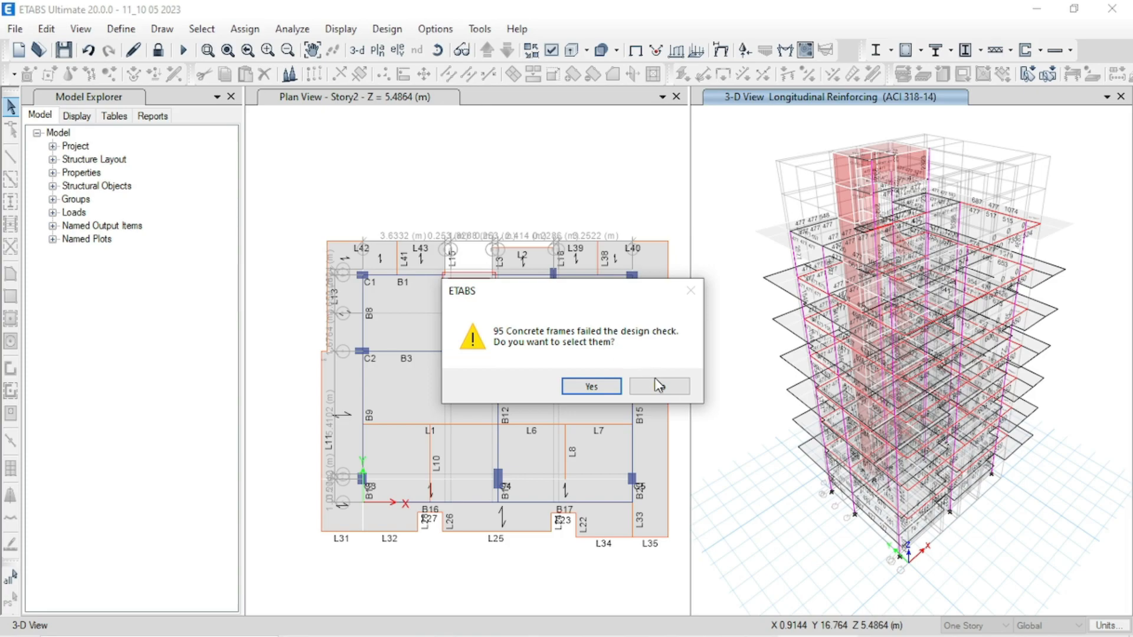
Decline selecting the failed concrete frames and unlock the model, accepting deletion of the analysis results.
left_click(680, 393)
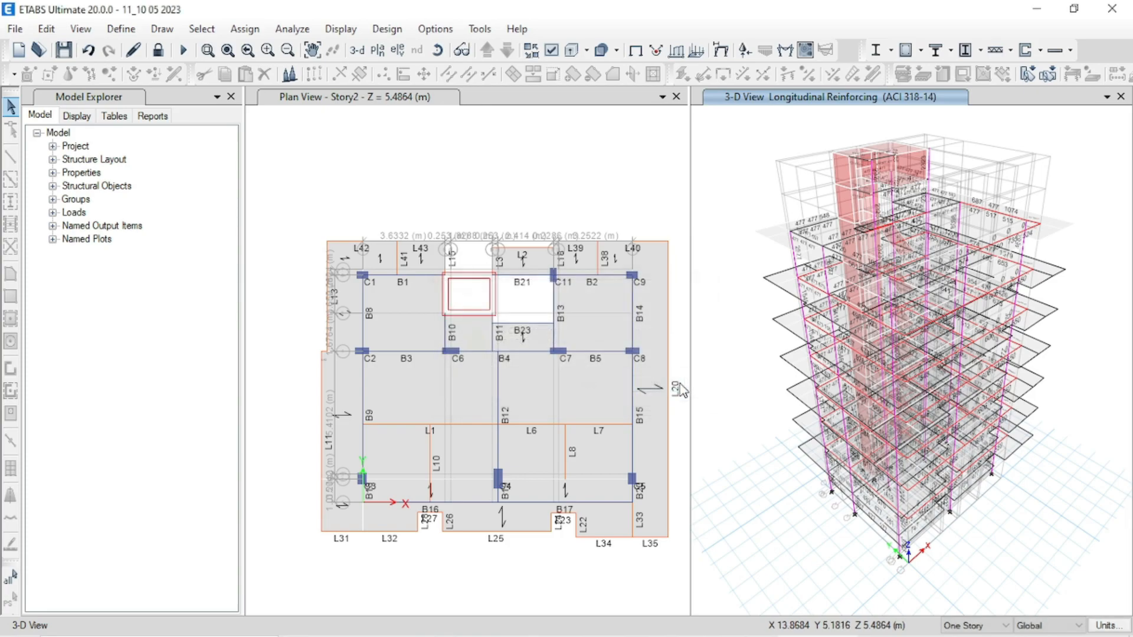
left_click(159, 52)
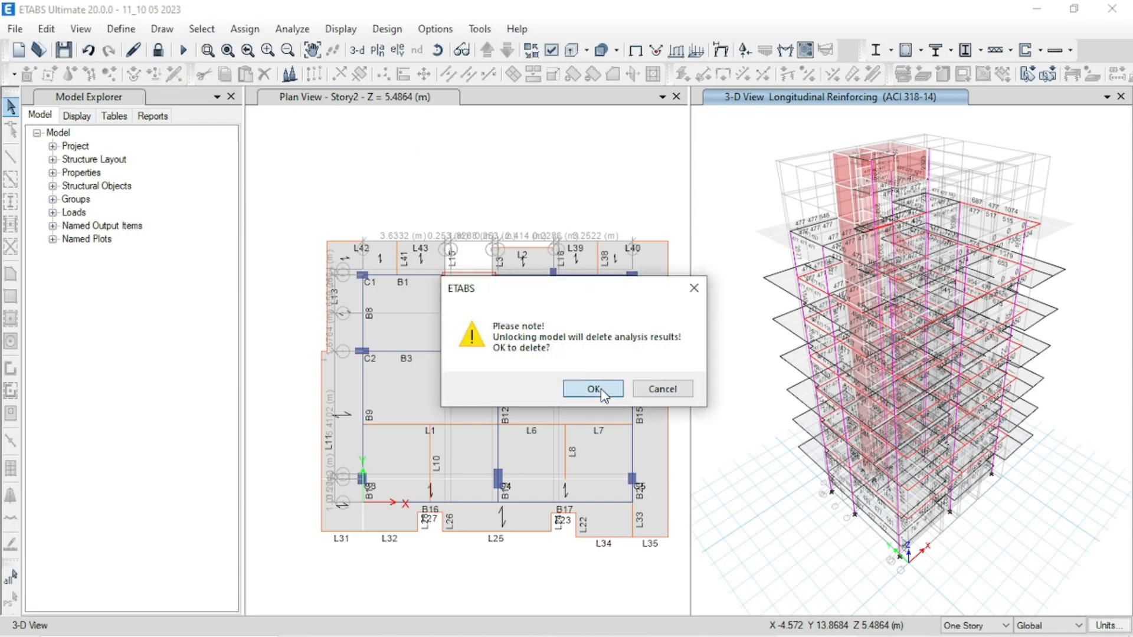
left_click(590, 388)
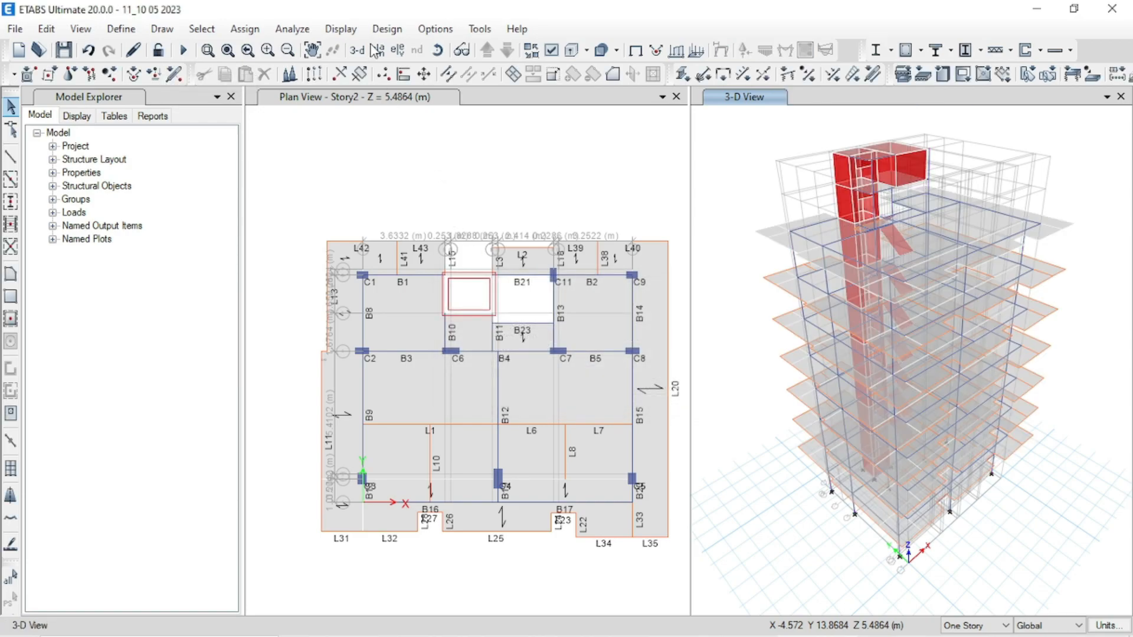
Switch the plan view to the Base level.
left_click(378, 51)
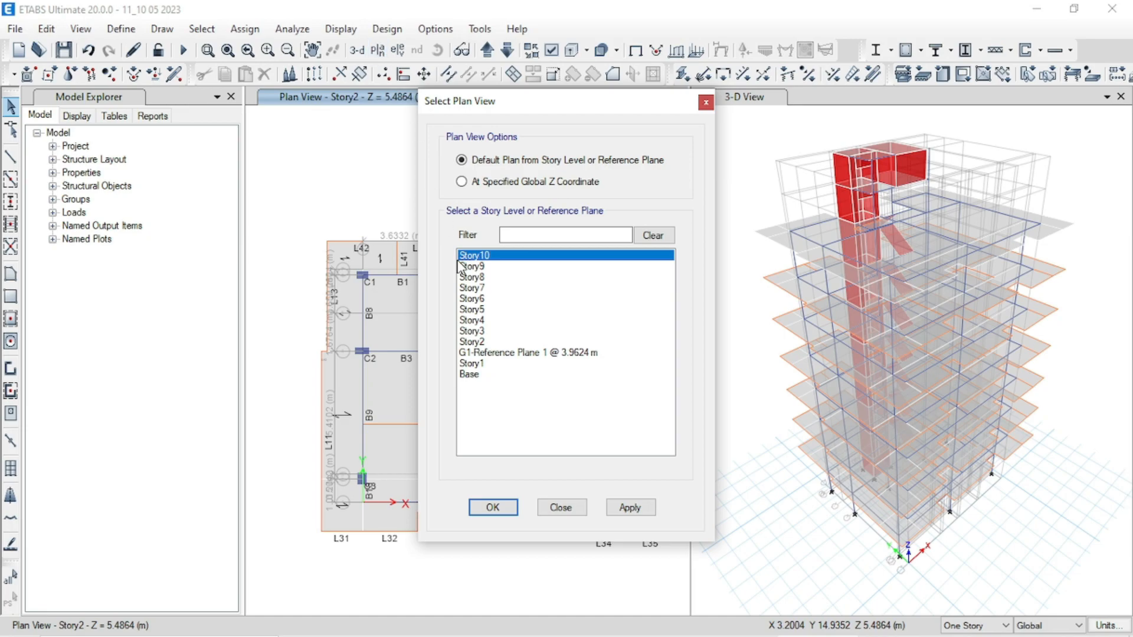
left_click(465, 378)
left_click(629, 507)
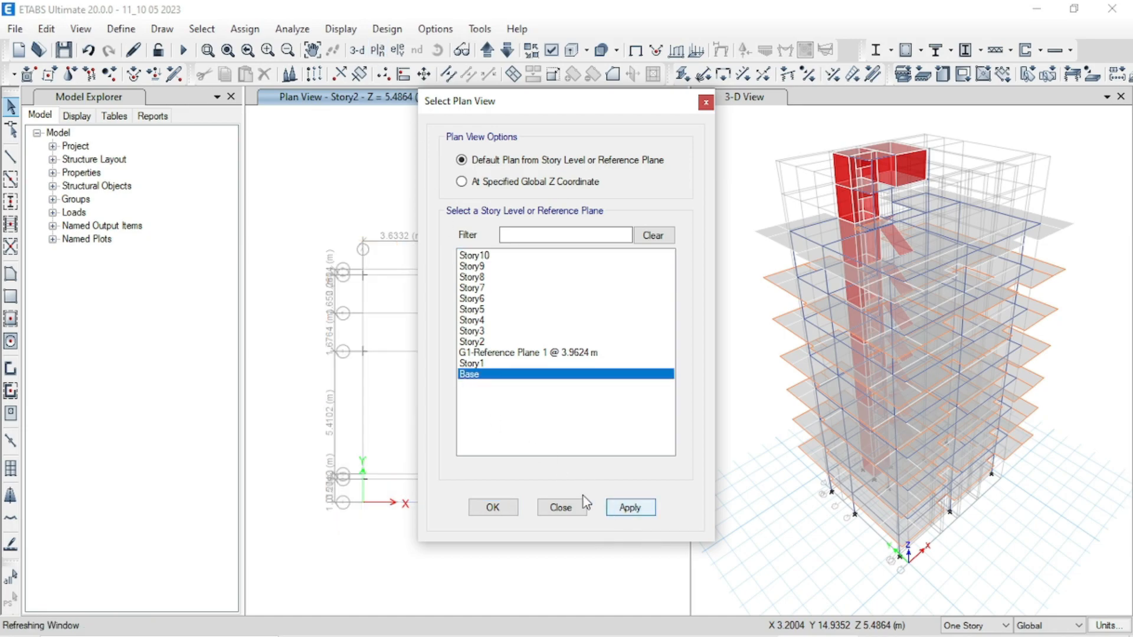
left_click(489, 507)
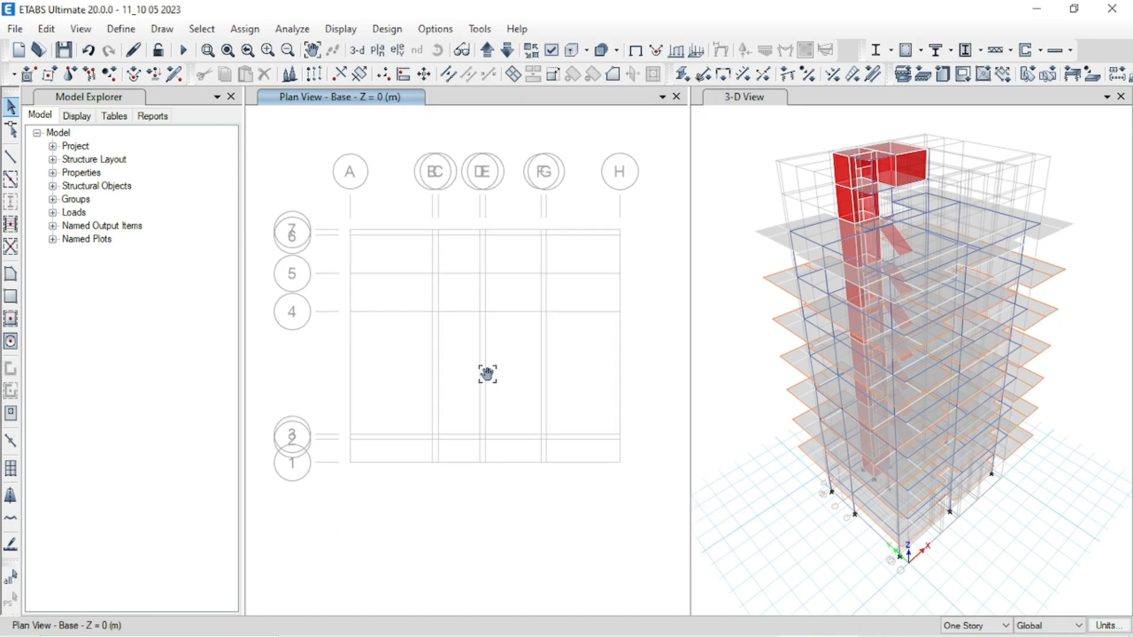
Select all joints on the Base plan and assign fixed restraints, restraining translation and rotation in X, Y and Z.
left_click_drag(278, 152, 674, 530)
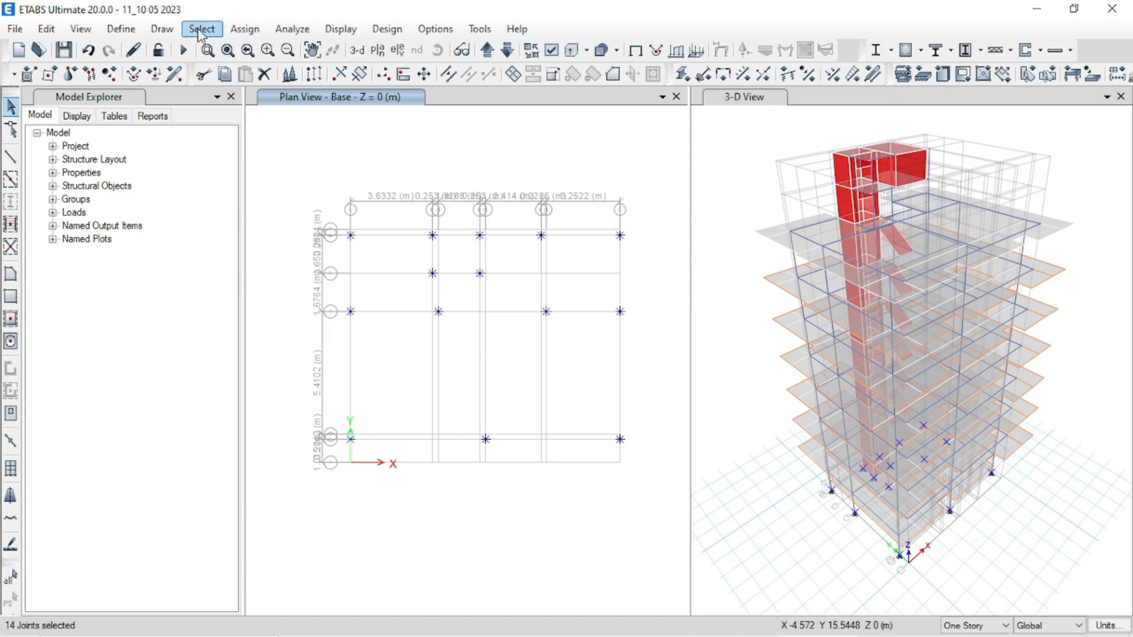
left_click(244, 30)
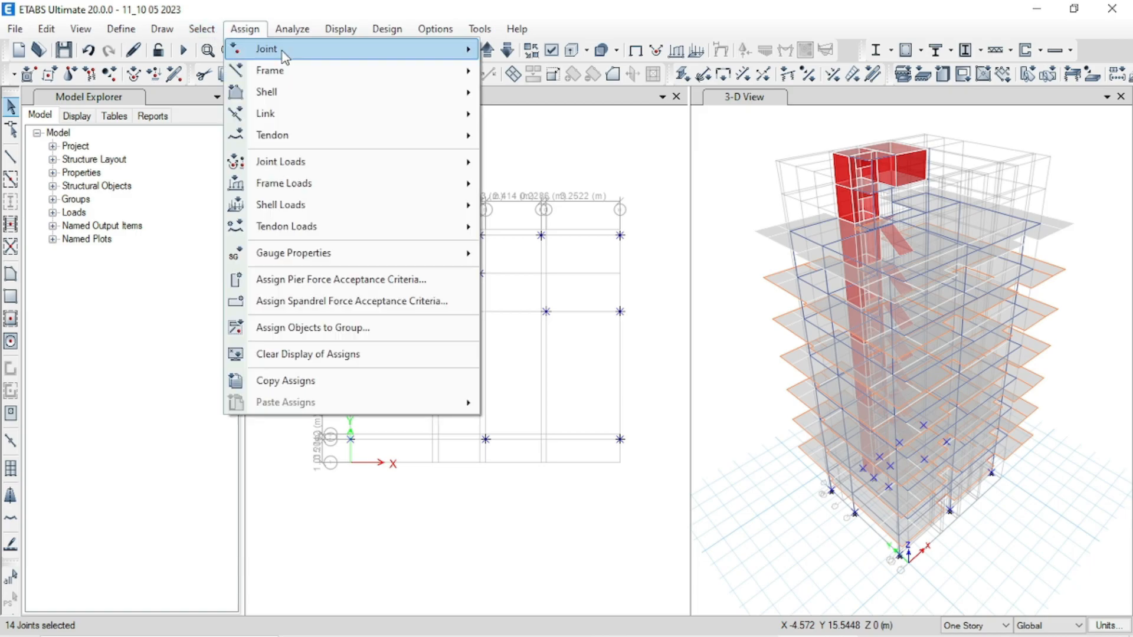
mouse_move(440, 54)
left_click(540, 51)
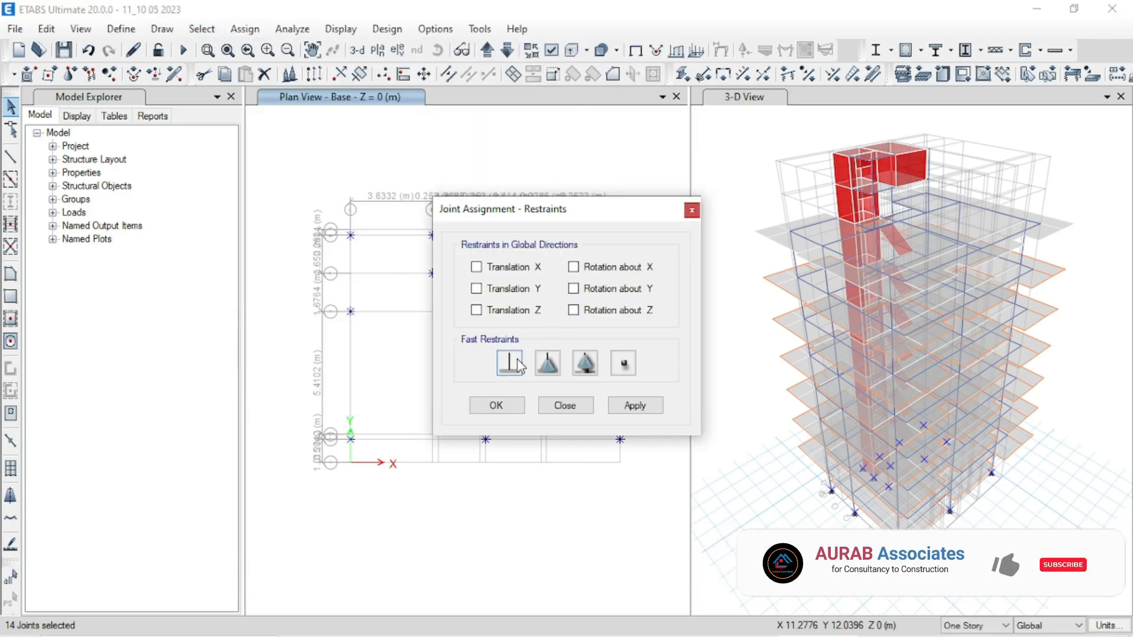
left_click(511, 363)
left_click(654, 408)
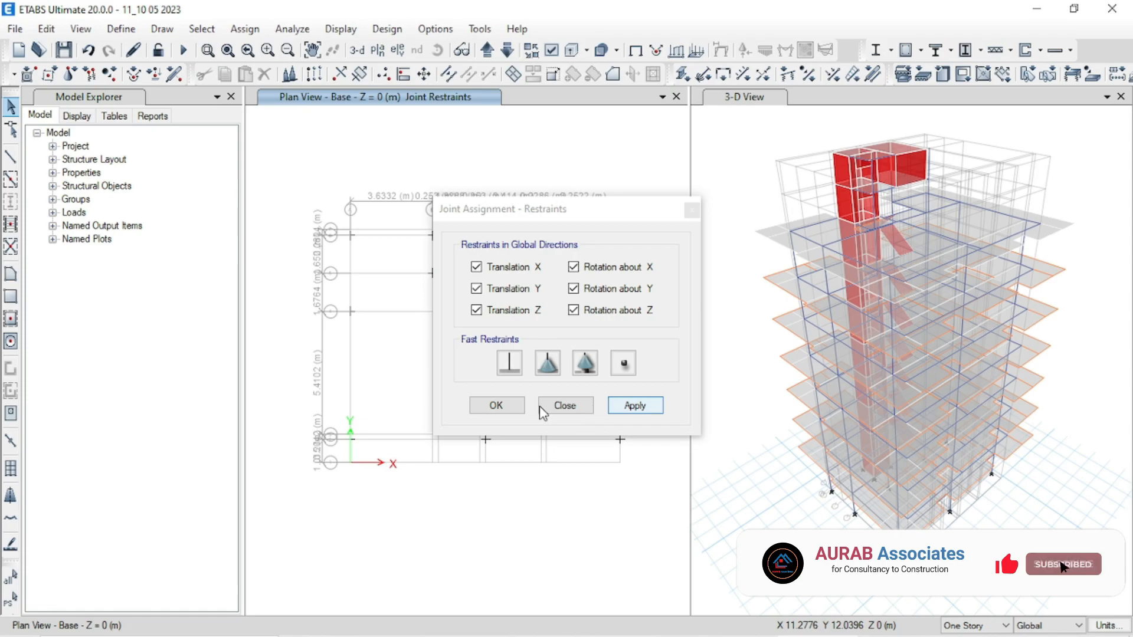
left_click(504, 406)
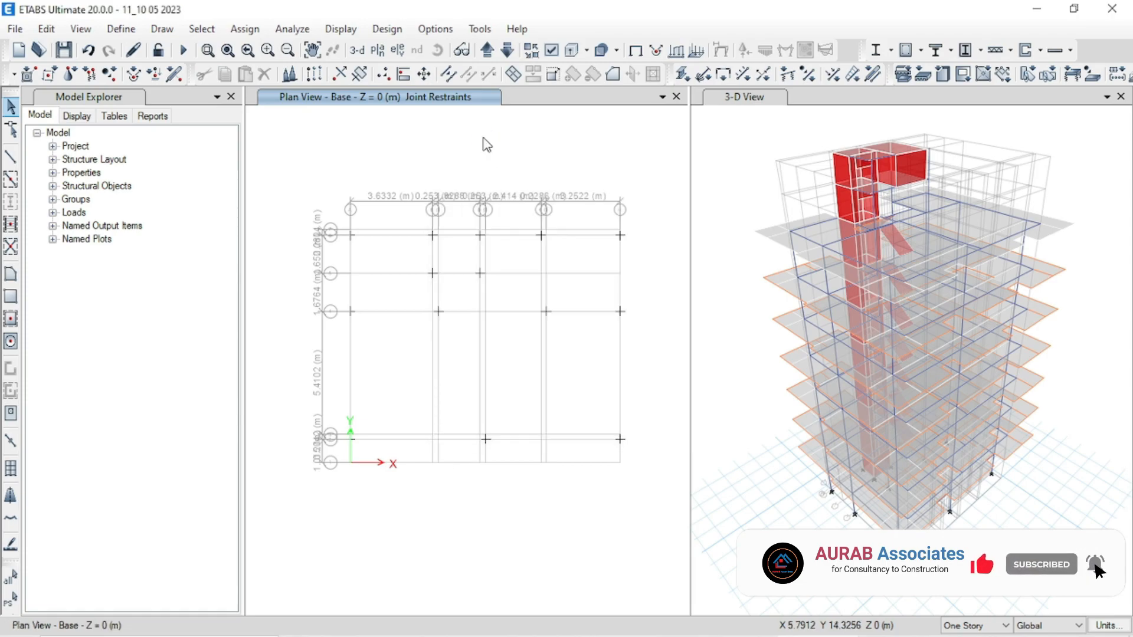
Move the plan view up from the Base level to Story2.
left_click(486, 51)
left_click(487, 51)
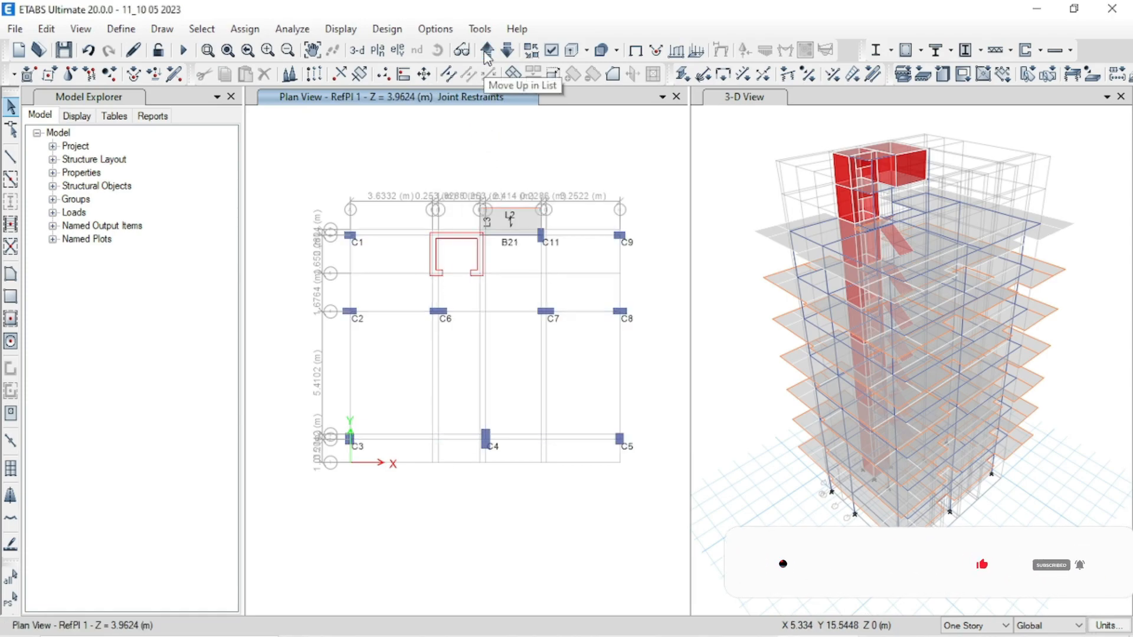
left_click(487, 50)
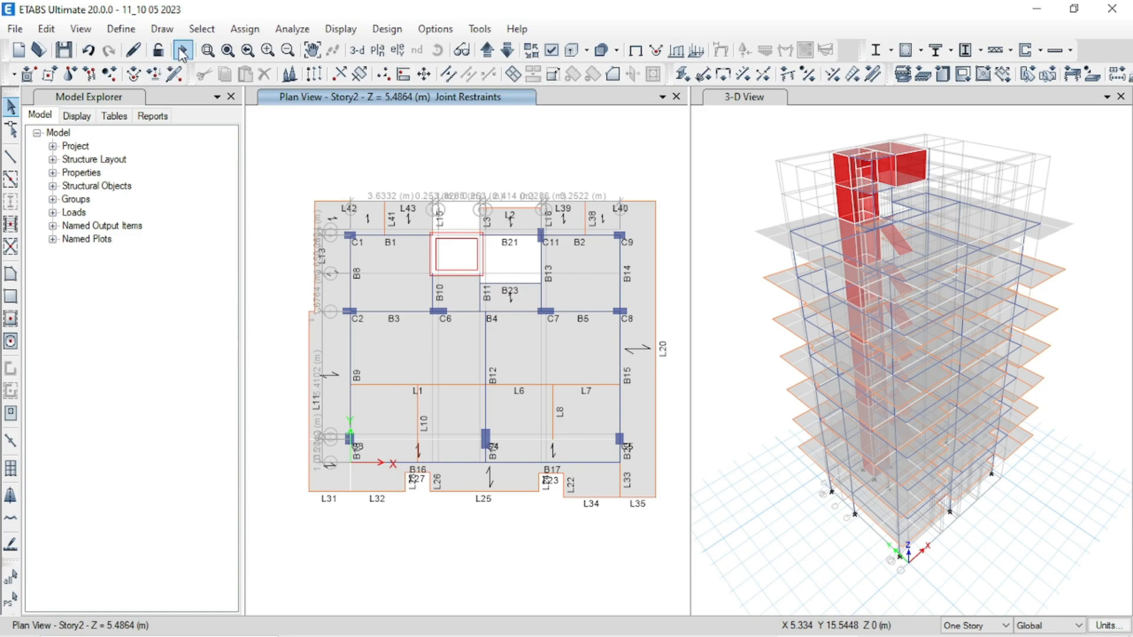
Run the analysis and start the concrete frame design check on the building.
left_click(182, 52)
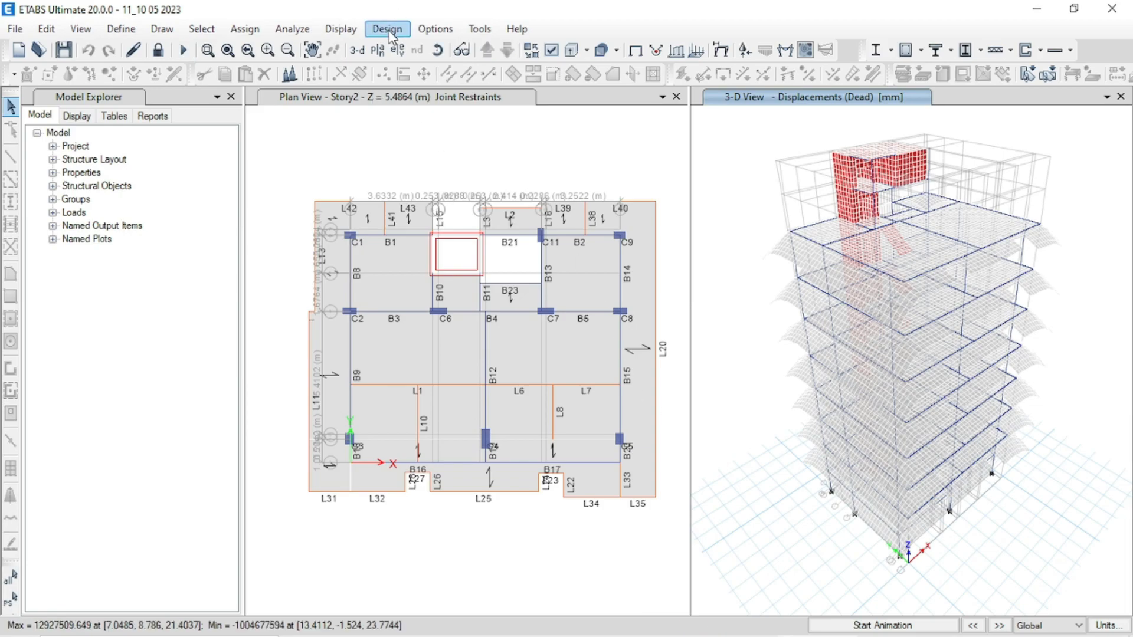
left_click(390, 33)
mouse_move(465, 74)
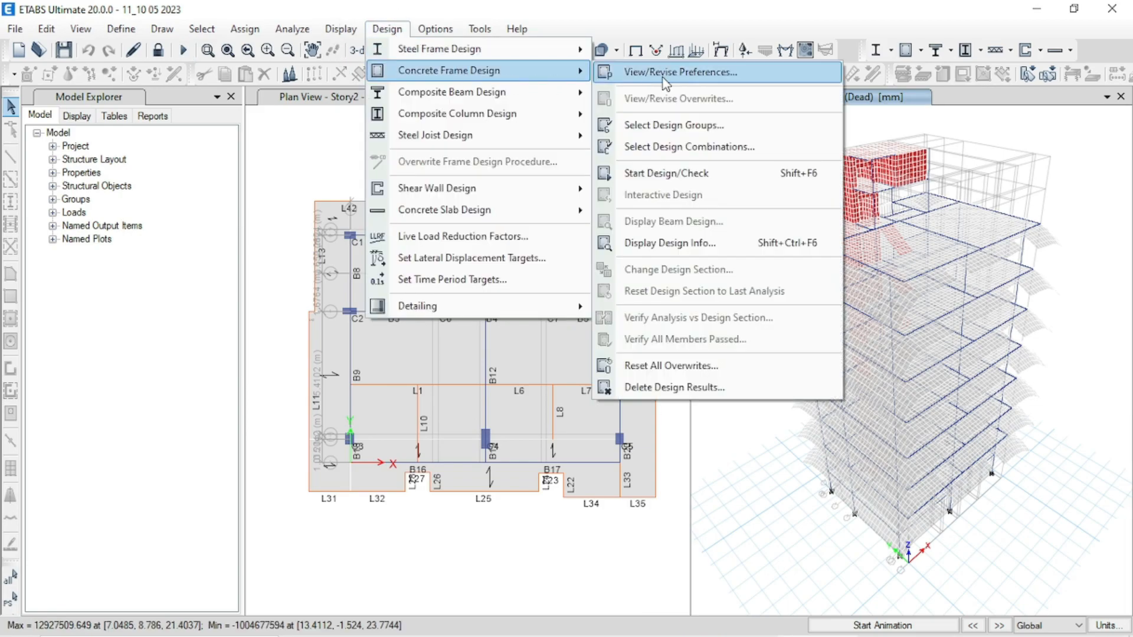
left_click(689, 172)
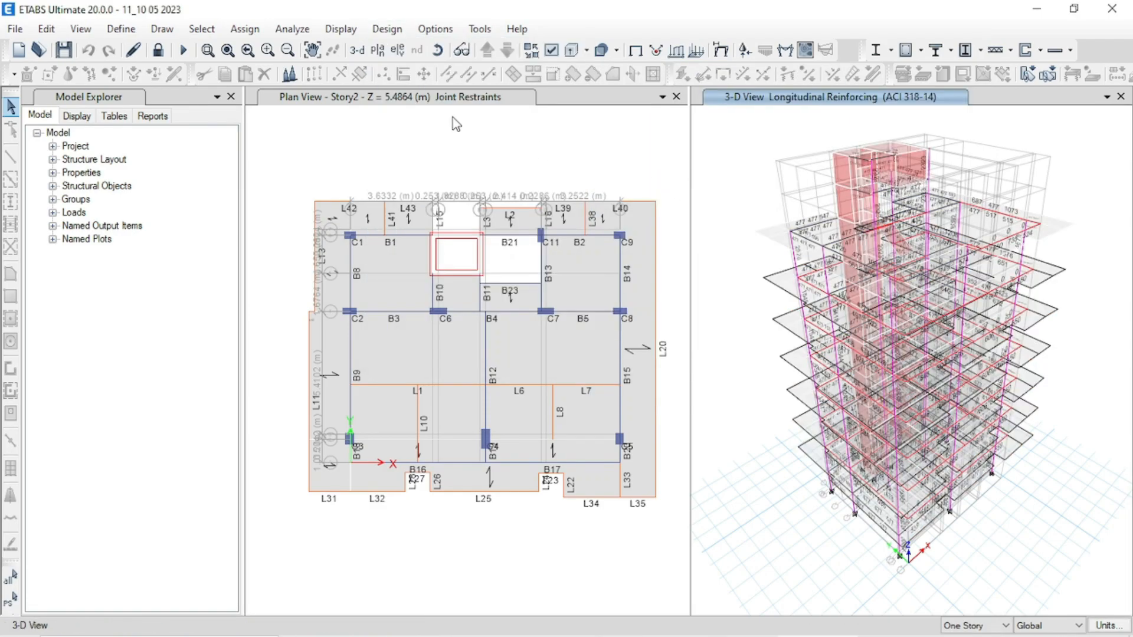
Verify whether all concrete frame members passed the design check, without selecting the failed ones.
left_click(392, 30)
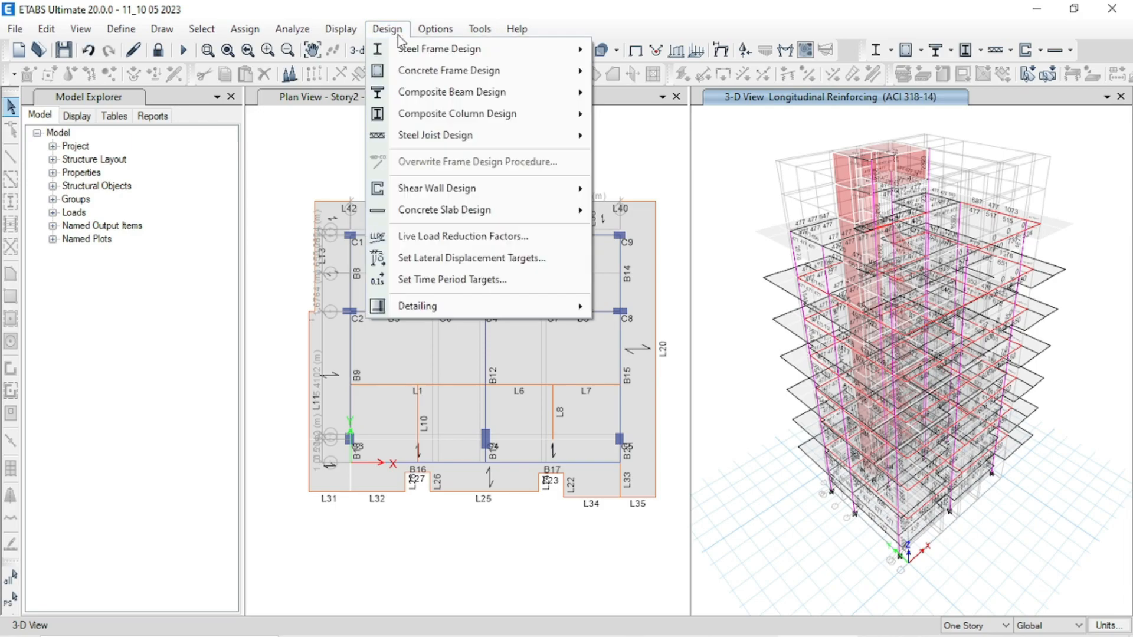
mouse_move(408, 66)
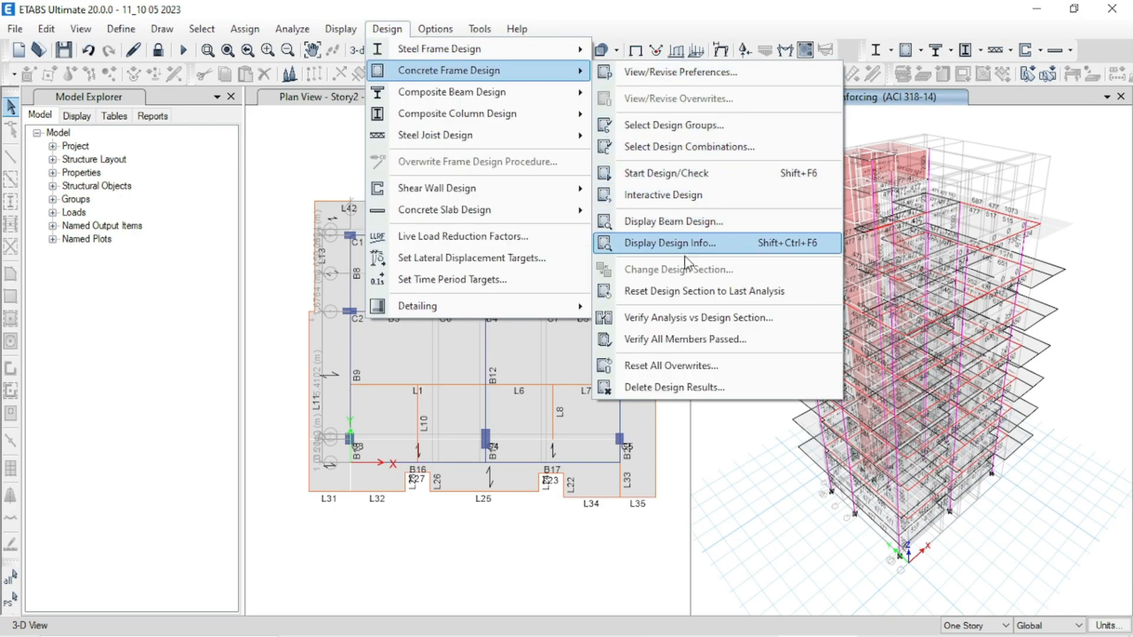
left_click(680, 343)
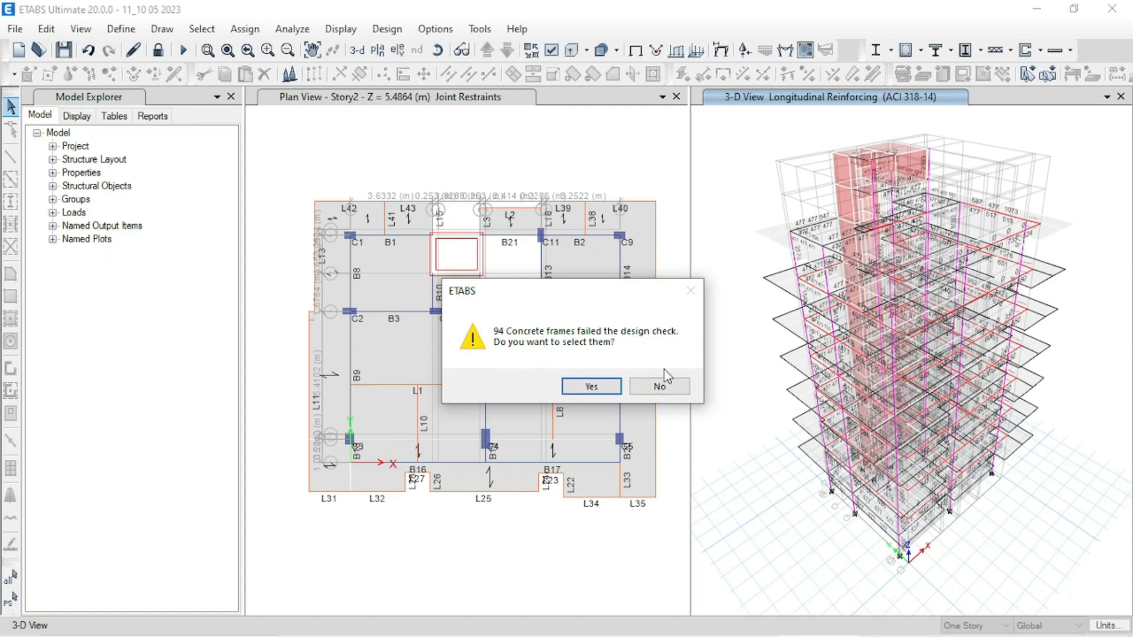
left_click(658, 387)
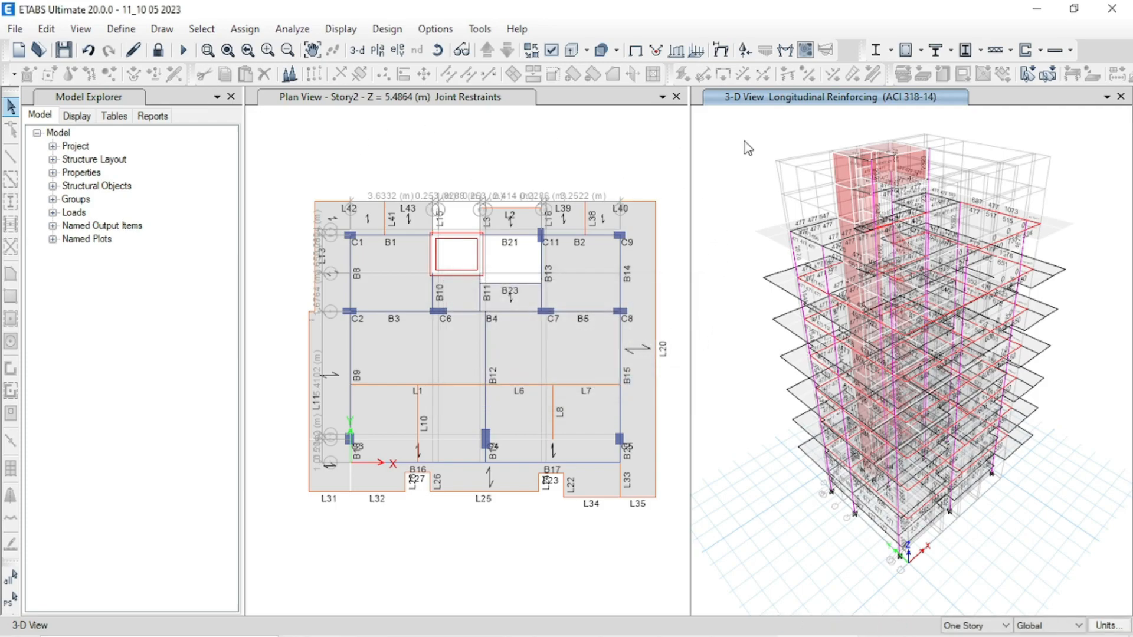
Show the Story1 plan in the longitudinal reinforcing view in place of the 3-D view.
left_click(377, 50)
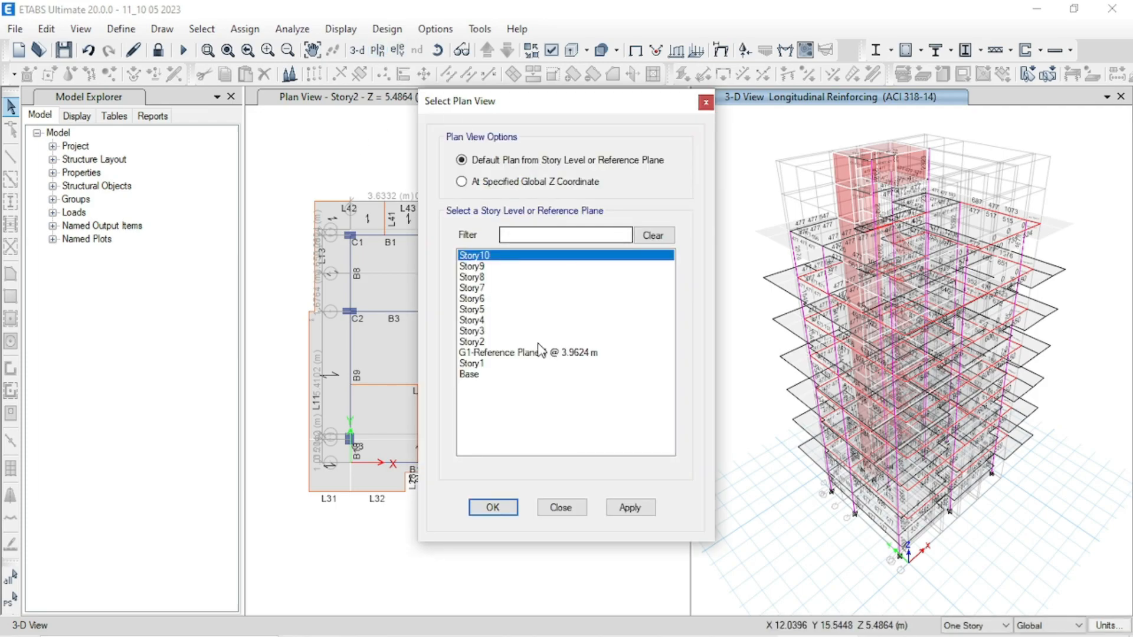
left_click(557, 364)
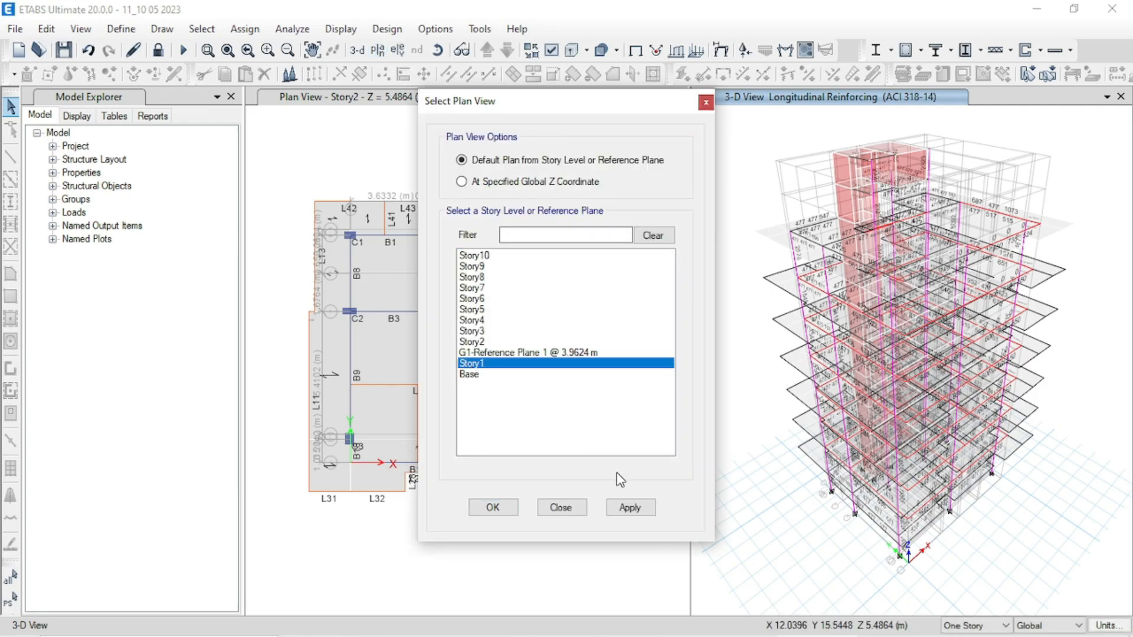
left_click(630, 507)
left_click(494, 508)
middle_click_drag(976, 385, 955, 363)
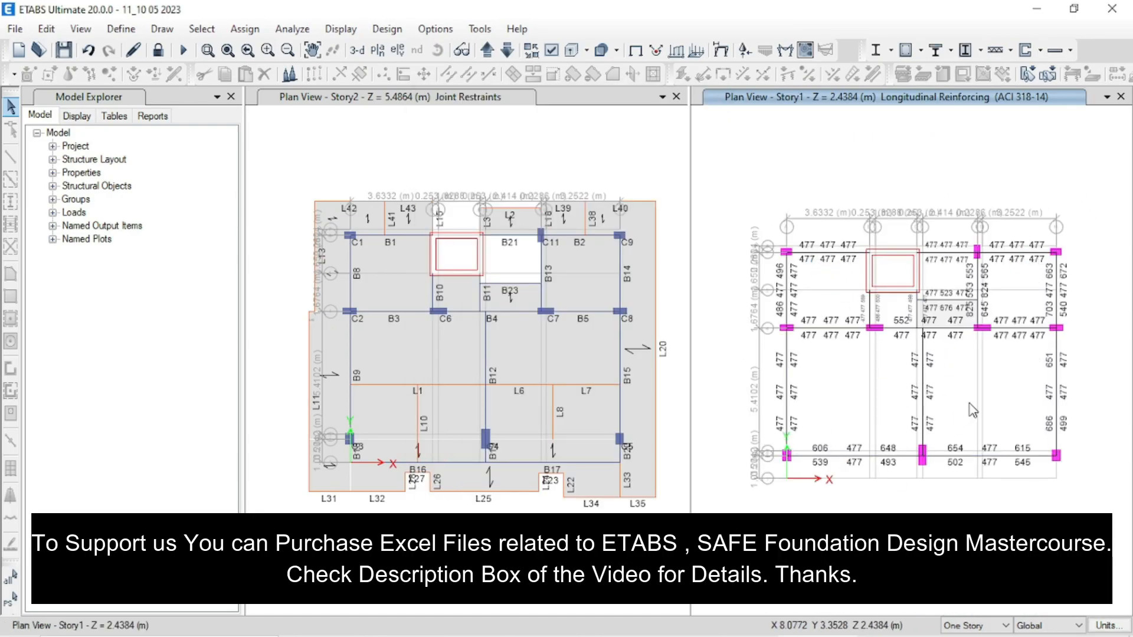
Examine the beams' longitudinal reinforcement on the reference plane and the Story2 plan, including the beam ends near the corner column.
left_click(487, 51)
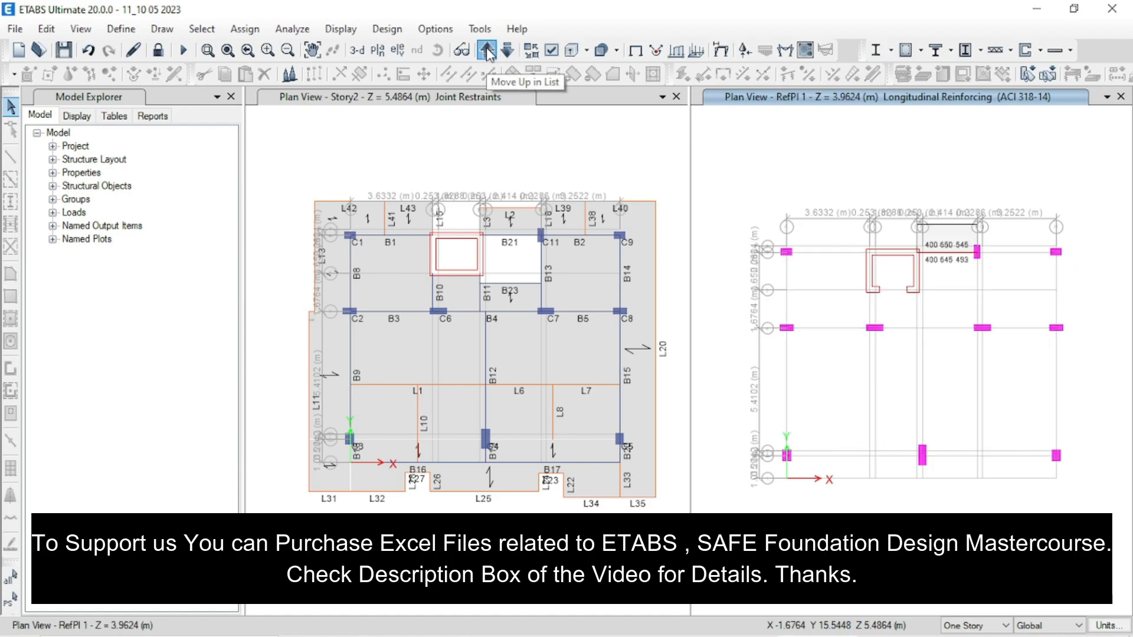
left_click(487, 51)
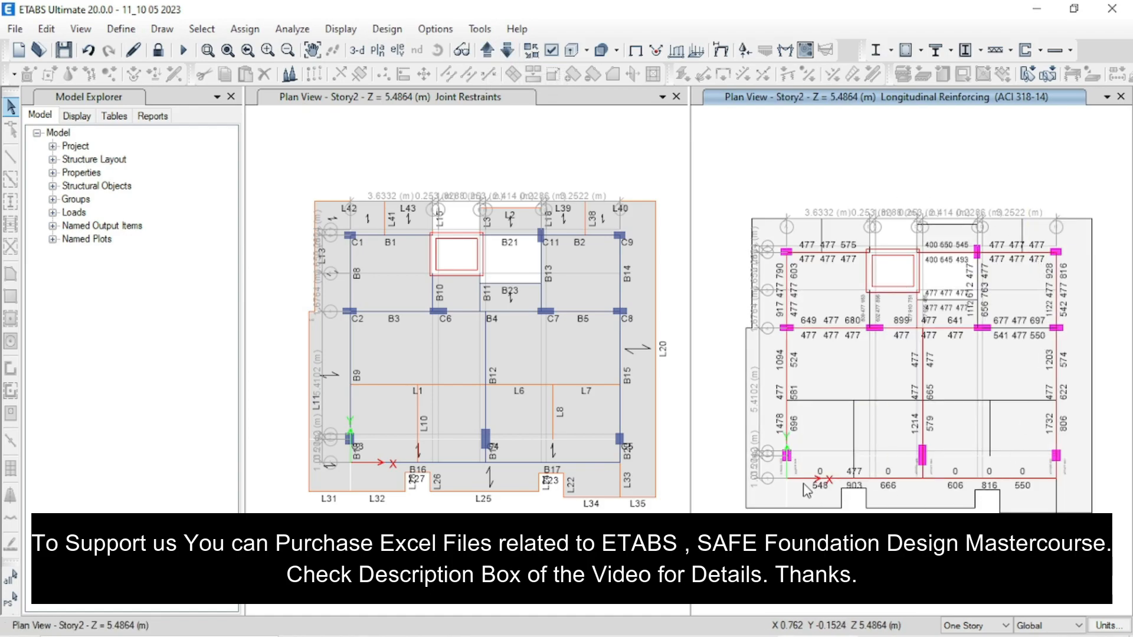
middle_click_drag(871, 487, 867, 440)
scroll(1079, 445, "up", 3)
mouse_move(1018, 410)
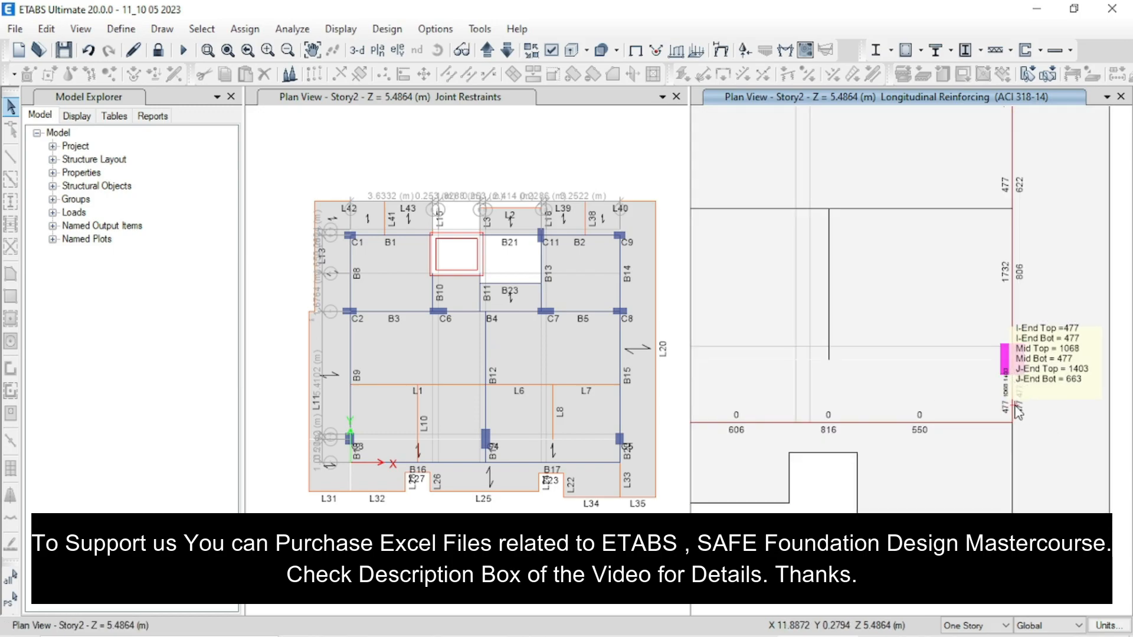
scroll(1018, 410, "down", 3)
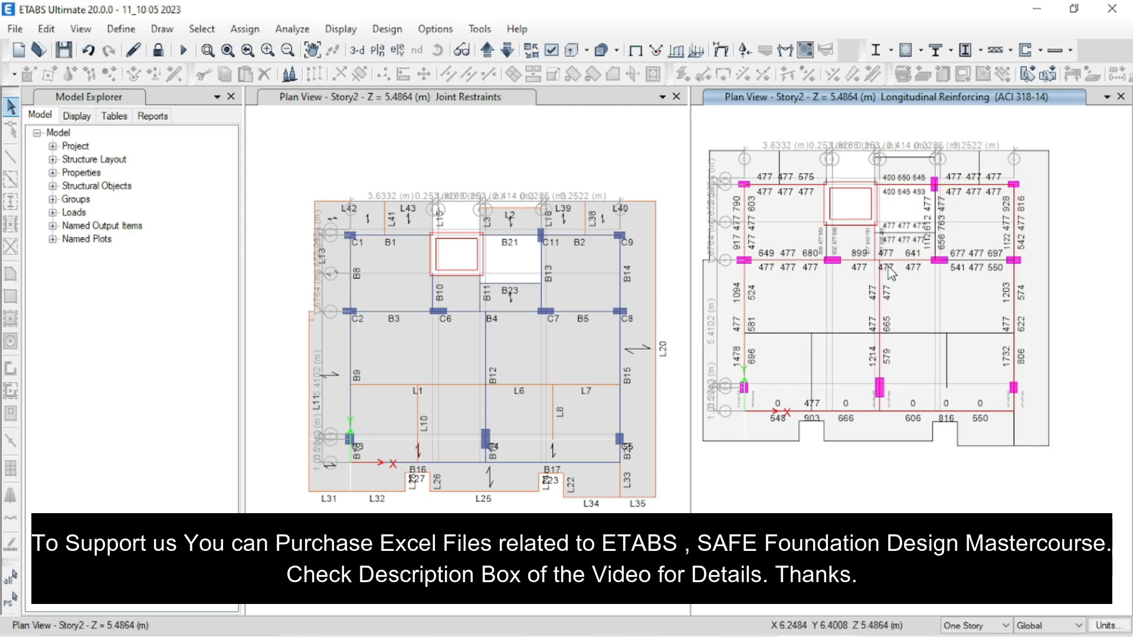
scroll(888, 266, "up", 3)
scroll(840, 276, "down", 3)
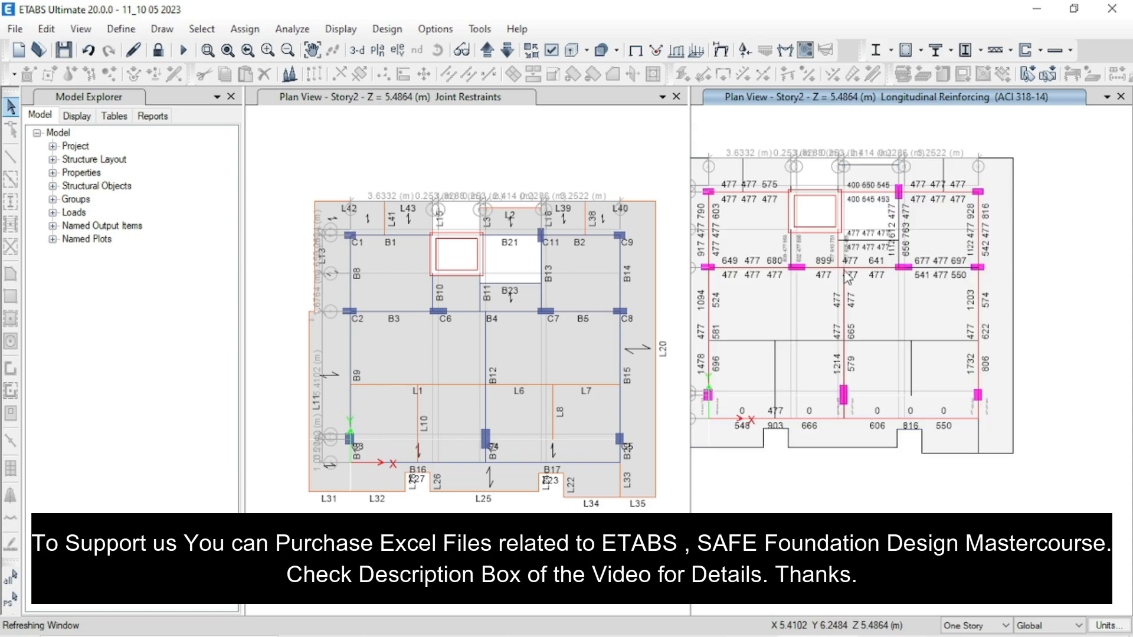
Review the longitudinal reinforcement plans story by story from Story3 up through the top story, cycling back around to Story1.
left_click(488, 50)
middle_click_drag(845, 246, 907, 260)
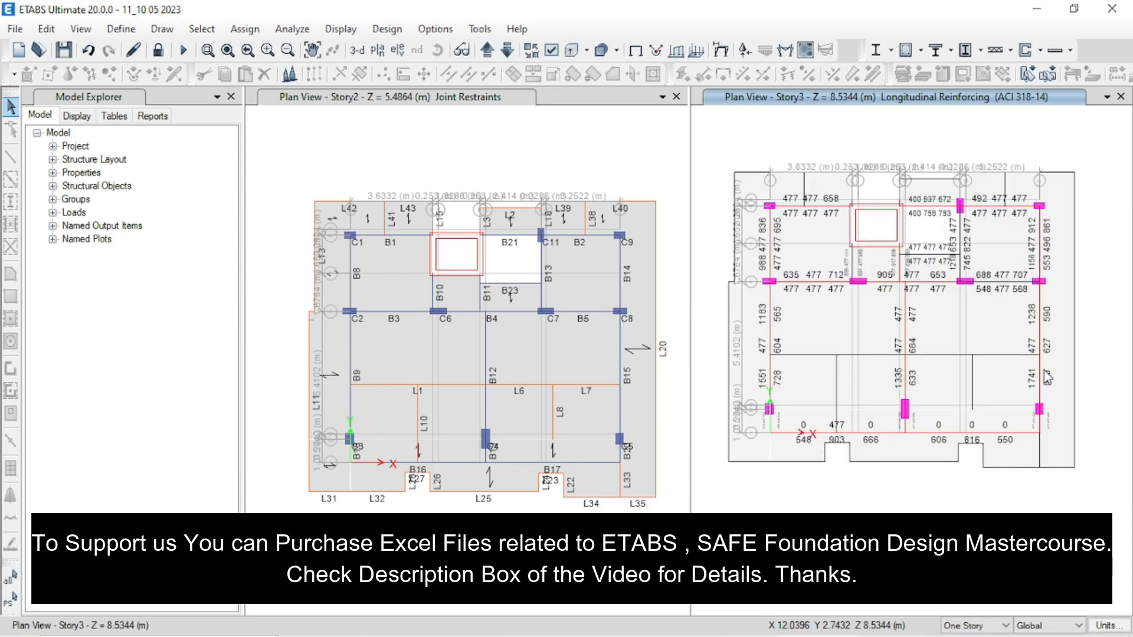
left_click(488, 50)
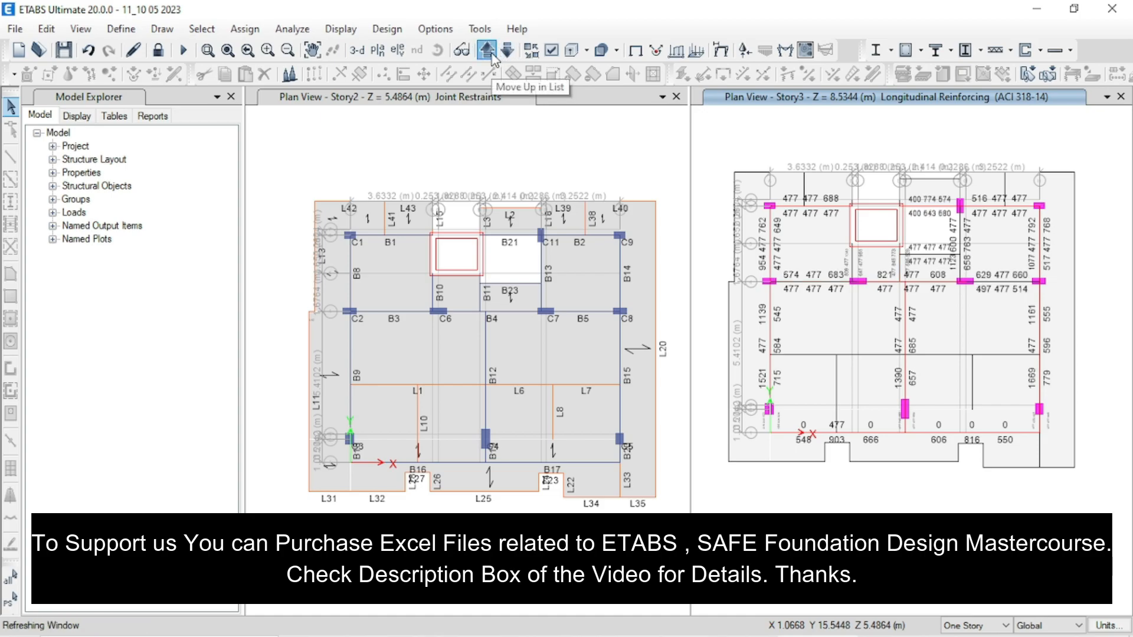
left_click(493, 56)
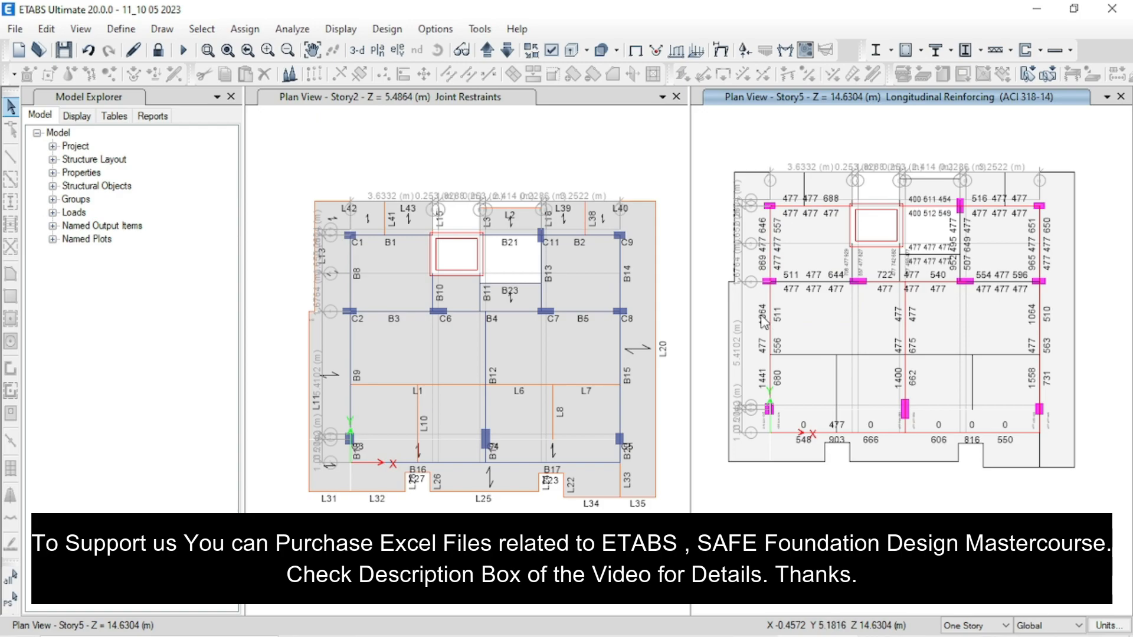
left_click(487, 51)
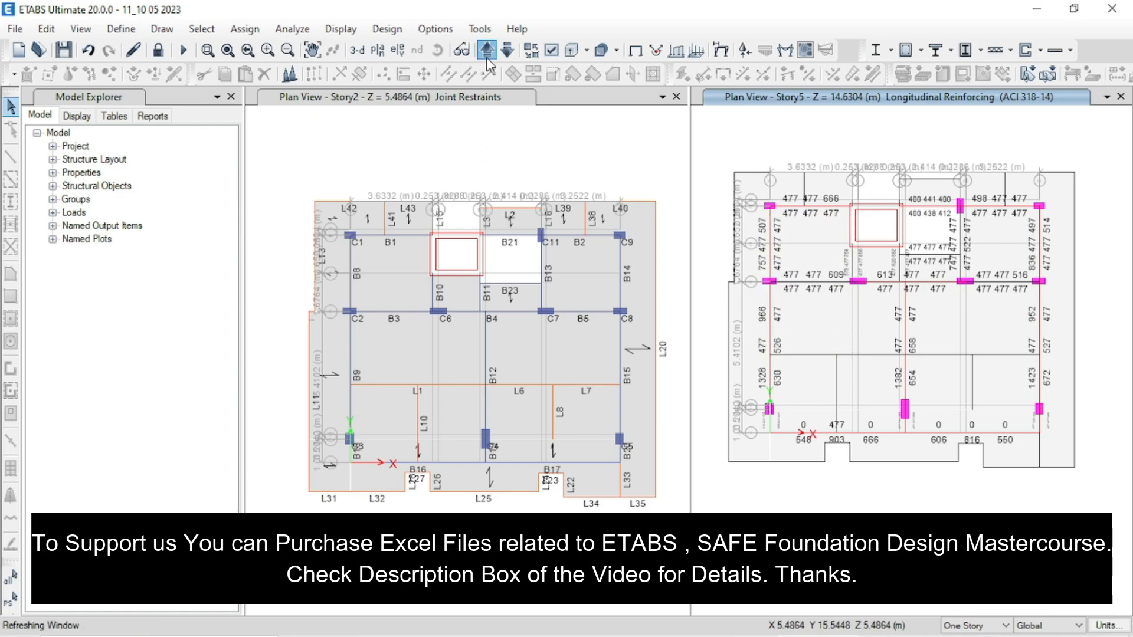
left_click(487, 56)
left_click(487, 56)
left_click(488, 57)
left_click(487, 57)
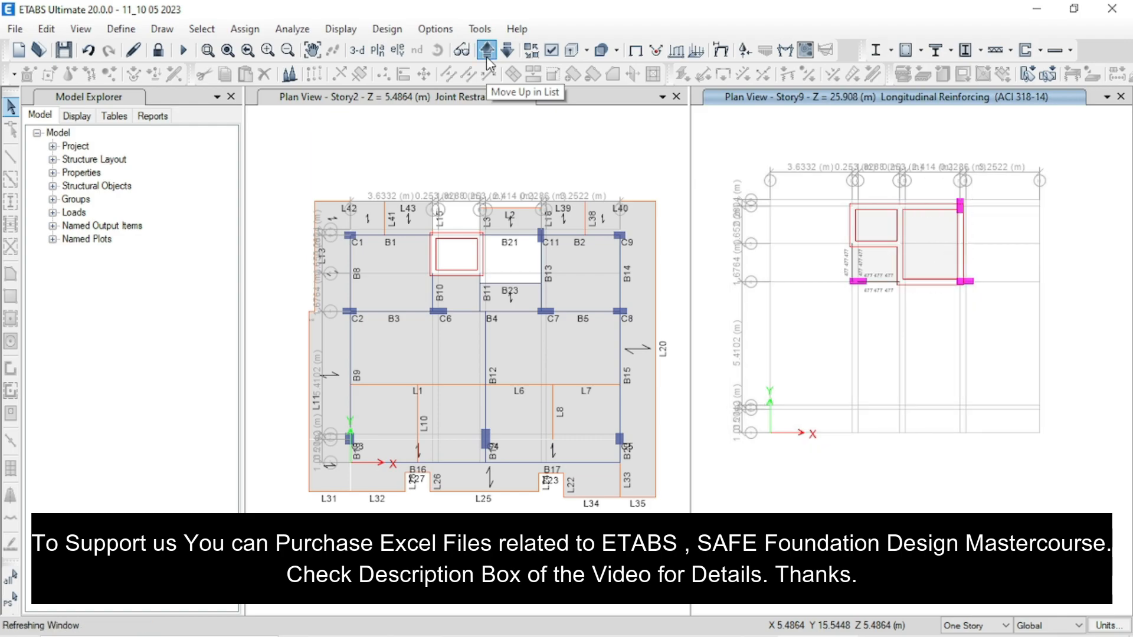
left_click(488, 58)
left_click(487, 53)
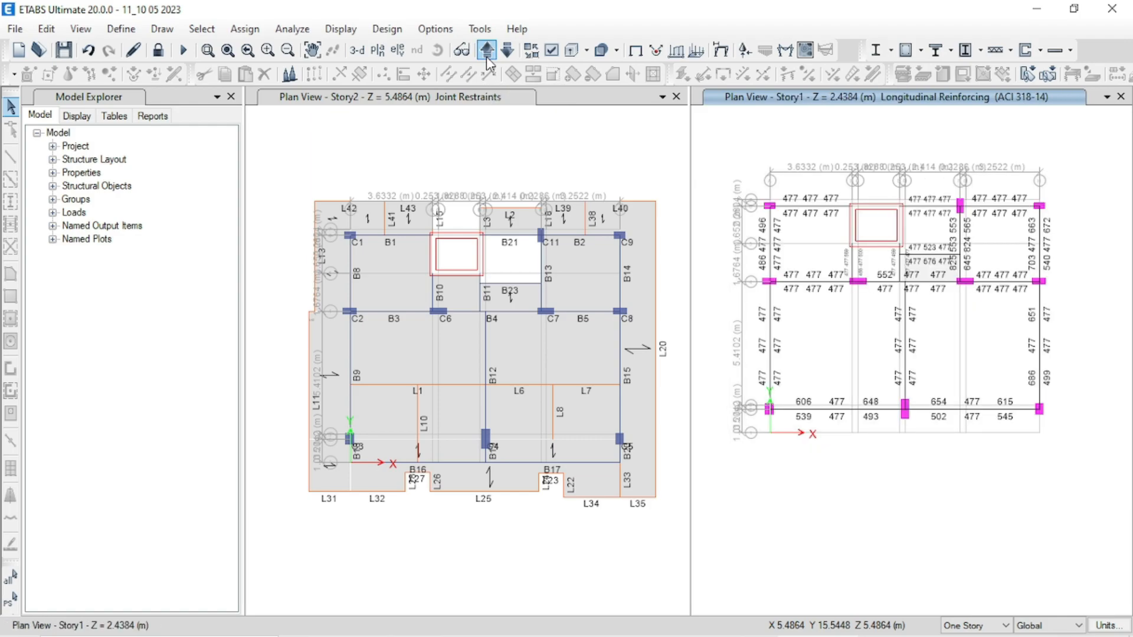
Unlock the model, accepting deletion of the analysis results, and restore the 3-D view in place of the Story1 plan.
left_click(158, 50)
left_click(585, 387)
left_click(357, 50)
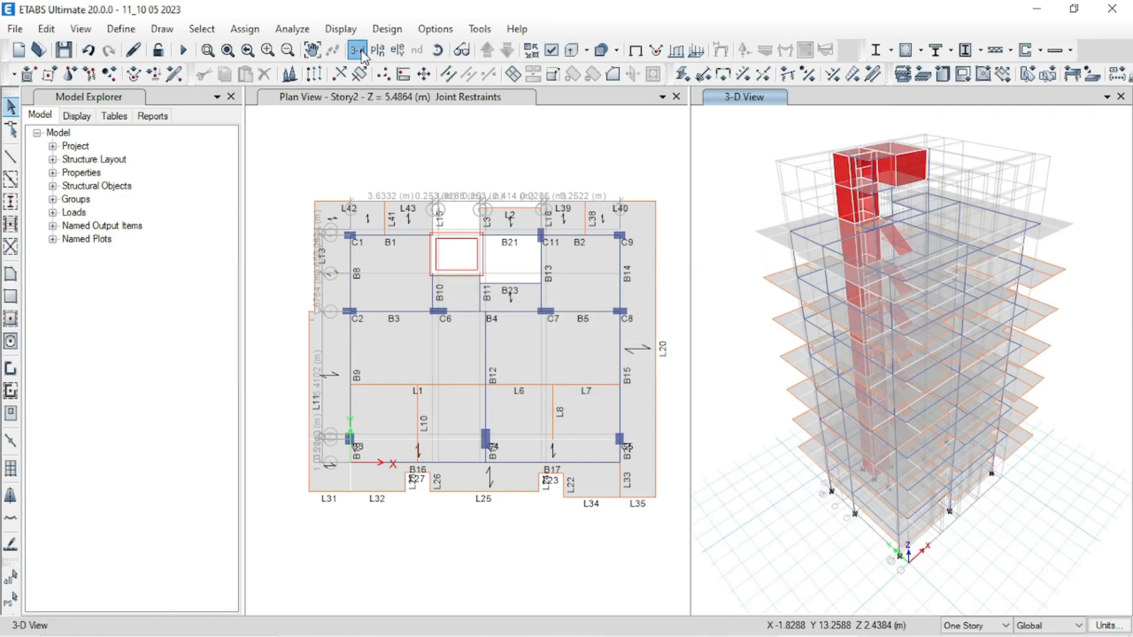
Set the torsional constant modifier of frame section B 12X21 to .001.
left_click(121, 28)
mouse_move(152, 77)
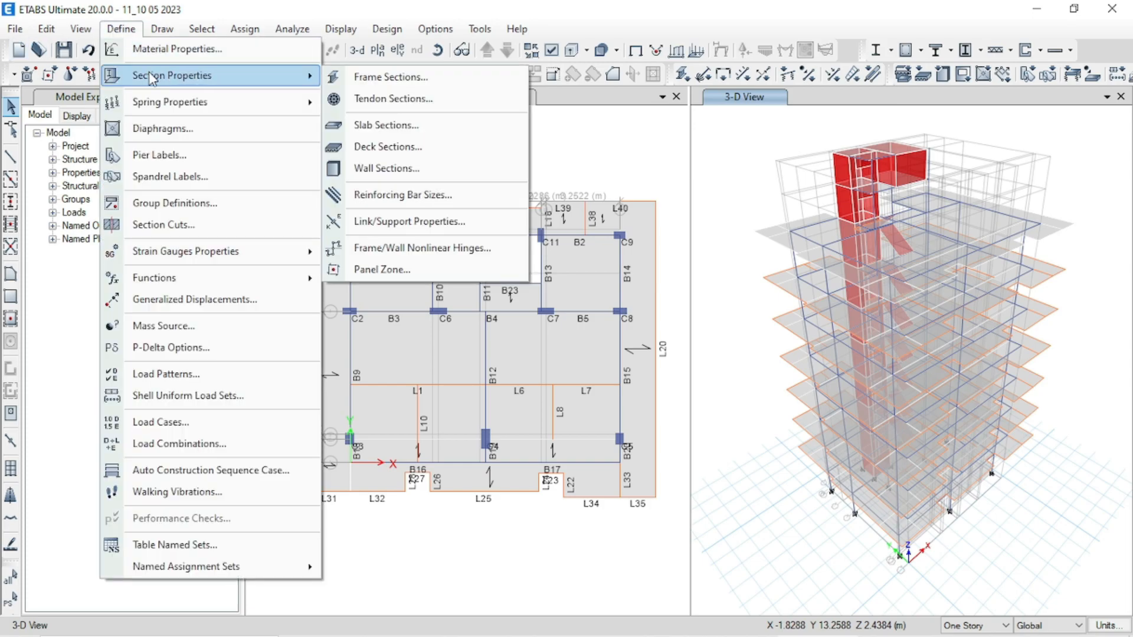
left_click(445, 79)
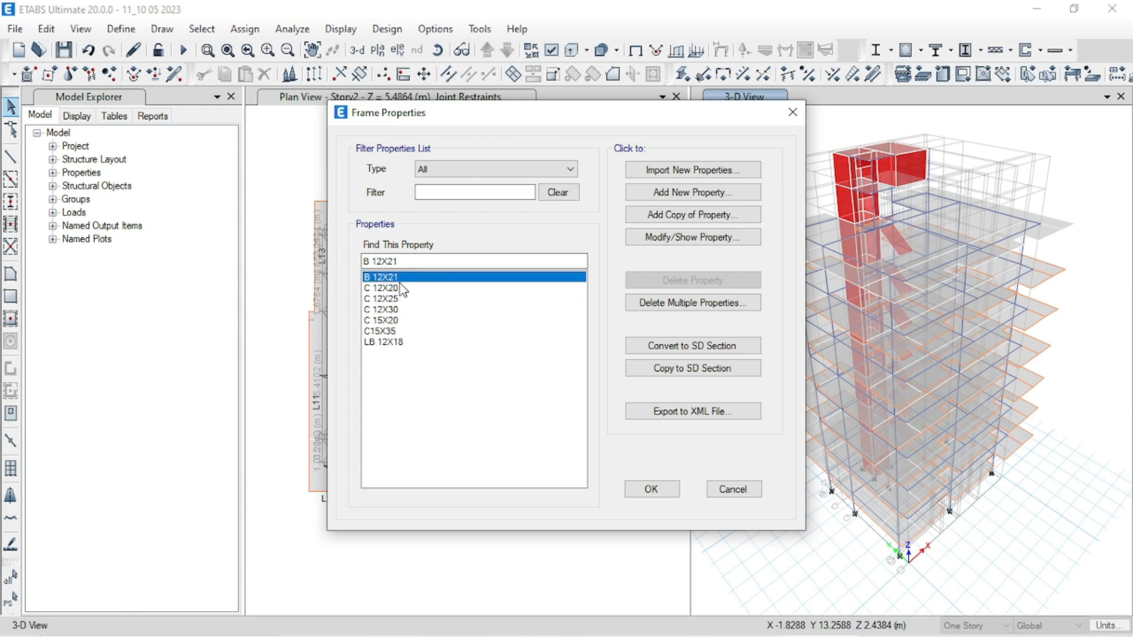
left_click(681, 237)
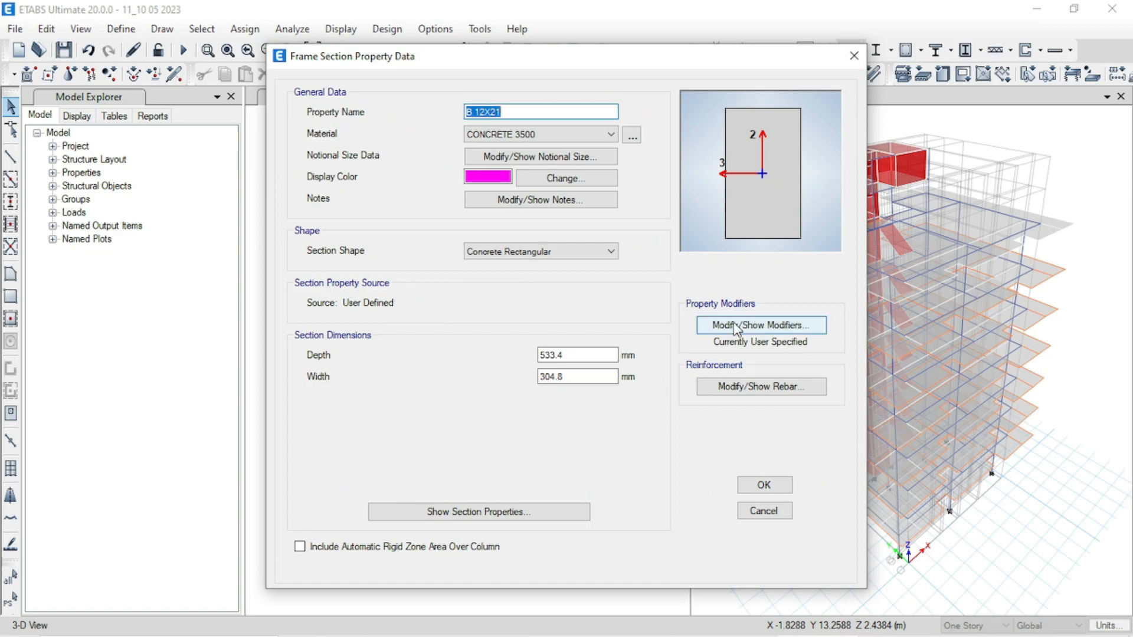
left_click(735, 326)
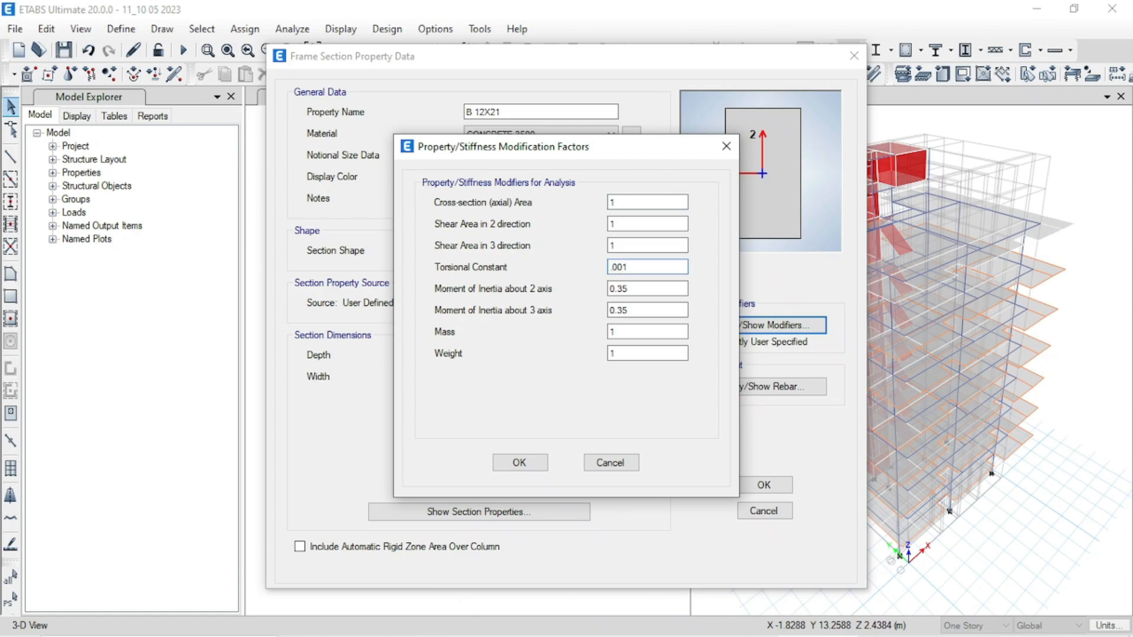
left_click_drag(511, 153, 513, 100)
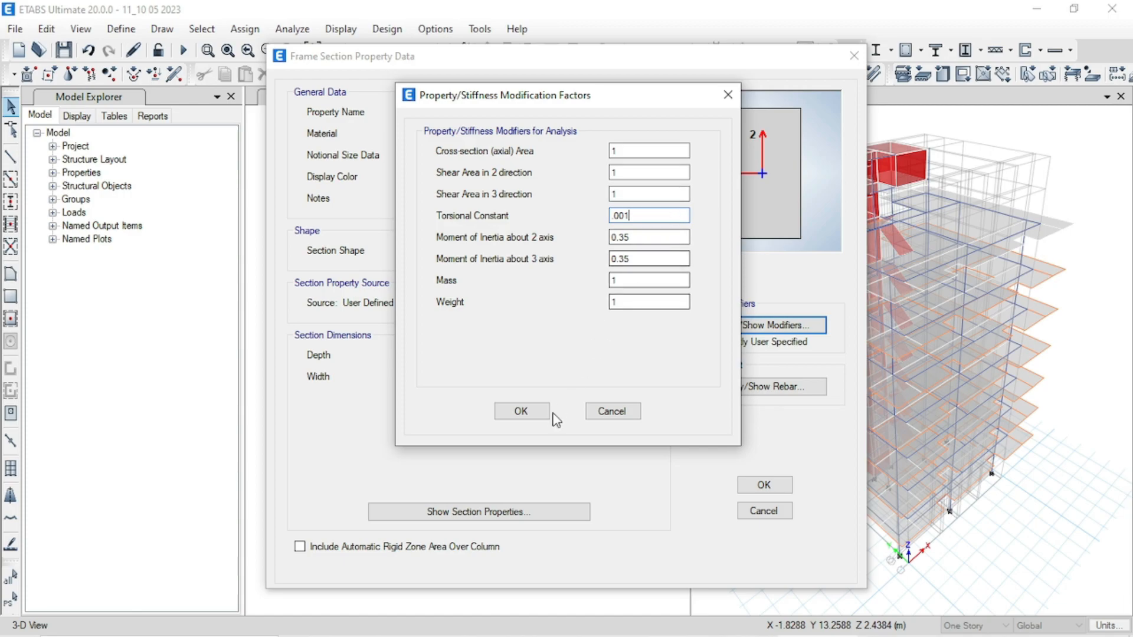
left_click(539, 423)
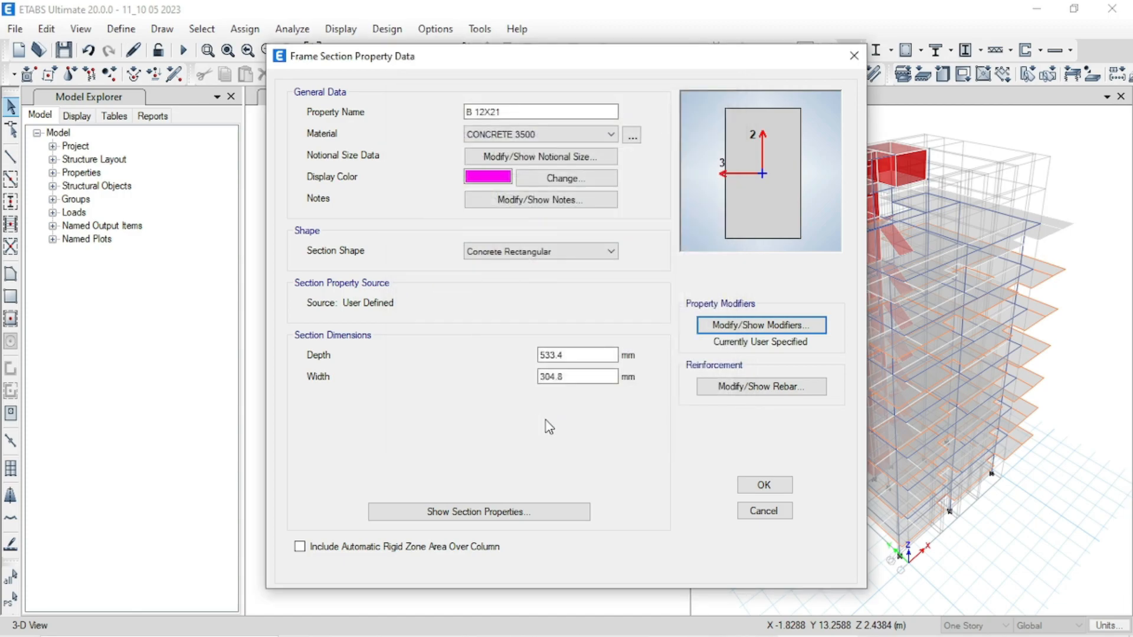
left_click(755, 487)
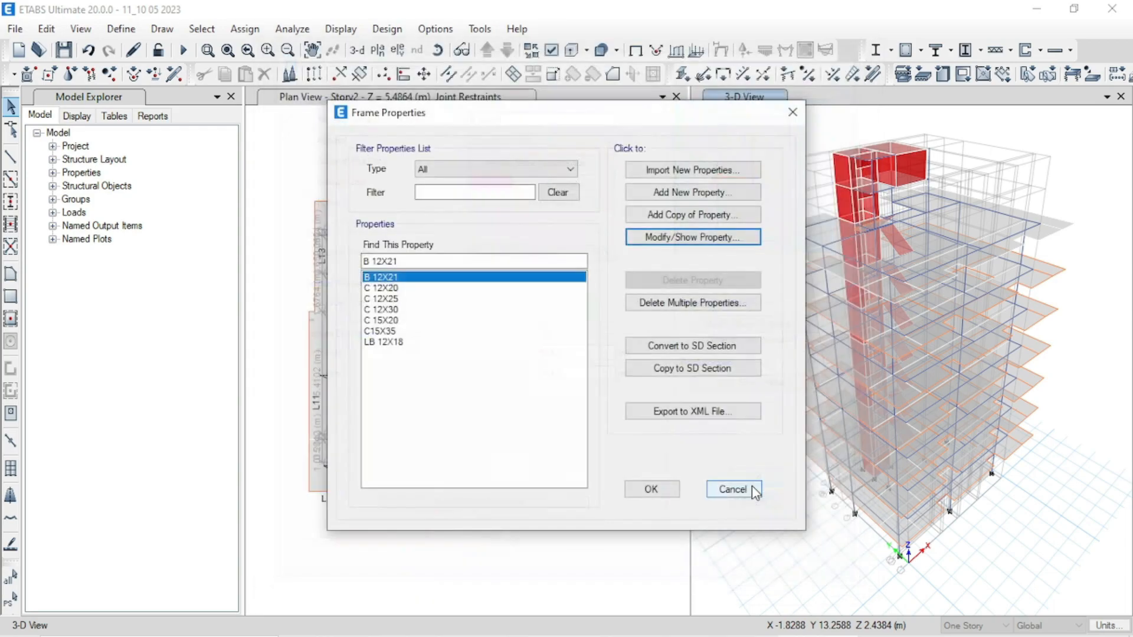
left_click(649, 490)
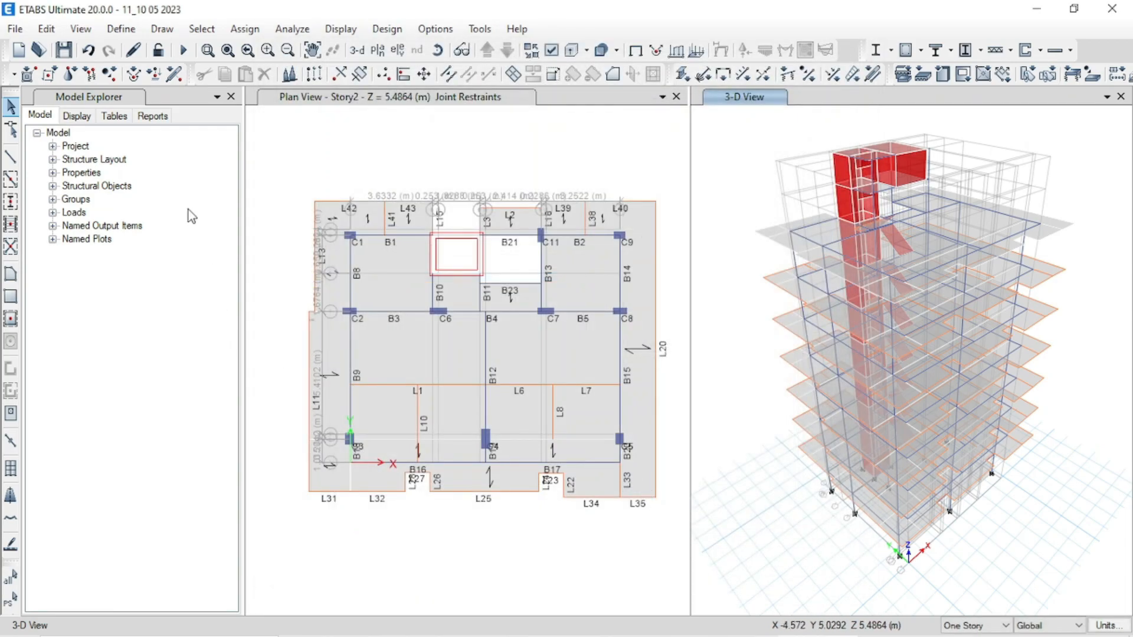
Run the analysis and start the concrete frame design check.
left_click(183, 51)
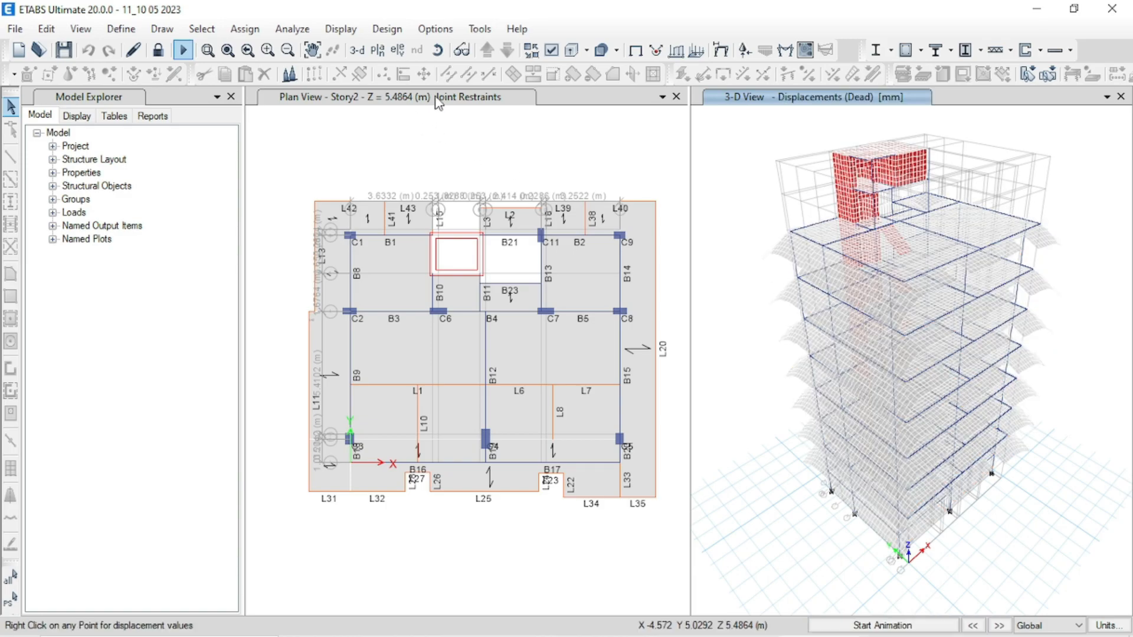
left_click(399, 30)
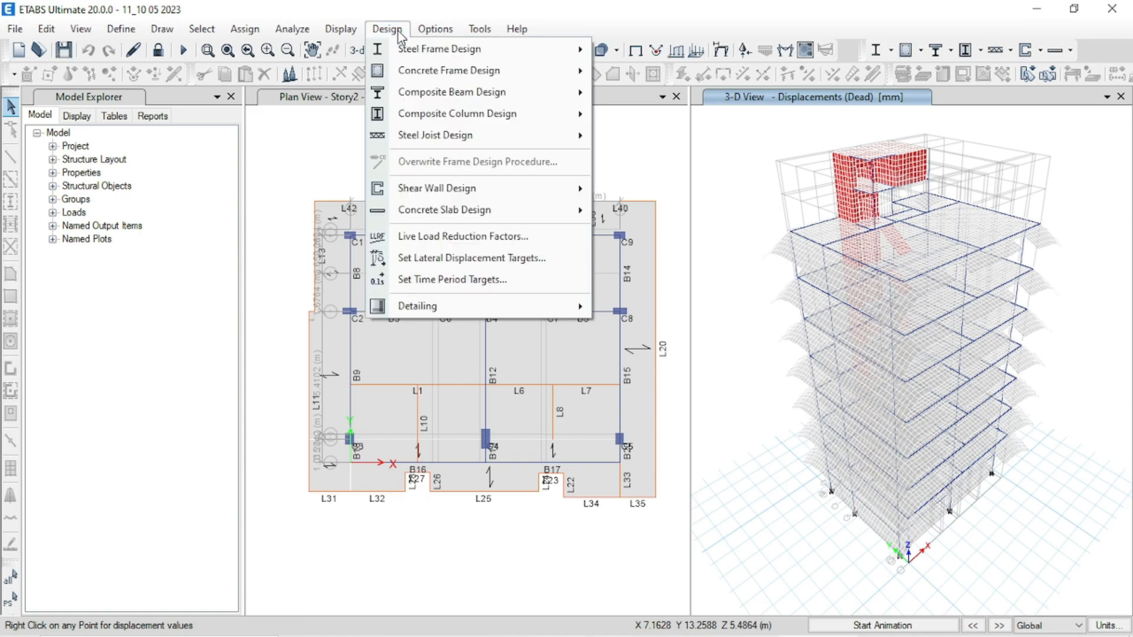
mouse_move(461, 70)
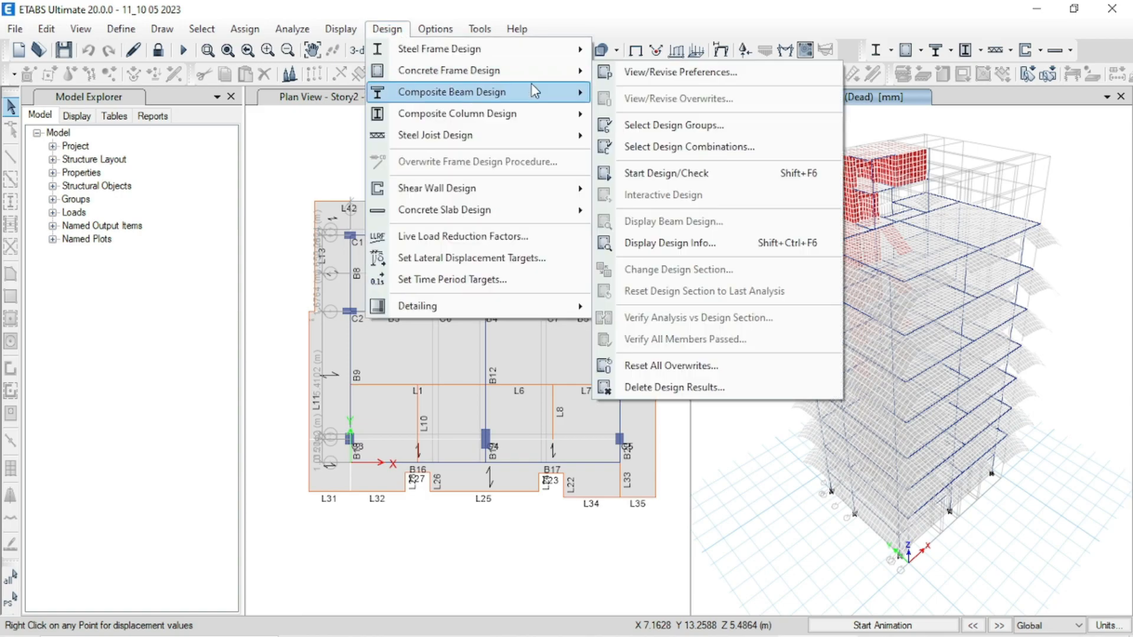
left_click(690, 182)
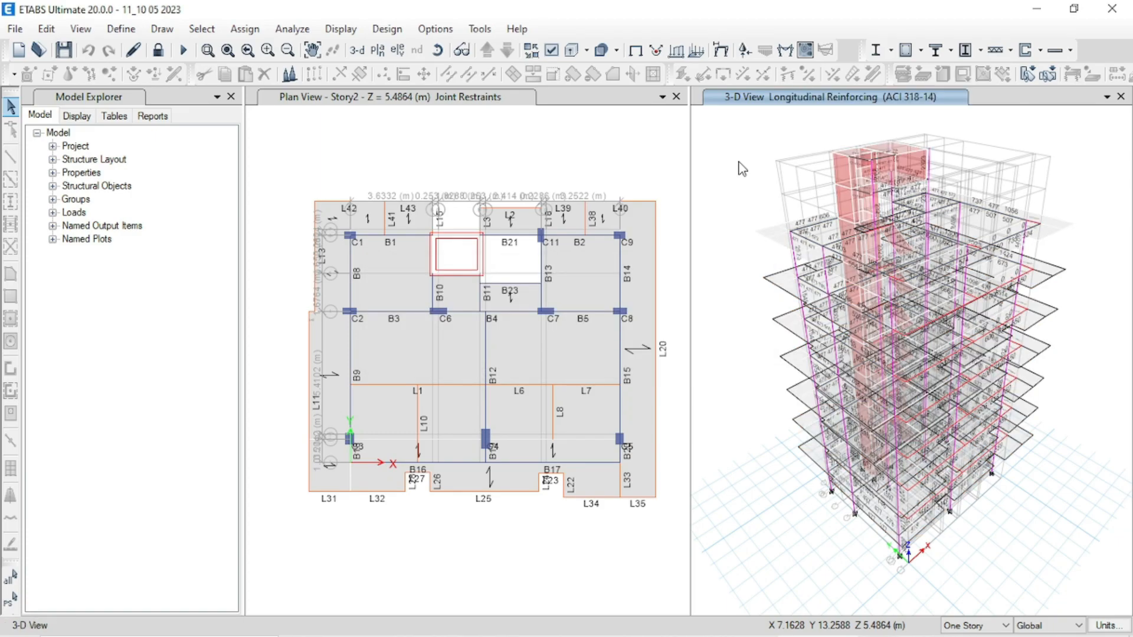
Verify whether all concrete frame members passed the design check, without selecting the failed ones.
left_click(404, 34)
mouse_move(425, 71)
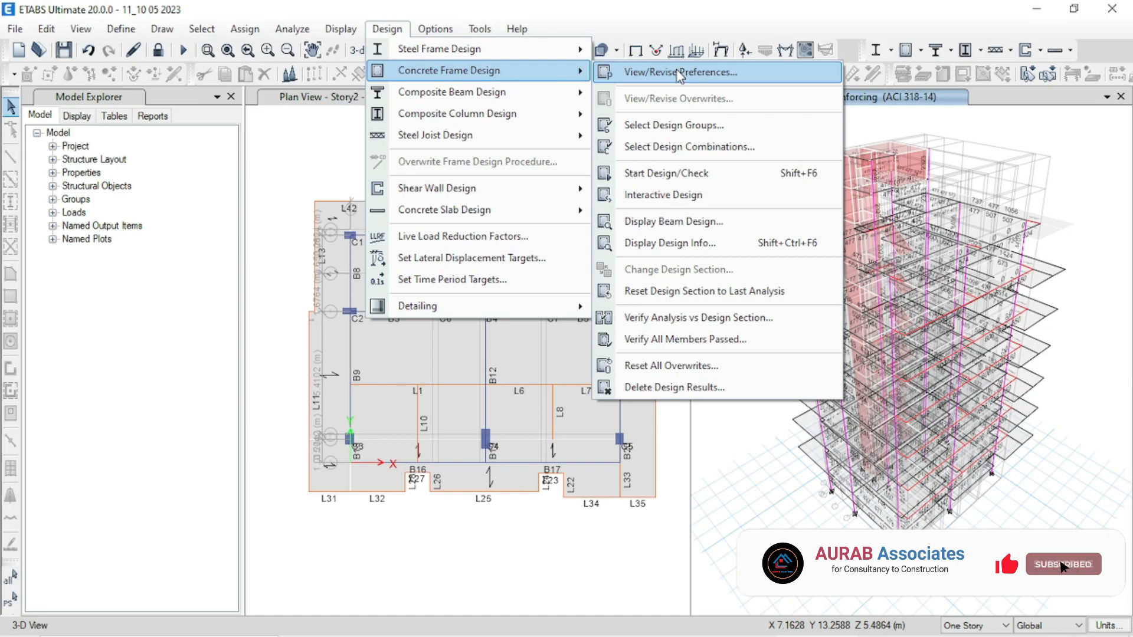
left_click(694, 342)
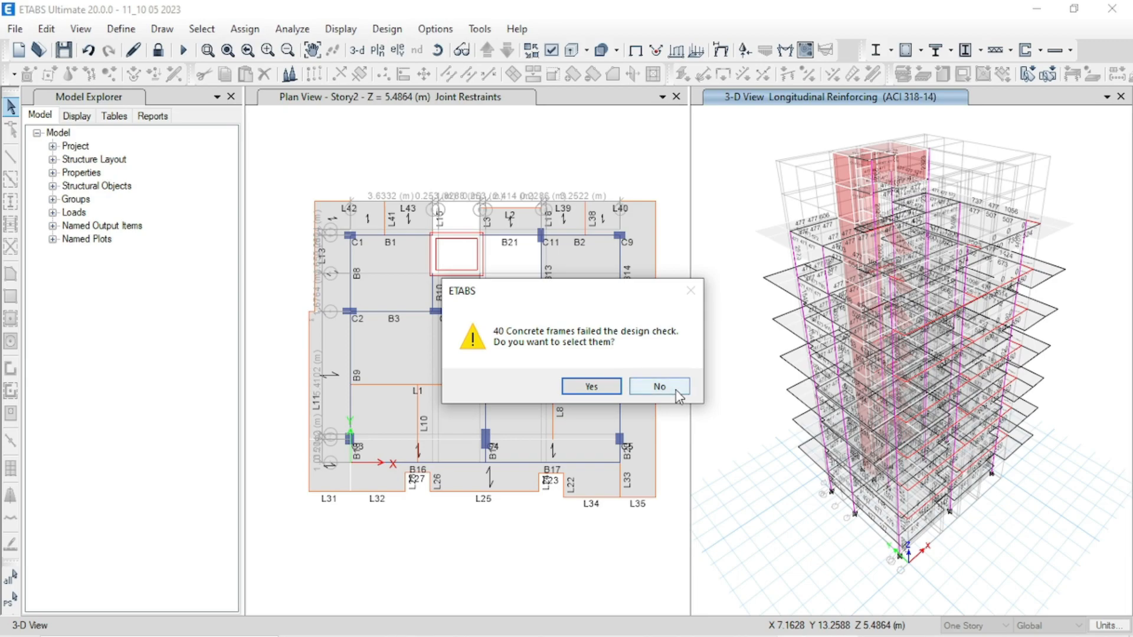
left_click(659, 387)
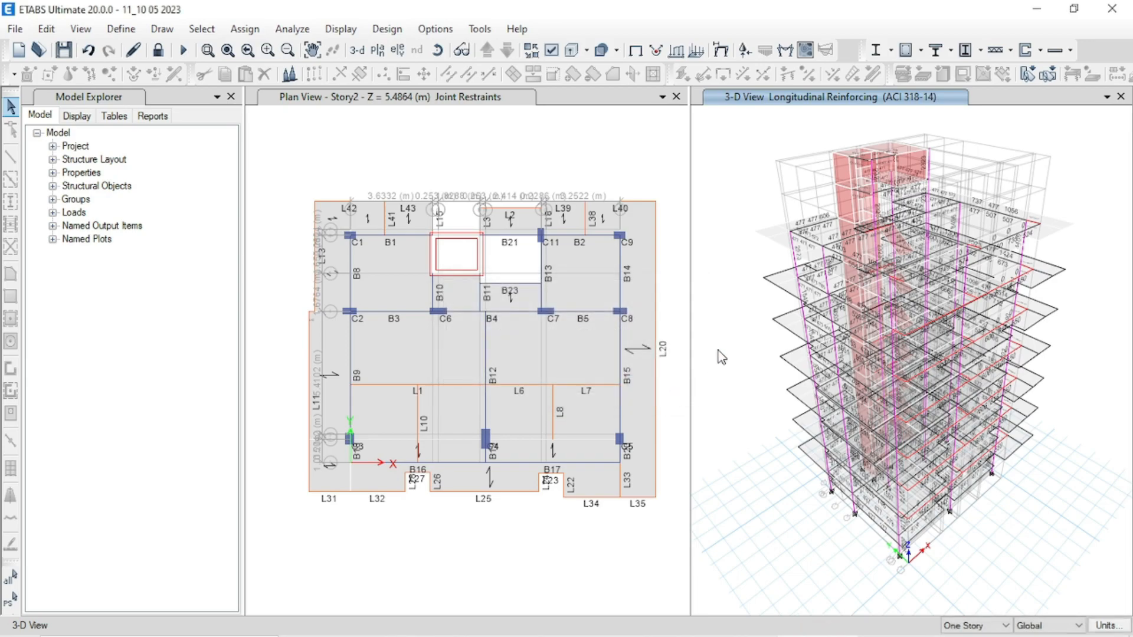
Show the Story1 plan in place of the 3-D view and examine the longitudinal reinforcement on Story1 and Story2.
left_click(377, 50)
left_click(472, 364)
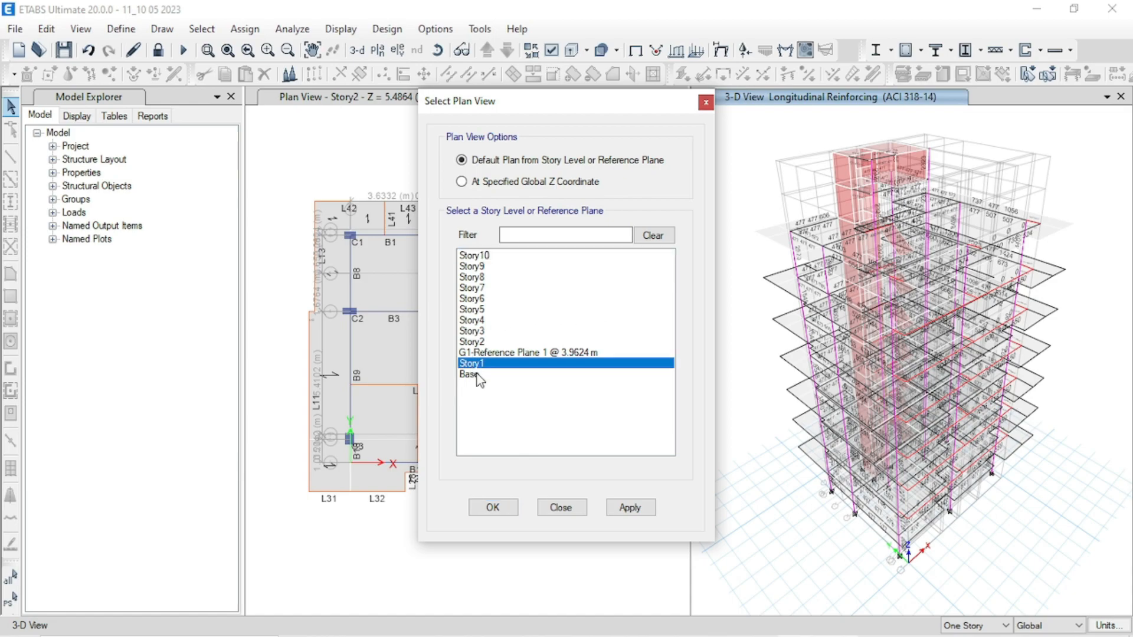
left_click(501, 508)
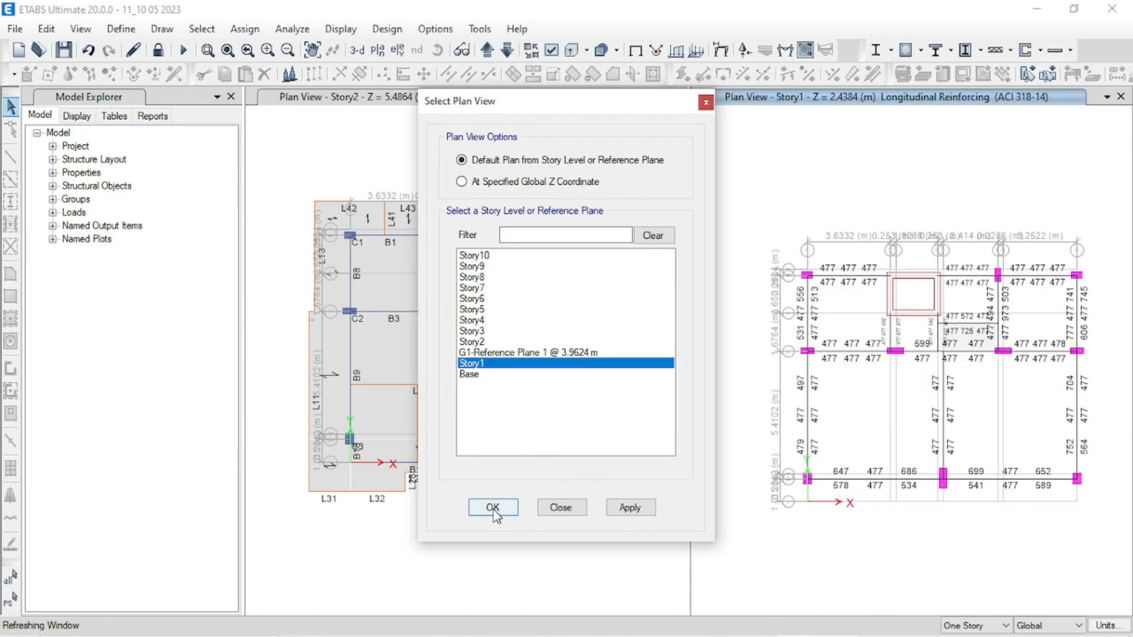
left_click(485, 50)
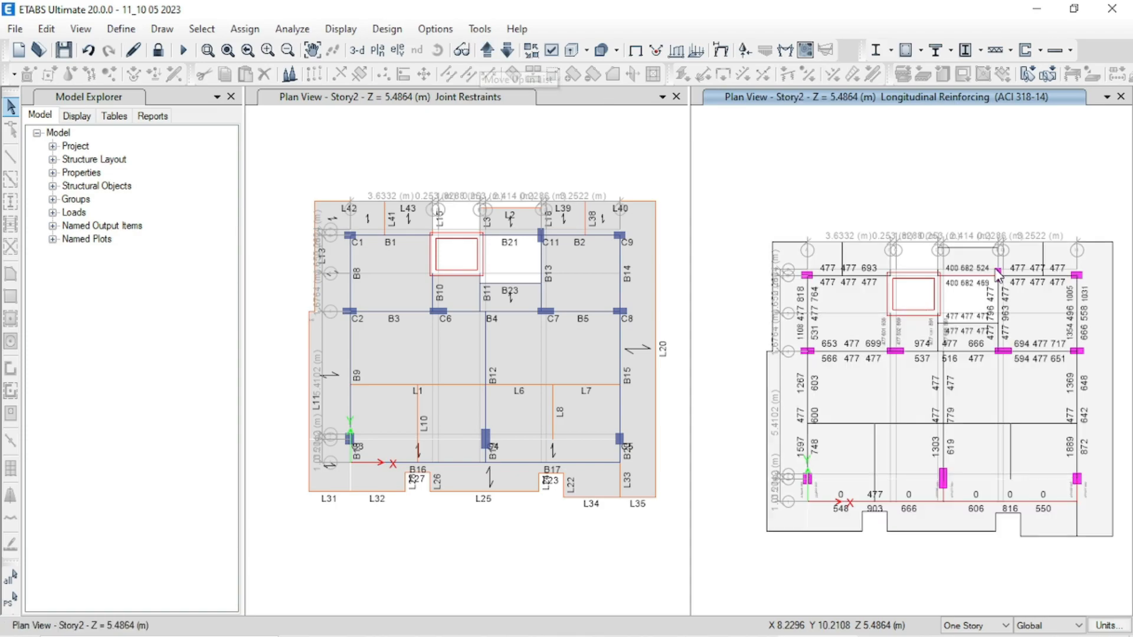
middle_click_drag(966, 289, 935, 249)
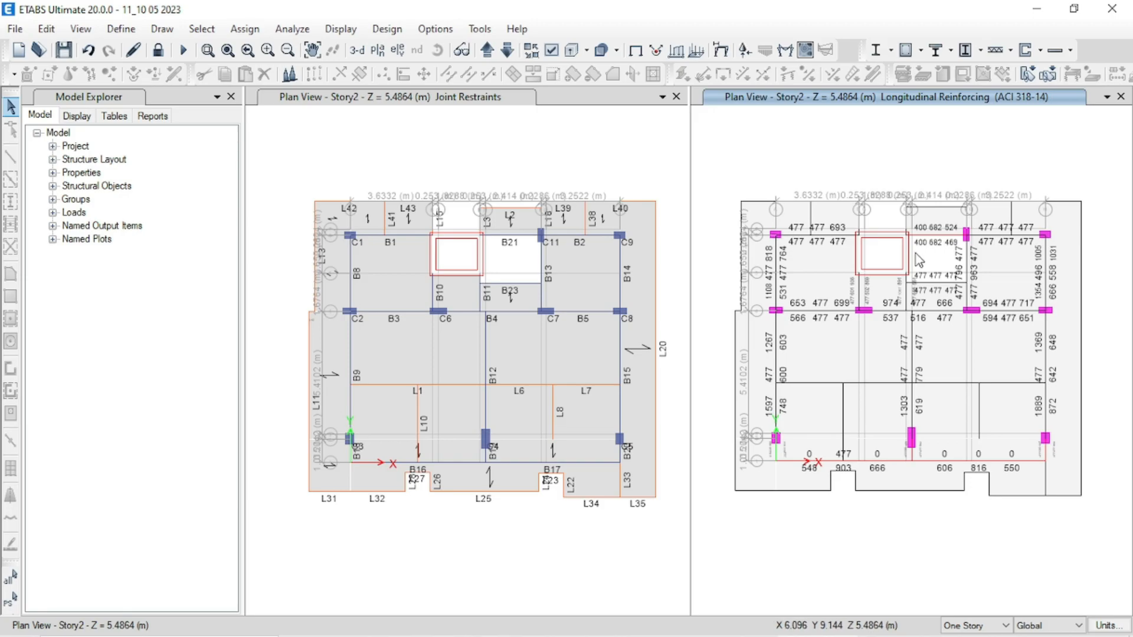
scroll(955, 472, "up", 3)
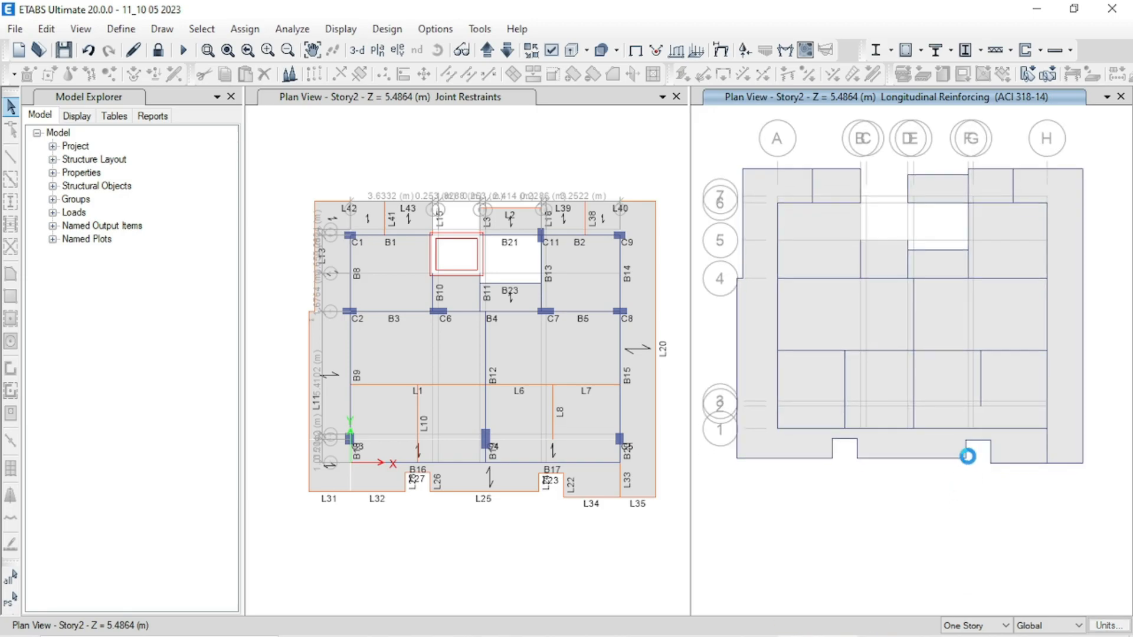
scroll(955, 409, "down", 3)
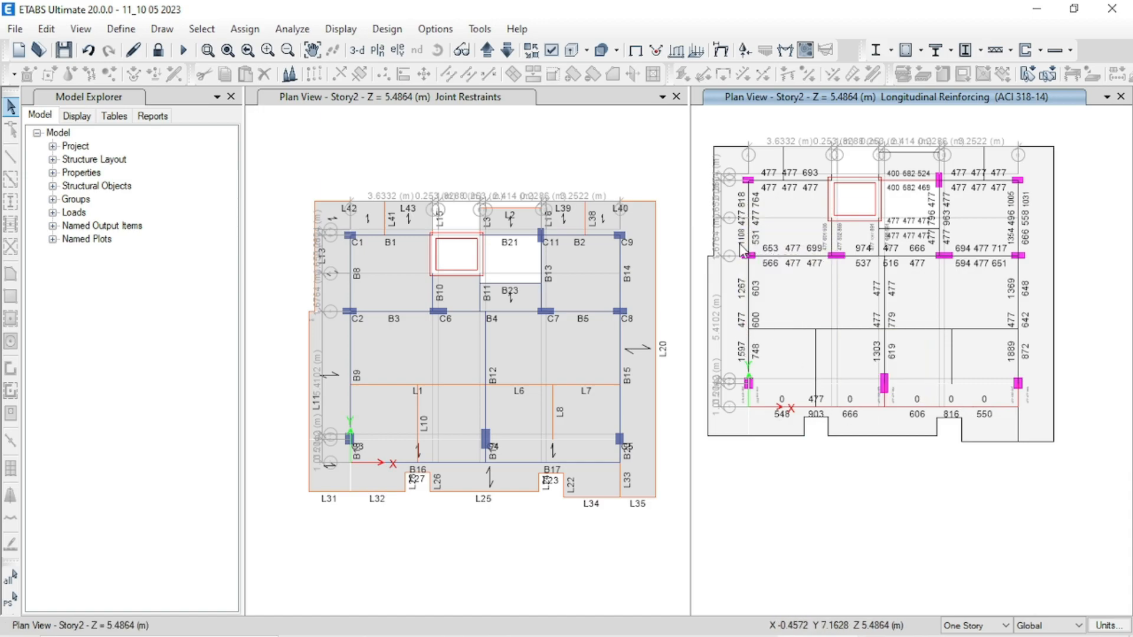
Review the longitudinal reinforcement plans story by story from Story3 up to the top of the building.
left_click(487, 51)
left_click(495, 52)
left_click(496, 52)
left_click(496, 51)
left_click(495, 52)
left_click(496, 52)
left_click(496, 52)
left_click(495, 48)
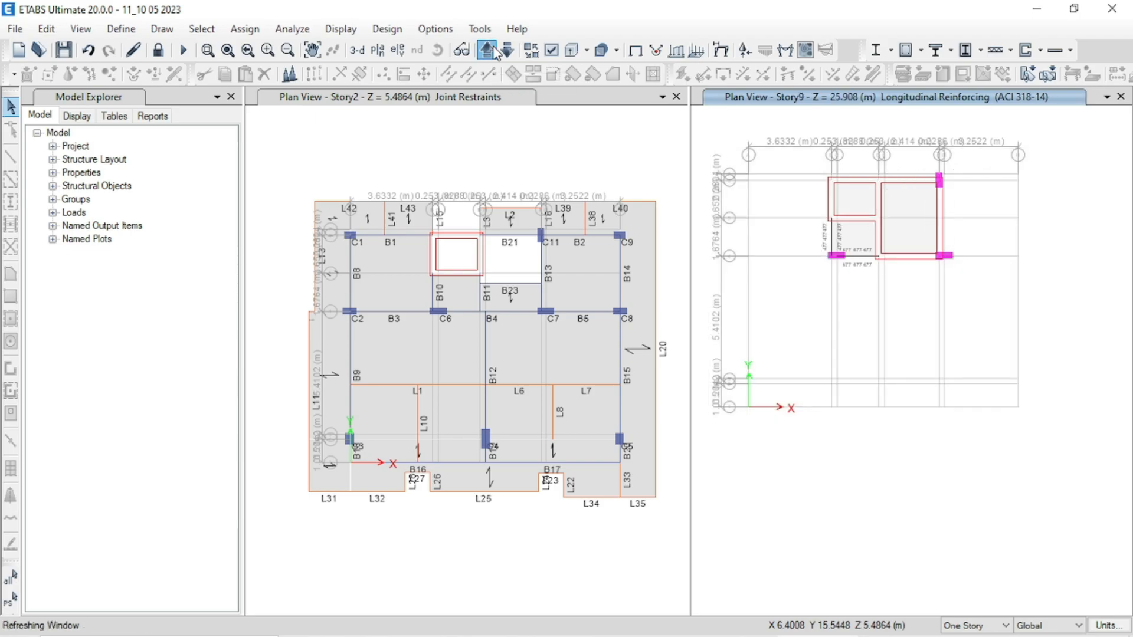
left_click(495, 48)
Restore the 3-D view and unlock the model, accepting deletion of the analysis results.
left_click(357, 50)
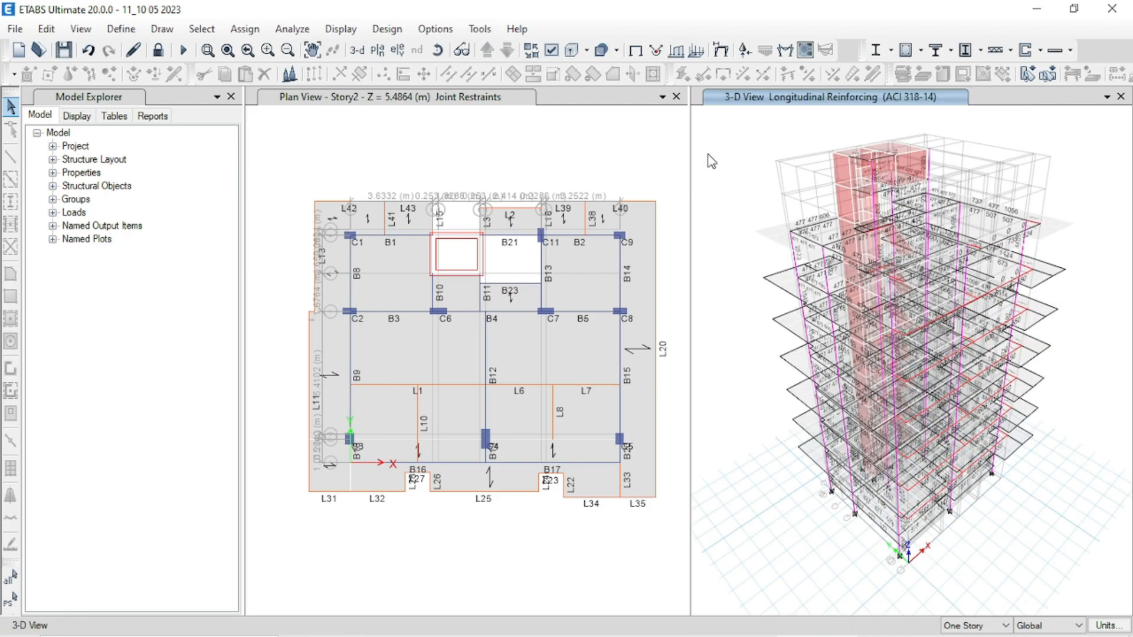
left_click(158, 50)
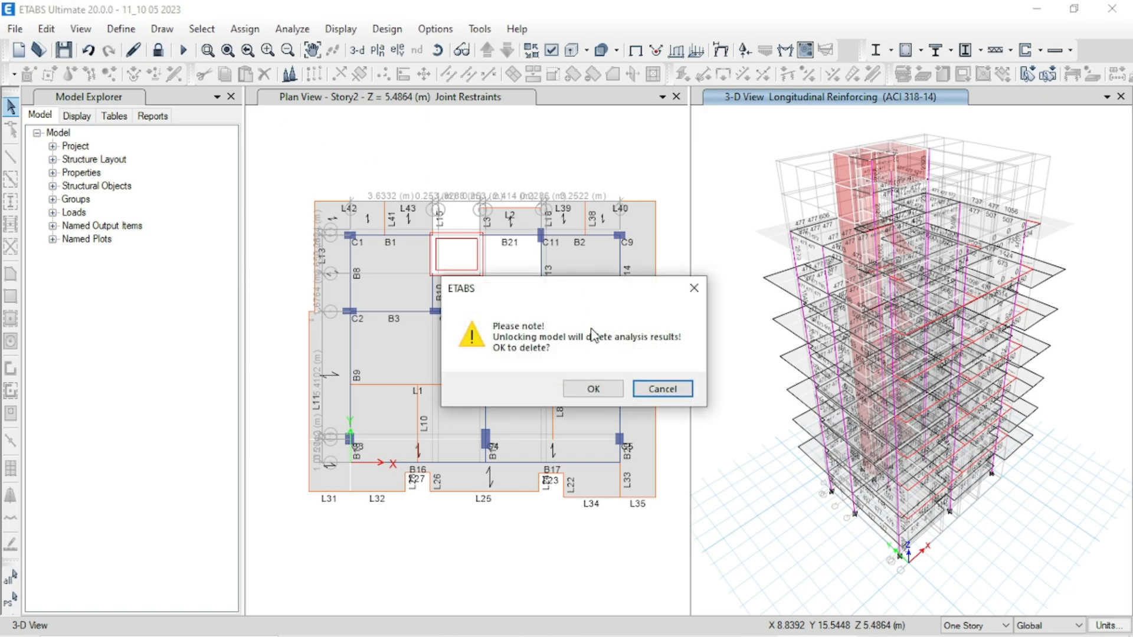
left_click(589, 387)
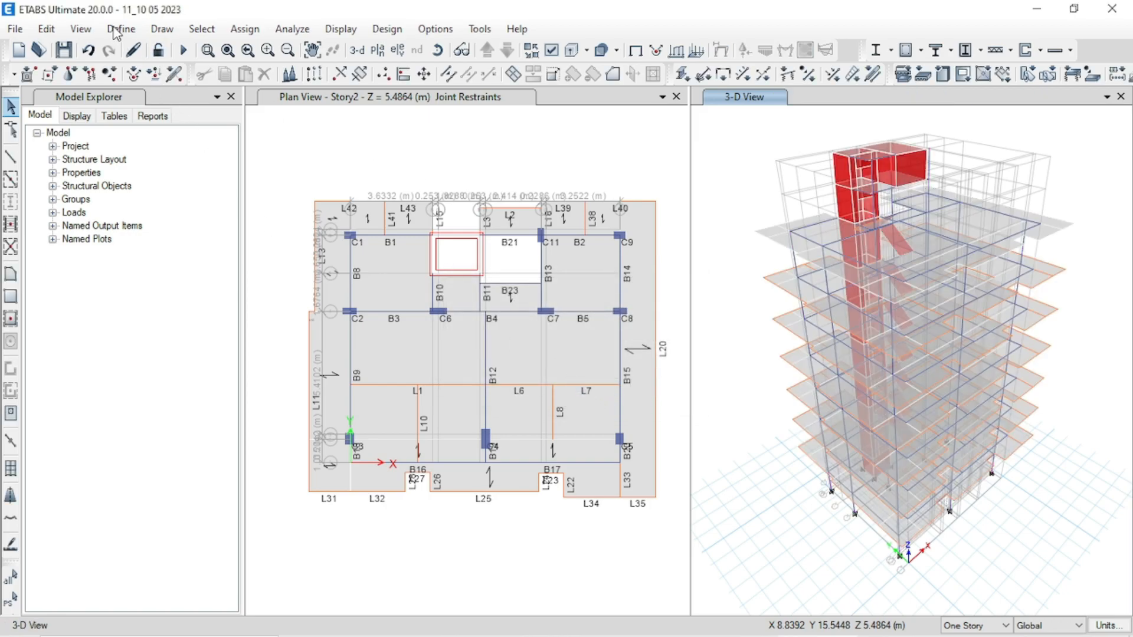
Add a copy of frame section B 12X21 named B 12X24, with width 12 in (304.8 mm) and depth 24 in (609.6 mm).
left_click(117, 29)
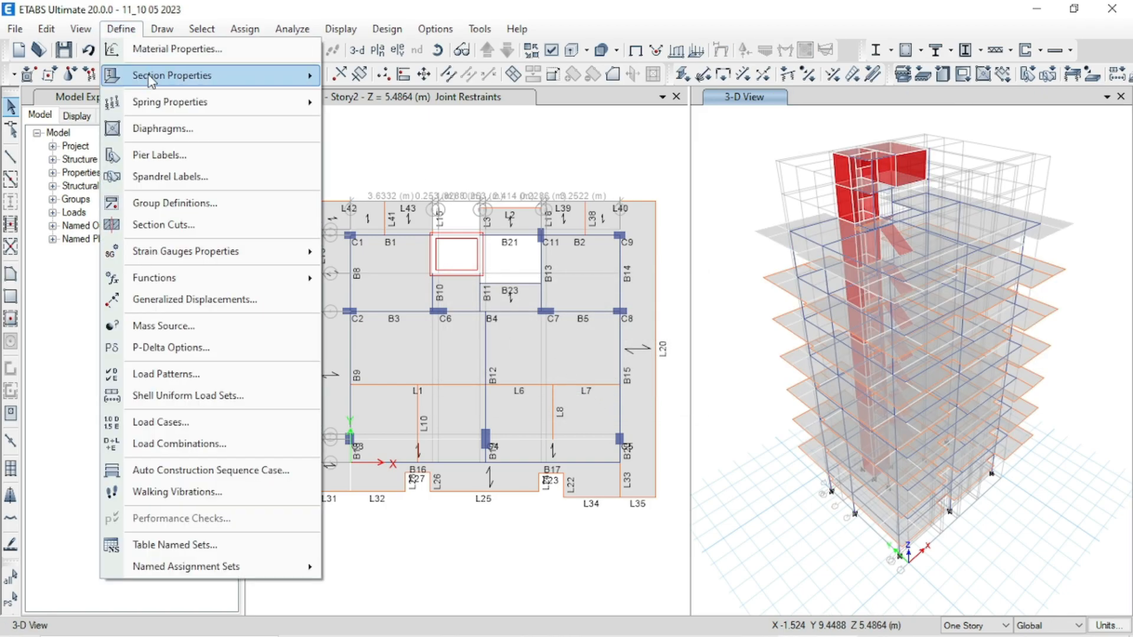
mouse_move(152, 80)
left_click(432, 84)
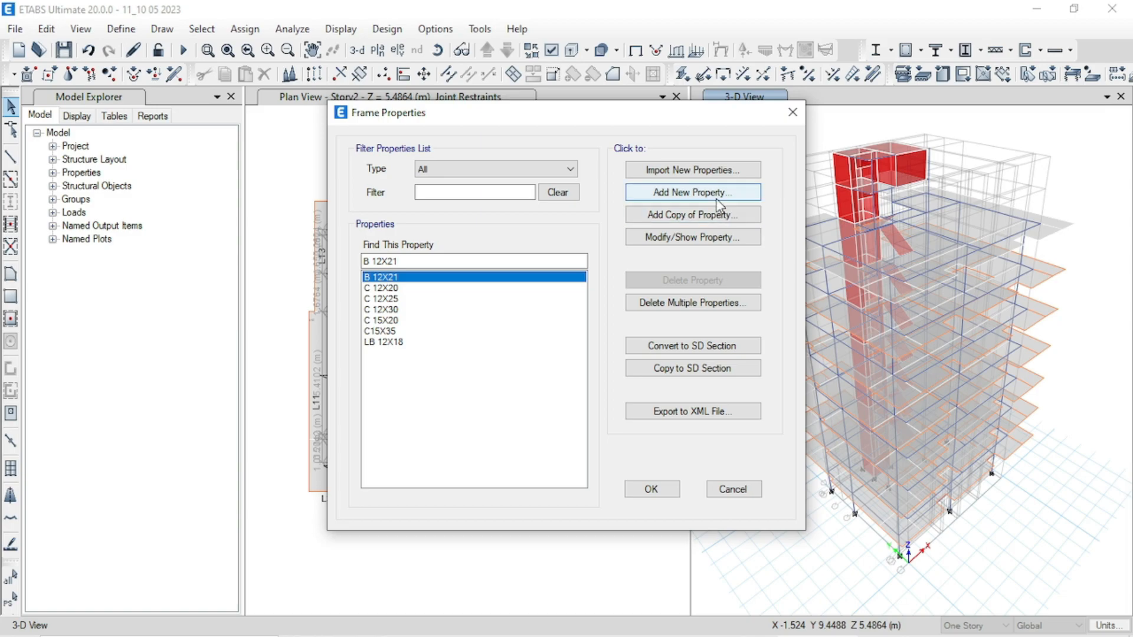
left_click(707, 216)
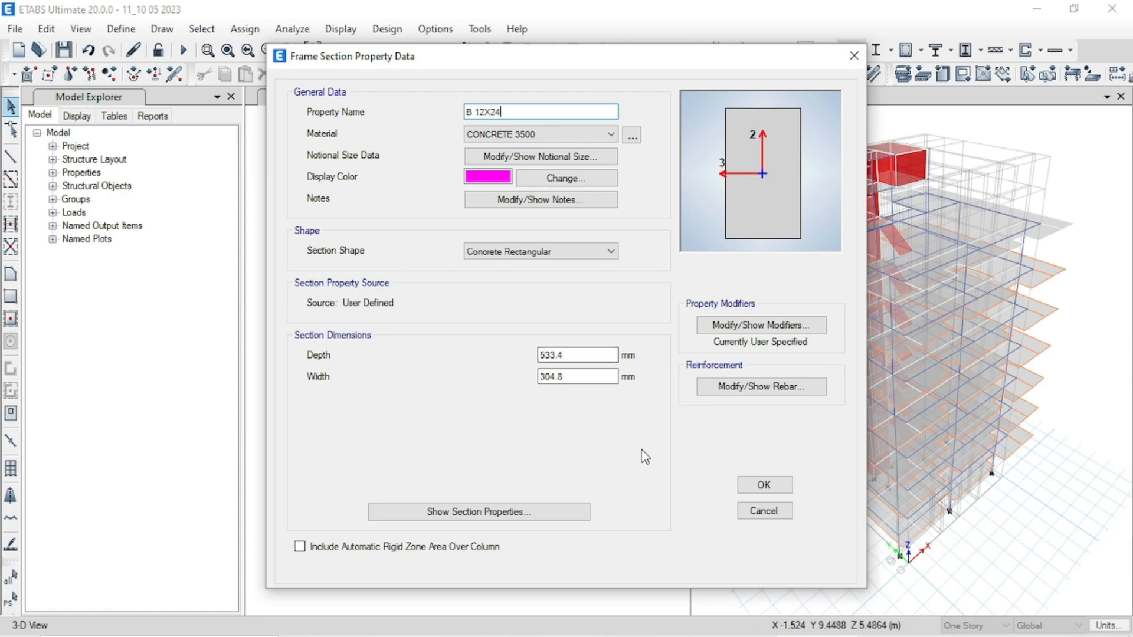
double_click(581, 376)
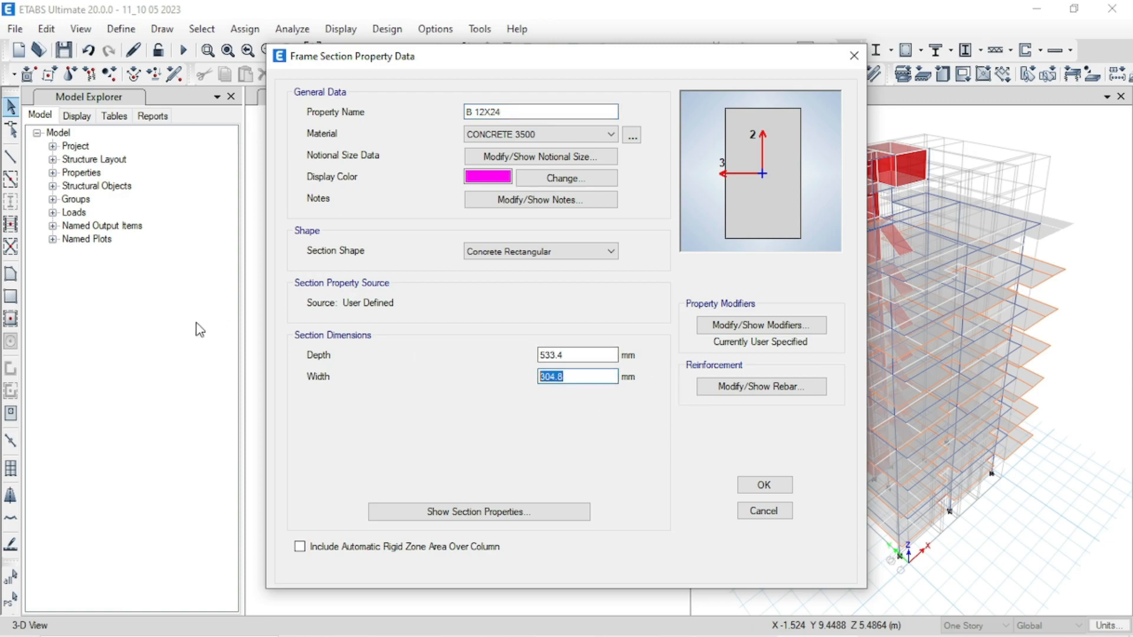
type("12")
double_click(581, 356)
type("24")
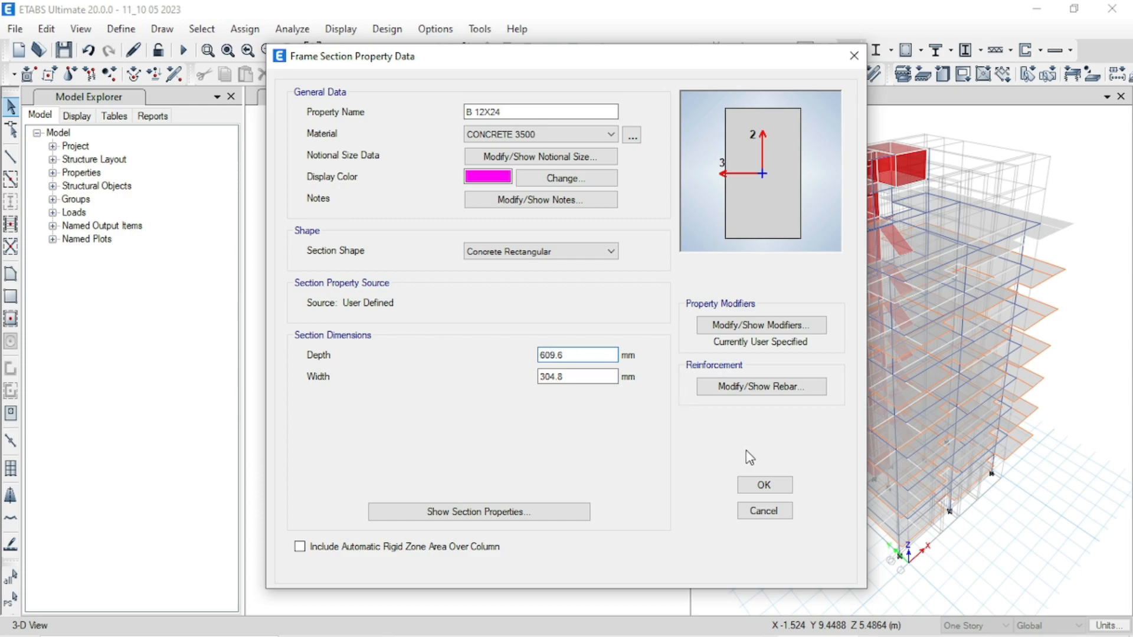
left_click(767, 485)
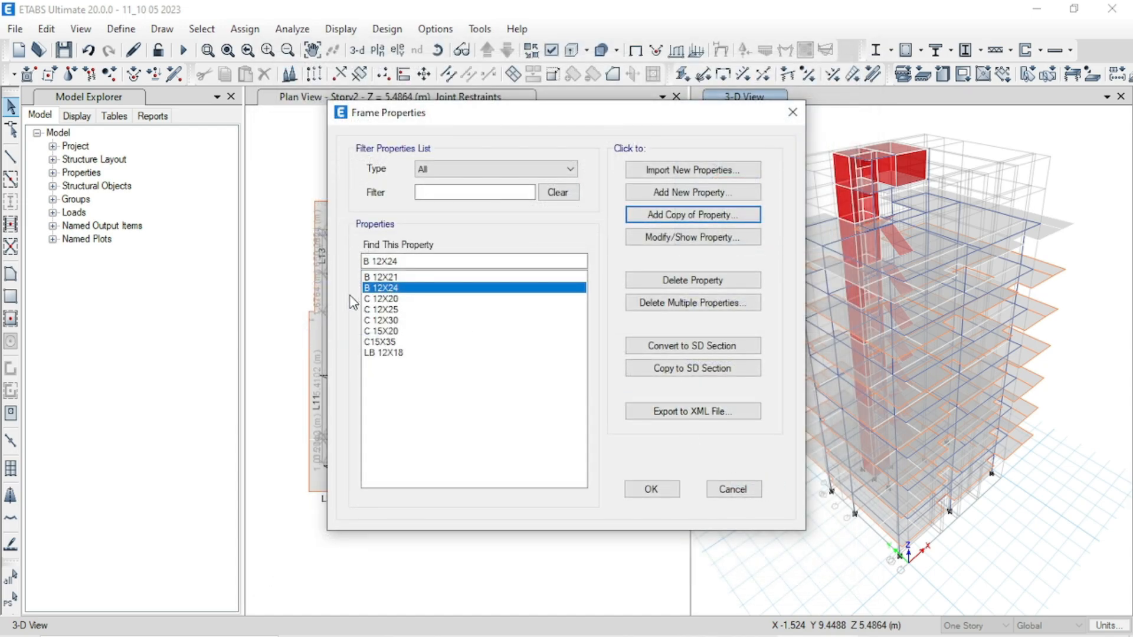
Add a copy of frame section B 12X24 named B 12X27 with a depth of 27 in, and accept the frame properties.
left_click(673, 216)
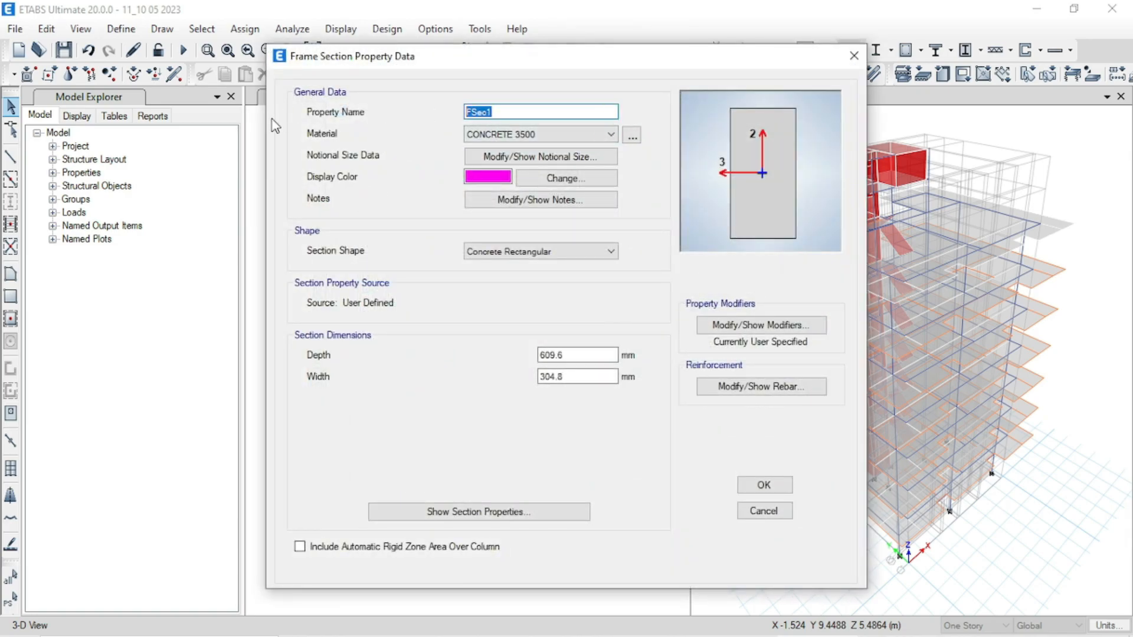
type("B 12X27")
double_click(577, 355)
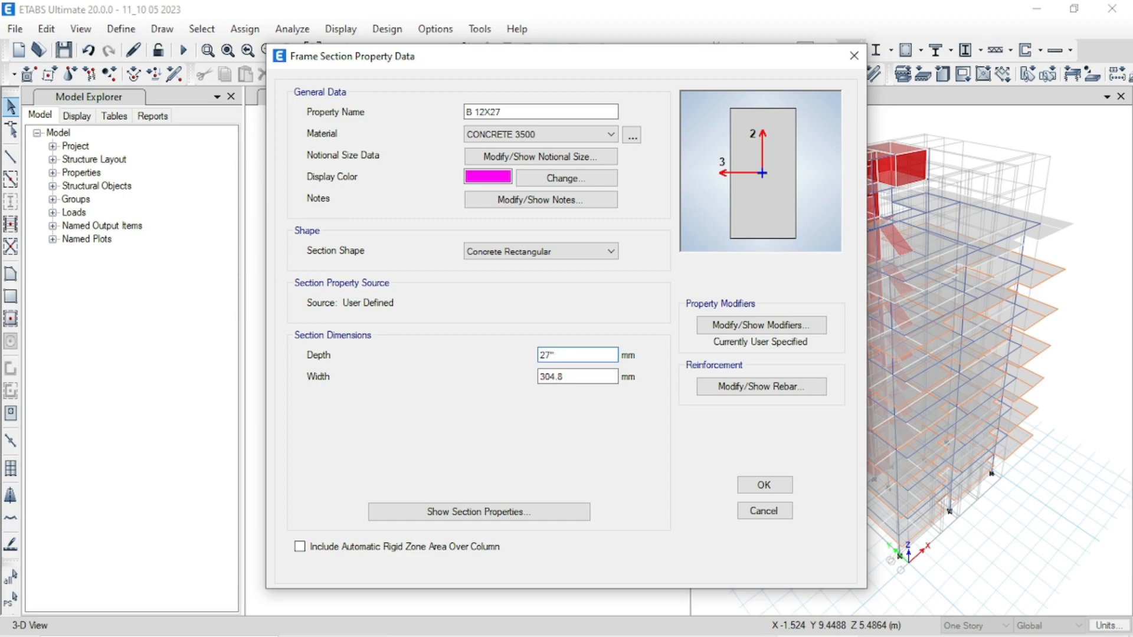
left_click(783, 494)
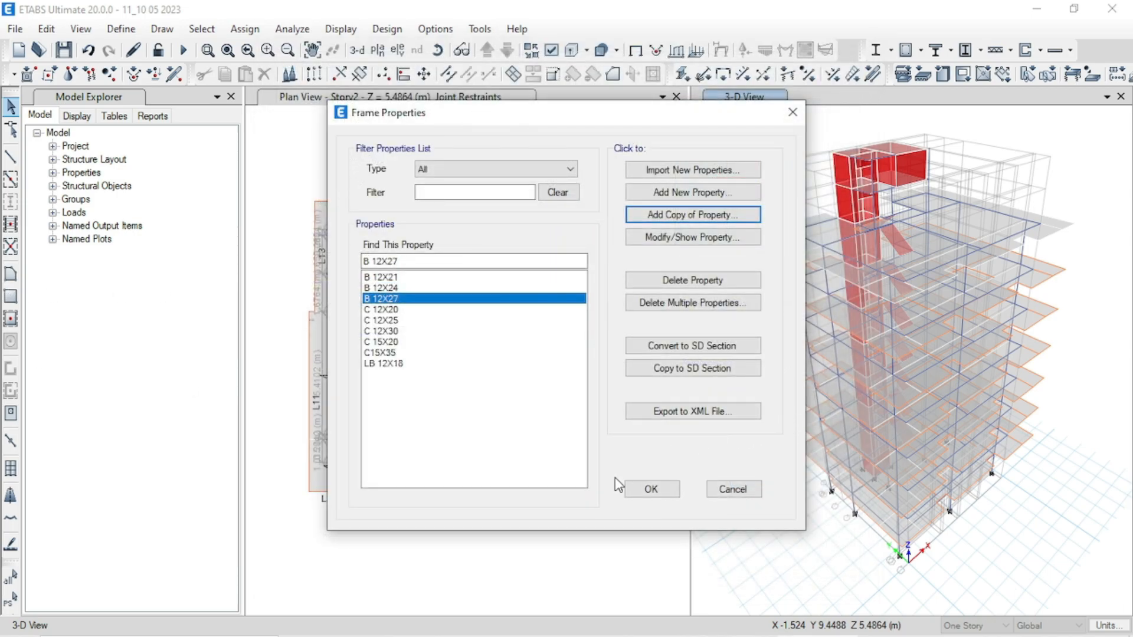
left_click(676, 492)
Set the story scope for plan edits to All Stories.
left_click(977, 626)
left_click(967, 599)
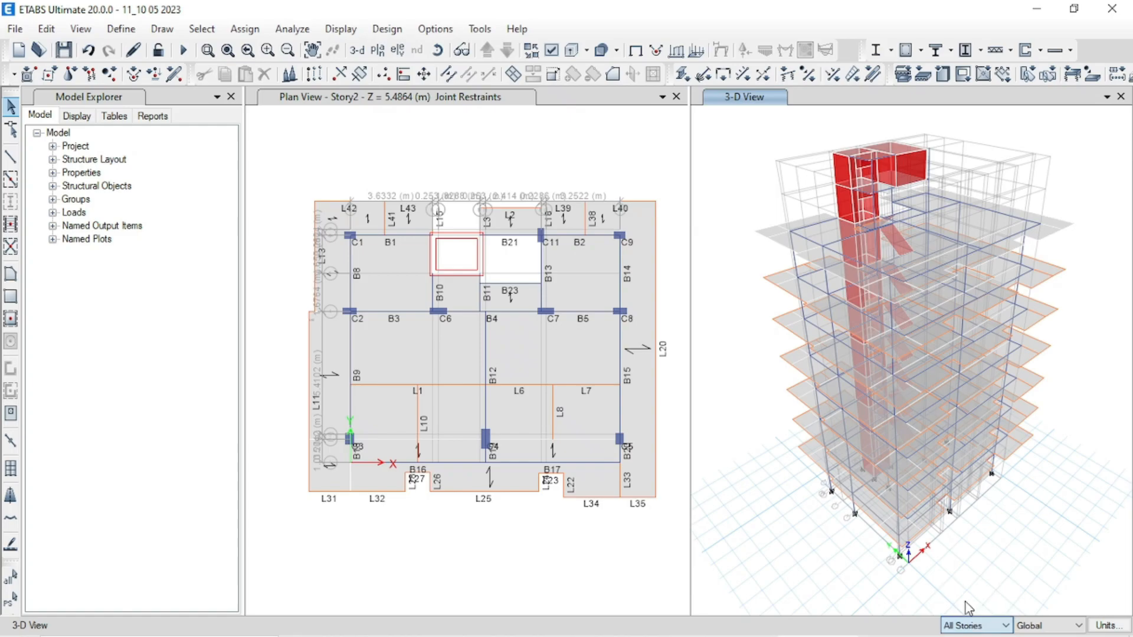
Select edge beams B16 and B17 and the short beam B18 beside column C3 in the Story2 plan, across all stories.
left_click(423, 480)
scroll(348, 387, "up", 3)
scroll(350, 391, "down", 5)
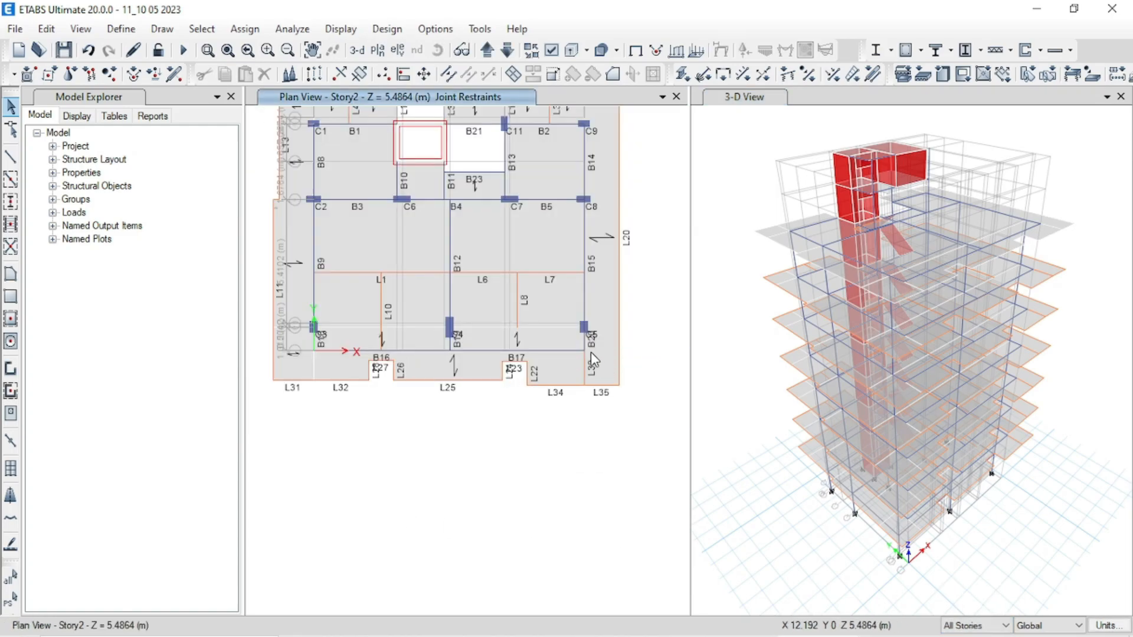
left_click(557, 351)
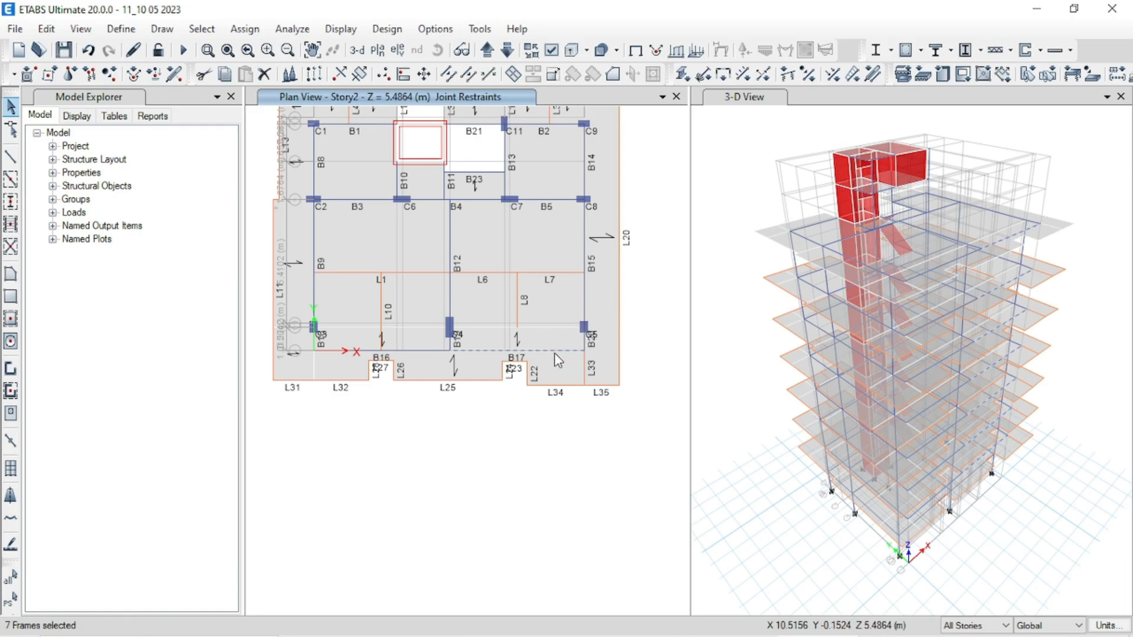
left_click(411, 350)
scroll(318, 349, "up", 3)
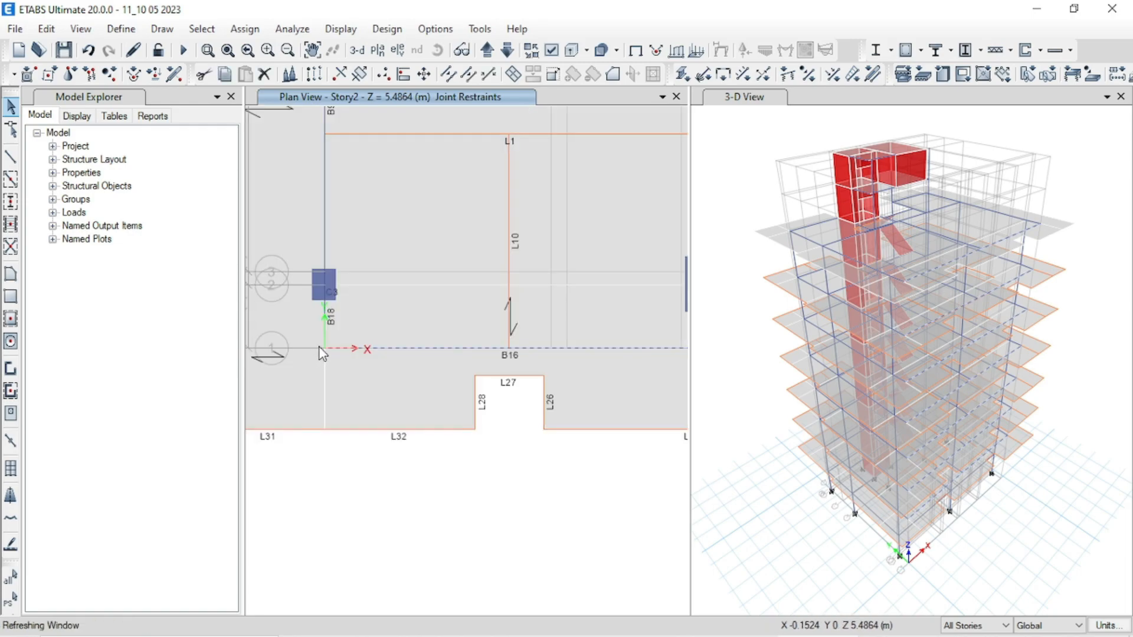
left_click(326, 328)
middle_click_drag(358, 229, 346, 358)
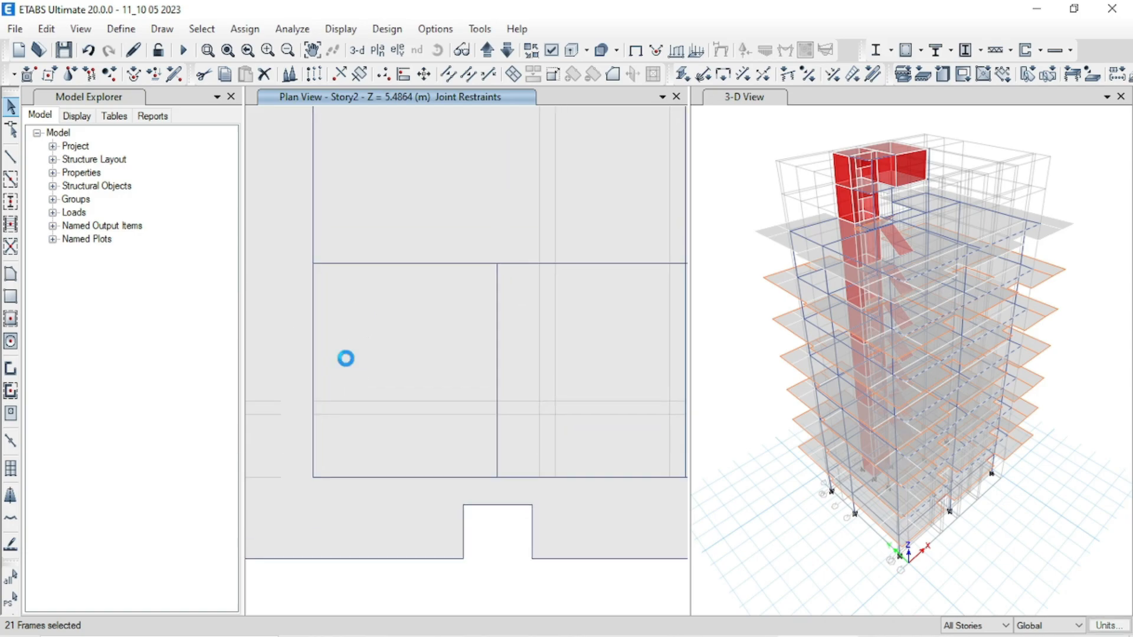
Add beams B8, B9, B12, B14 and B15 and the remaining short beams below columns C4 and C5 to the selection.
scroll(346, 358, "down", 3)
left_click(335, 304)
left_click(341, 234)
left_click(470, 360)
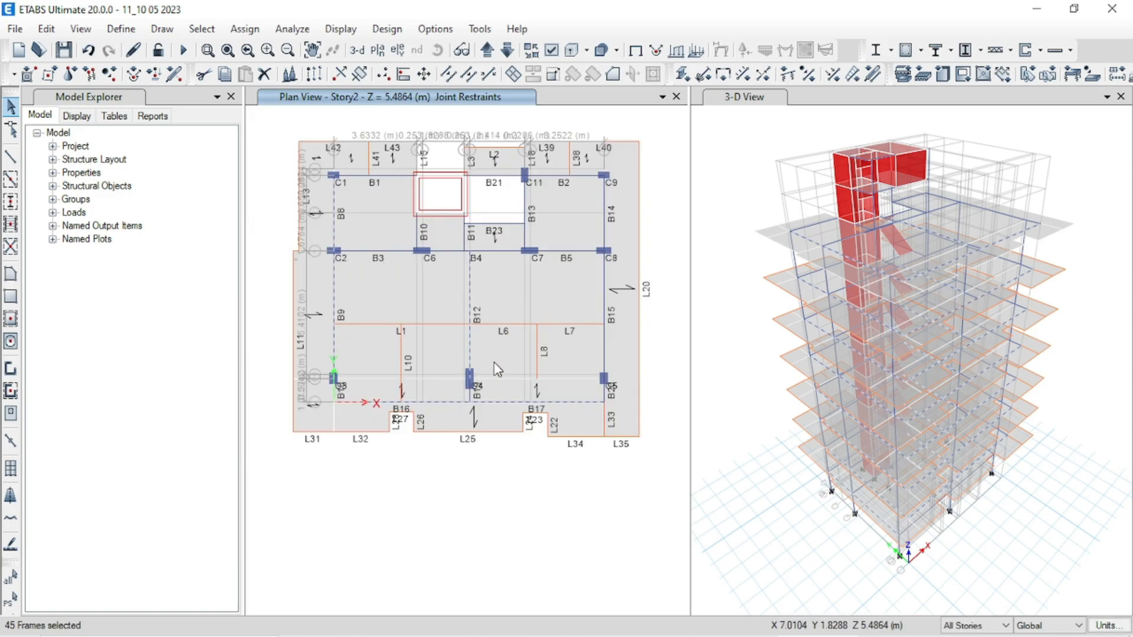
left_click(470, 391)
left_click(472, 252)
left_click(604, 345)
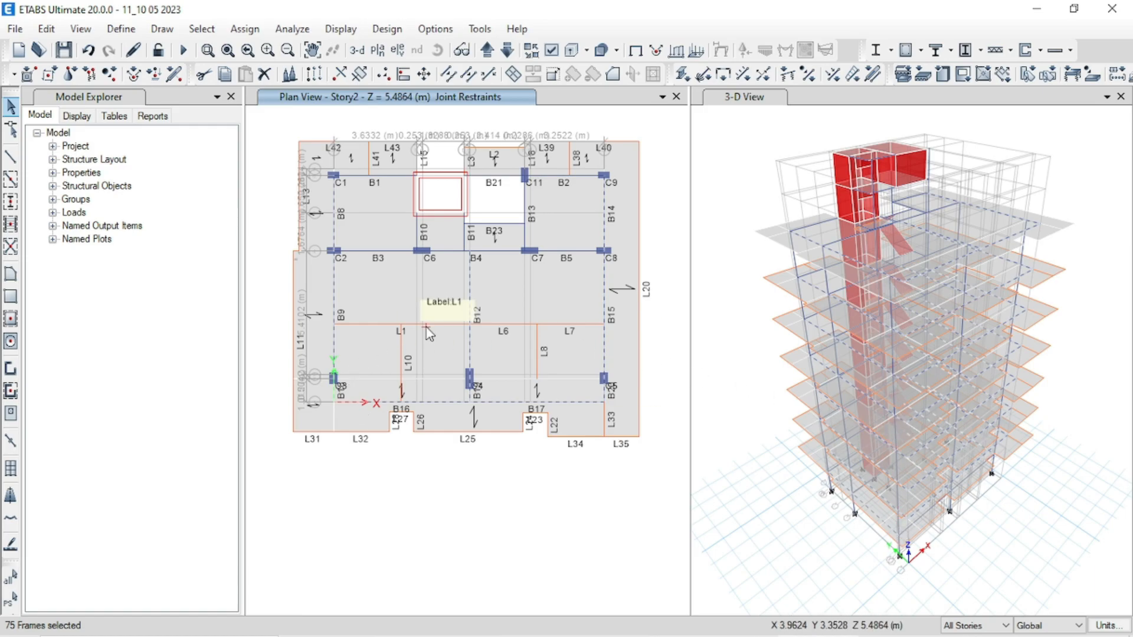
Assign frame section B 12X24 to the selected beams.
left_click(245, 29)
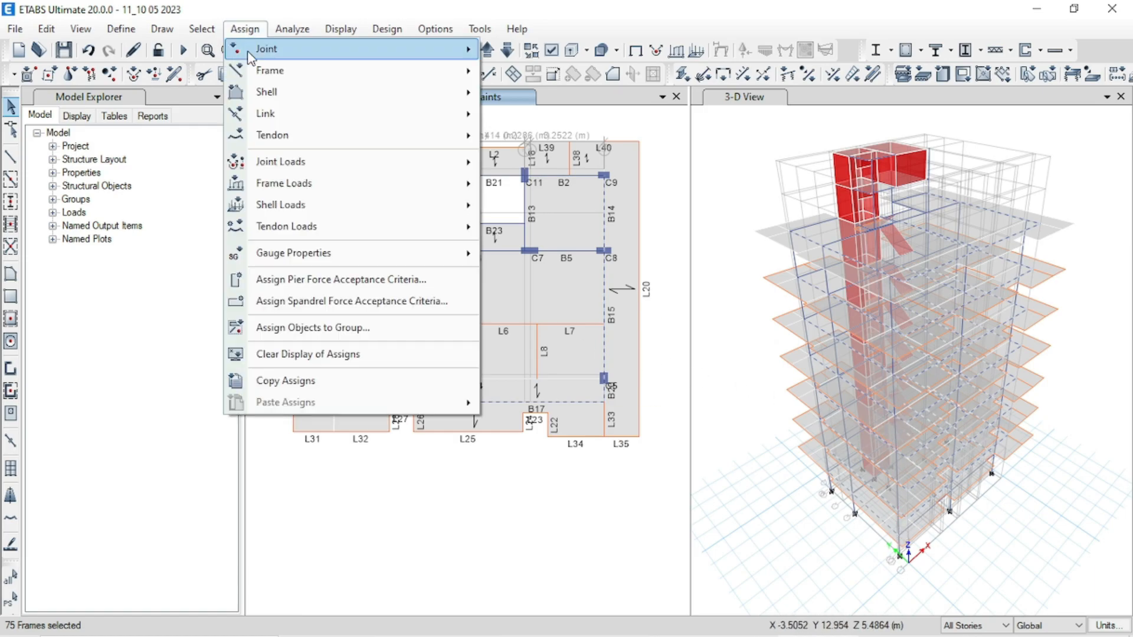
mouse_move(255, 72)
left_click(621, 79)
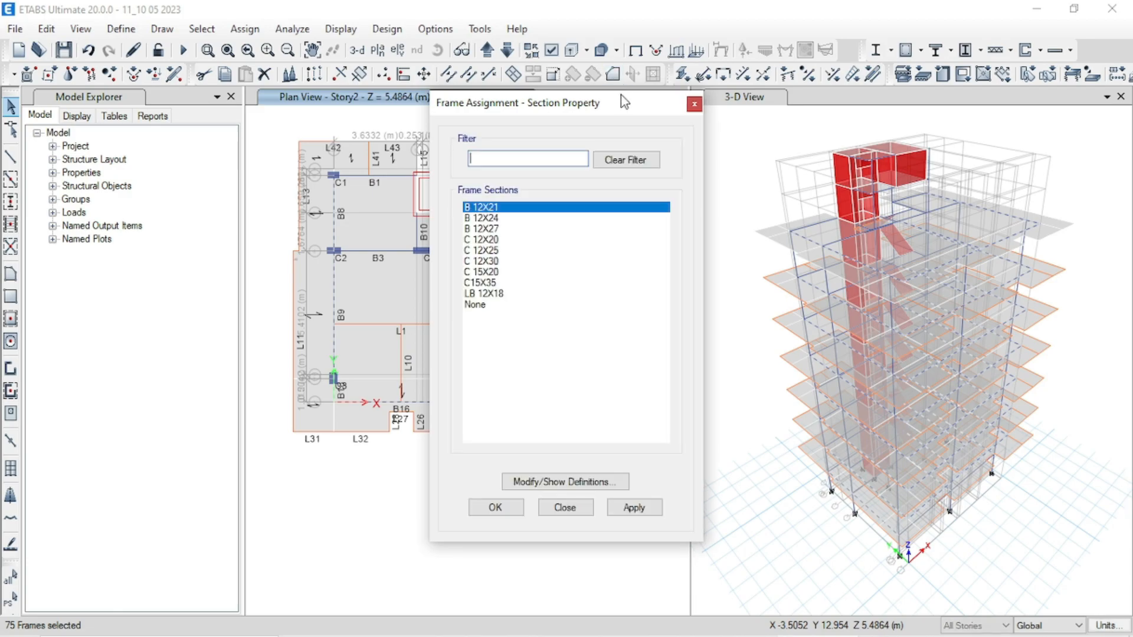
left_click(502, 219)
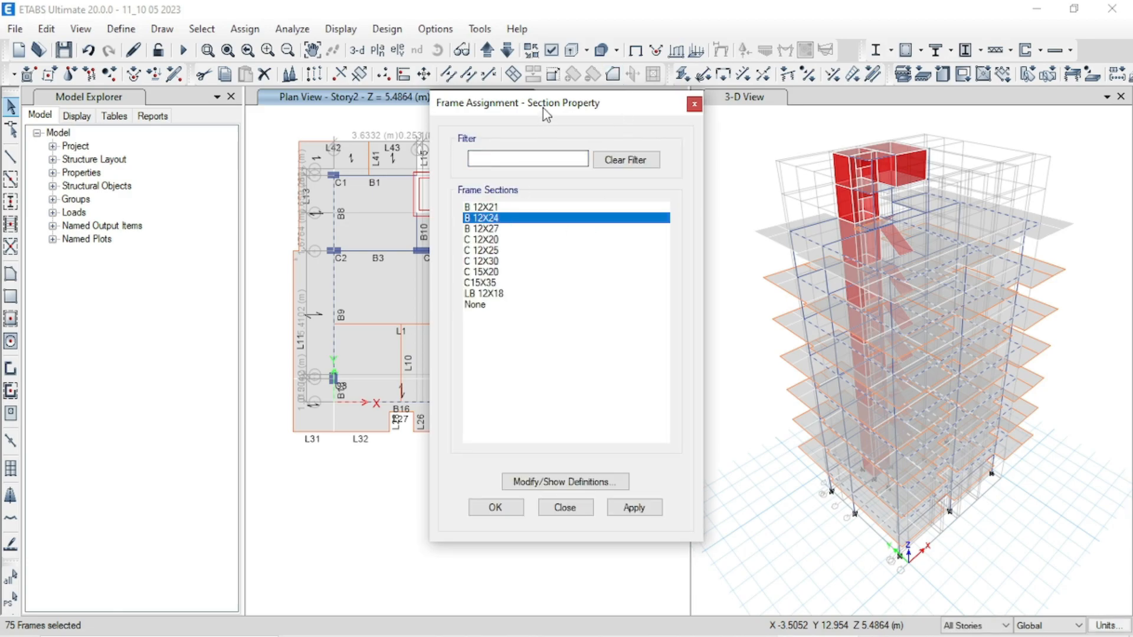
left_click_drag(546, 114, 790, 73)
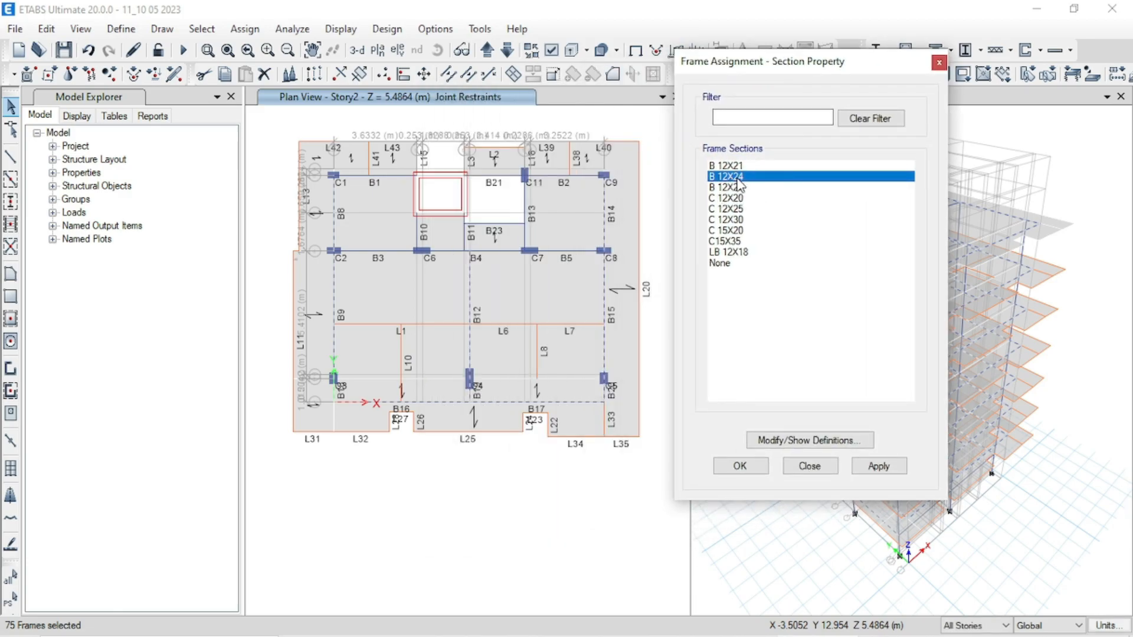
left_click(877, 466)
left_click(750, 467)
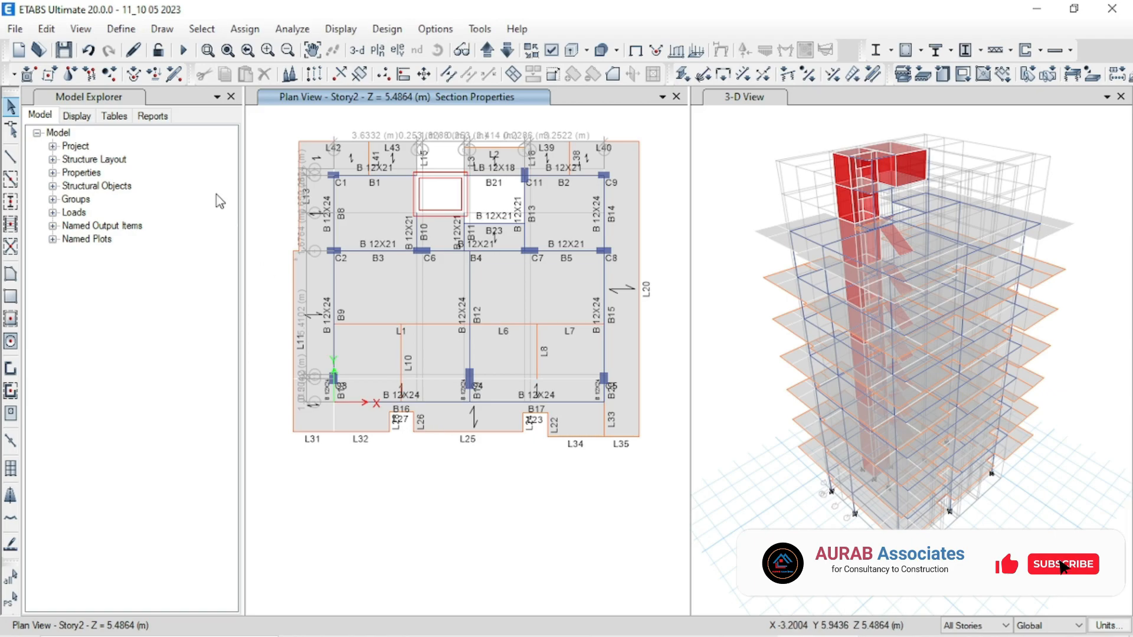
Run the analysis and start the concrete frame design check.
left_click(182, 51)
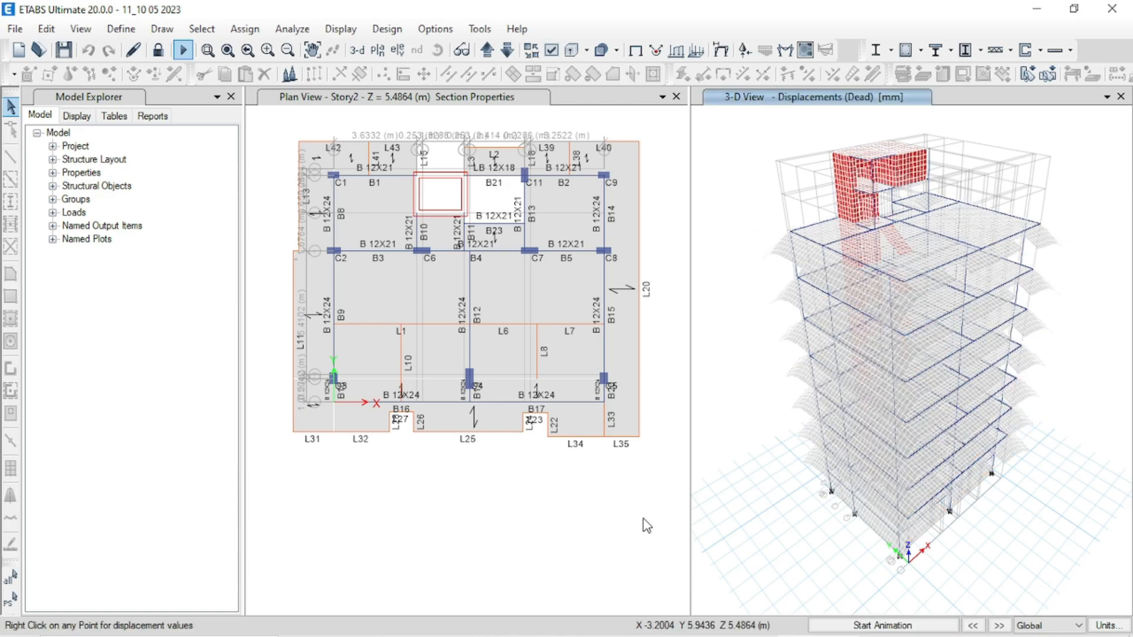
left_click(391, 30)
mouse_move(413, 72)
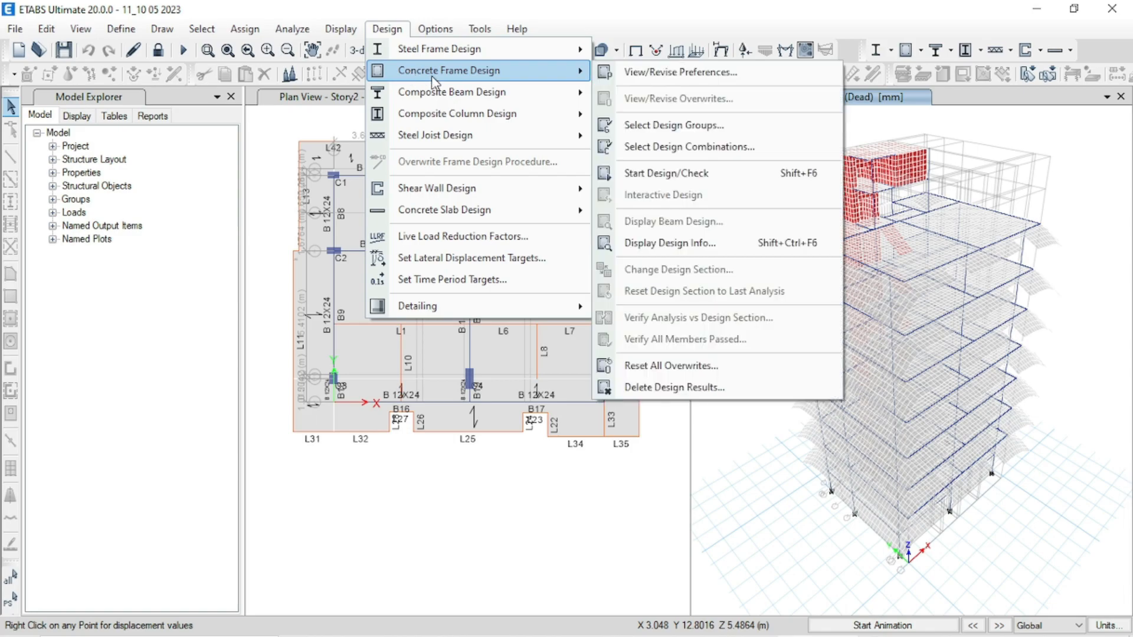
left_click(745, 178)
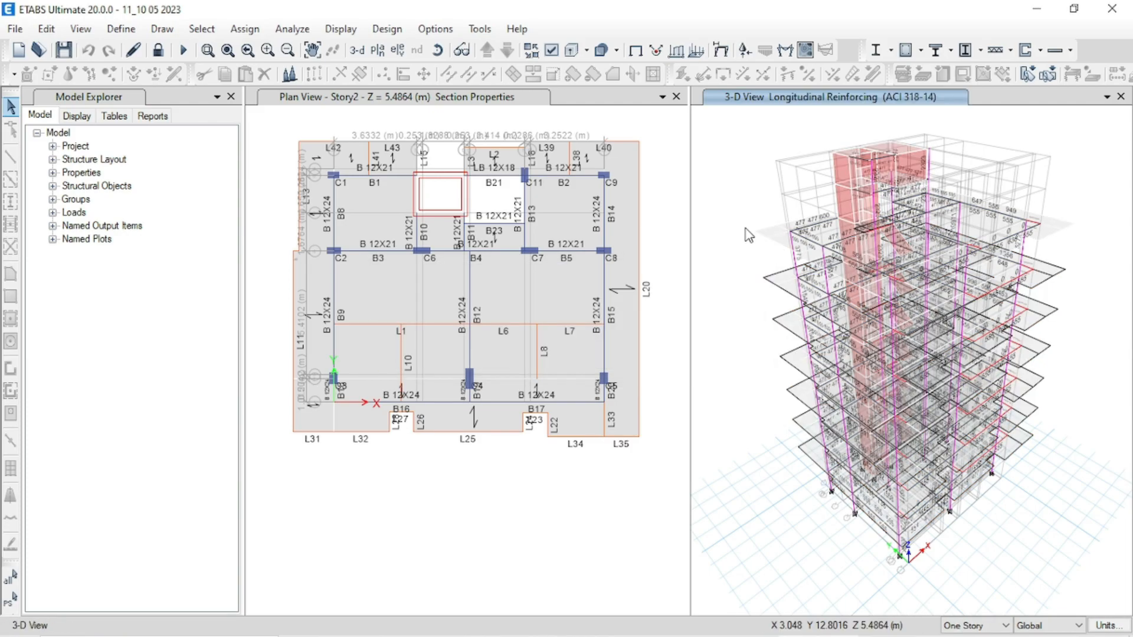
Verify whether all concrete frame members passed the design check, without selecting the failing ones.
left_click(387, 28)
mouse_move(414, 72)
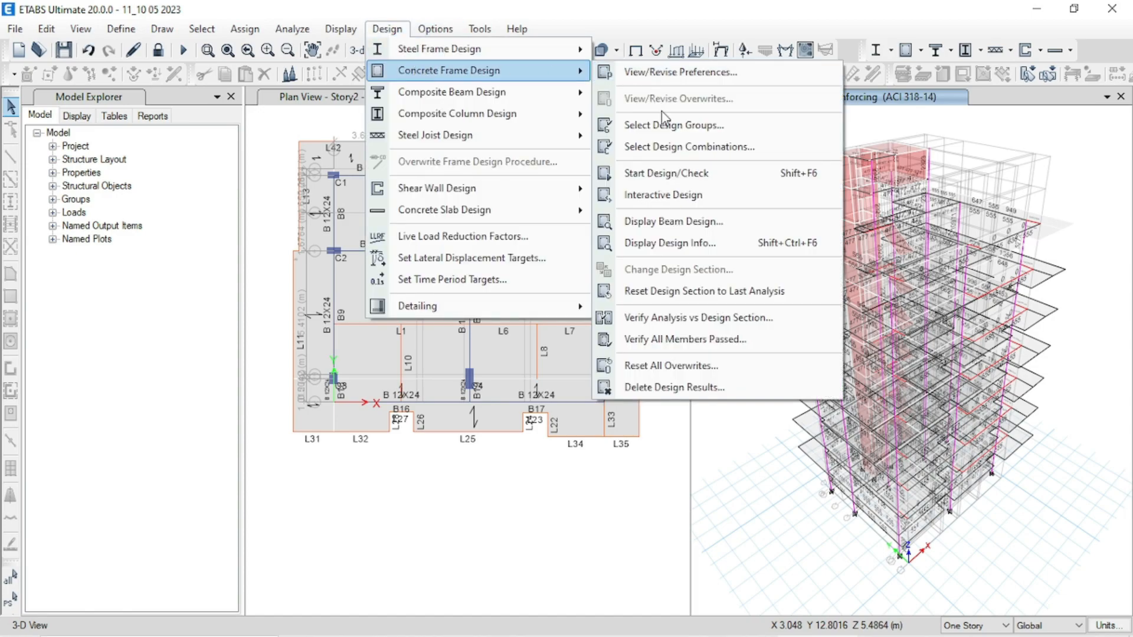
left_click(681, 346)
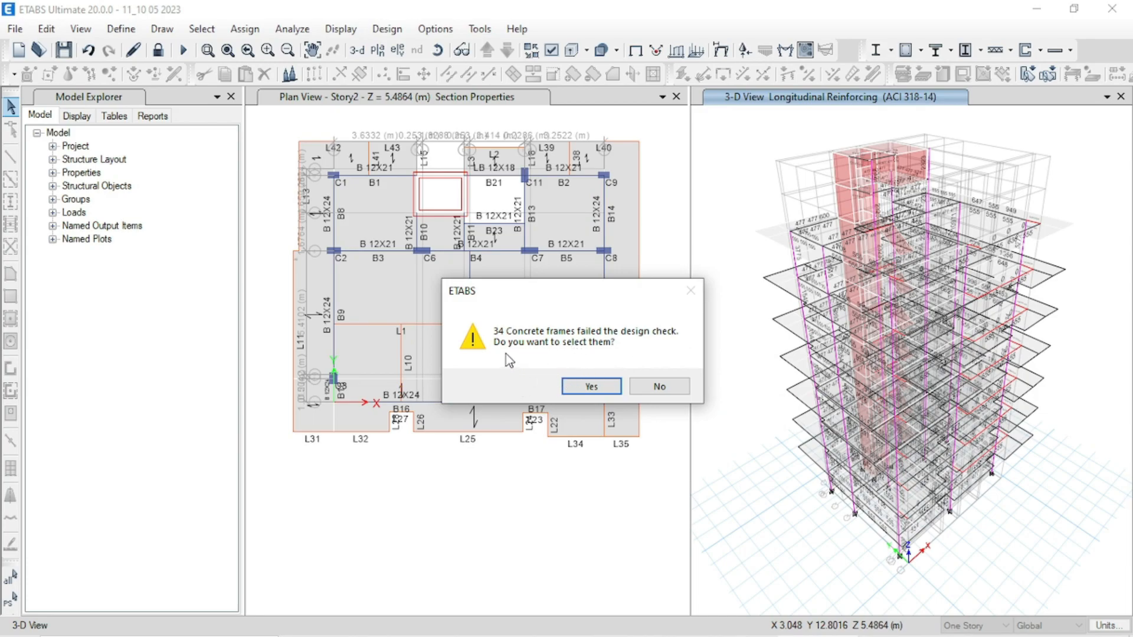
left_click(659, 386)
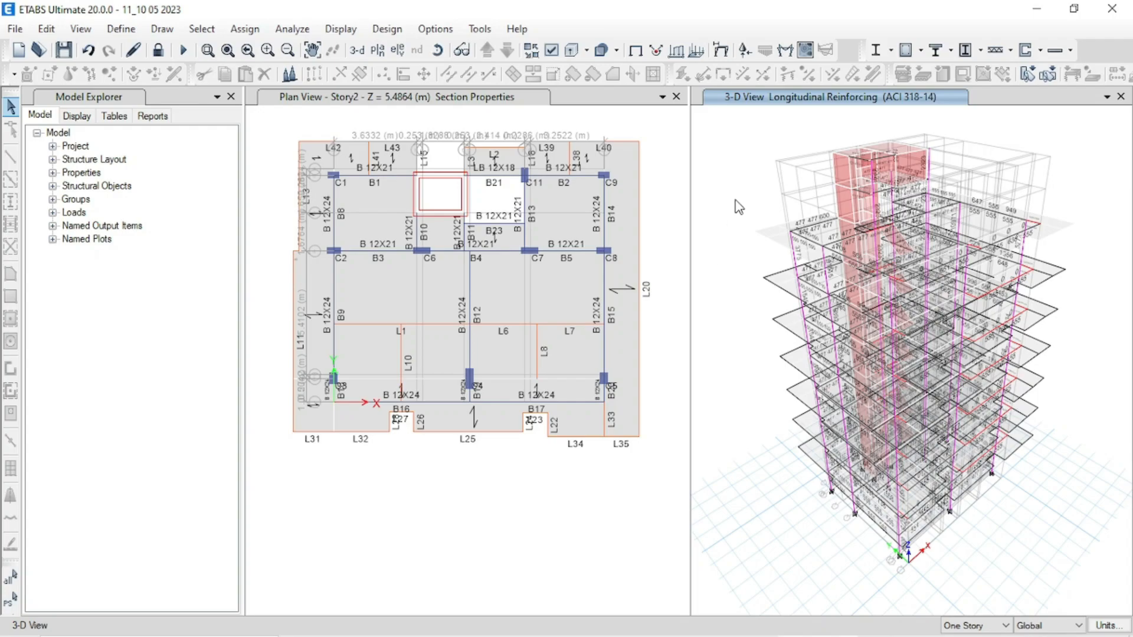
Show the Story1 plan in place of the 3-D view of longitudinal reinforcing.
left_click(378, 50)
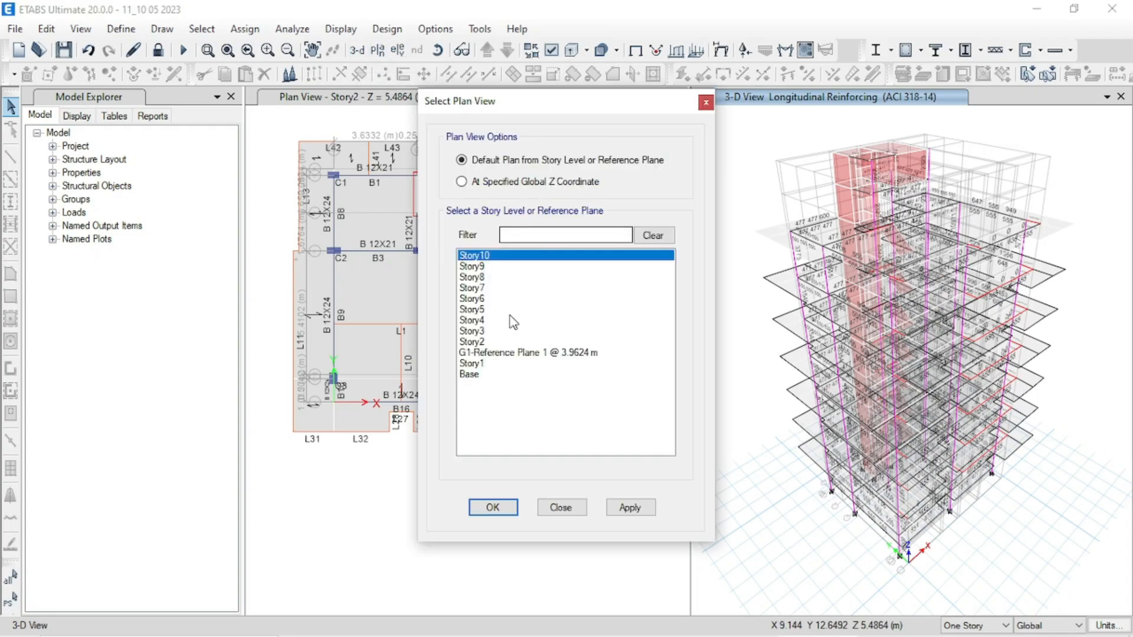
left_click(472, 364)
left_click(629, 507)
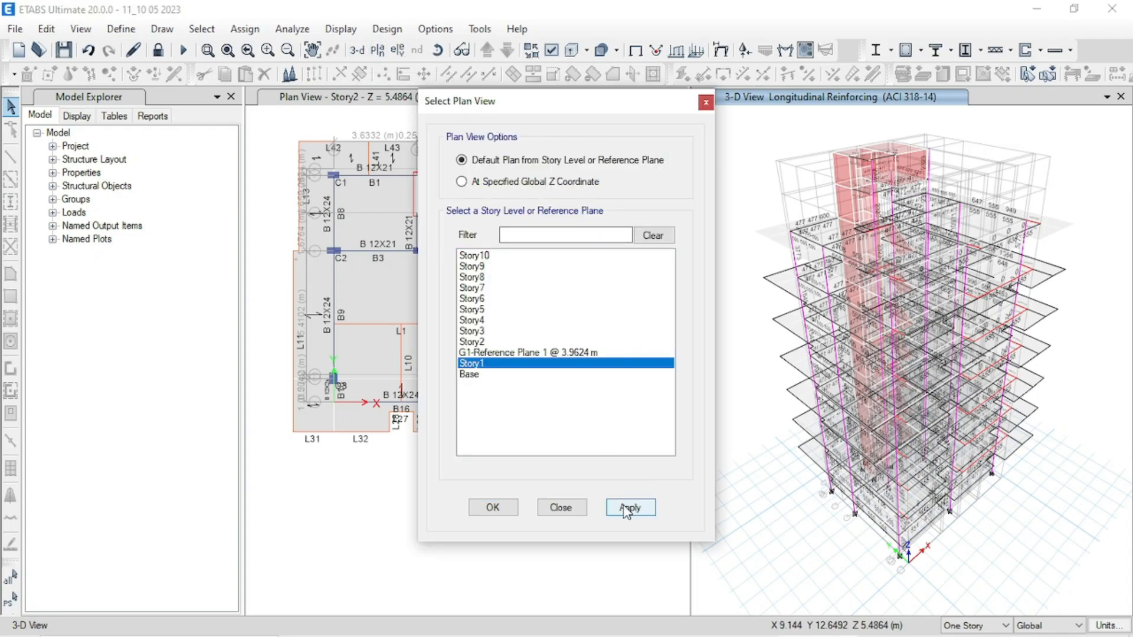
left_click(493, 506)
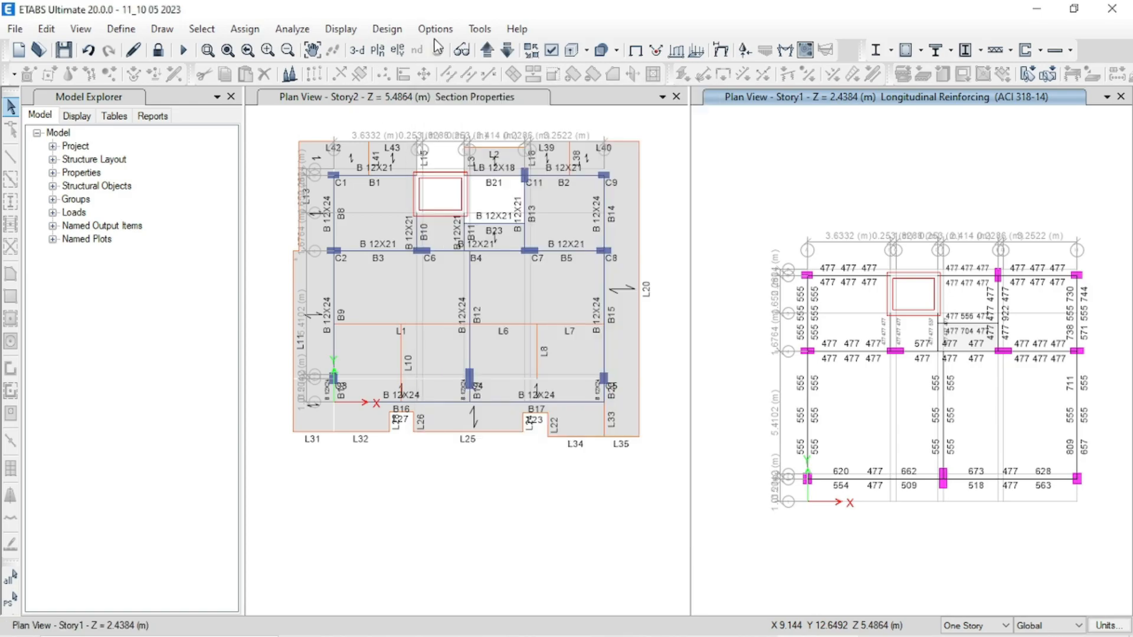
Examine the longitudinal reinforcing plans story by story upward from Story1 for overstressed members.
left_click(488, 51)
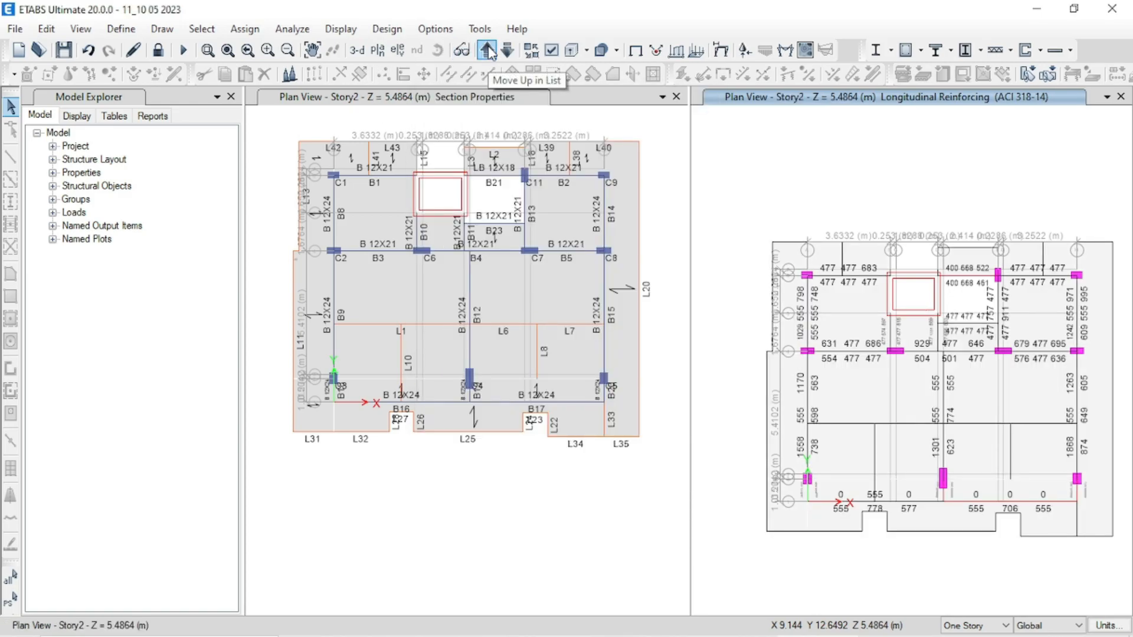
left_click(487, 50)
left_click(487, 51)
left_click(487, 50)
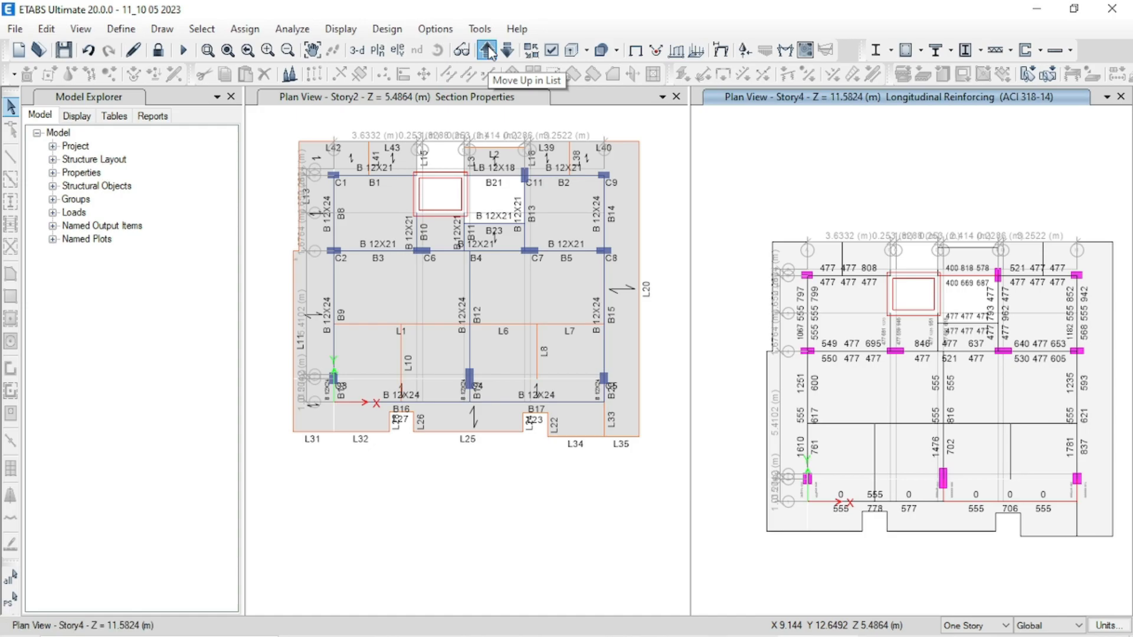
left_click(488, 50)
left_click(488, 50)
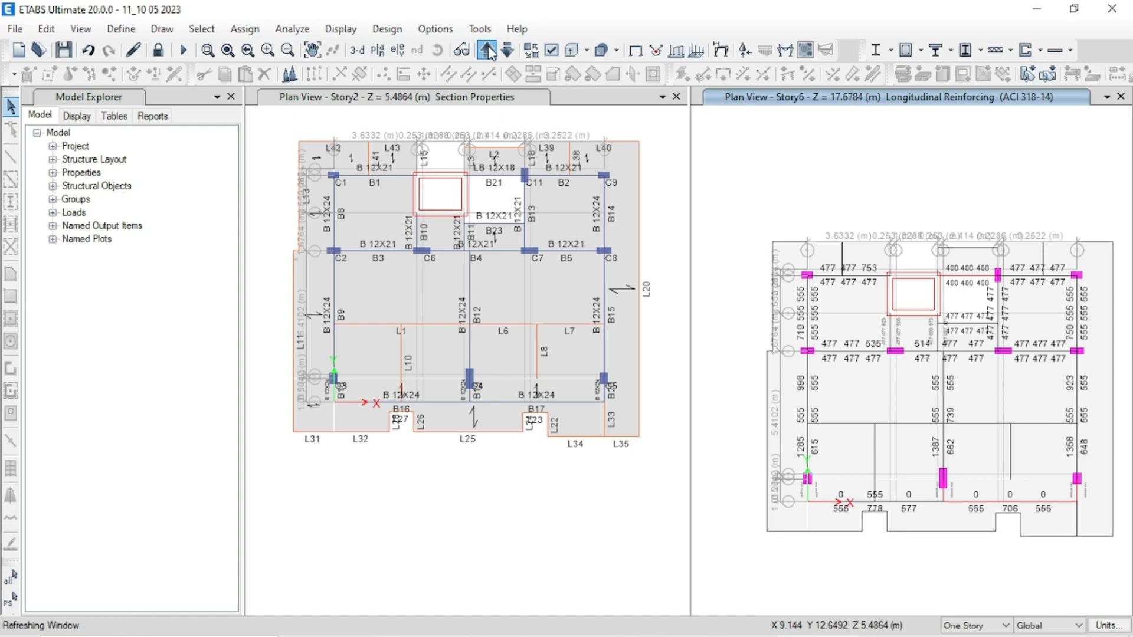
left_click(487, 50)
left_click(488, 50)
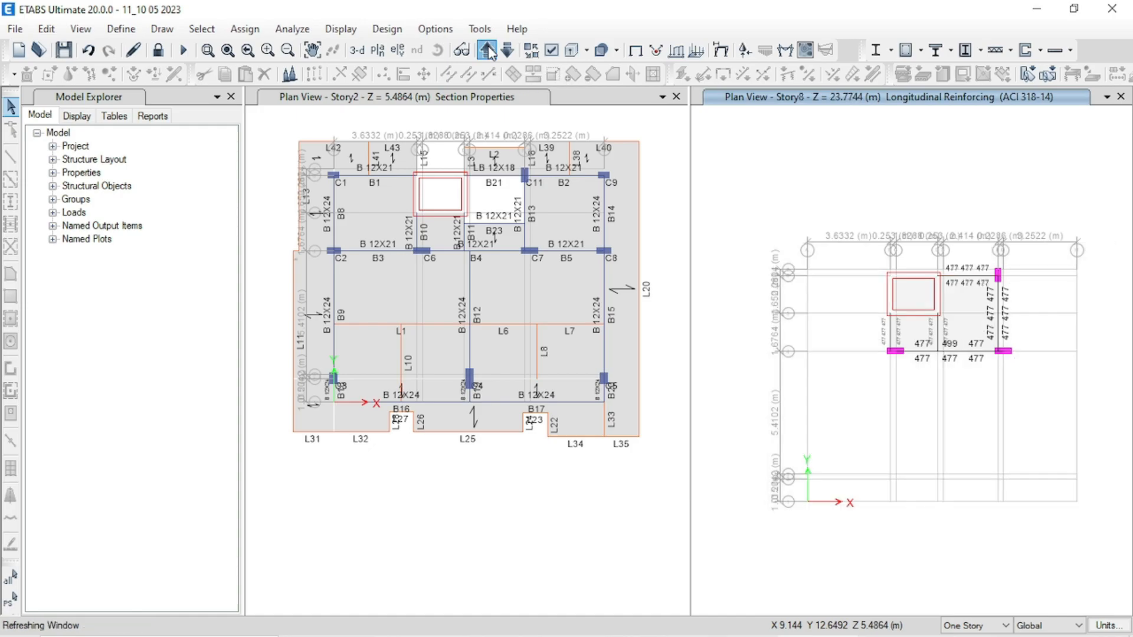
left_click(487, 50)
left_click(487, 50)
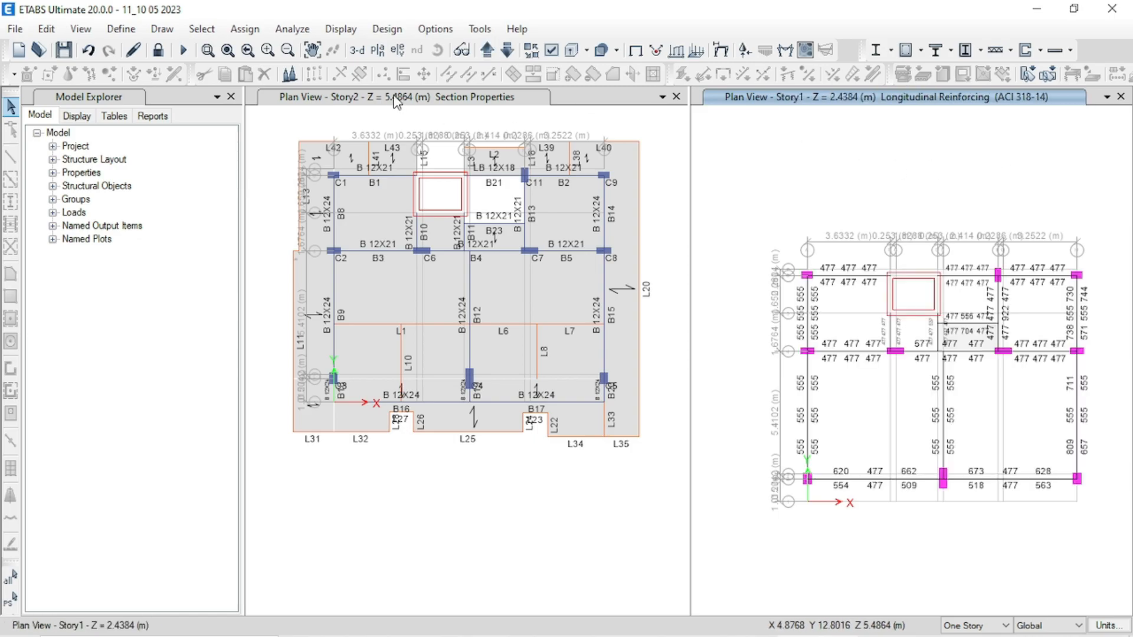
Return to the 3-D view and unlock the model, accepting deletion of the new analysis results.
left_click(358, 50)
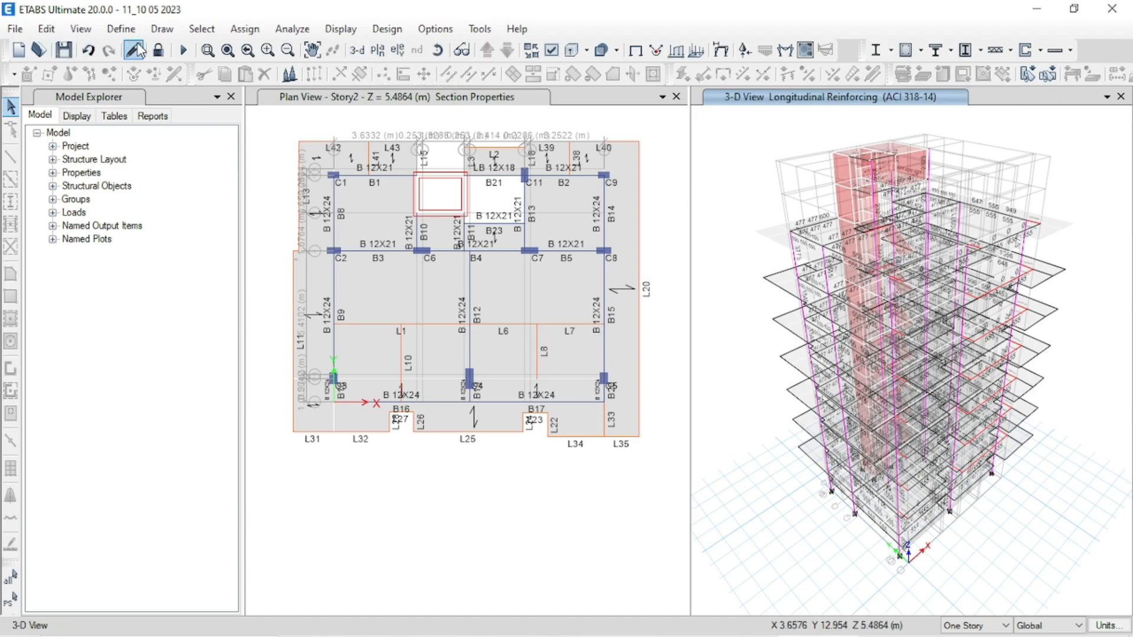
left_click(158, 54)
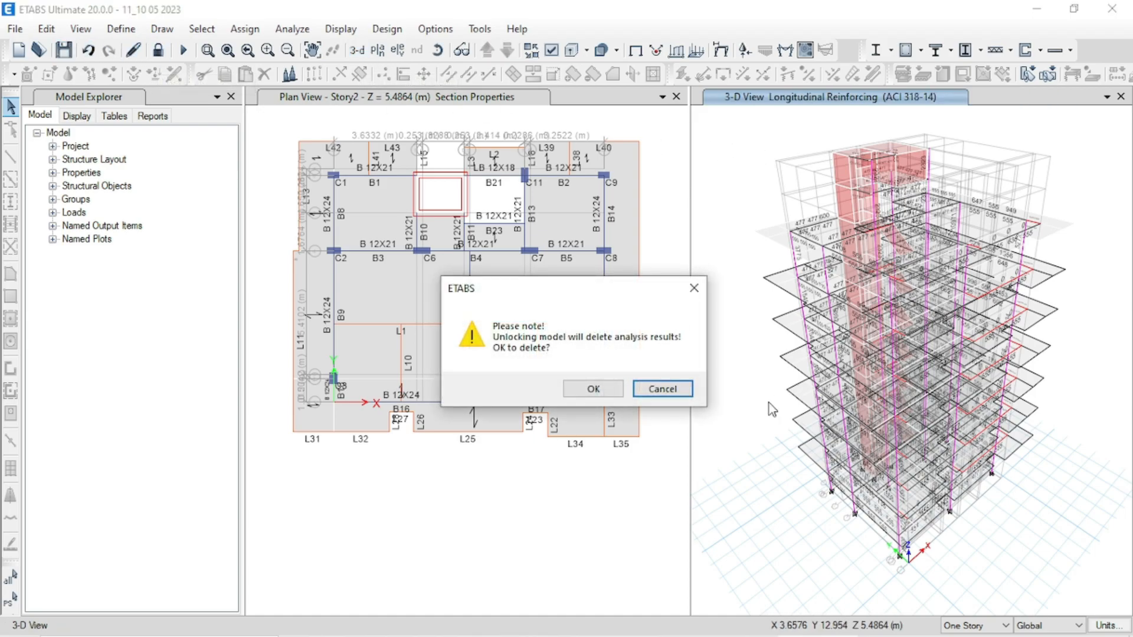
left_click(615, 391)
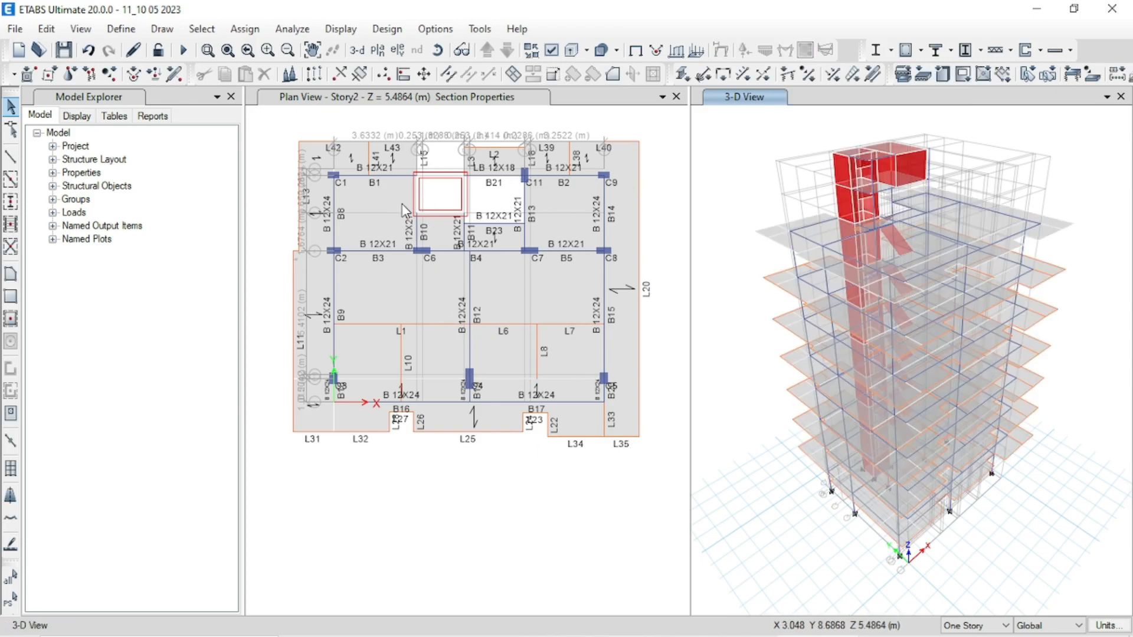
Turn off the frame labels in the Story2 plan and clear its section property display.
left_click(551, 52)
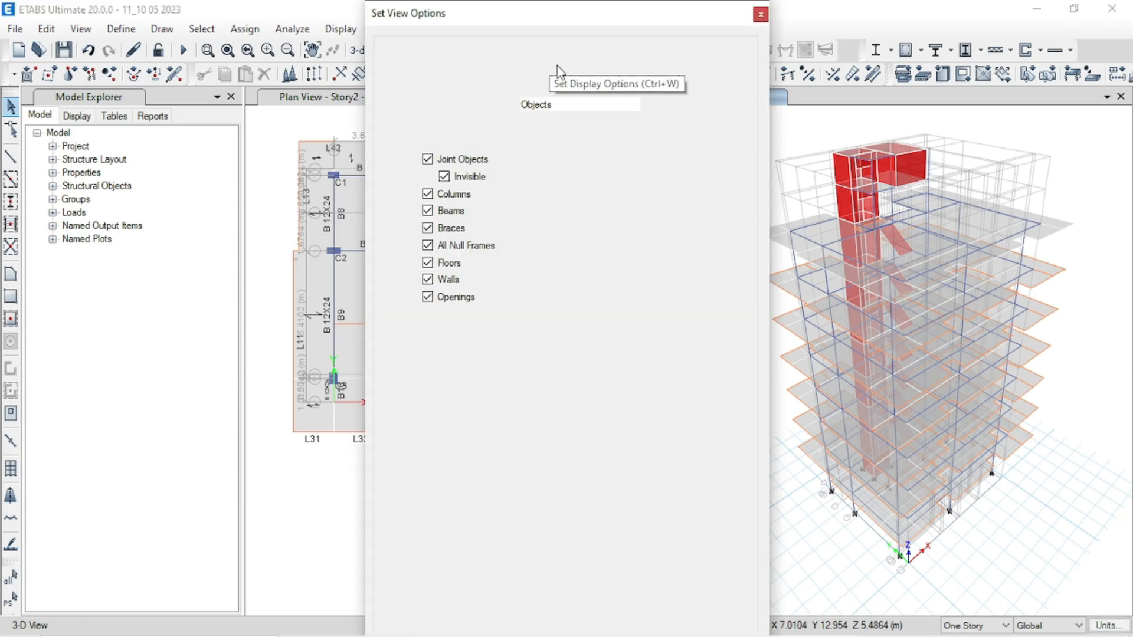
left_click(476, 62)
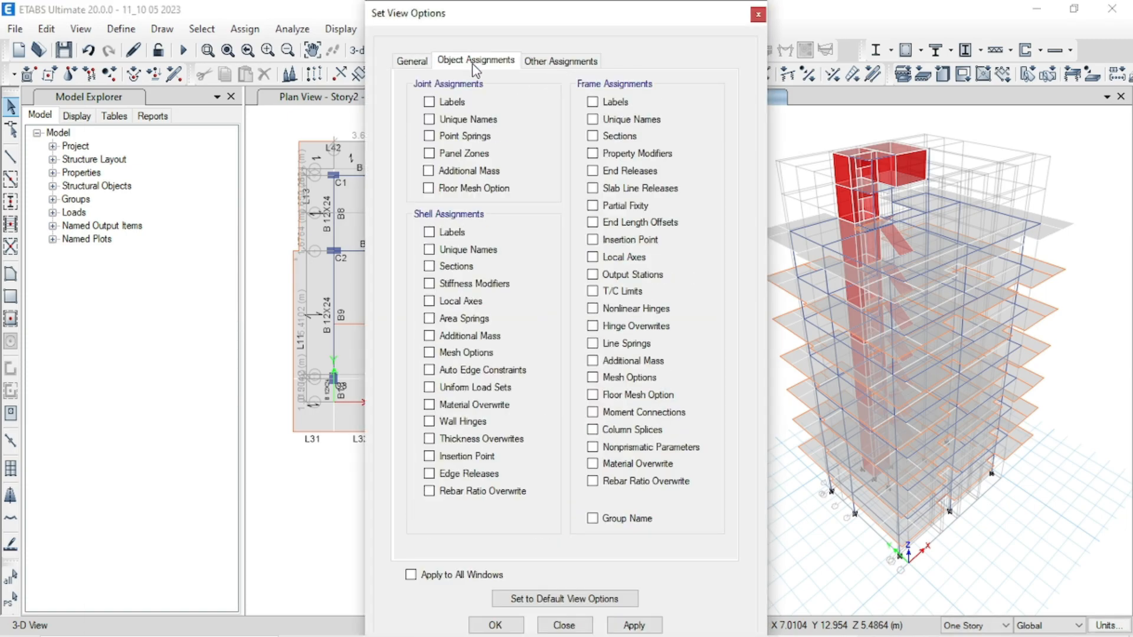
left_click(593, 101)
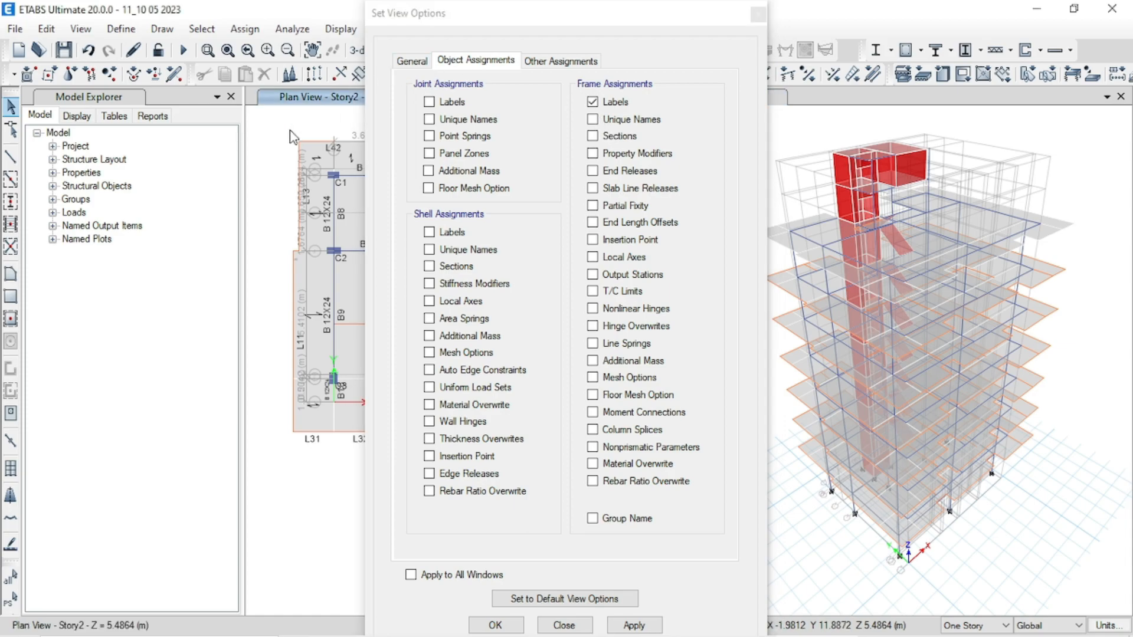
left_click(613, 104)
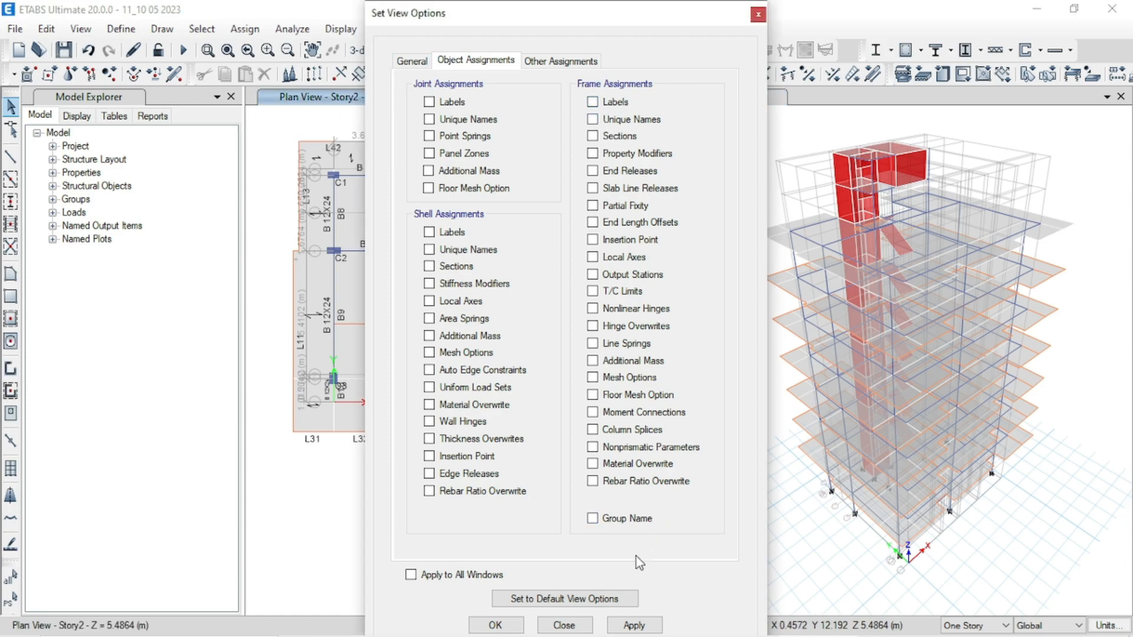
left_click_drag(538, 26, 597, 27)
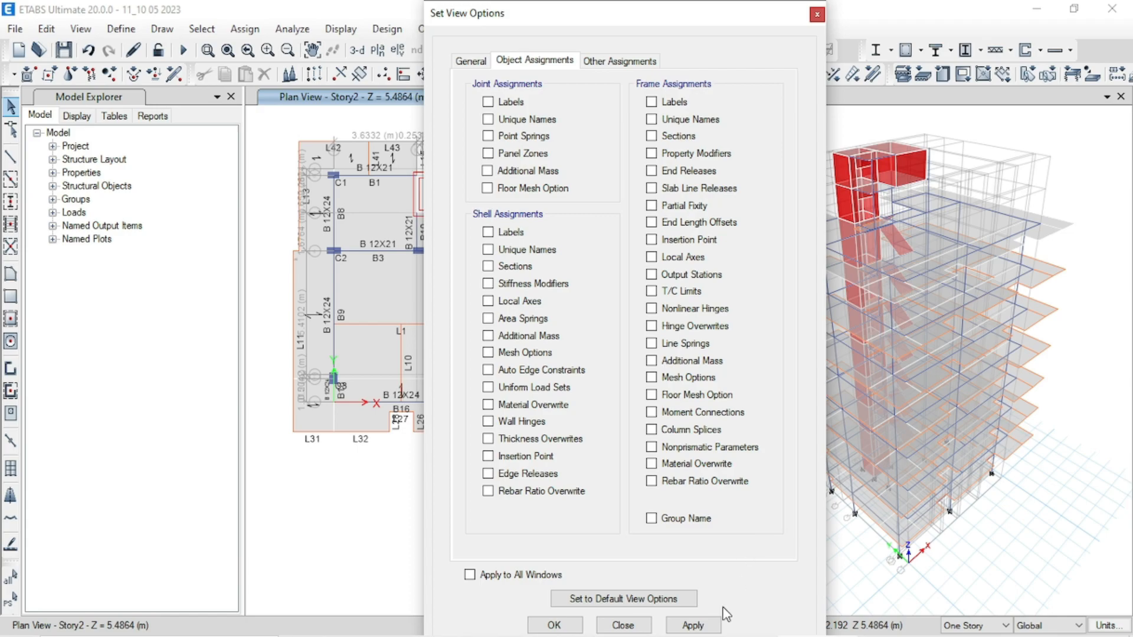
left_click(565, 624)
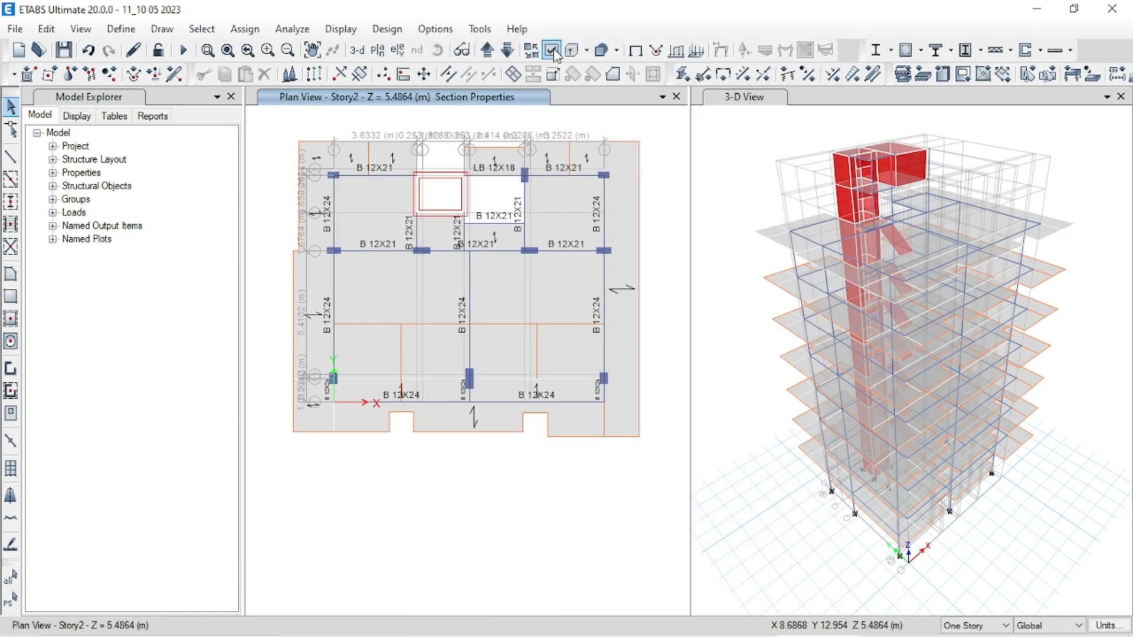
left_click(643, 52)
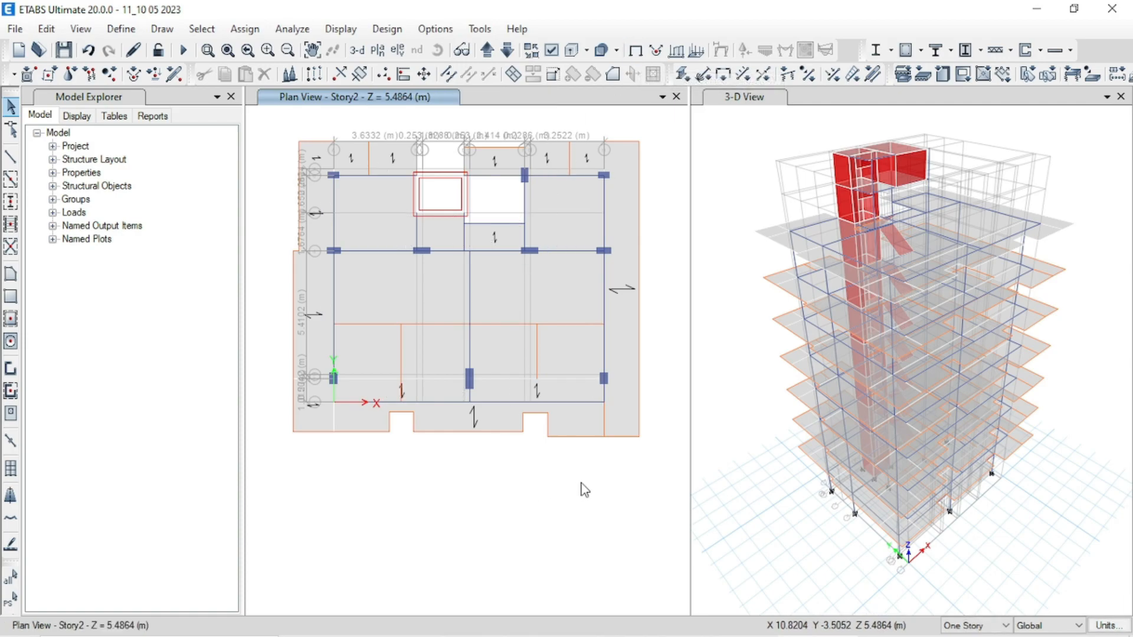
scroll(361, 392, "up", 3)
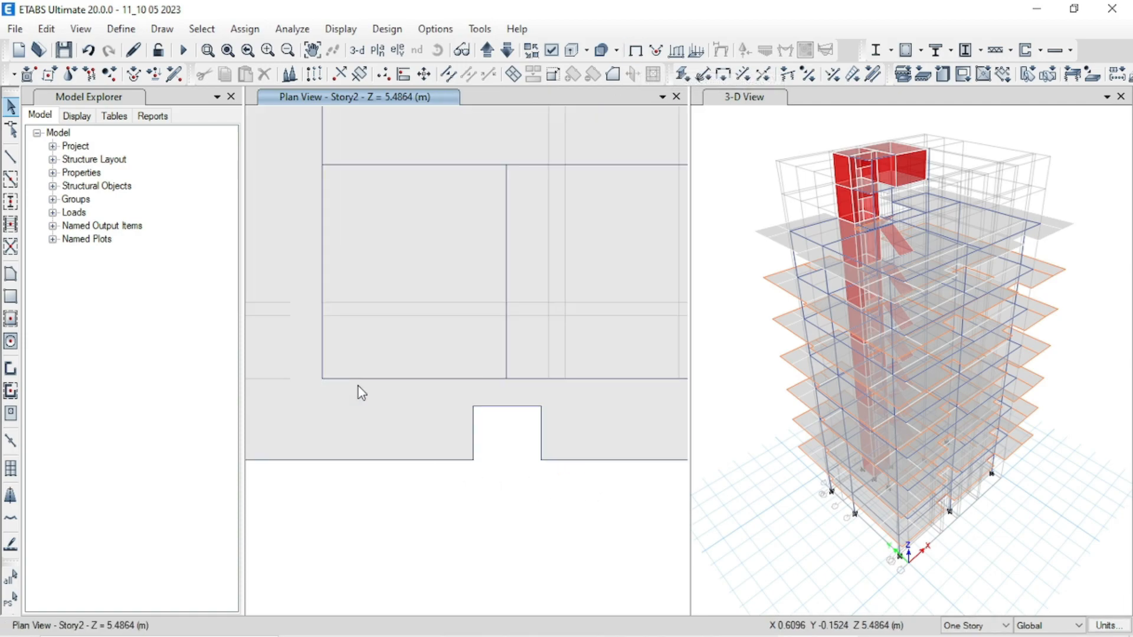
left_click(322, 361)
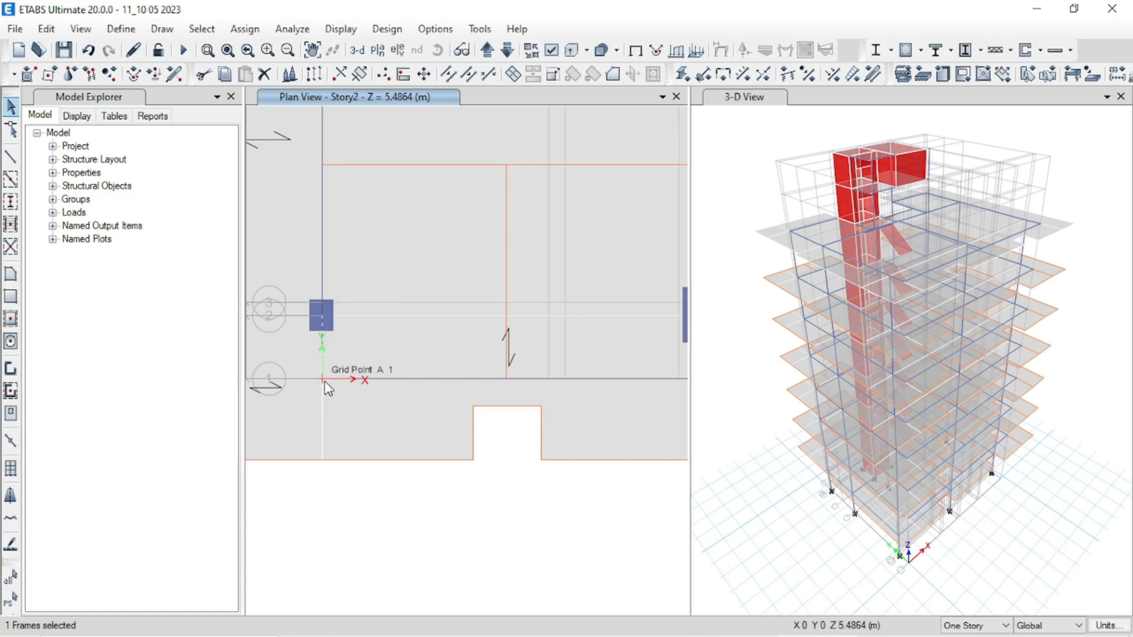
scroll(321, 467, "down", 3)
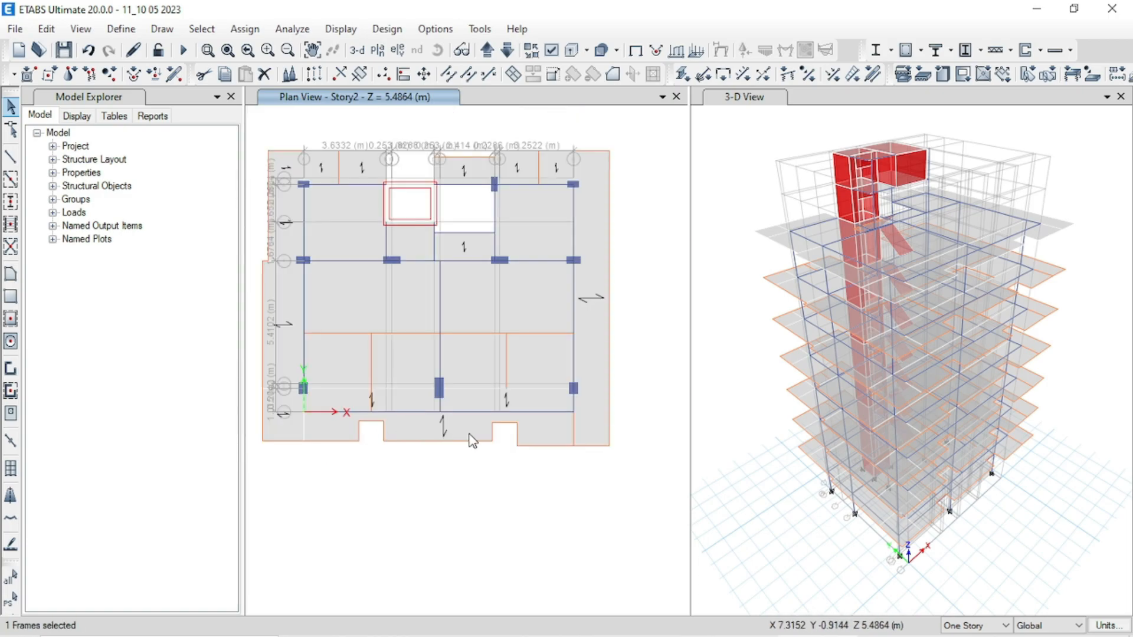
scroll(467, 442, "up", 3)
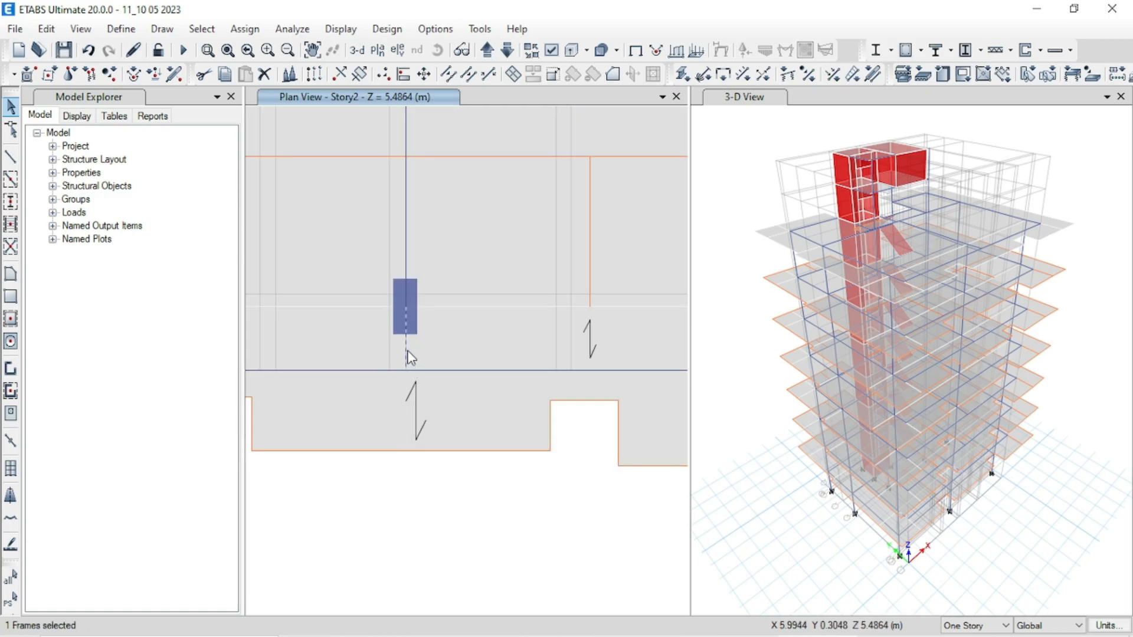
scroll(407, 382, "down", 3)
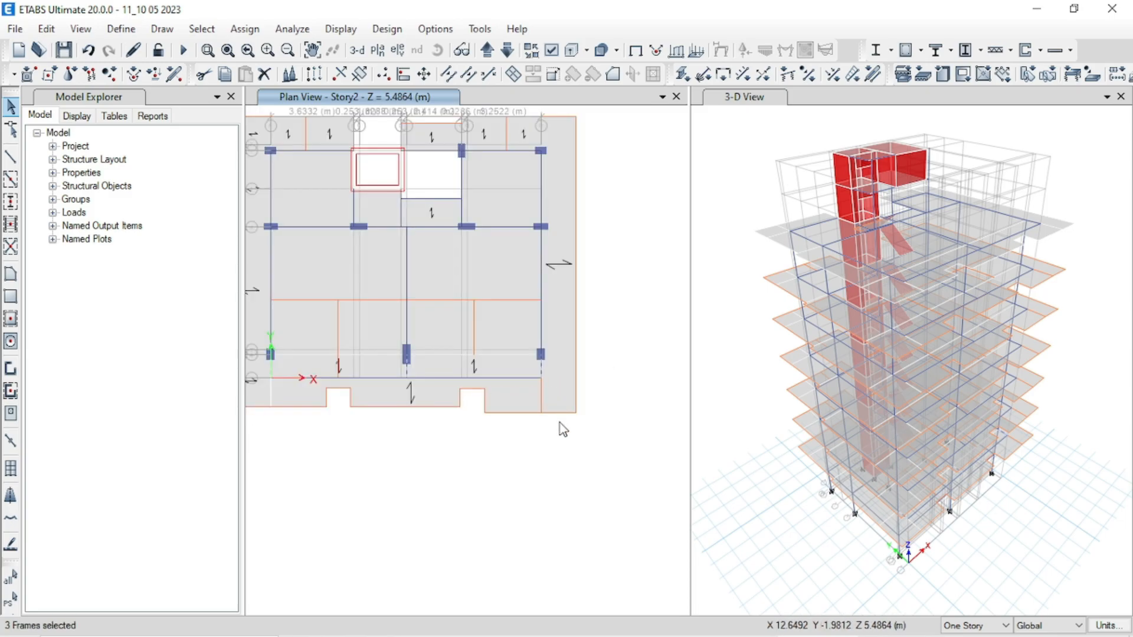
mouse_move(486, 438)
middle_mouse_down()
mouse_move(515, 442)
mouse_move(502, 473)
mouse_move(523, 485)
middle_mouse_up()
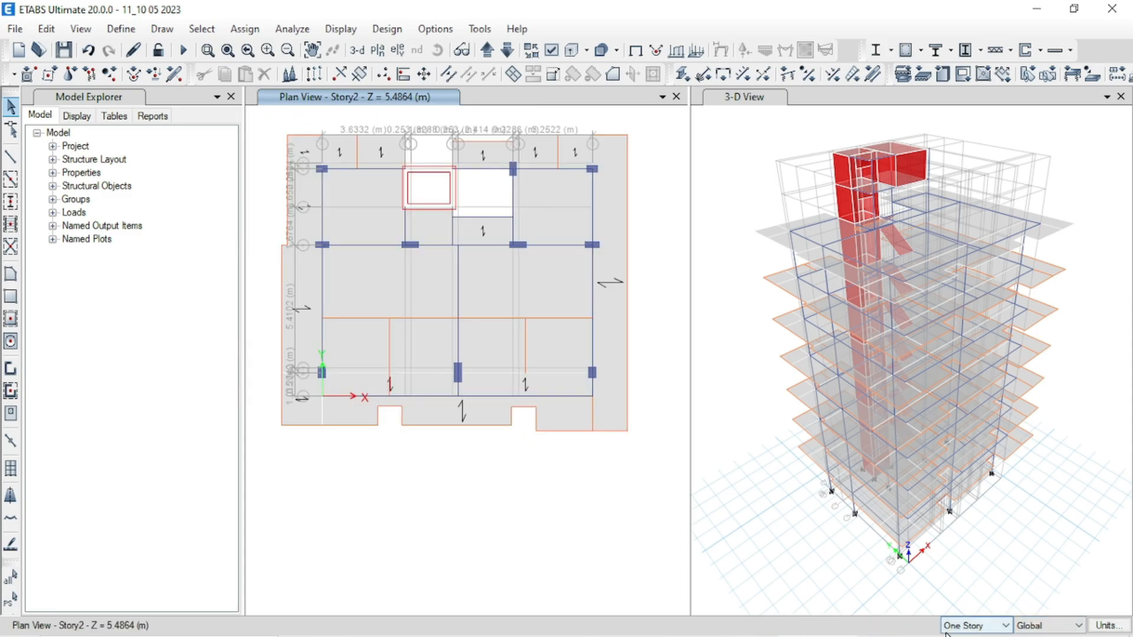
mouse_move(980, 622)
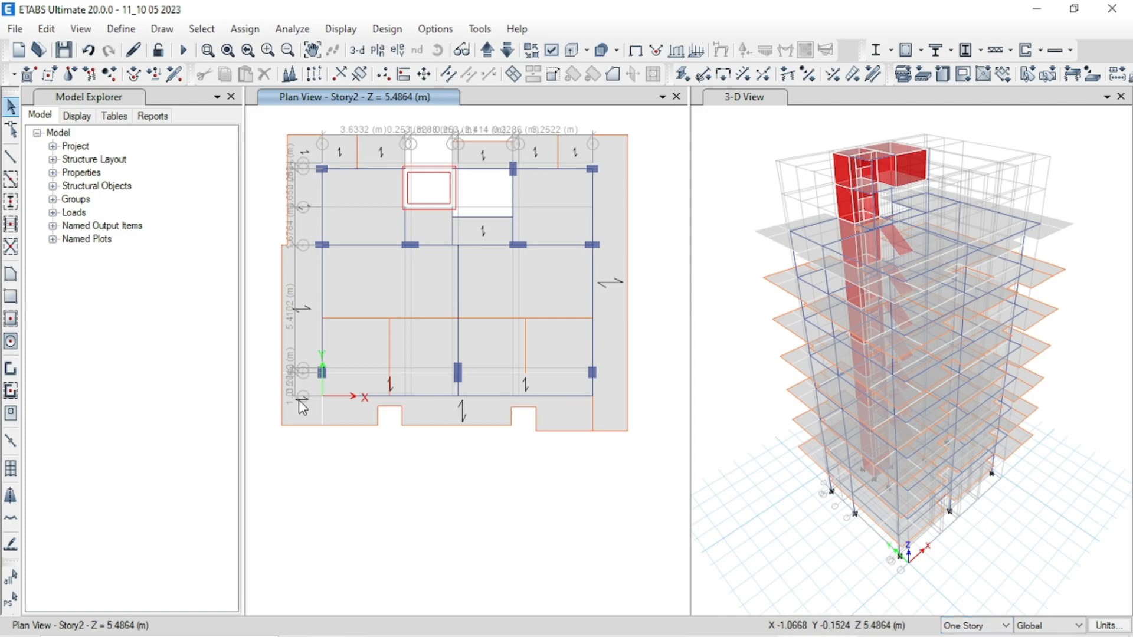
Reshape the short Story2 beam at grid A so its free end at grid 1 extends to the outer slab edge.
scroll(301, 397, "up", 3)
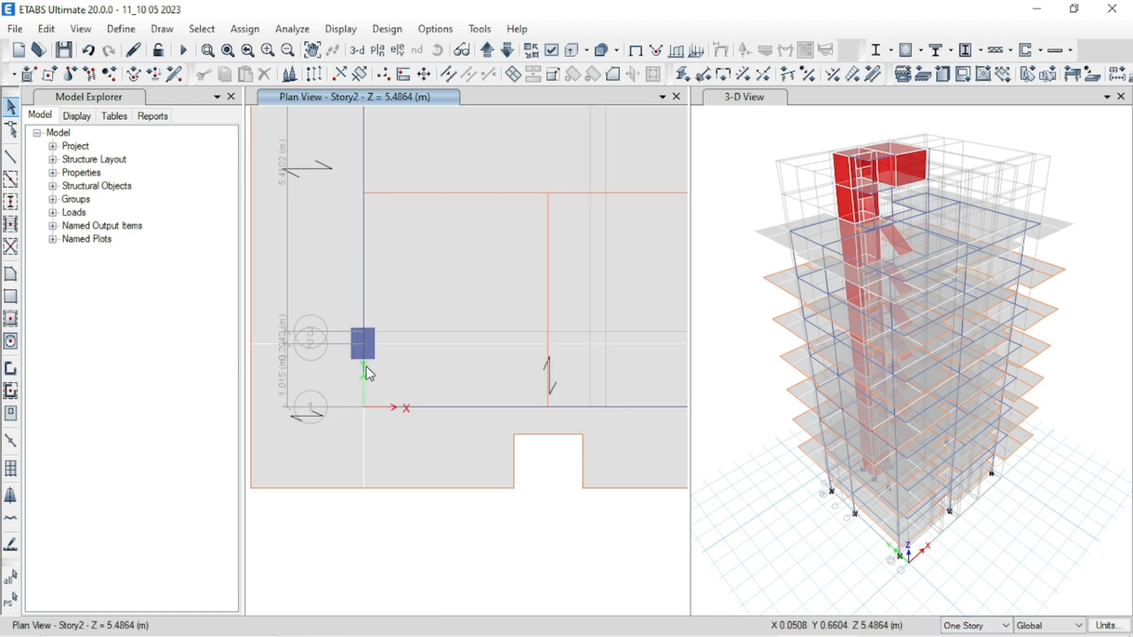
left_click(365, 367)
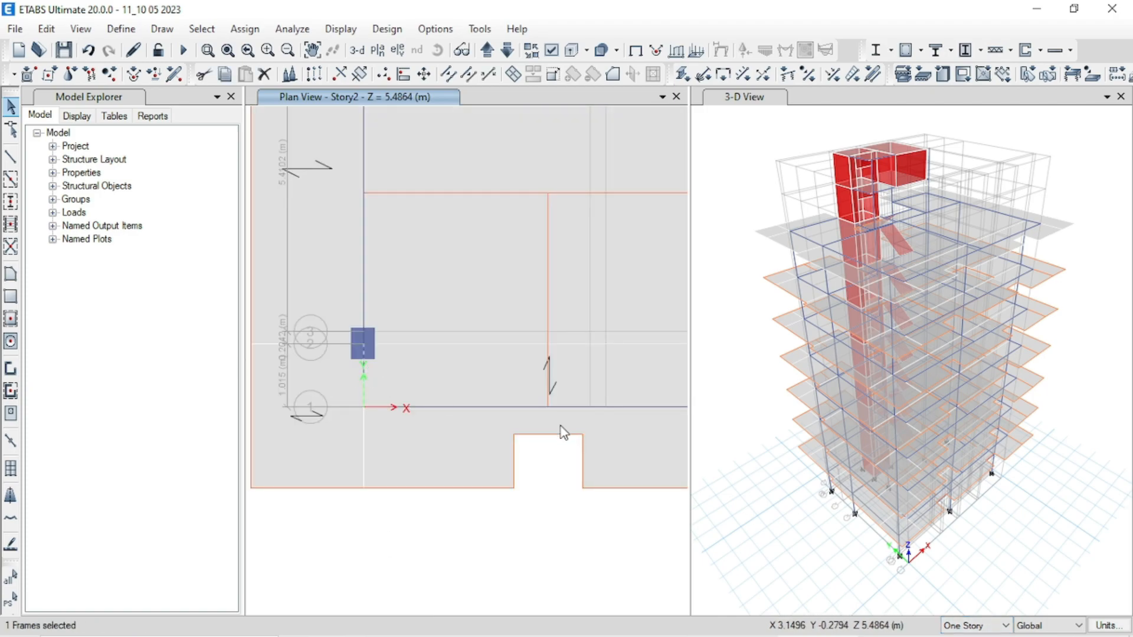
left_click(12, 130)
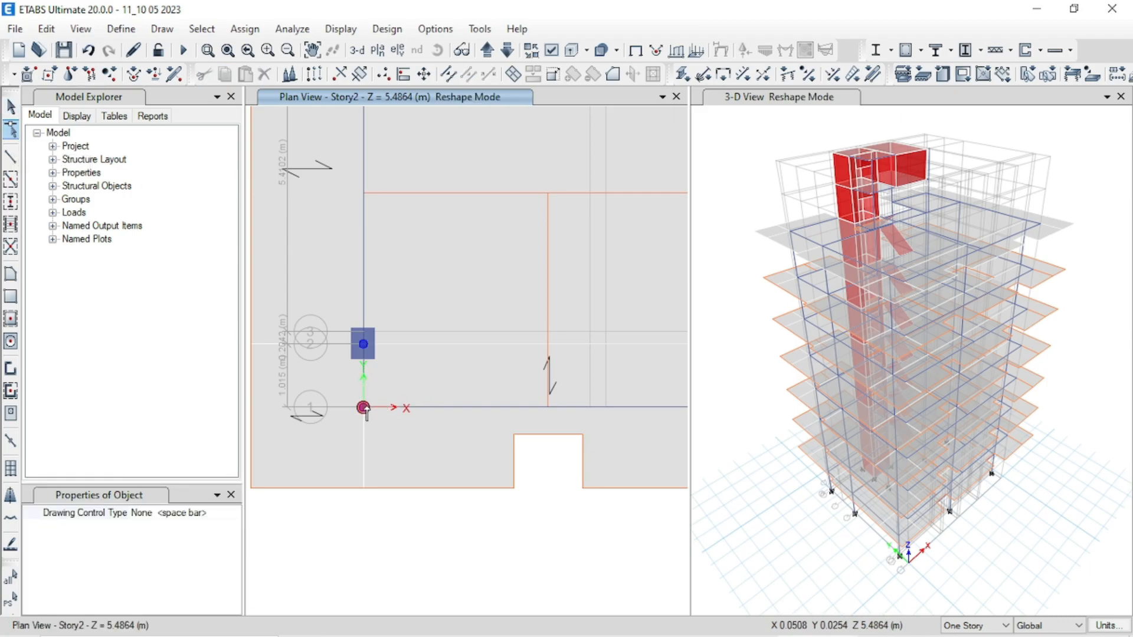
left_click_drag(365, 411, 363, 490)
left_click(15, 107)
scroll(344, 484, "down", 4)
middle_click_drag(447, 521, 437, 468)
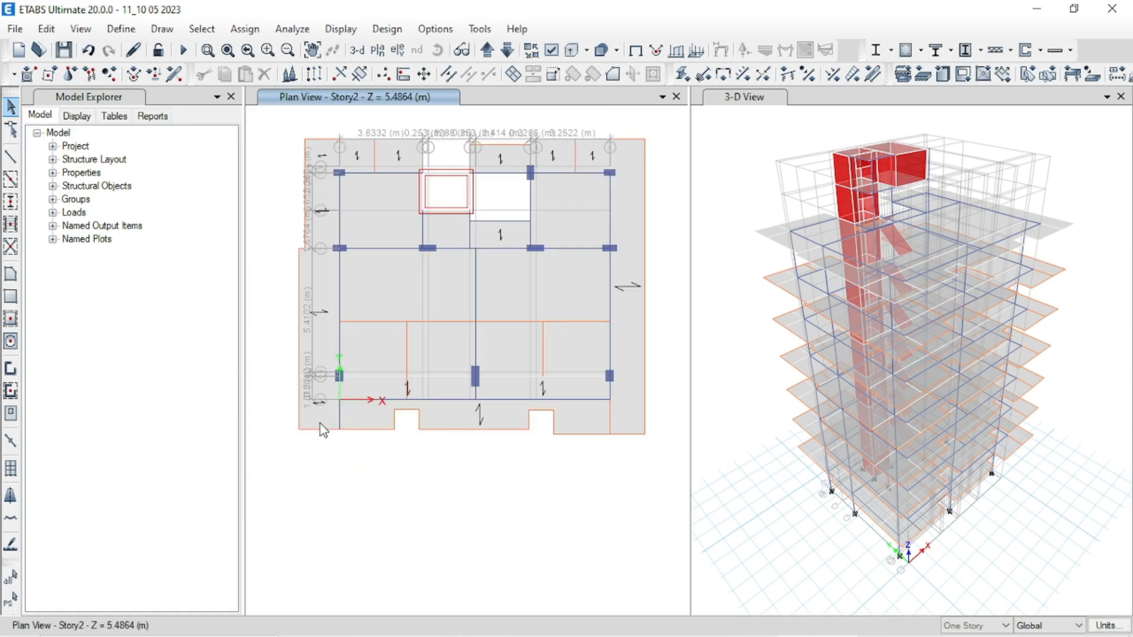
Check the loads on the short Story2 beam between the middle front column and grid 1, and delete that beam.
scroll(479, 427, "up", 3)
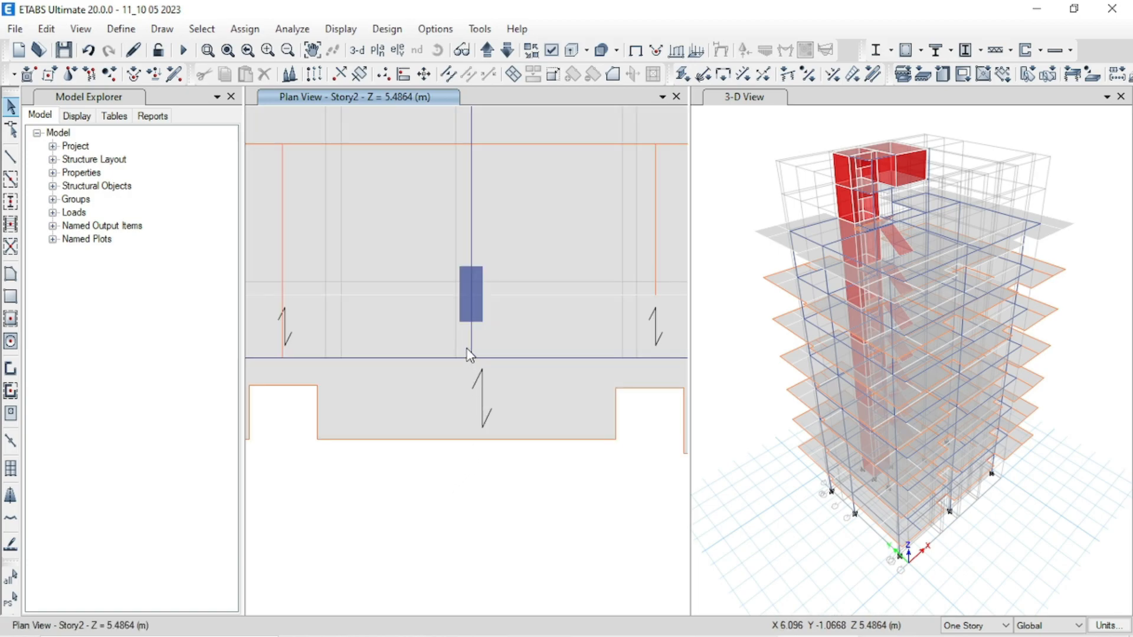
left_click(472, 339)
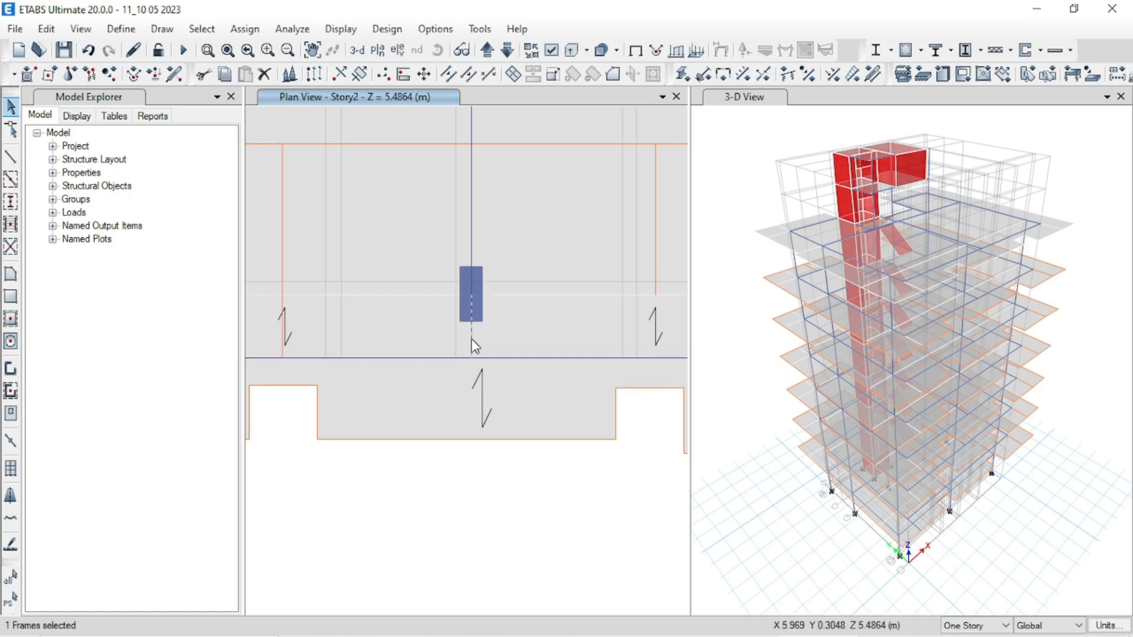
right_click(472, 339)
left_click(592, 182)
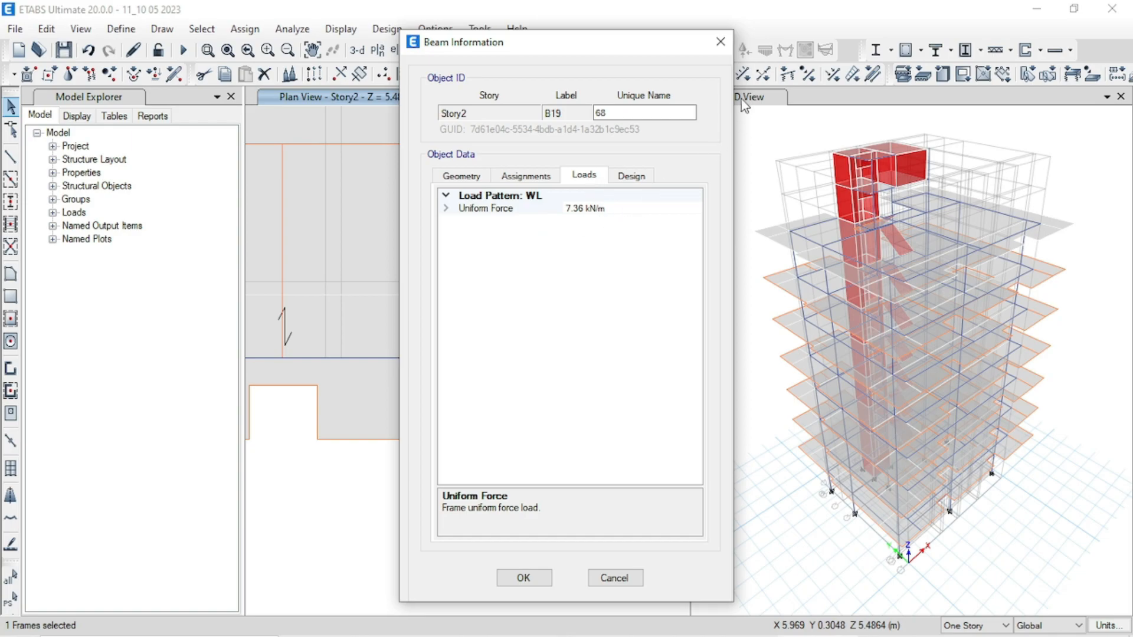
left_click(721, 43)
scroll(451, 442, "down", 3)
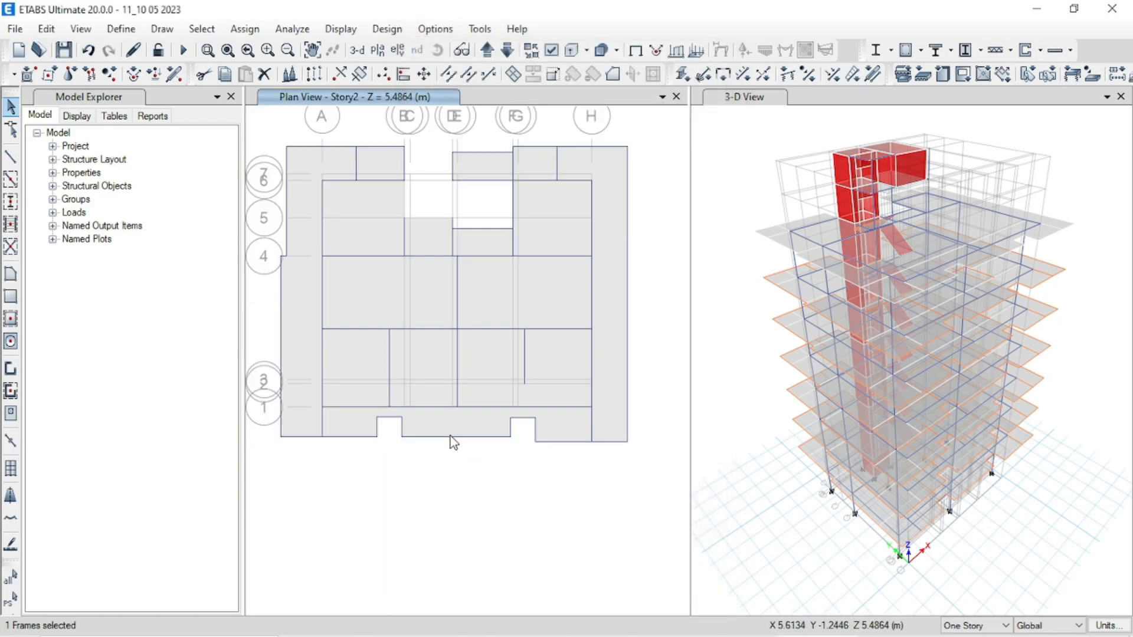
scroll(438, 422, "up", 3)
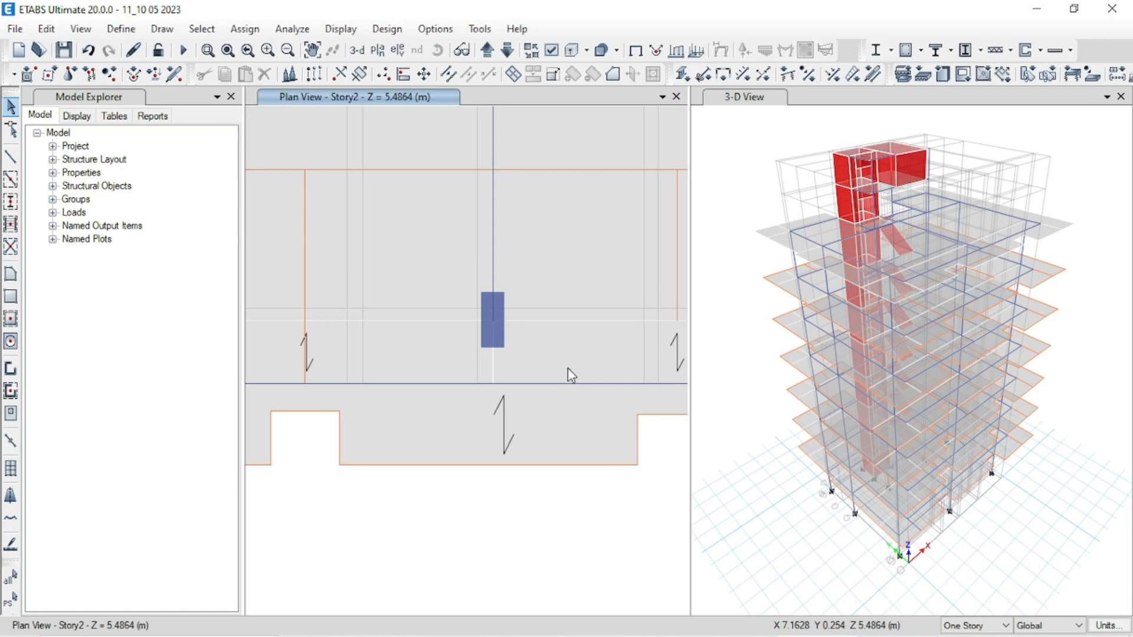
Replicate the extended grid A beam once at the middle front column, picking two points for dx 5.968 m and dy 0.
scroll(568, 367, "down", 3)
scroll(452, 395, "up", 4)
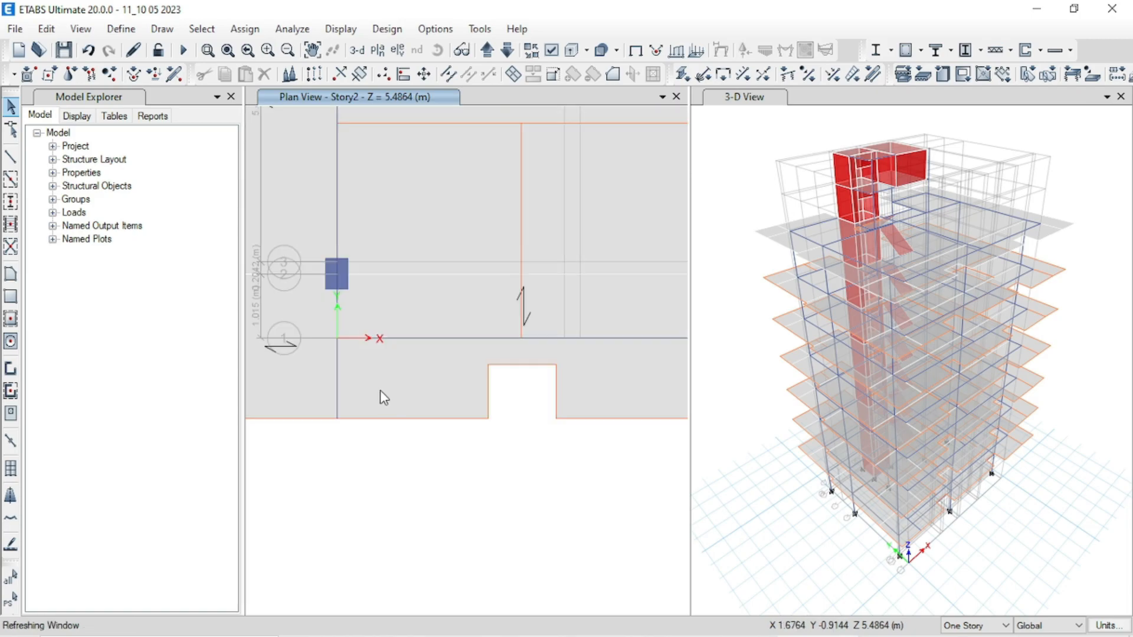
left_click(332, 366)
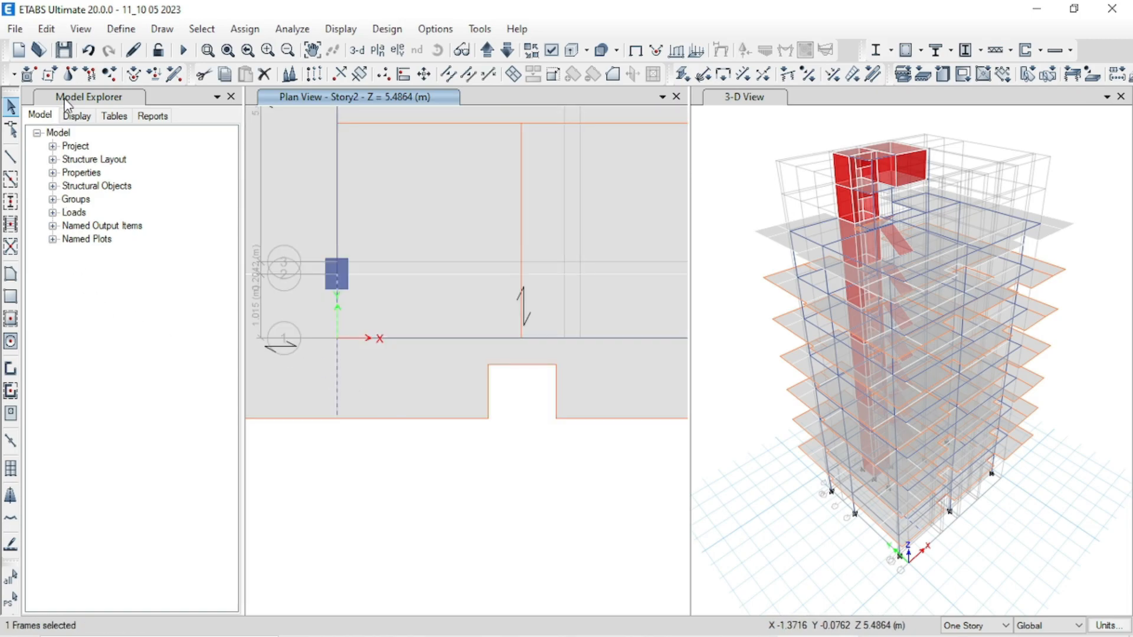
left_click(316, 74)
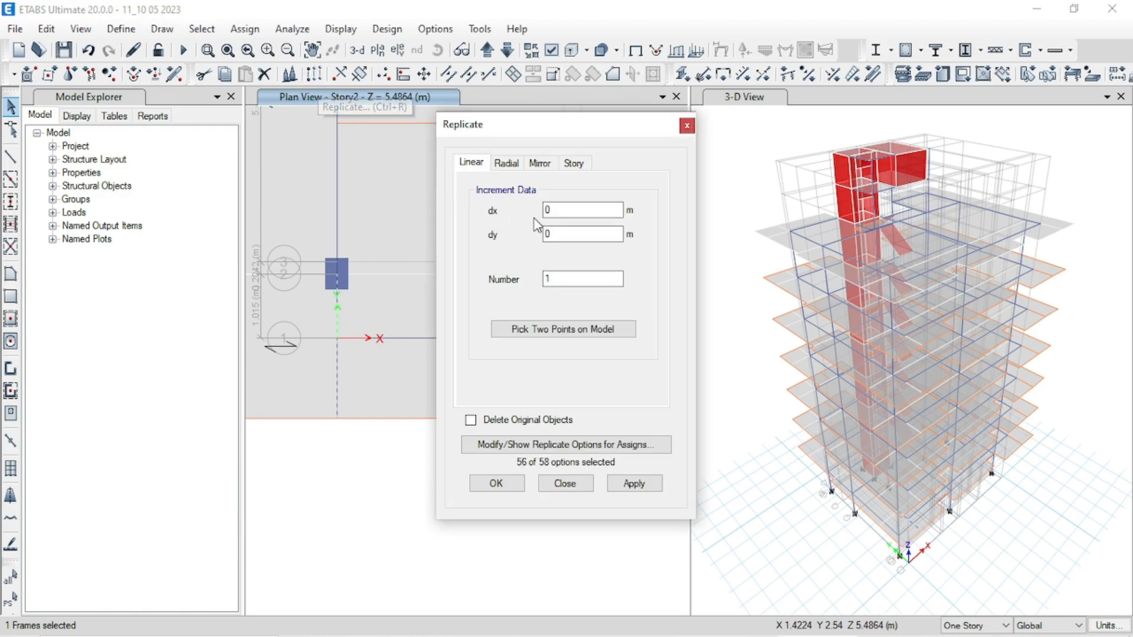
left_click_drag(555, 125, 879, 126)
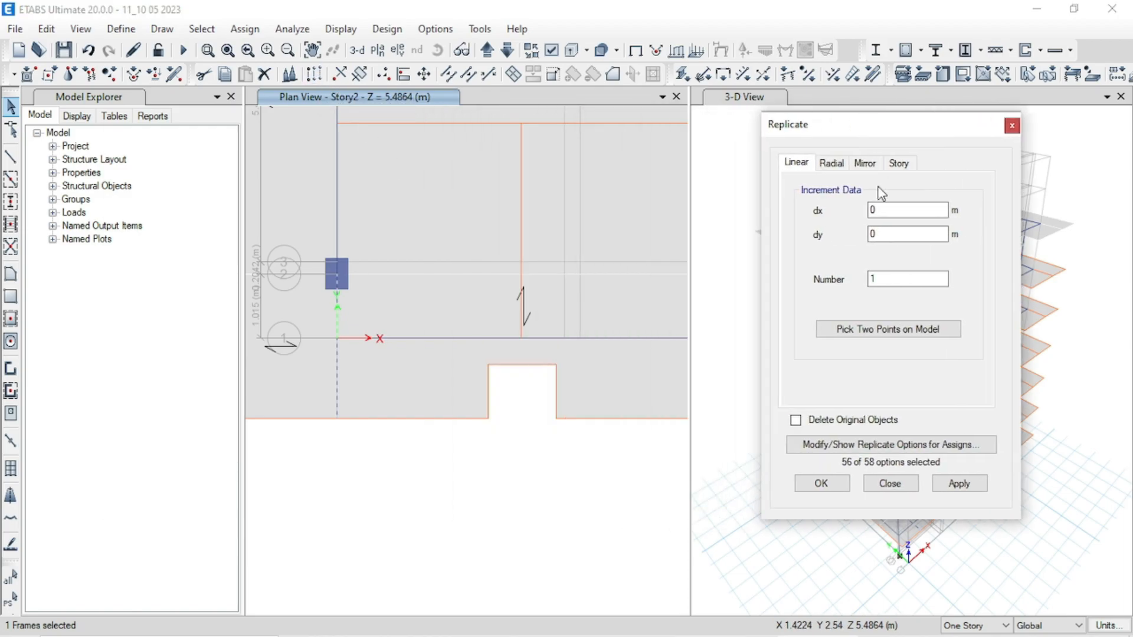
left_click(882, 331)
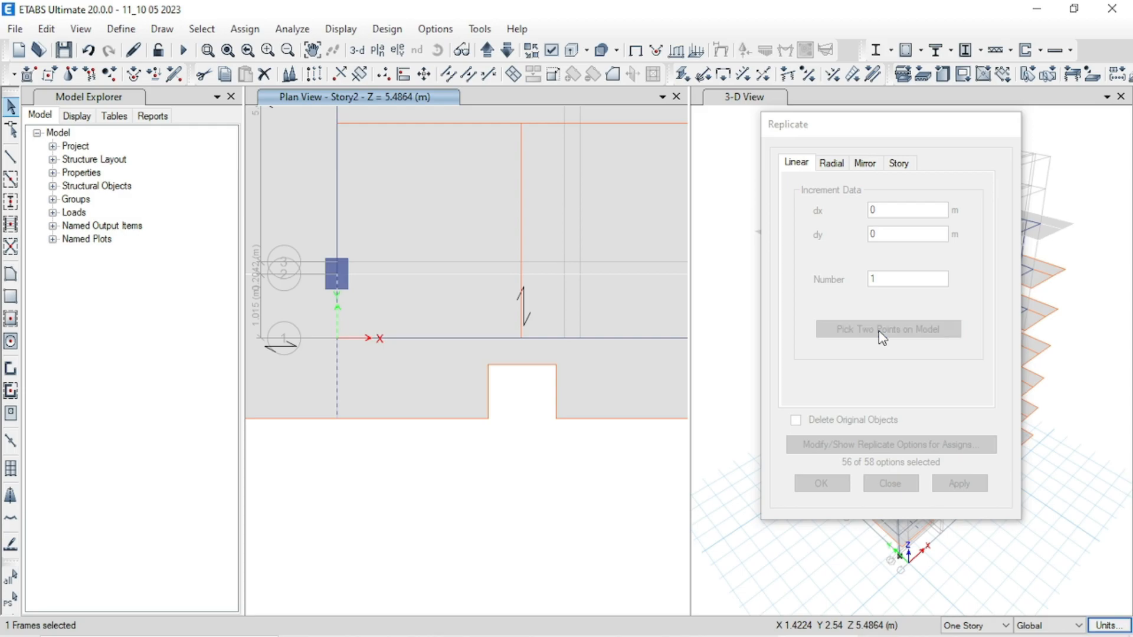
left_click(339, 274)
scroll(499, 333, "down", 3)
middle_click_drag(580, 327, 487, 314)
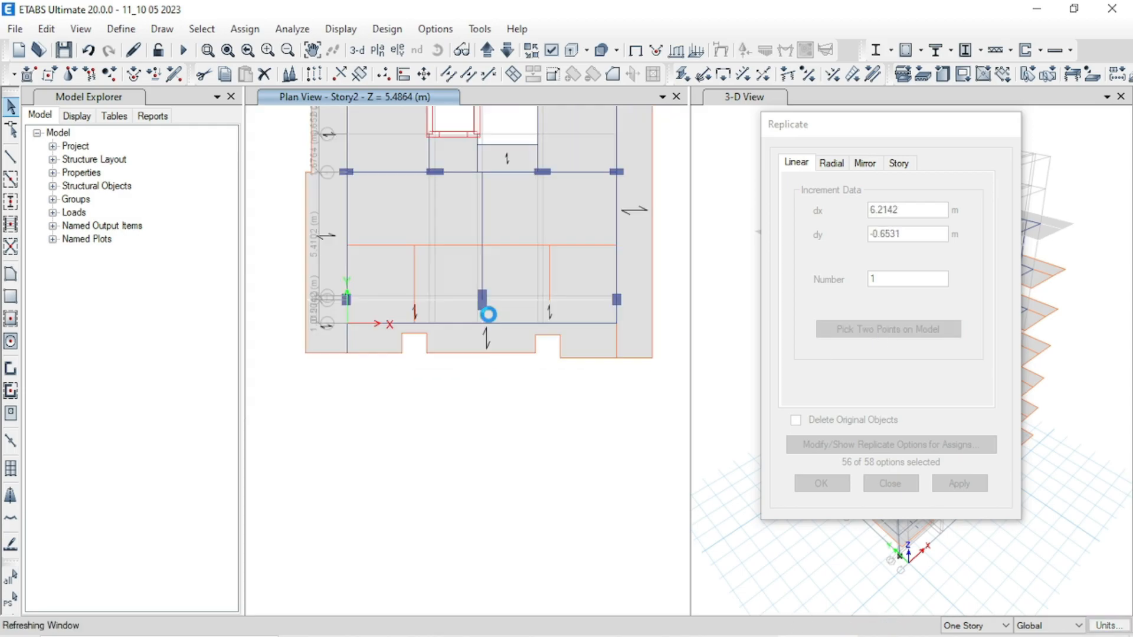
scroll(481, 314, "up", 3)
left_click(481, 313)
left_click(486, 276)
left_click(956, 481)
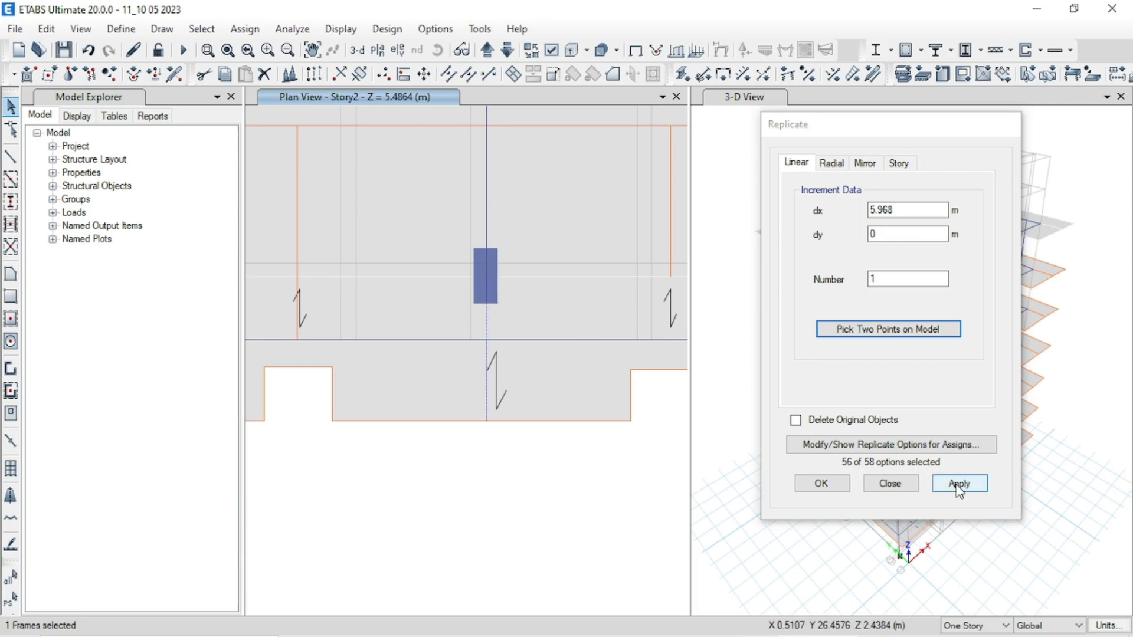
left_click(832, 485)
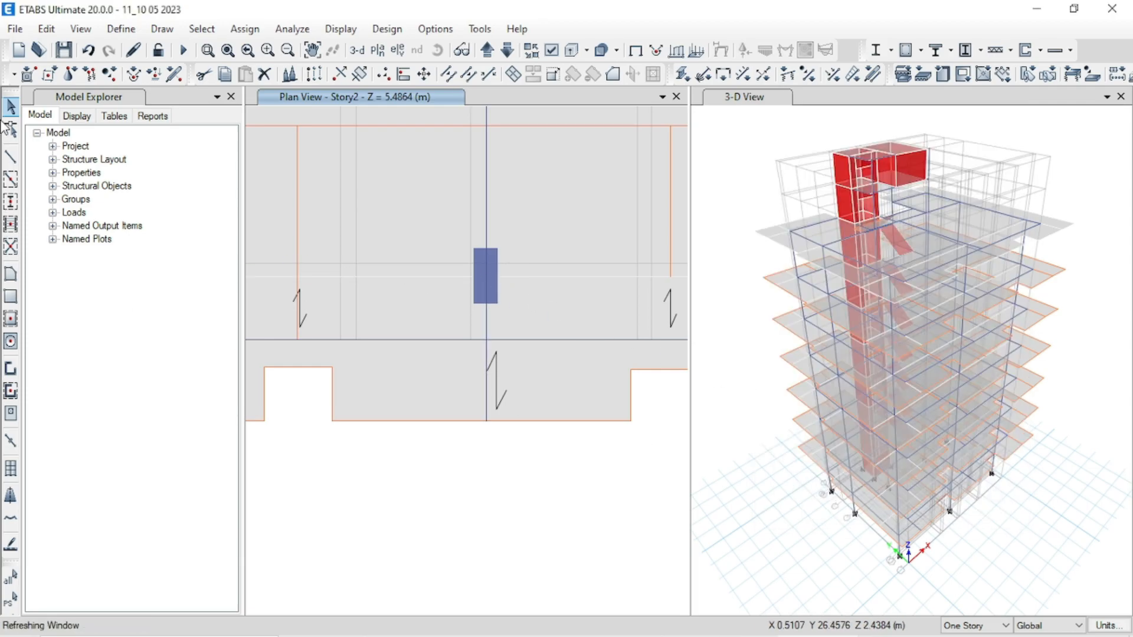
Select the replicated beam at the middle front column and check its assigned loads.
left_click(487, 320)
right_click(487, 320)
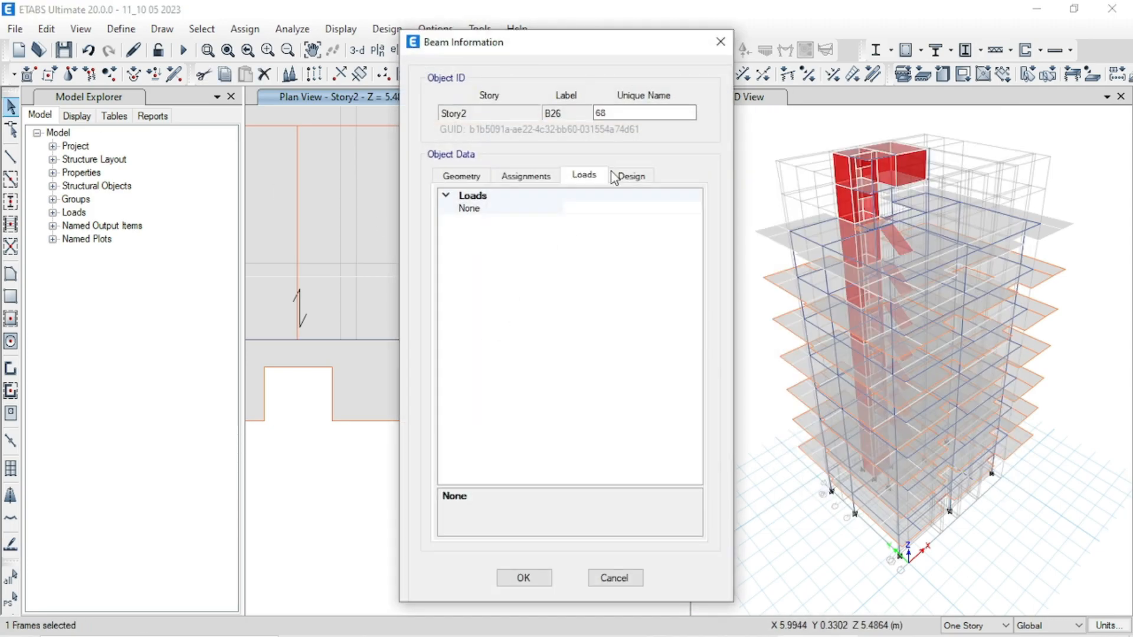
left_click(721, 45)
scroll(457, 367, "down", 2)
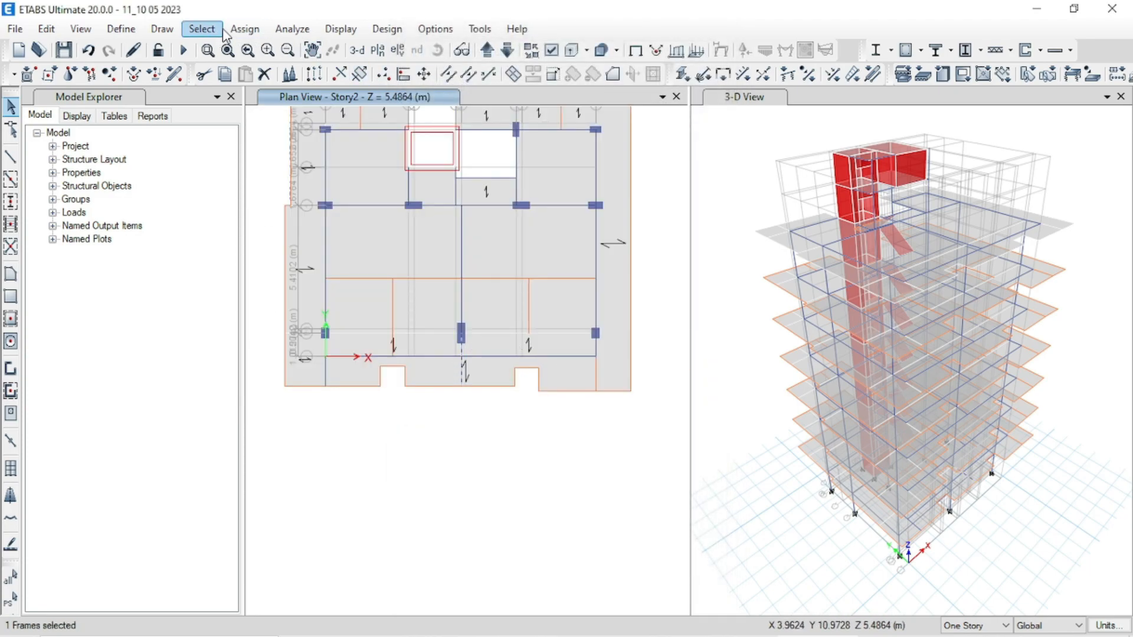
Assign a uniform gravity load of 7.36 kN/m in load pattern WL to the selected beam, replacing existing loads.
left_click(243, 29)
mouse_move(308, 185)
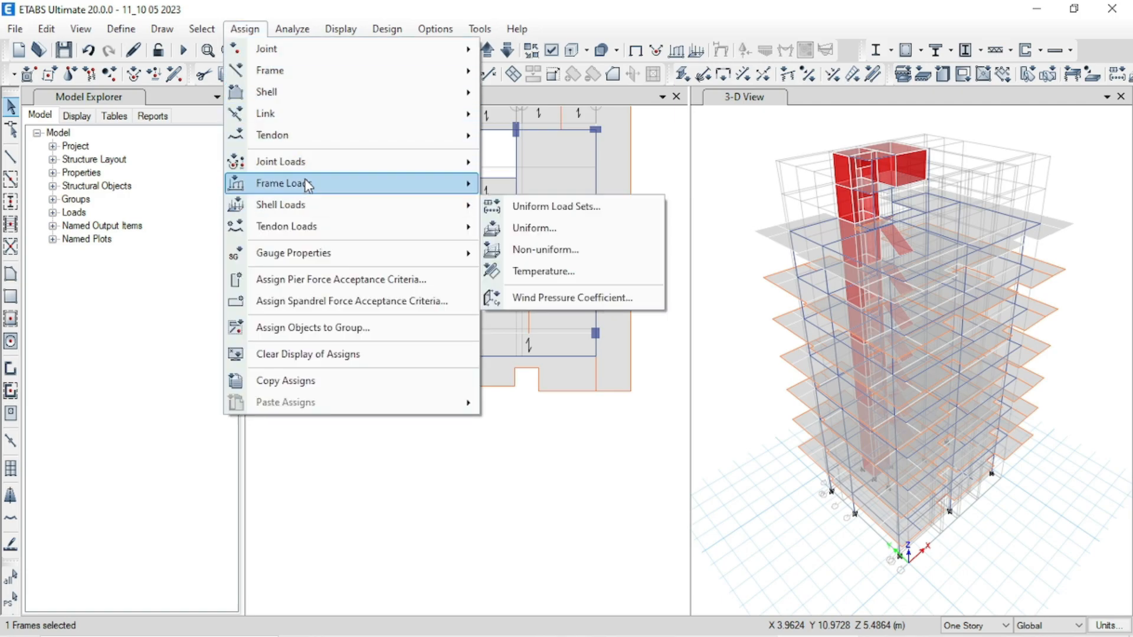
left_click(669, 213)
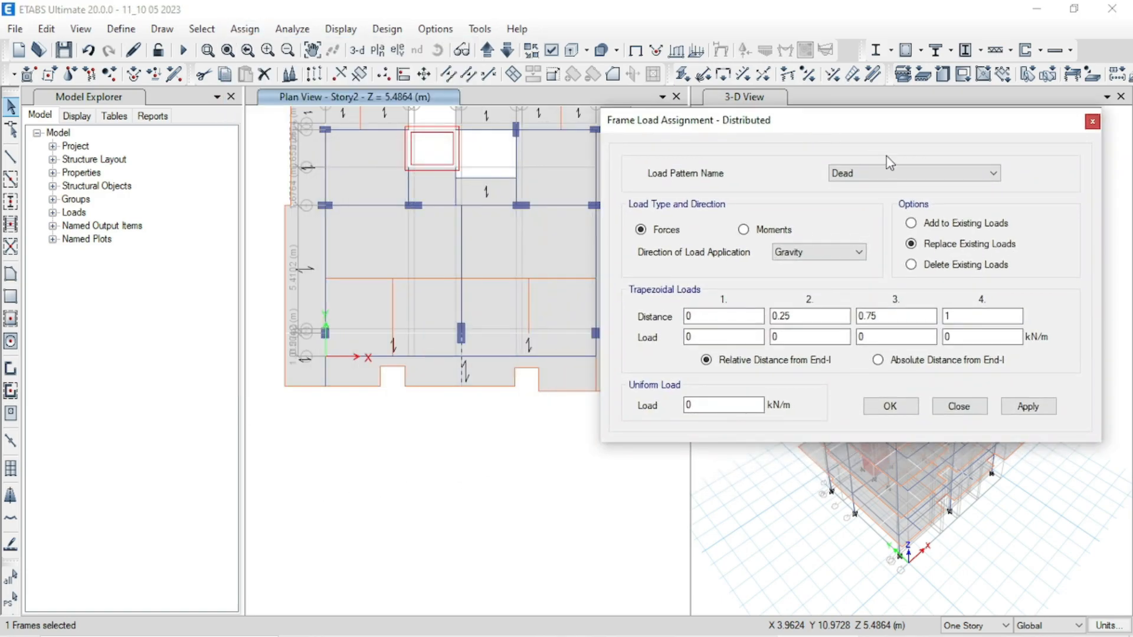
left_click(896, 173)
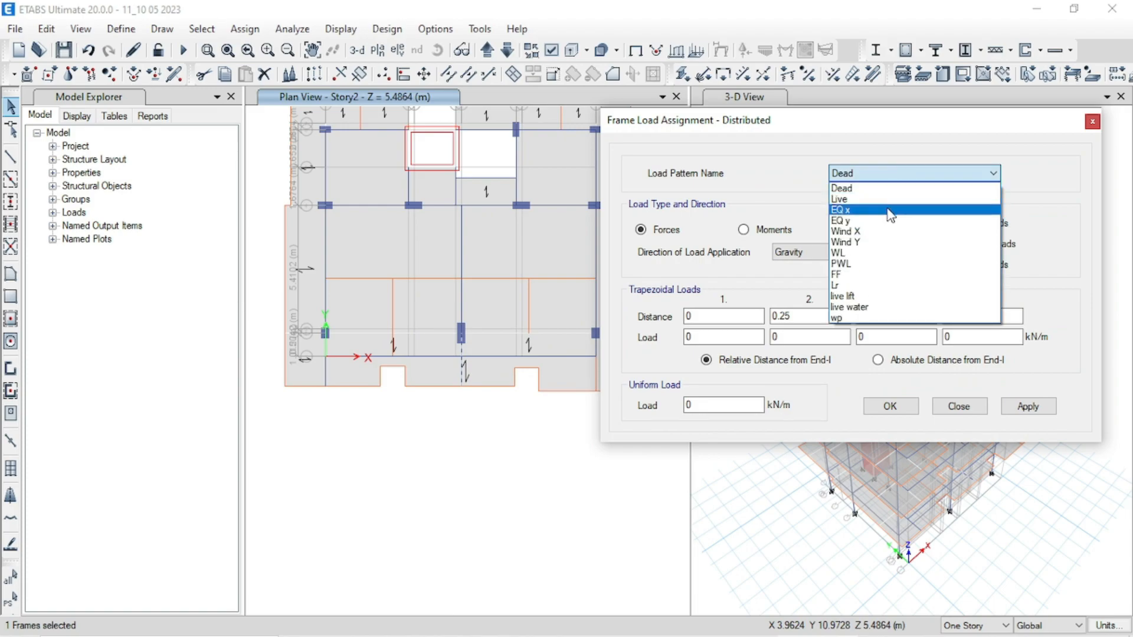
left_click(870, 254)
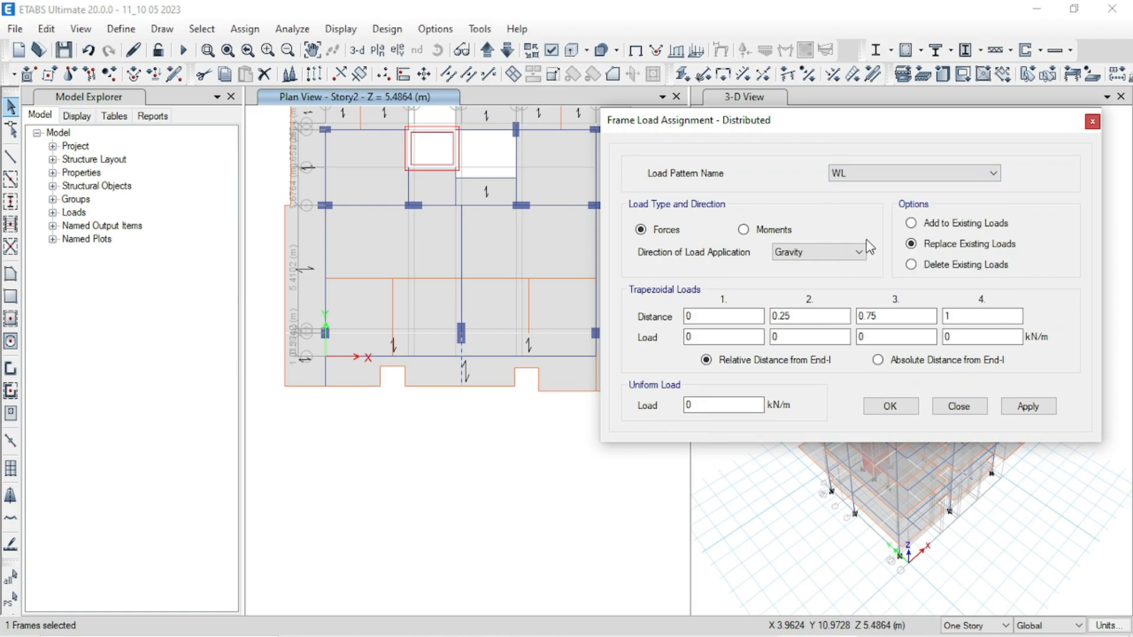
double_click(690, 405)
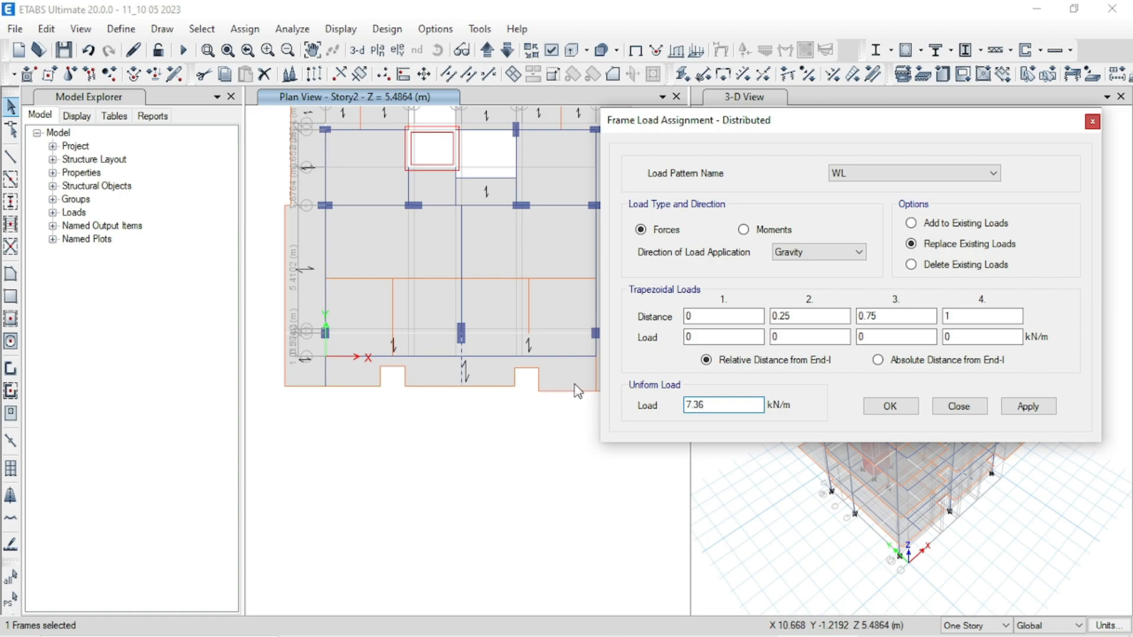
left_click(1027, 406)
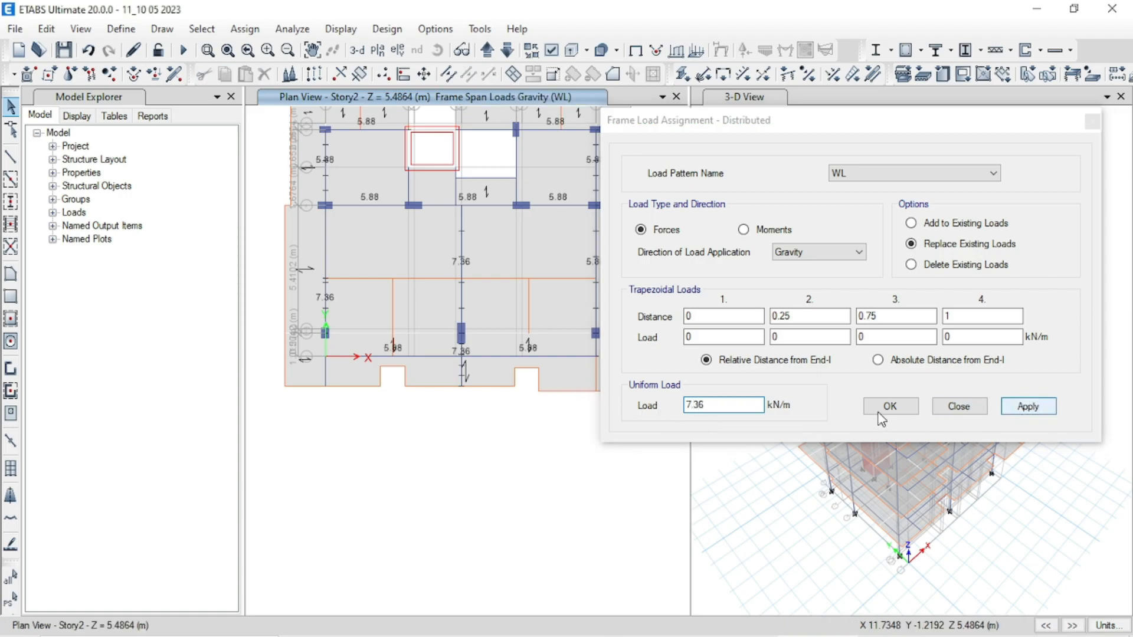
key("Escape")
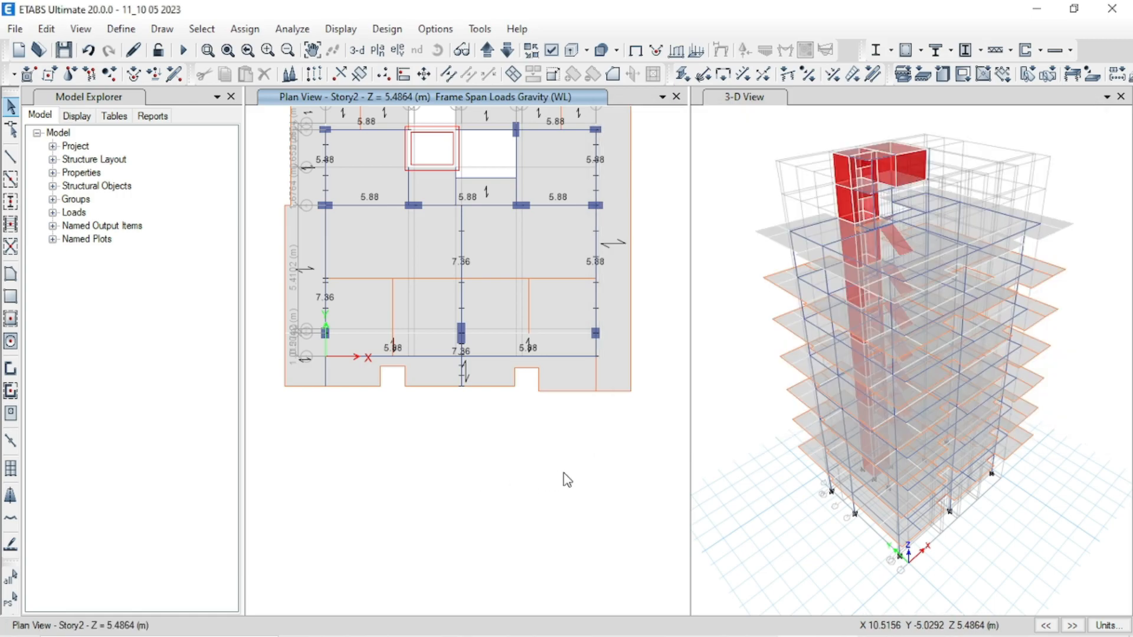
middle_click_drag(595, 477, 541, 476)
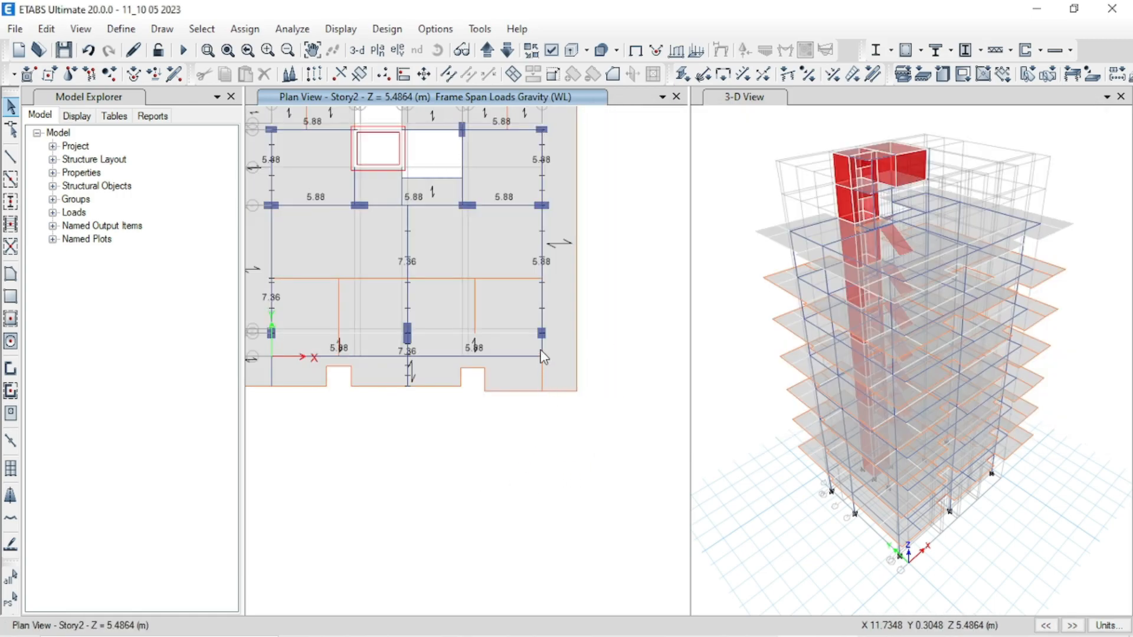
scroll(543, 384, "up", 3)
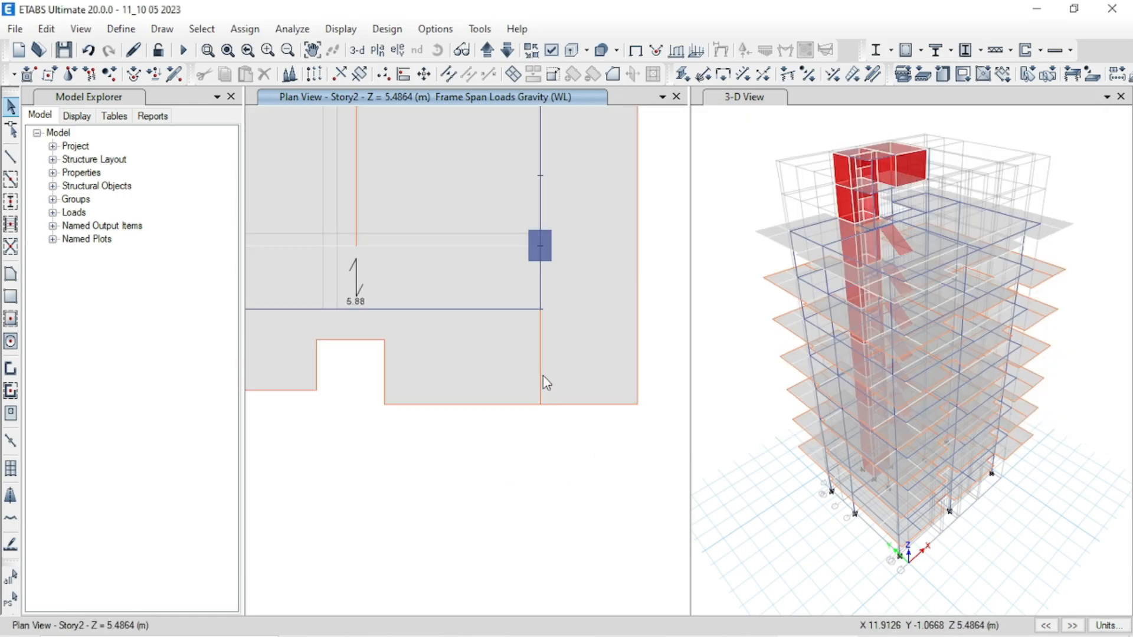
Check the loads assigned to the null line reaching the front slab edge and to the short Story2 beam behind it.
right_click(543, 375)
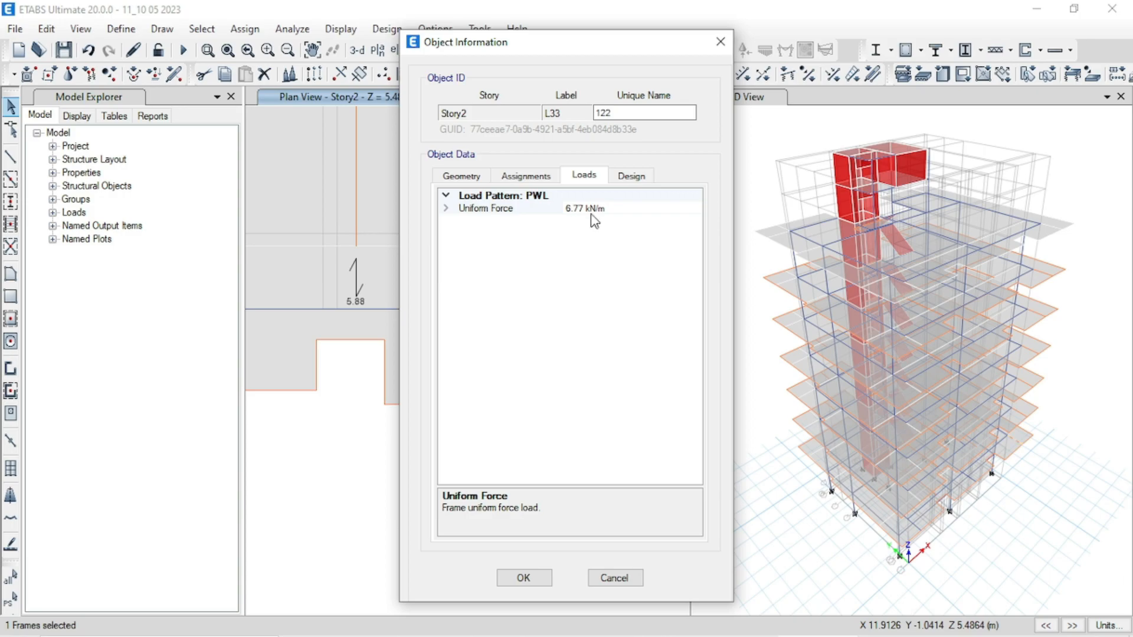
left_click(720, 43)
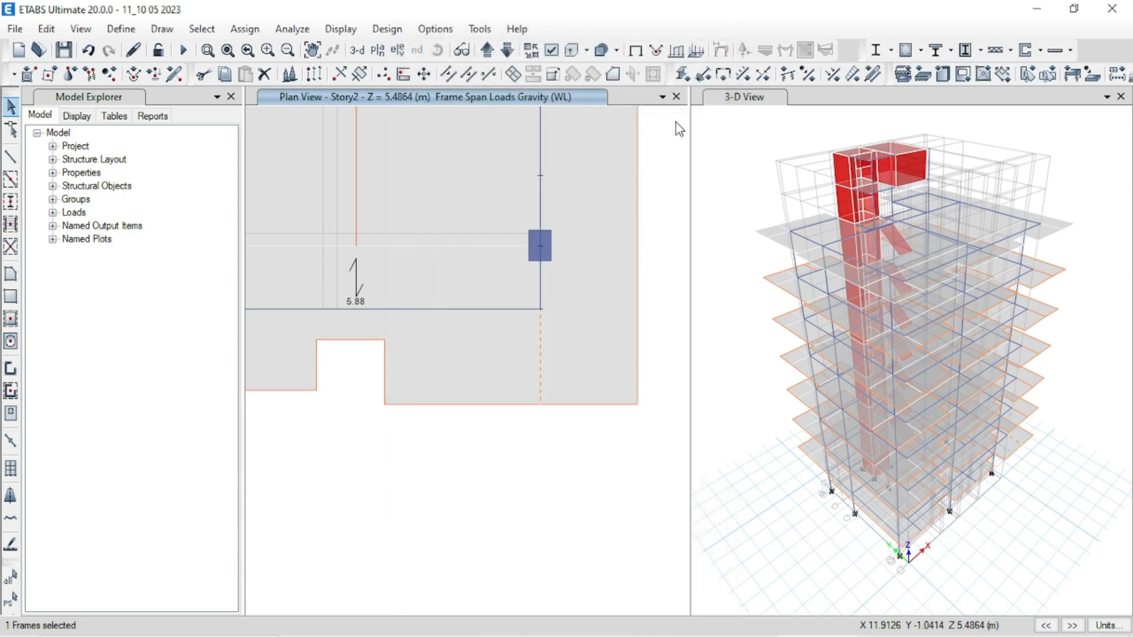
right_click(540, 287)
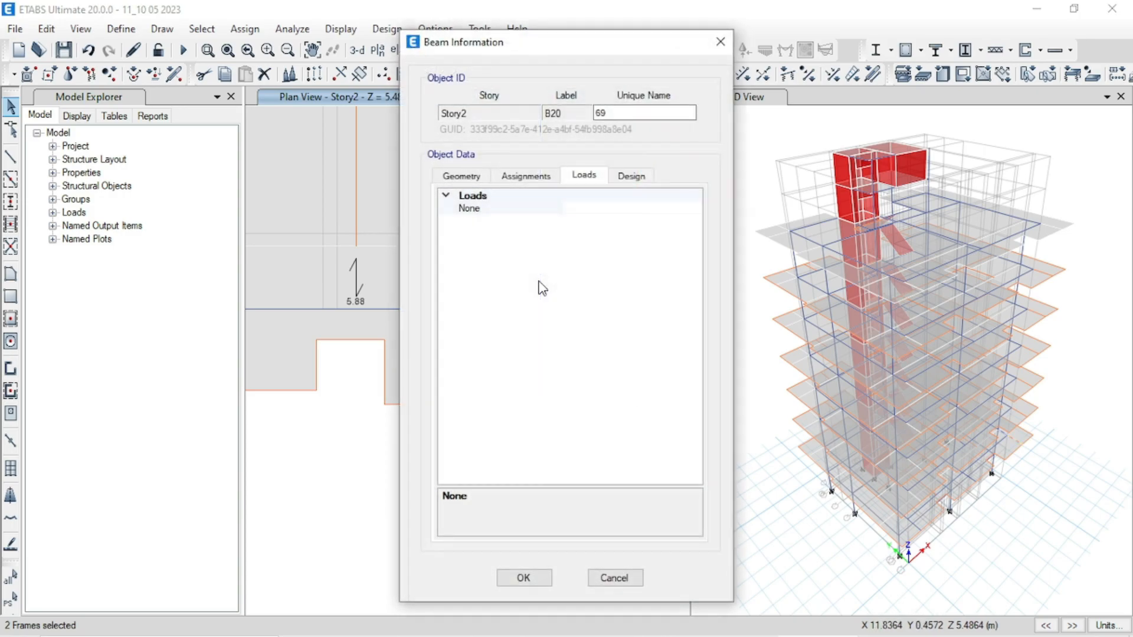
left_click(720, 42)
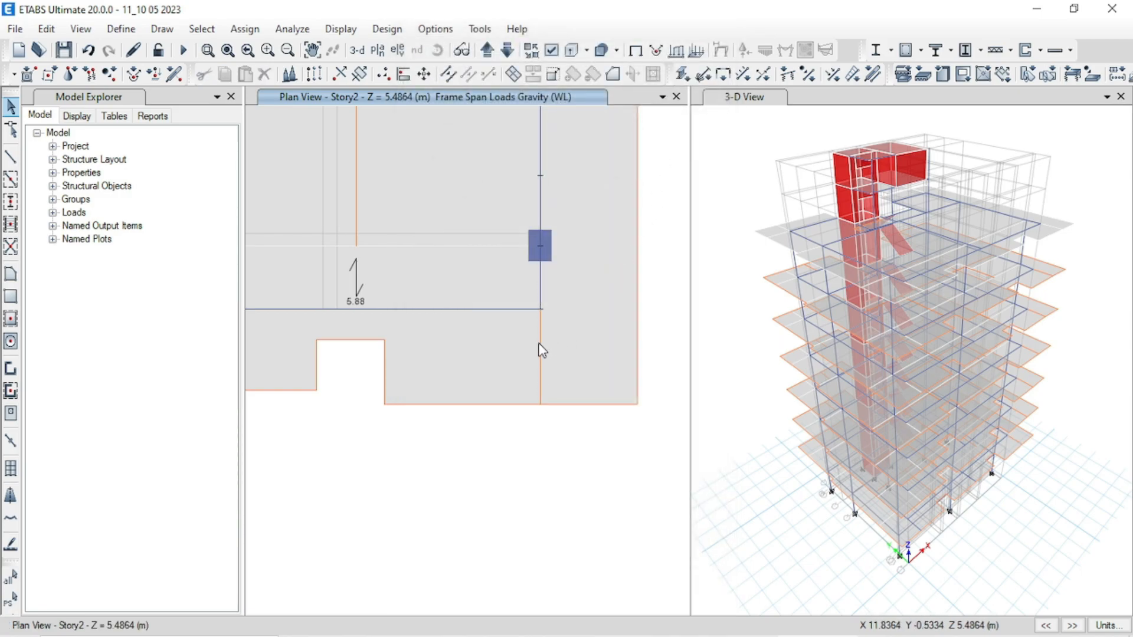
Examine the front toilet and veranda walls at both ends of the 1st to 6th floor plan in AutoCAD, then return to ETABS.
mouse_move(606, 634)
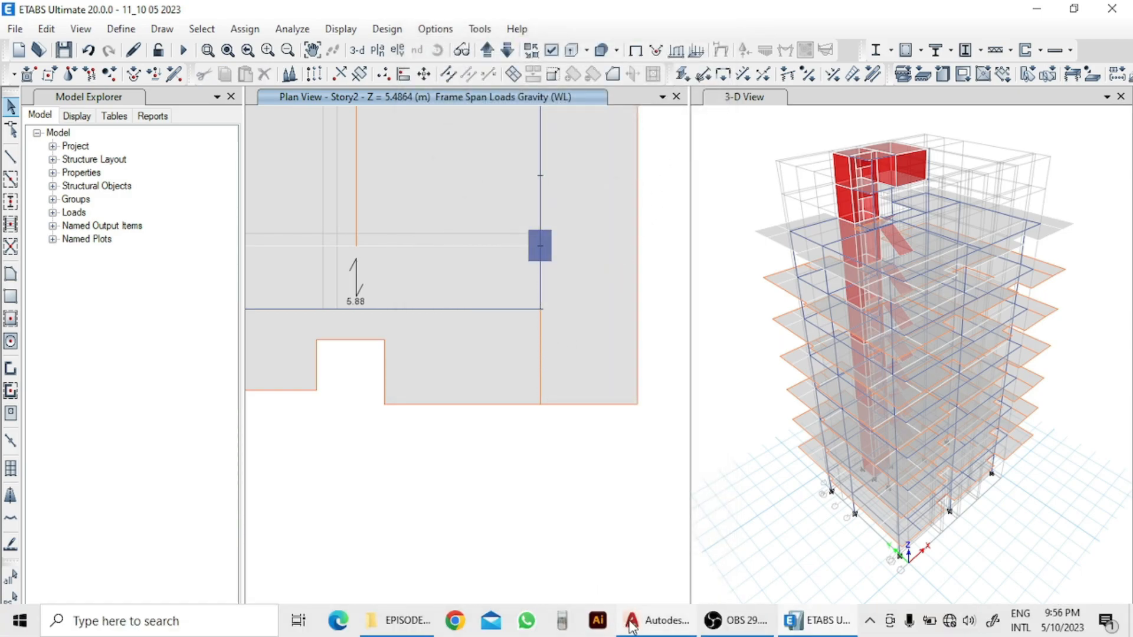
left_click(631, 621)
scroll(531, 295, "down", 3)
middle_click_drag(523, 263, 557, 287)
scroll(645, 417, "up", 10)
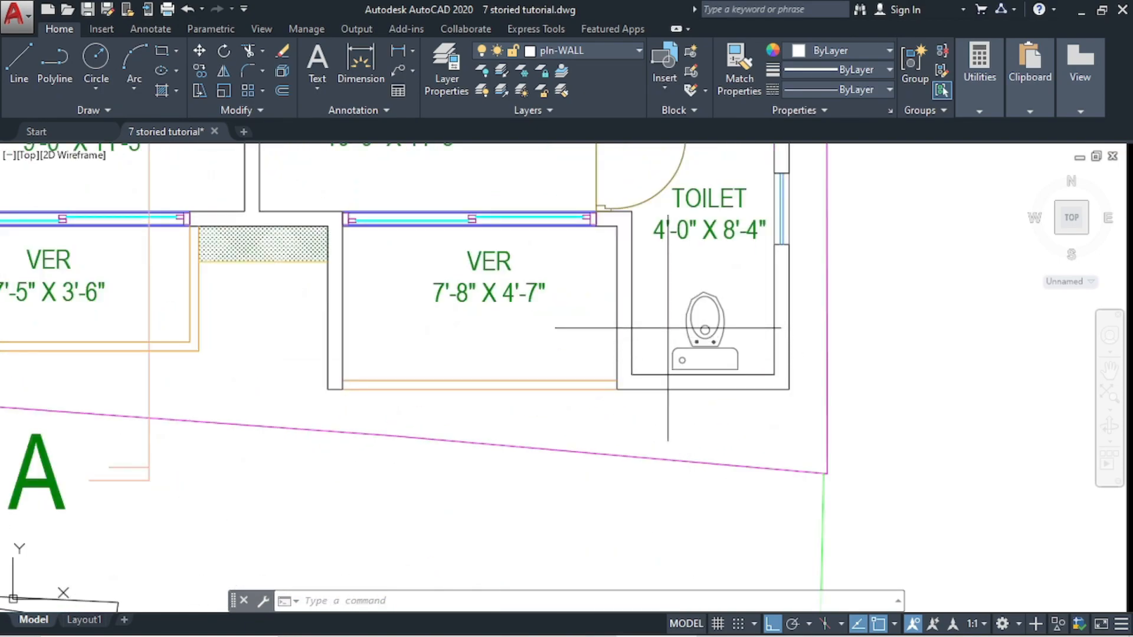
left_click(668, 328)
left_click(571, 293)
key("Escape")
scroll(879, 327, "down", 4)
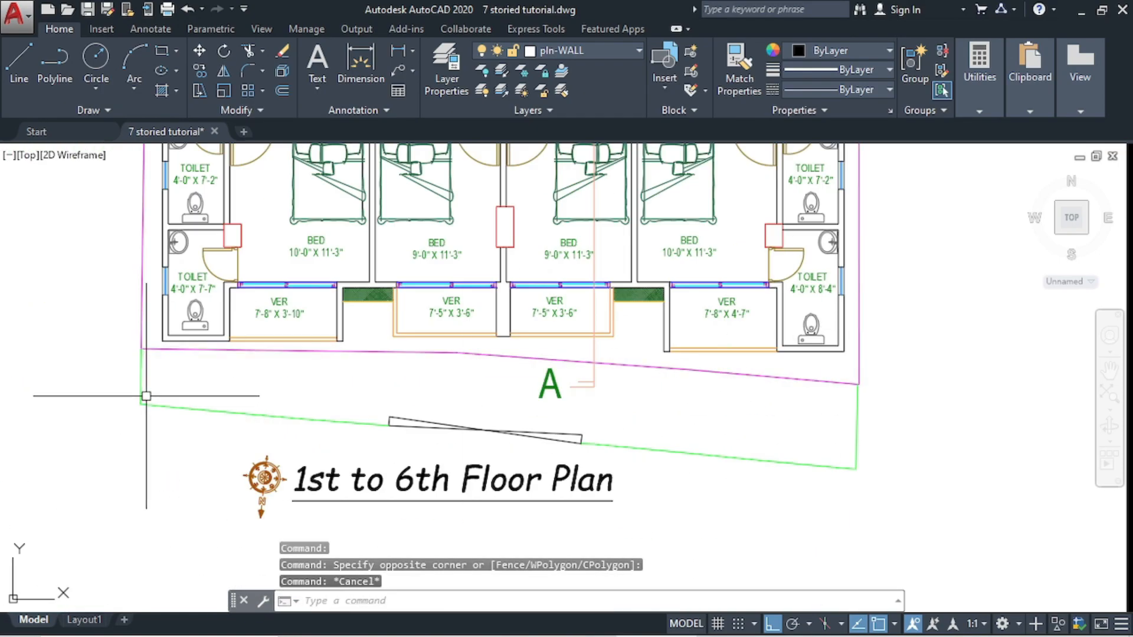
middle_click_drag(146, 396, 379, 435)
scroll(451, 380, "up", 4)
left_click(496, 334)
left_click(450, 315)
key("Escape")
scroll(370, 412, "down", 4)
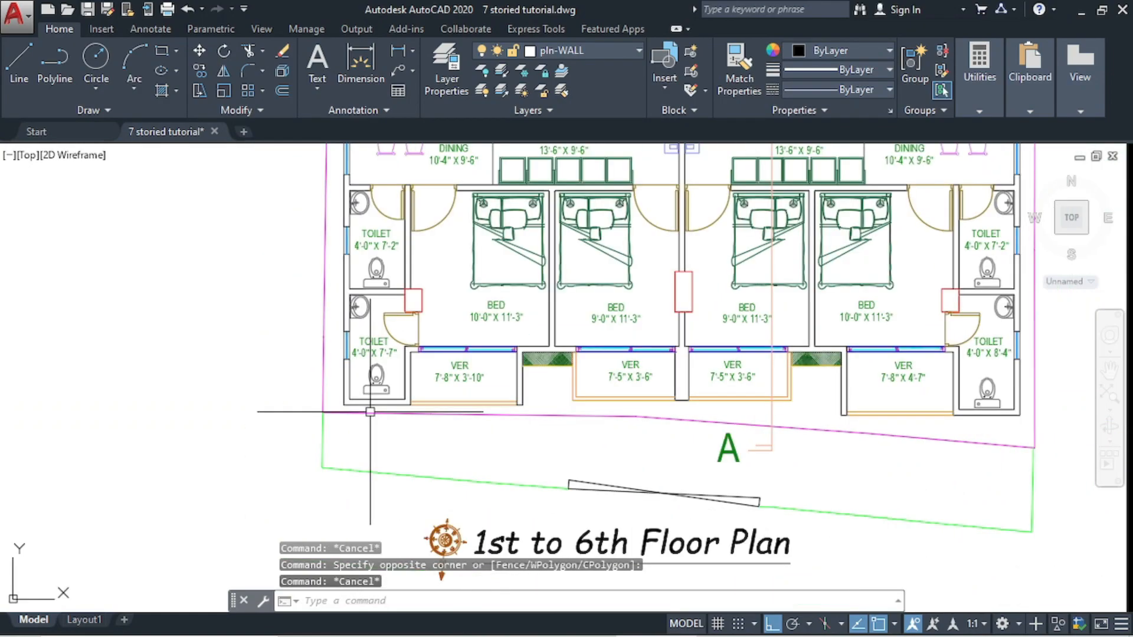
left_click(1081, 10)
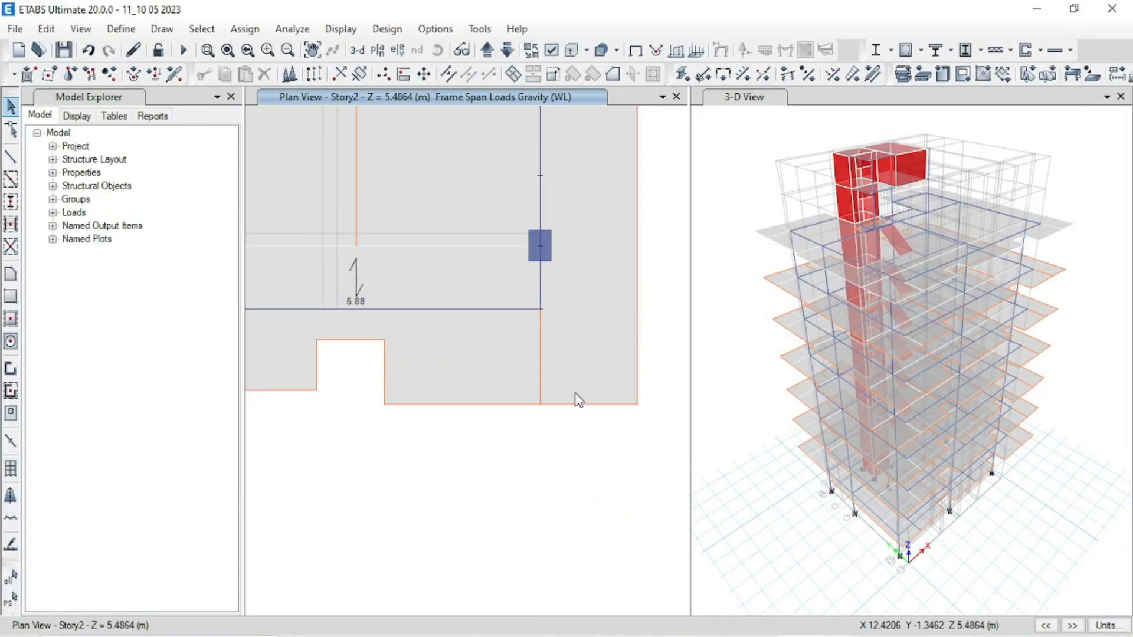
Delete the null line between the short front beam and the slab edge on all stories at once.
left_click(540, 366)
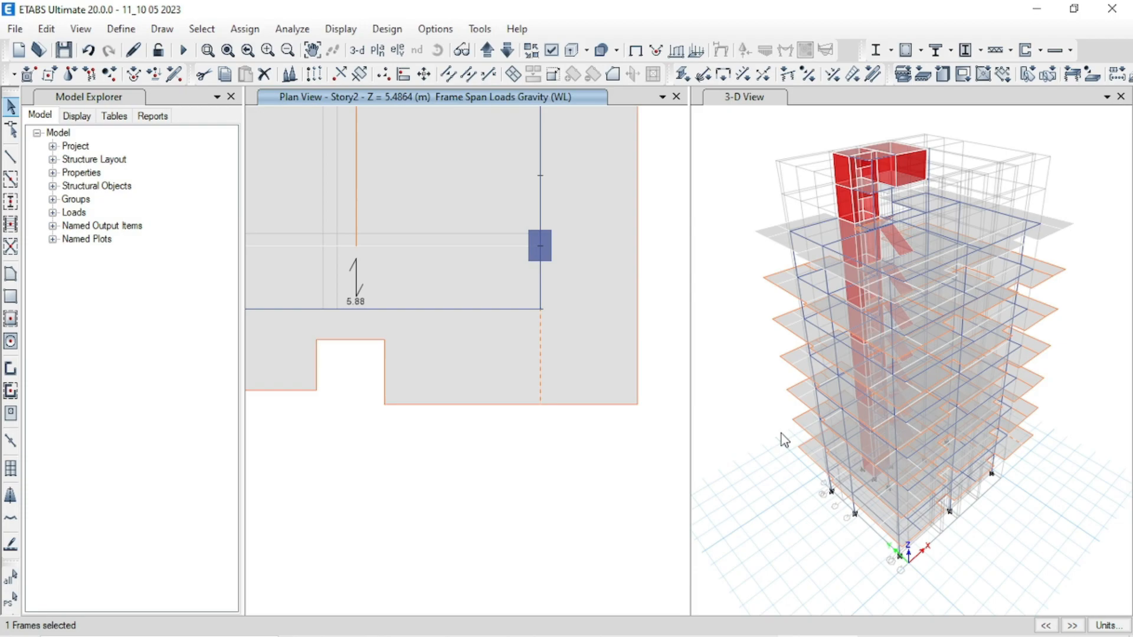
key("Escape")
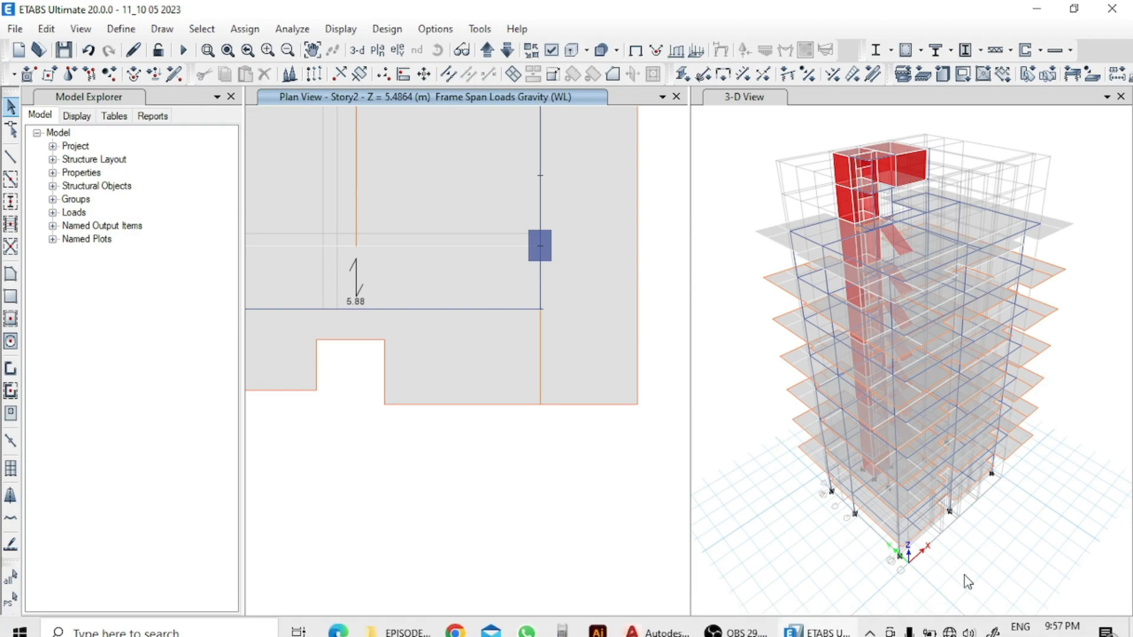
left_click(806, 529)
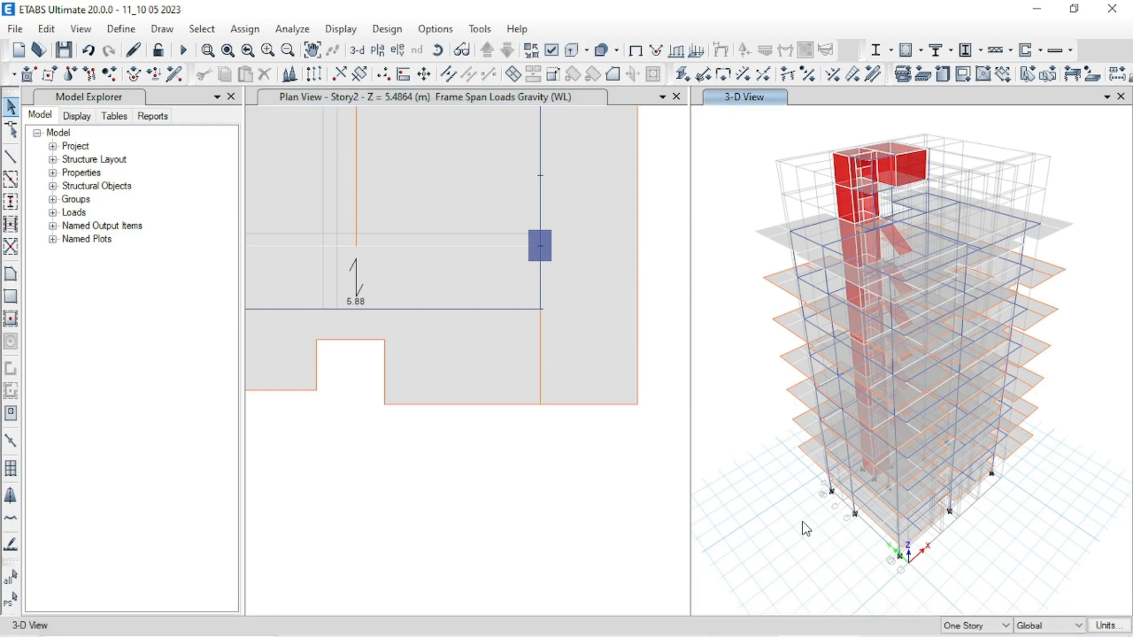
left_click(979, 624)
left_click(981, 602)
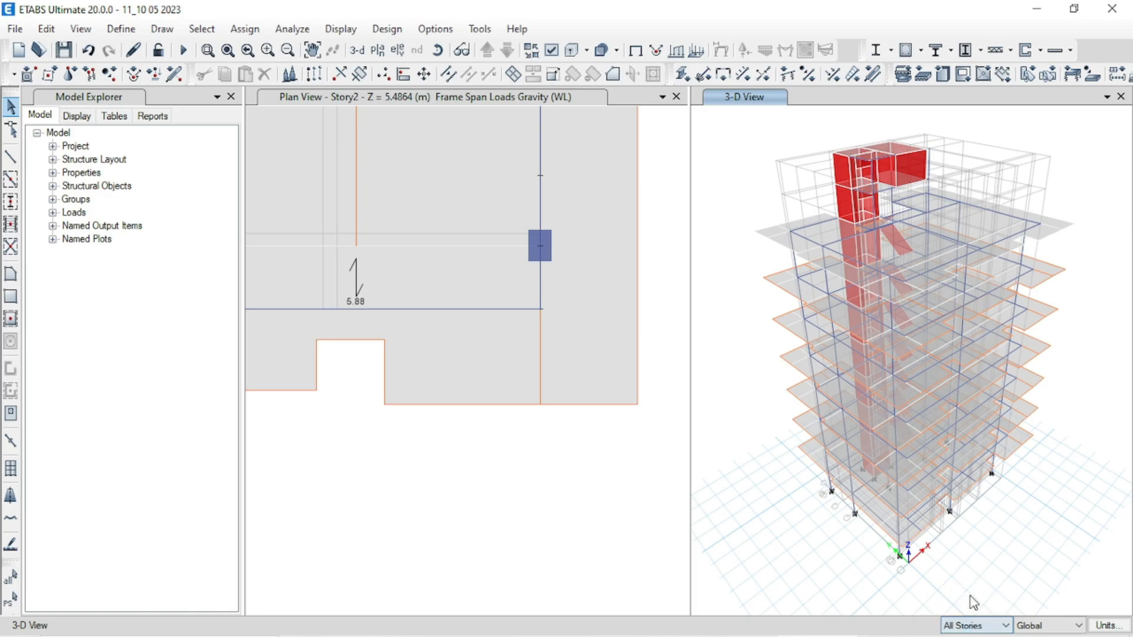
left_click(543, 353)
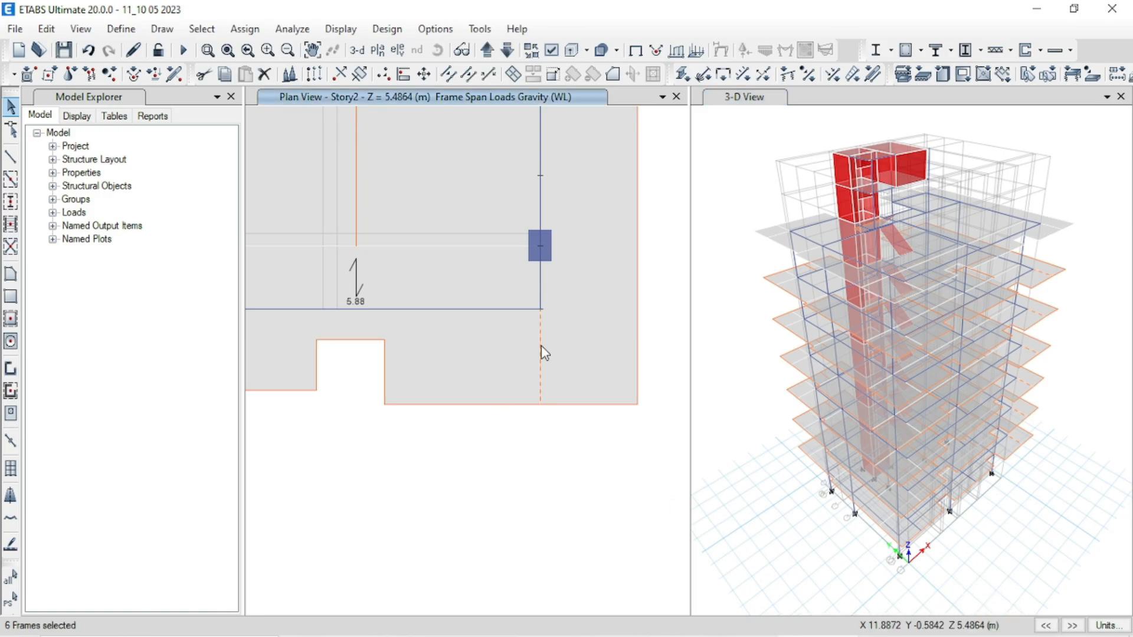
key("Delete")
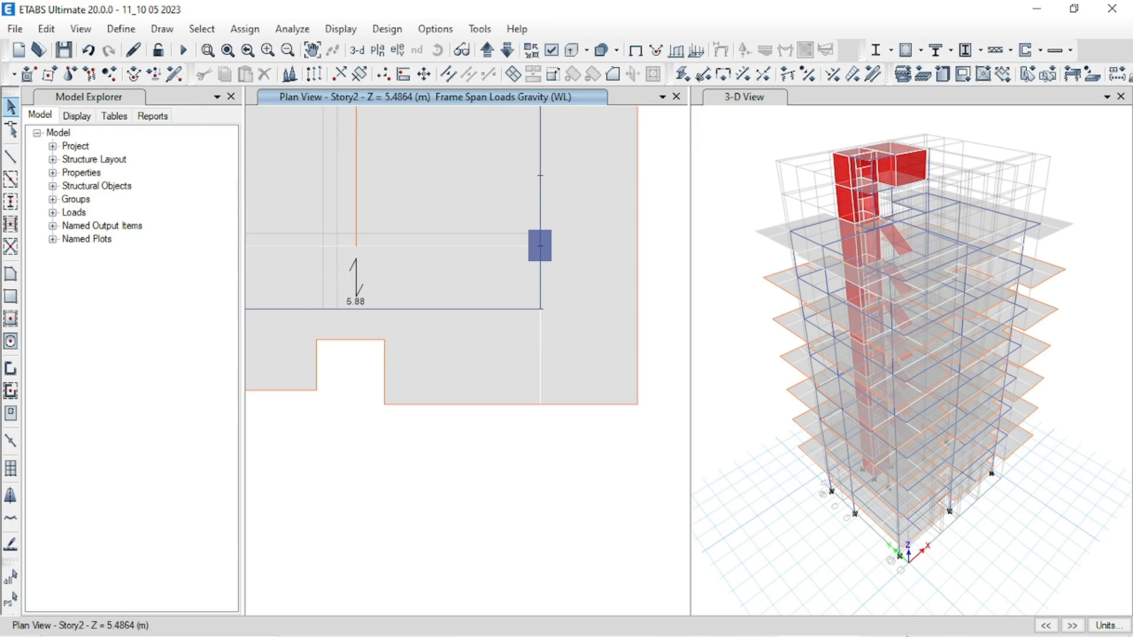
Limit editing to one story and reshape the short Story2 beam at the corner column so it ends at the front slab edge.
left_click(893, 608)
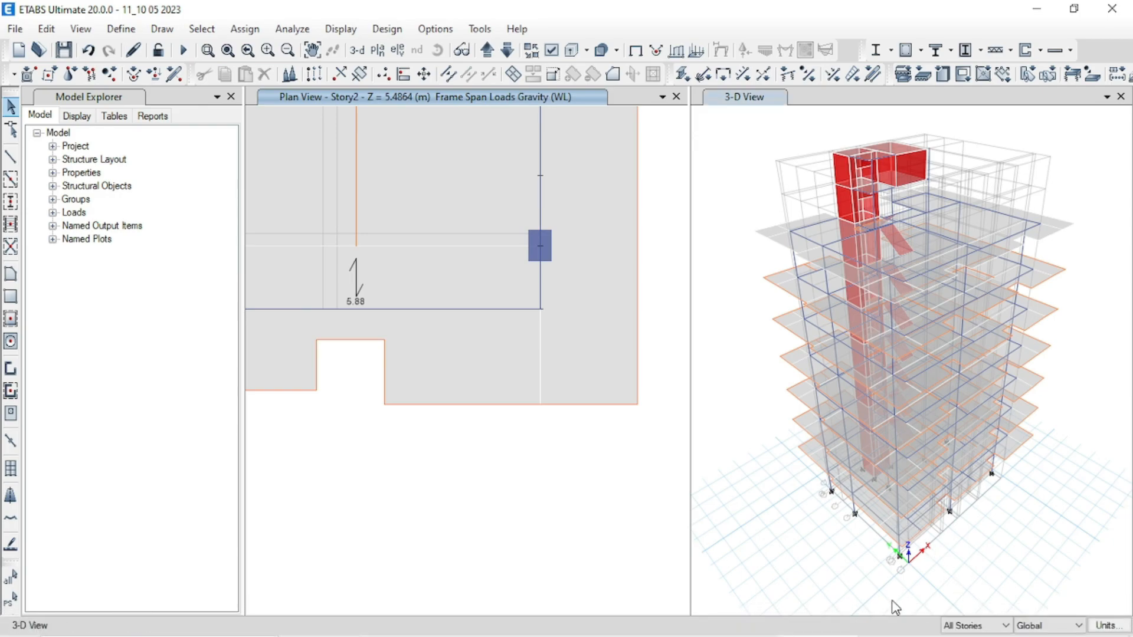
left_click(1004, 625)
left_click(961, 589)
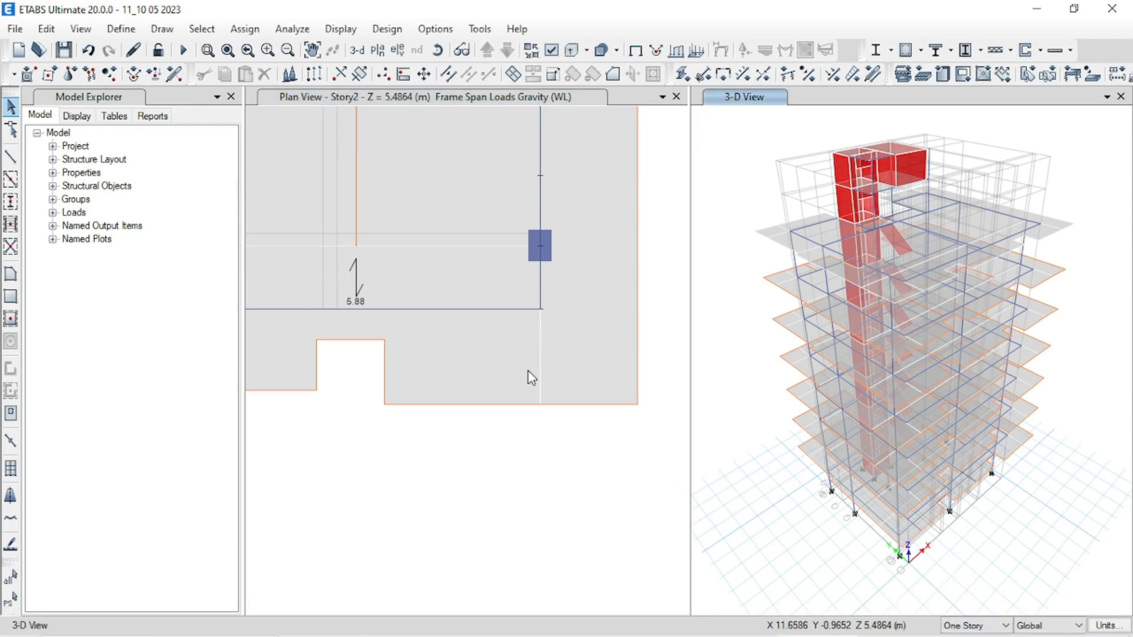
left_click(540, 282)
left_click(542, 283)
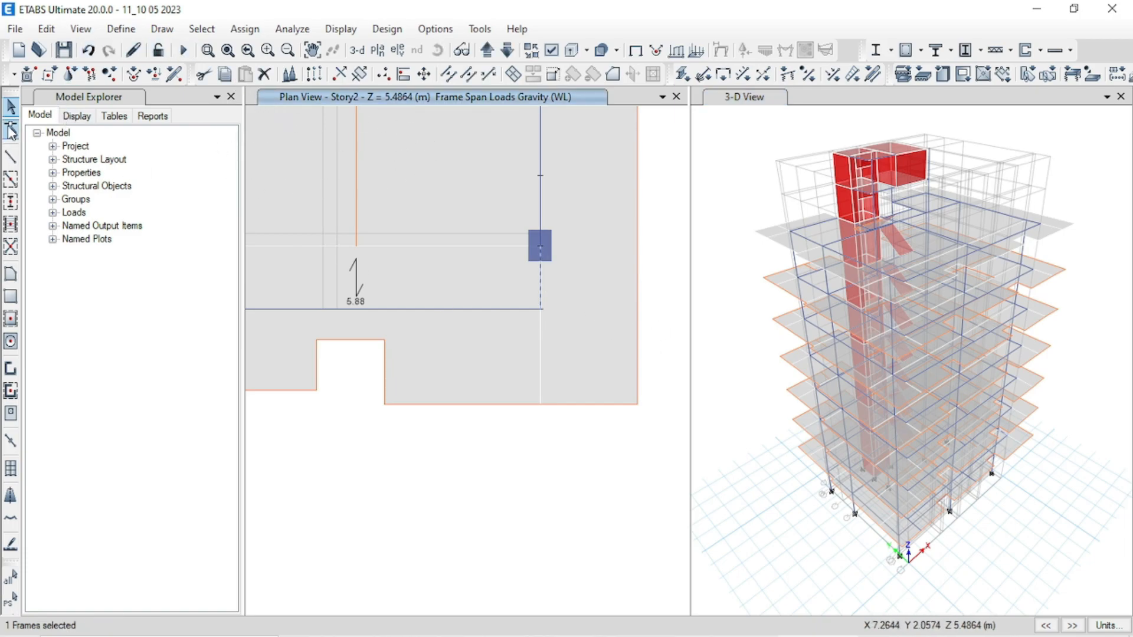
left_click(10, 130)
left_click(539, 278)
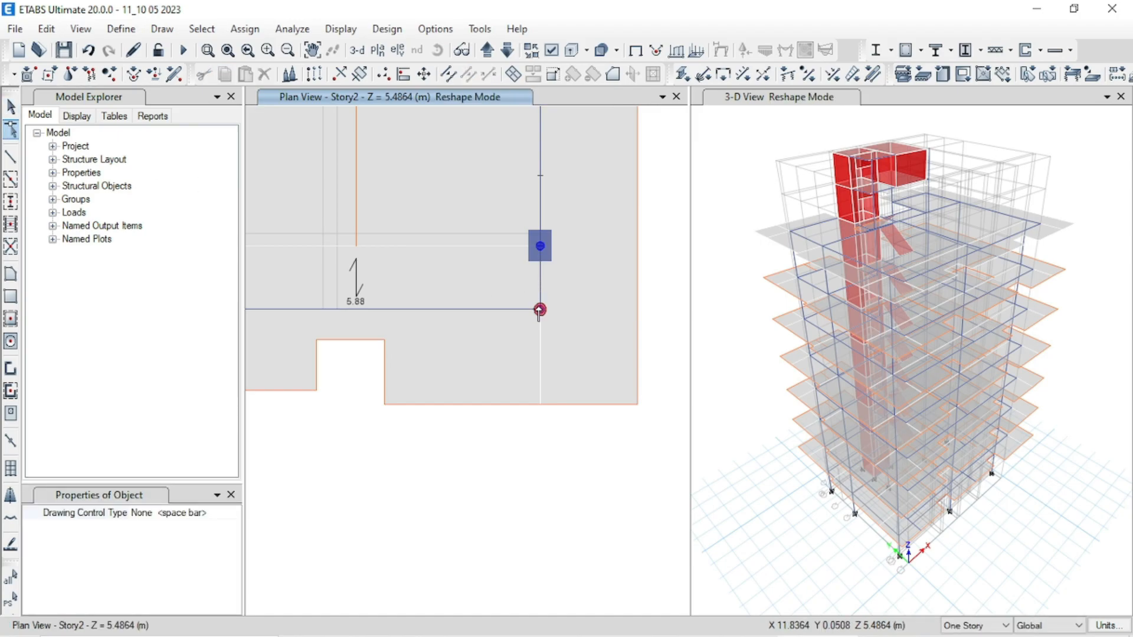
left_click_drag(539, 309, 540, 404)
left_click(13, 107)
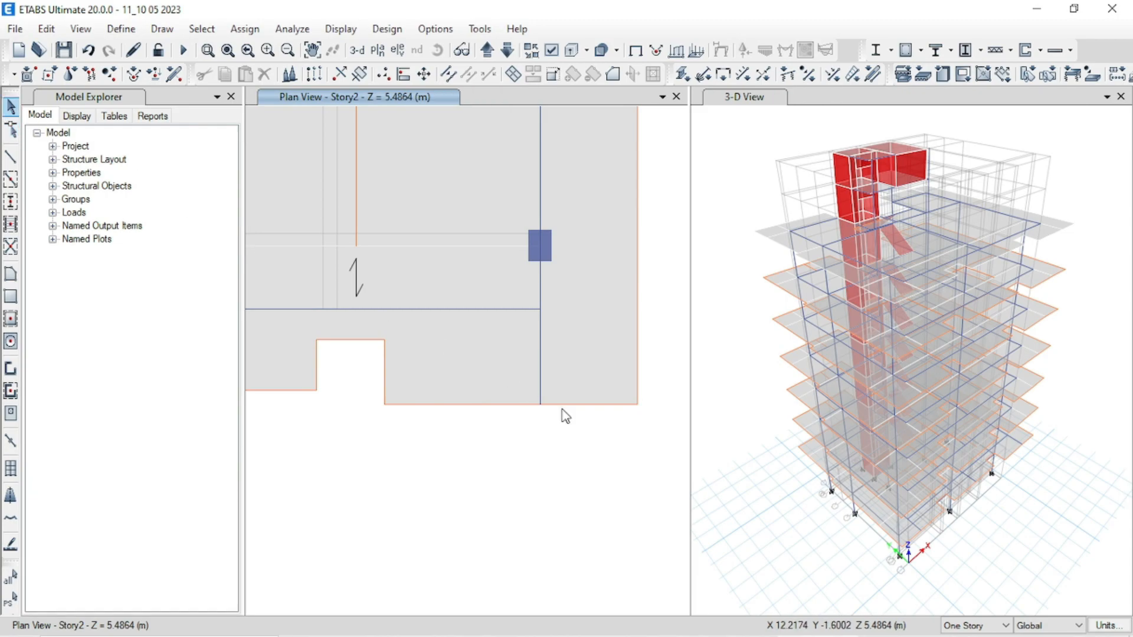
Select the two outer extended front beams on Story2 and compare them with the toilet walls beside the verandas in the AutoCAD plan.
scroll(590, 400, "down", 2)
left_click(291, 384)
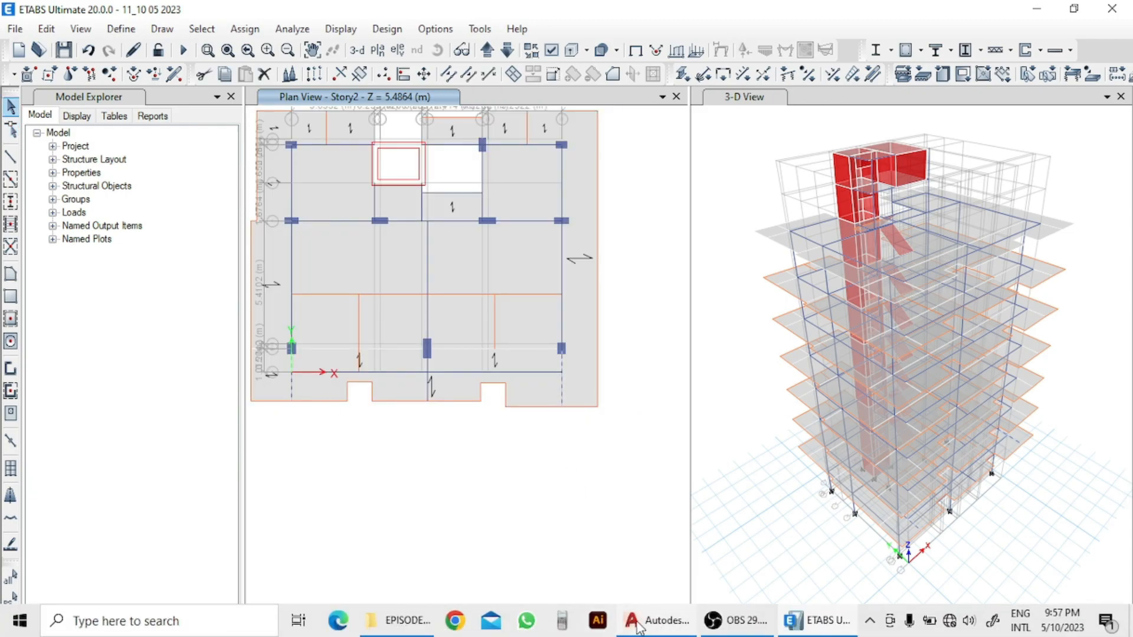
left_click(649, 621)
scroll(584, 531, "down", 3)
scroll(630, 467, "up", 3)
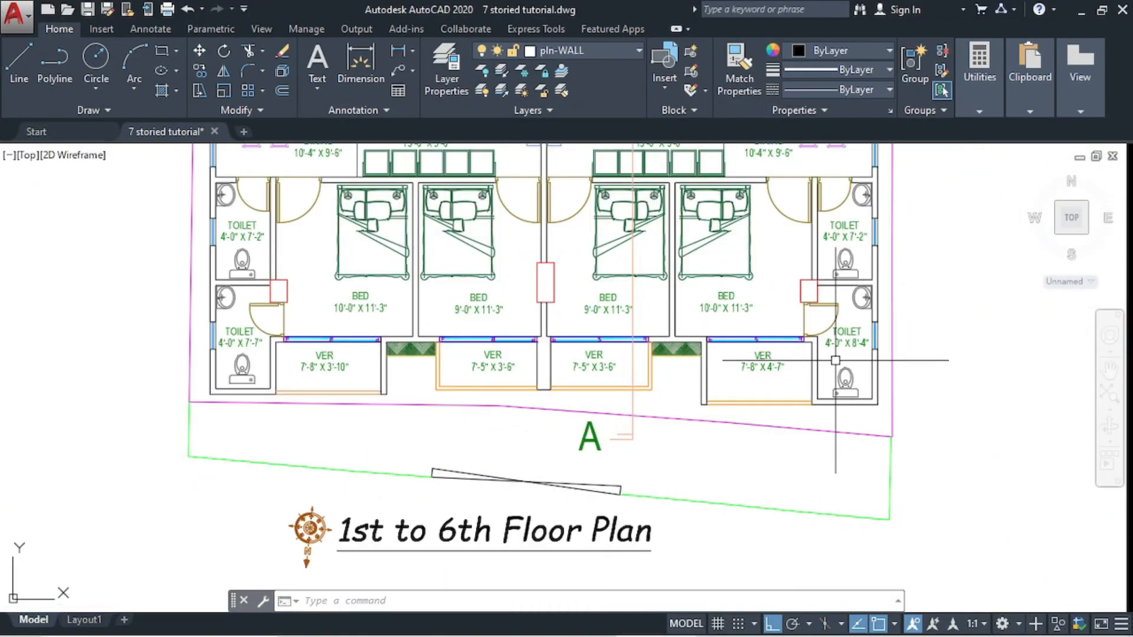
scroll(837, 360, "up", 2)
left_click(824, 374)
left_click(785, 369)
middle_click_drag(488, 403, 727, 404)
left_click(195, 406)
left_click(168, 363)
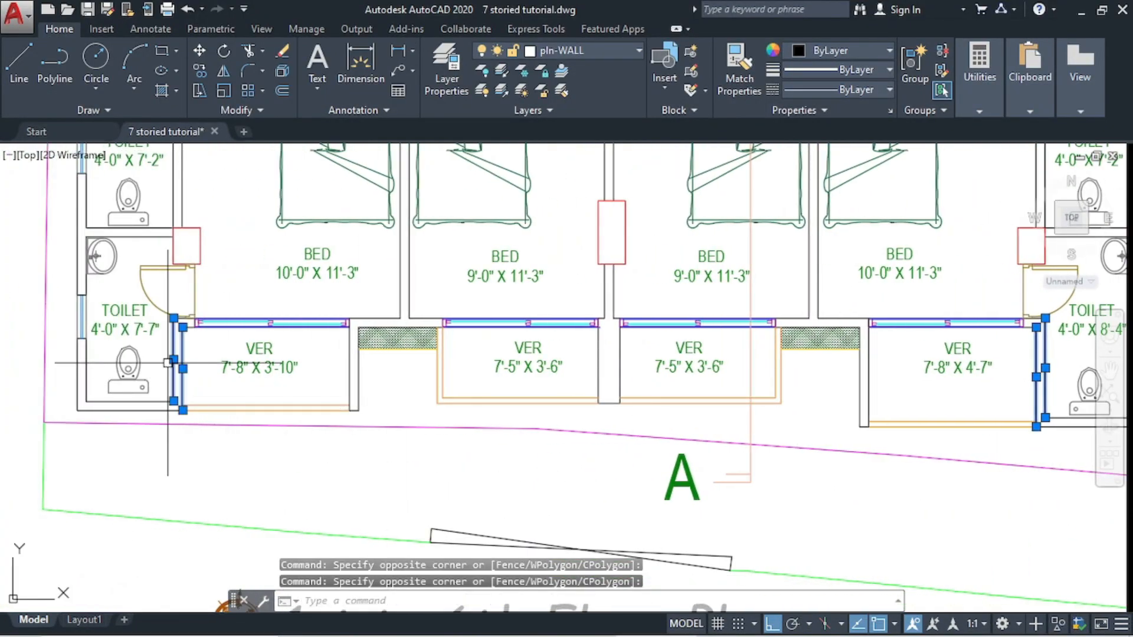
left_click(1083, 12)
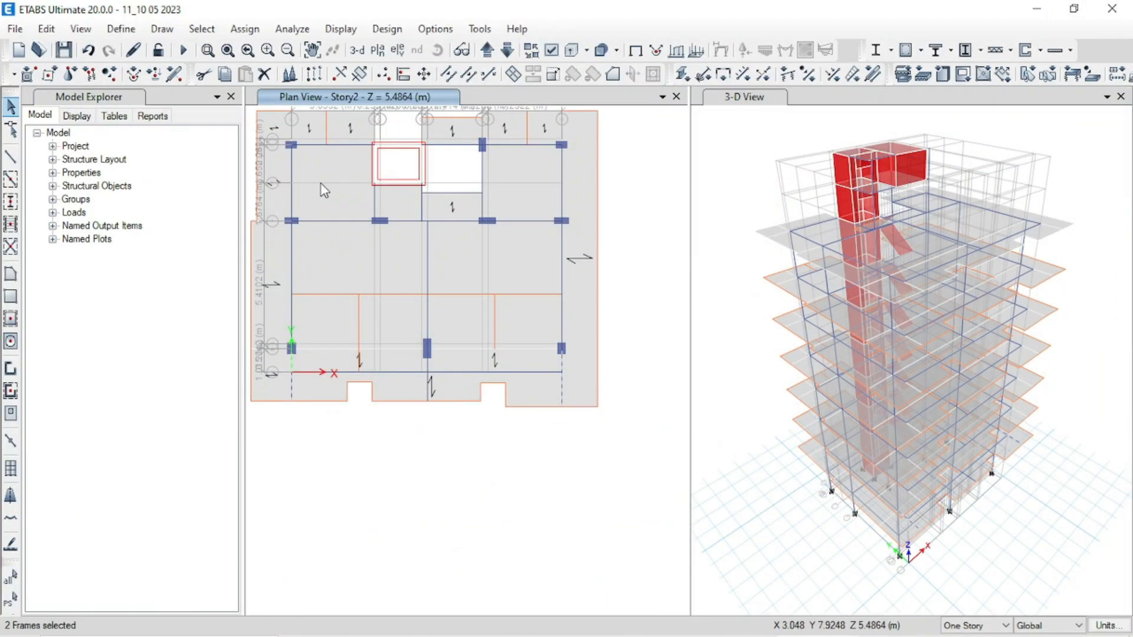
Assign a uniform gravity load of 6.77 kN/m in load pattern PWL to the selected beams, replacing existing loads, and clear the load display.
left_click(245, 28)
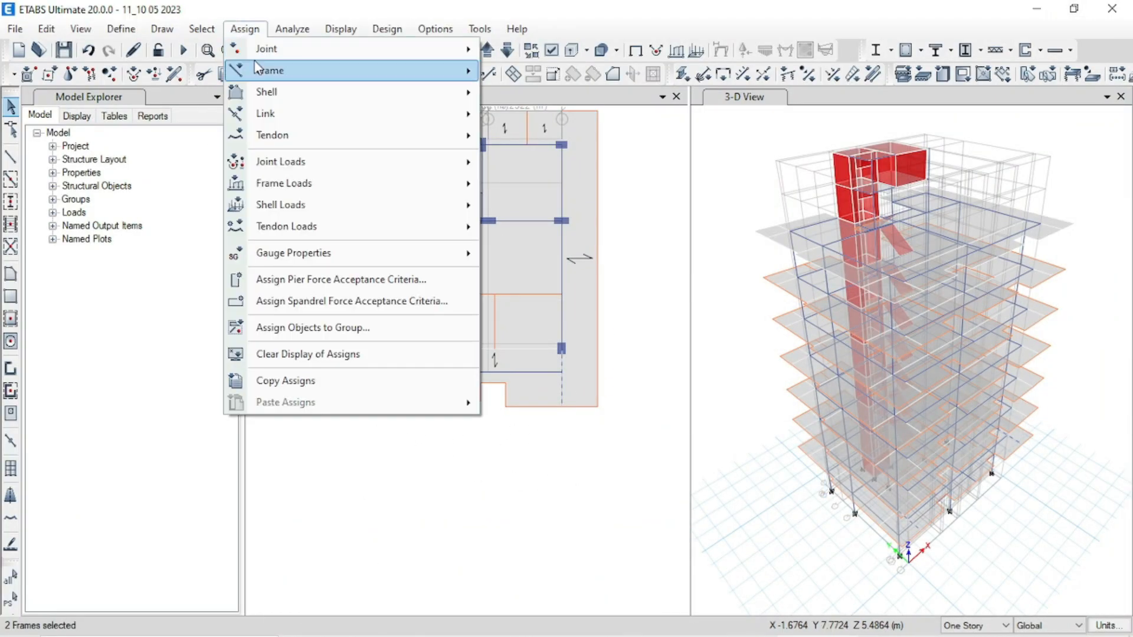
mouse_move(258, 69)
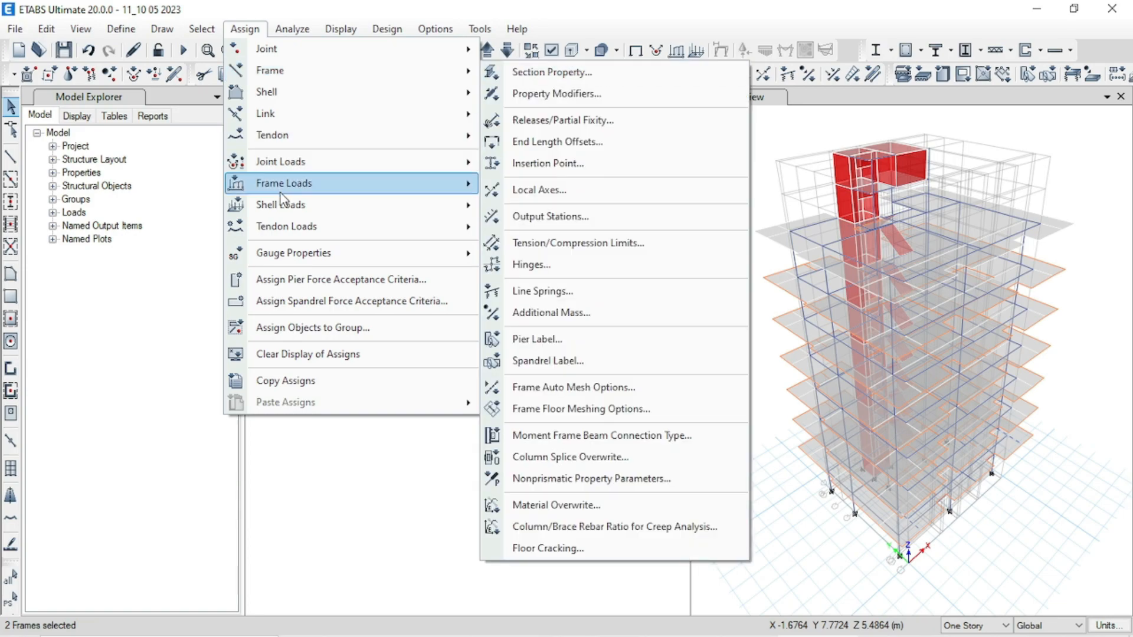
mouse_move(283, 183)
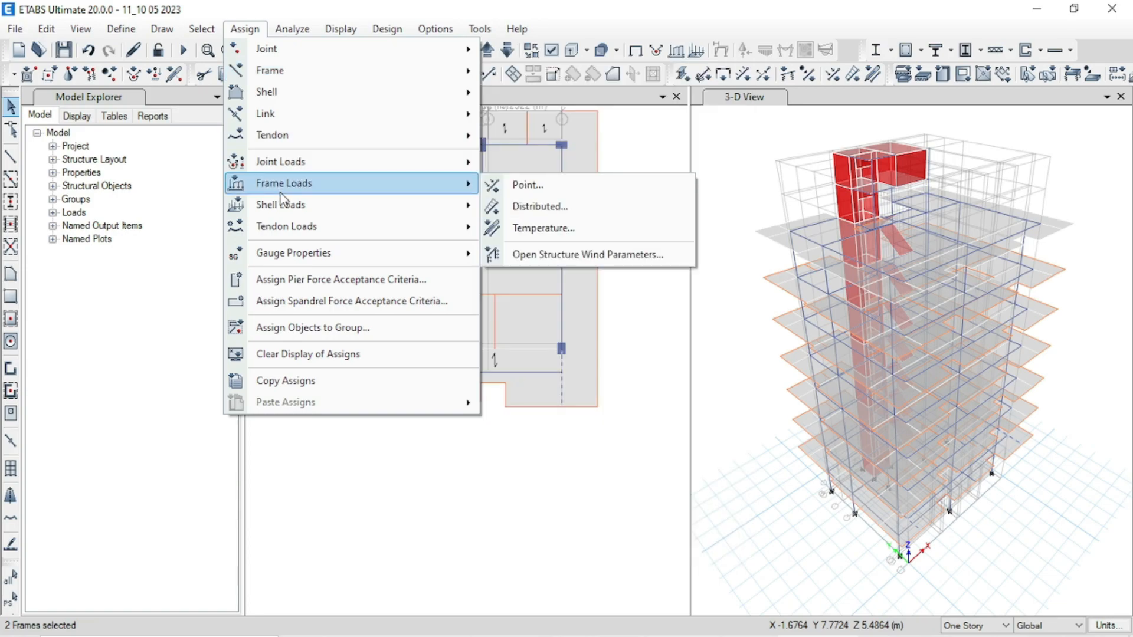
left_click(535, 208)
left_click(904, 177)
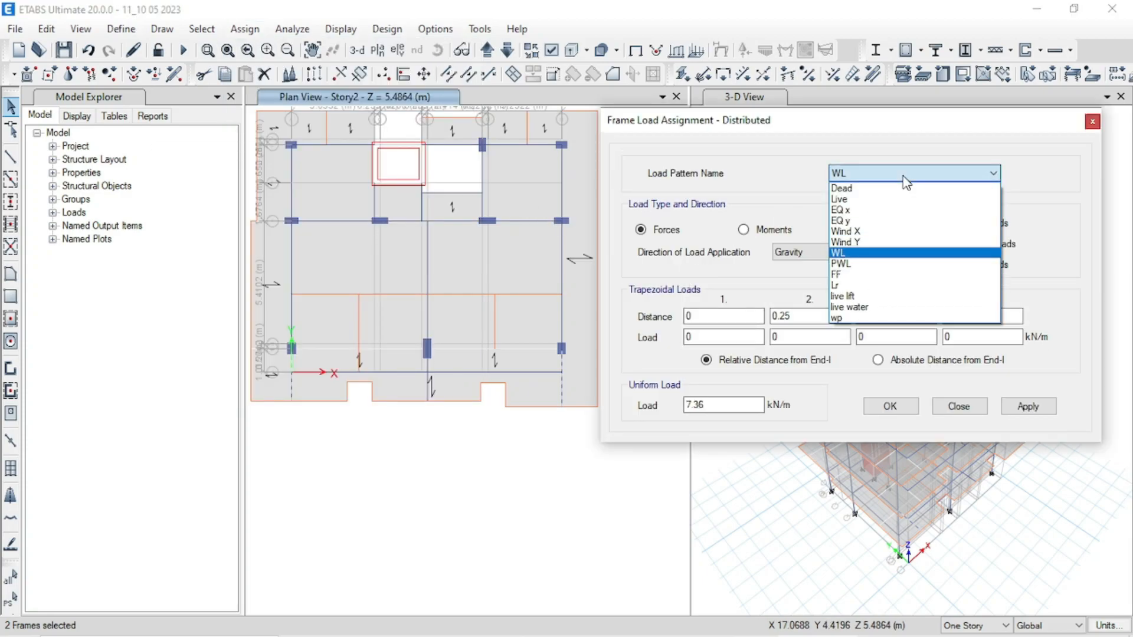
left_click(909, 262)
double_click(696, 406)
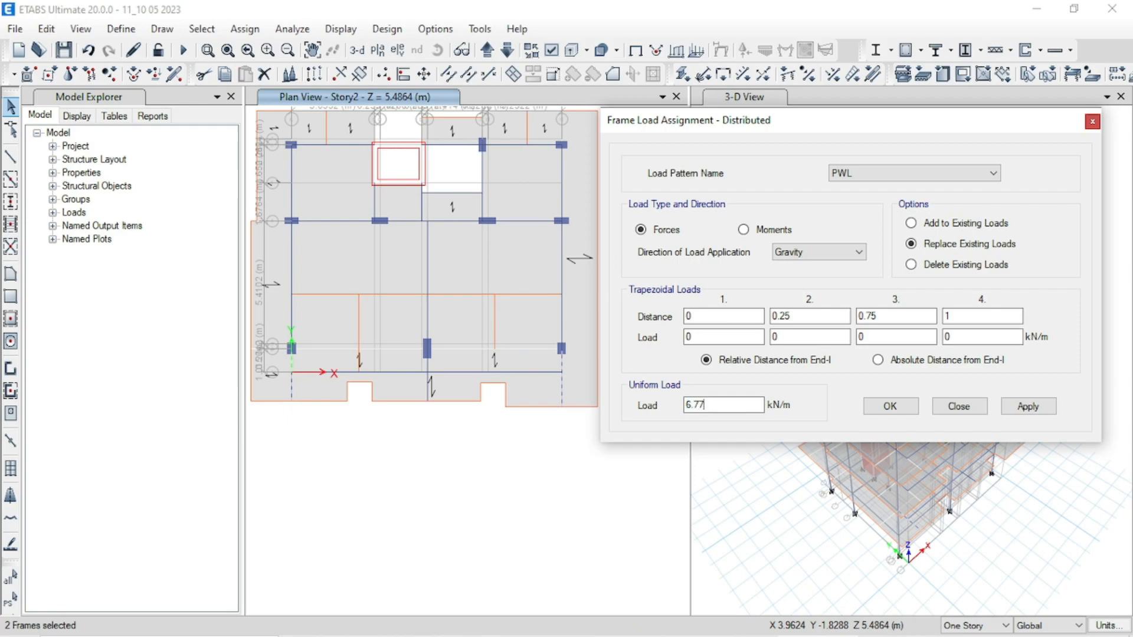
left_click(1028, 406)
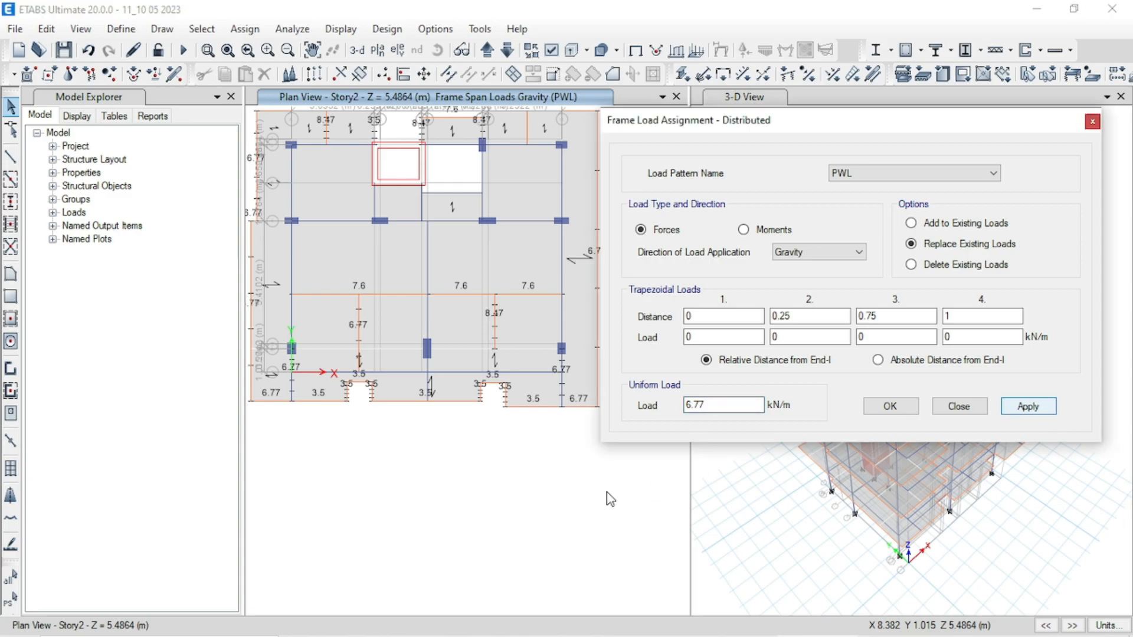
left_click(637, 51)
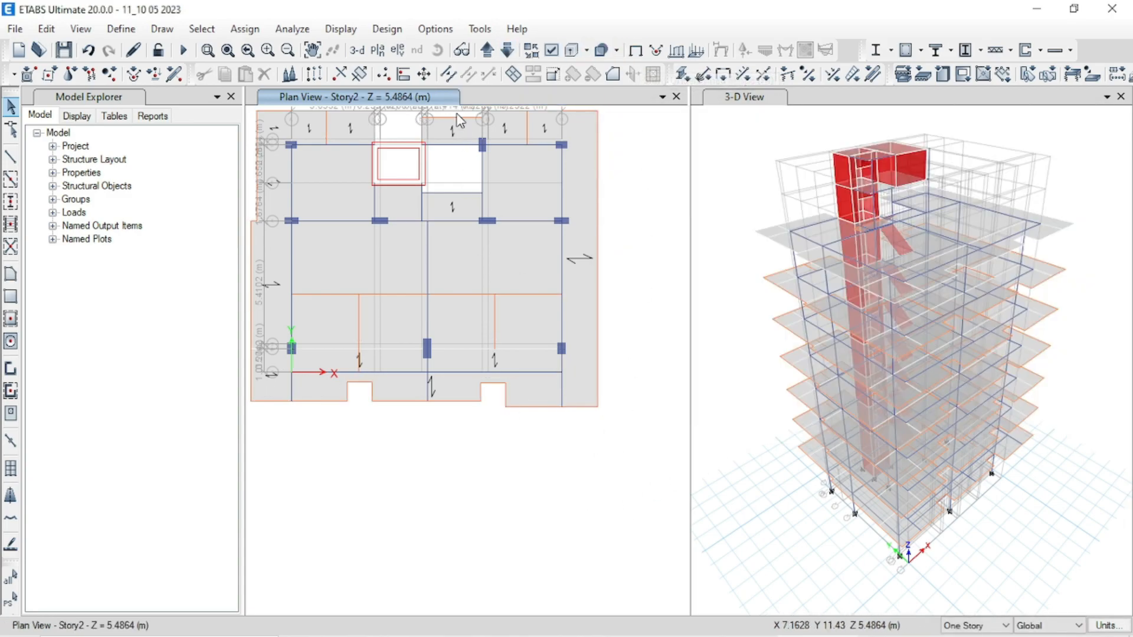
Delete the three short beams in front of the front columns in the Story3 plan, applying the edit to all stories.
left_click(973, 626)
left_click(958, 600)
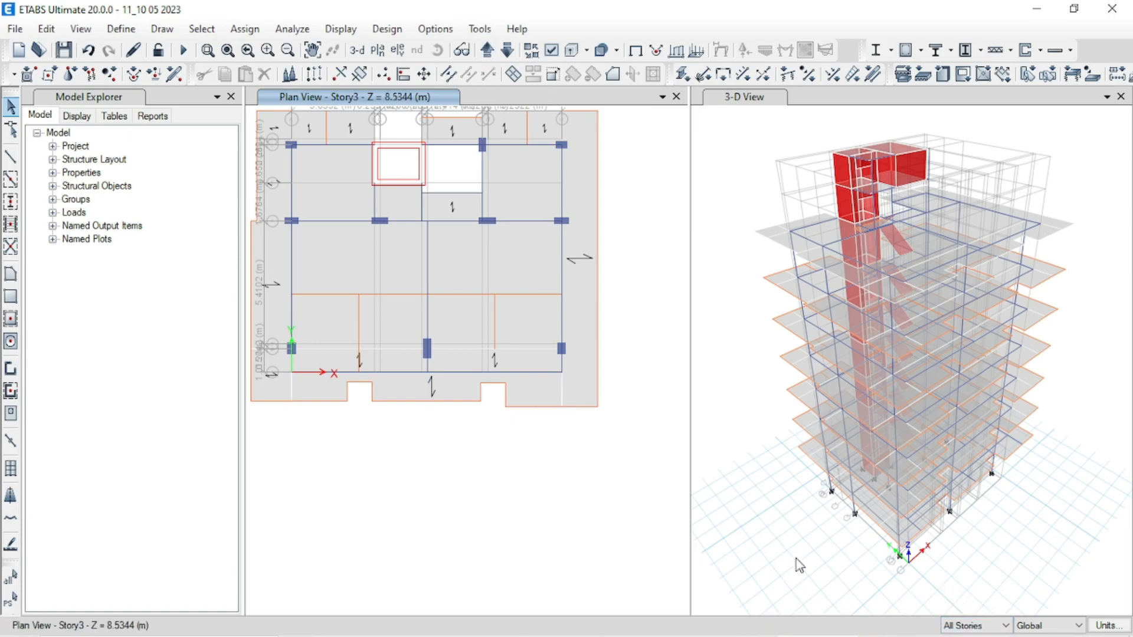
left_click(563, 362)
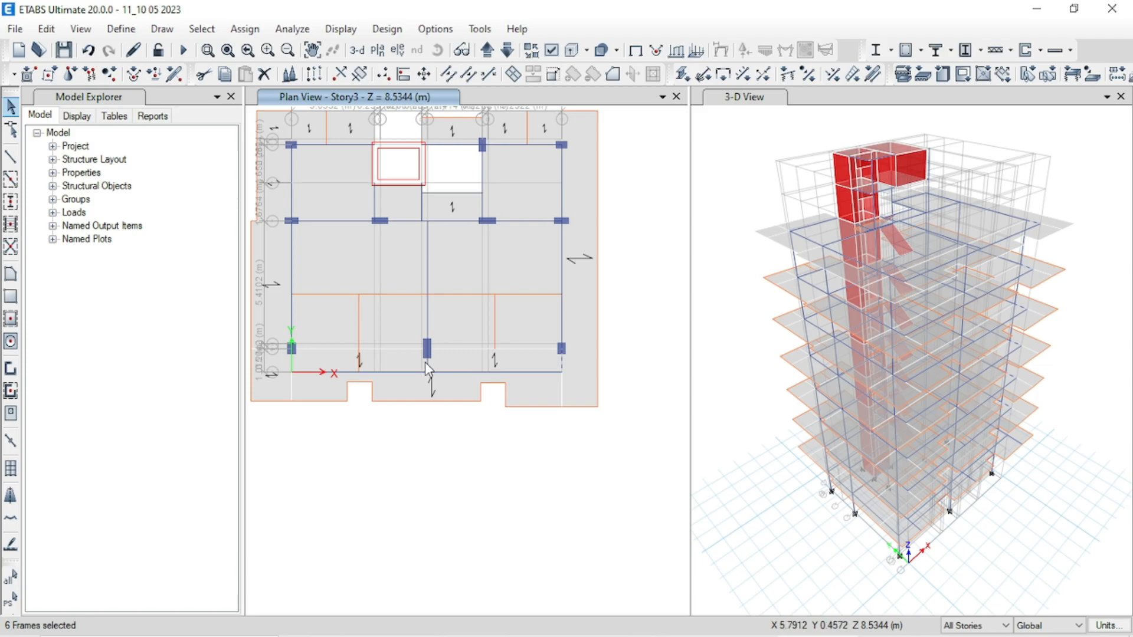
left_click(427, 362)
left_click(292, 362)
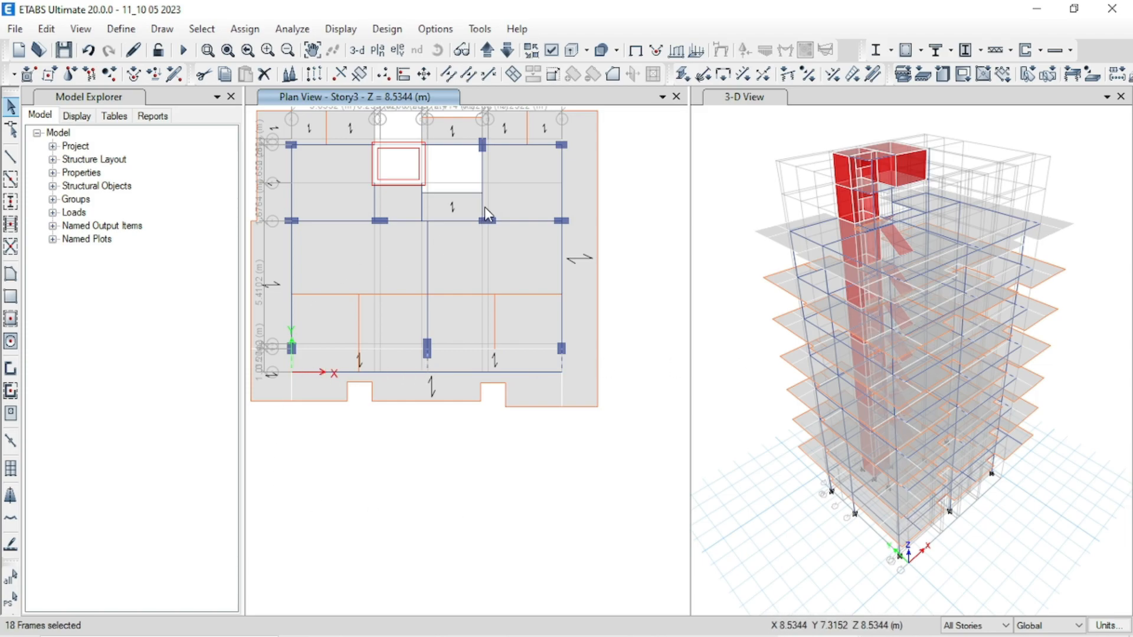
key("Delete")
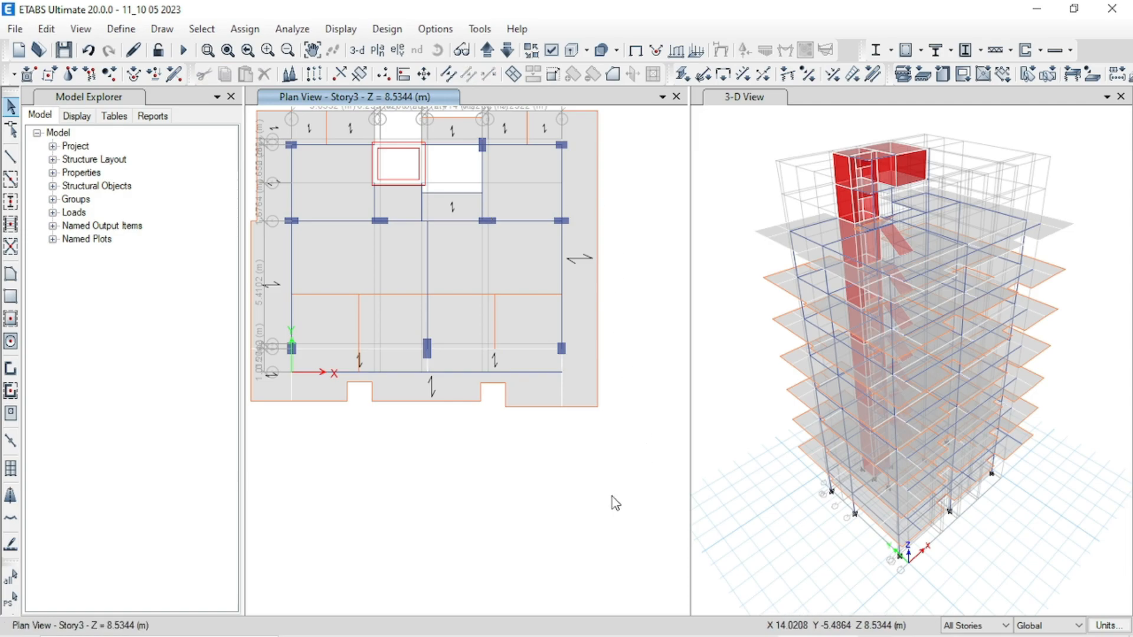
Review the floor plans from Story3 up through Story10 for the deleted front beams, and return to the Story2 plan.
left_click(488, 52)
left_click(488, 52)
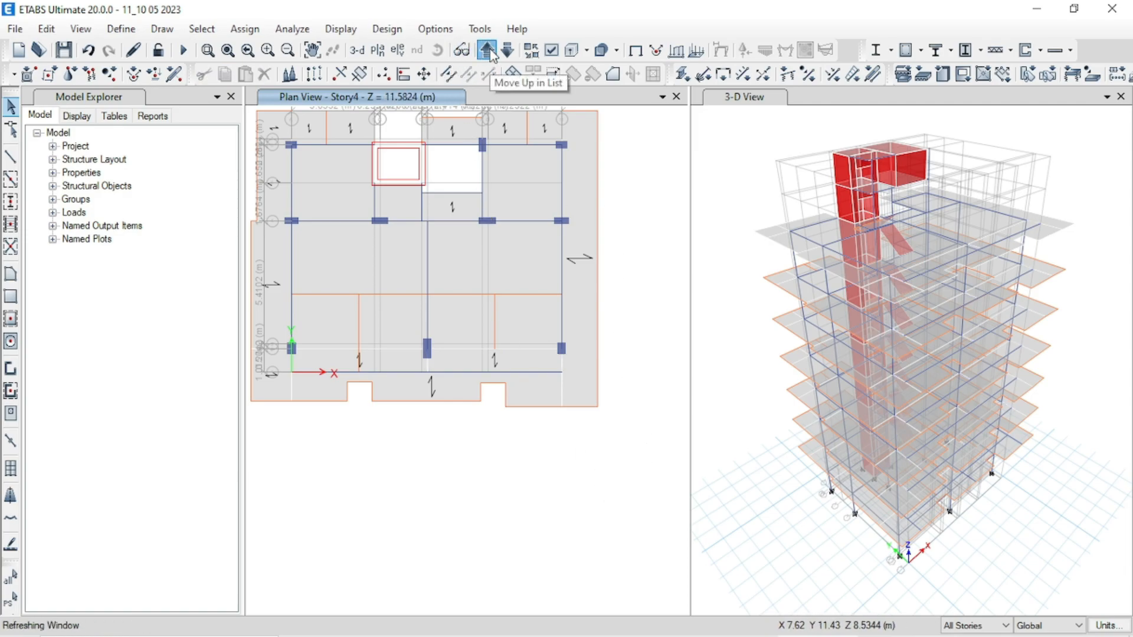
left_click(488, 52)
left_click(489, 52)
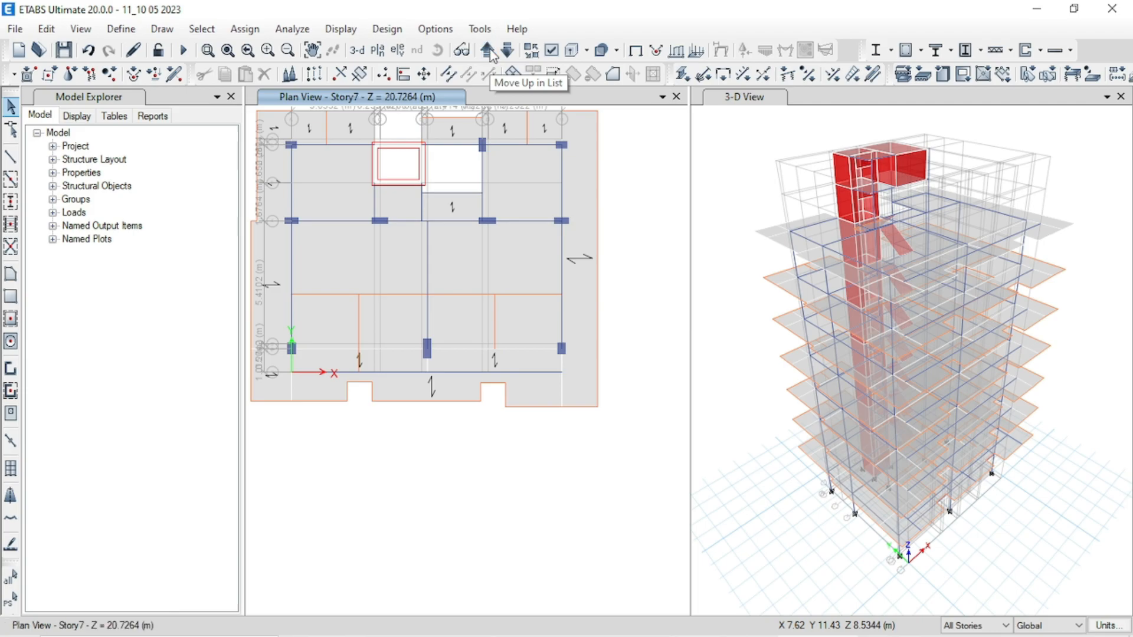
left_click(489, 51)
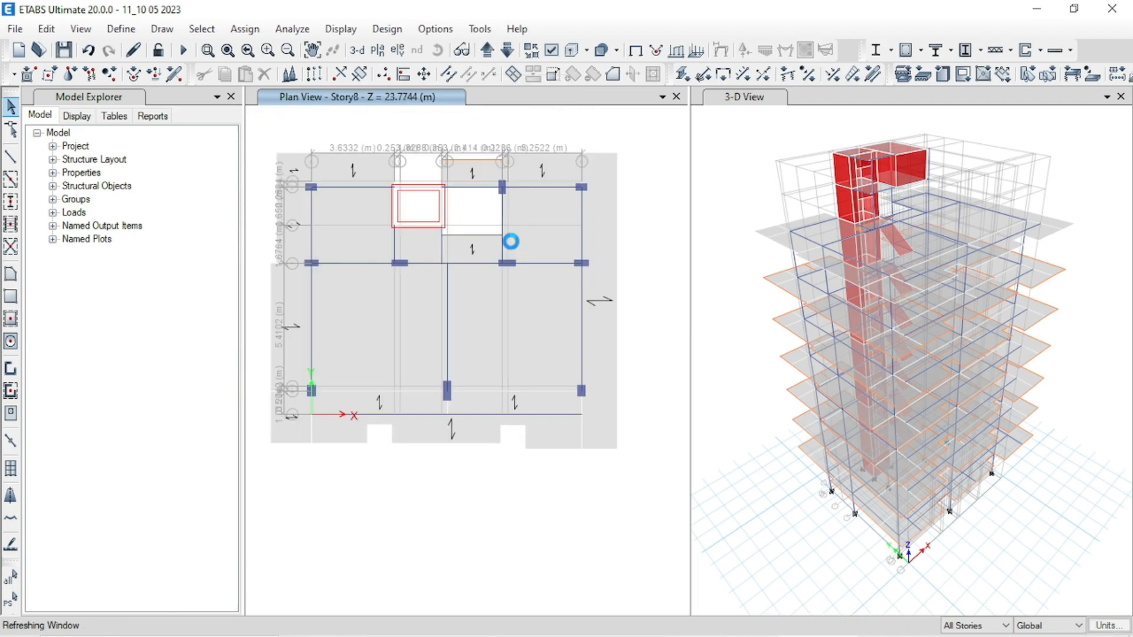
left_click(488, 52)
left_click(487, 52)
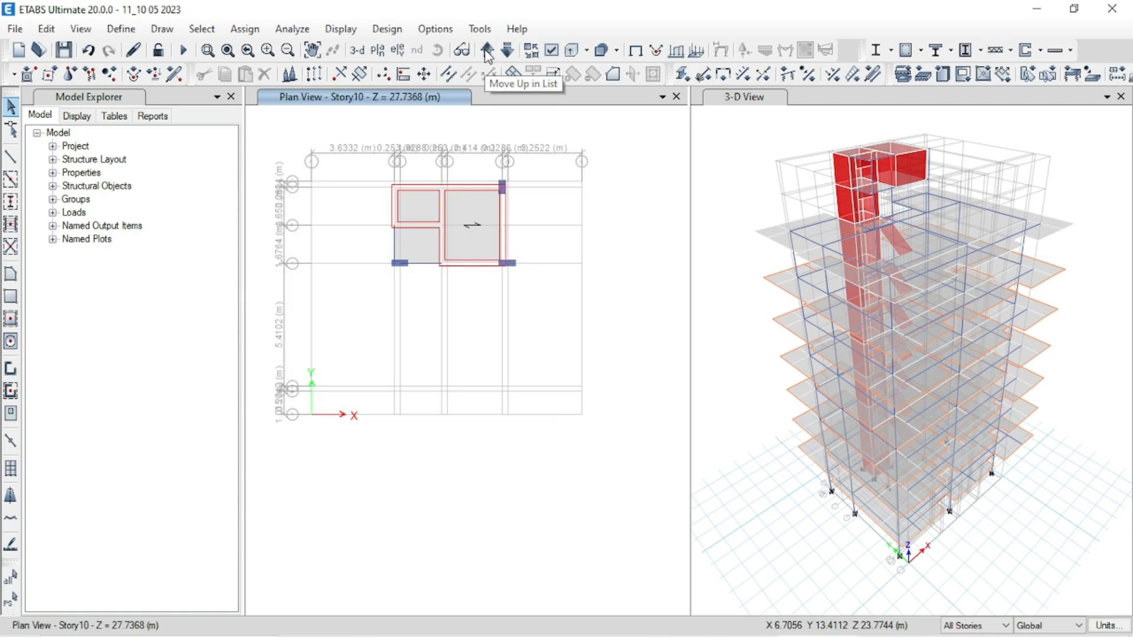
left_click(487, 51)
left_click(487, 52)
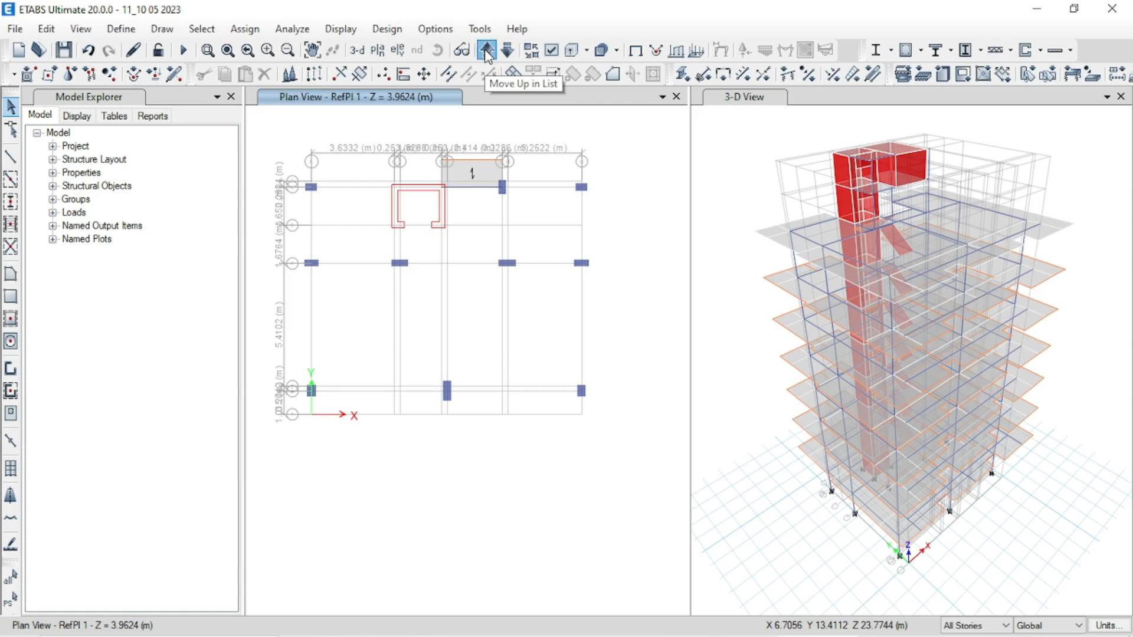
left_click(487, 51)
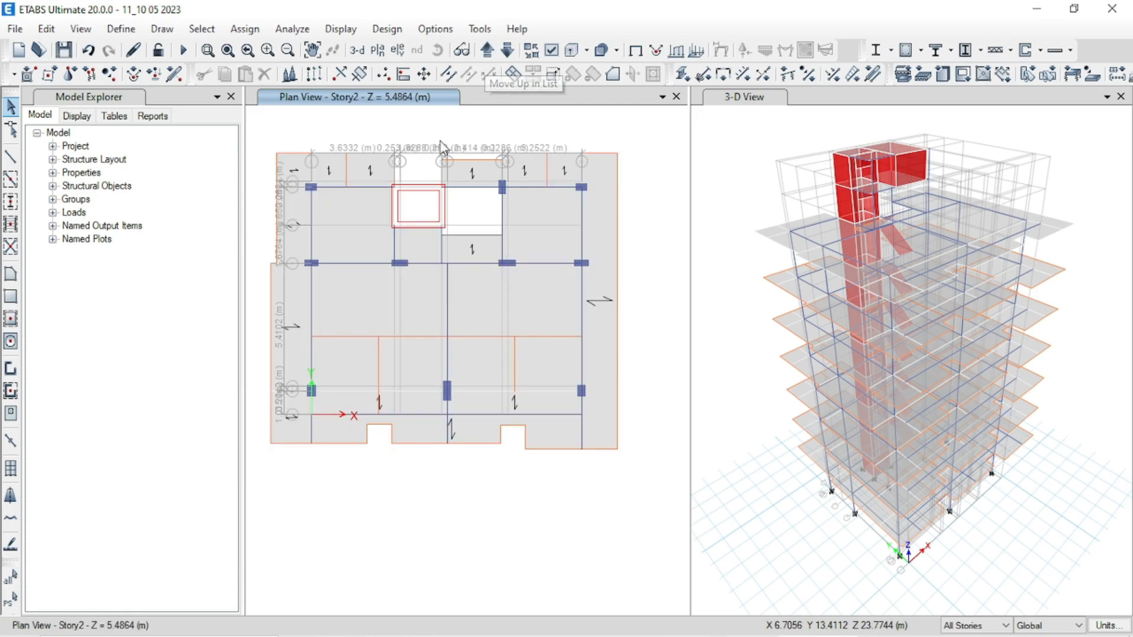
Try to replicate the three extended front beams on Story2 to Story3 through Story8 with editing applied to all stories.
left_click(312, 430)
left_click(448, 431)
left_click(583, 433)
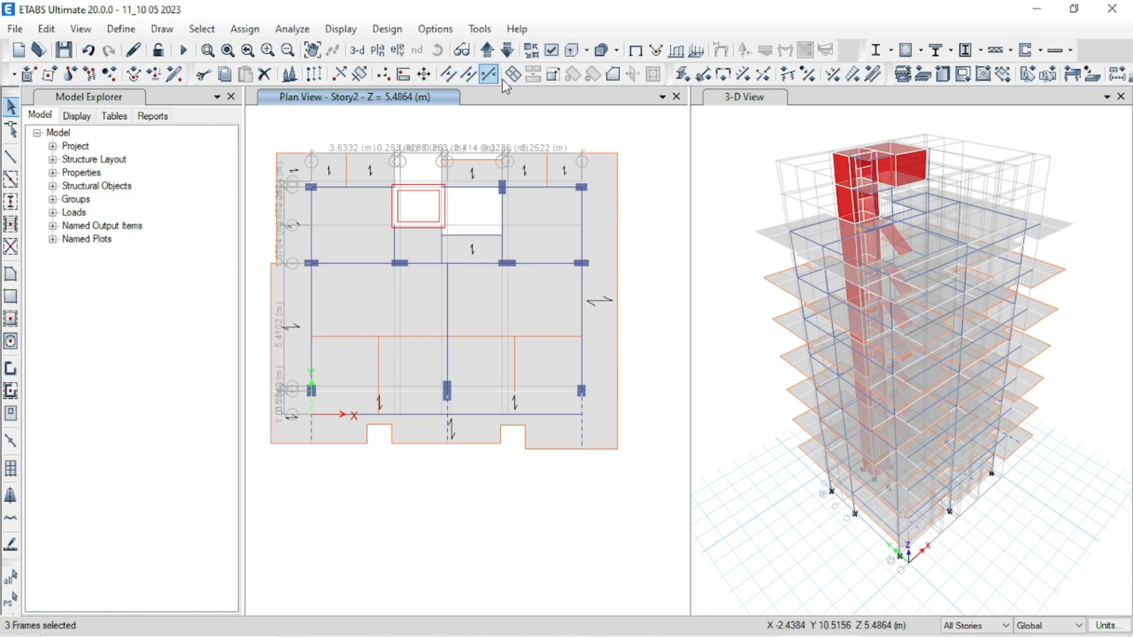
left_click(339, 75)
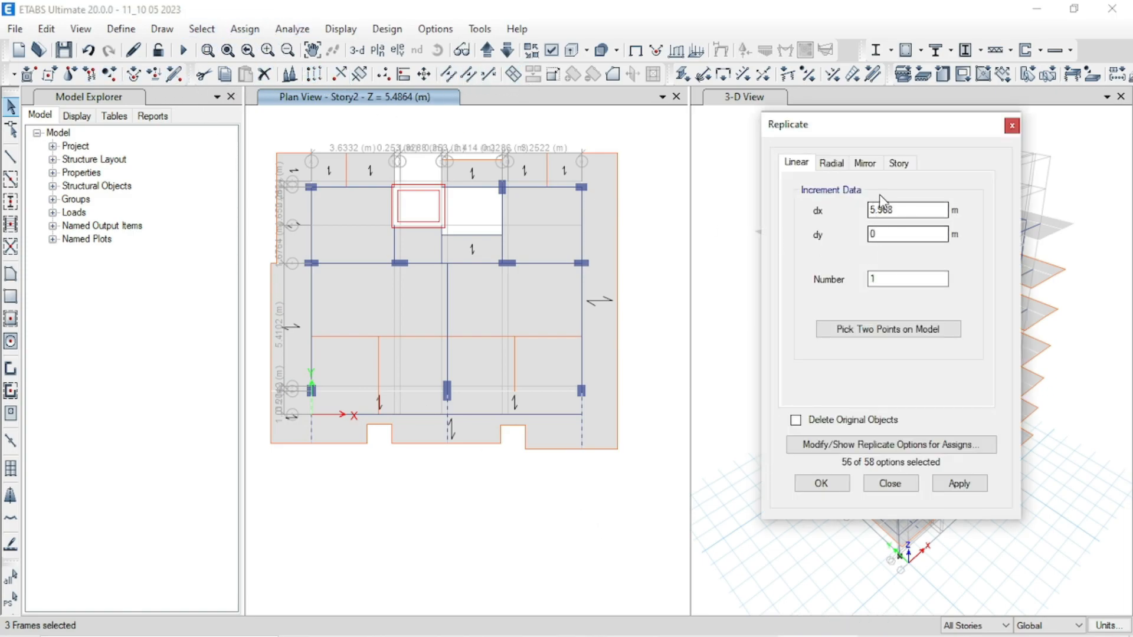
left_click(898, 162)
left_click(832, 290)
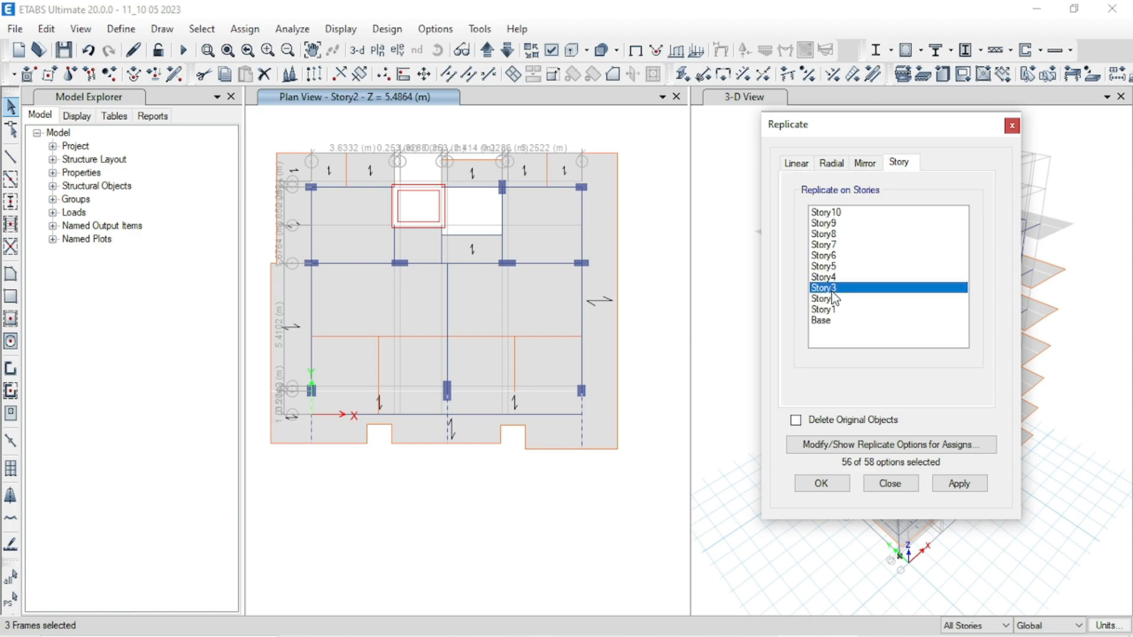
left_click_drag(832, 288, 806, 239)
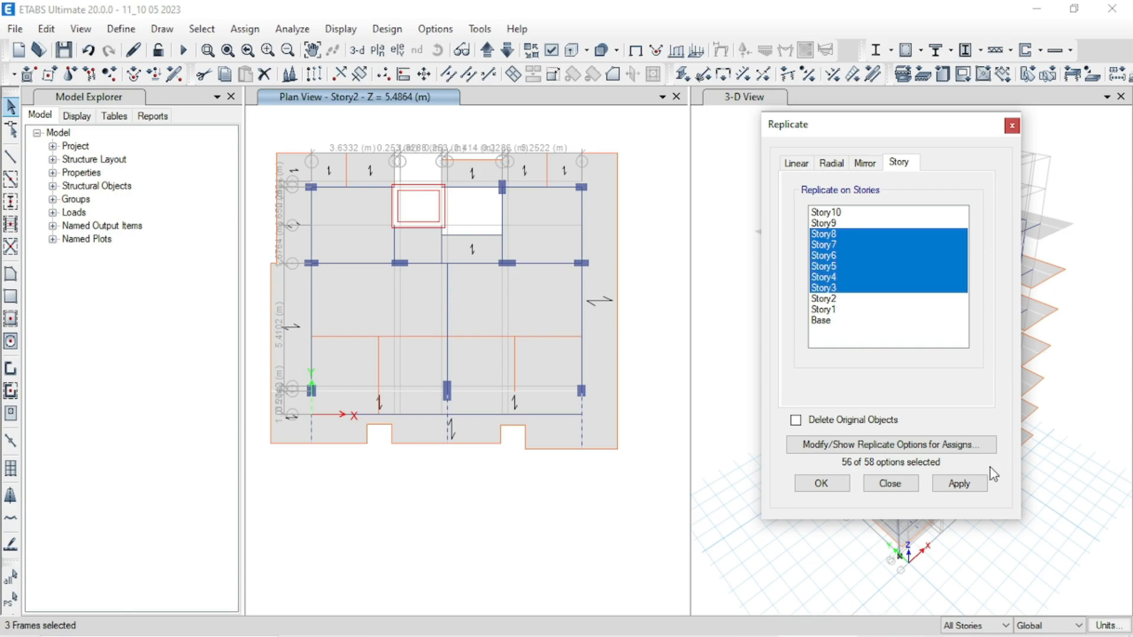
left_click(967, 489)
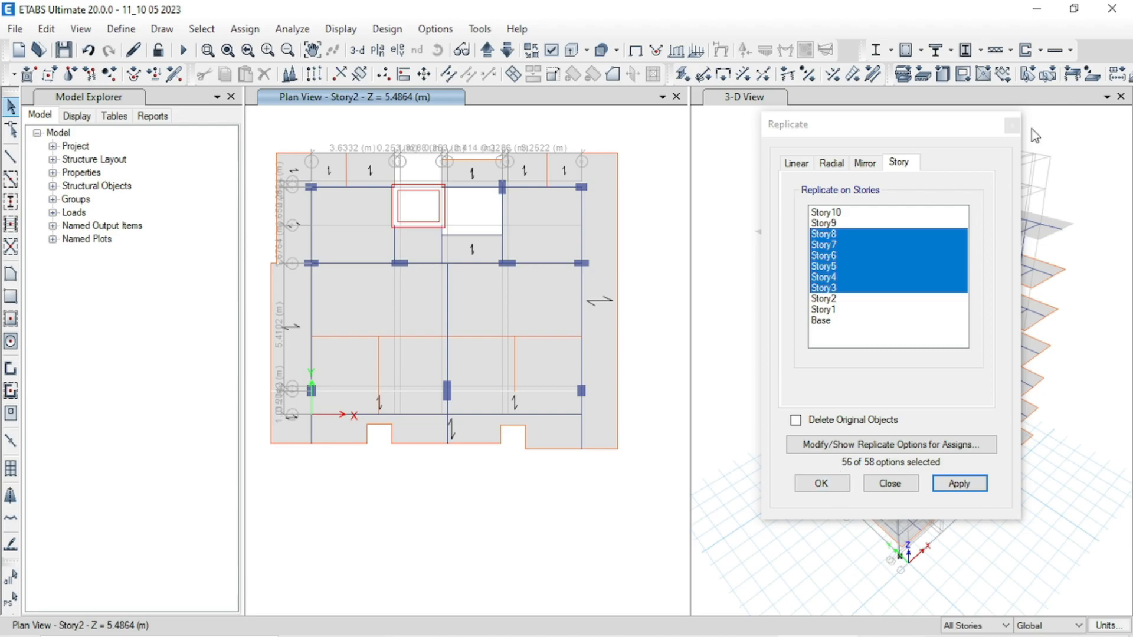
left_click(1012, 126)
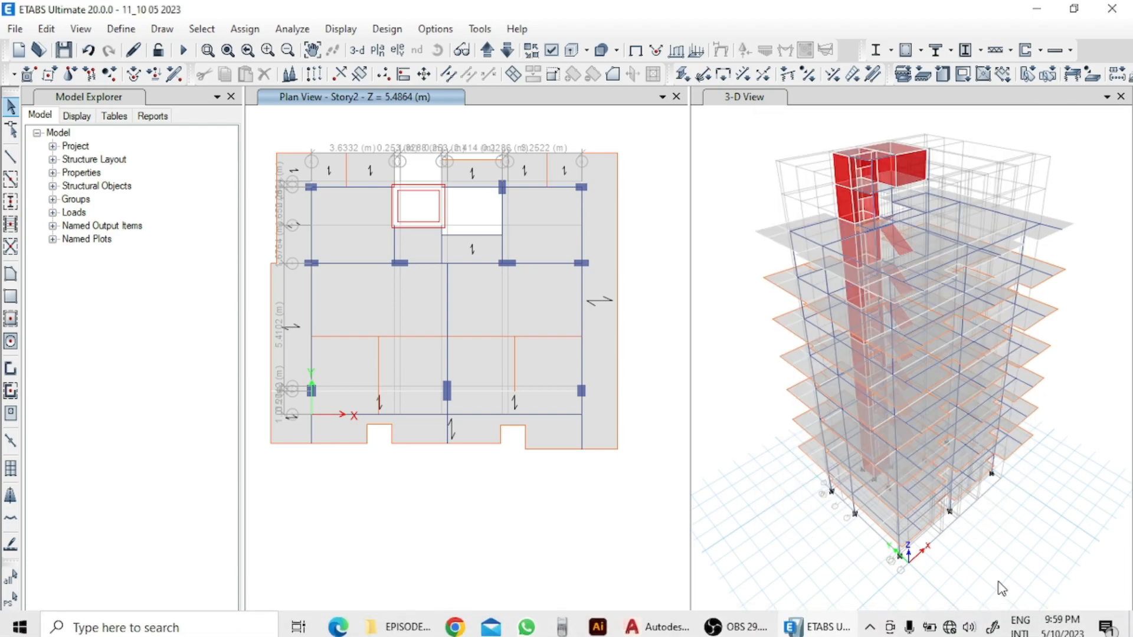
left_click(88, 51)
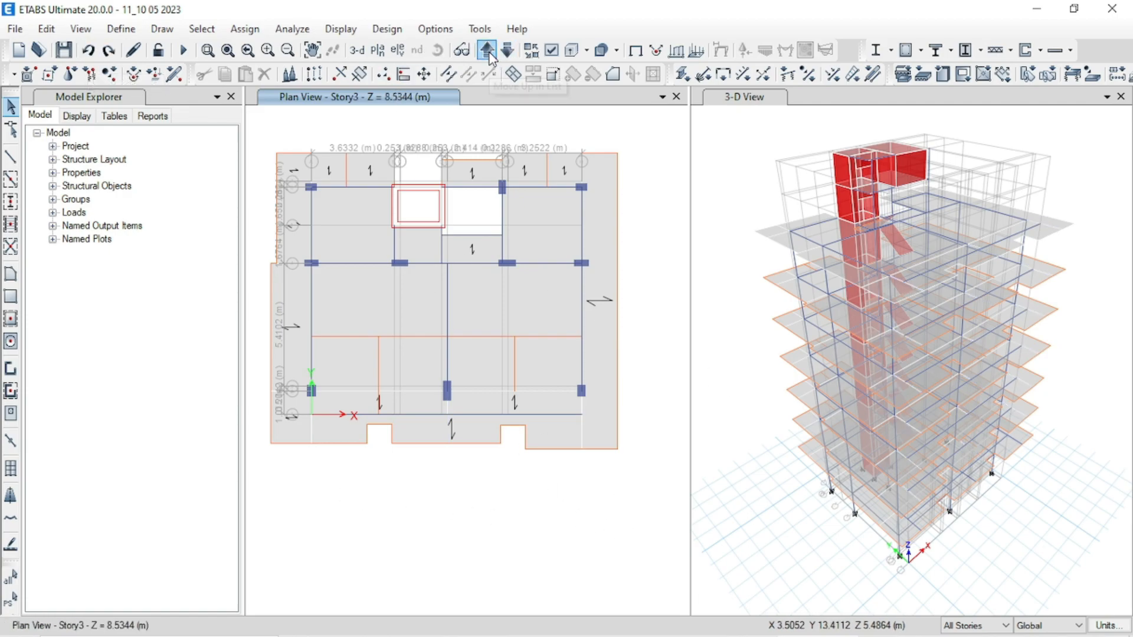
Limit editing to one story and replicate the three extended front beams on Story2 to Story3 through Story8.
left_click(997, 625)
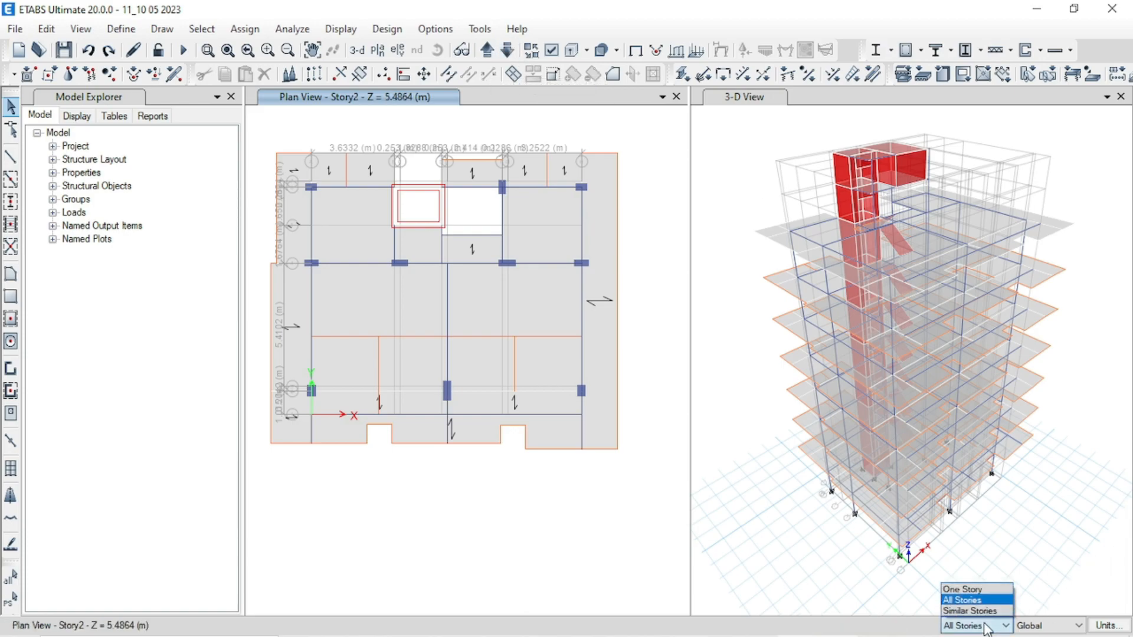
left_click(979, 587)
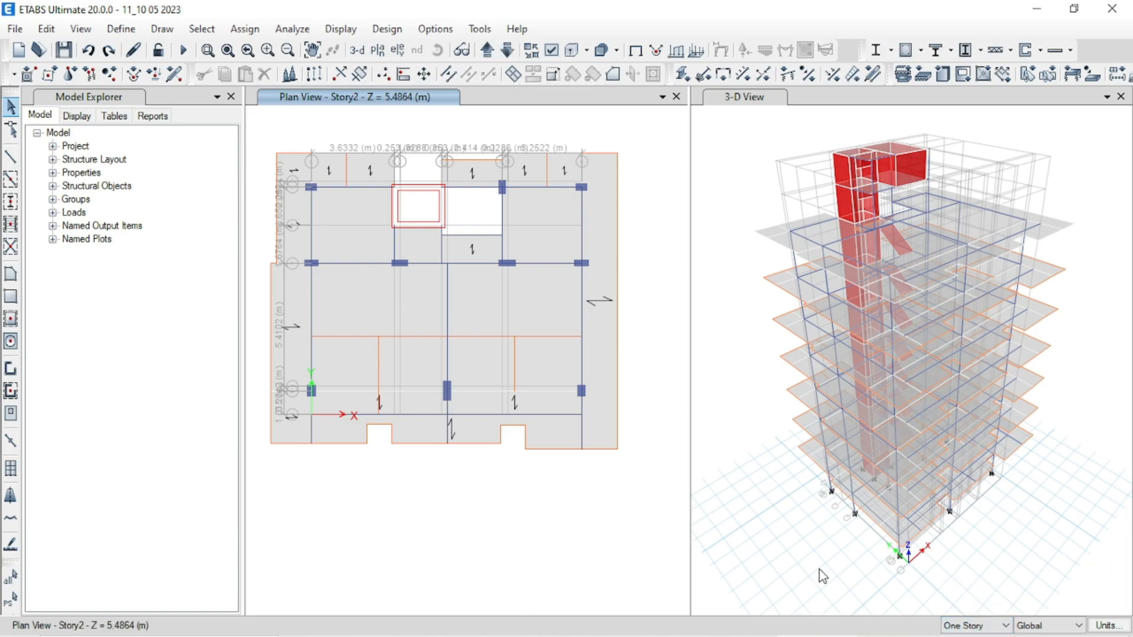
left_click(313, 436)
left_click(450, 431)
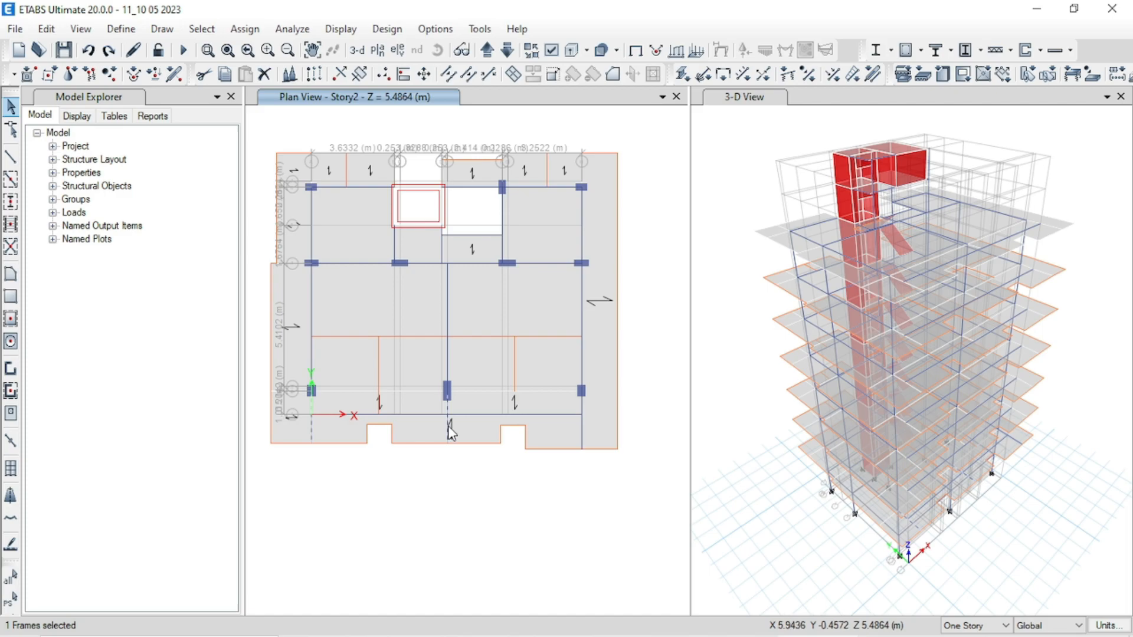
left_click(583, 436)
left_click(314, 75)
left_click(903, 164)
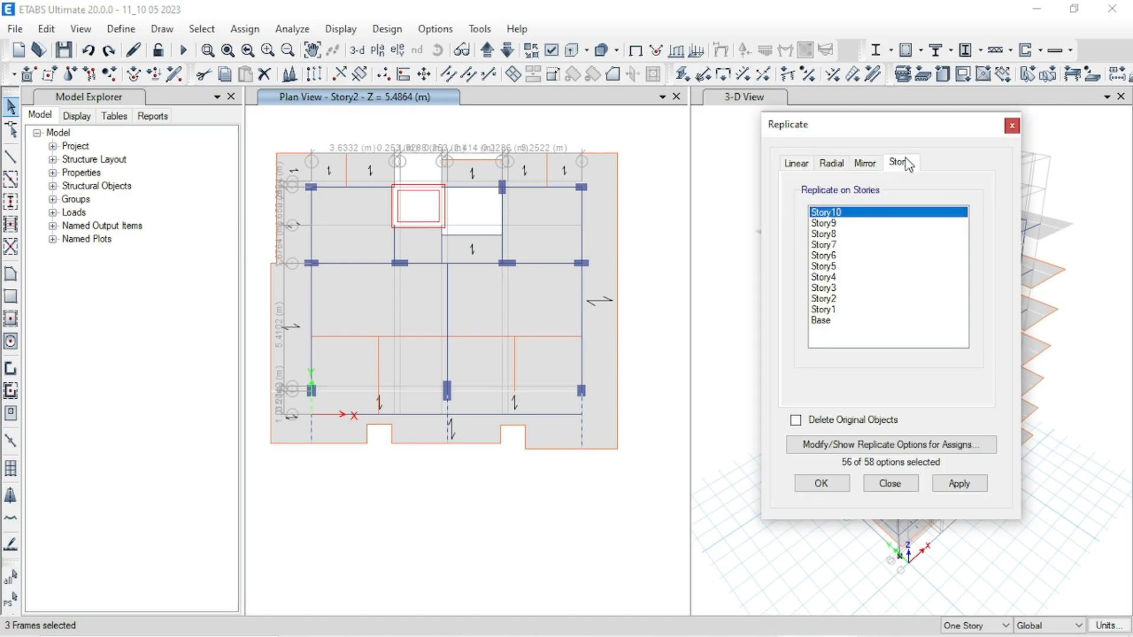
left_click_drag(833, 290, 830, 232)
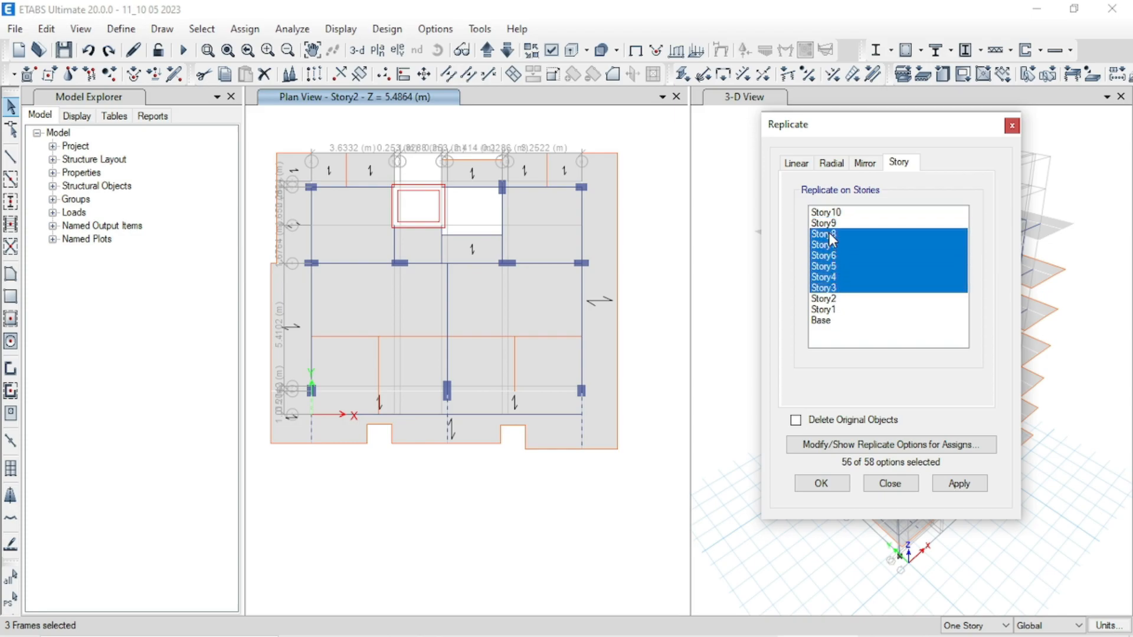
left_click(963, 484)
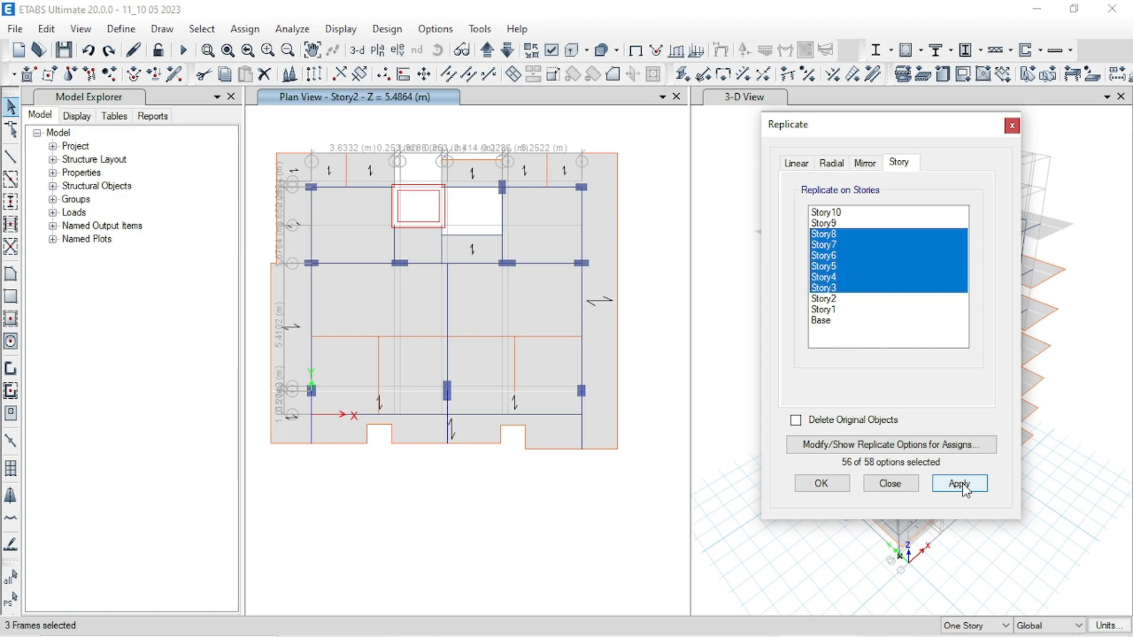
left_click(819, 484)
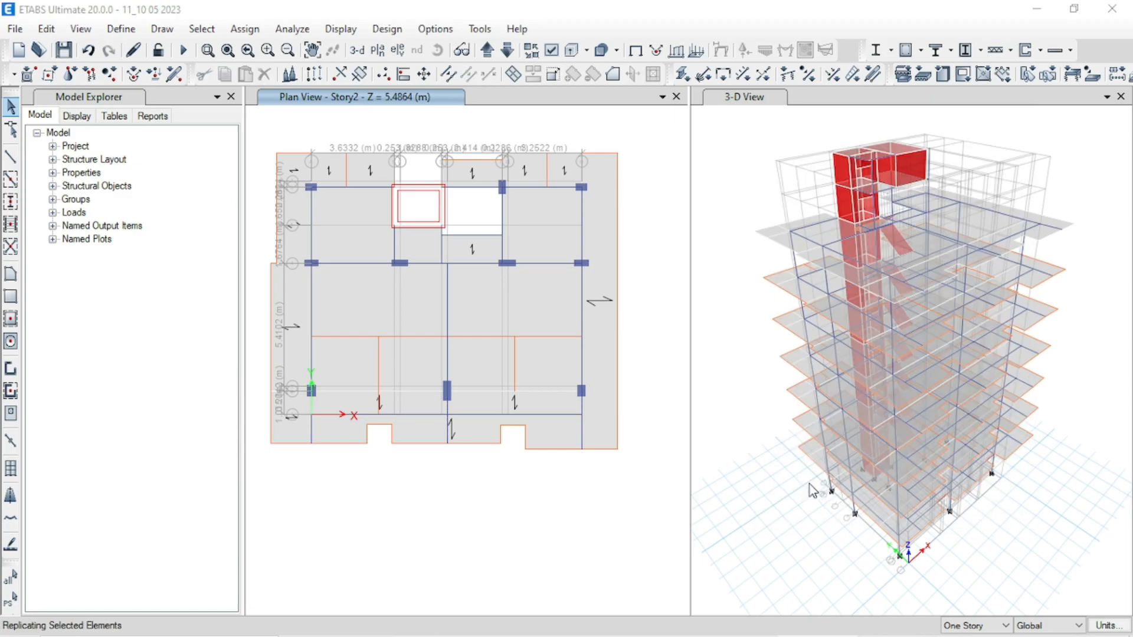
Check the replicated front beams in the plans from Story3 up to Story8, inspecting a corner beam's properties.
left_click(488, 59)
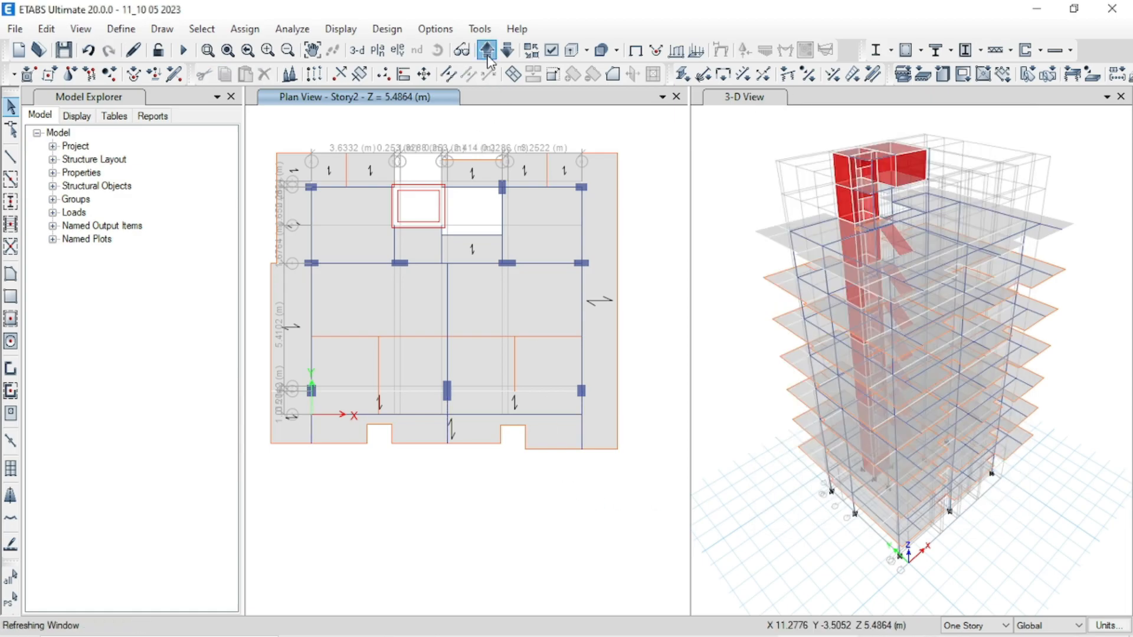
left_click(487, 59)
left_click(310, 427)
right_click(311, 427)
left_click(720, 42)
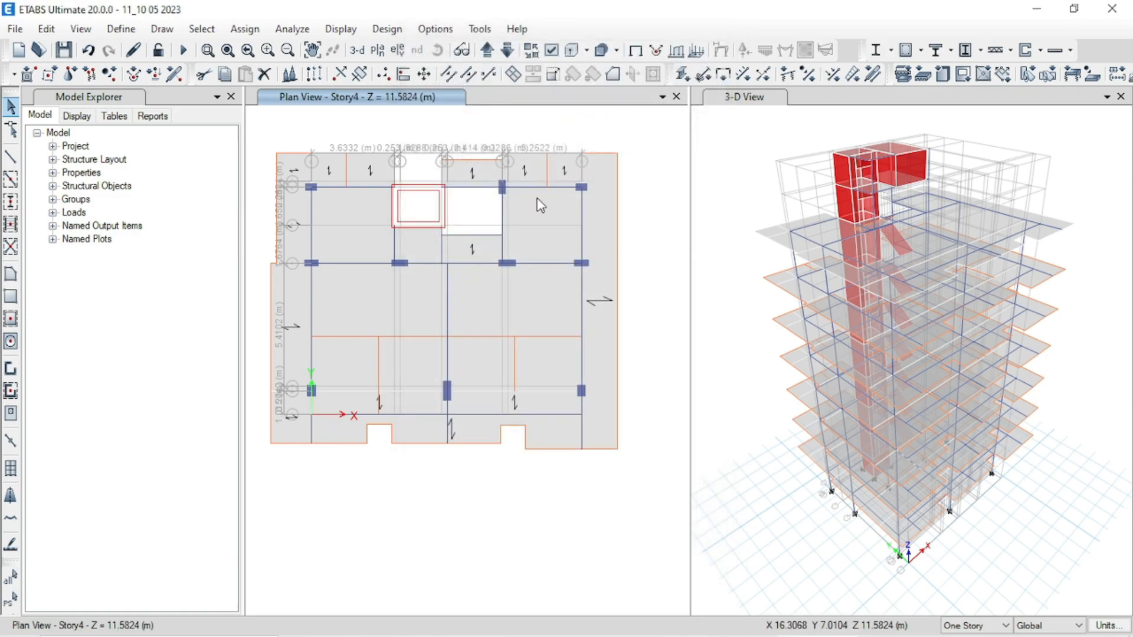
left_click(487, 52)
left_click(487, 52)
left_click(487, 52)
left_click(487, 52)
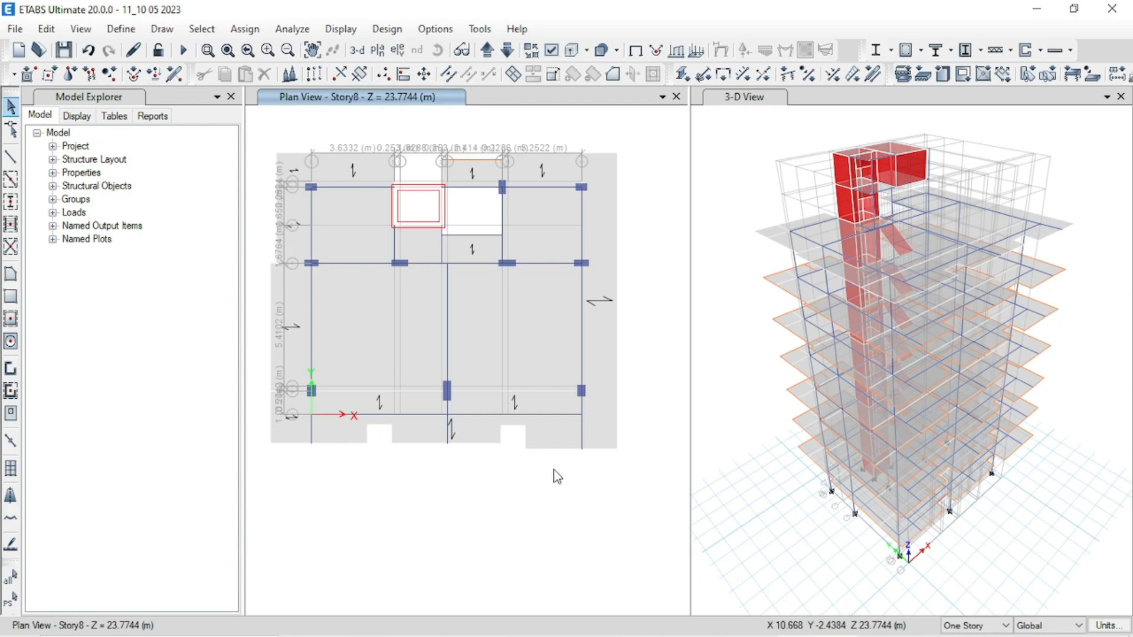
Divide the two outer front beams on Story8 where they meet the front cross beam, breaking at intersections with selected frames and joints.
scroll(575, 451, "up", 3)
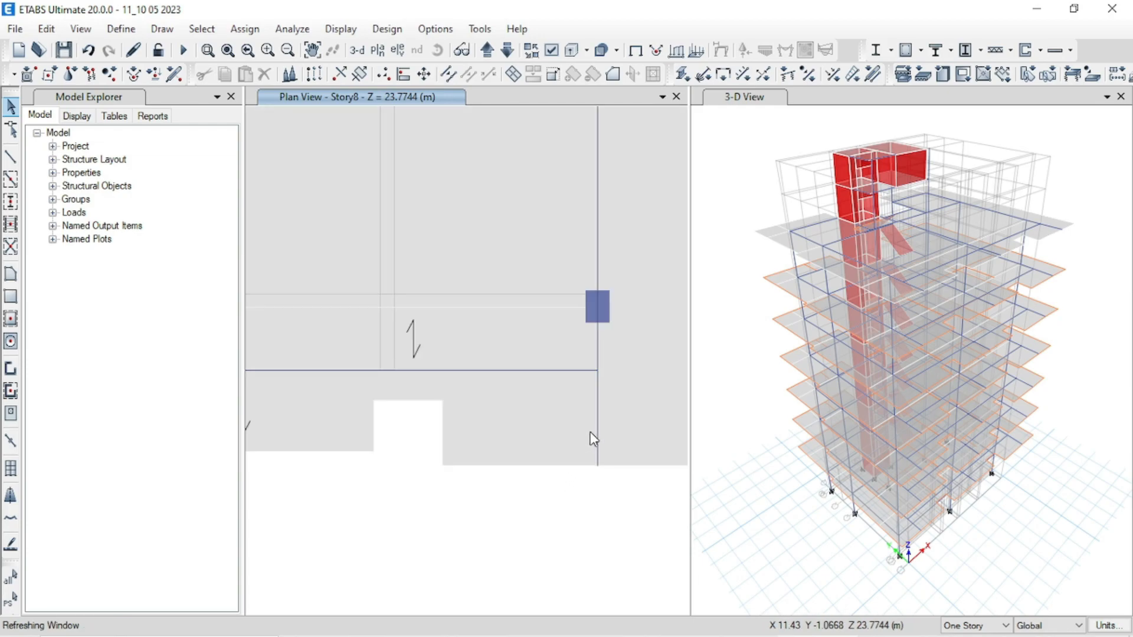
left_click(597, 406)
scroll(602, 445, "down", 3)
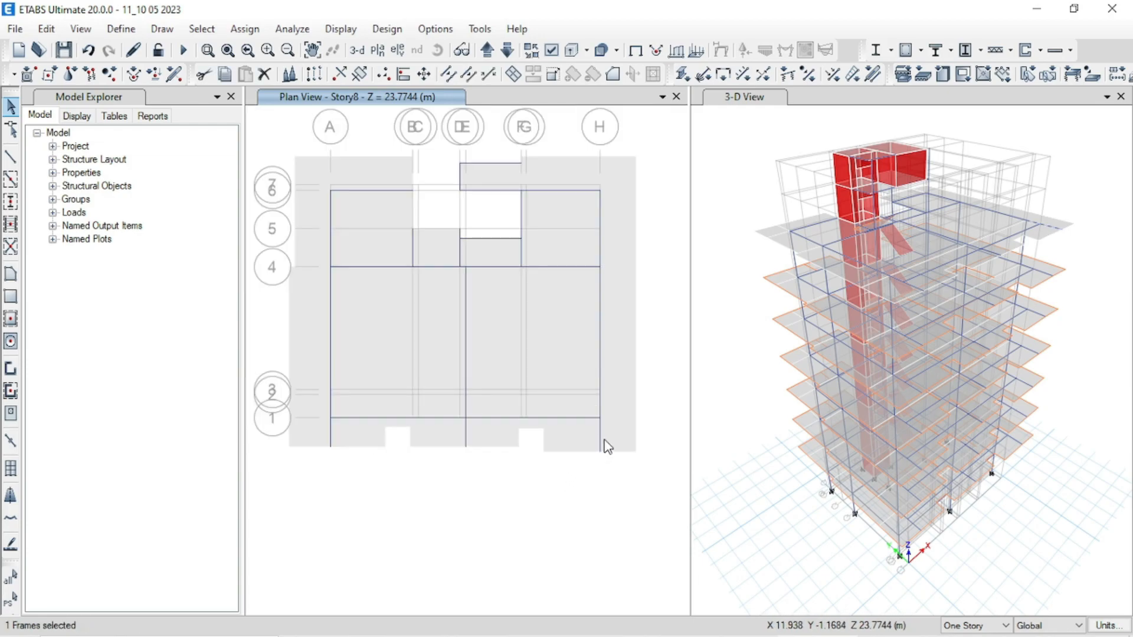
scroll(585, 450, "up", 3)
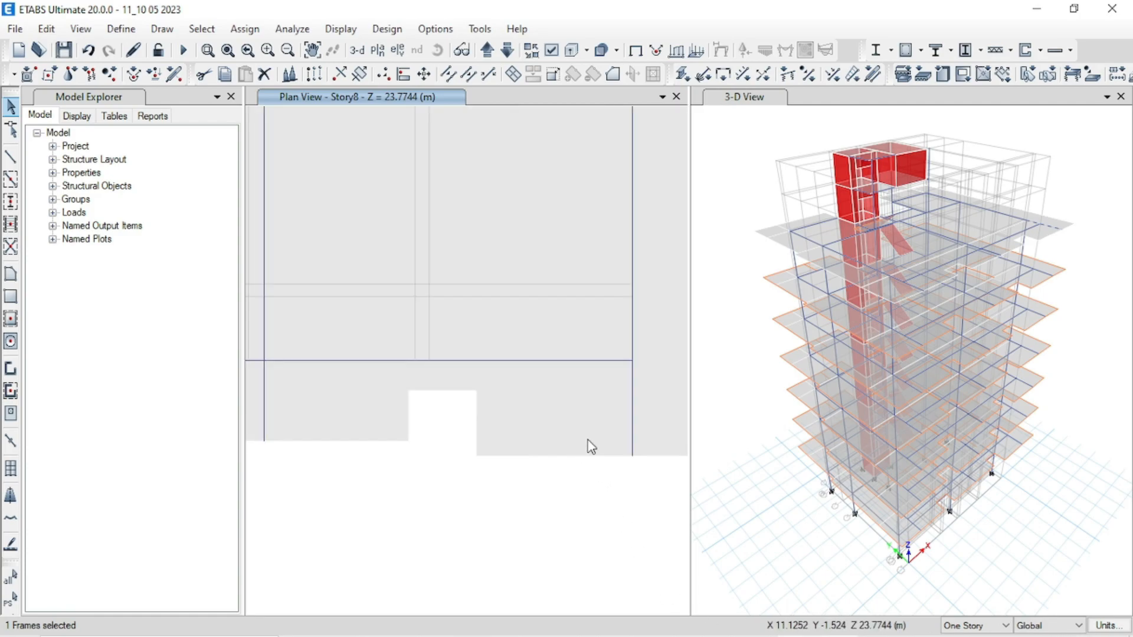
scroll(609, 395, "down", 3)
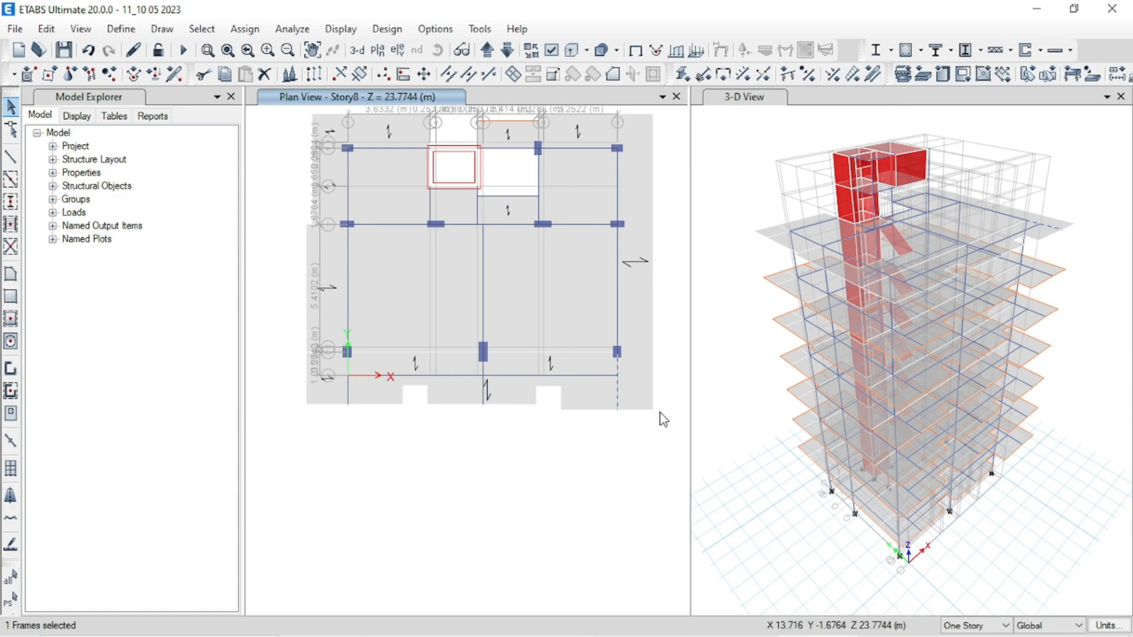
scroll(625, 388, "up", 3)
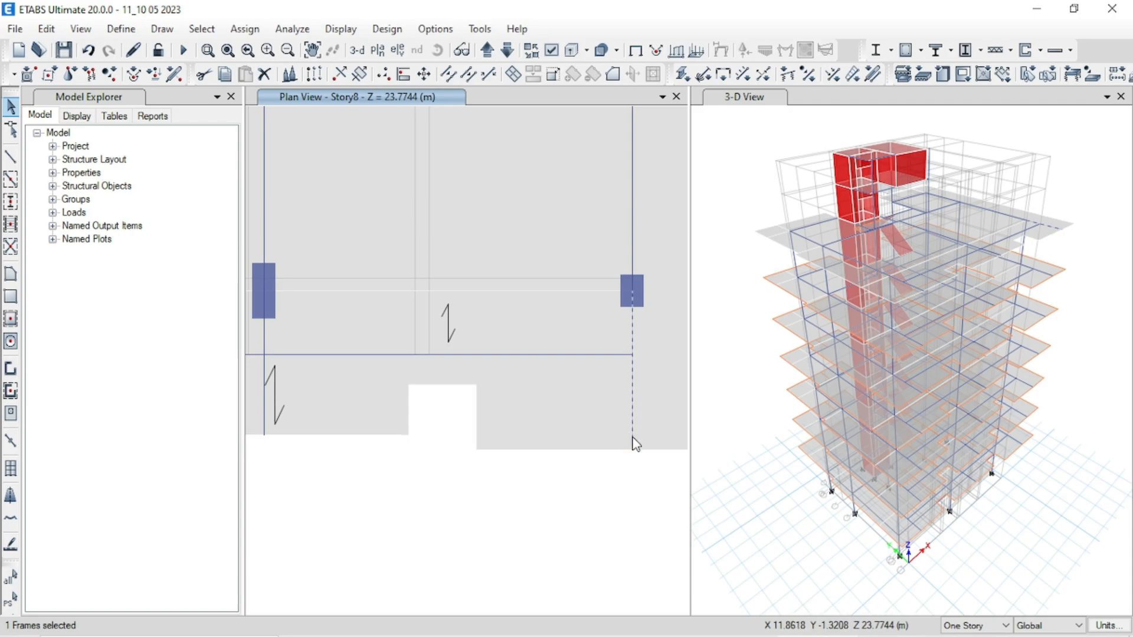
scroll(632, 402, "down", 3)
scroll(637, 423, "up", 3)
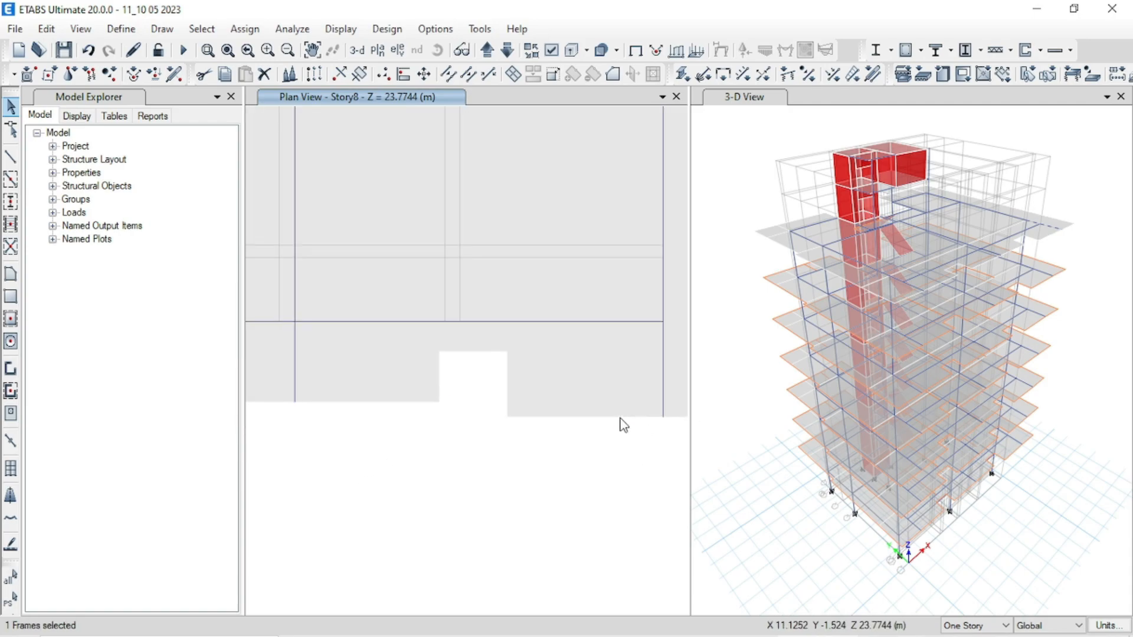
scroll(509, 390, "down", 3)
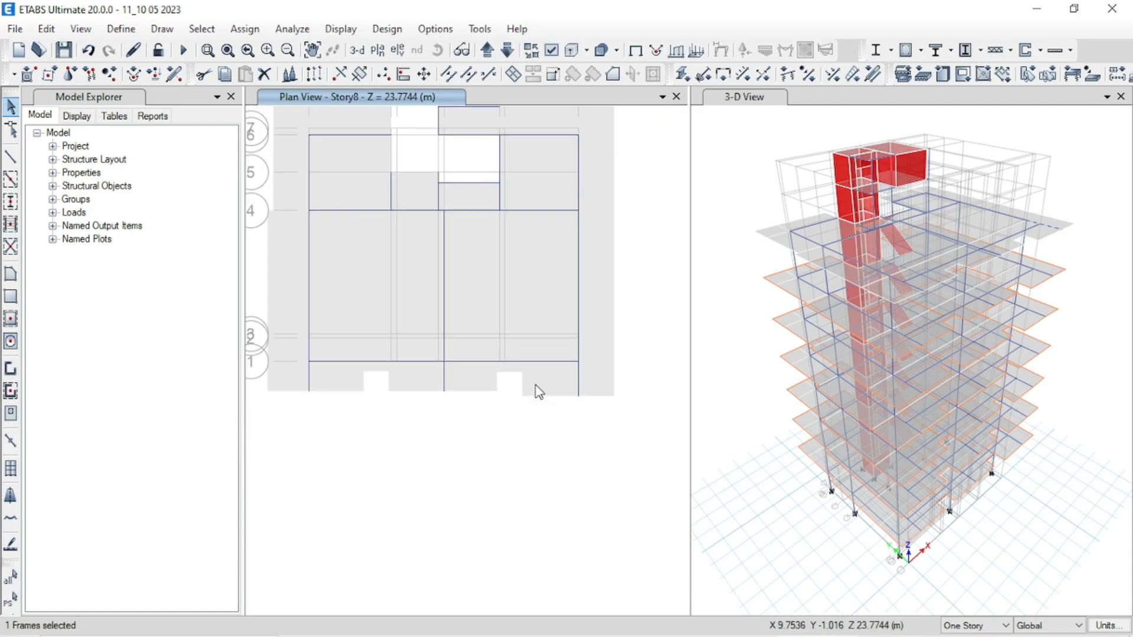
left_click(580, 362)
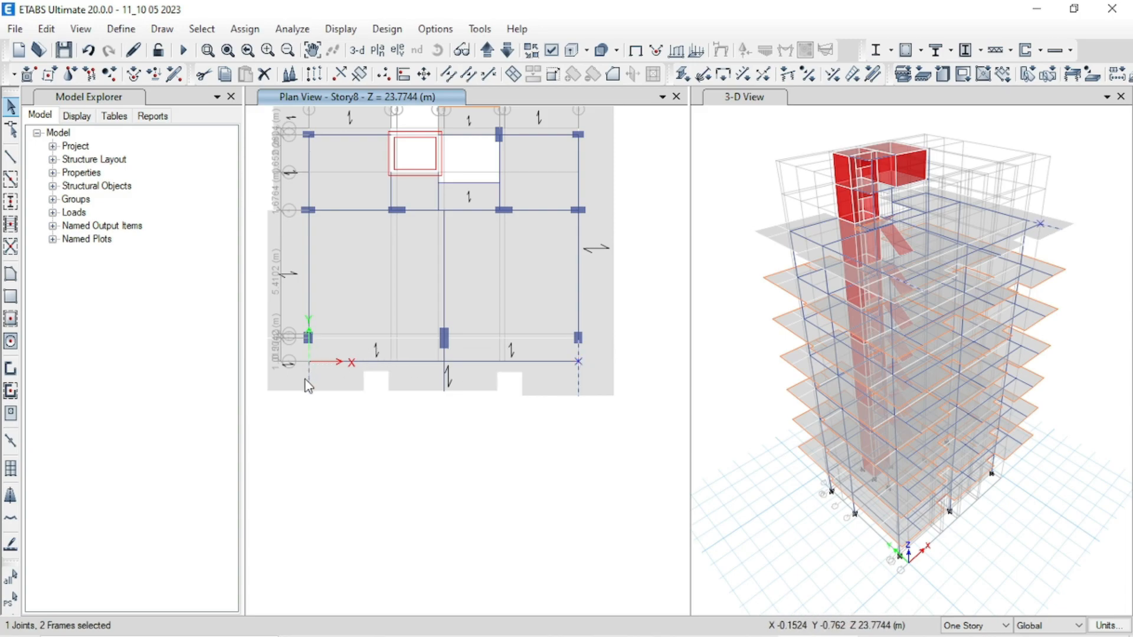
left_click(309, 362)
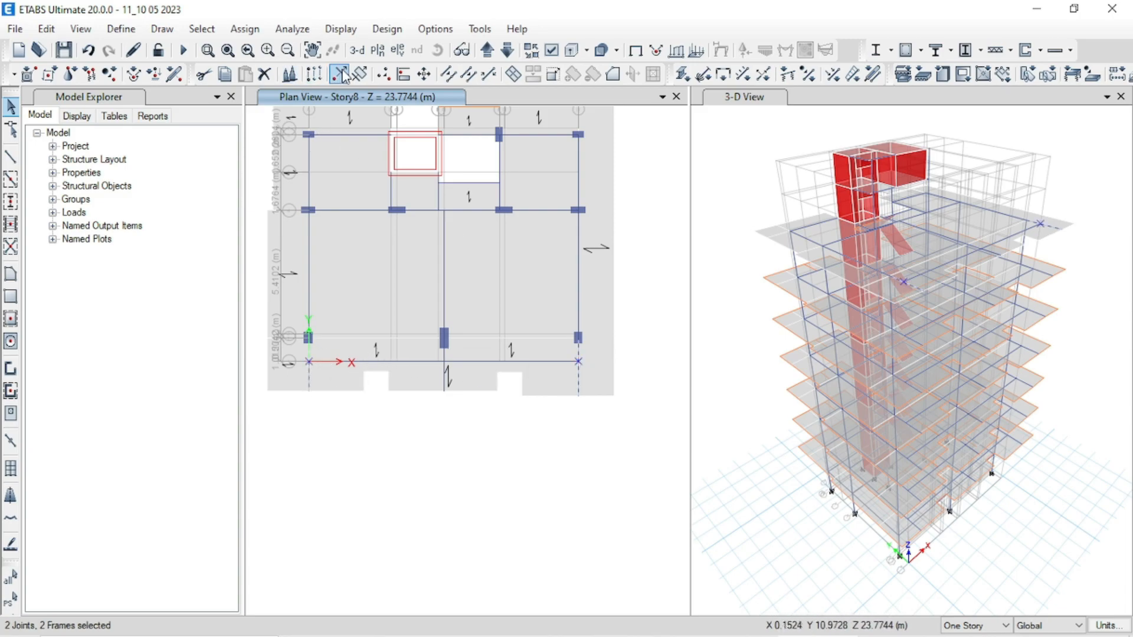
left_click(449, 74)
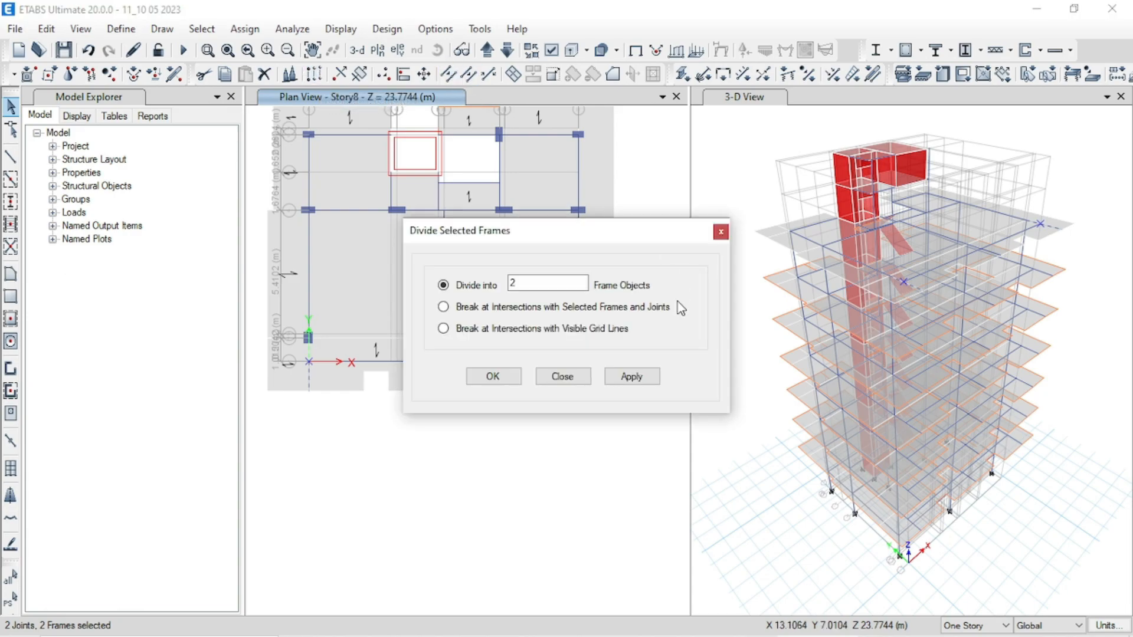
left_click(515, 307)
left_click(643, 376)
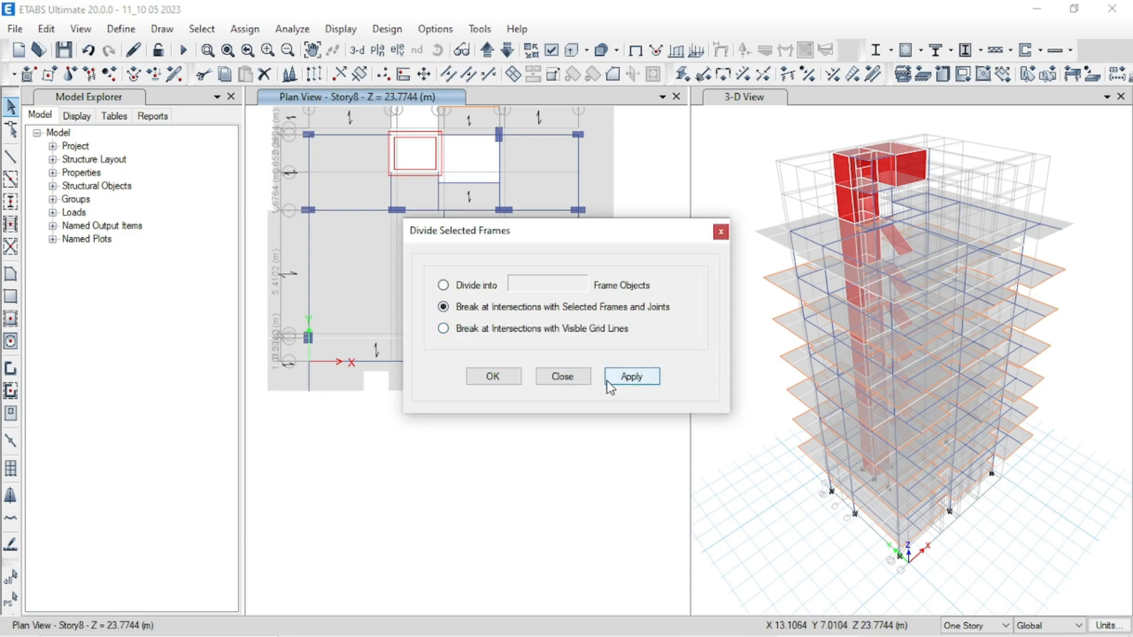
left_click(501, 370)
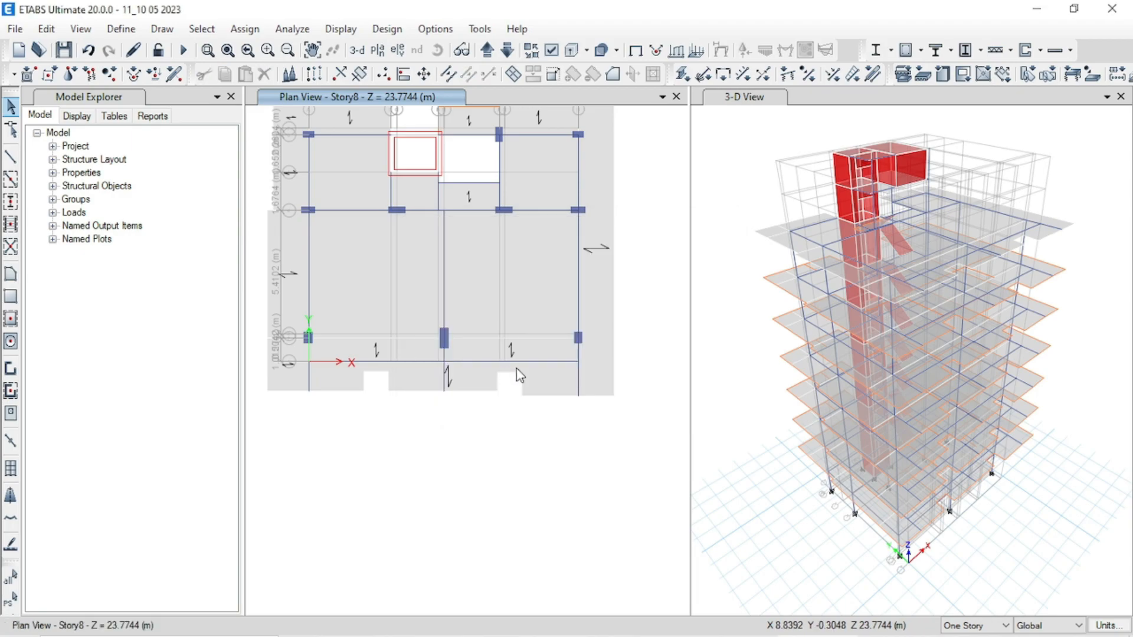
Select the two short outer front beams on Story8 and start a distributed frame load assignment with load pattern WL.
left_click(578, 355)
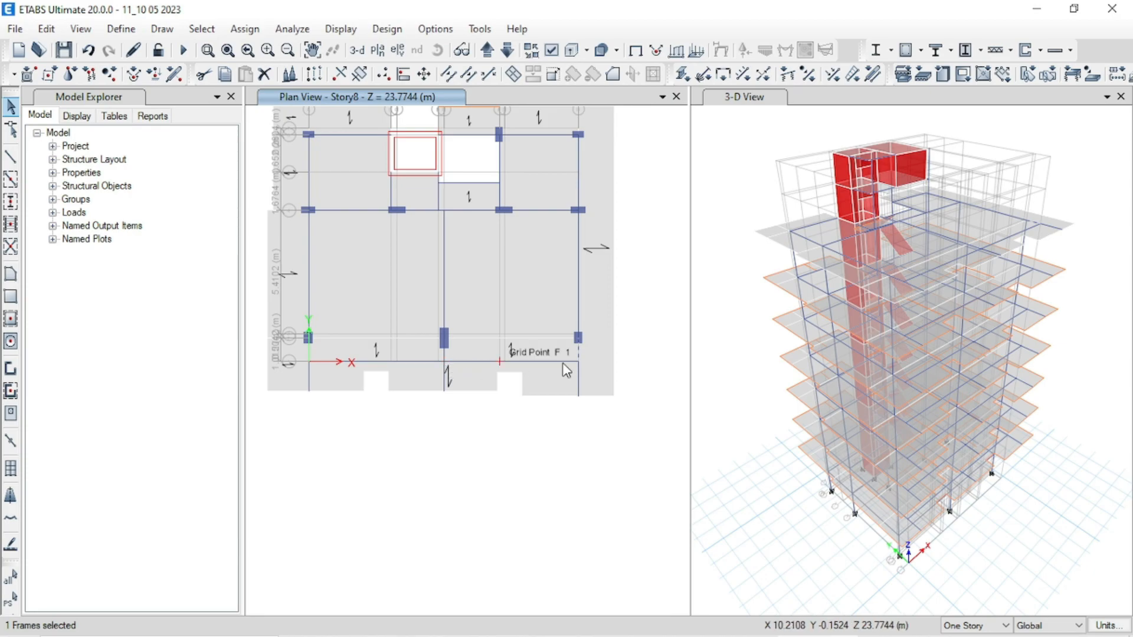
left_click(307, 351)
left_click(247, 29)
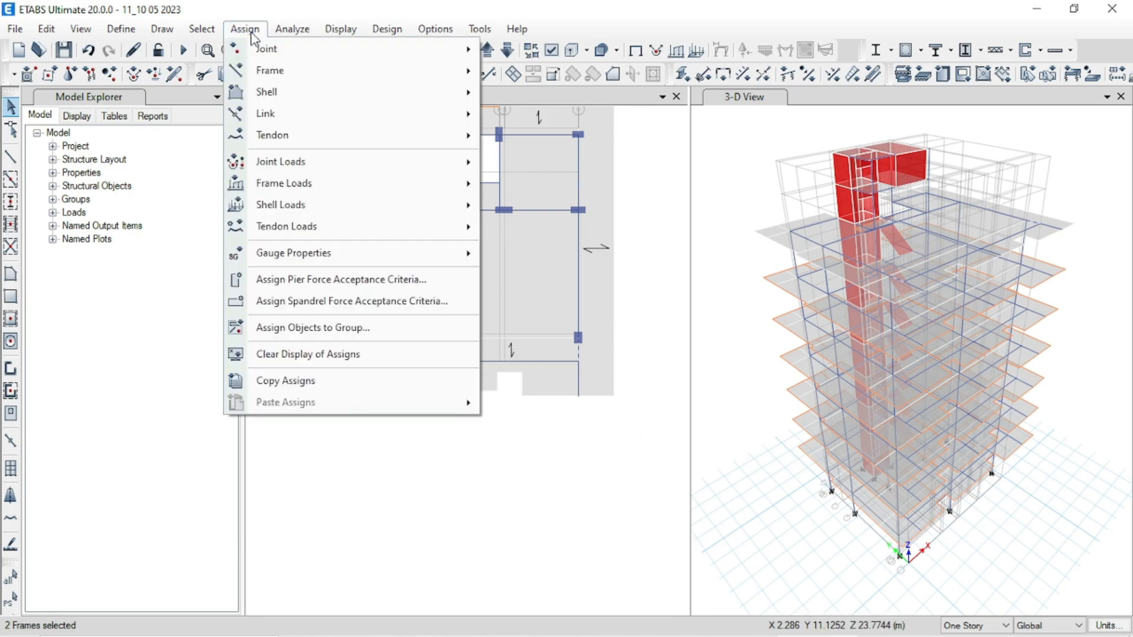
mouse_move(269, 75)
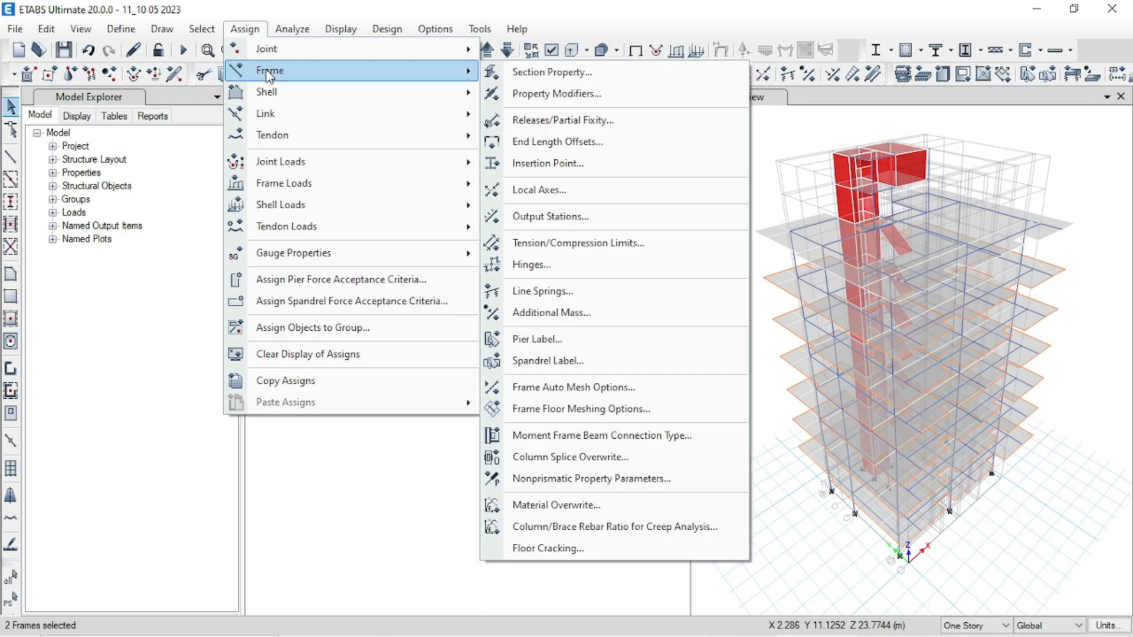
mouse_move(289, 194)
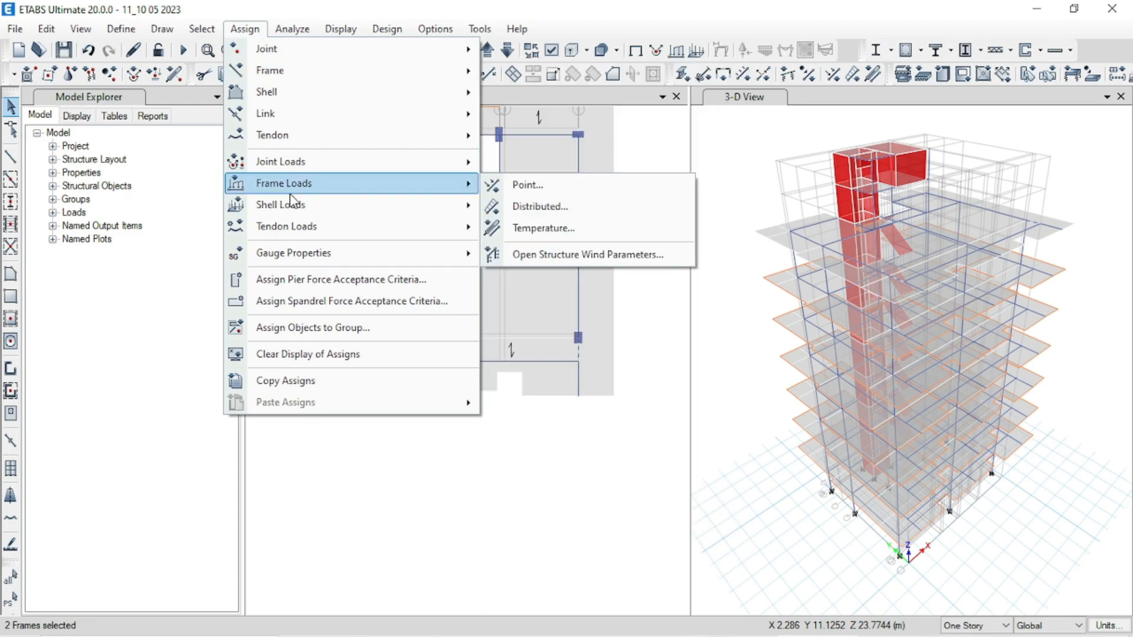
left_click(692, 203)
left_click(885, 173)
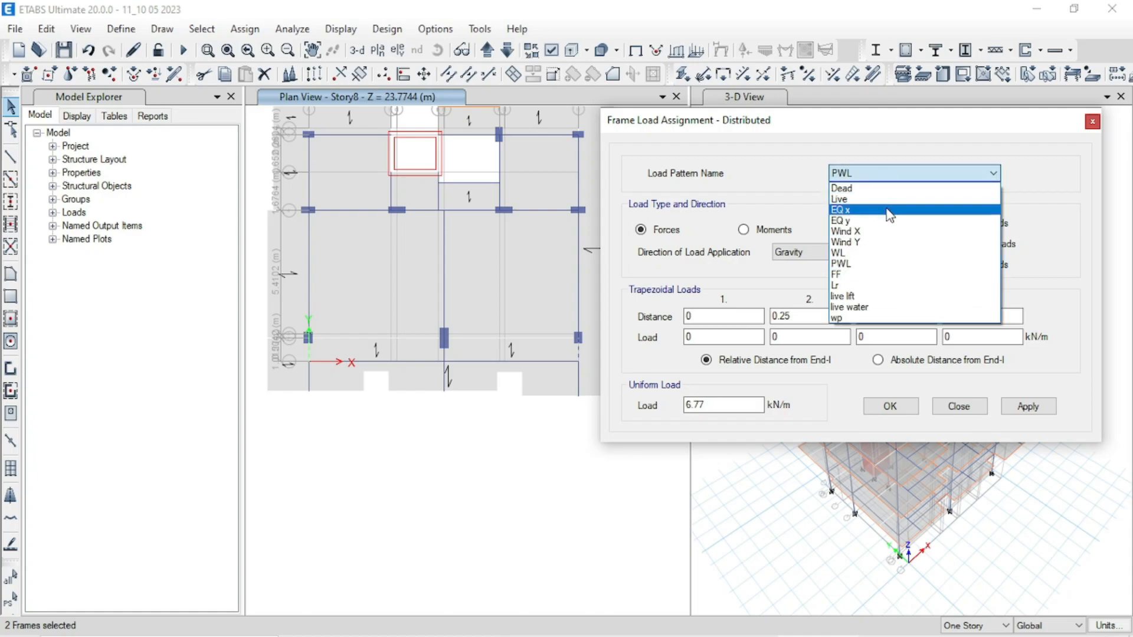
left_click(850, 253)
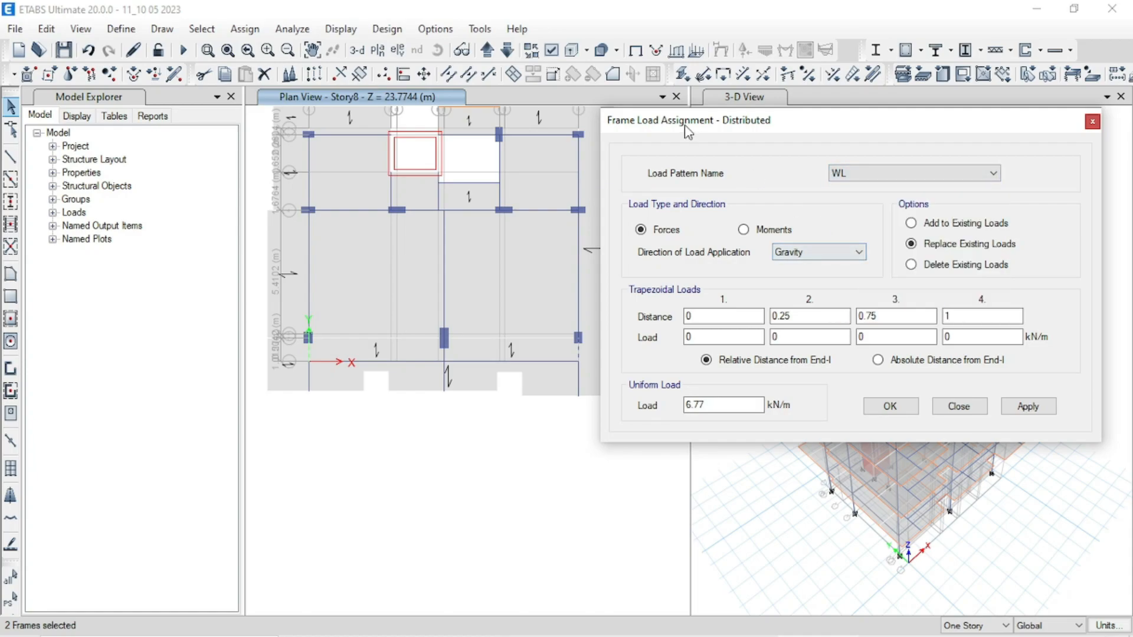
left_click_drag(688, 131, 902, 106)
Check the loads on the long Story8 beams along grid H, the middle line and grid A.
left_click(578, 258)
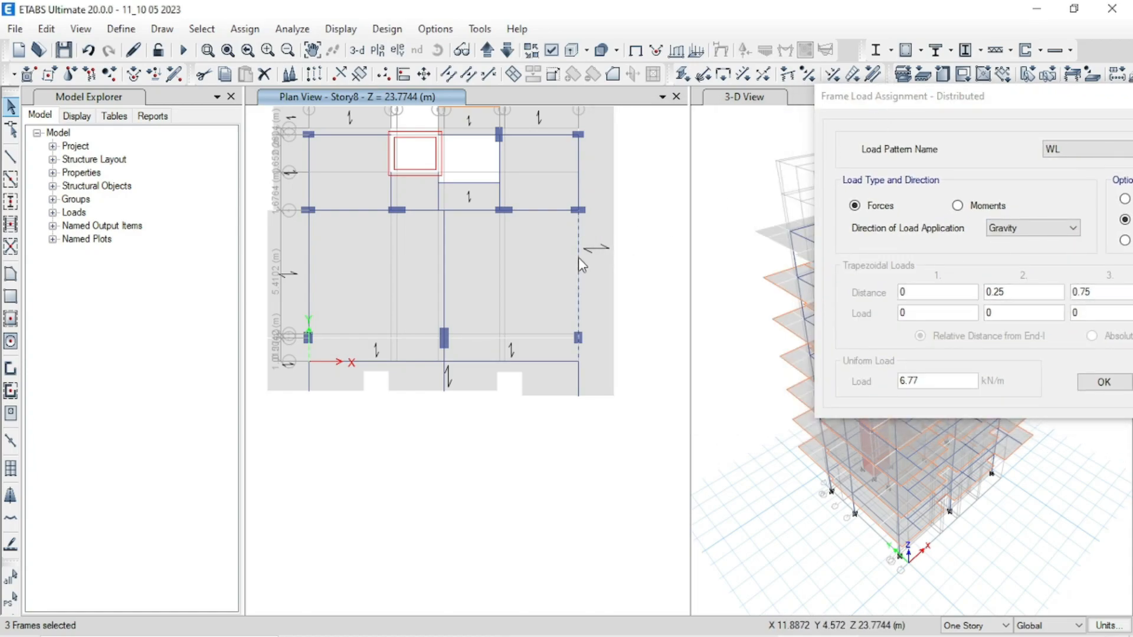
right_click(578, 257)
key("Escape")
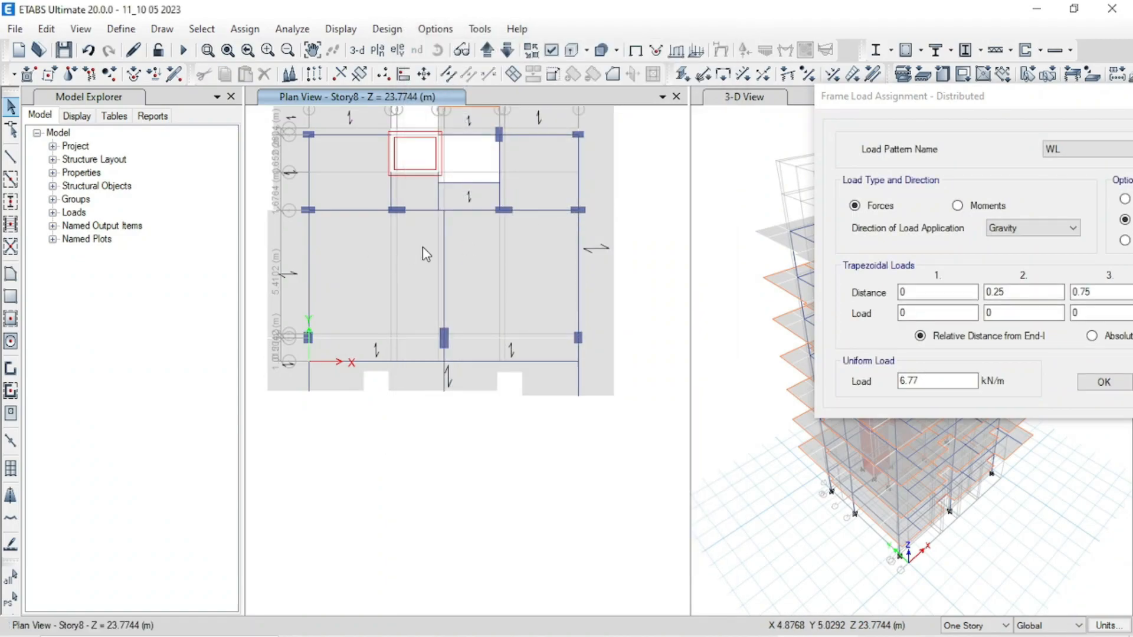
right_click(444, 256)
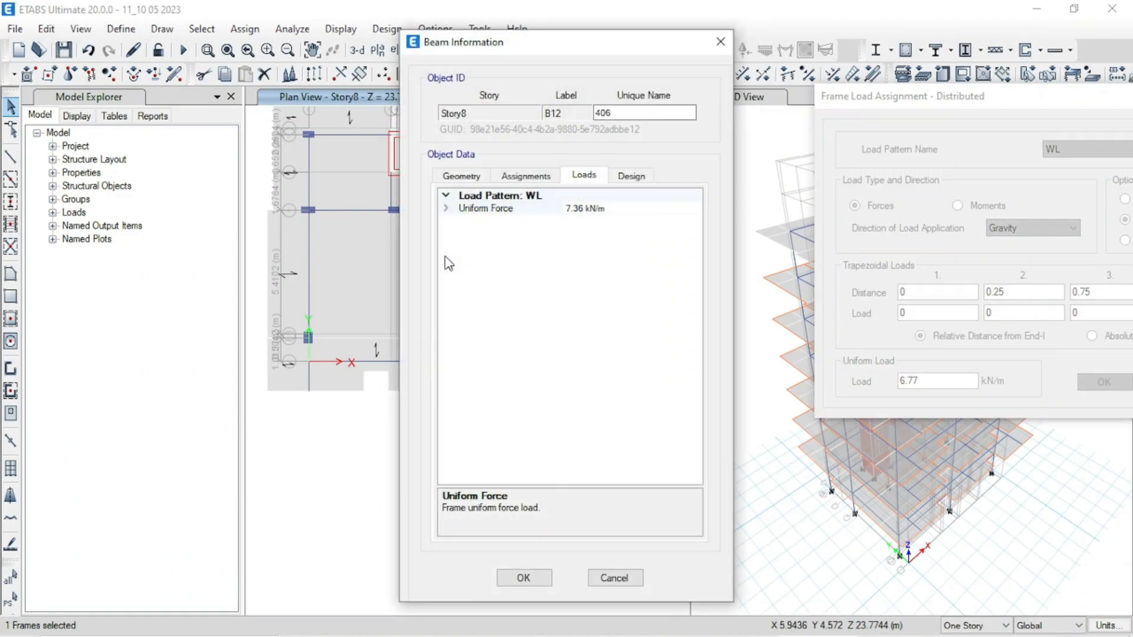
key("Escape")
right_click(309, 258)
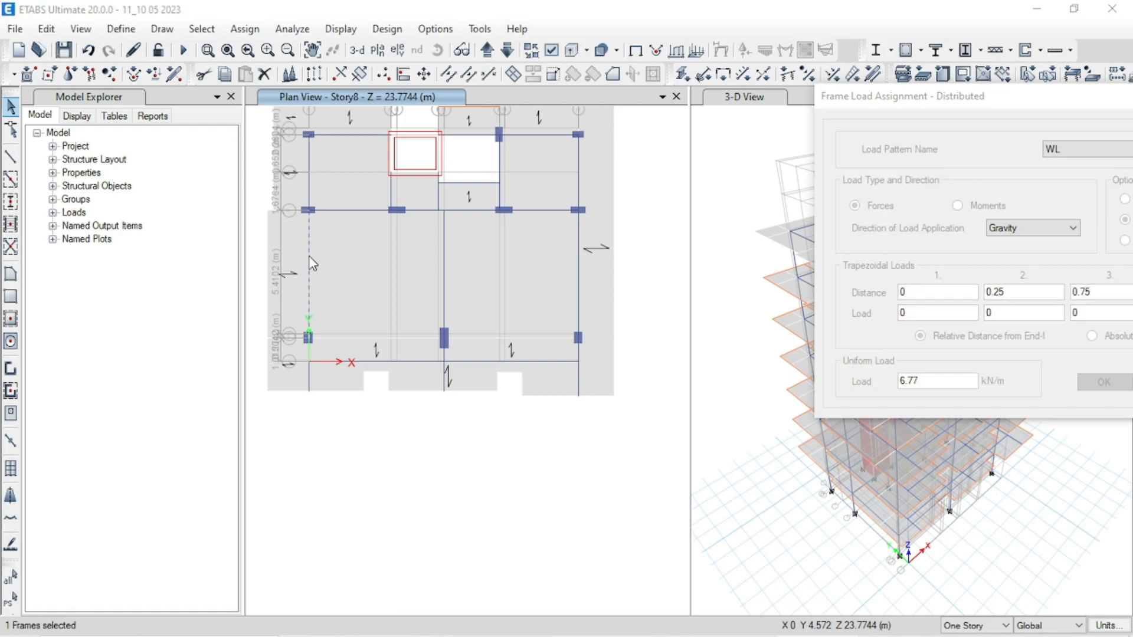
key("Escape")
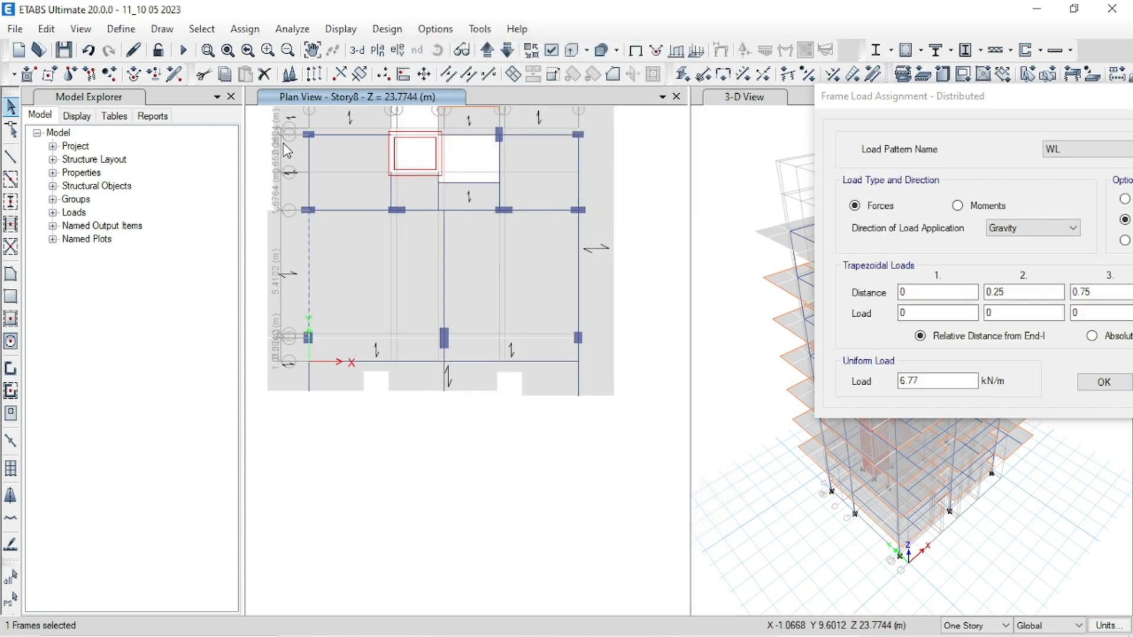
Assign a uniform WL gravity load of 3.5 kN/m to the long grid A beam on Story8, replacing existing loads.
middle_click_drag(558, 367, 557, 420)
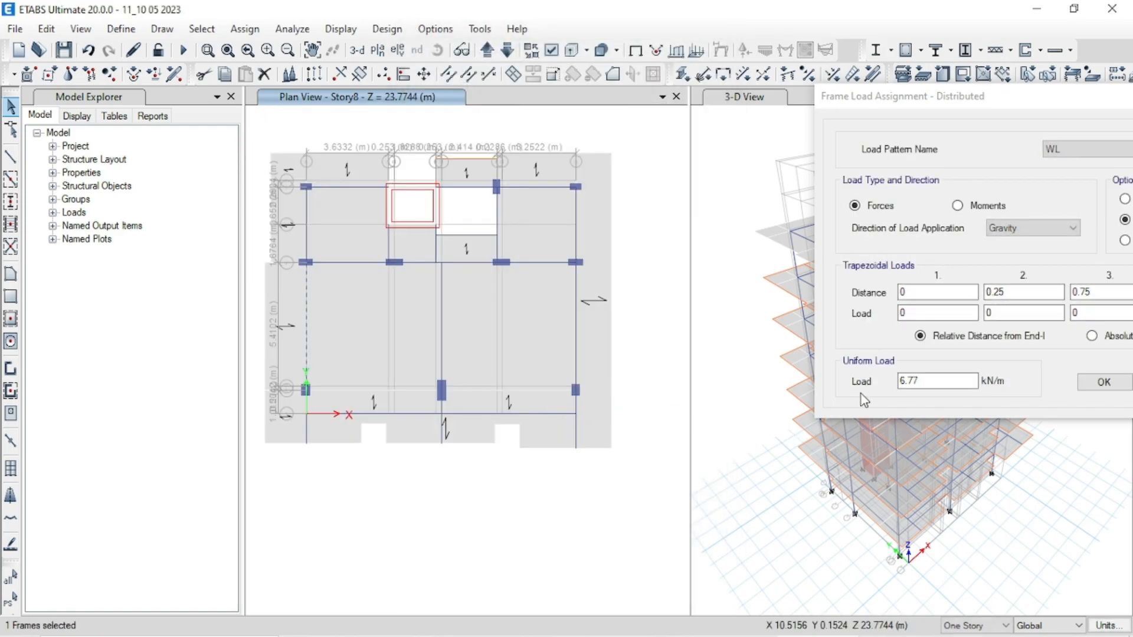
double_click(940, 381)
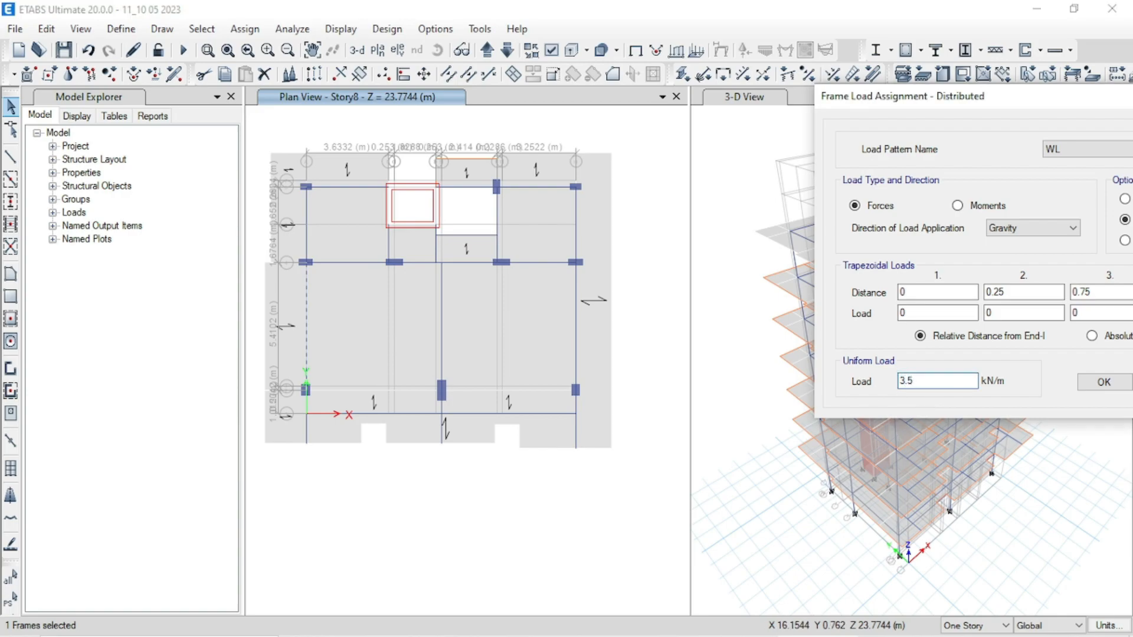
left_click_drag(991, 103, 887, 104)
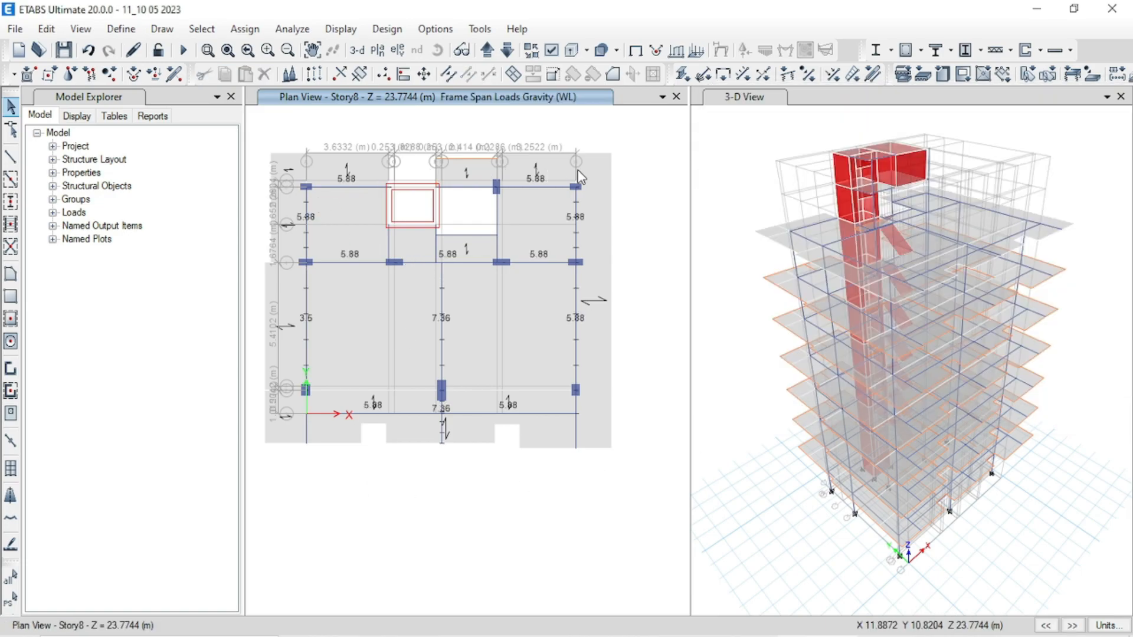
Examine the WL loads on Story8 and the neighbouring story, then inspect the load assignment of the short grid A front beam.
left_click(488, 51)
left_click(507, 51)
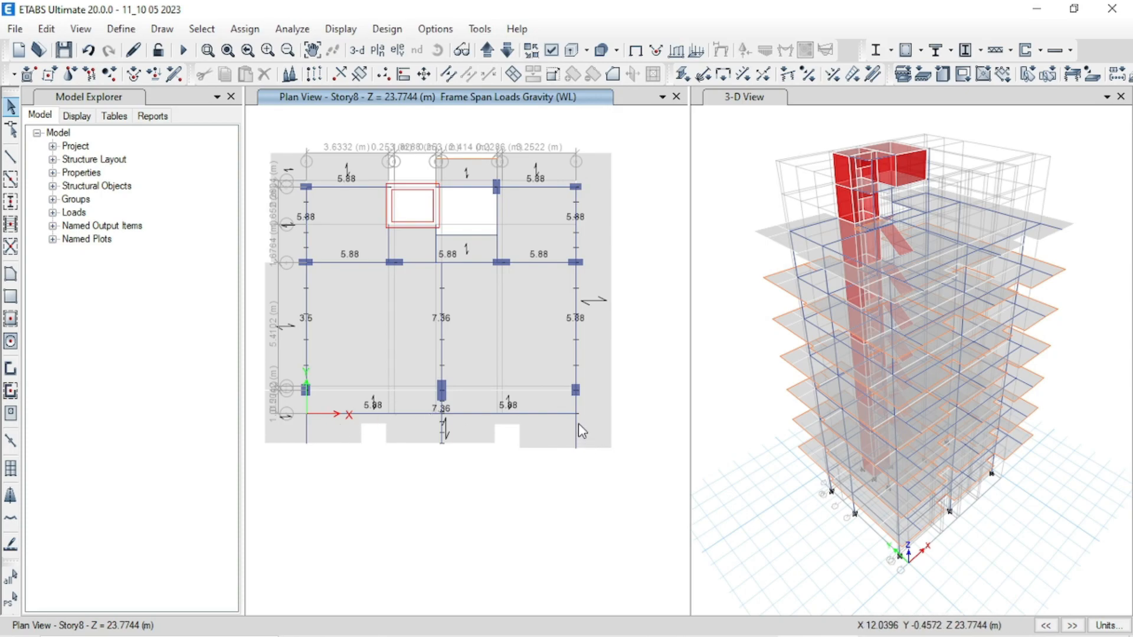
scroll(582, 432, "up", 2)
scroll(649, 401, "down", 3)
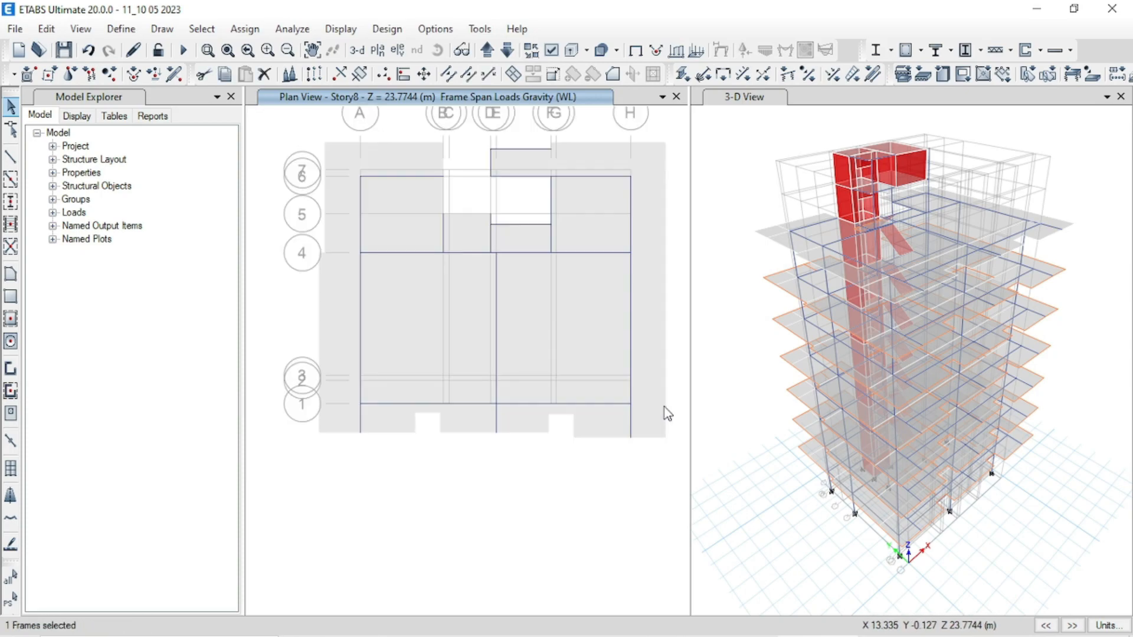
scroll(366, 401, "up", 2)
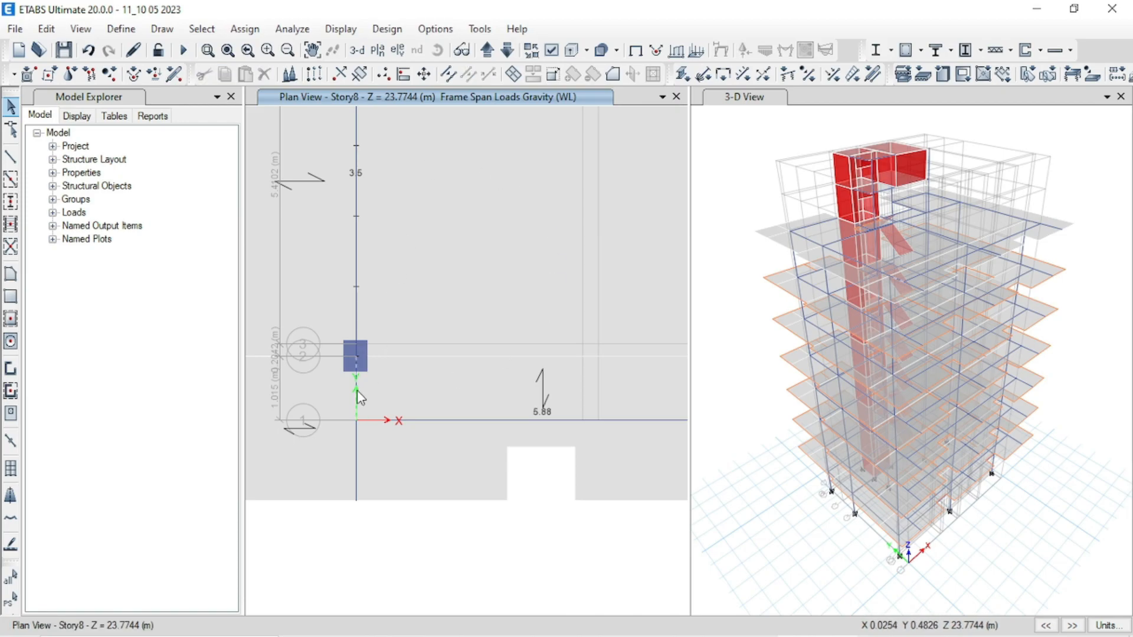
right_click(356, 391)
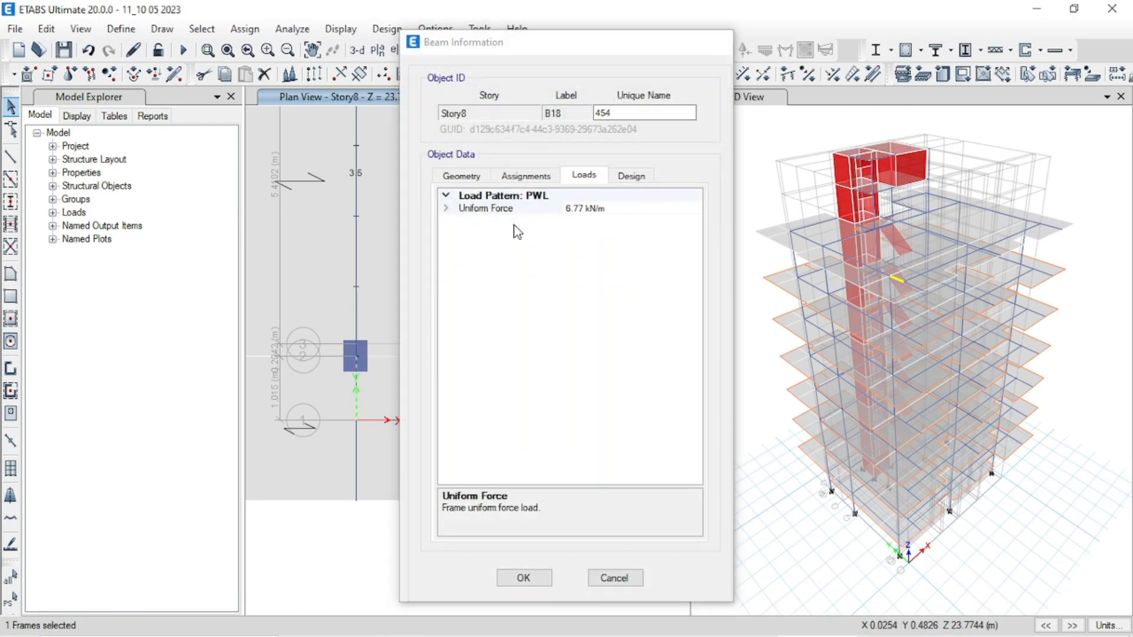
key("Escape")
Assign a uniform WL gravity load of 3.5 kN/m to the short front beams on grids A and H of Story8.
left_click(356, 397)
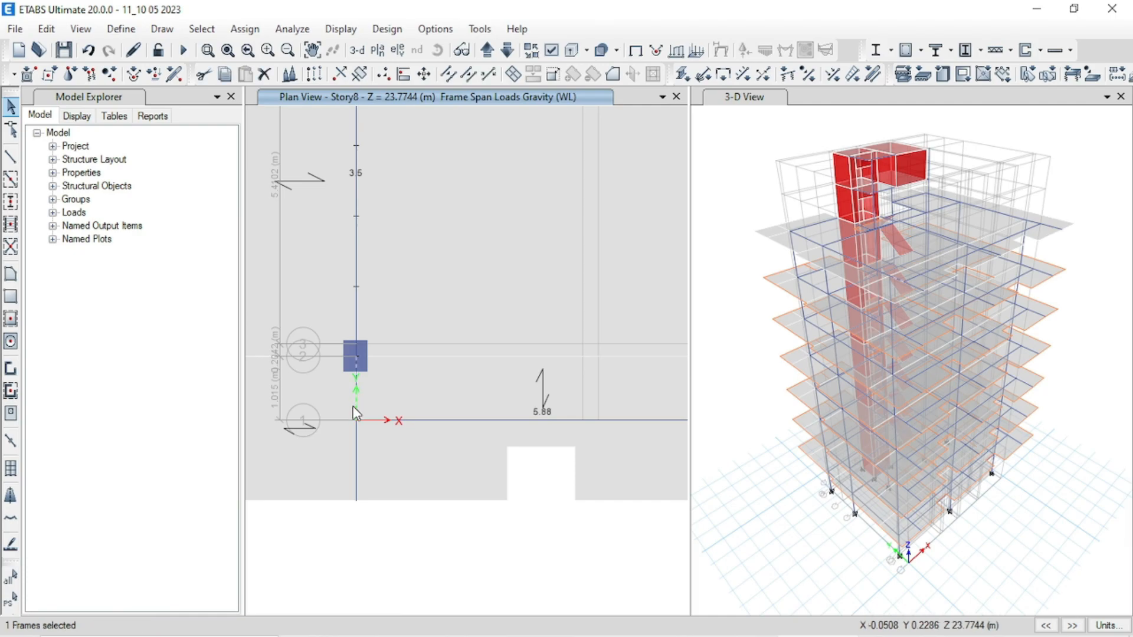
scroll(354, 406, "down", 3)
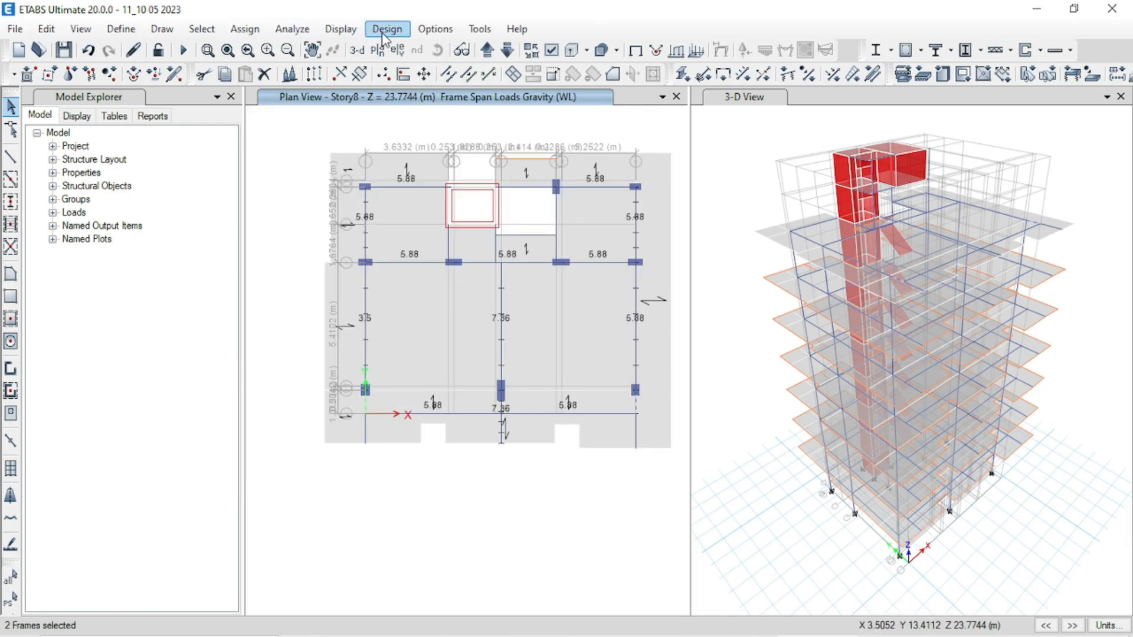
left_click(263, 29)
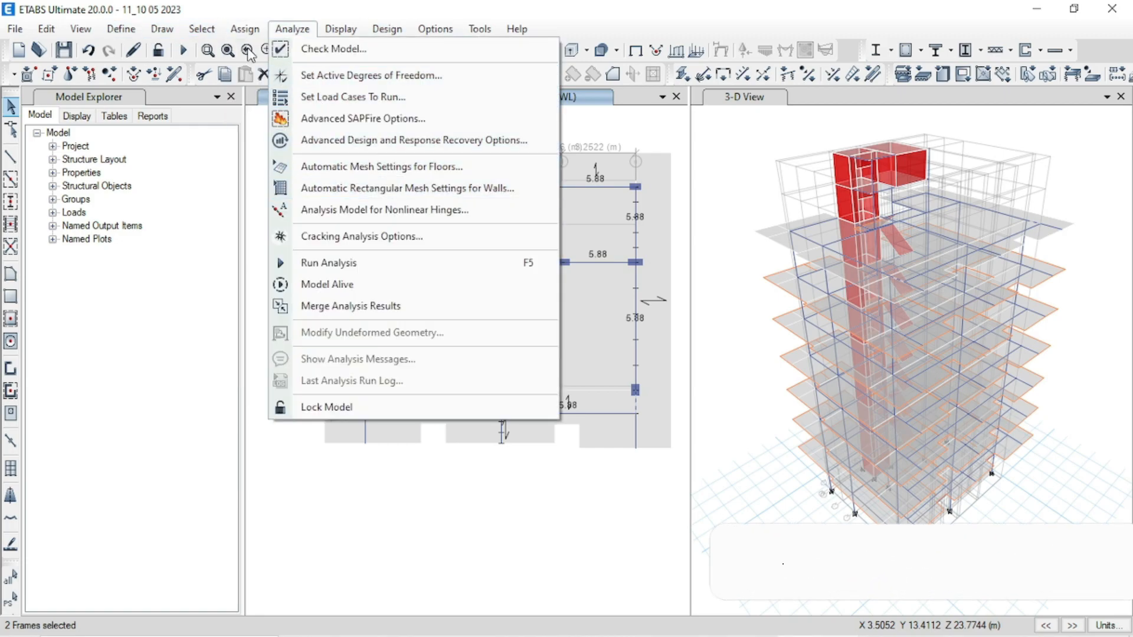
mouse_move(266, 190)
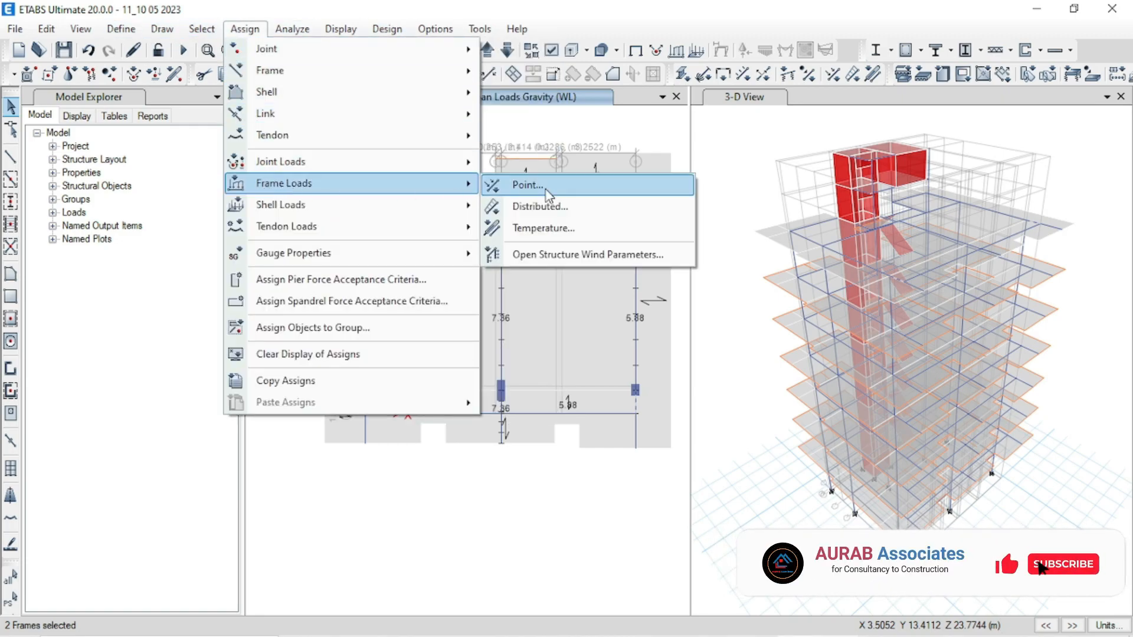
left_click(550, 205)
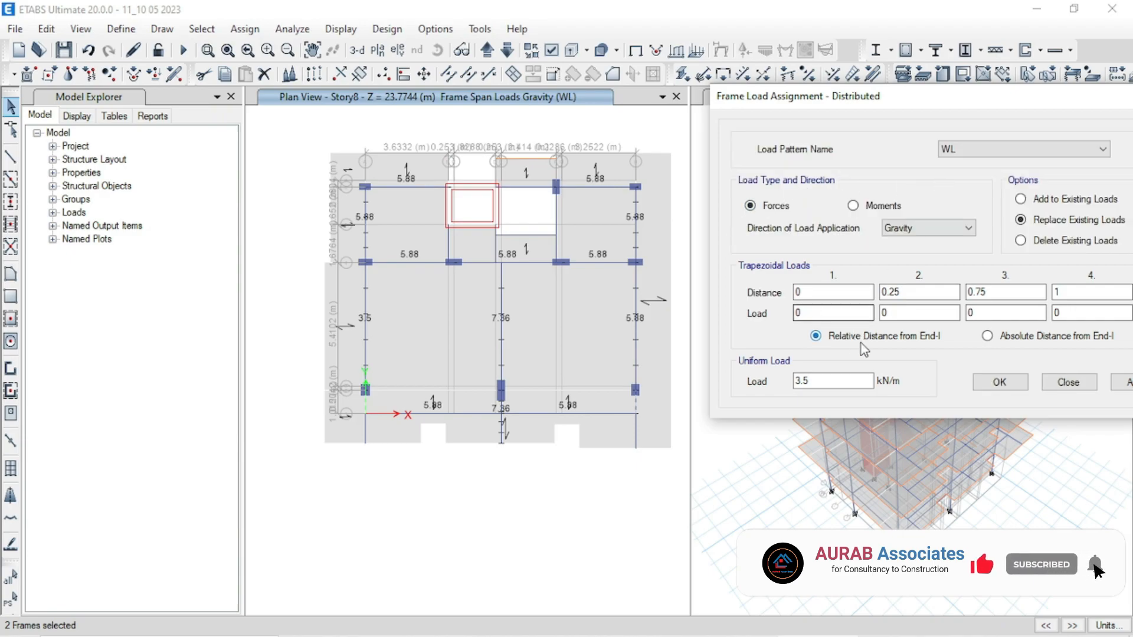
left_click_drag(946, 101, 890, 73)
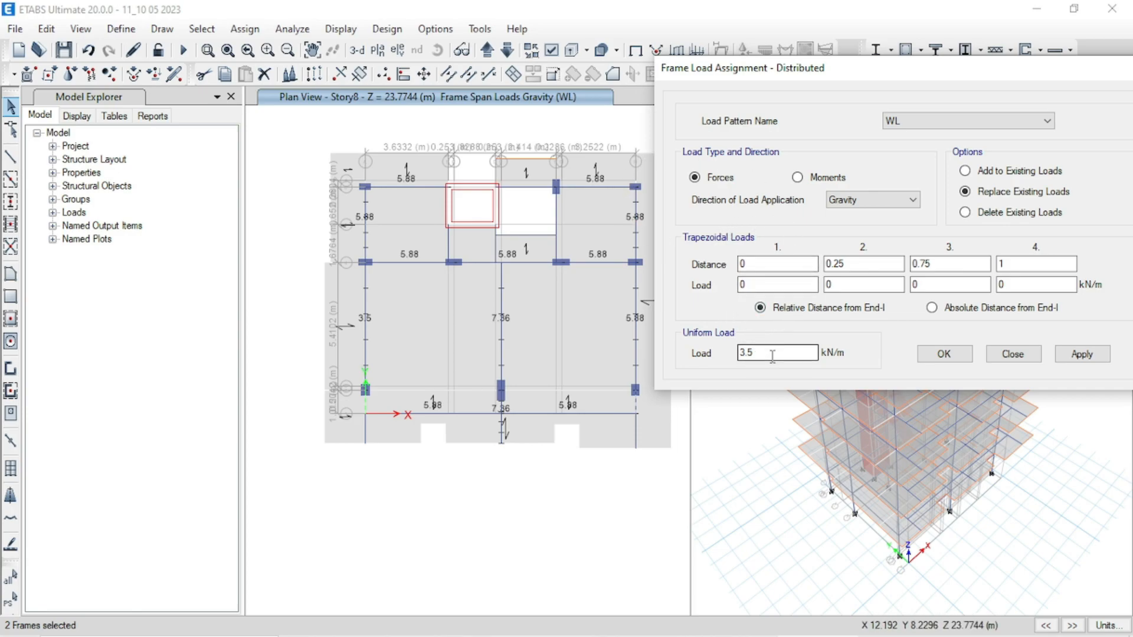
left_click(1082, 353)
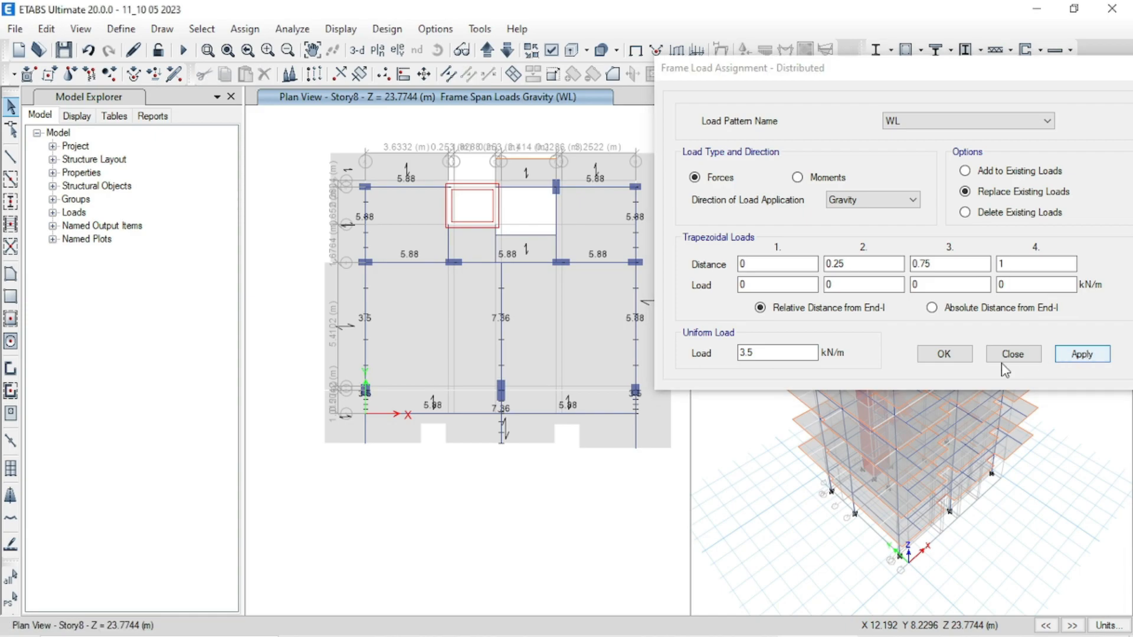
Replace the WL load on the remaining front, rear and side perimeter beams of Story8 with 3.5 kN/m.
scroll(604, 416, "up", 3)
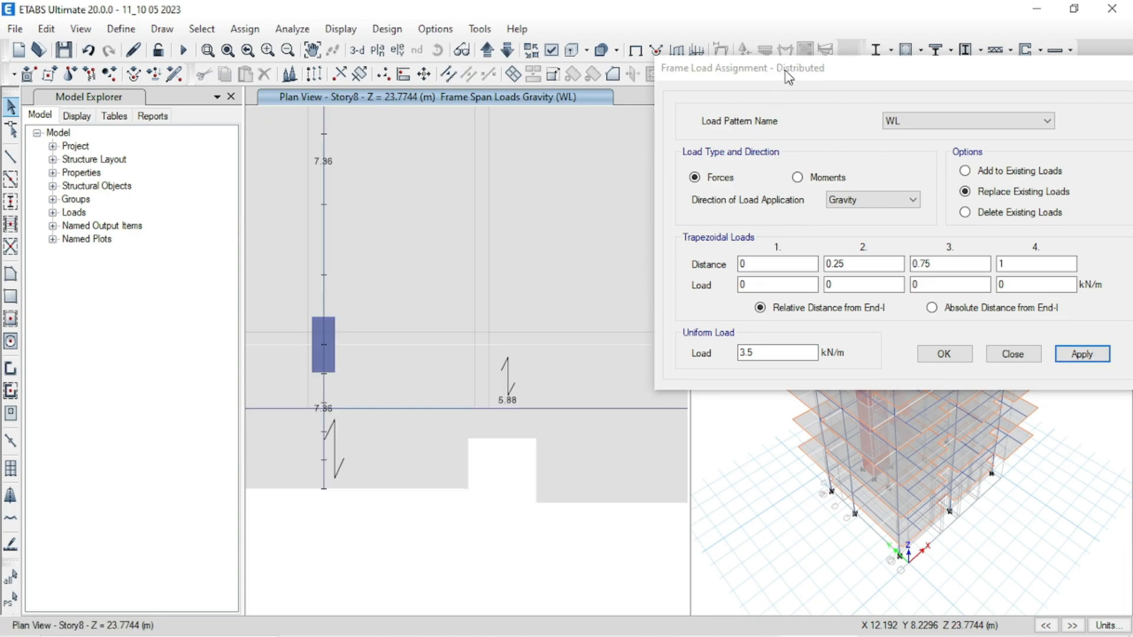
scroll(472, 290, "down", 3)
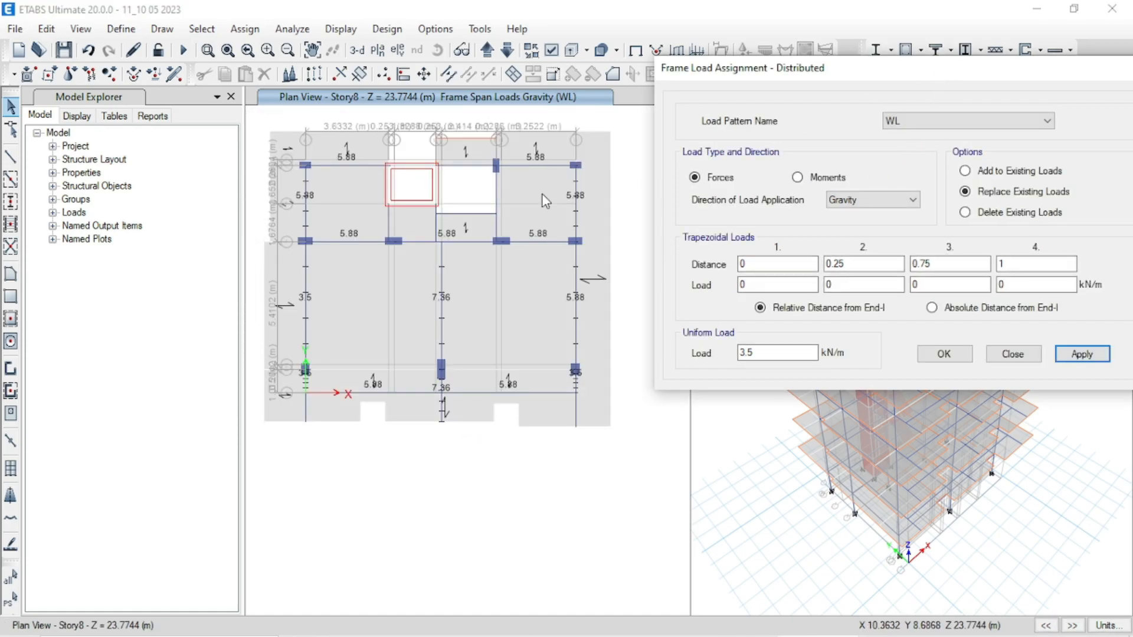
left_click(356, 167)
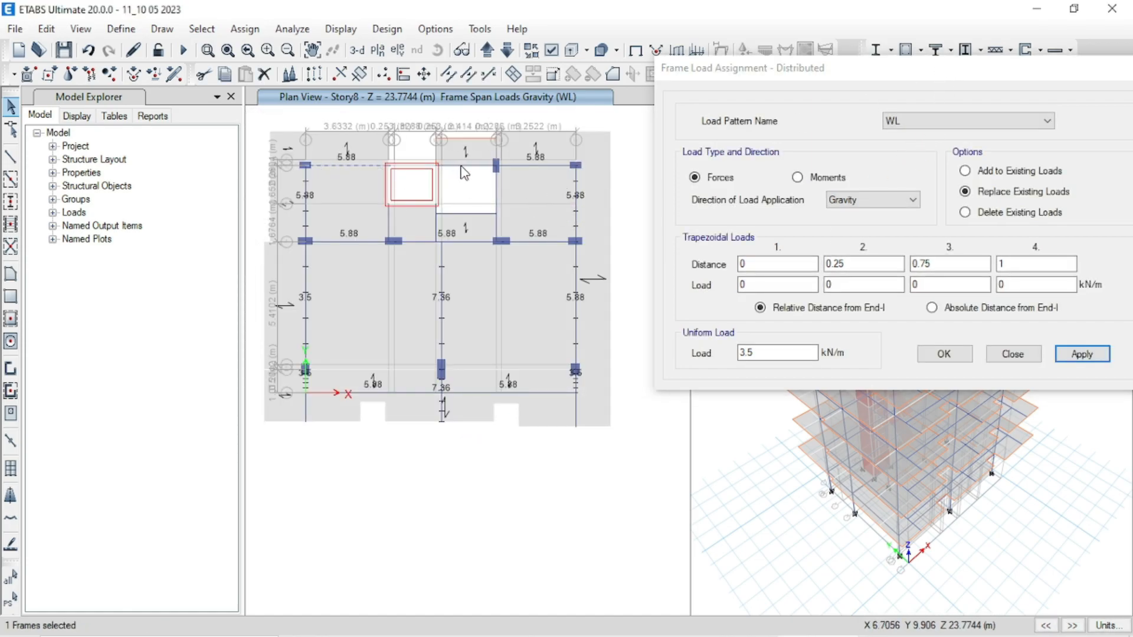
left_click(521, 171)
left_click(577, 203)
left_click(568, 392)
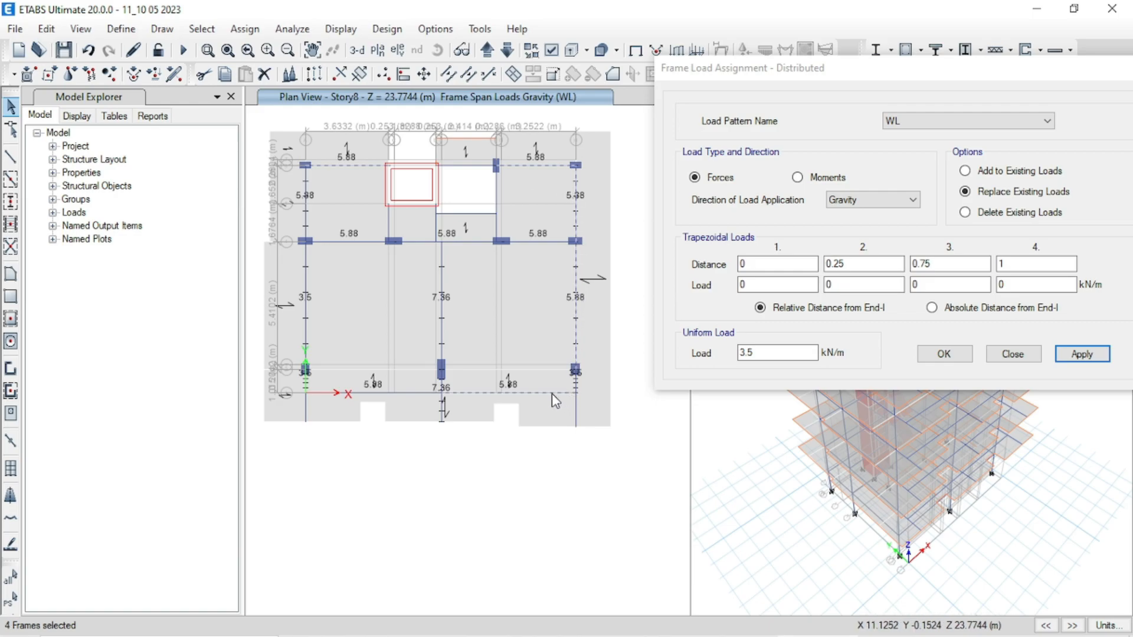
left_click(417, 393)
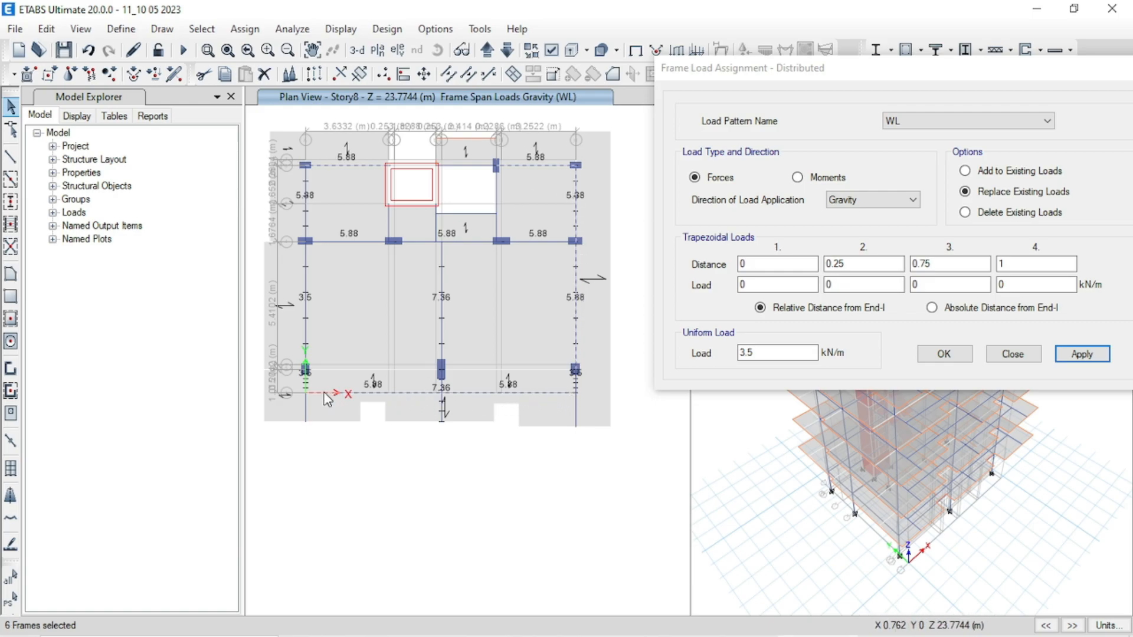
scroll(322, 394, "up", 3)
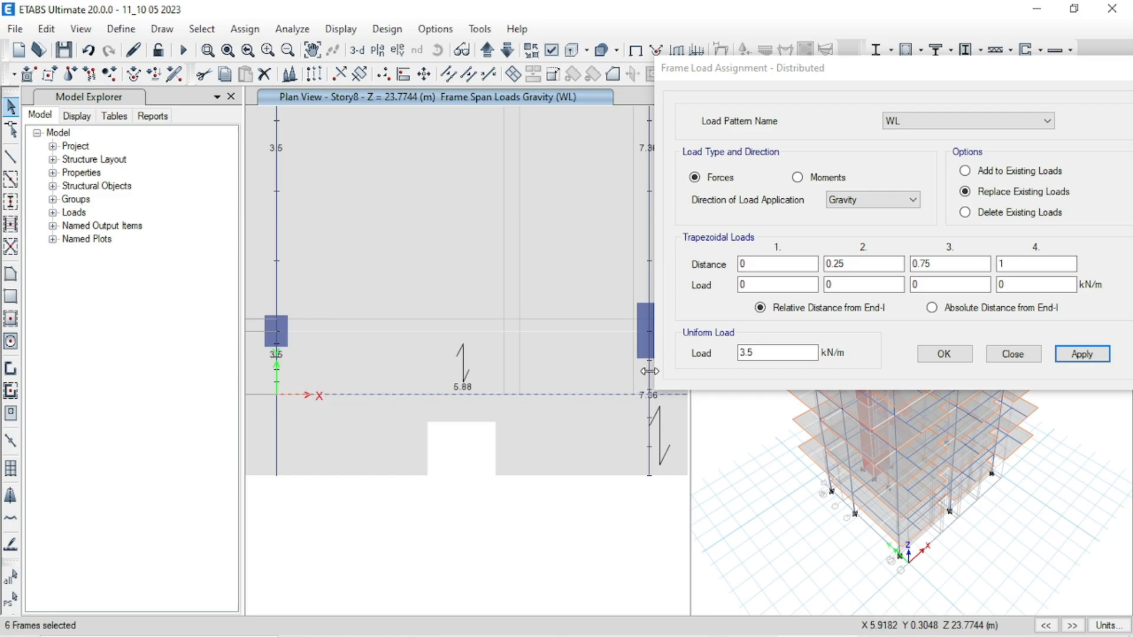
scroll(455, 422, "down", 3)
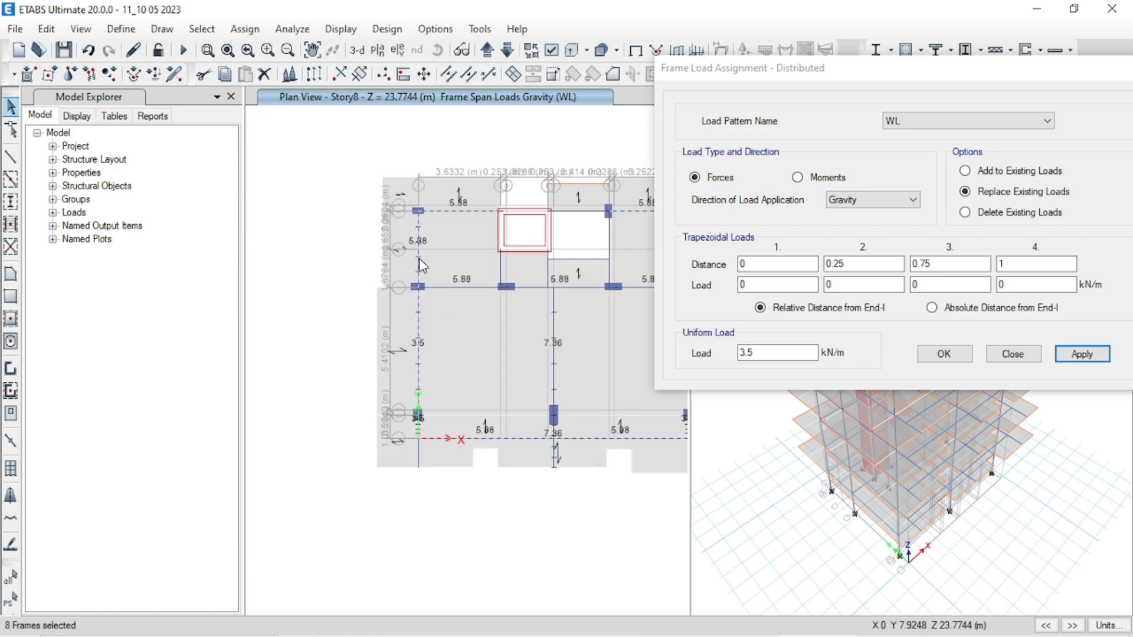
middle_click_drag(543, 302, 443, 298)
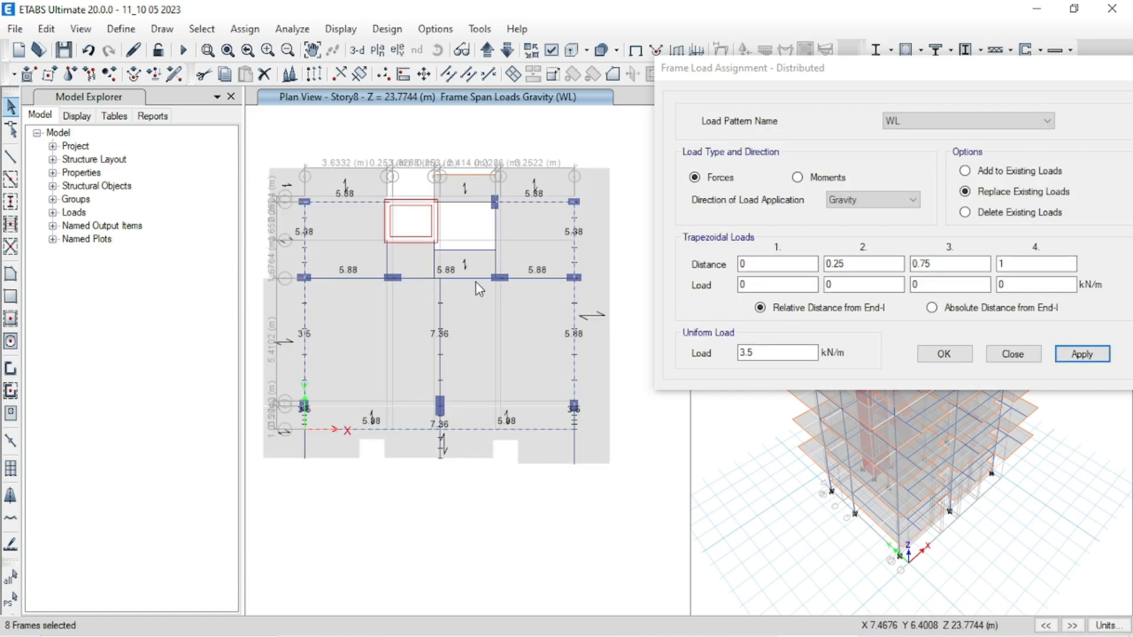
left_click(1079, 356)
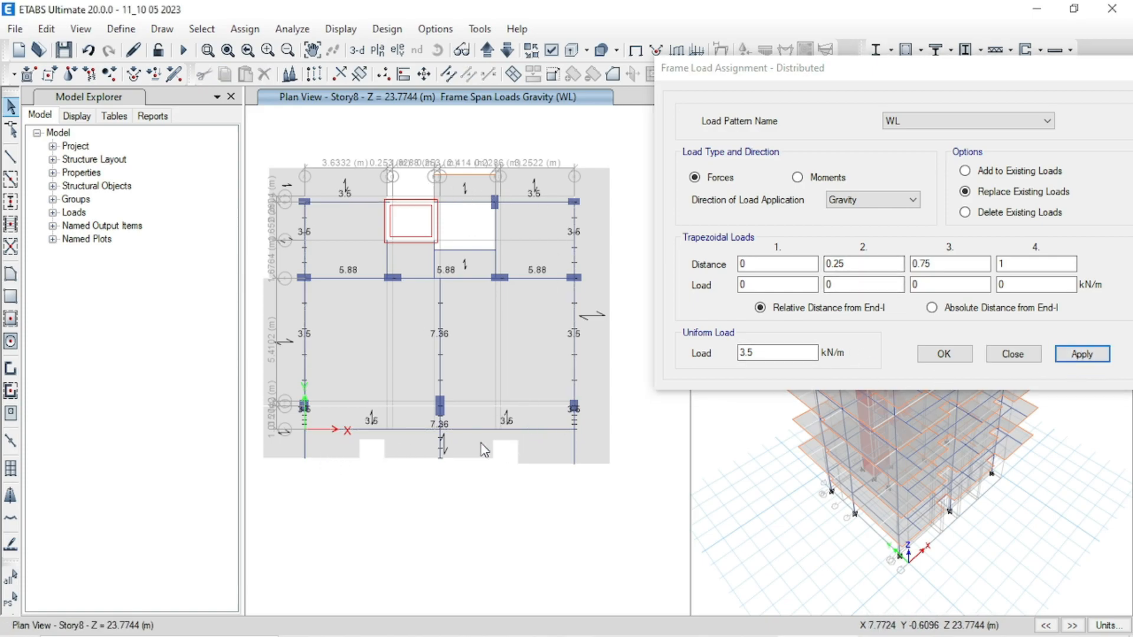
Replace the WL load on Story8's three transverse interior beams and the central longitudinal beam with a uniform 3.5 kN/m.
left_click(350, 279)
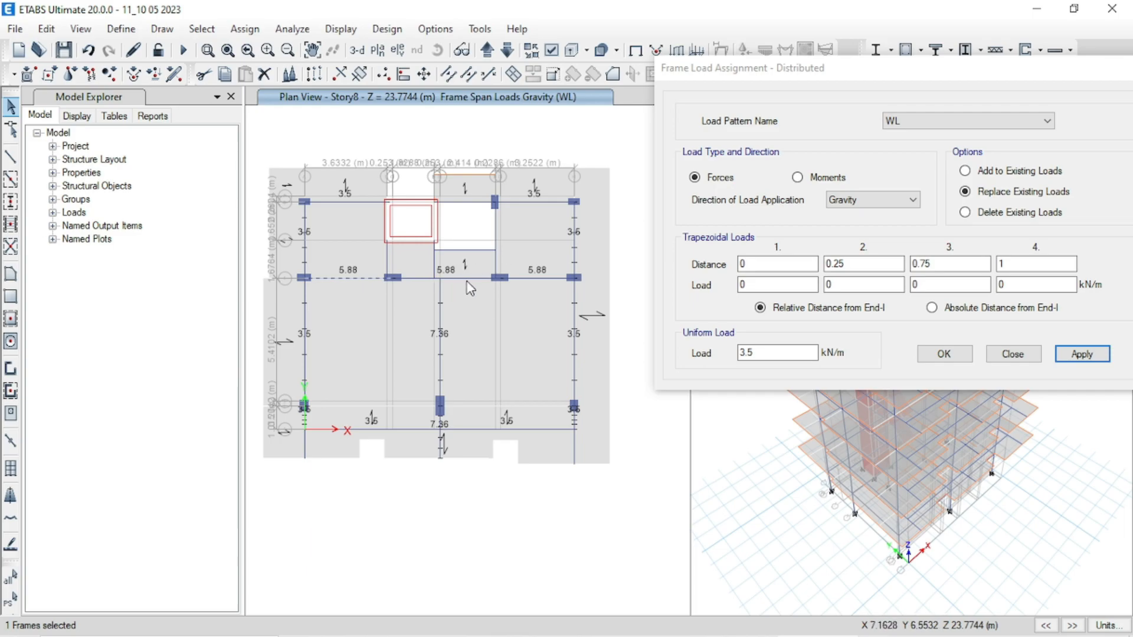
left_click(551, 280)
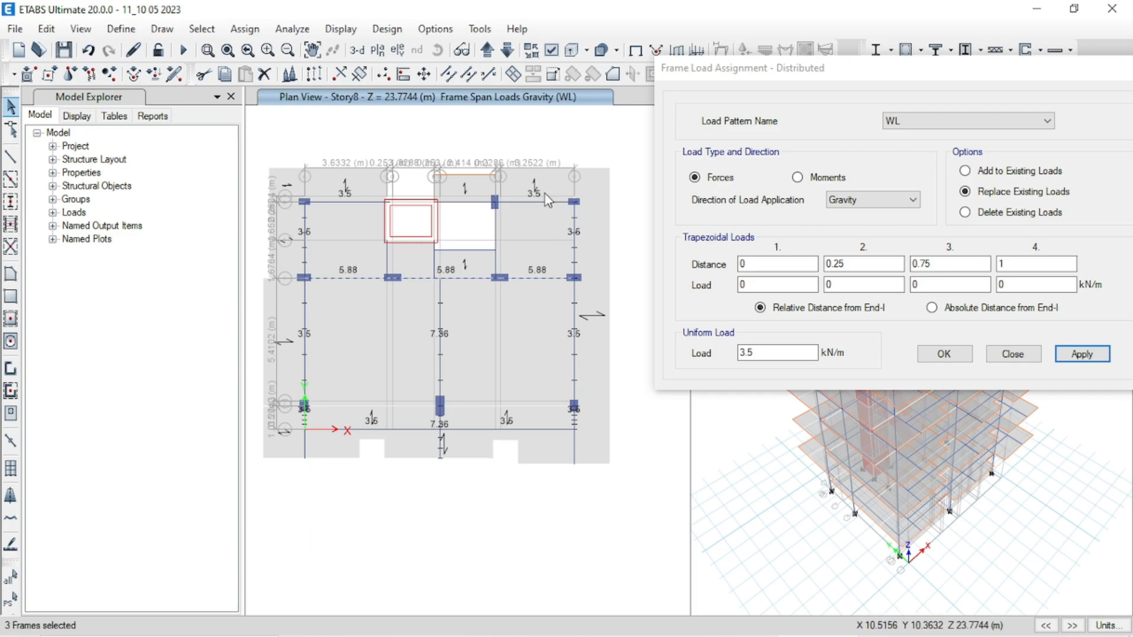
left_click(438, 369)
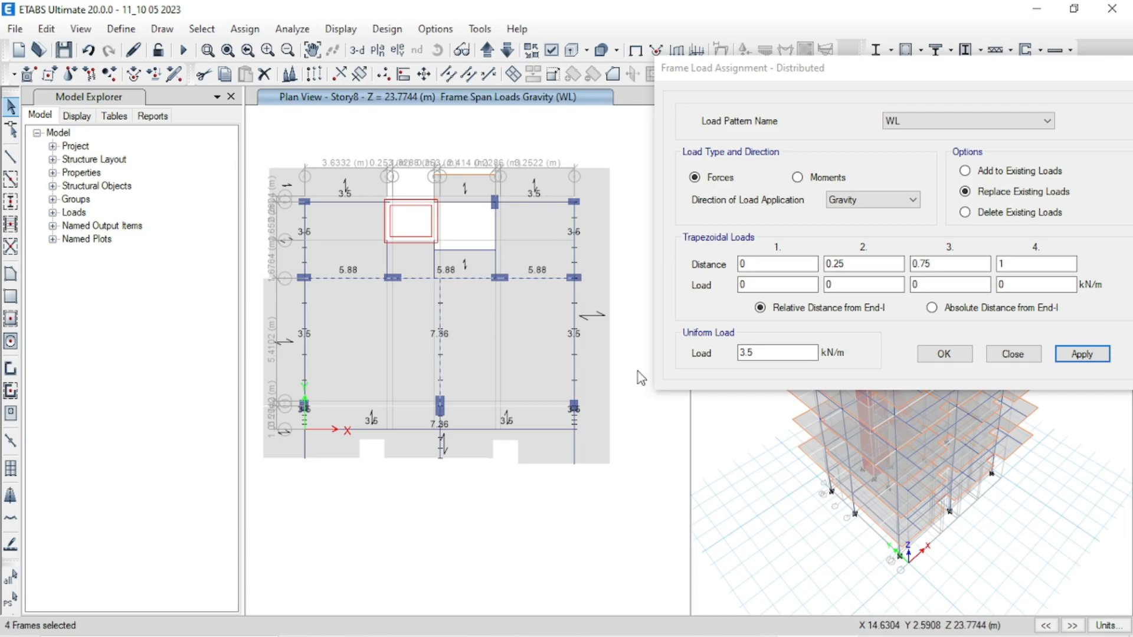
left_click(1062, 357)
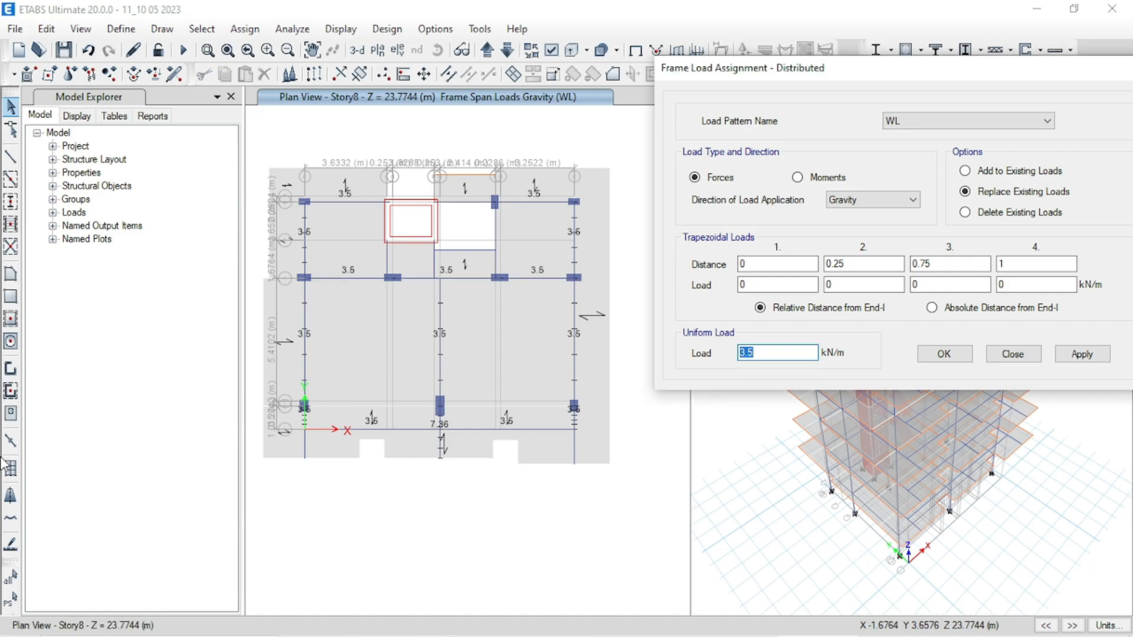
Reselect the four interior Story8 beams and replace their uniform WL load with 0 kN/m.
left_click(11, 497)
left_click(10, 602)
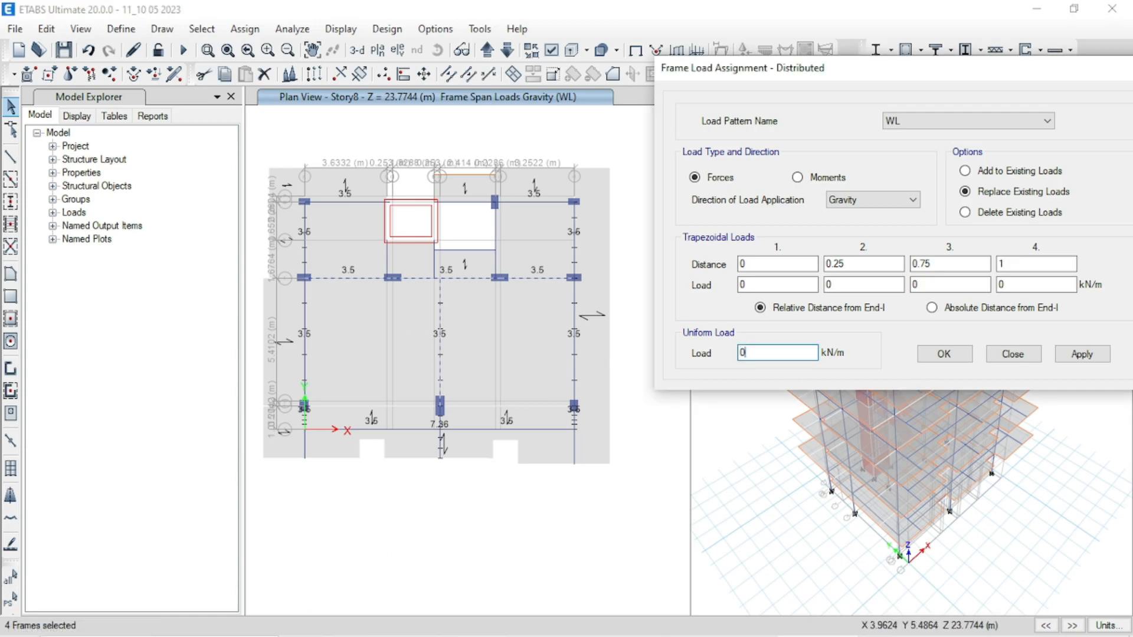
left_click(1079, 353)
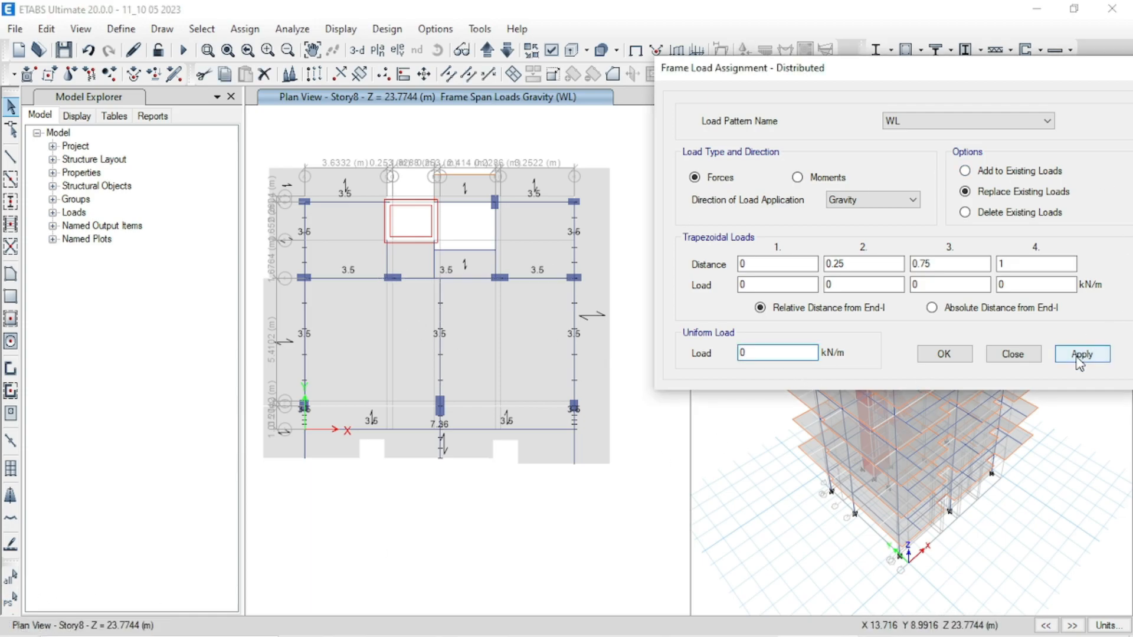
left_click(939, 358)
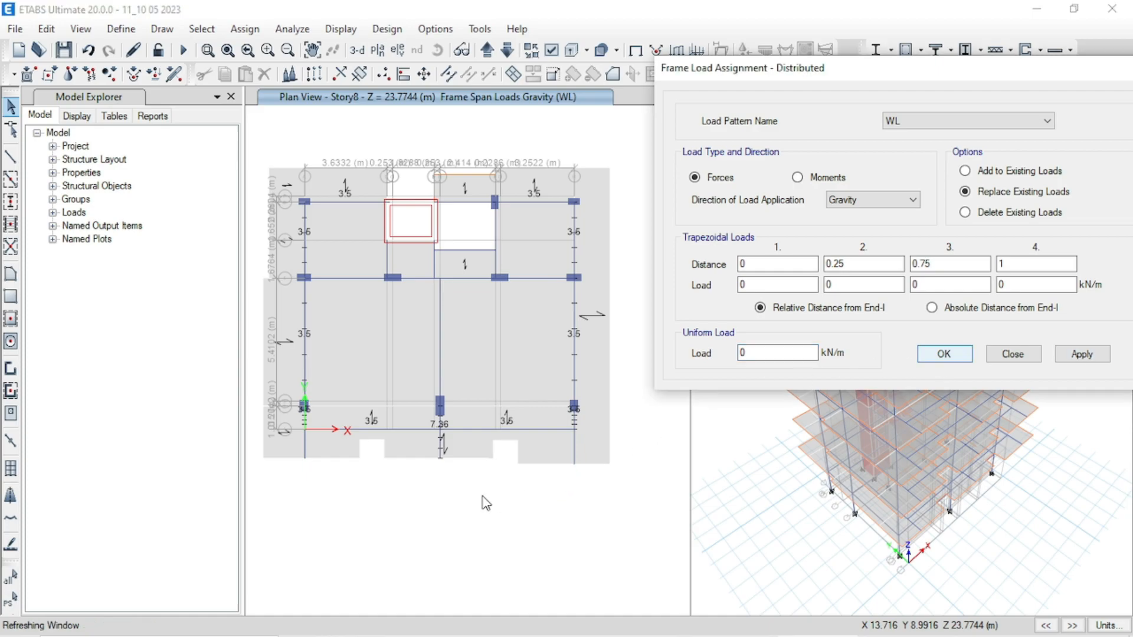
Divide the central front beam on Story8 at its intersection with the selected joint on the front beam line.
scroll(439, 375, "up", 3)
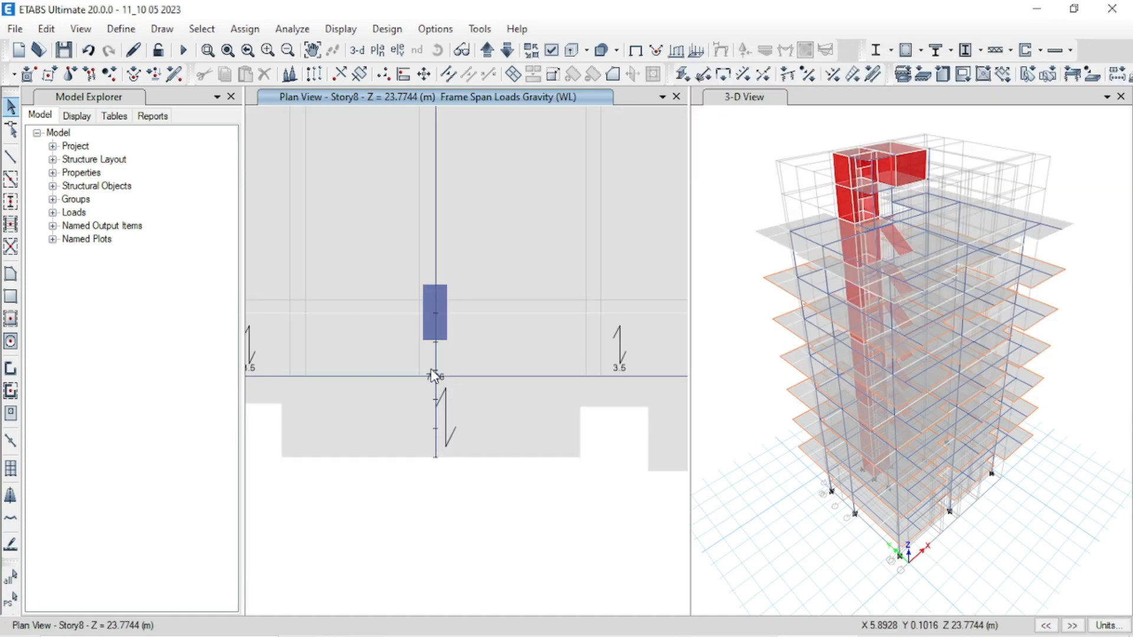
left_click(437, 381)
left_click(435, 377)
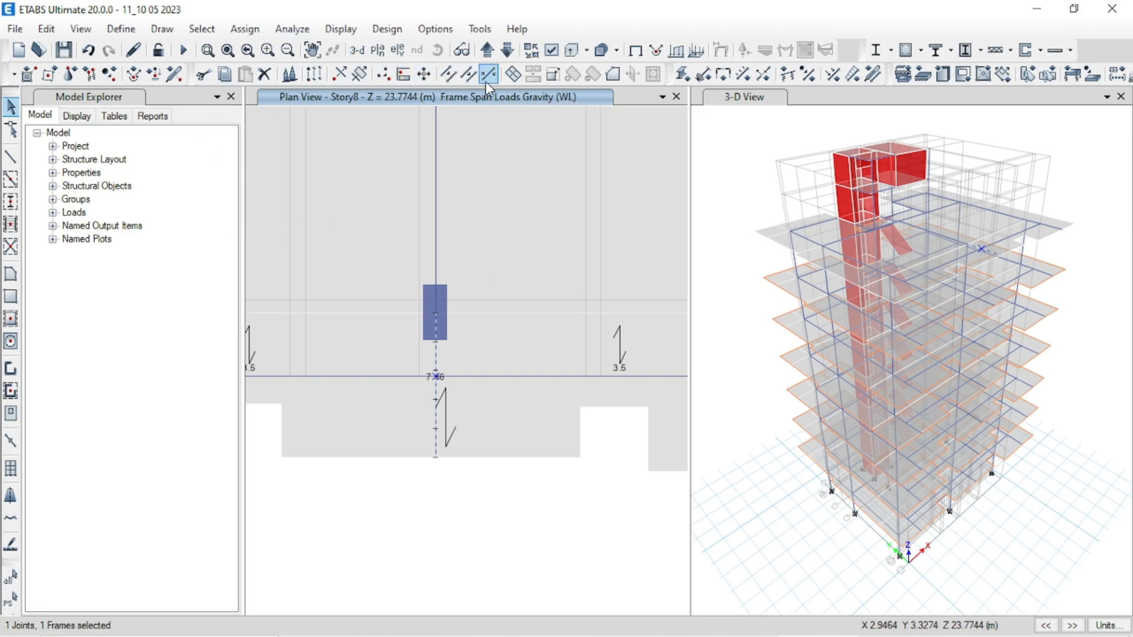
left_click(448, 74)
left_click(630, 376)
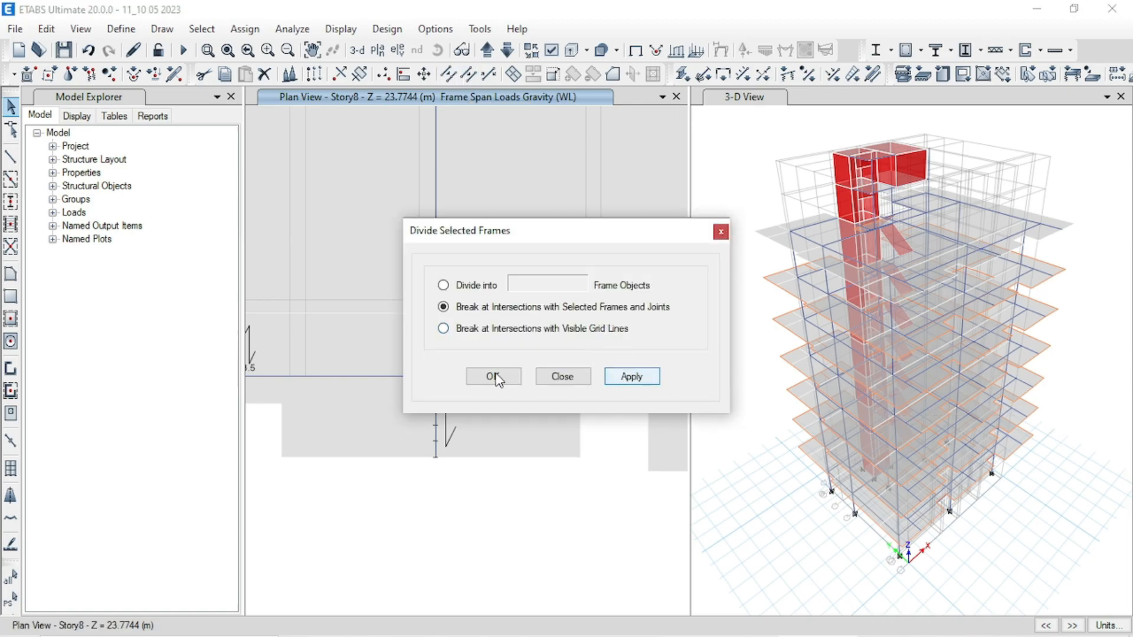
left_click(497, 376)
Replace the WL load on the inner segment of the divided central front beam with a uniform 3.5 kN/m.
left_click(441, 413)
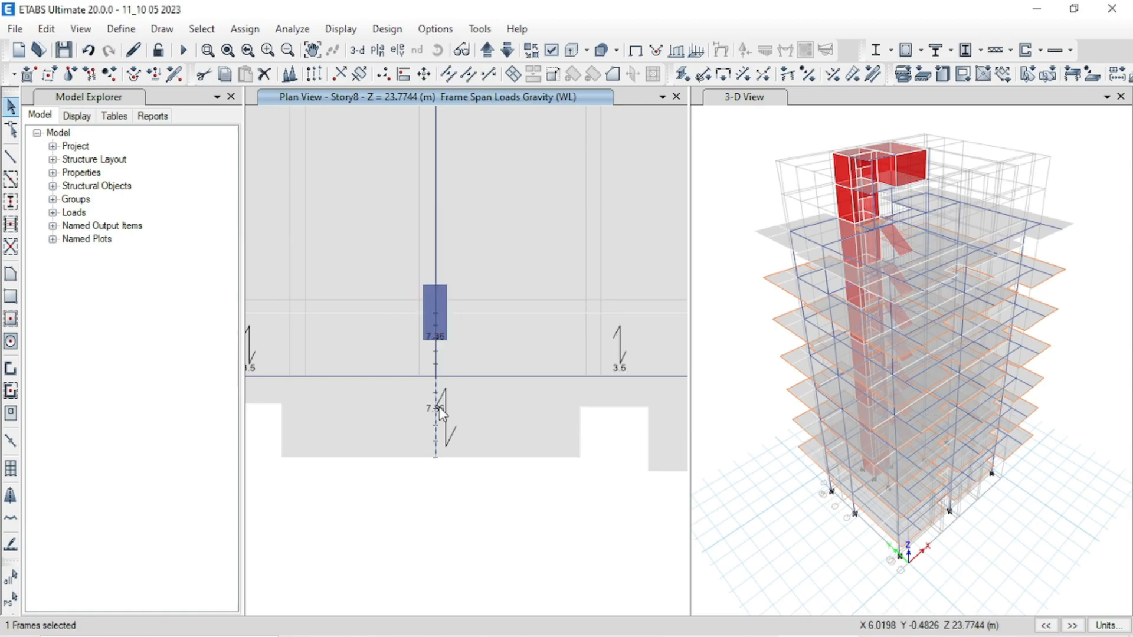
left_click(435, 350)
left_click(435, 350)
left_click(435, 350)
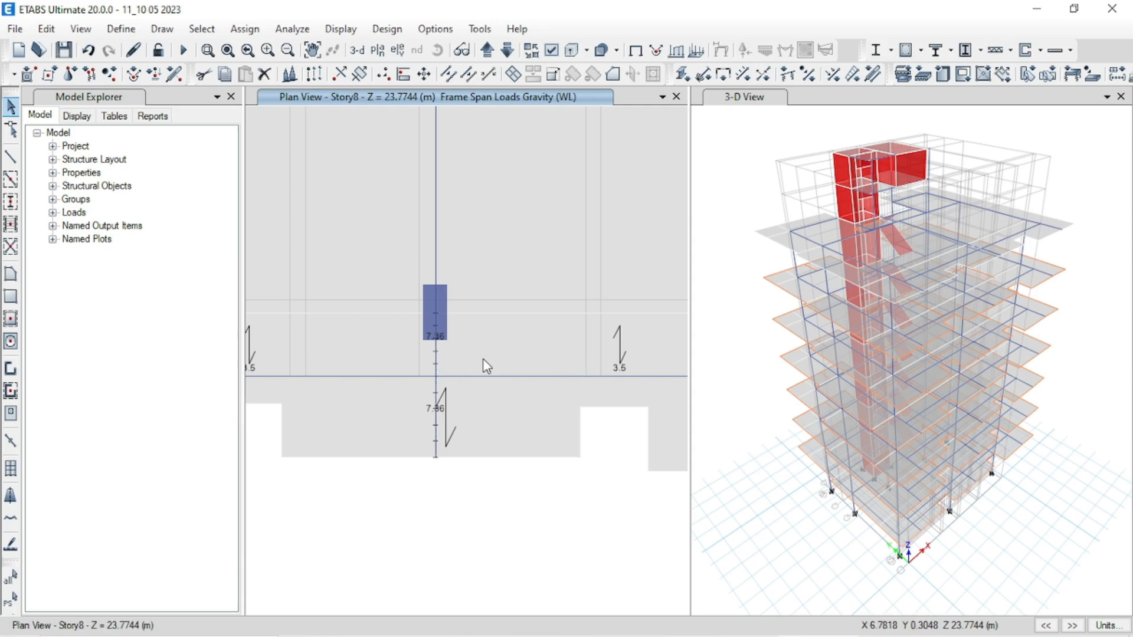
left_click(435, 356)
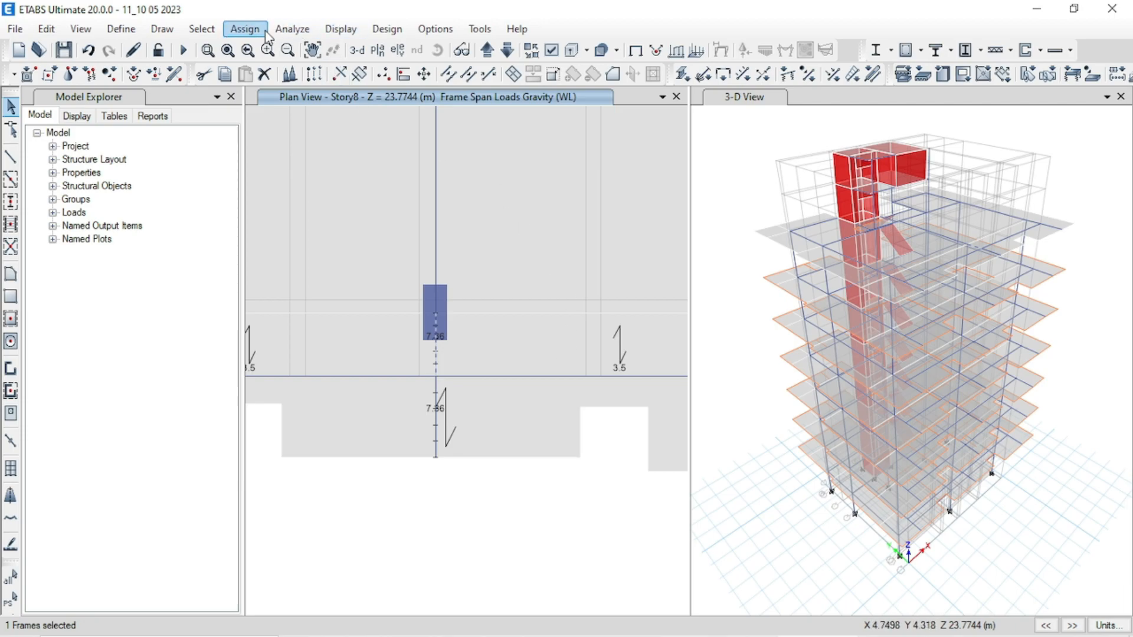
left_click(244, 30)
mouse_move(413, 184)
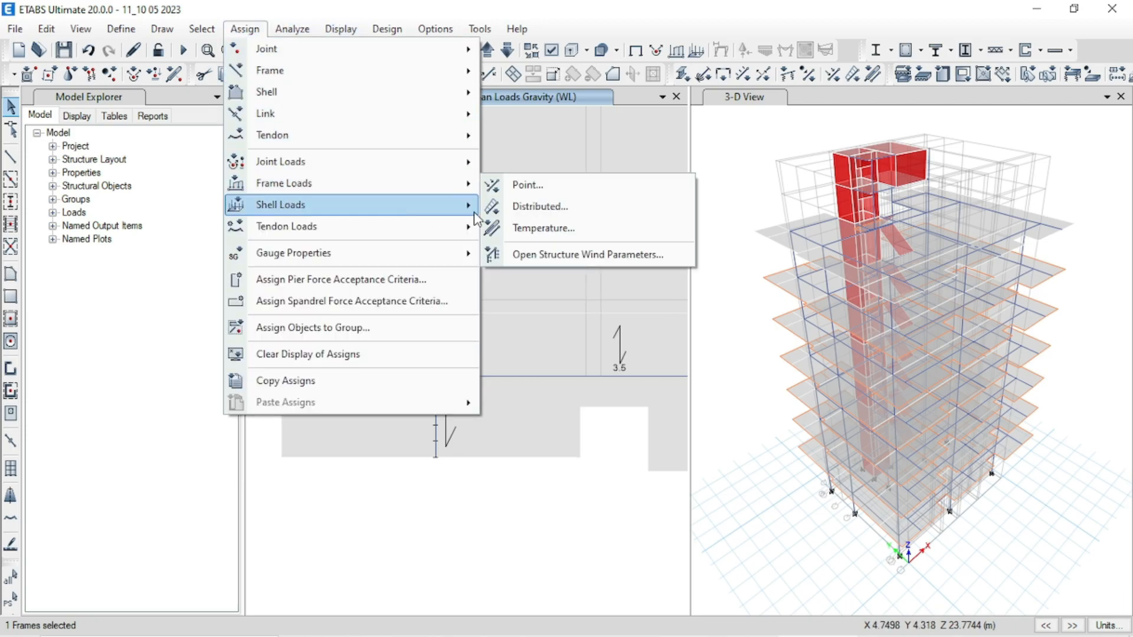
left_click(522, 213)
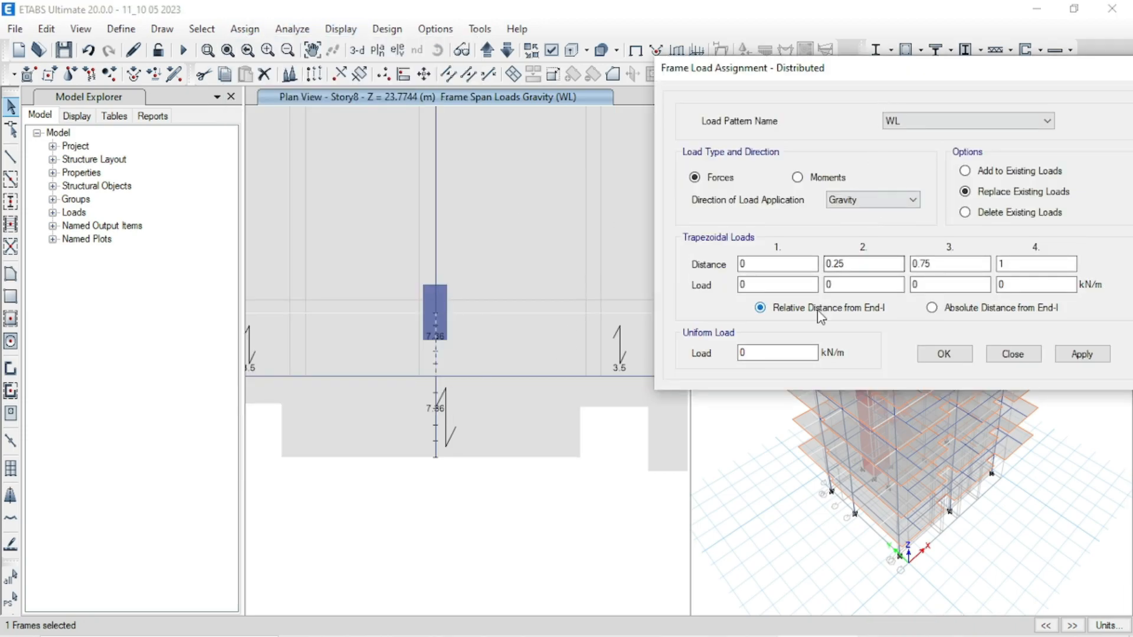
double_click(791, 352)
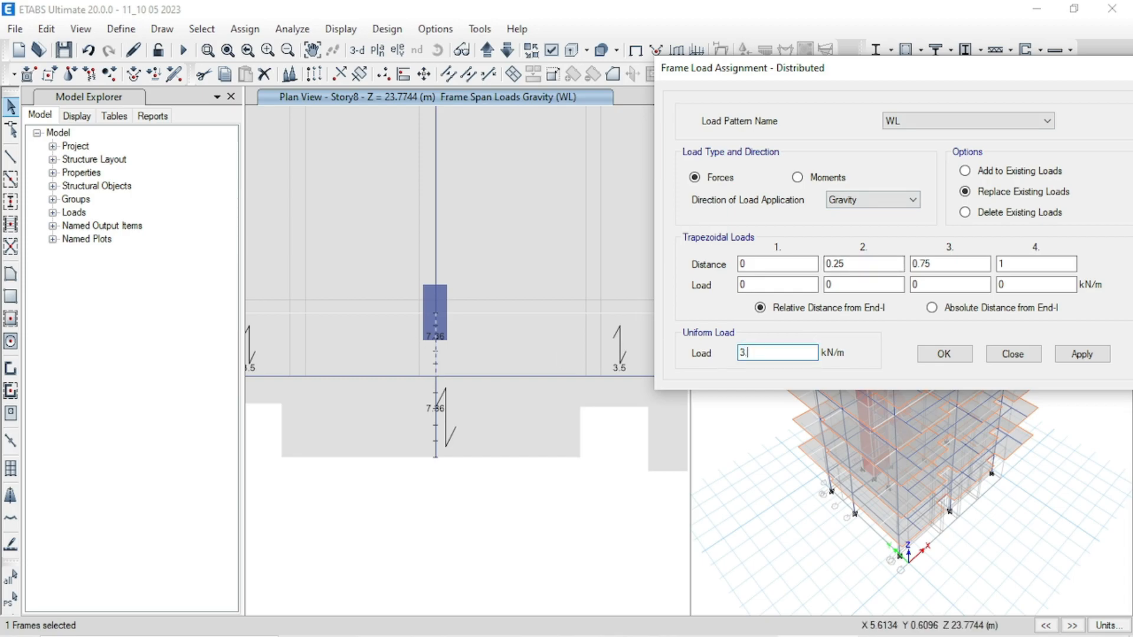
left_click(1081, 353)
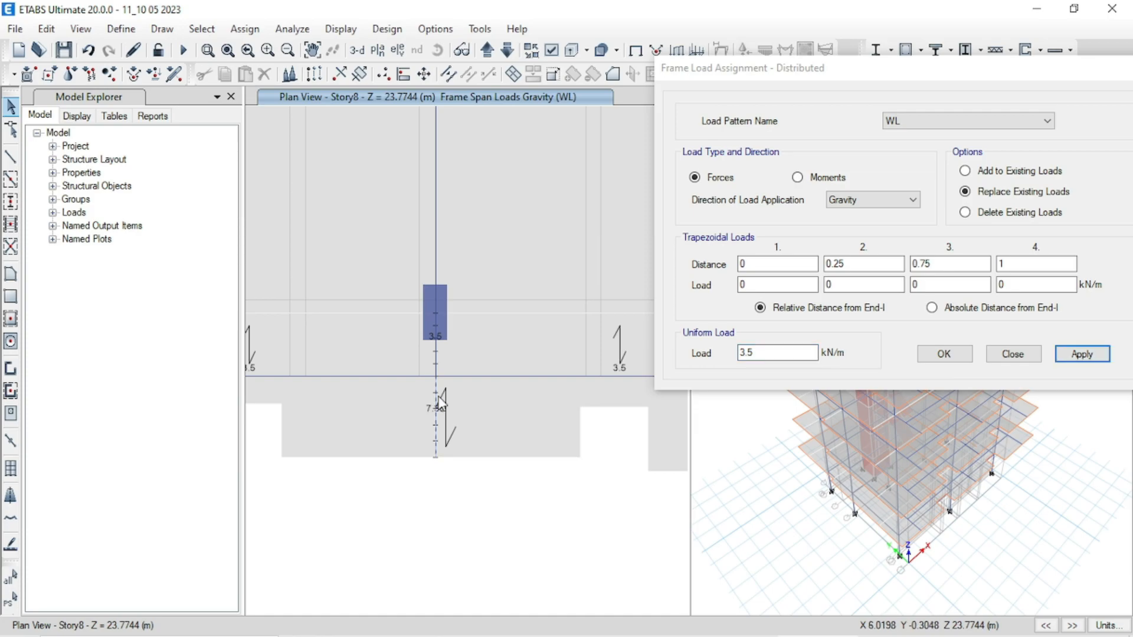
Replace the WL load on the outer overhanging segment of the central front beam with 0 kN/m.
left_click(435, 415)
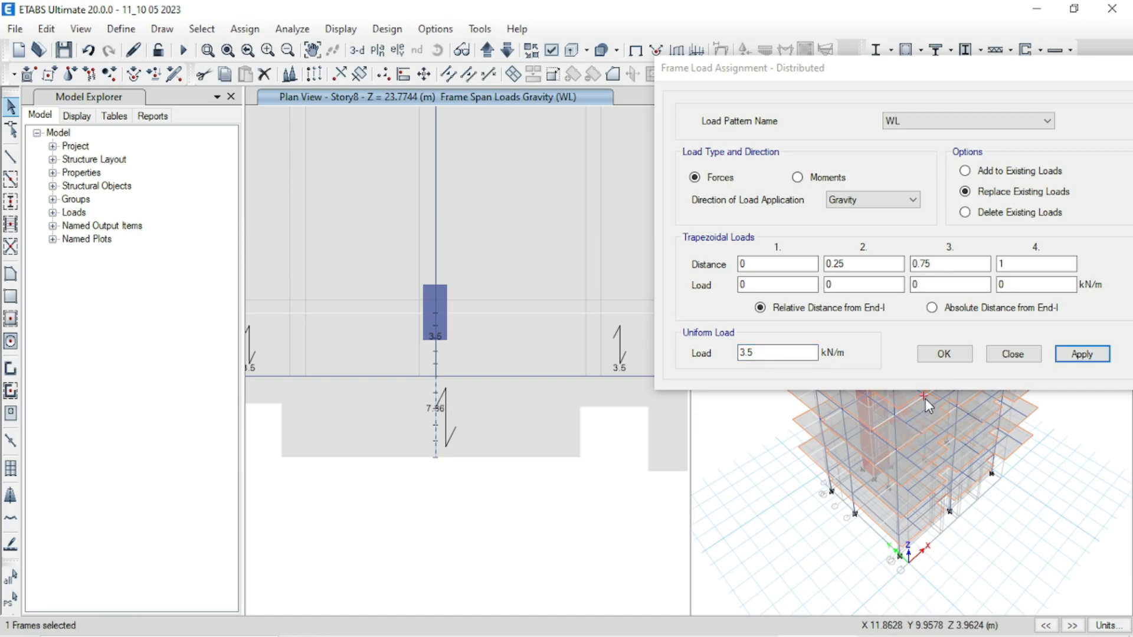
left_click(801, 353)
double_click(786, 352)
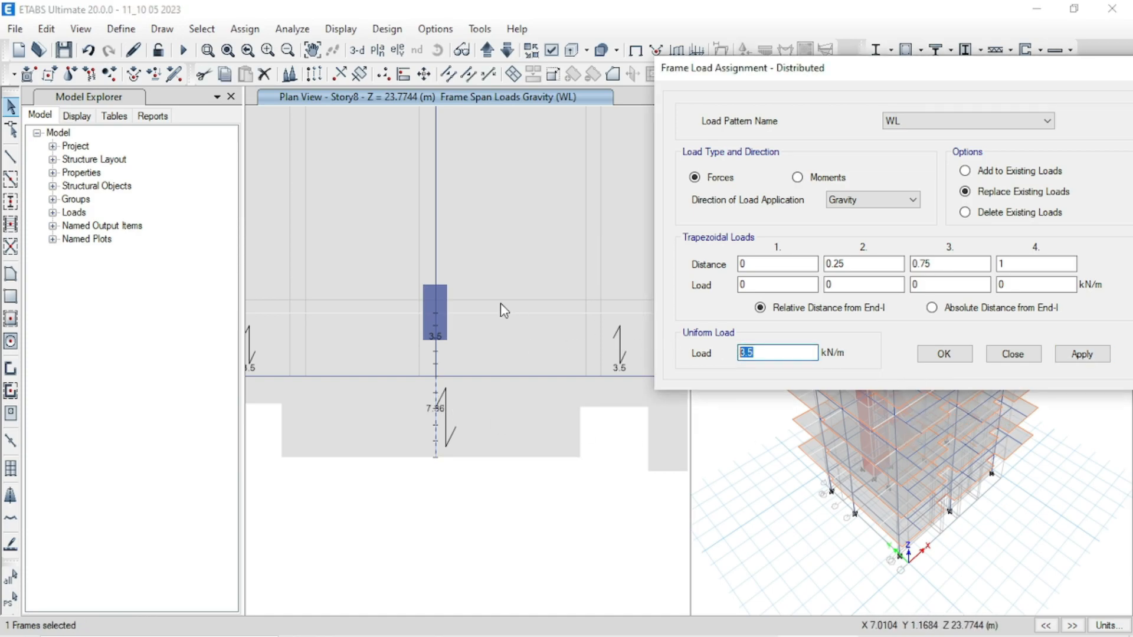
left_click(1080, 354)
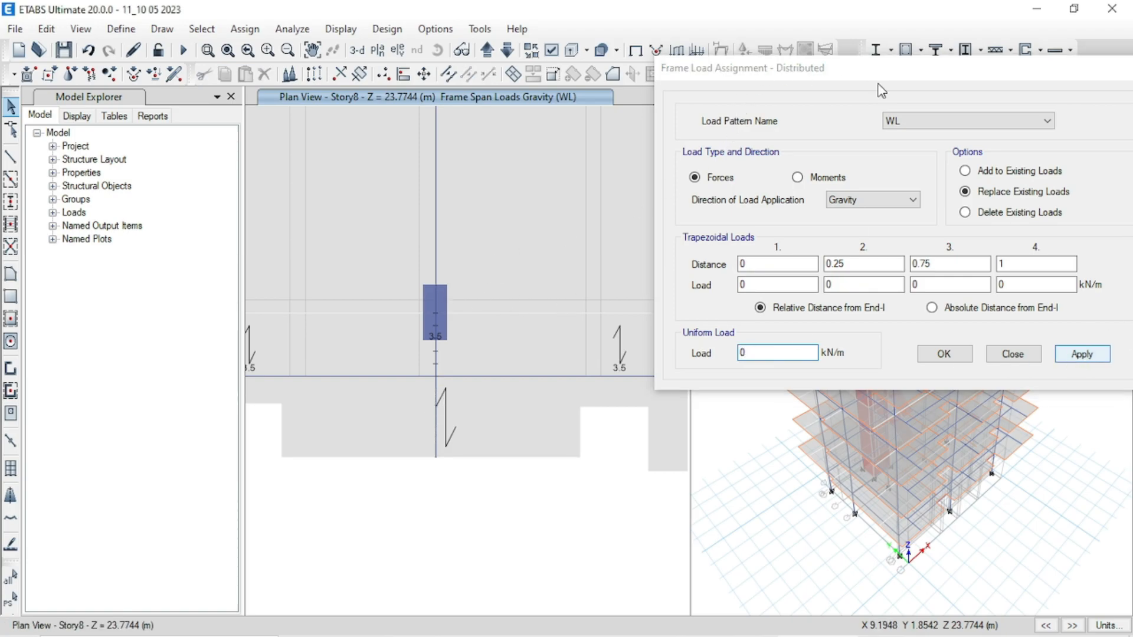
Inspect the load assignments of the overhanging front beam on grid H of Story8.
left_click_drag(881, 73, 1042, 18)
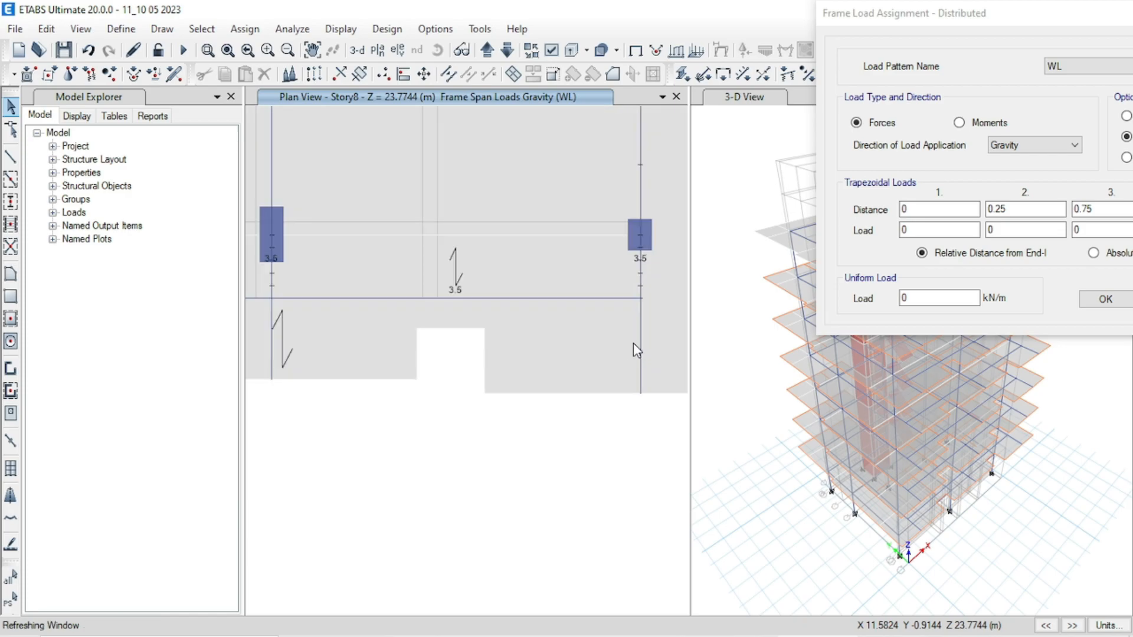
right_click(640, 346)
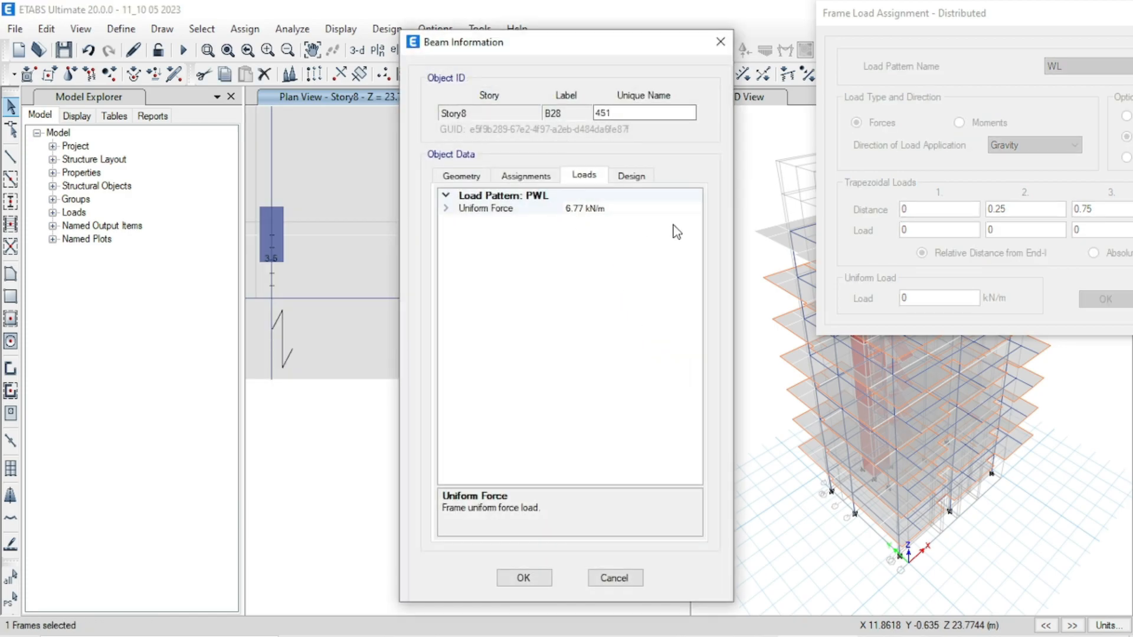
left_click(720, 41)
Replace the PWL load on the overhanging front beams at grids A and H of Story8 with 0 kN/m.
left_click(643, 373)
scroll(643, 373, "down", 3)
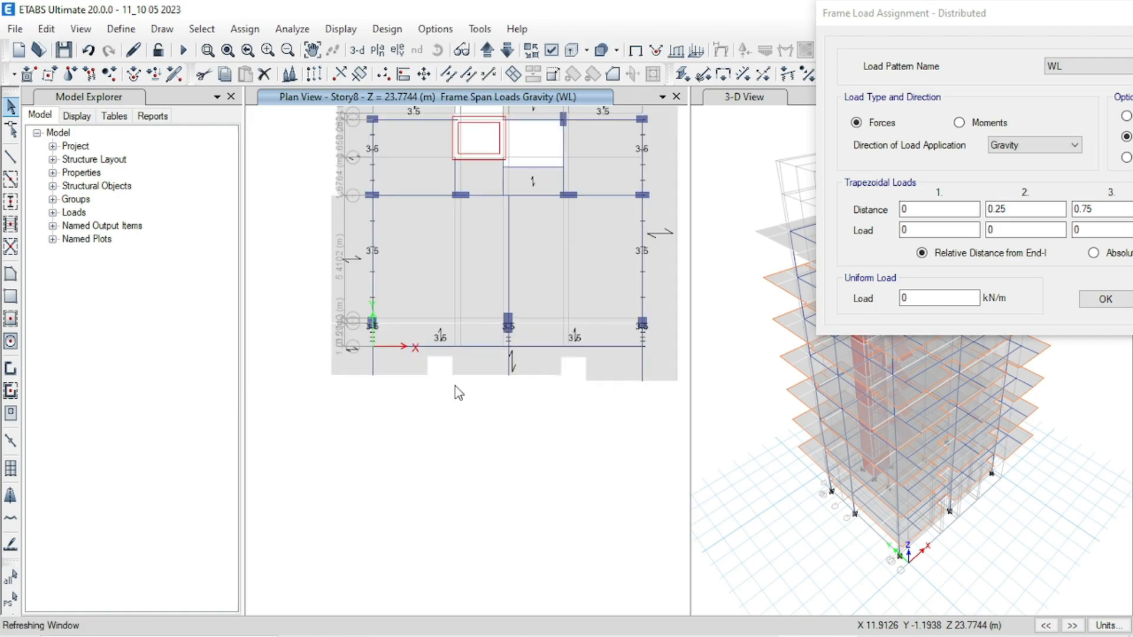
scroll(399, 370, "up", 3)
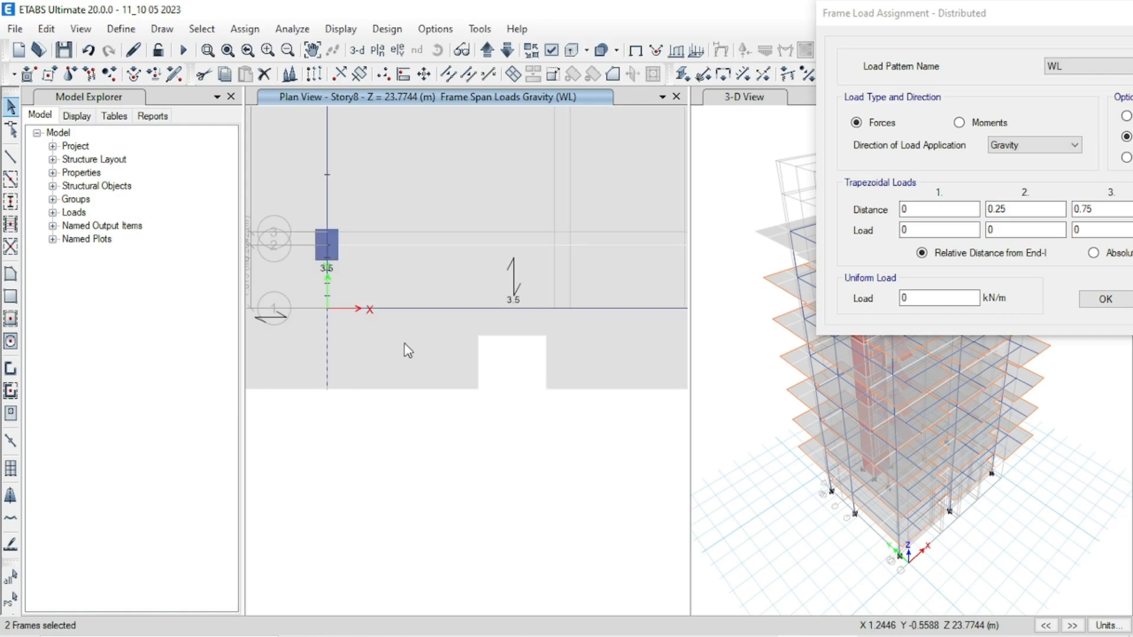
left_click(1065, 66)
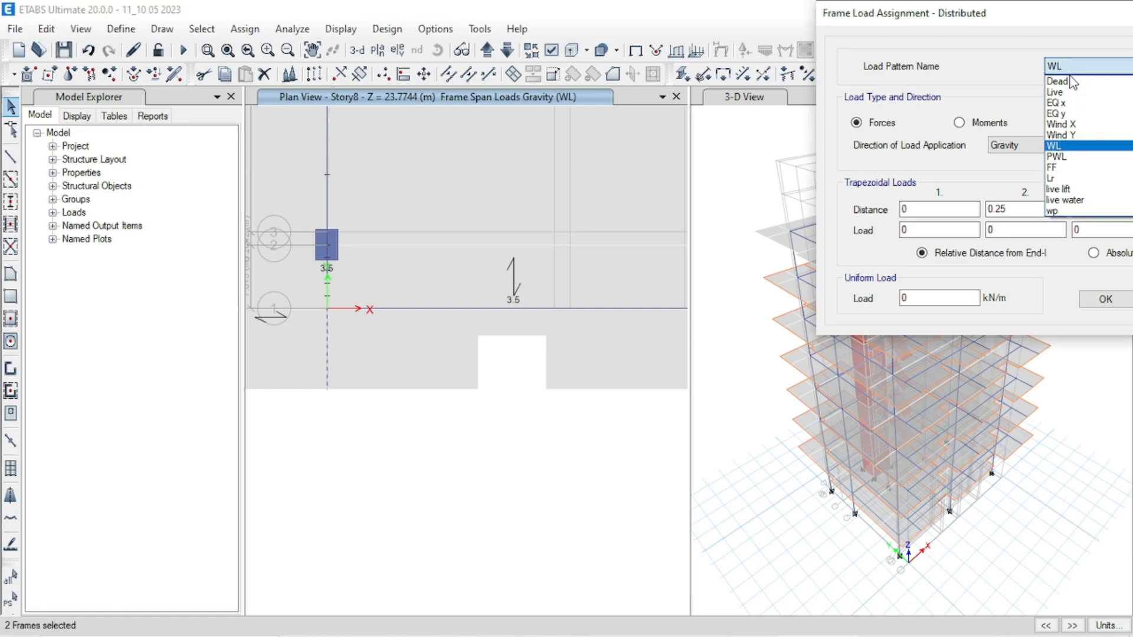
left_click(1062, 156)
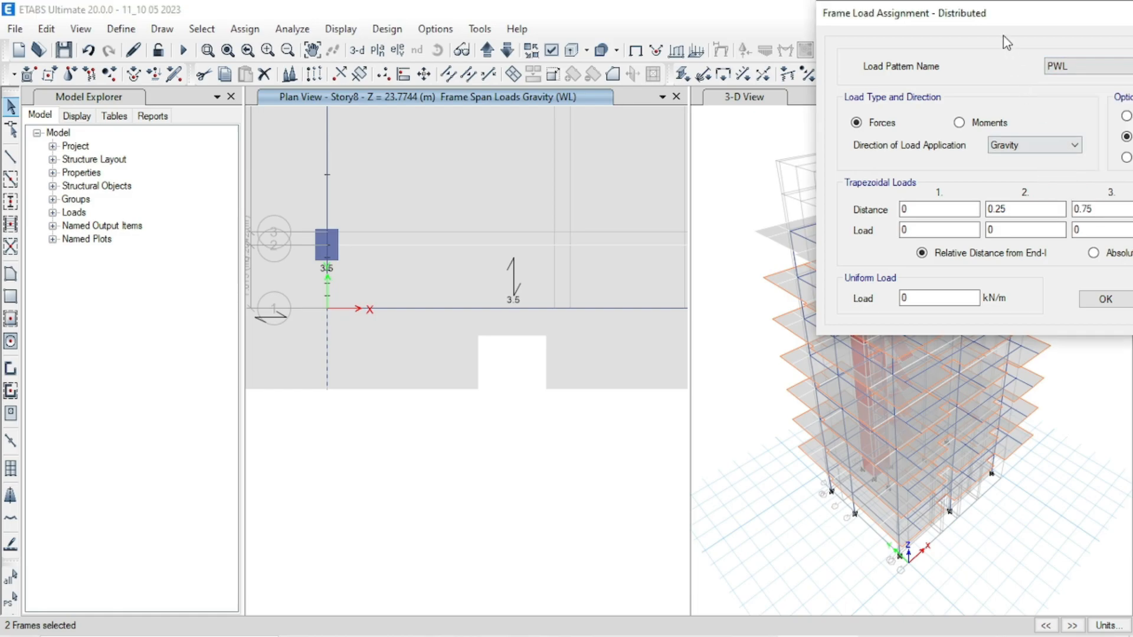
left_click_drag(1003, 17, 894, 17)
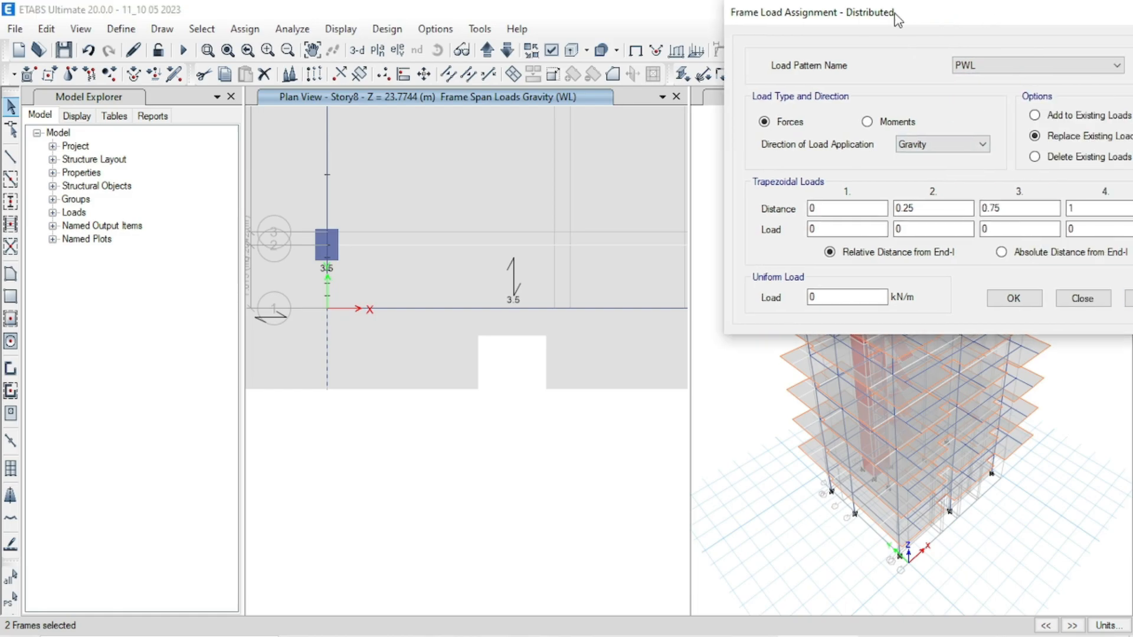
left_click(1122, 302)
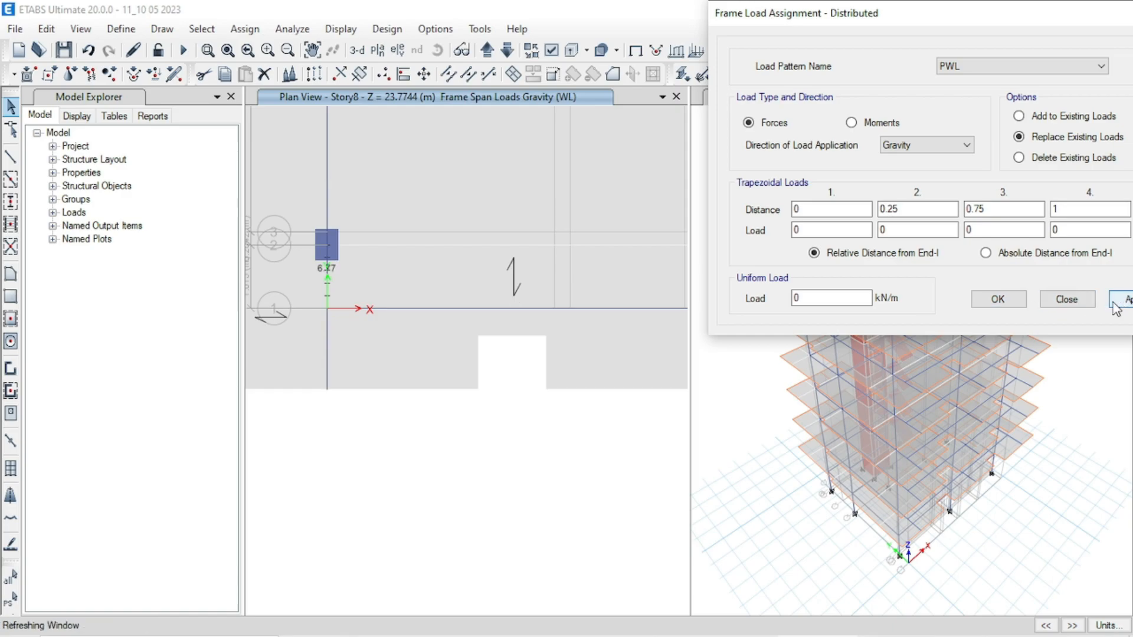
Replace the PWL load on the short inner front beams at grids A and H of Story8 with 0 kN/m.
left_click(328, 282)
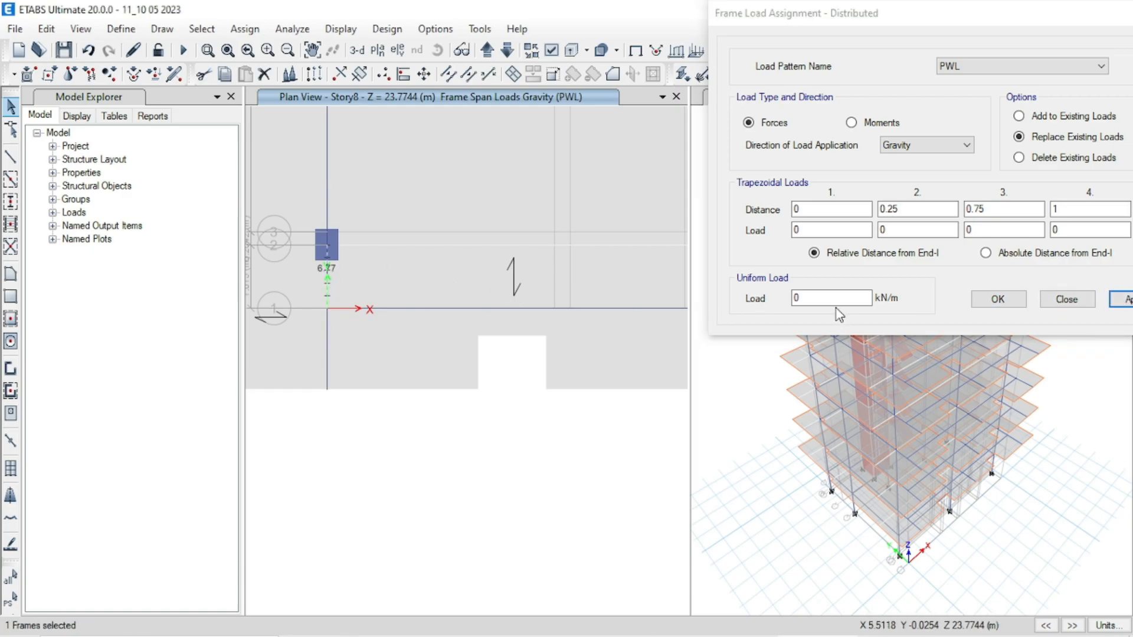
scroll(438, 289, "down", 3)
middle_click_drag(558, 282, 473, 286)
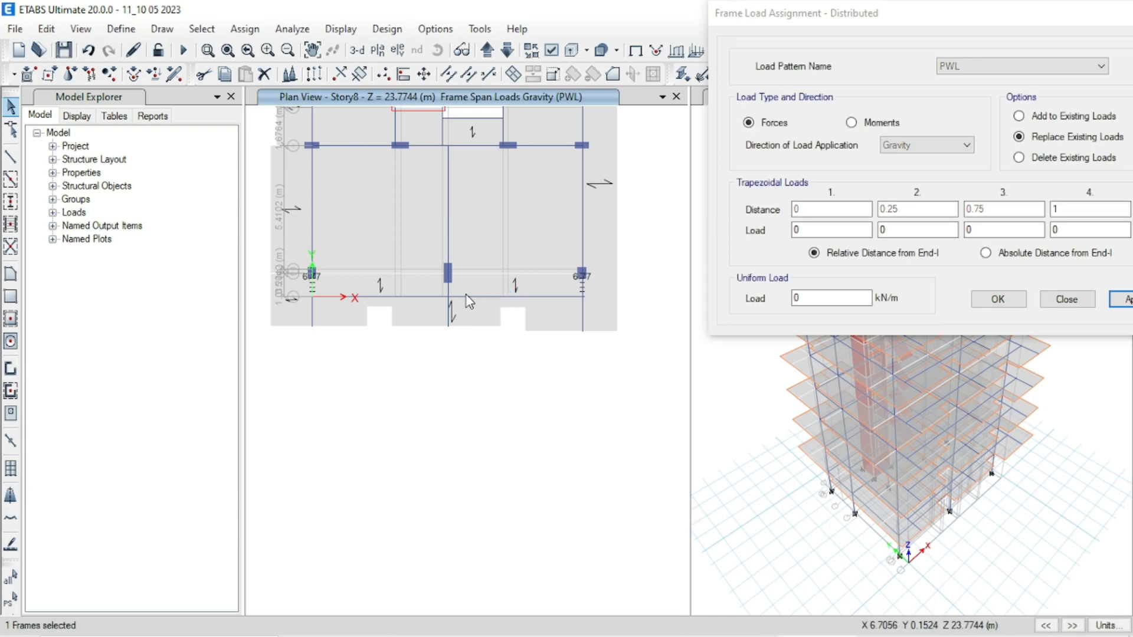
scroll(465, 293, "up", 3)
middle_click_drag(598, 292, 433, 291)
left_click(621, 277)
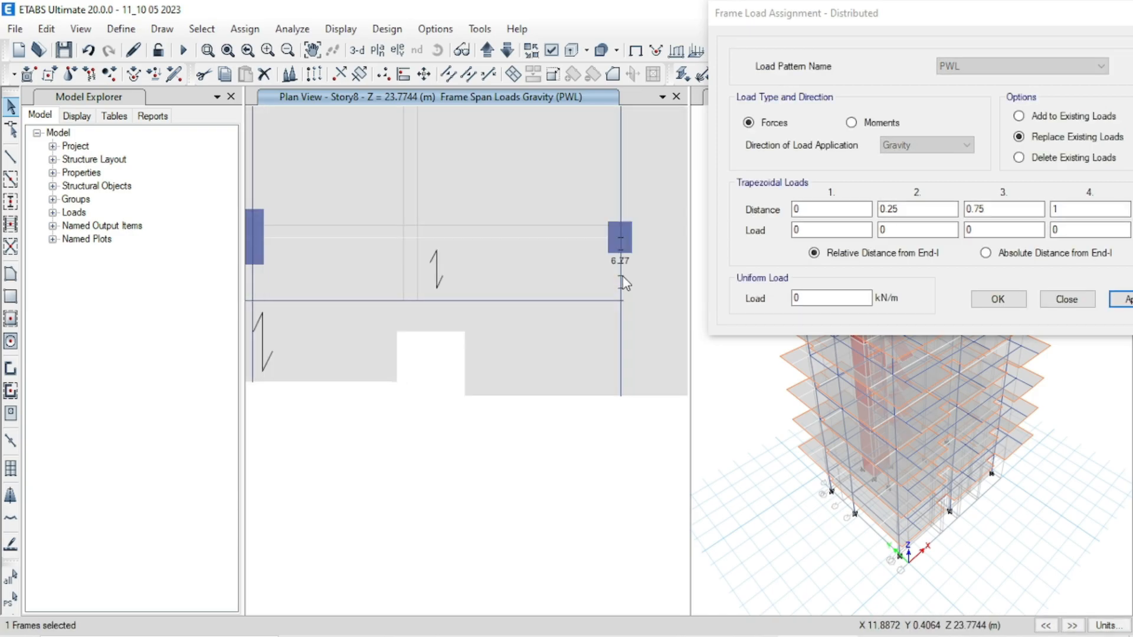
left_click(1116, 299)
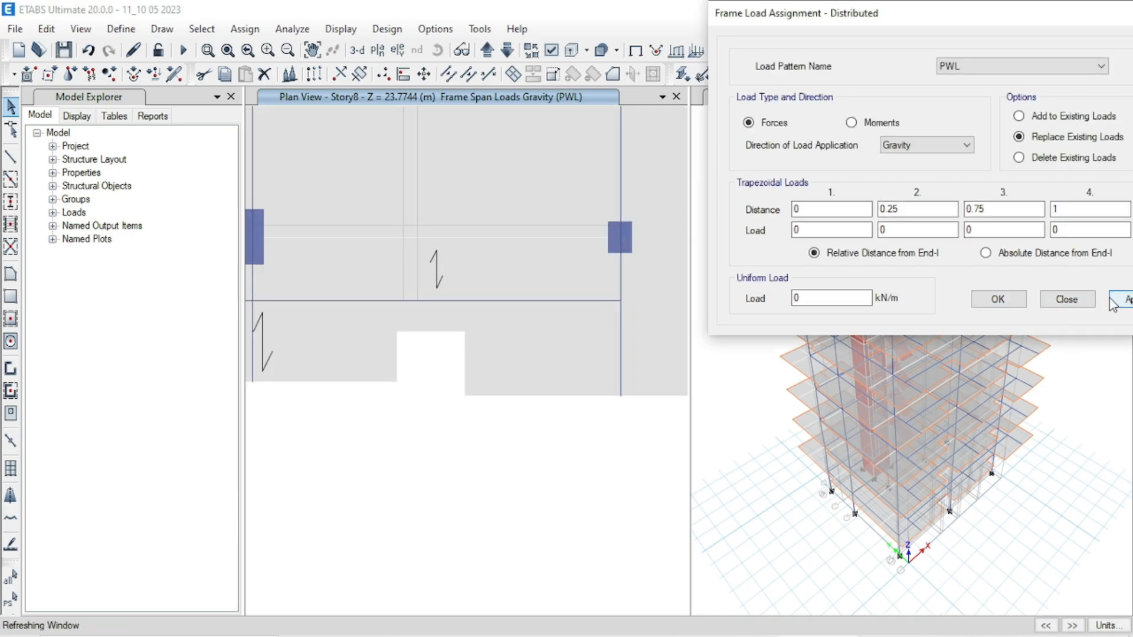
Show the Story7 plan with its PWL loads to compare it with Story8.
scroll(495, 302, "down", 3)
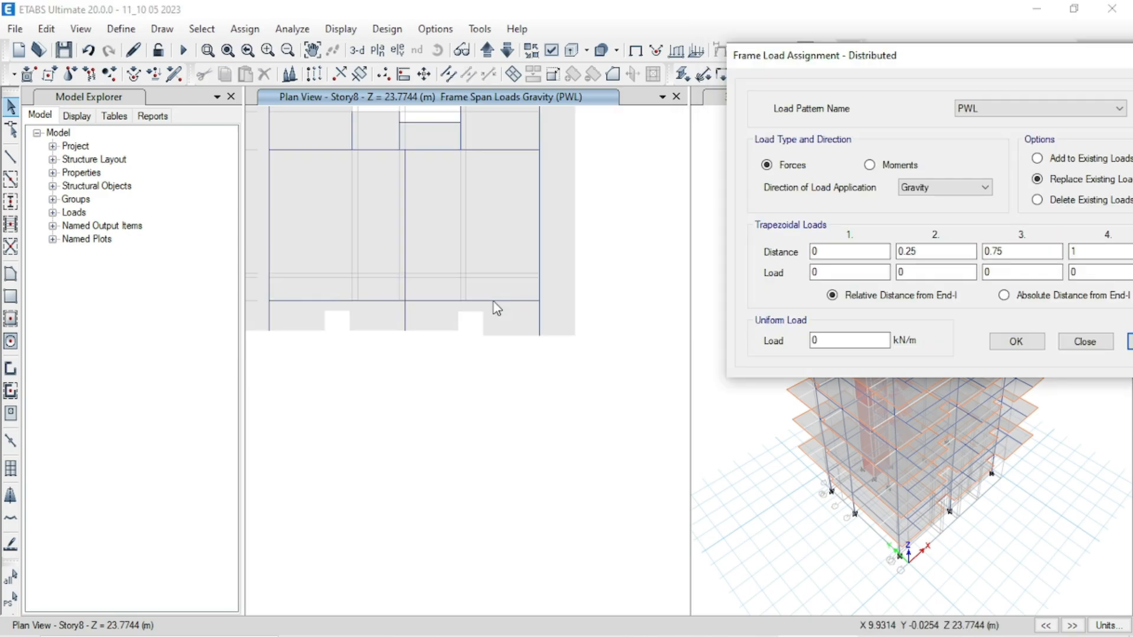
middle_click_drag(559, 361, 578, 396)
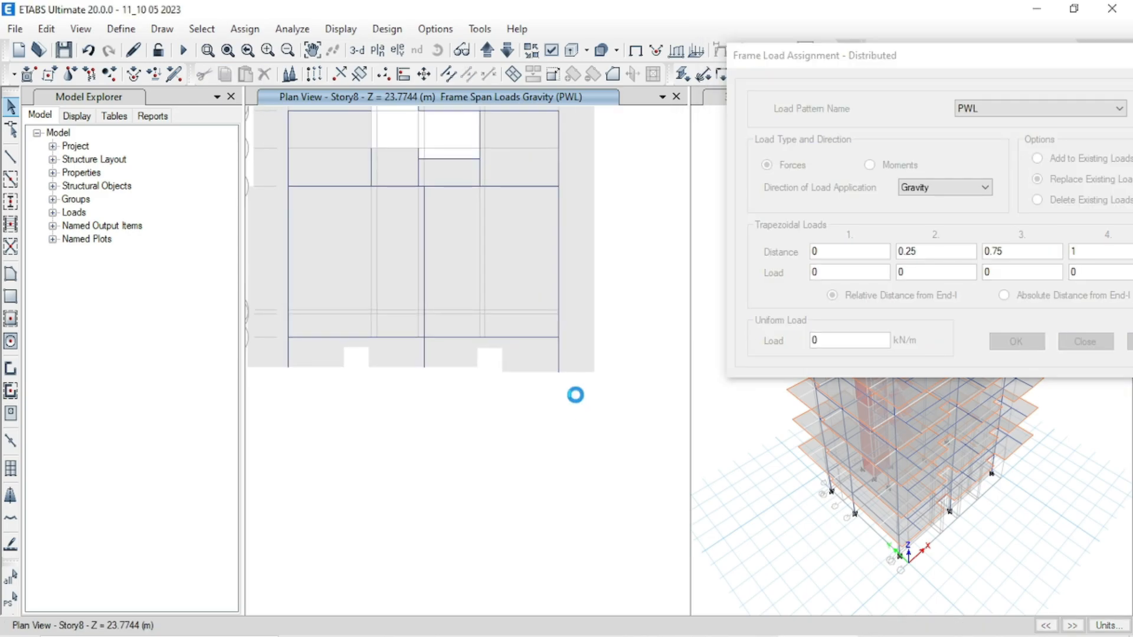
left_click(507, 49)
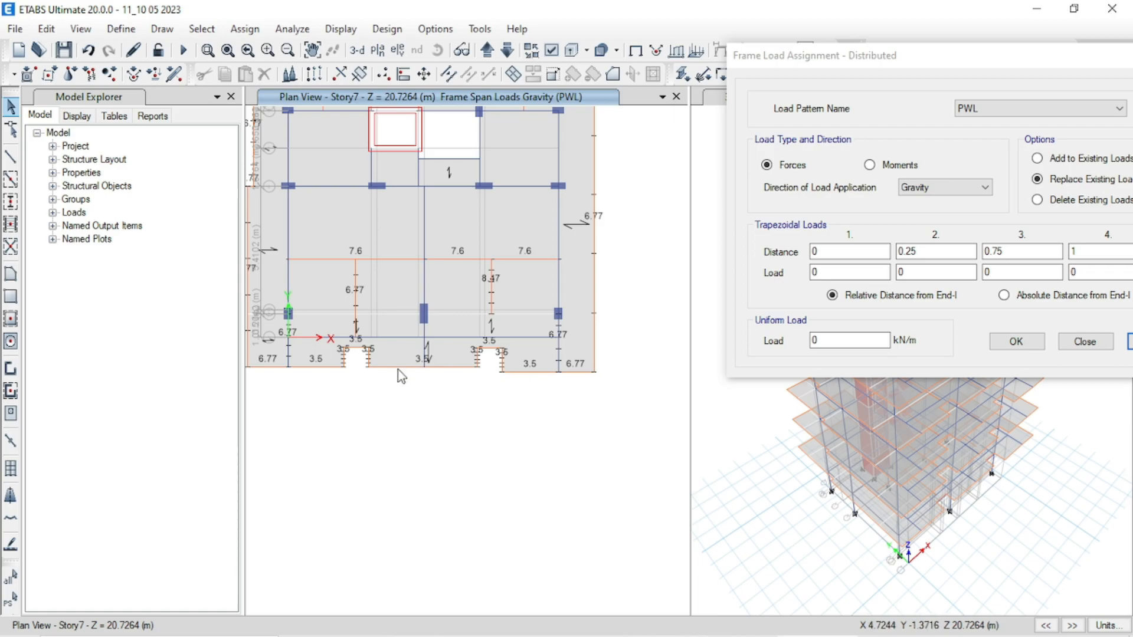
Return to the Story8 plan without assigning another load and join the two front beam segments on grid H.
left_click(486, 50)
left_click_drag(879, 67, 745, 91)
left_click(1086, 80)
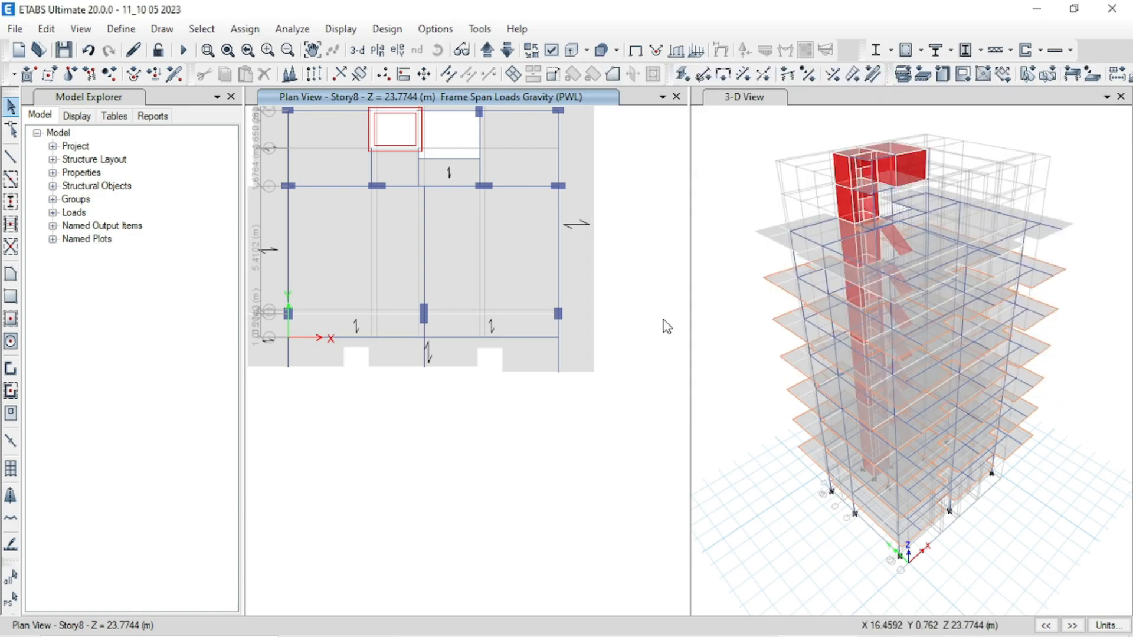
left_click(558, 352)
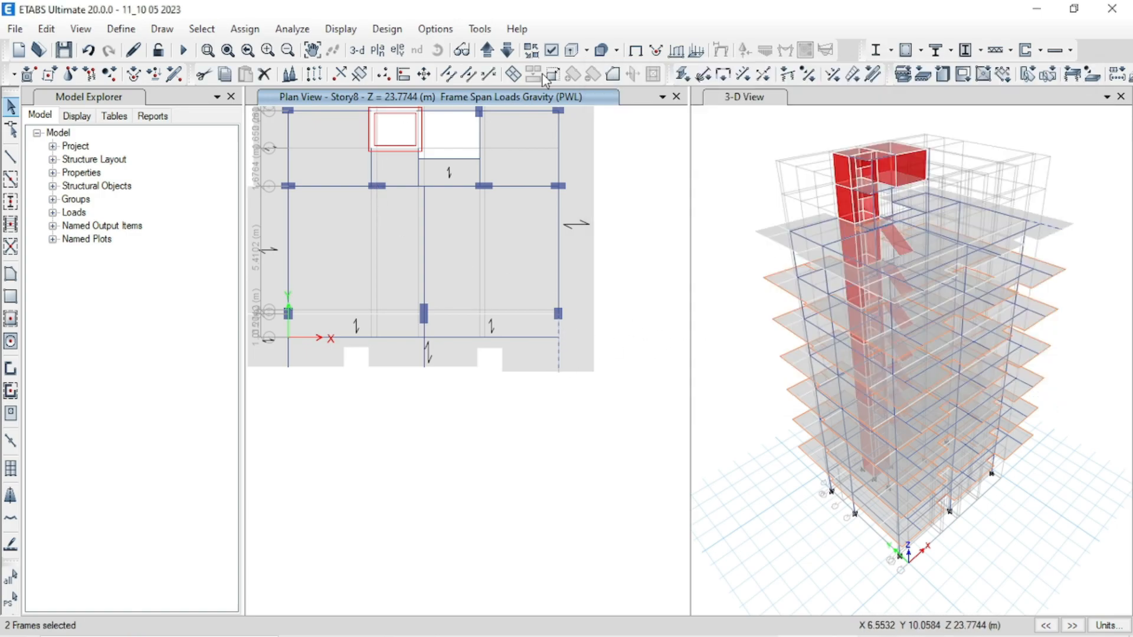
left_click(468, 74)
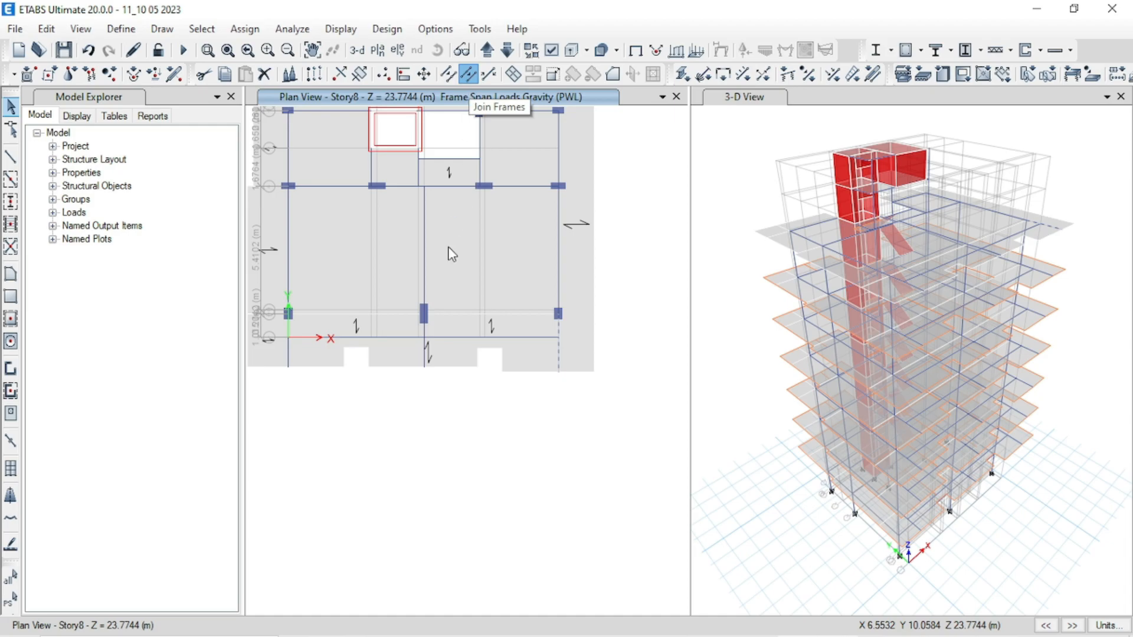
Join the front beam segments on grid A and the middle beam line of Story8.
left_click(288, 349)
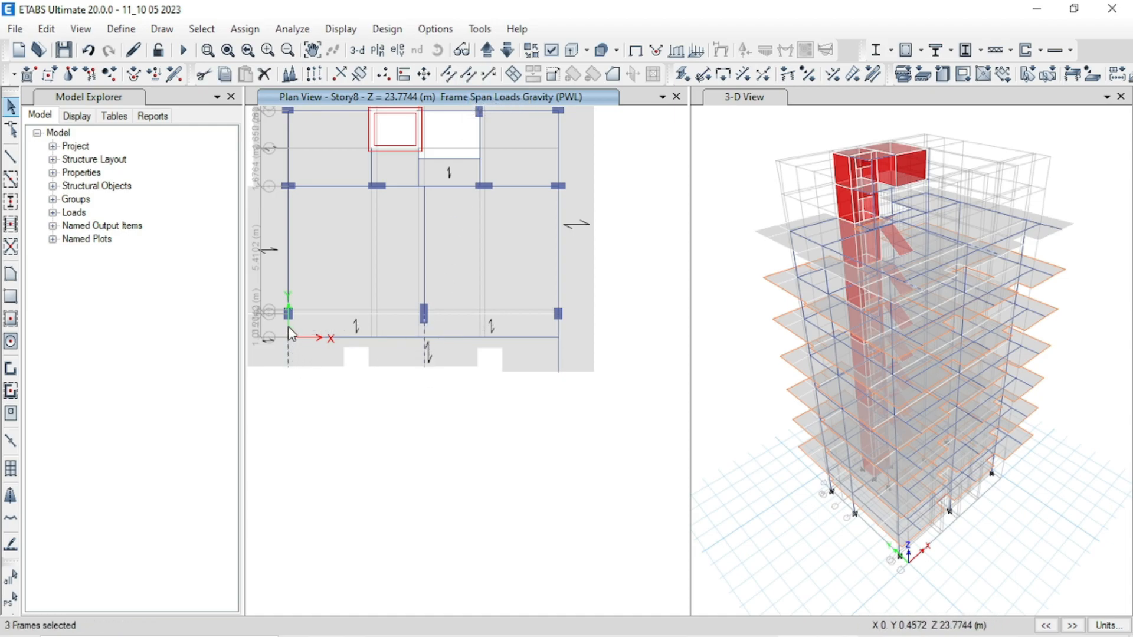
left_click(468, 74)
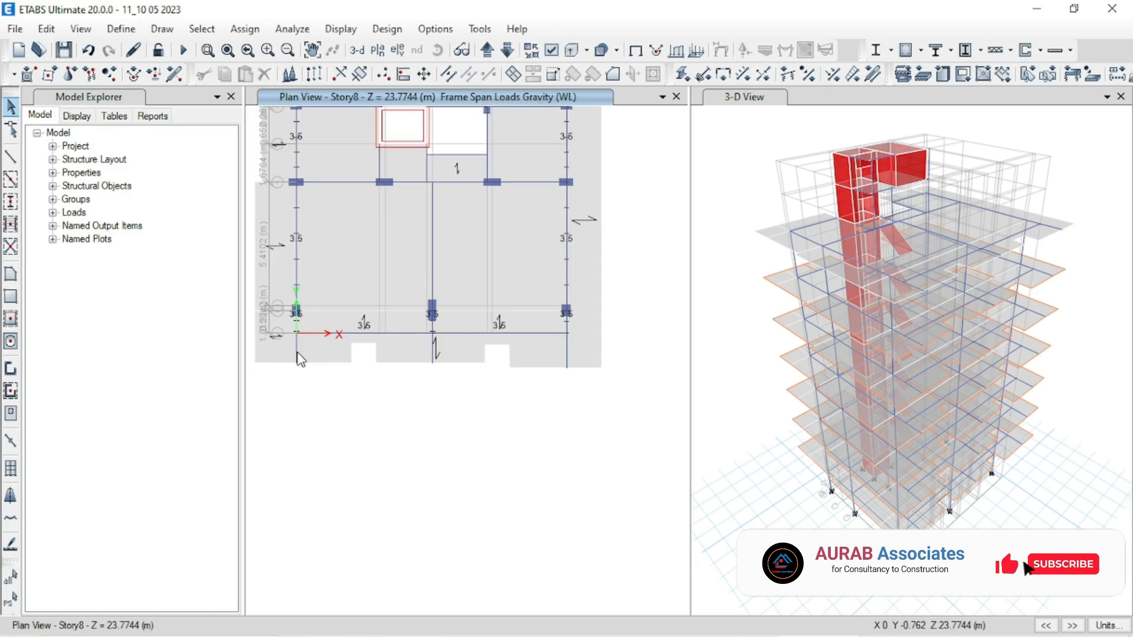
left_click(297, 352)
left_click(541, 458)
Go through the story plans down to Base and up to Story2 to examine the WL wall loads.
scroll(543, 458, "down", 3)
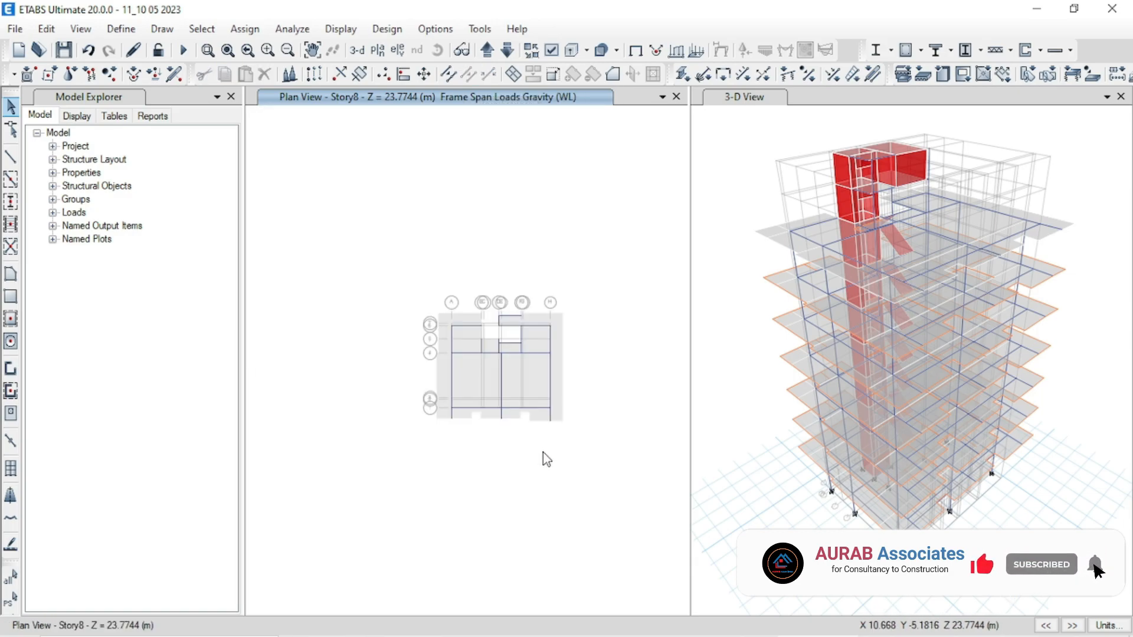
left_click(486, 50)
left_click(487, 50)
left_click(486, 49)
left_click(487, 50)
left_click(493, 53)
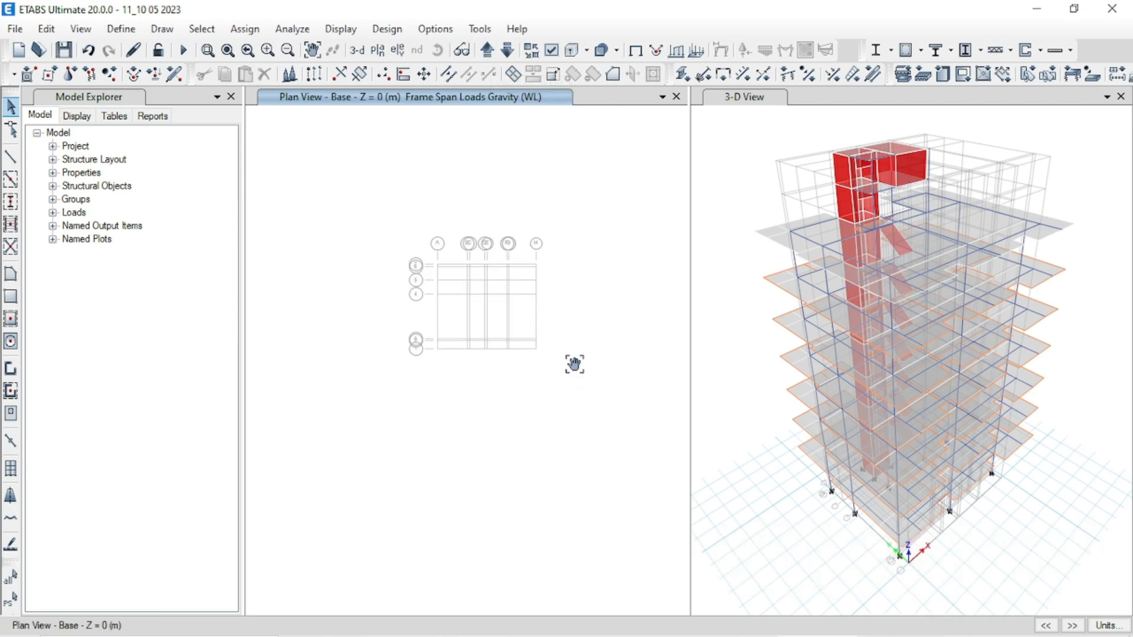
left_click(487, 51)
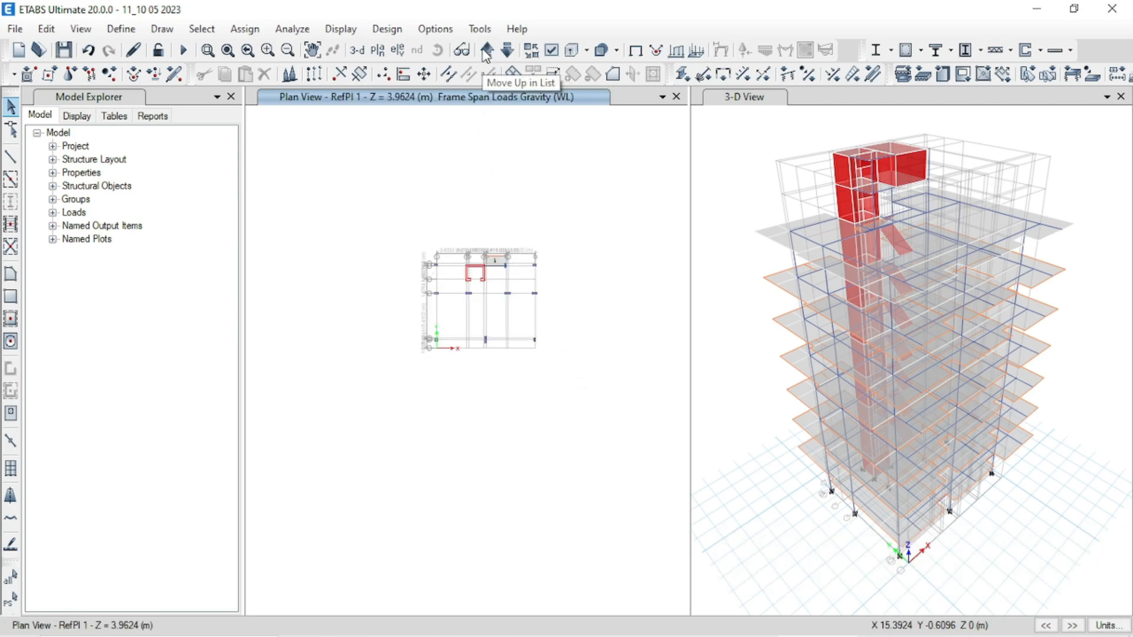
left_click(487, 51)
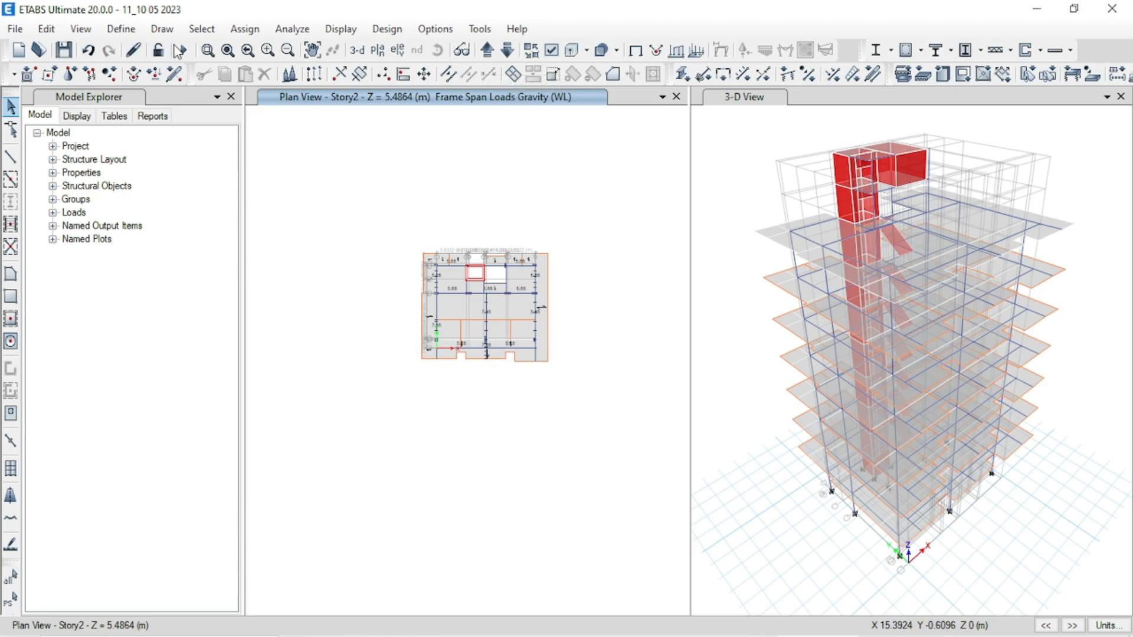
Run the analysis and start the concrete frame design check.
left_click(182, 50)
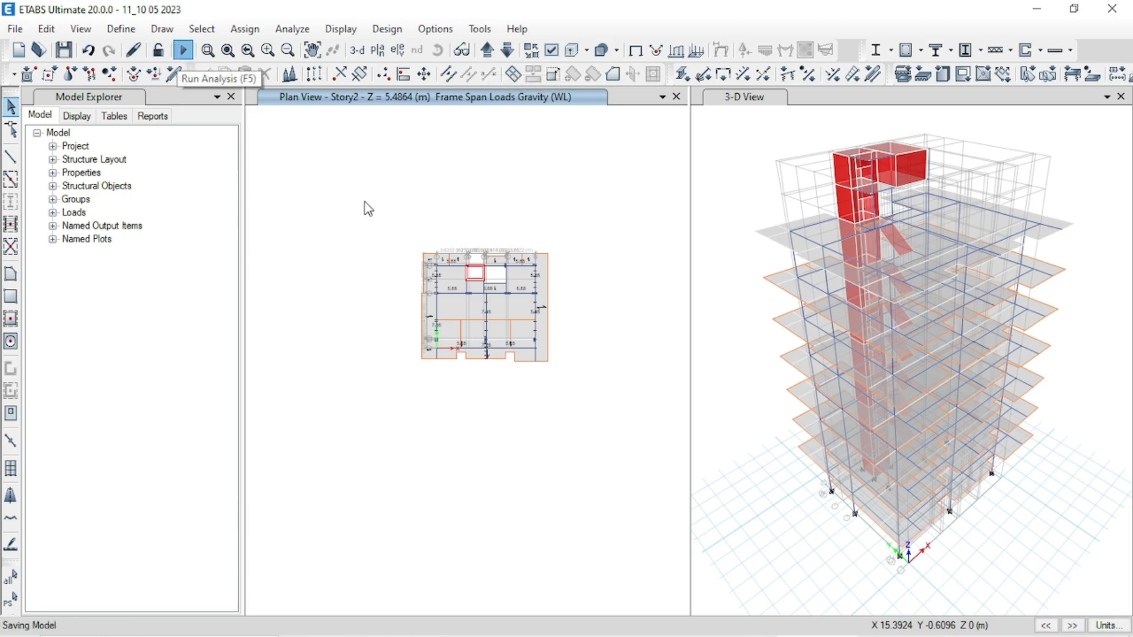
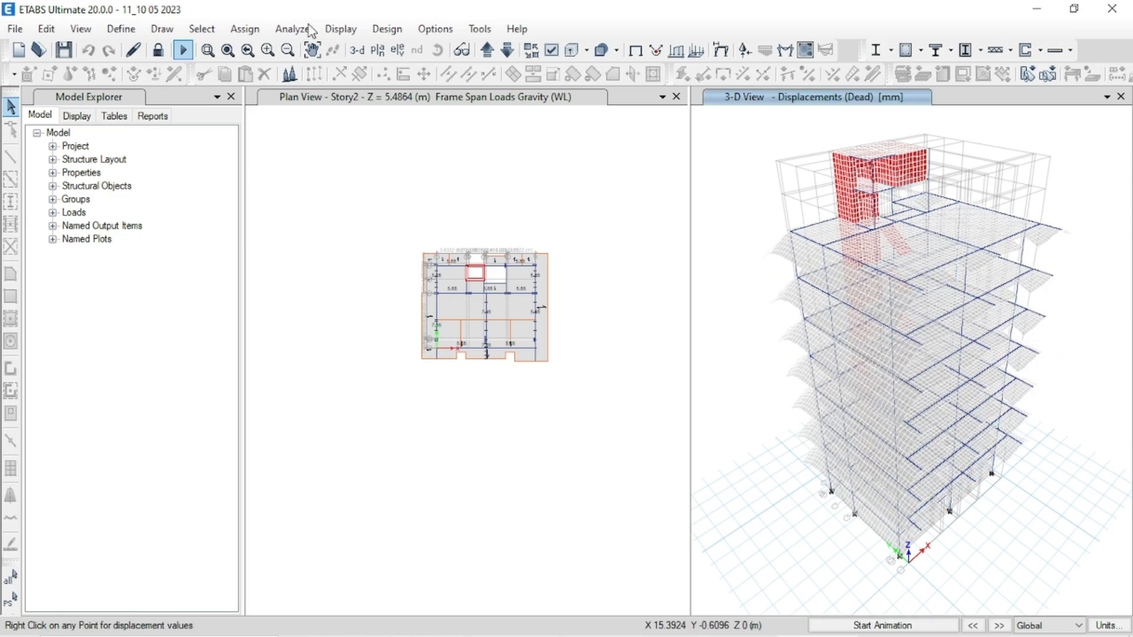
left_click(388, 29)
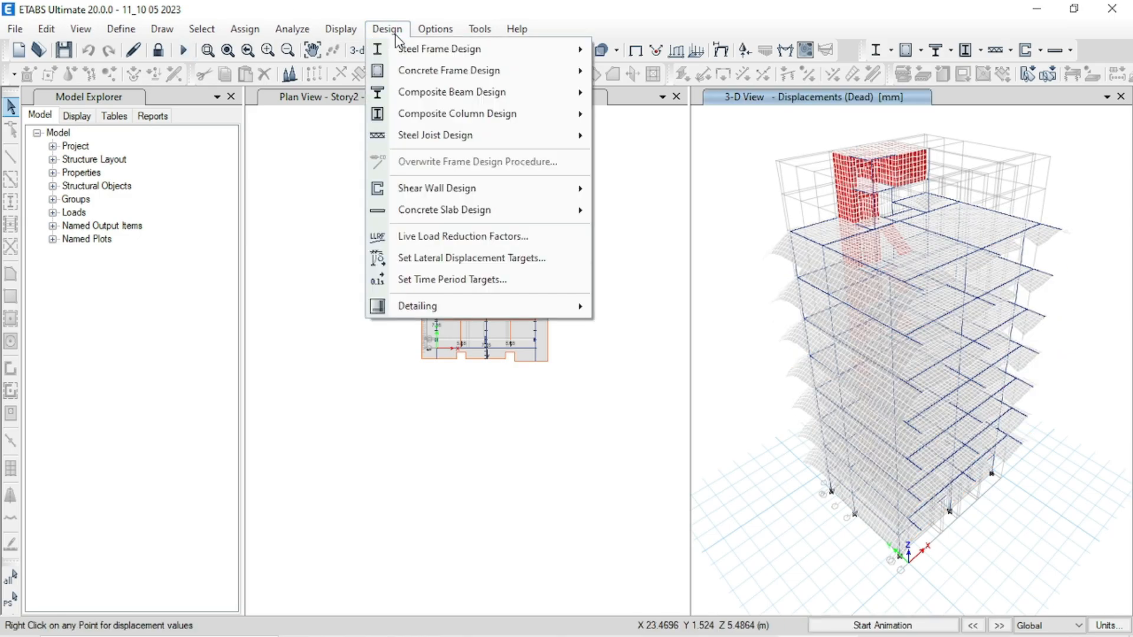
mouse_move(466, 83)
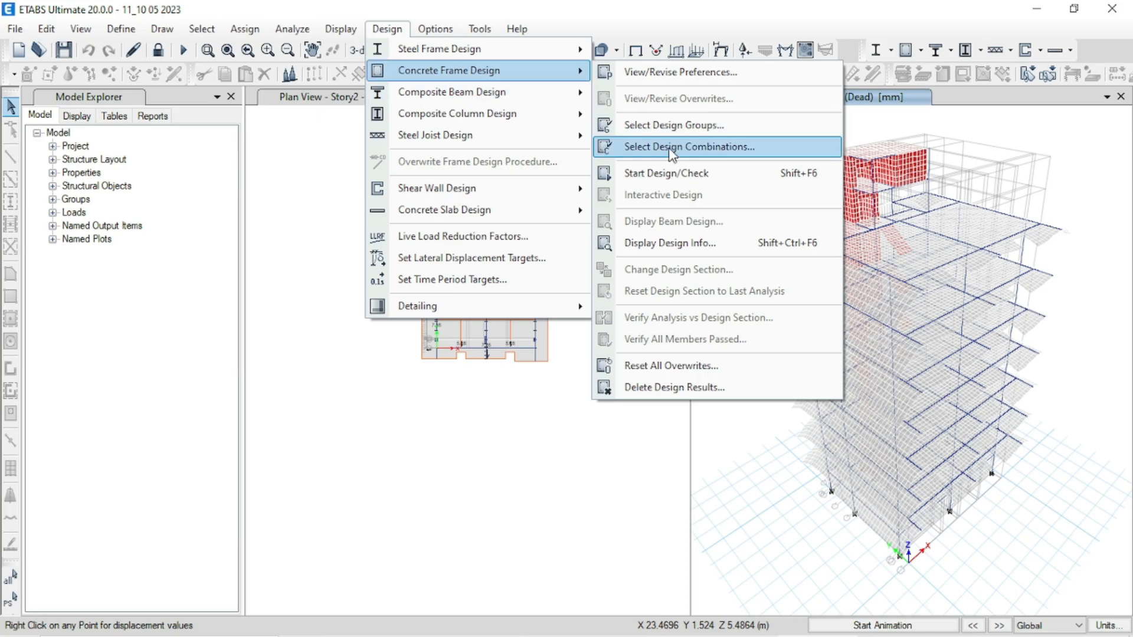
left_click(696, 174)
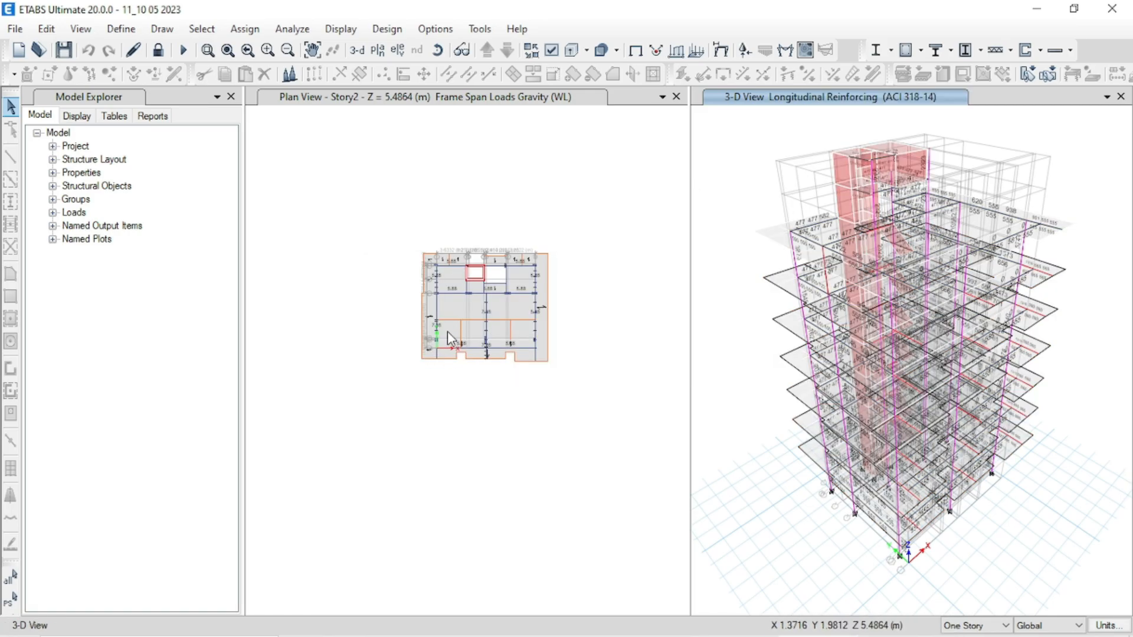
Verify whether all concrete frame members passed the design, declining to select the failed ones.
scroll(467, 324, "up", 3)
middle_click_drag(487, 322, 439, 335)
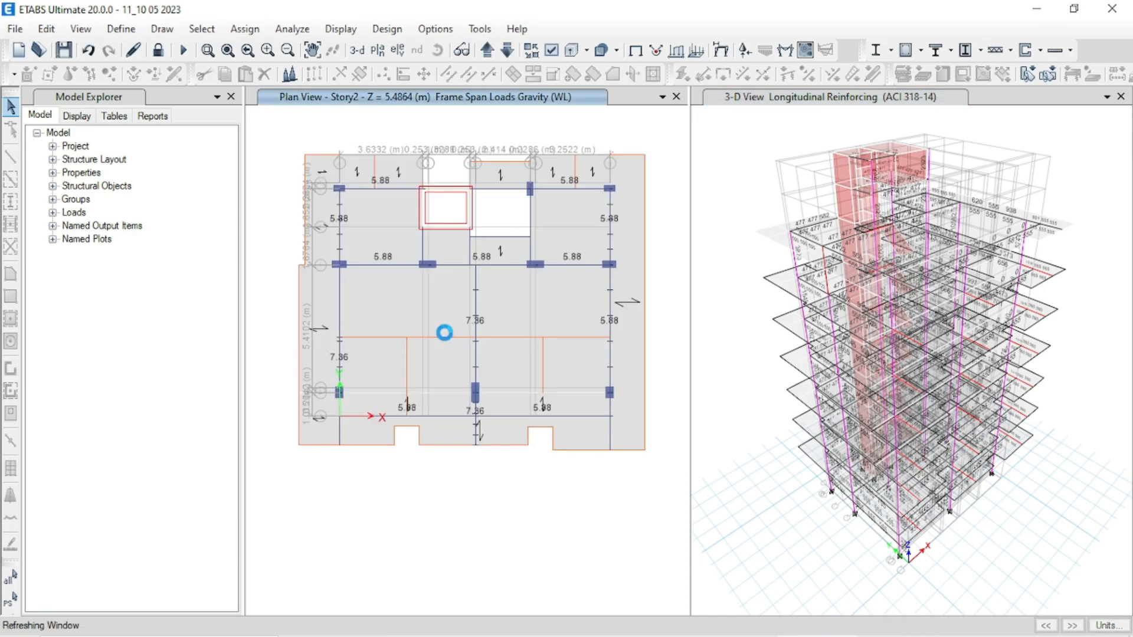
left_click(378, 30)
mouse_move(434, 73)
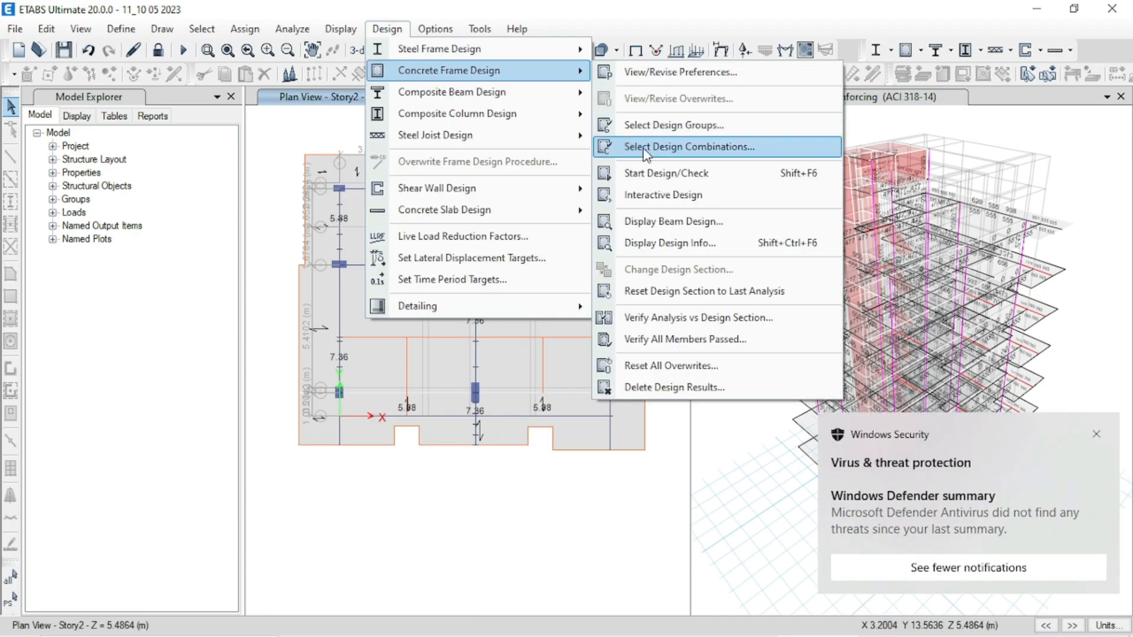
left_click(663, 340)
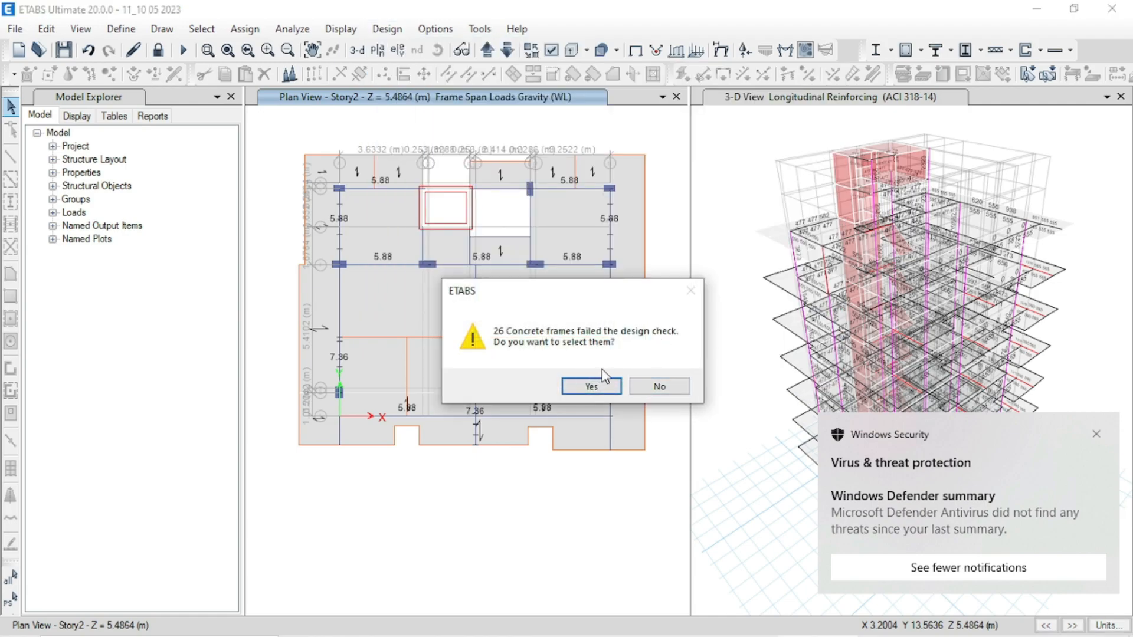
left_click(643, 388)
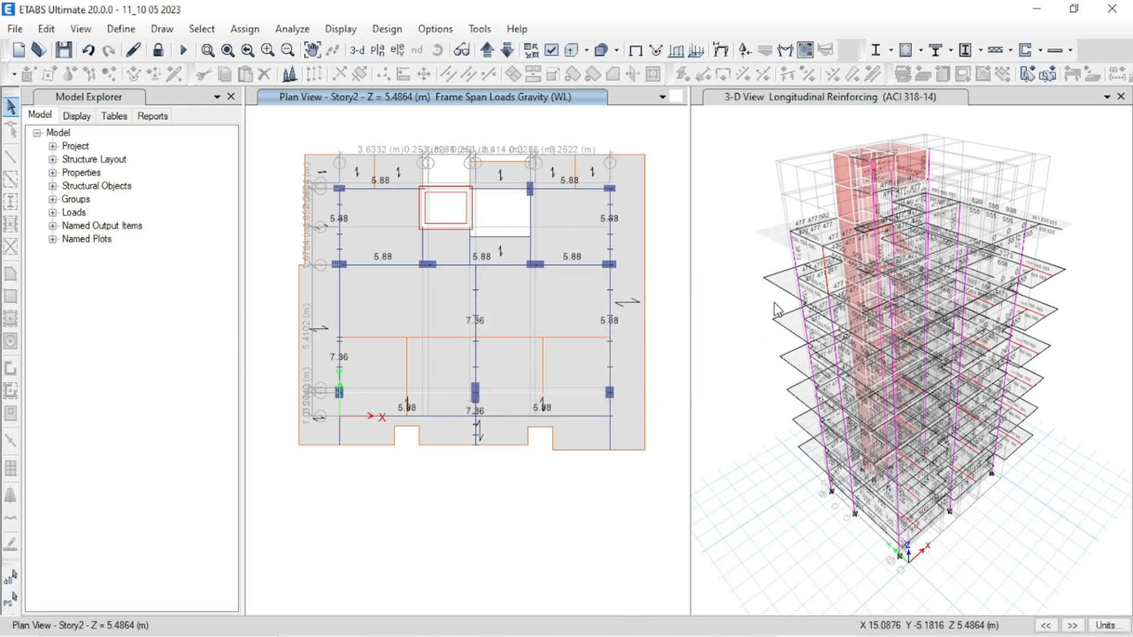
Clear the accidental selection and show the Story2 plan with longitudinal reinforcing in place of the 3-D view.
left_click_drag(778, 311, 728, 281)
key("Escape")
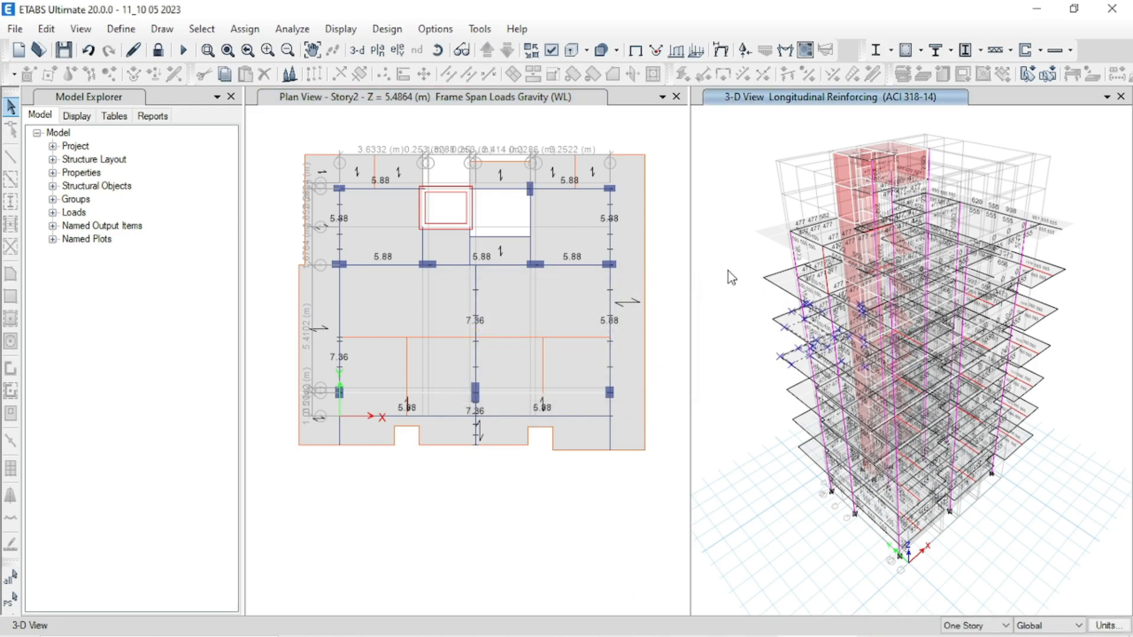
left_click(378, 50)
left_click(472, 341)
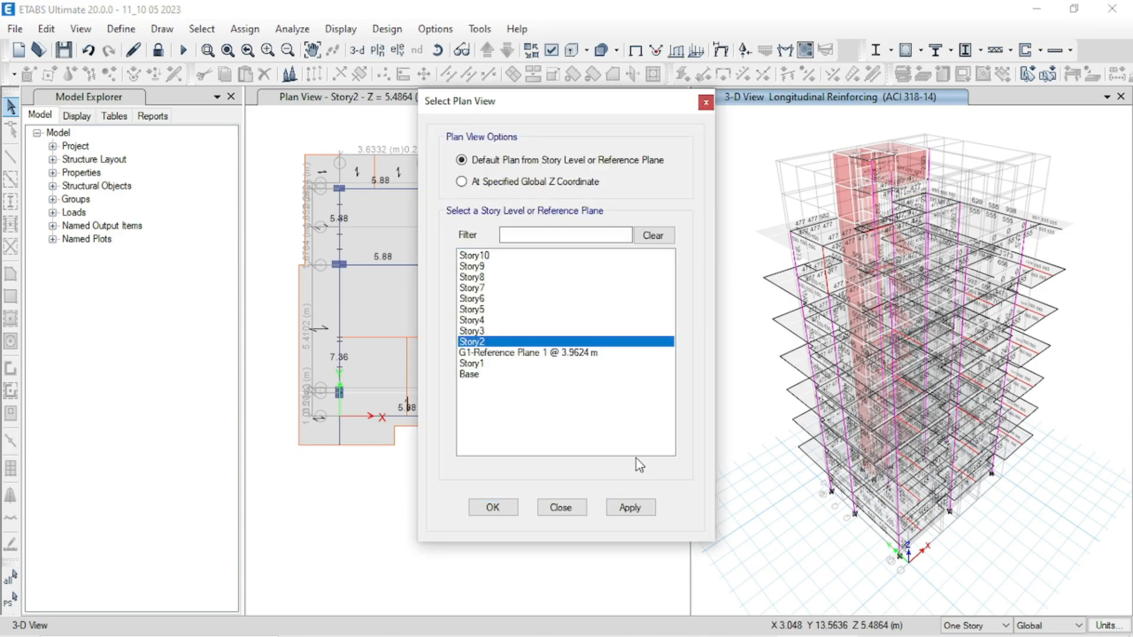
left_click(630, 508)
left_click(485, 512)
middle_click_drag(980, 496, 939, 392)
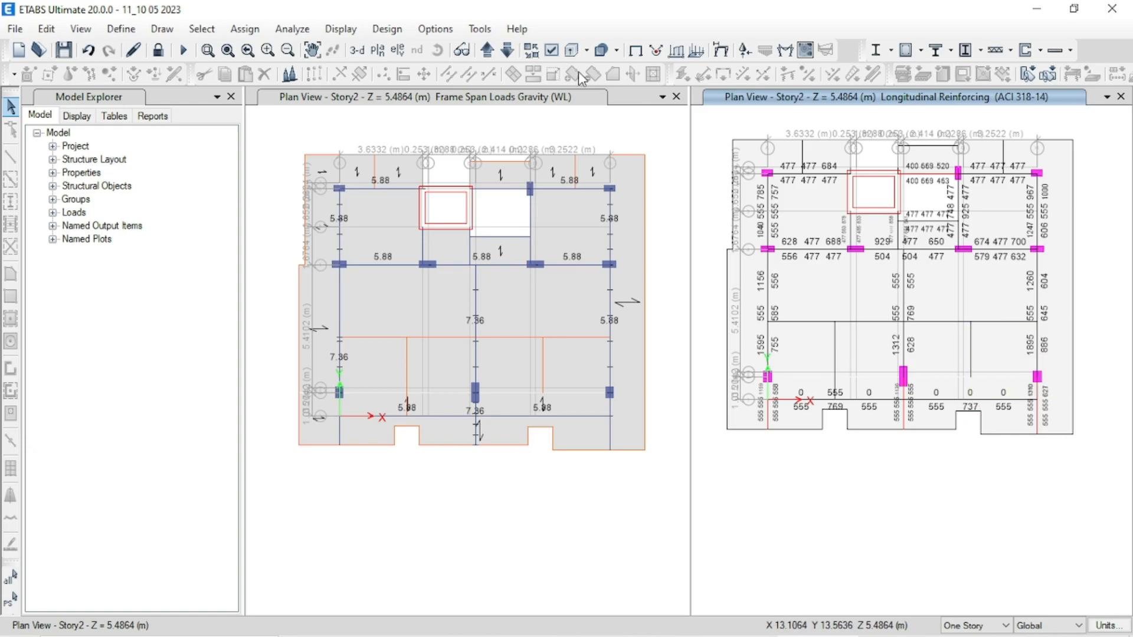
Step up through the plans from Story2 to Story8 to examine the longitudinal reinforcing and failing members.
left_click(487, 51)
left_click(487, 51)
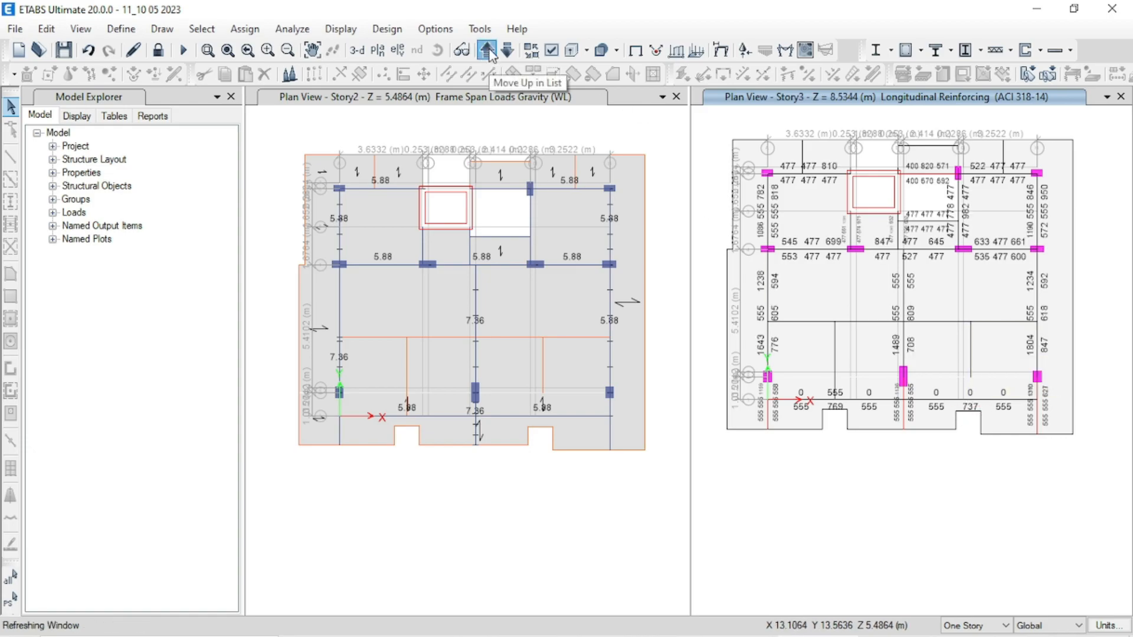
left_click(487, 51)
left_click(487, 51)
left_click(488, 51)
left_click(487, 51)
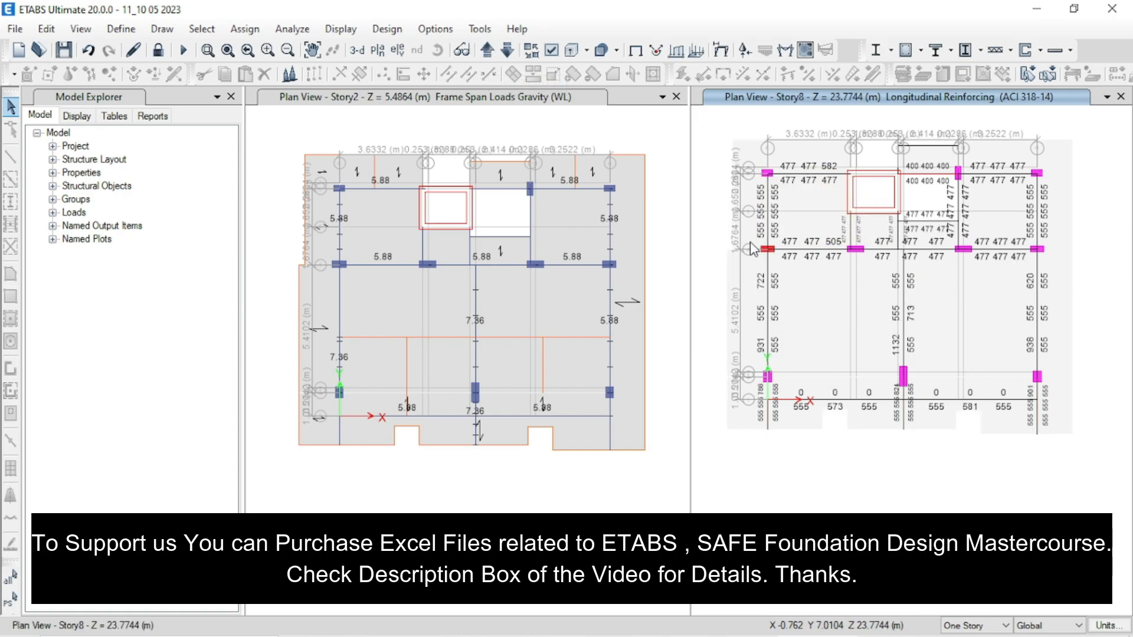
mouse_move(805, 255)
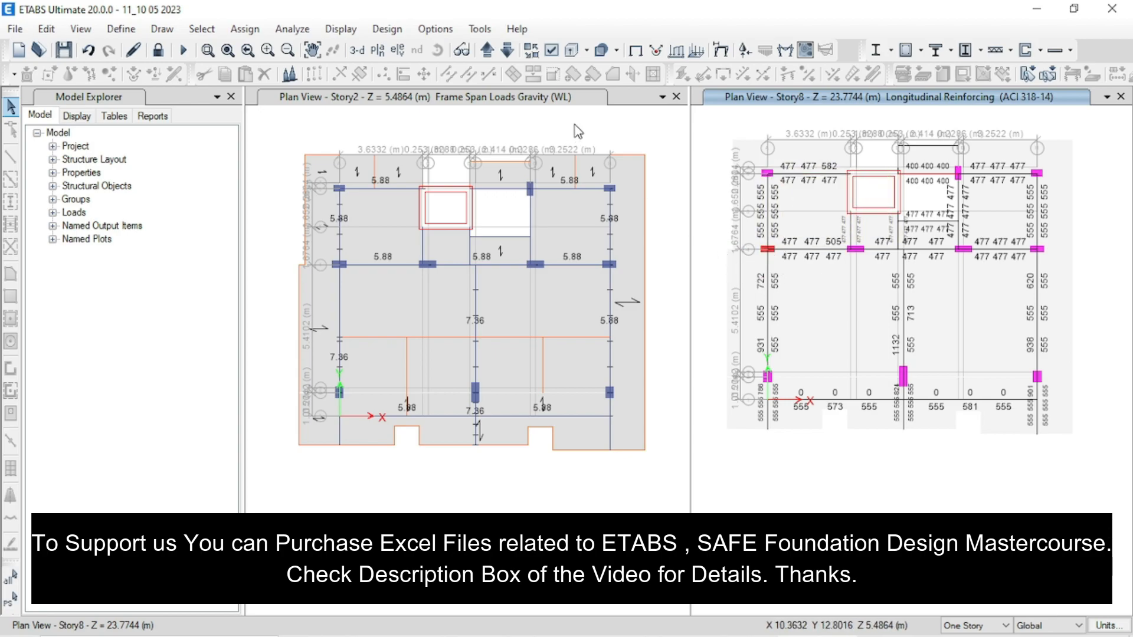
Go back from Story8 to the Story2 plan to review the reinforcing results of its beams and columns.
left_click(488, 50)
left_click(488, 51)
left_click(488, 51)
left_click(487, 51)
left_click(487, 51)
left_click(488, 51)
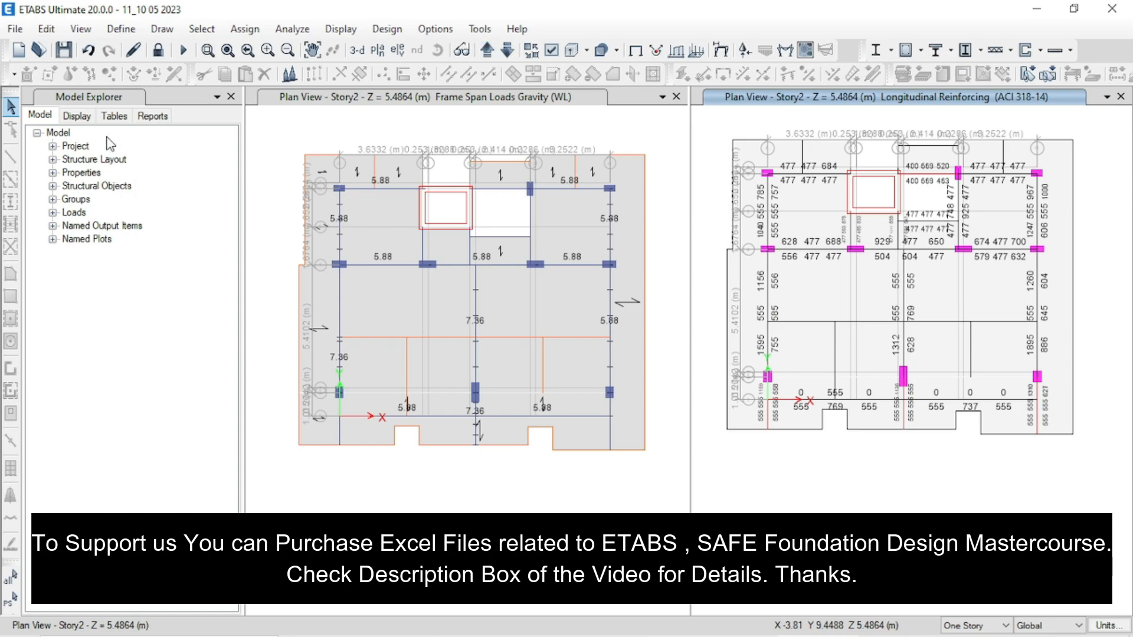
Unlock the model, deleting the analysis results, and make plan edits apply to All Stories.
left_click(157, 50)
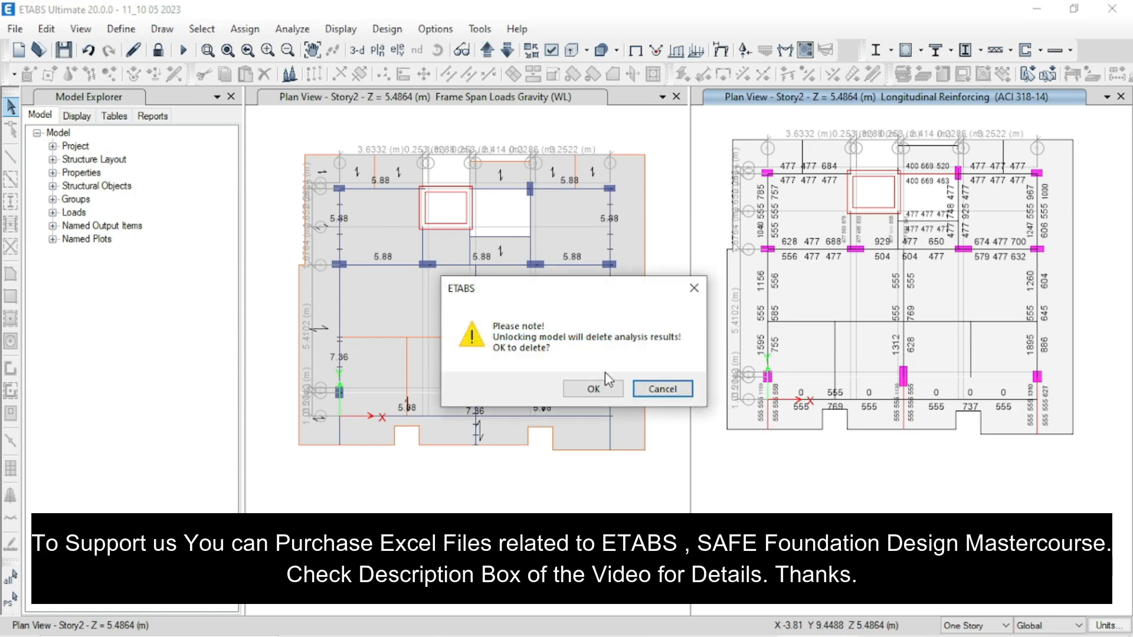
left_click(593, 389)
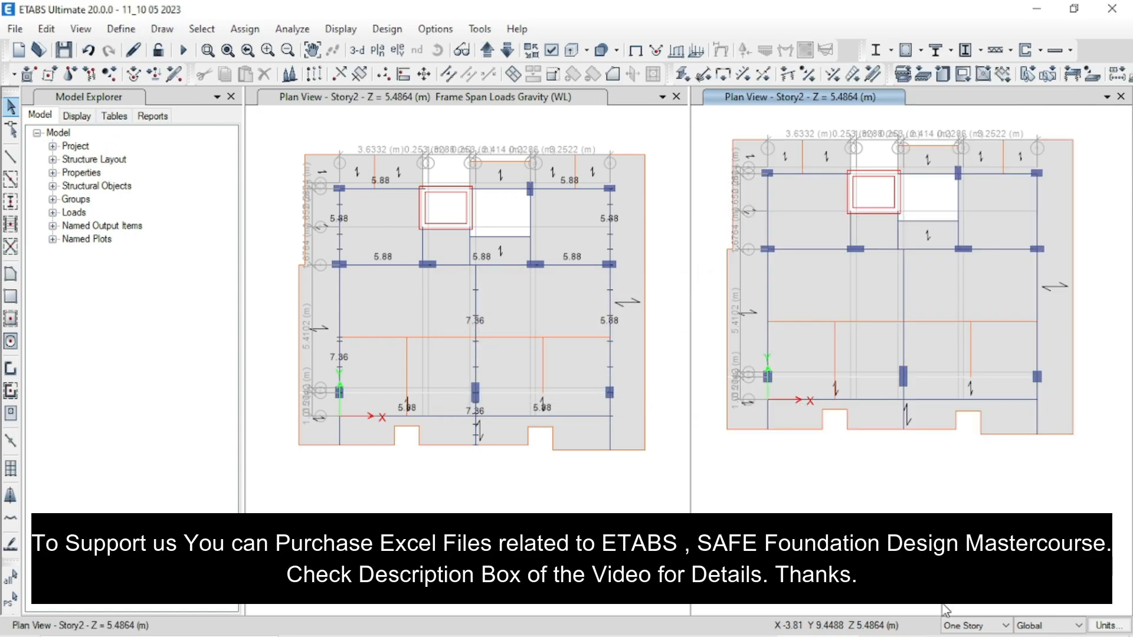
left_click(969, 627)
left_click(968, 611)
Select the two outer columns of the middle column row on all stories, showing the model in 3-D beside the Story2 plan.
left_click_drag(750, 232, 797, 277)
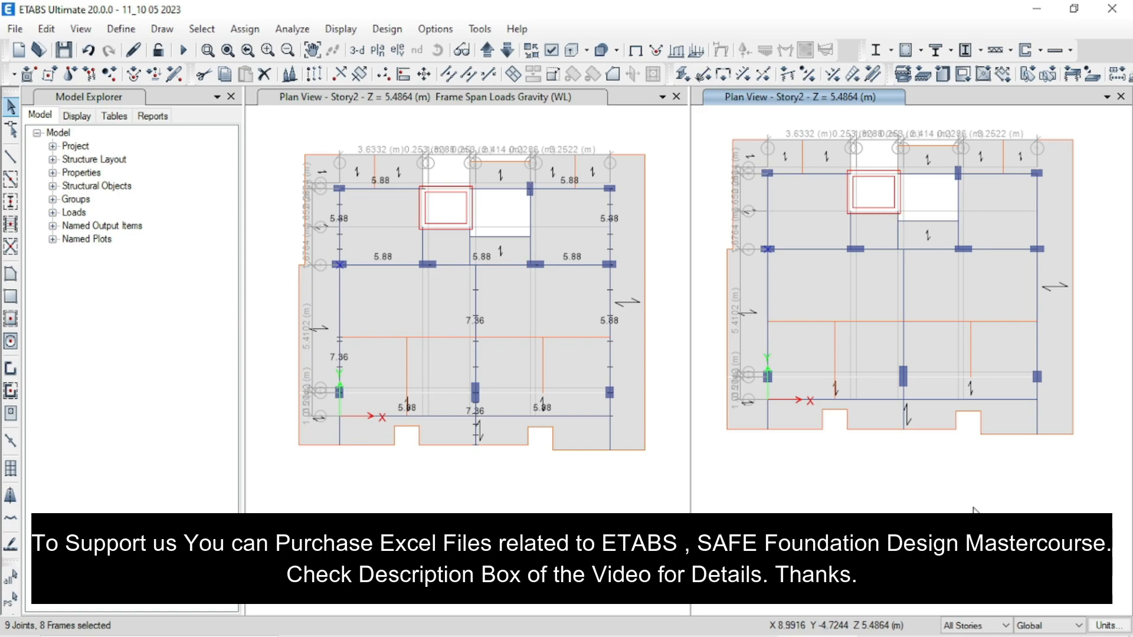
left_click_drag(1019, 235, 1043, 261)
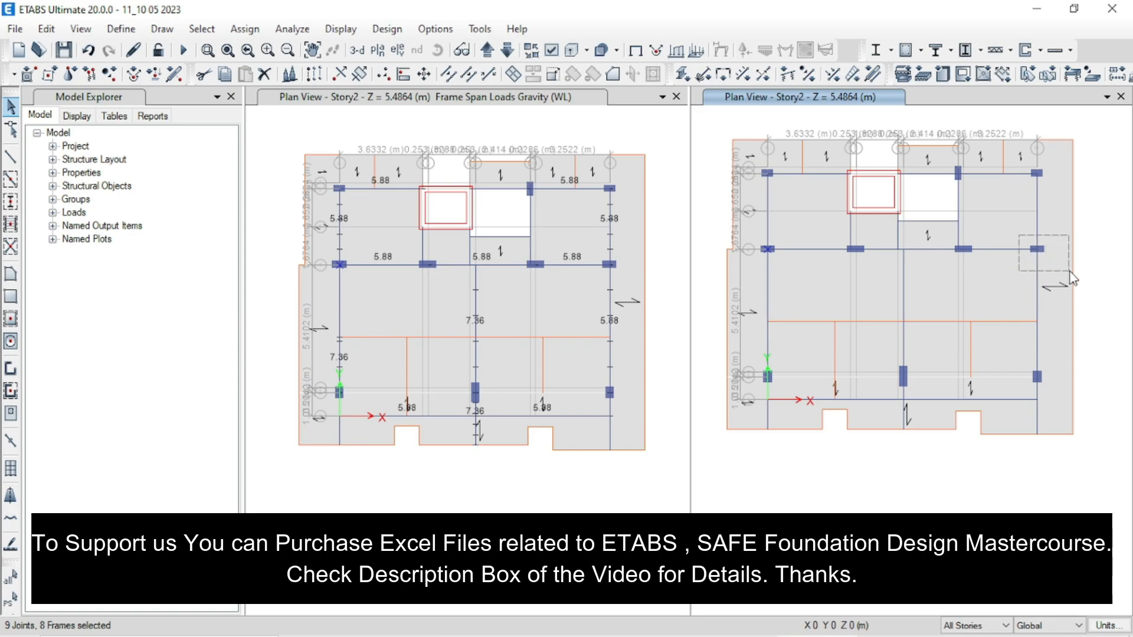
left_click_drag(1070, 278, 1072, 278)
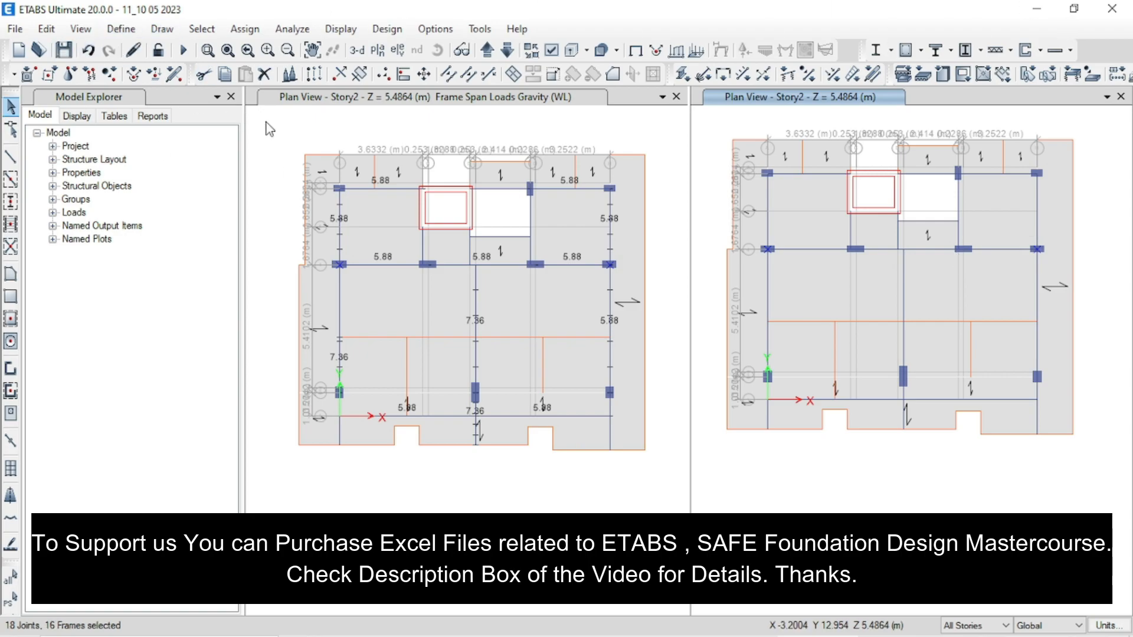
left_click(251, 103)
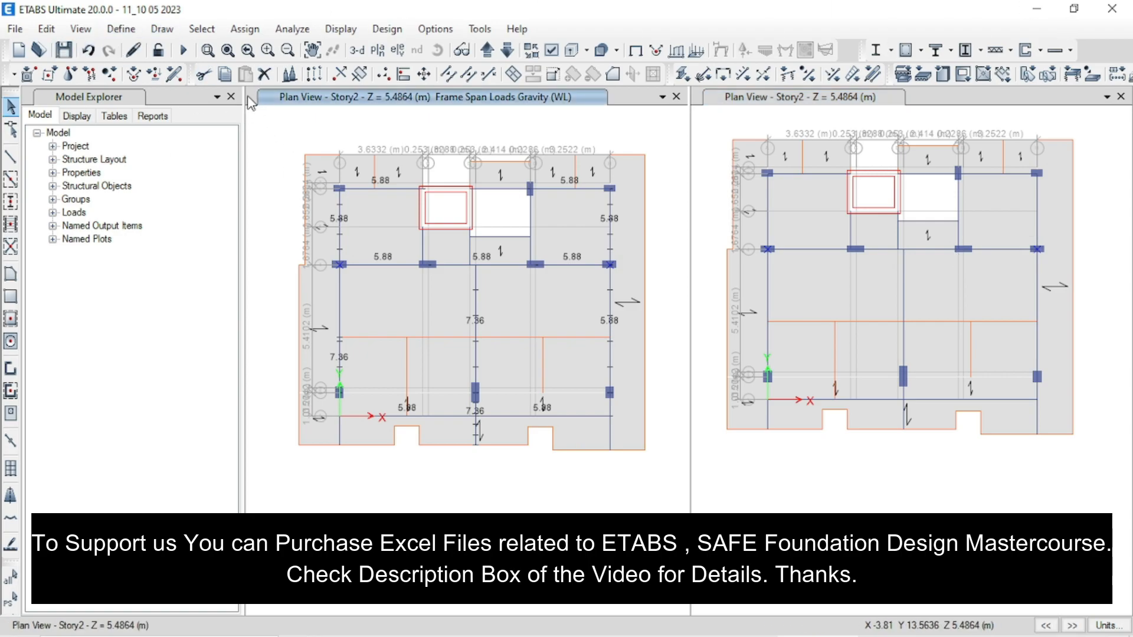
left_click(357, 51)
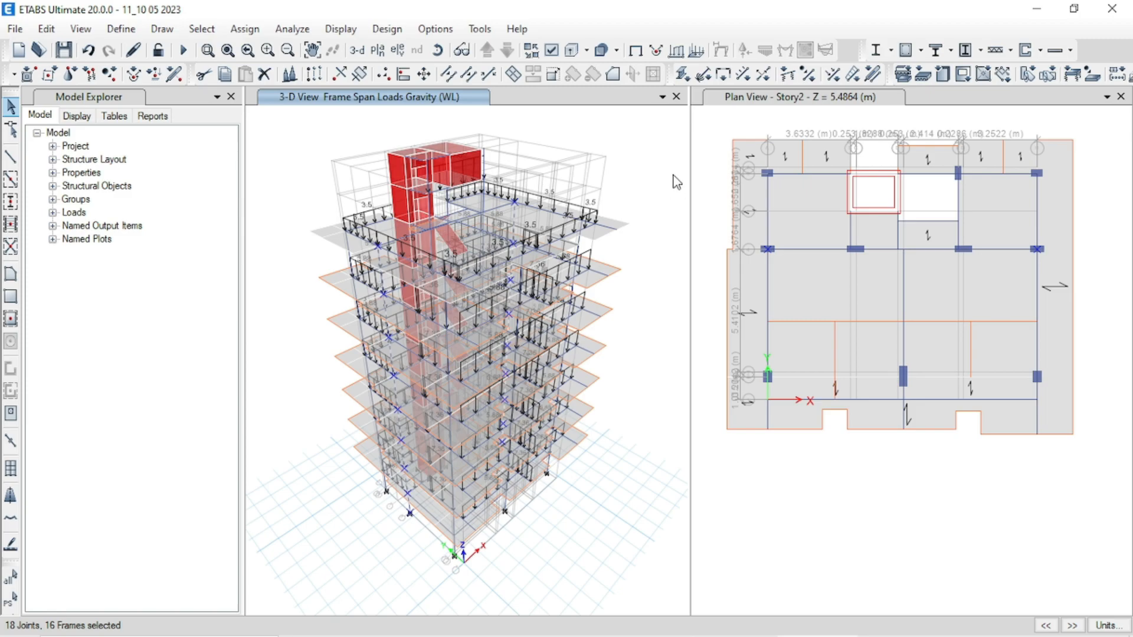
left_click_drag(749, 223, 817, 289)
left_click_drag(1021, 228, 1065, 270)
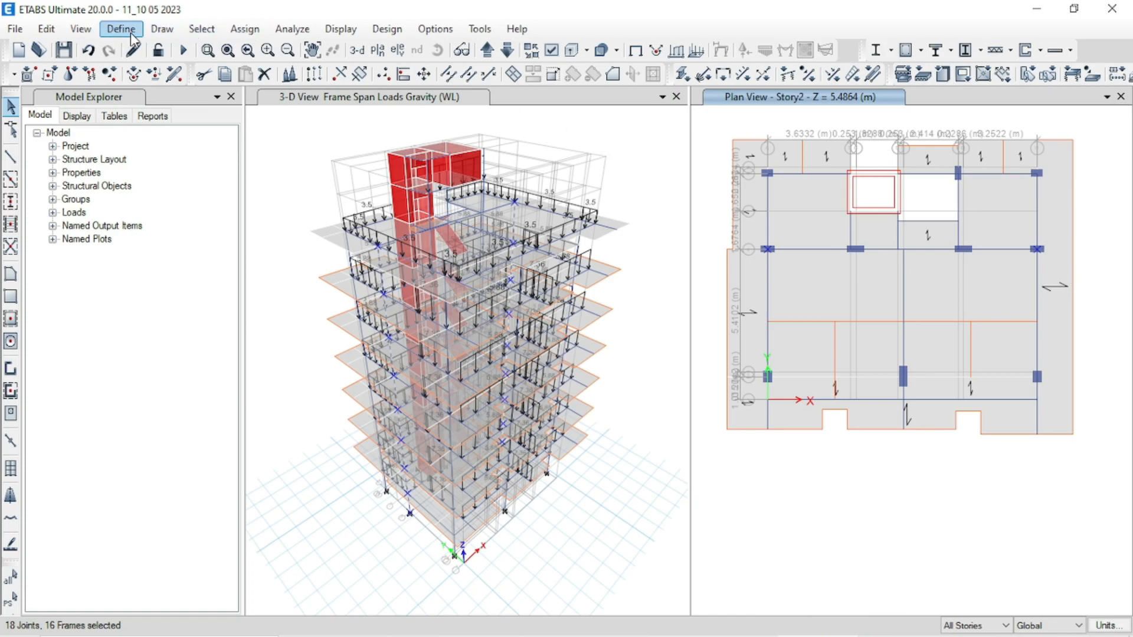
Assign the frame section C 12X30 to the selected columns.
left_click(248, 31)
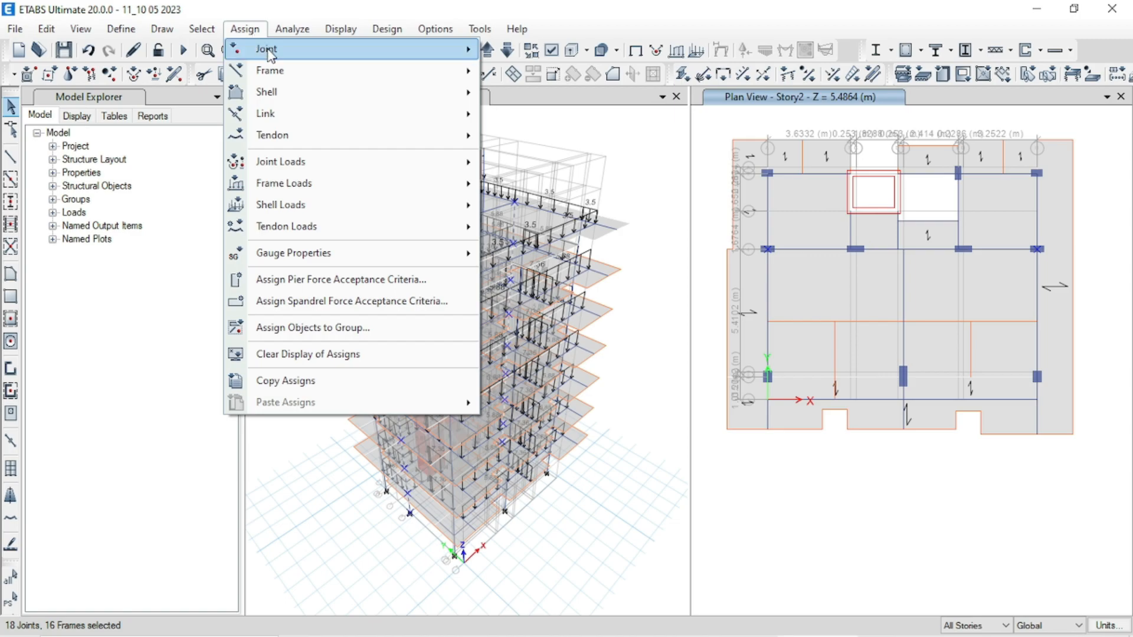
mouse_move(269, 73)
left_click(605, 73)
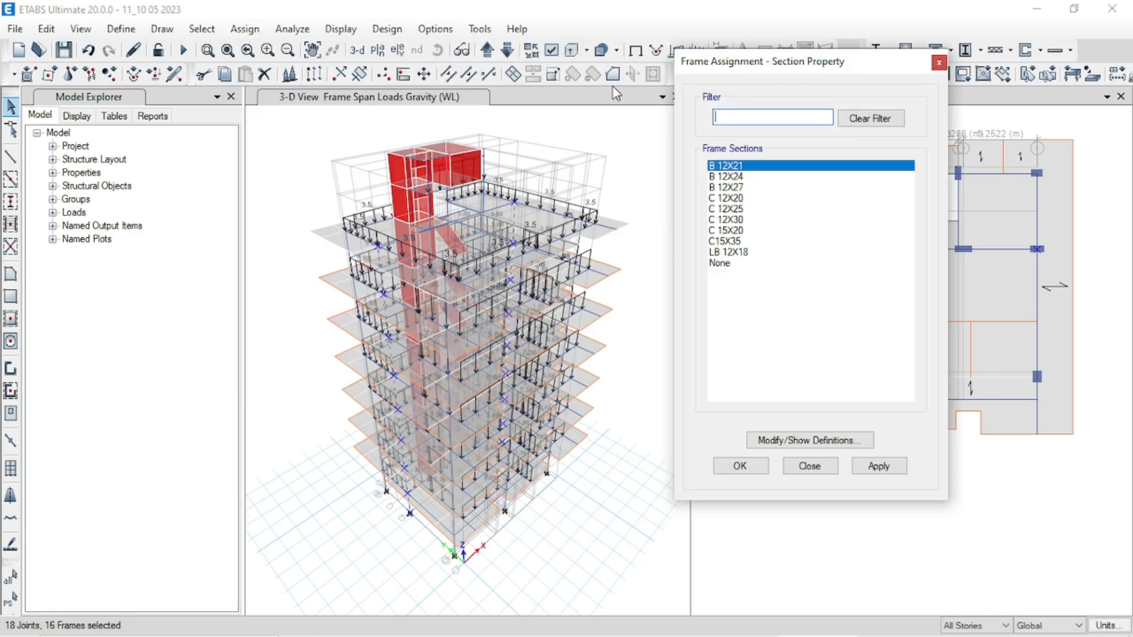
left_click_drag(770, 72, 484, 52)
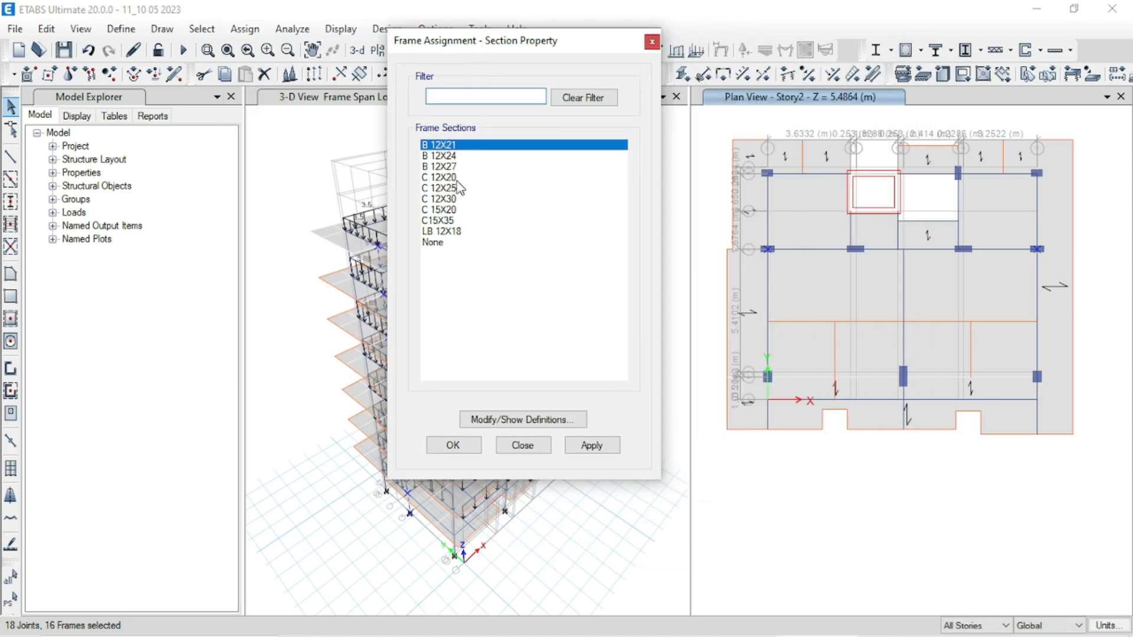
left_click(442, 200)
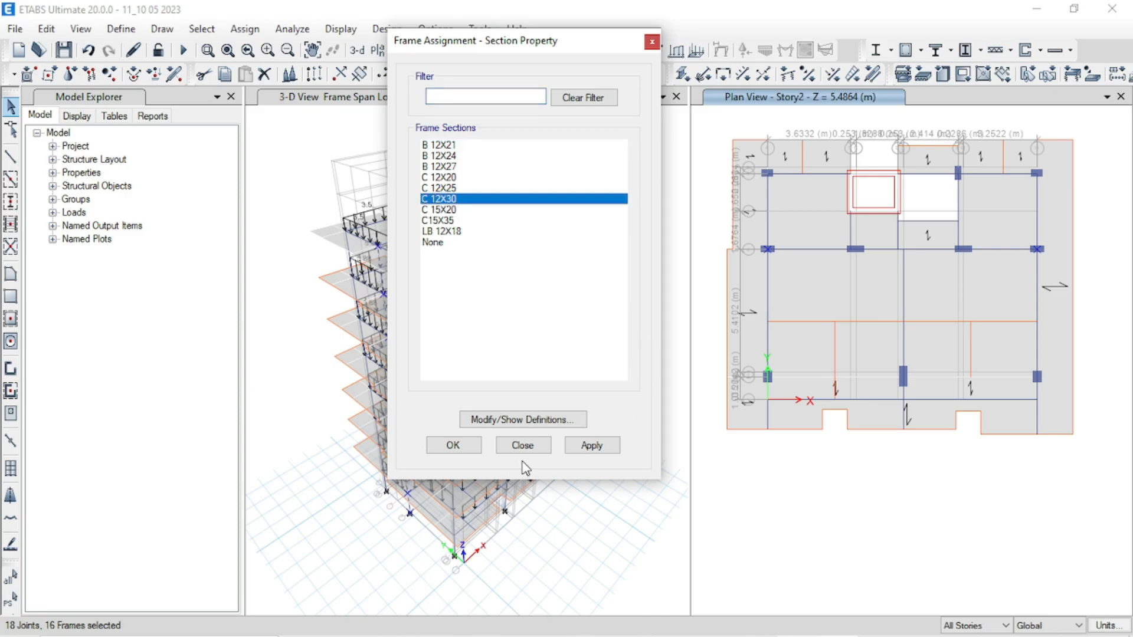
left_click(590, 447)
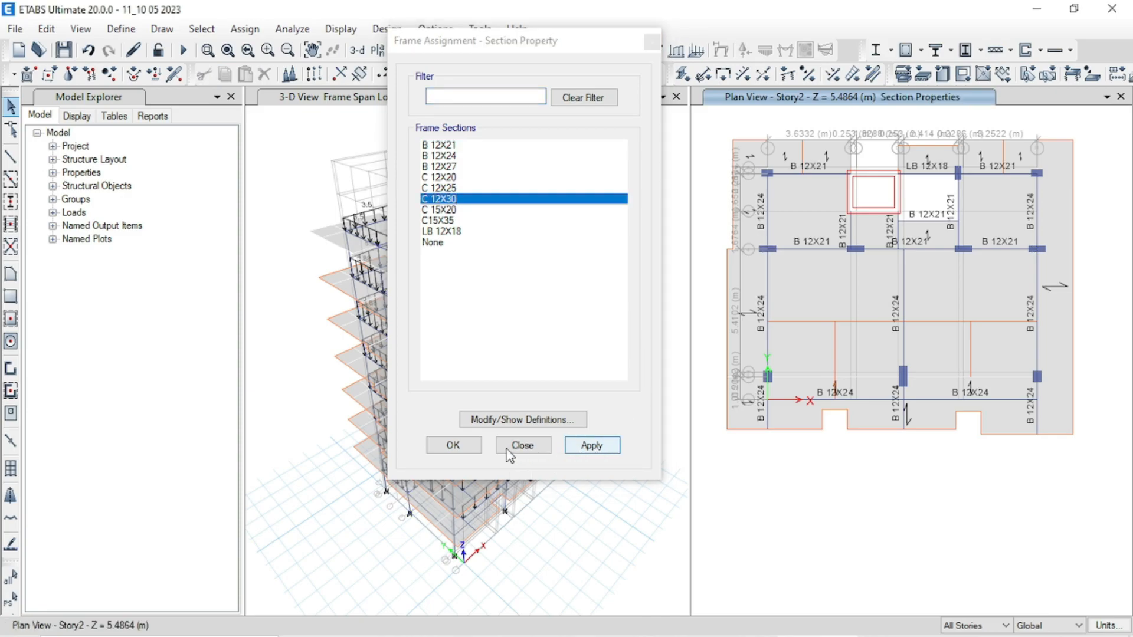
left_click(453, 446)
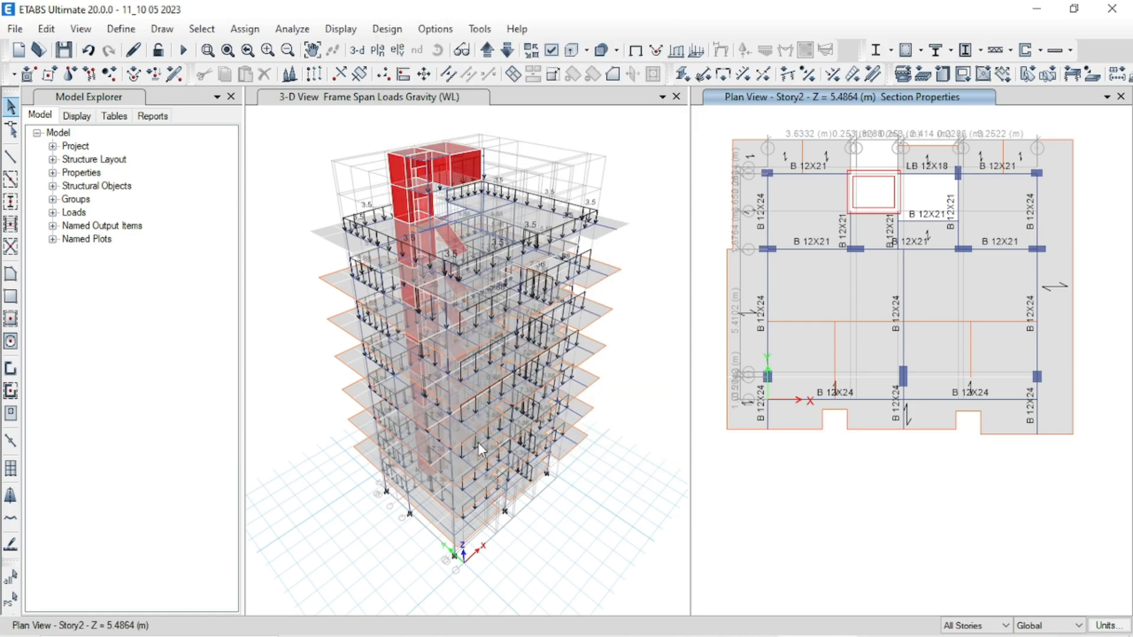
Run the analysis again and start the concrete frame design check.
left_click(184, 53)
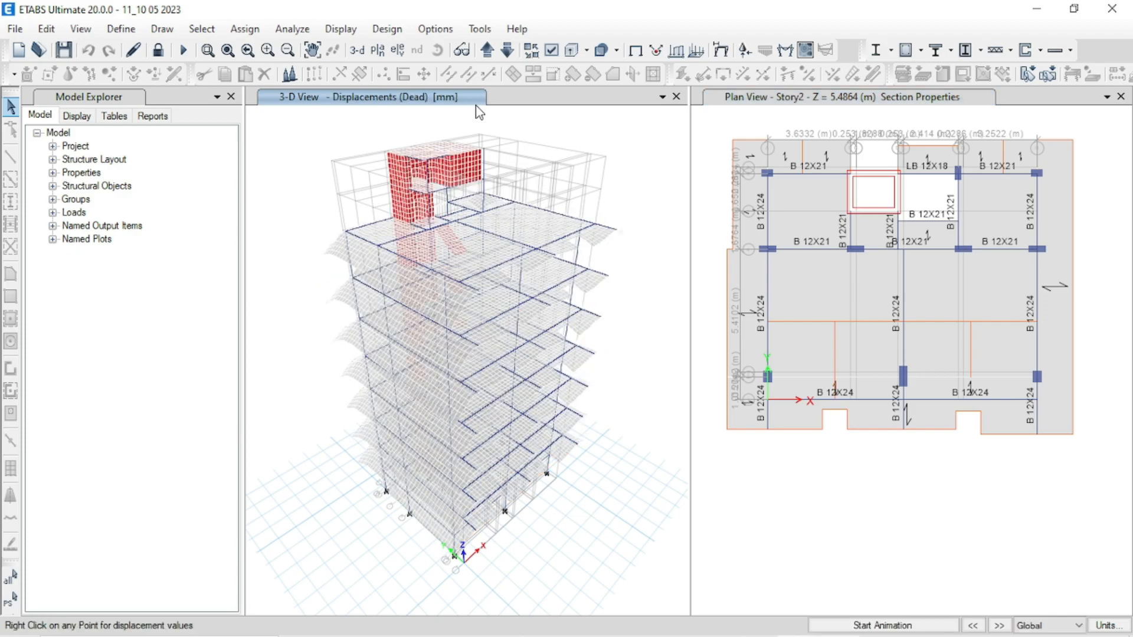
left_click(399, 33)
mouse_move(502, 70)
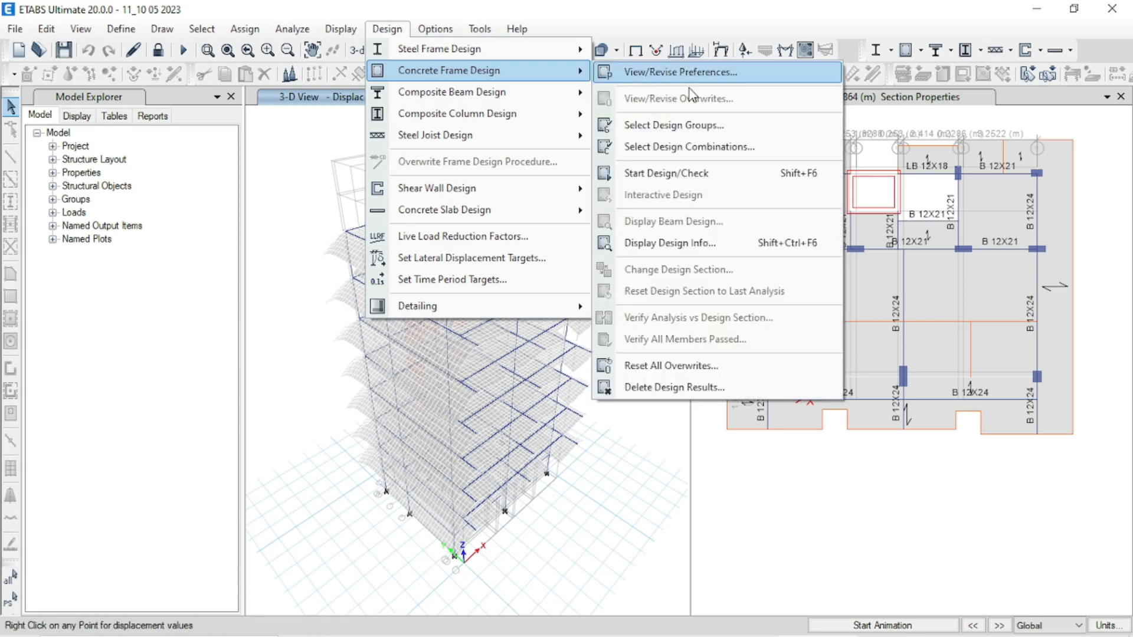
left_click(703, 174)
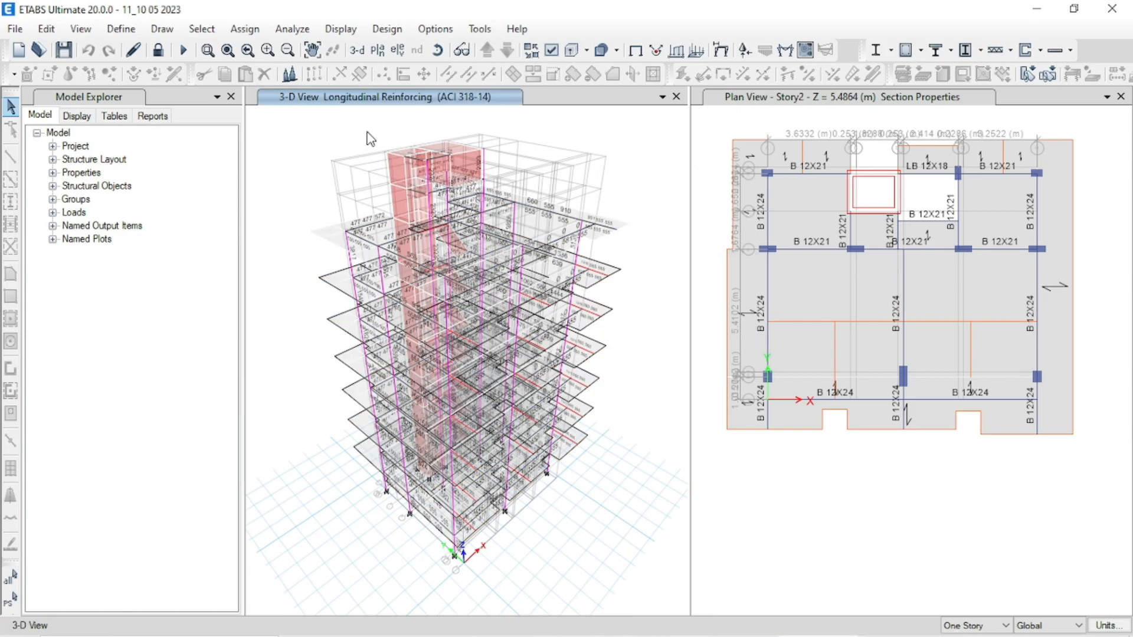
Verify whether all concrete members passed the design check, without selecting the failed frames.
left_click(386, 29)
mouse_move(428, 71)
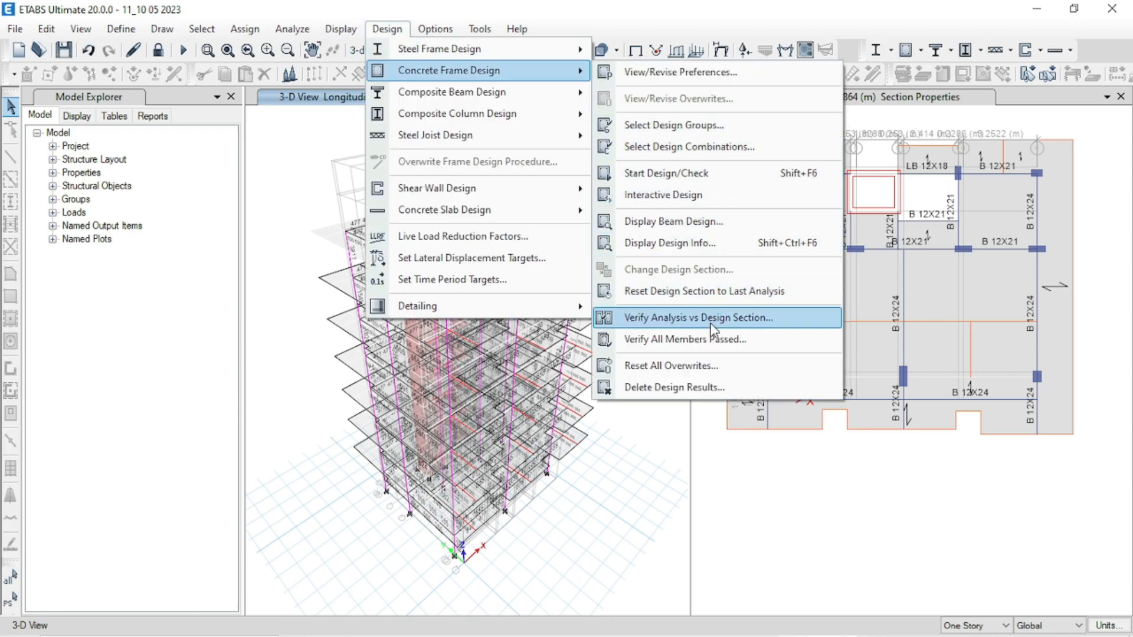
left_click(710, 339)
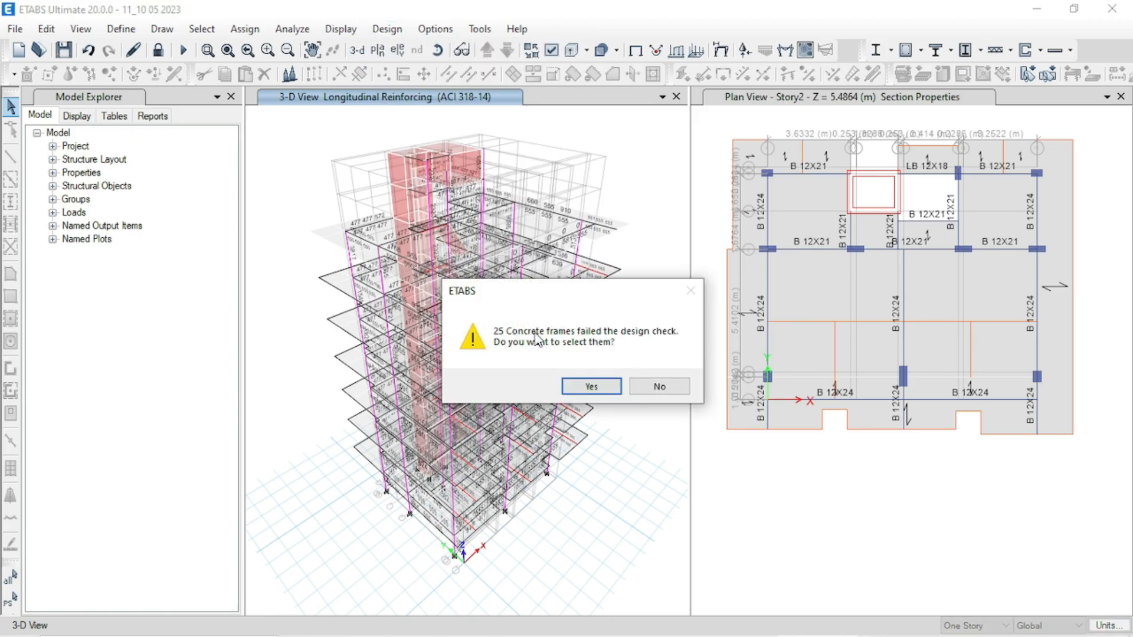
left_click(655, 386)
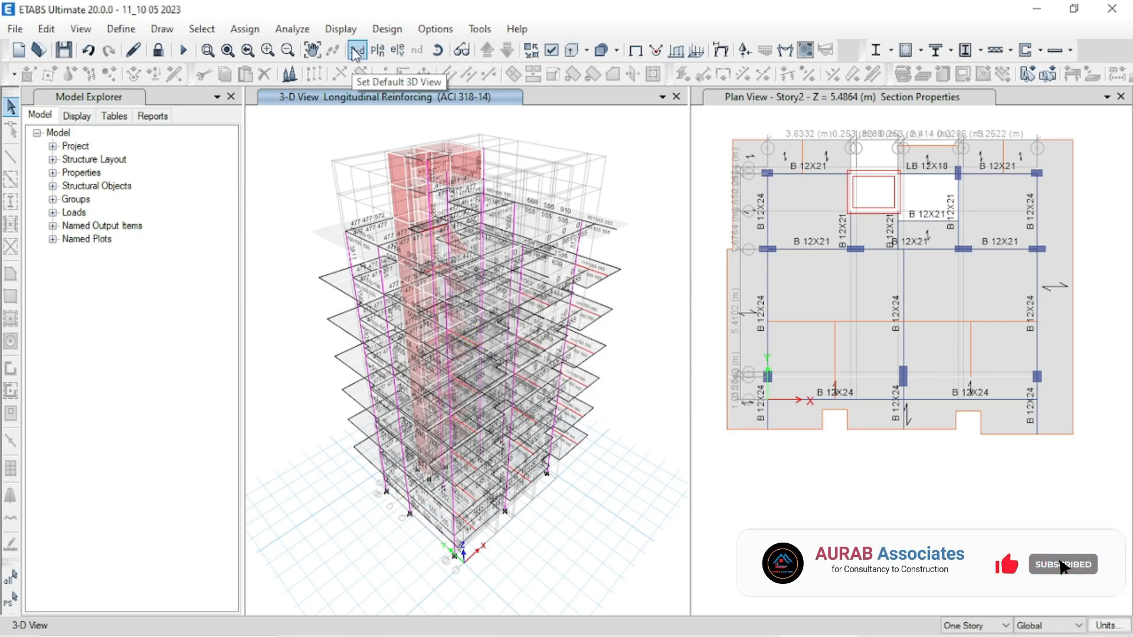
Show the Story2 plan with longitudinal reinforcing in place of the 3-D design view.
left_click(377, 51)
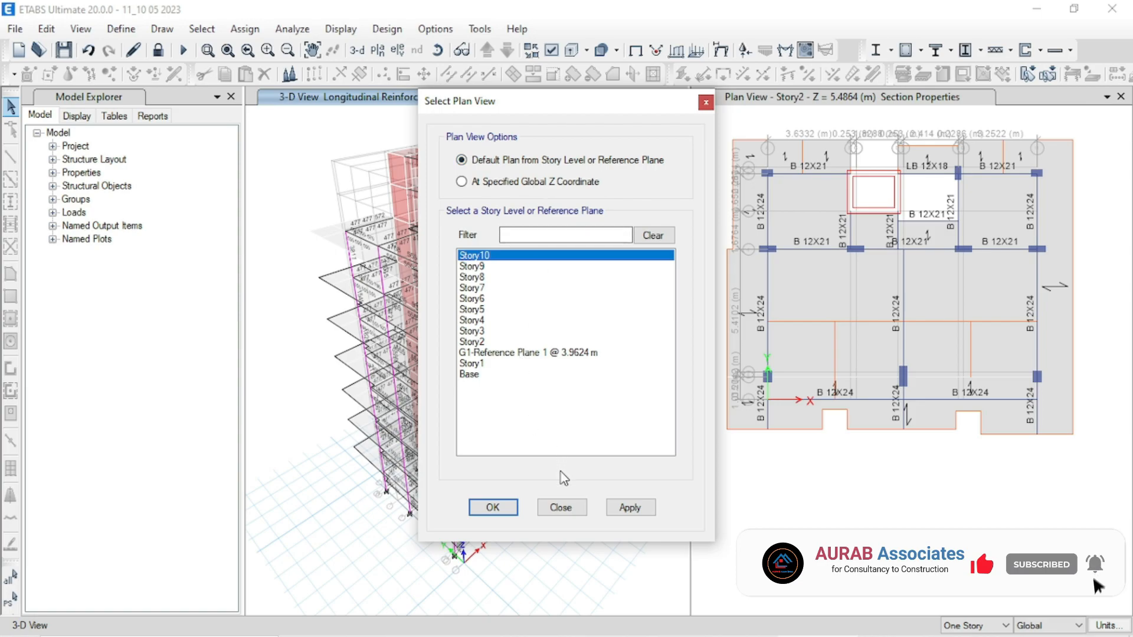
left_click(475, 342)
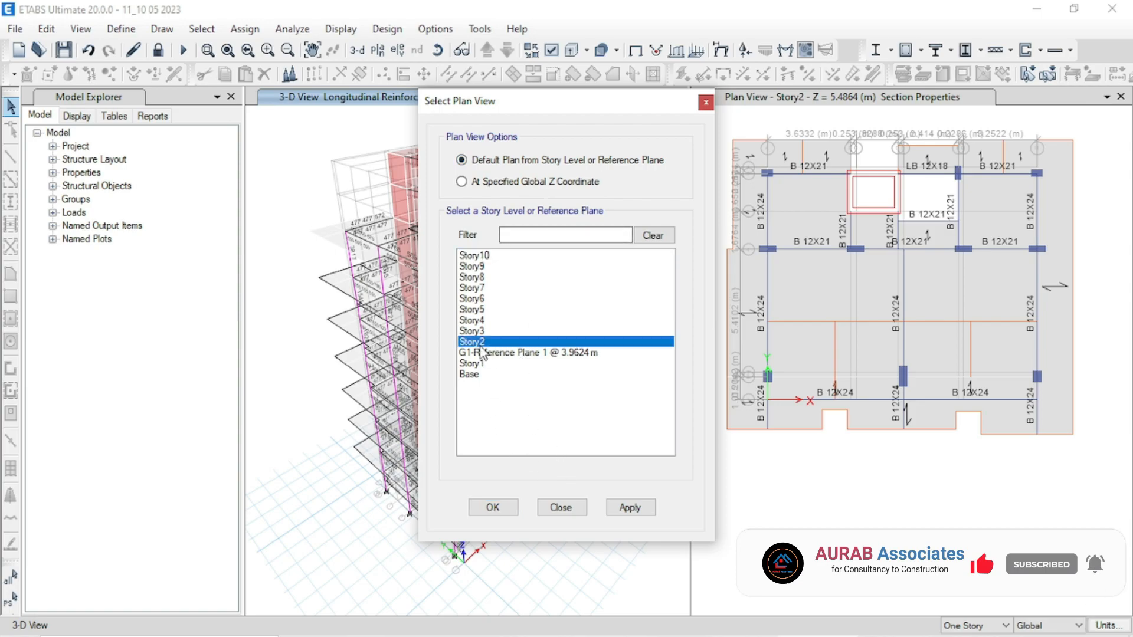
left_click(627, 508)
left_click(490, 507)
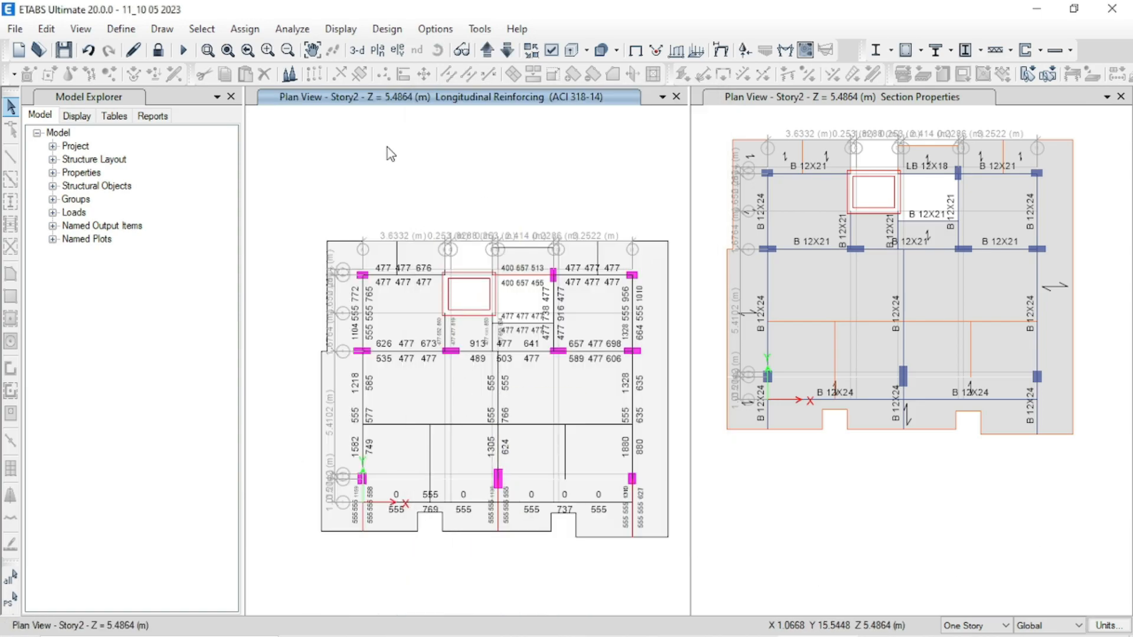
Step upward through all the story plans until Story2 comes round again, examining the longitudinal reinforcing and failing members.
left_click(492, 51)
left_click(493, 51)
left_click(487, 50)
left_click(487, 51)
left_click(487, 51)
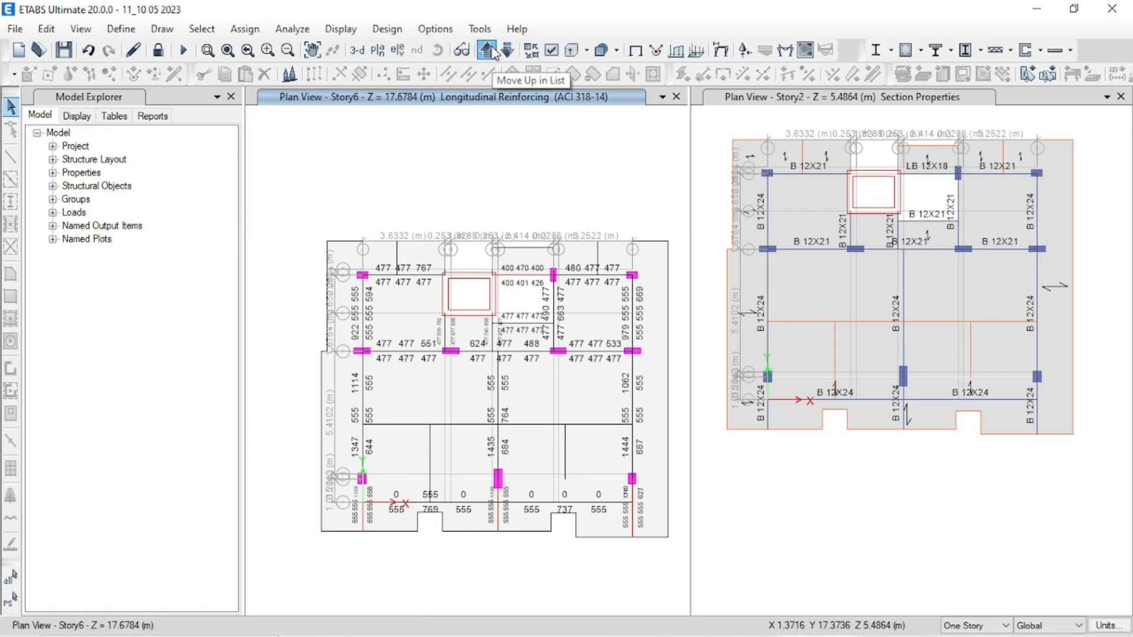
left_click(487, 51)
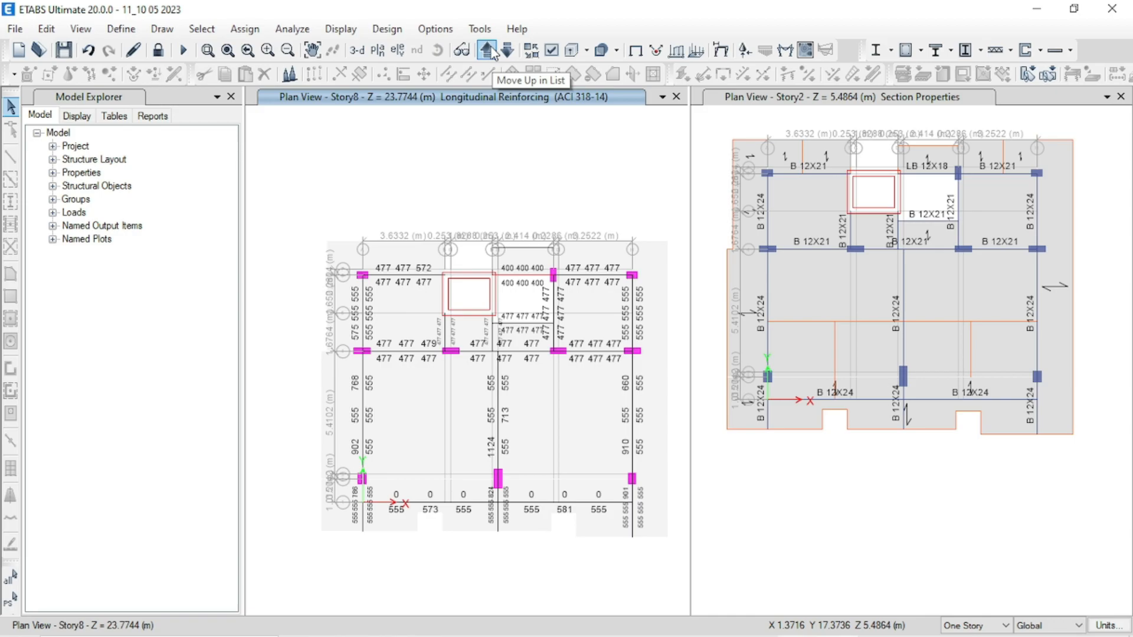
left_click(487, 51)
left_click(487, 51)
left_click(487, 50)
left_click(488, 51)
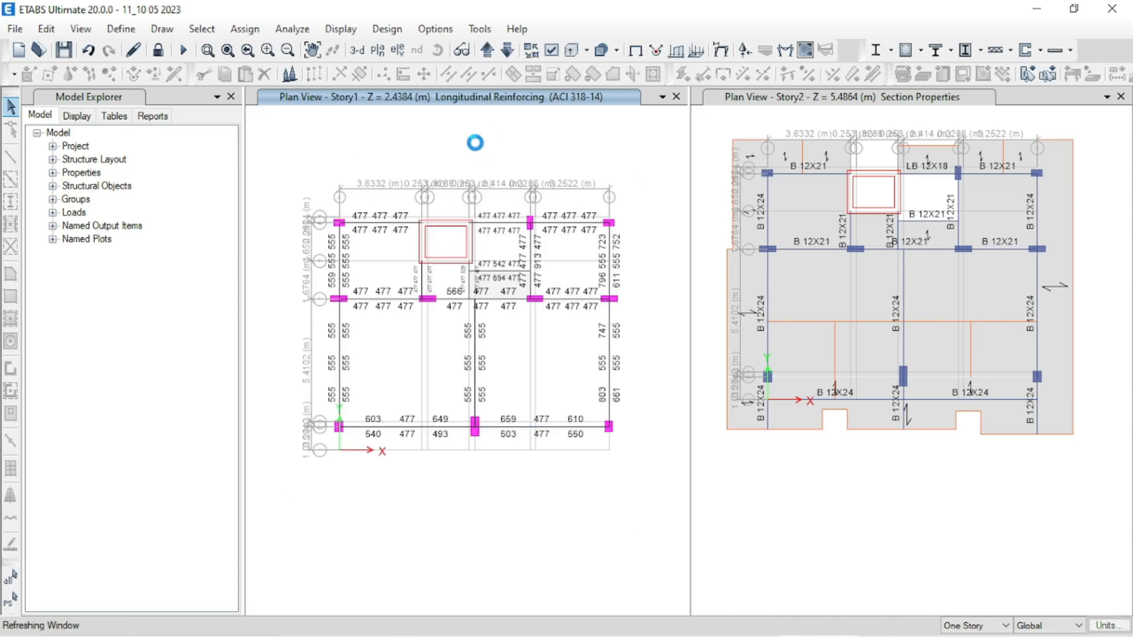
left_click(487, 51)
left_click(487, 51)
Replace the section-properties plan with a 3-D view and inspect the reinforcing of the Story2 cantilever beam beyond the front corner column near grid 1.
scroll(334, 466, "up", 2)
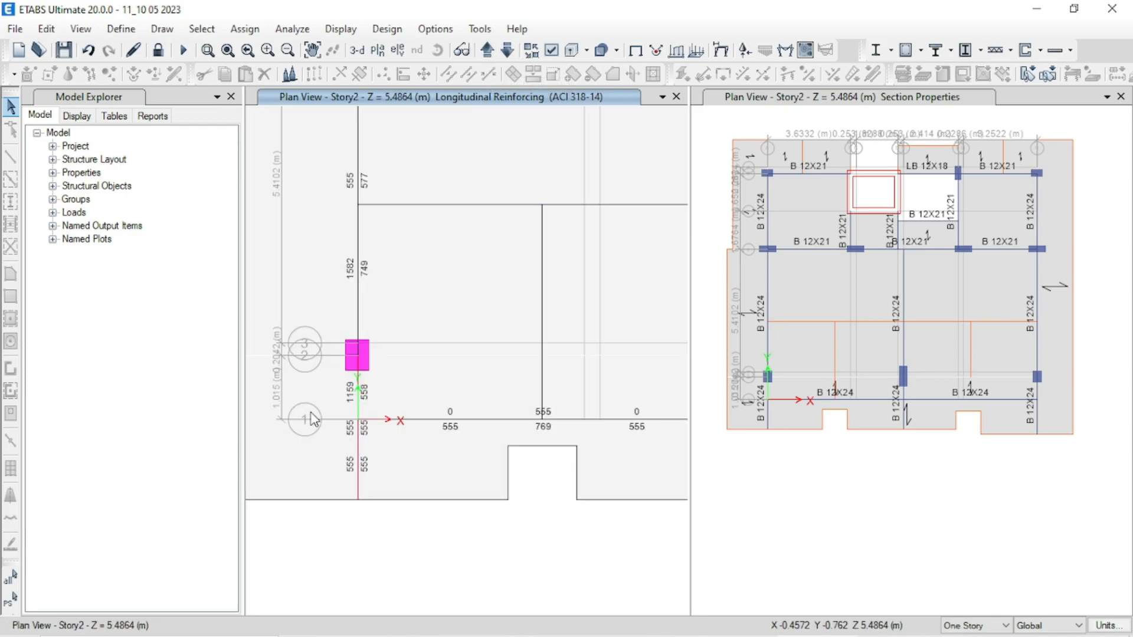
scroll(295, 371, "down", 2)
left_click(717, 194)
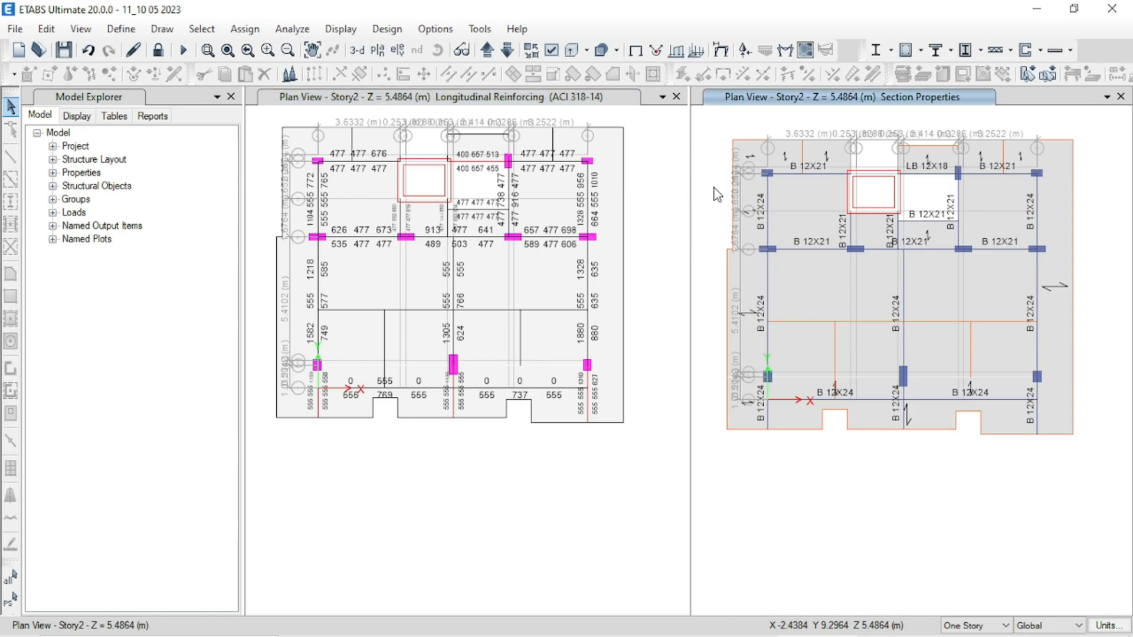
left_click(359, 51)
scroll(336, 435, "up", 3)
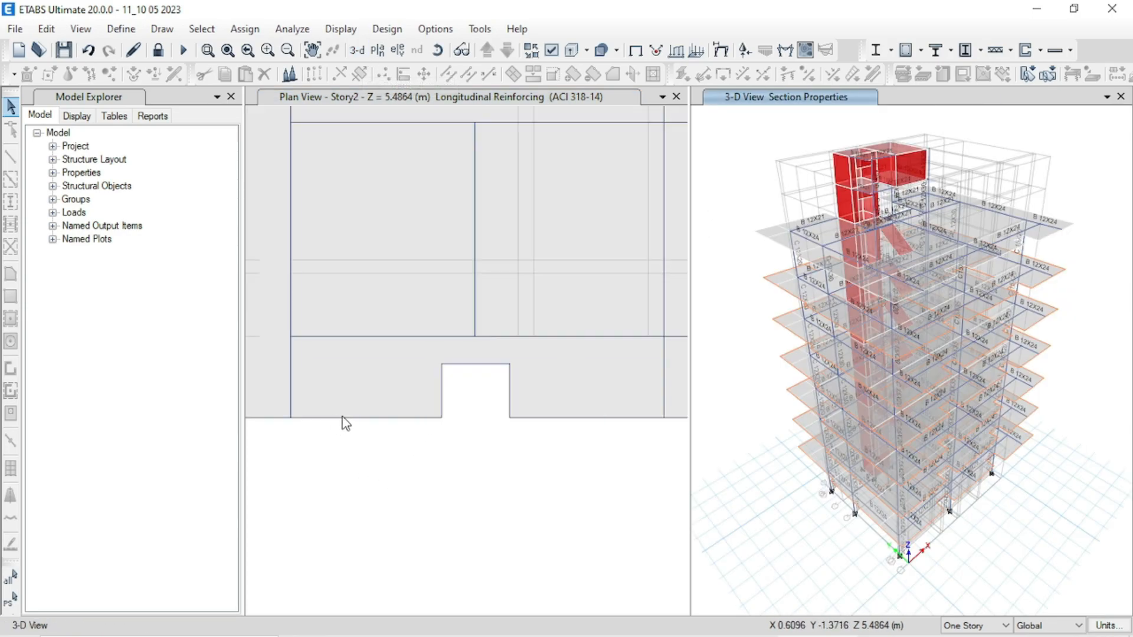
middle_click_drag(336, 412, 386, 453)
mouse_move(341, 412)
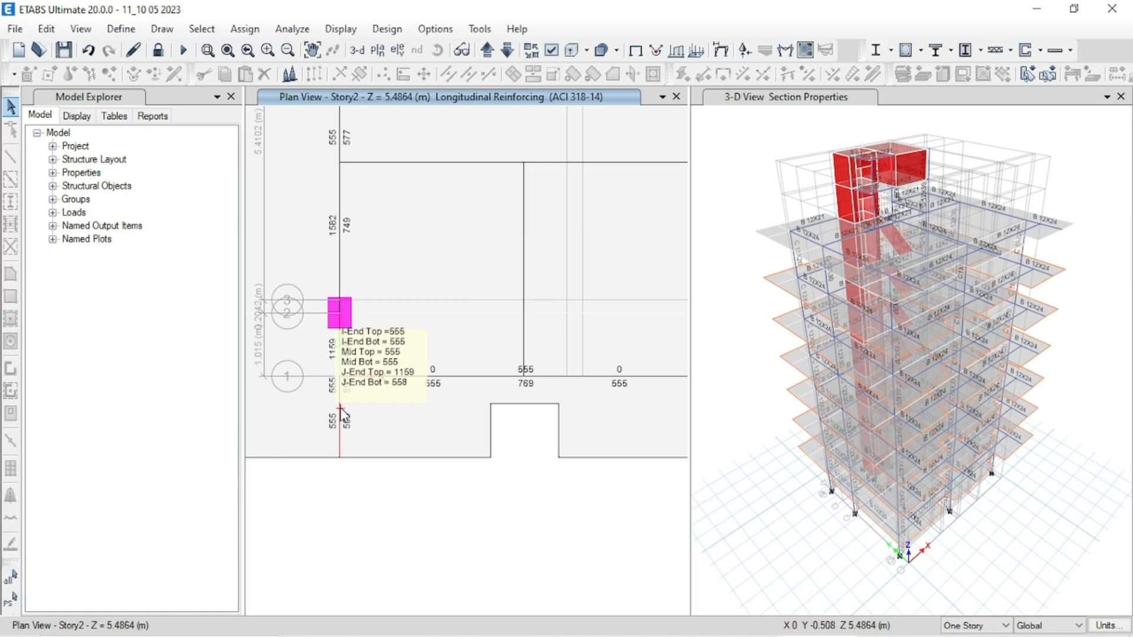
Override the framing type of Story2 beam B25, below the lower-left column, to Sway Intermediate and accept the design update.
left_click(341, 409)
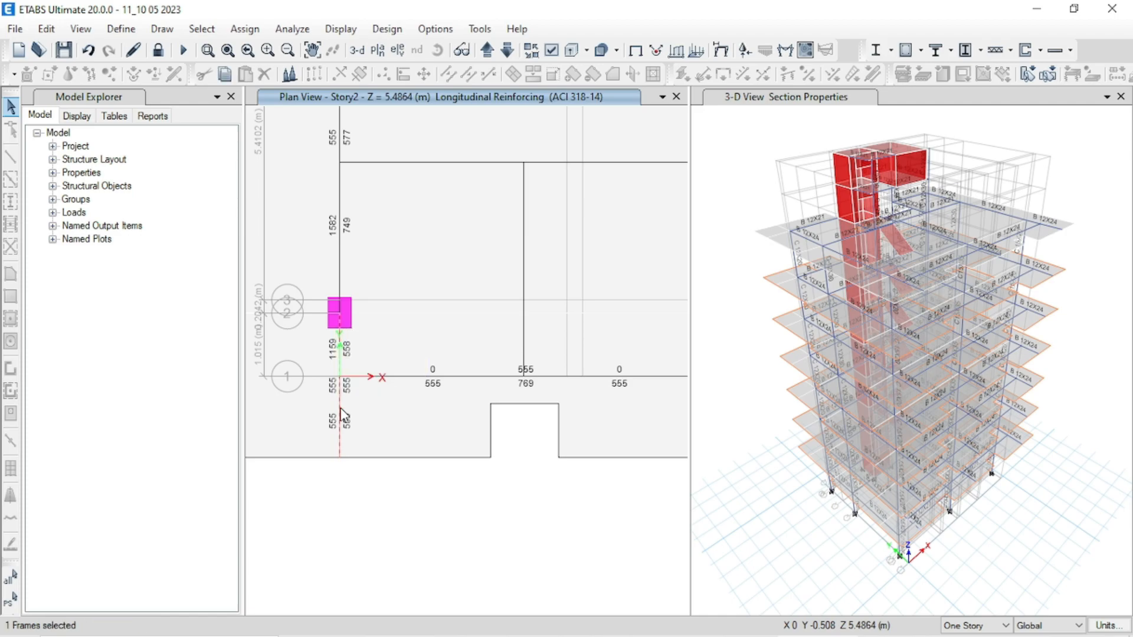
right_click(342, 413)
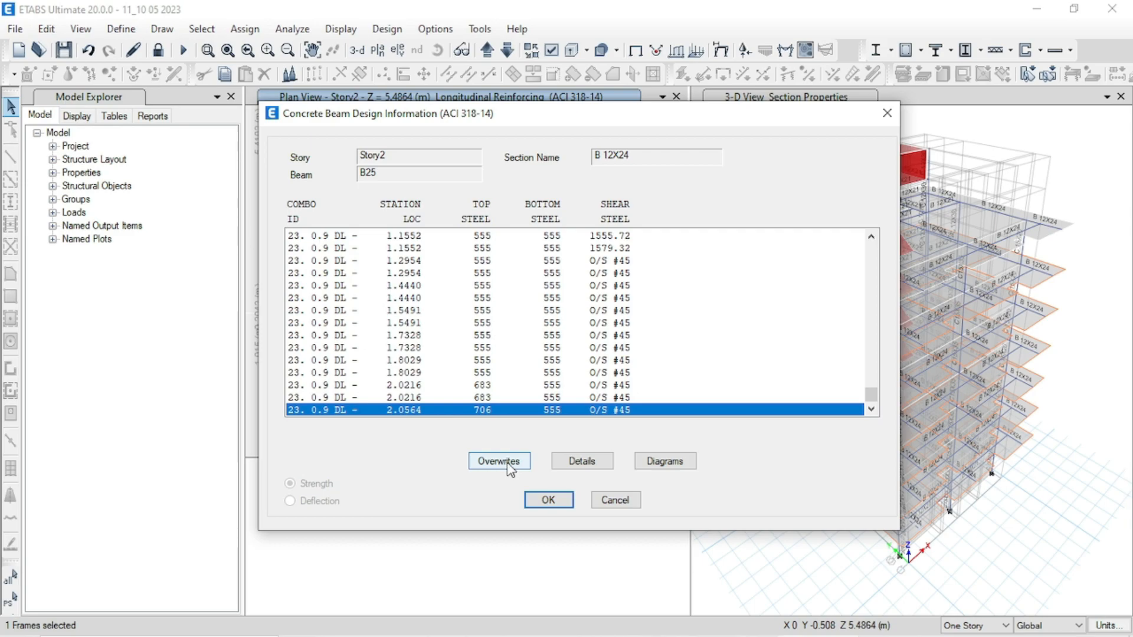
left_click(499, 461)
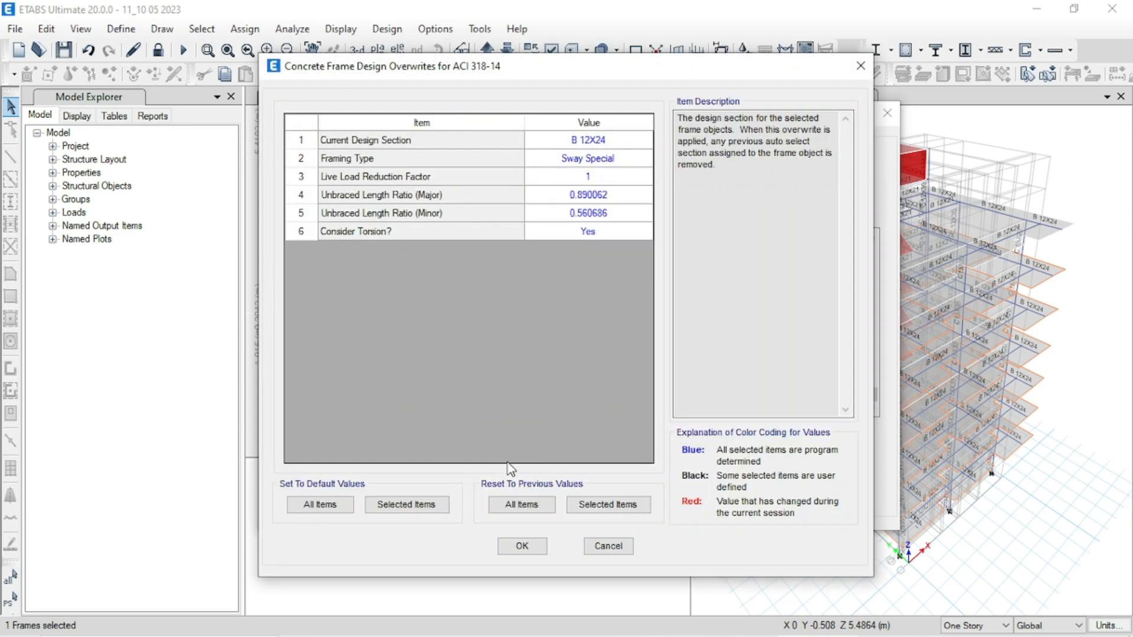
left_click(639, 159)
left_click(642, 158)
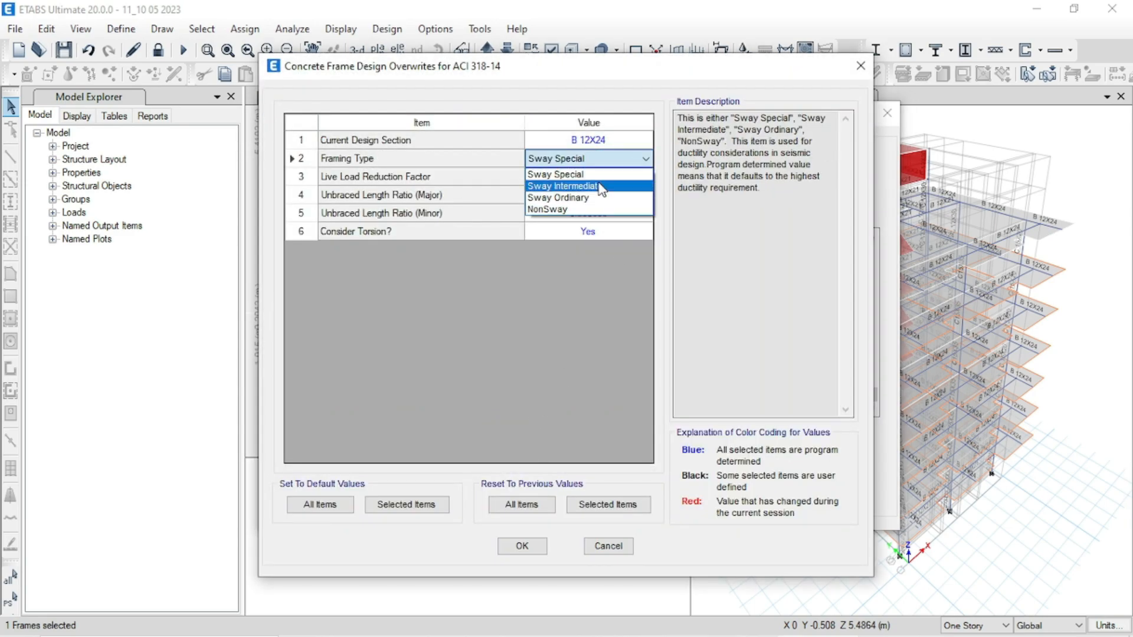
left_click(598, 188)
left_click_drag(542, 81, 766, 55)
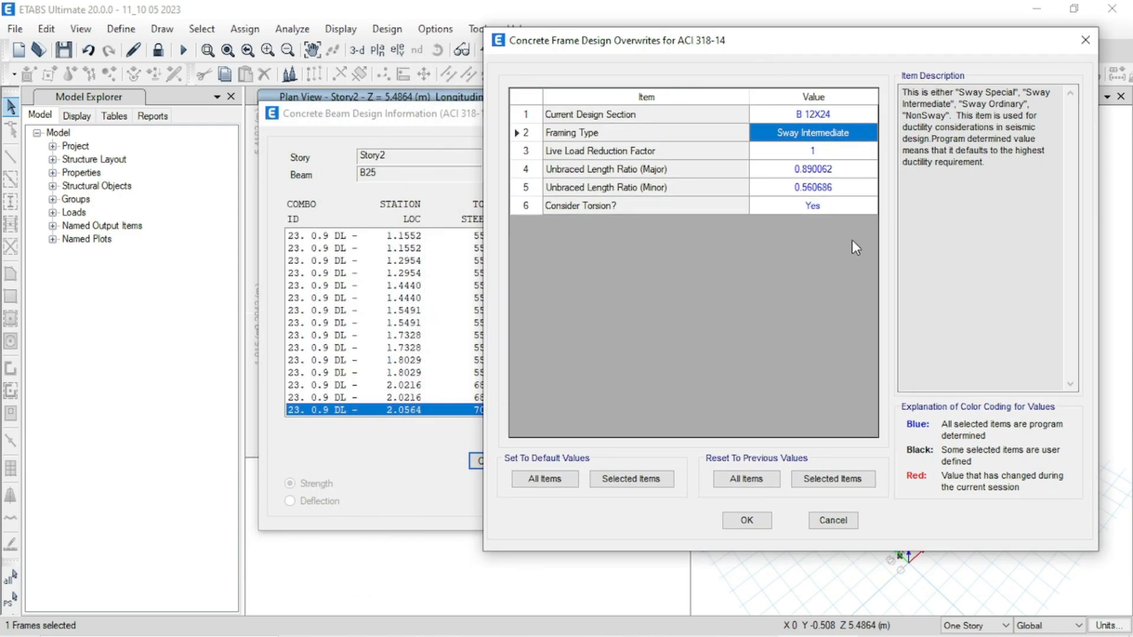
left_click(747, 521)
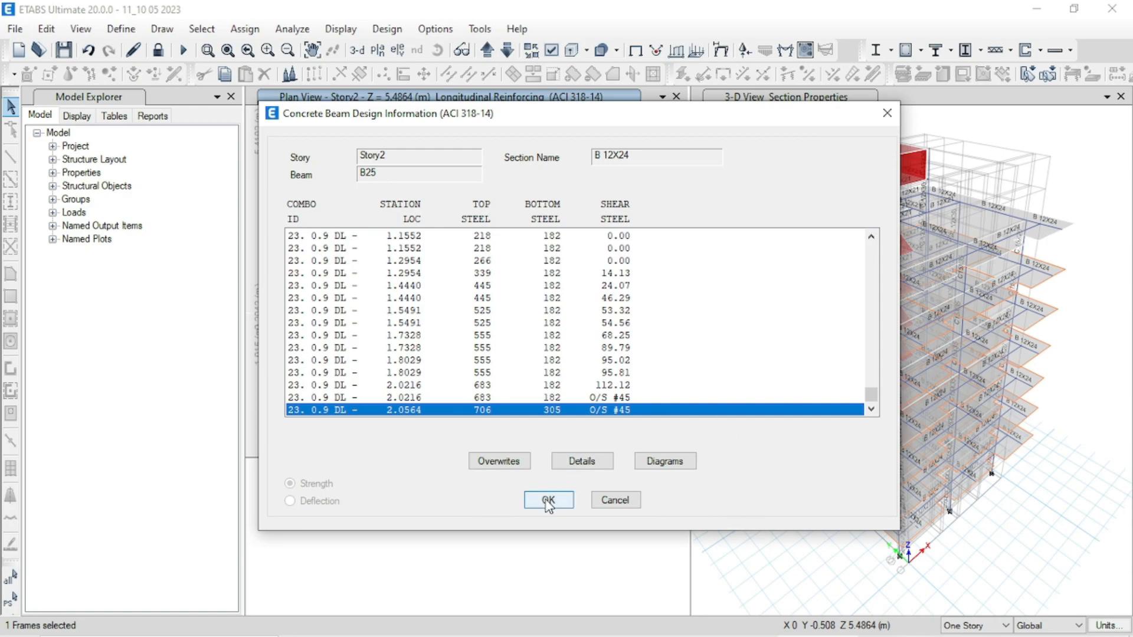
left_click(548, 501)
Check the reinforcement of Story2 beam B25 in plan, and set its framing type overwrite back to Sway Special.
scroll(331, 329, "down", 3)
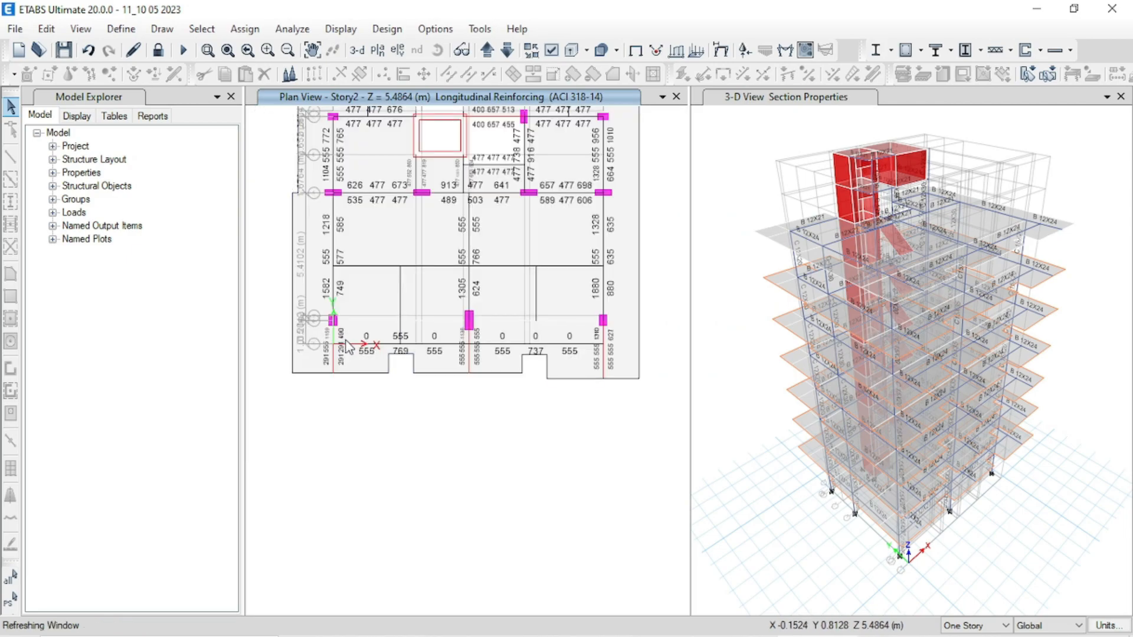
scroll(347, 348, "up", 3)
mouse_move(313, 383)
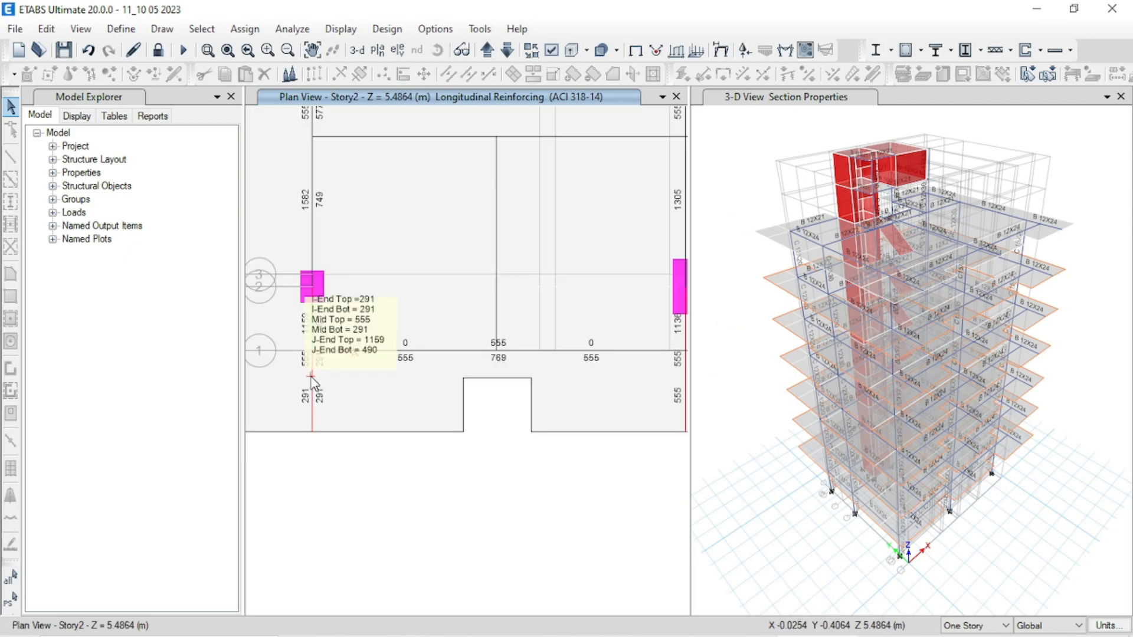
scroll(384, 354, "down", 3)
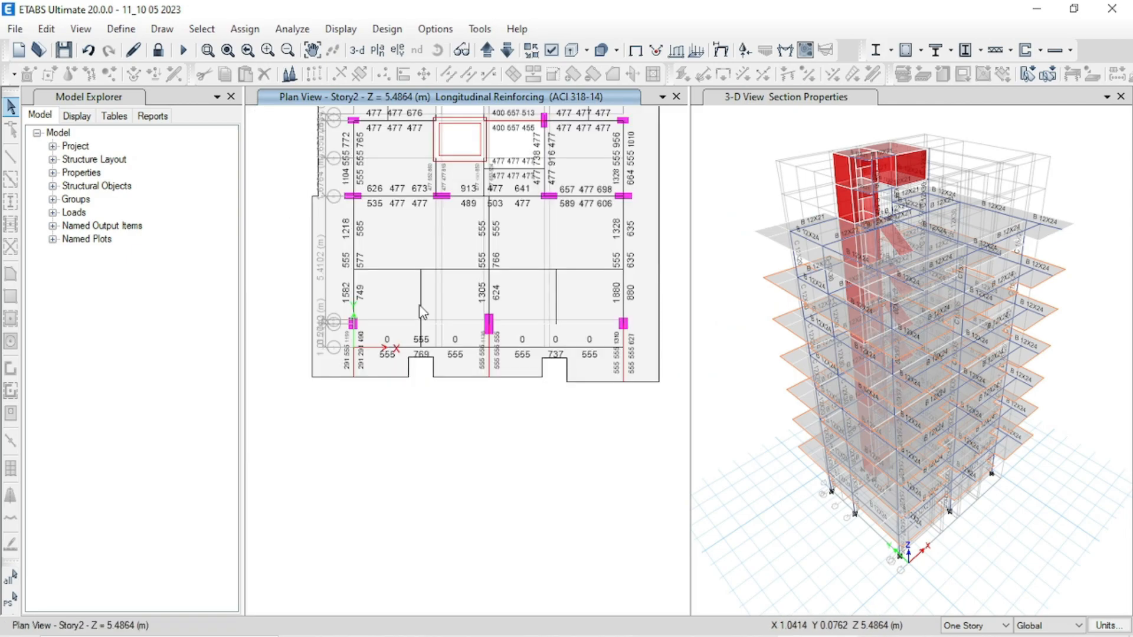
middle_click_drag(422, 313, 393, 339)
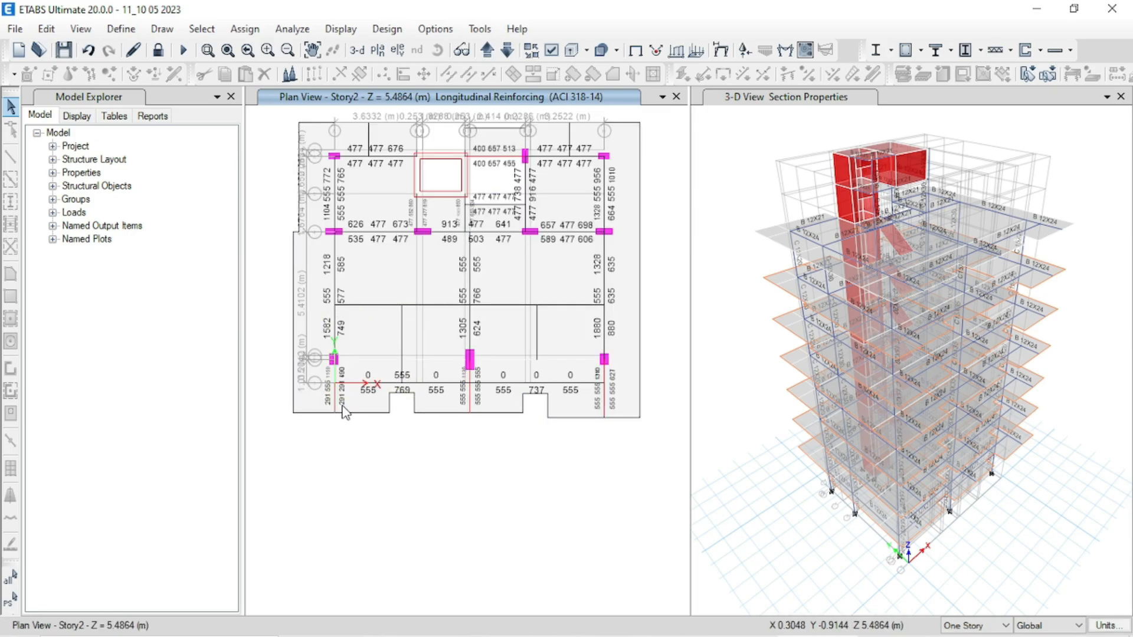
scroll(335, 406, "up", 3)
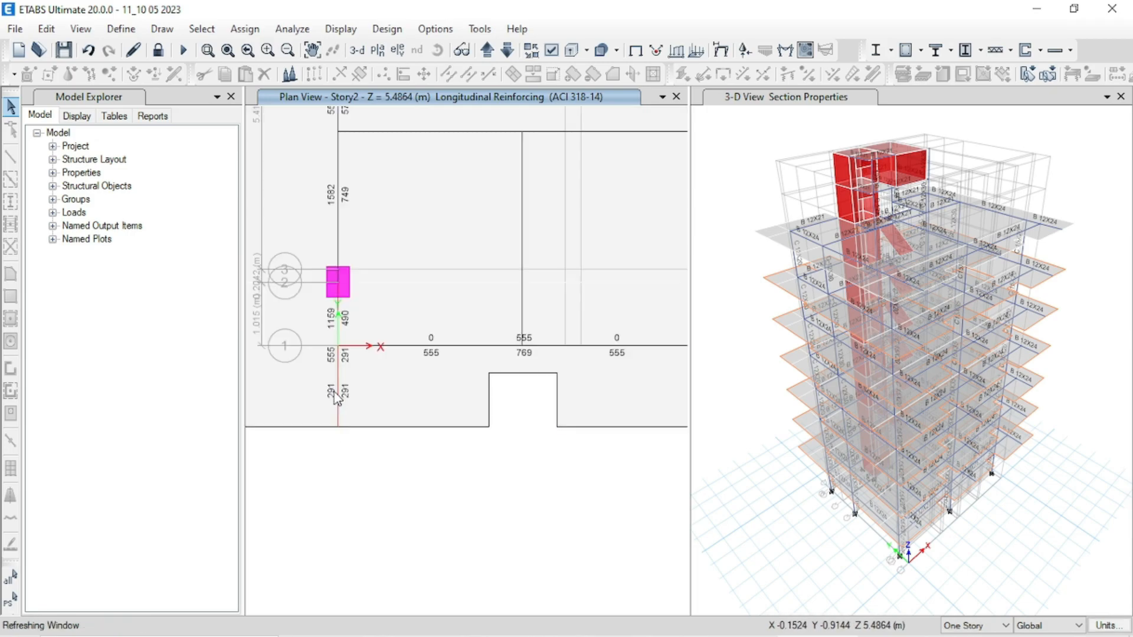
right_click(338, 394)
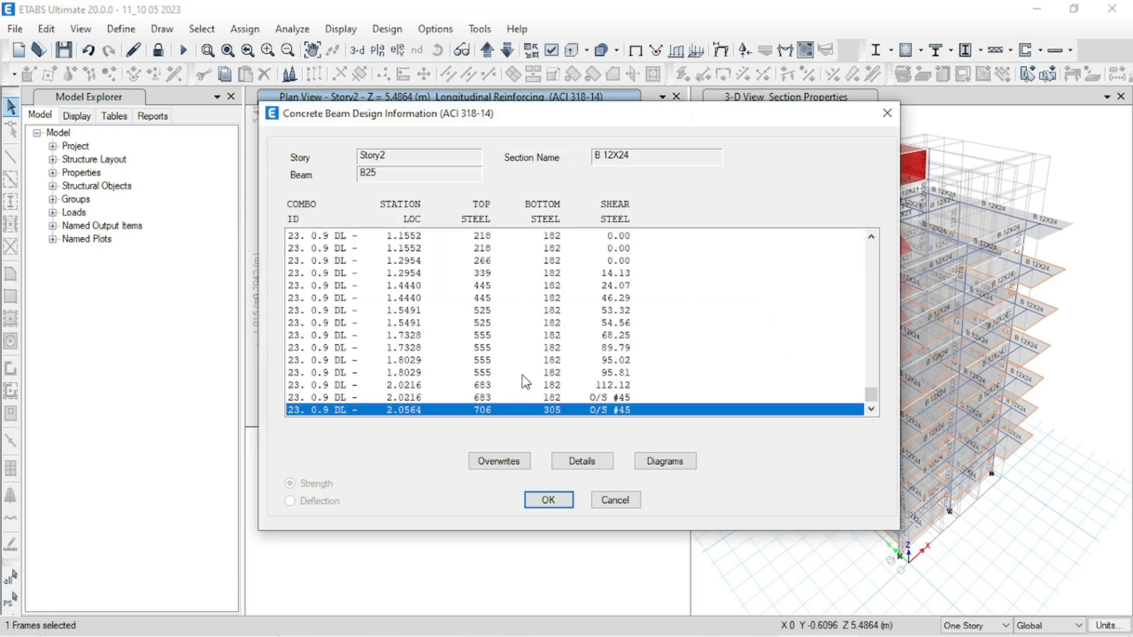
left_click(489, 465)
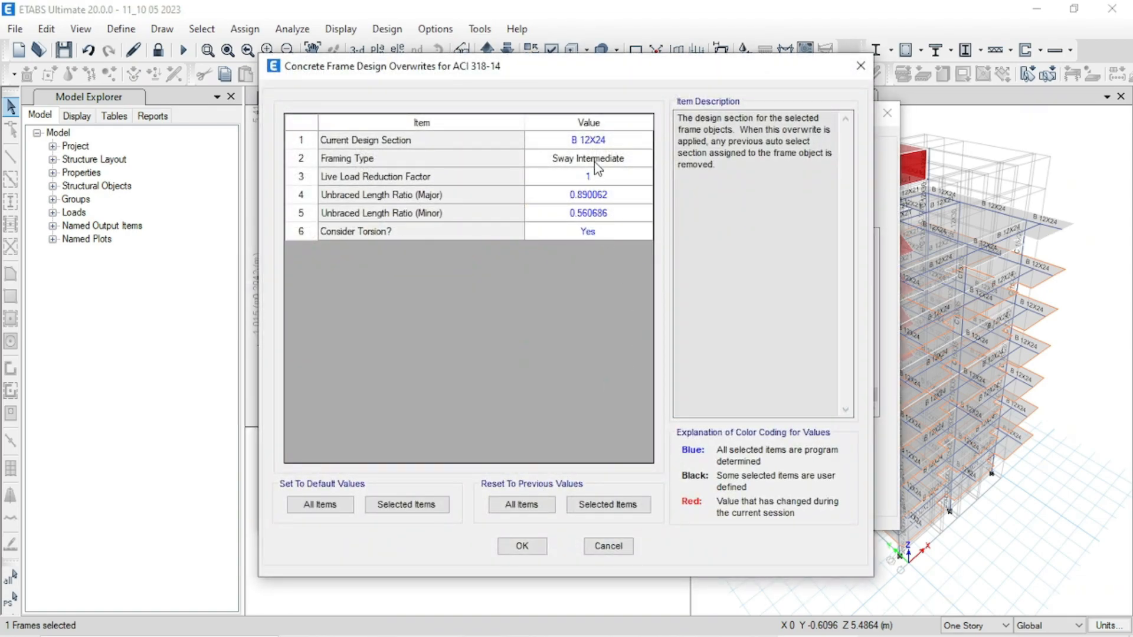
left_click(595, 166)
left_click(584, 172)
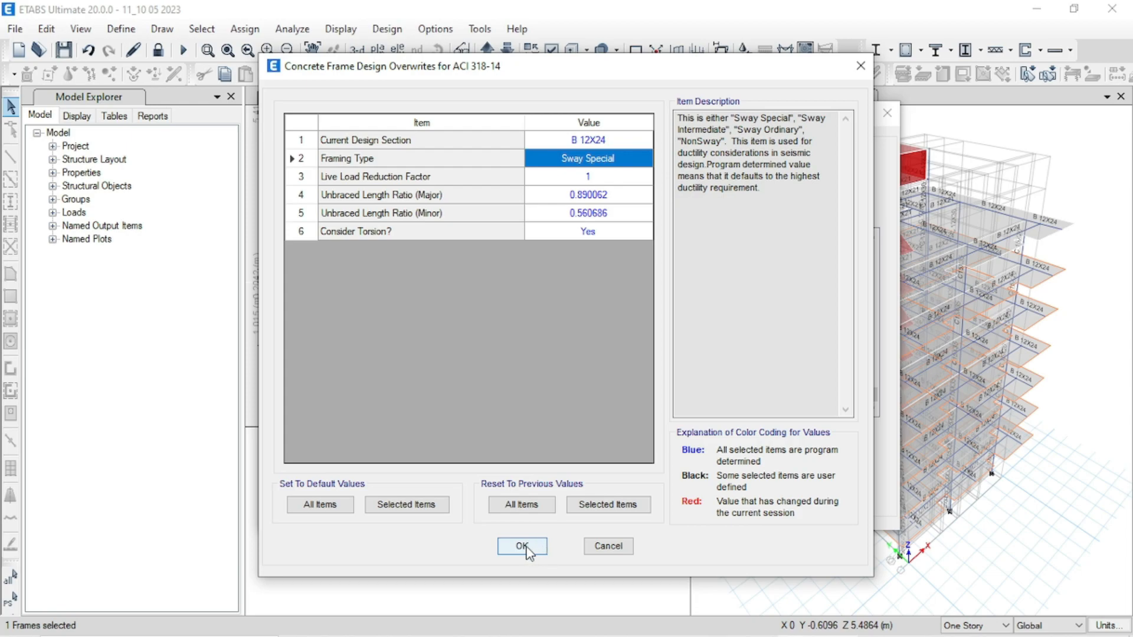
left_click(546, 547)
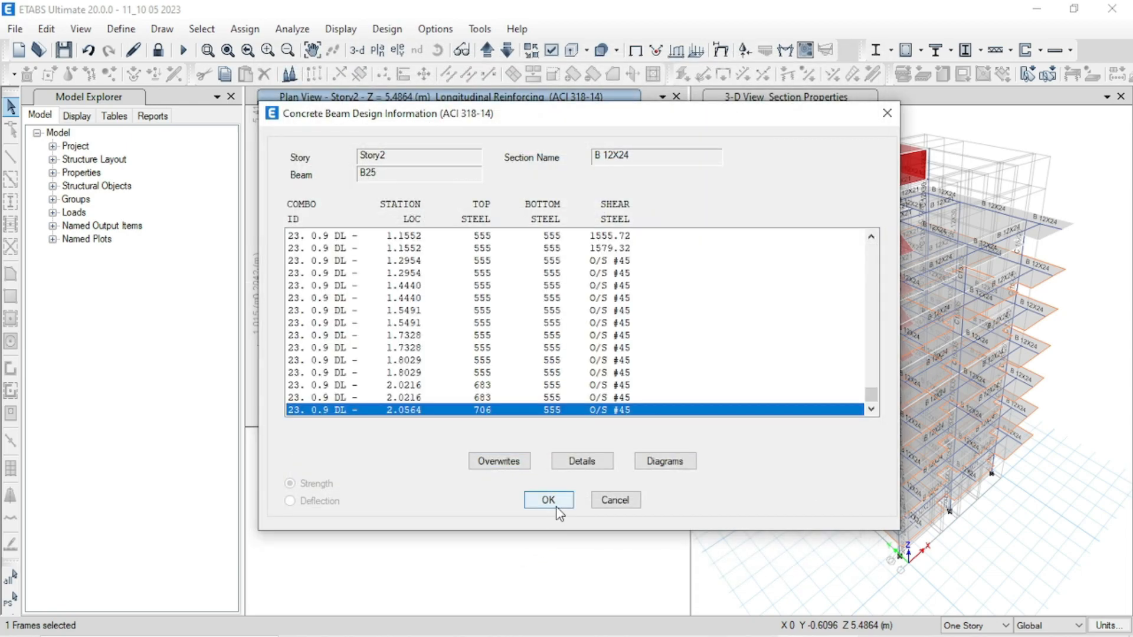
left_click(555, 501)
Unlock the model for editing and accept the removal of the analysis results.
scroll(400, 385, "down", 3)
middle_click_drag(552, 417, 515, 455)
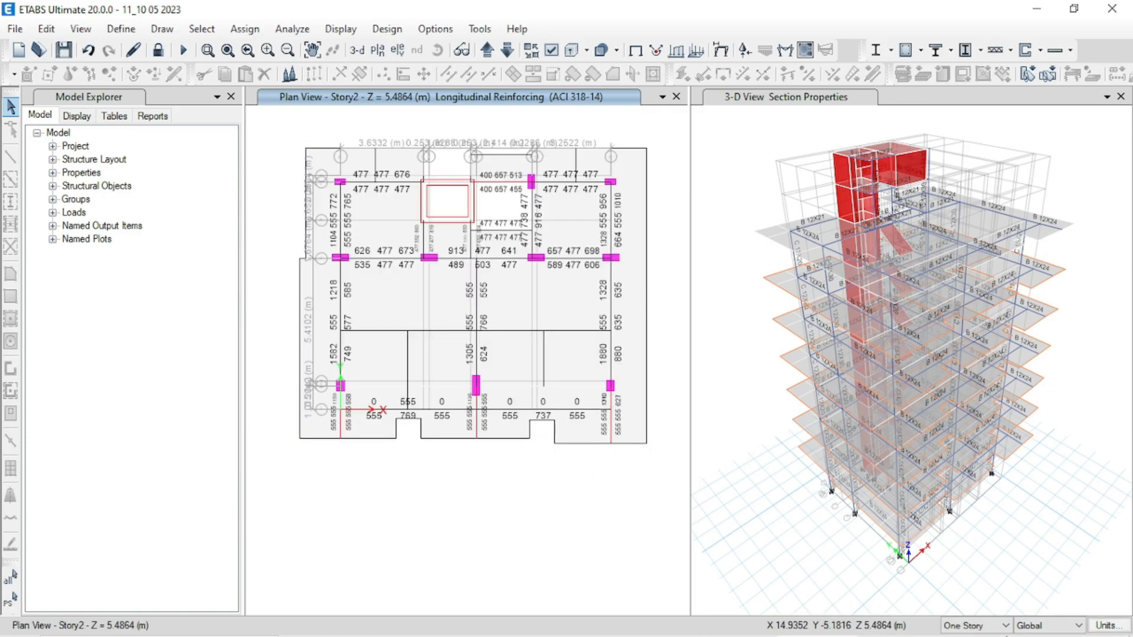
left_click(157, 49)
left_click(591, 387)
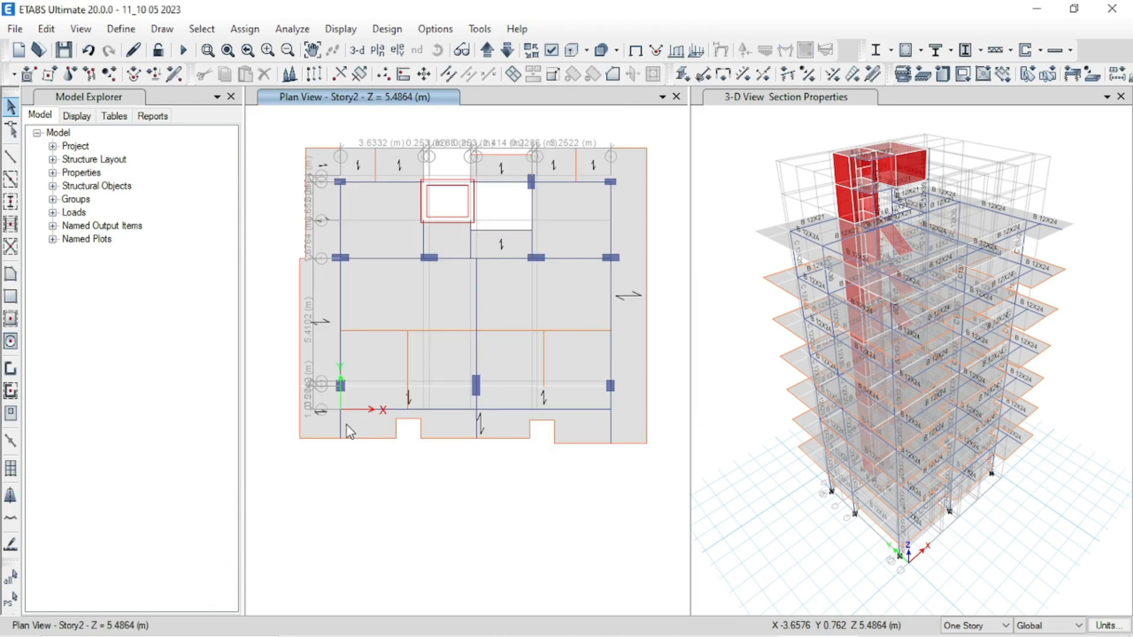
left_click(342, 424)
left_click(343, 340)
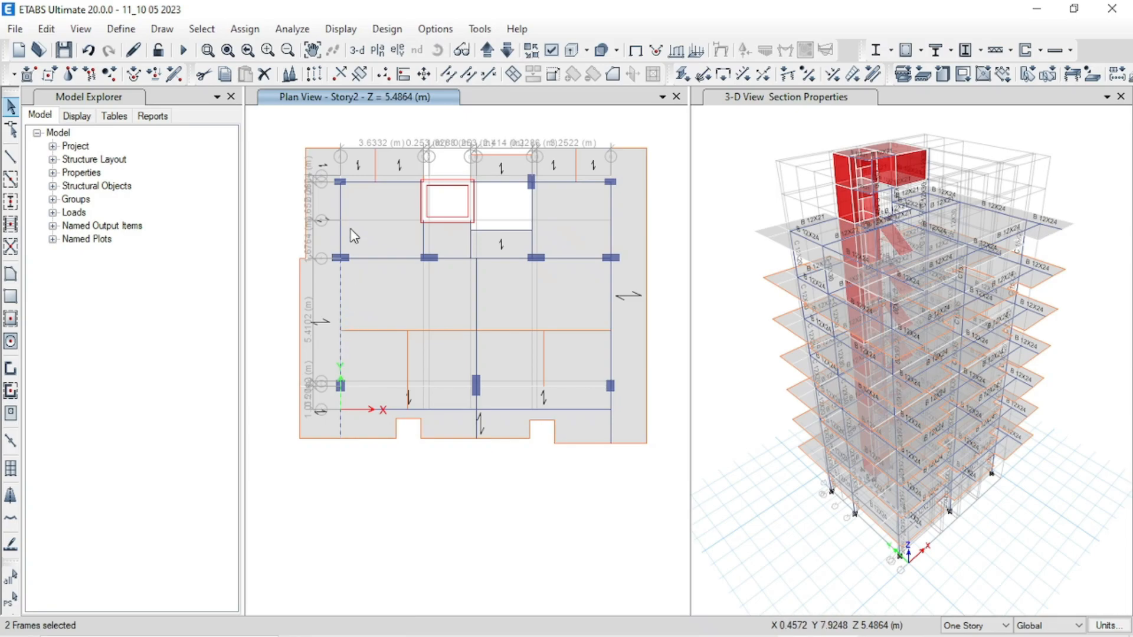
left_click(479, 426)
left_click(477, 354)
left_click(612, 325)
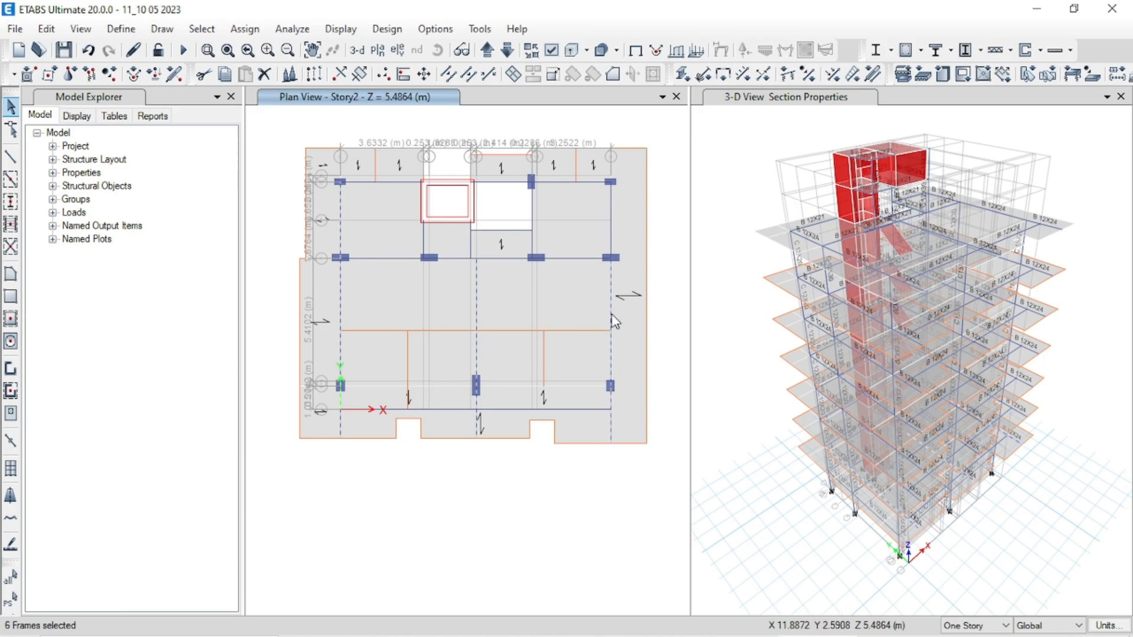
left_click(612, 225)
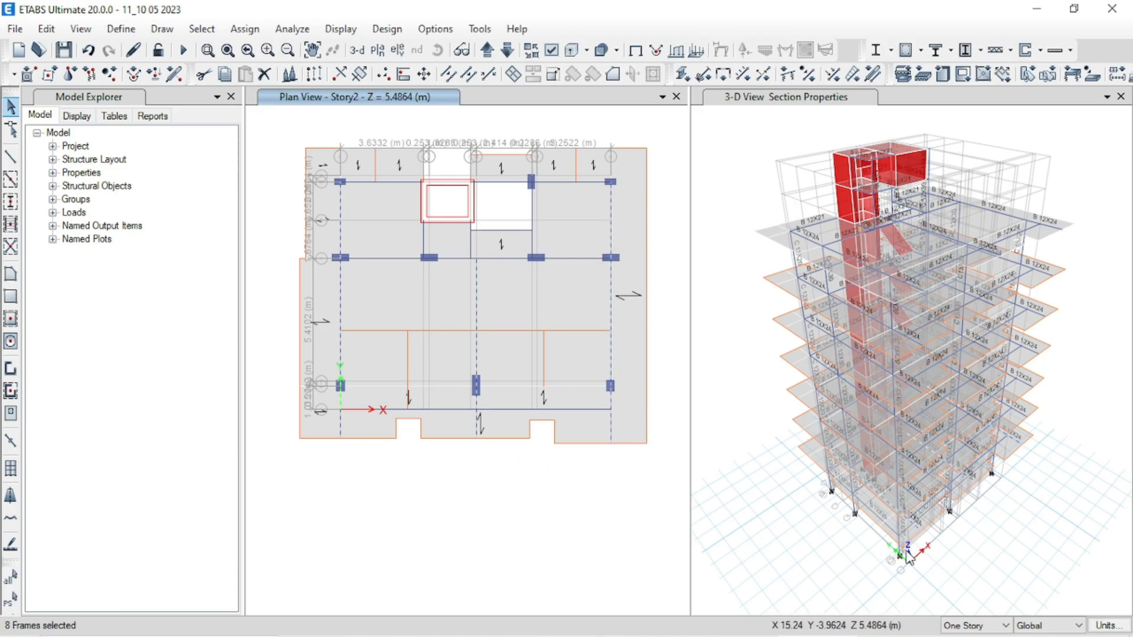
Apply selection to All Stories and select the Y-direction beams along the left, middle and right column lines, including the front overhang segments.
left_click(976, 625)
left_click(968, 601)
left_click(611, 420)
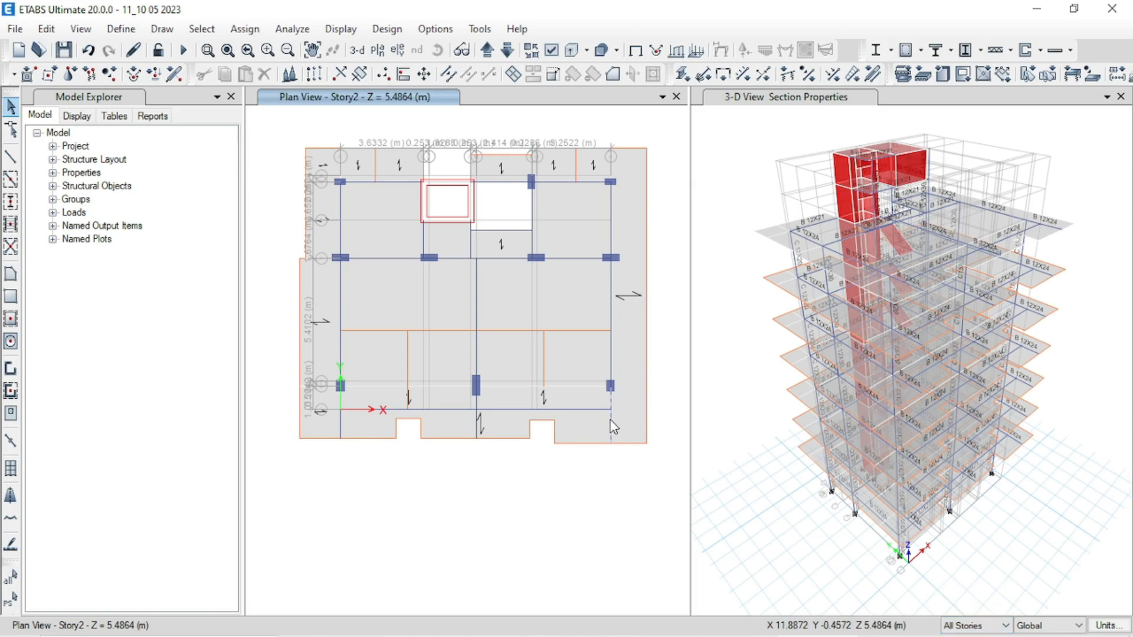
left_click(610, 354)
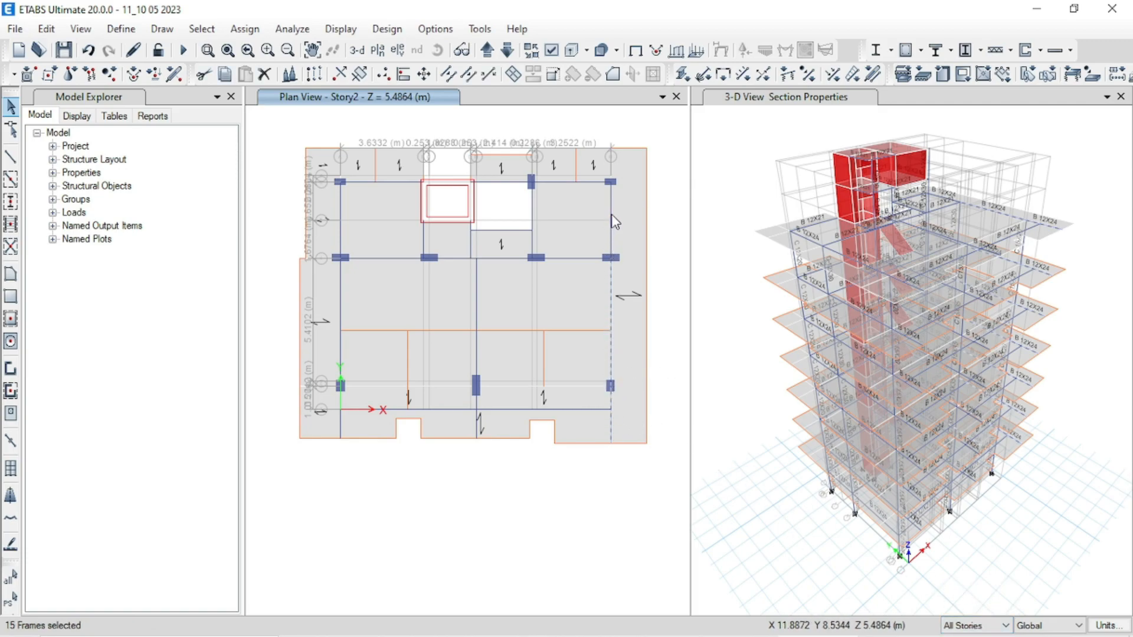
left_click(478, 425)
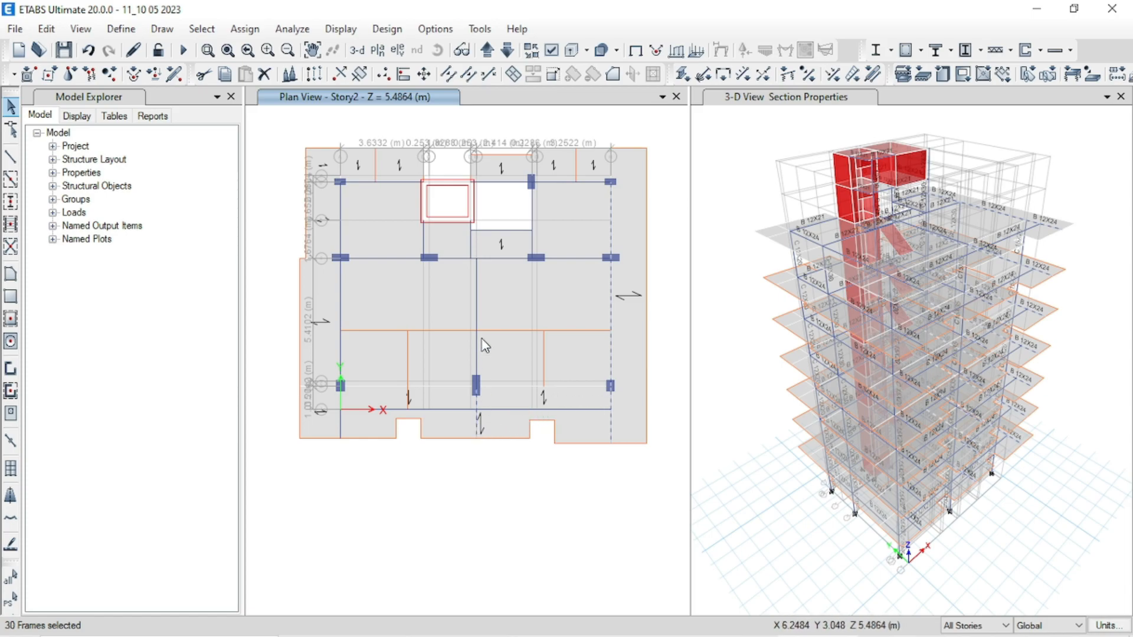
left_click(477, 296)
left_click(341, 425)
left_click(342, 309)
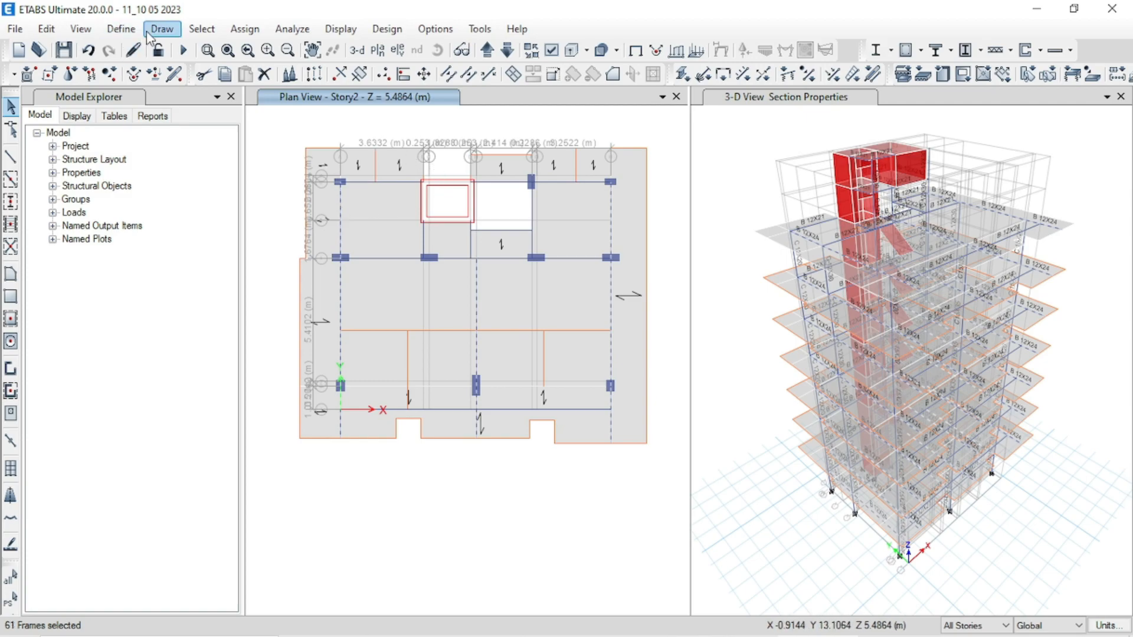
Assign the frame section B 12X27 to the selected beams.
left_click(244, 28)
mouse_move(260, 70)
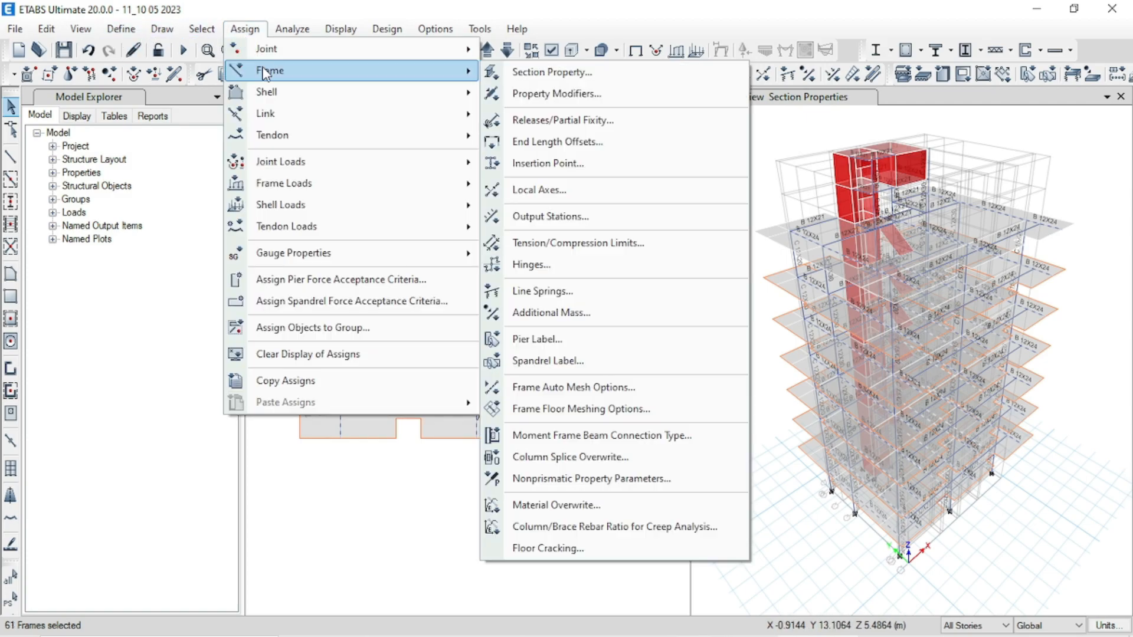
left_click(557, 74)
left_click(451, 167)
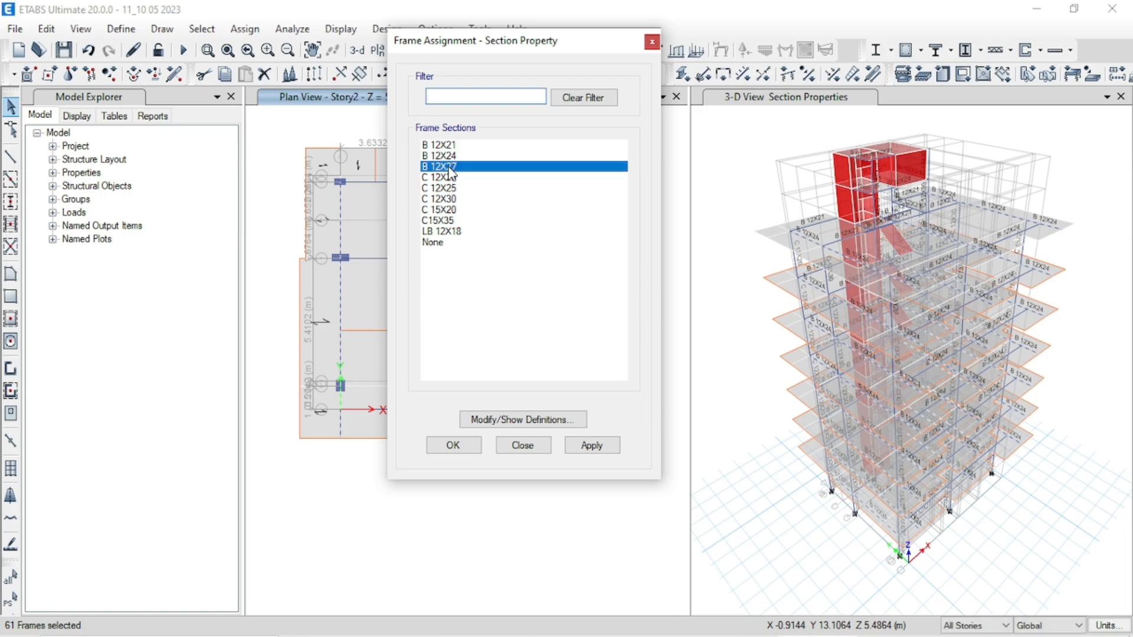
left_click(591, 448)
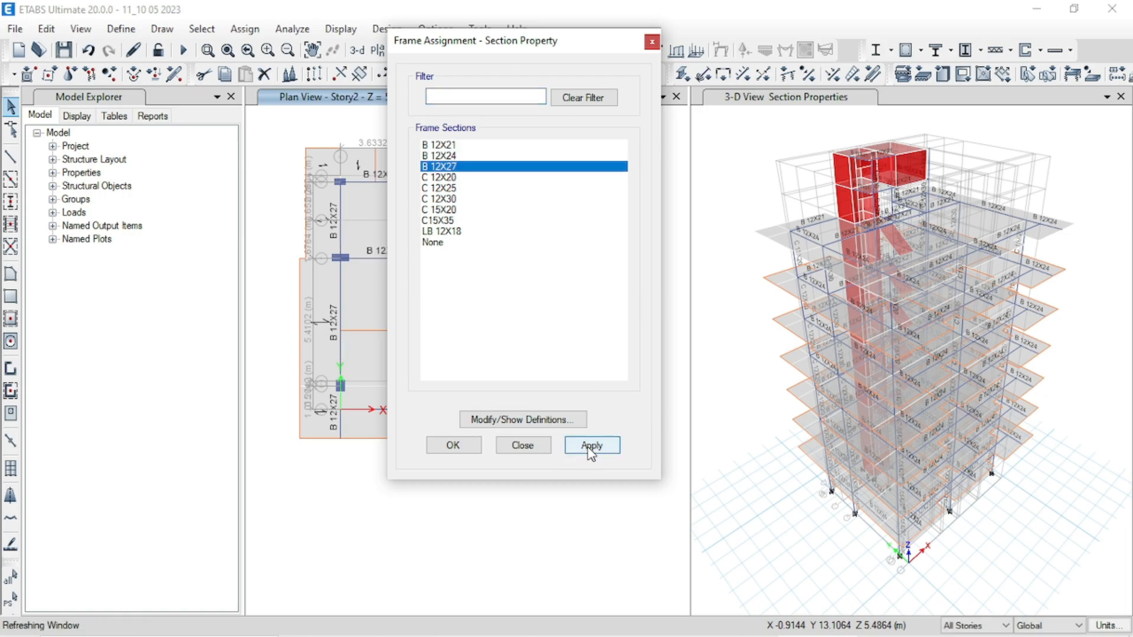
left_click(463, 453)
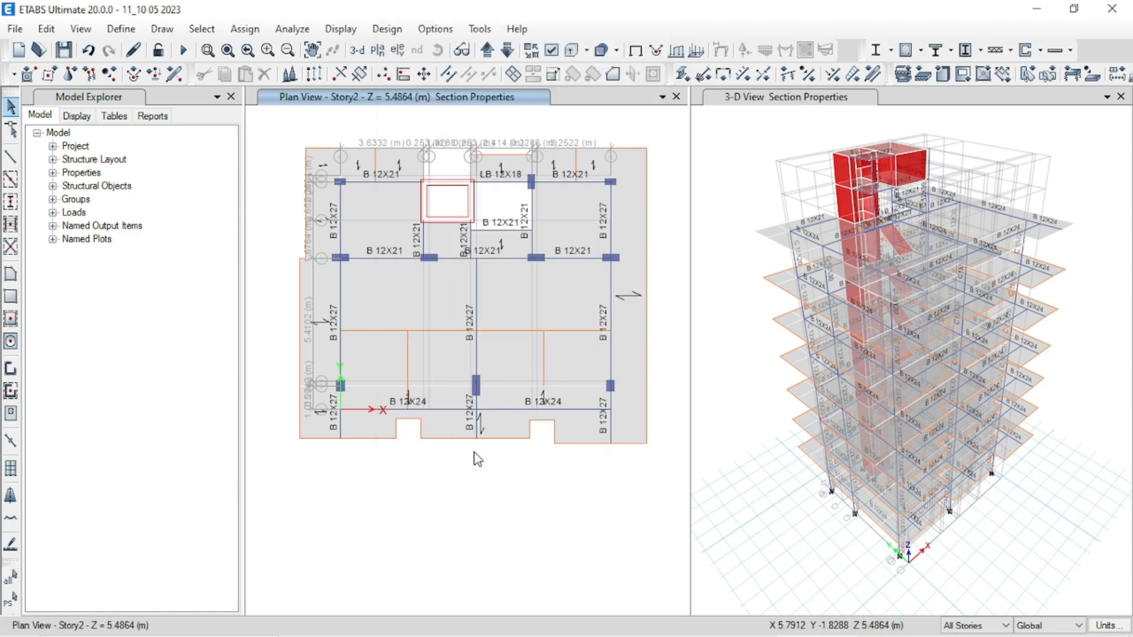
Run the analysis of the revised model and start the concrete frame design check.
left_click(183, 50)
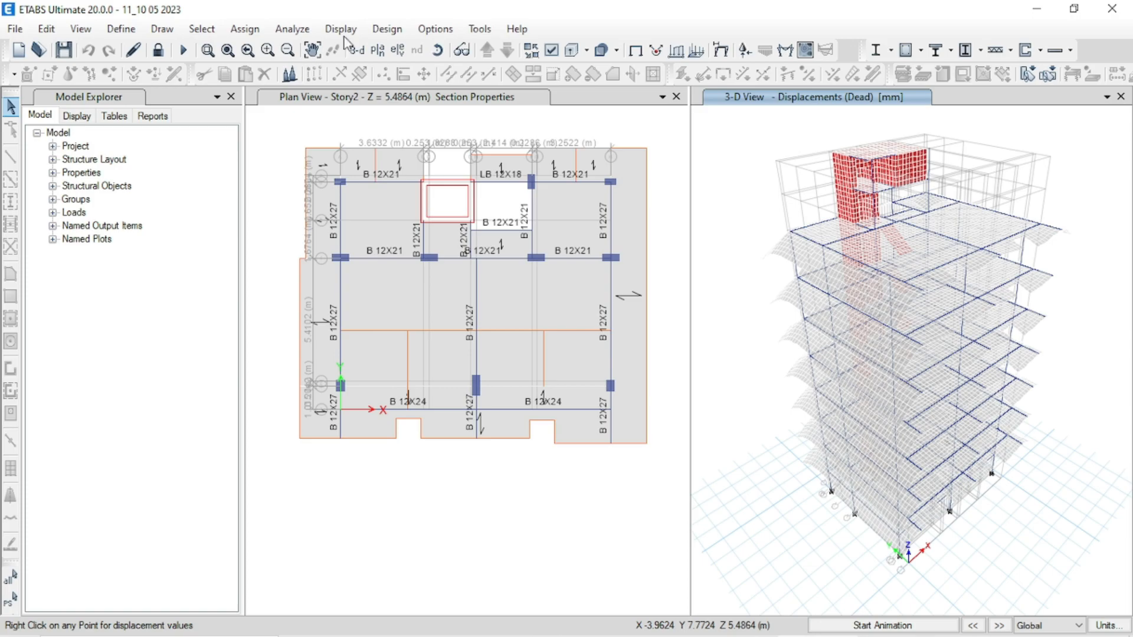
left_click(387, 31)
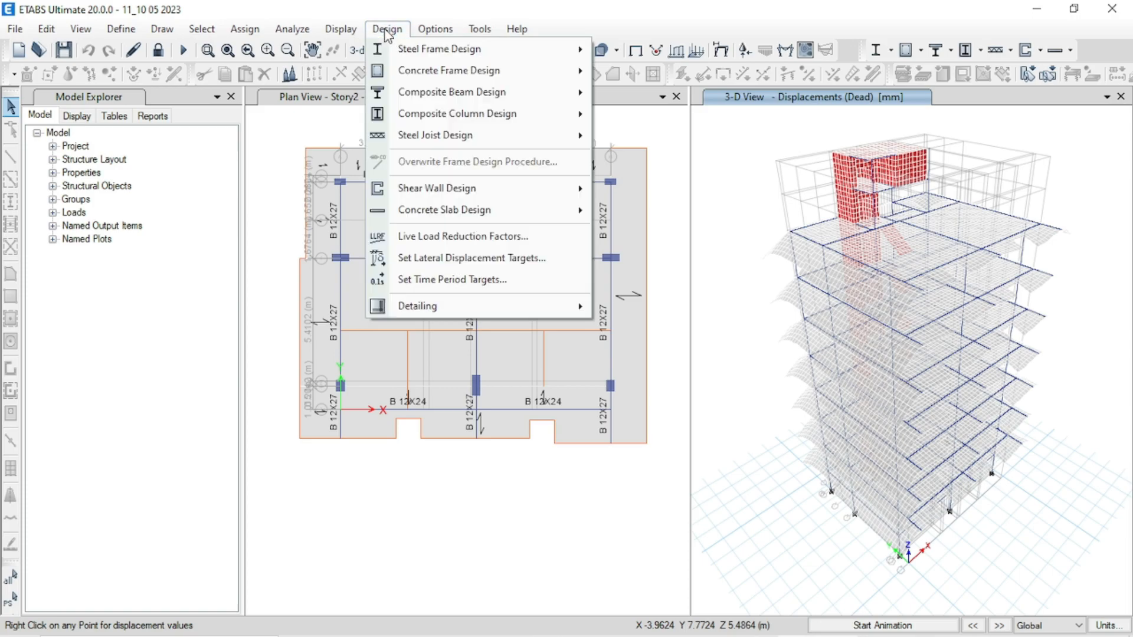
mouse_move(417, 71)
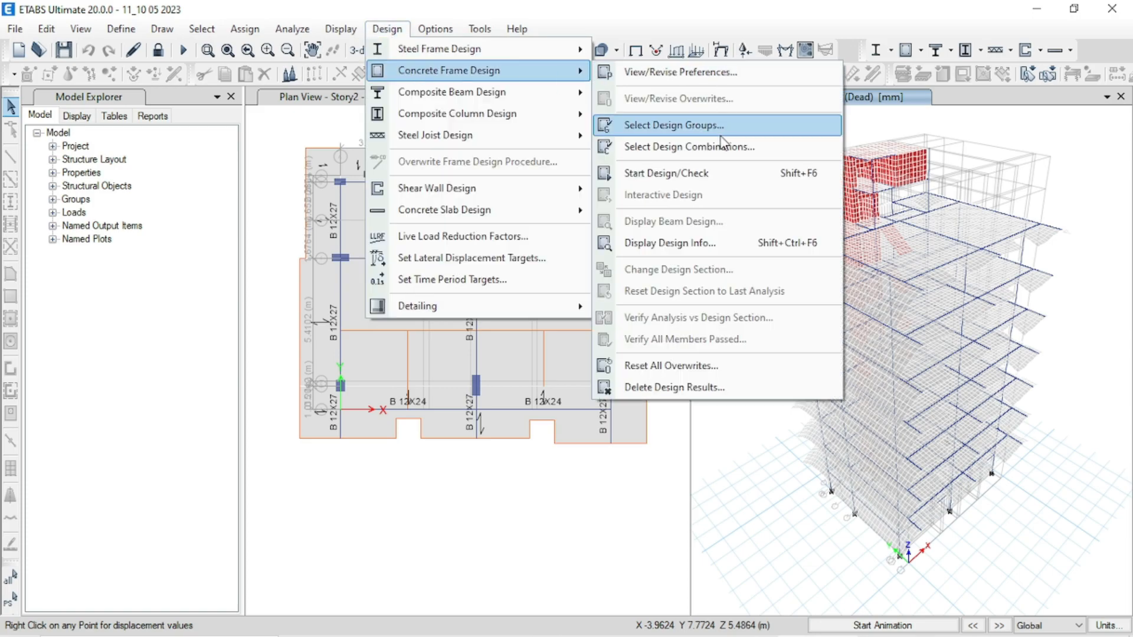
left_click(721, 175)
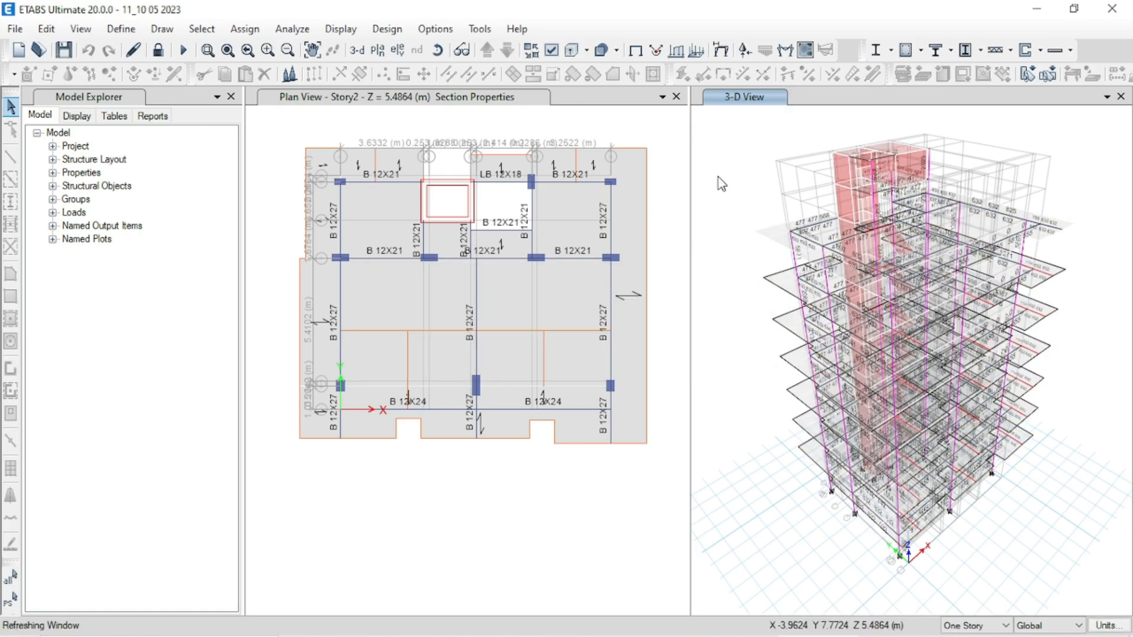
Verify whether all concrete frame members passed the design check, without selecting the failed frames.
left_click(387, 28)
mouse_move(430, 70)
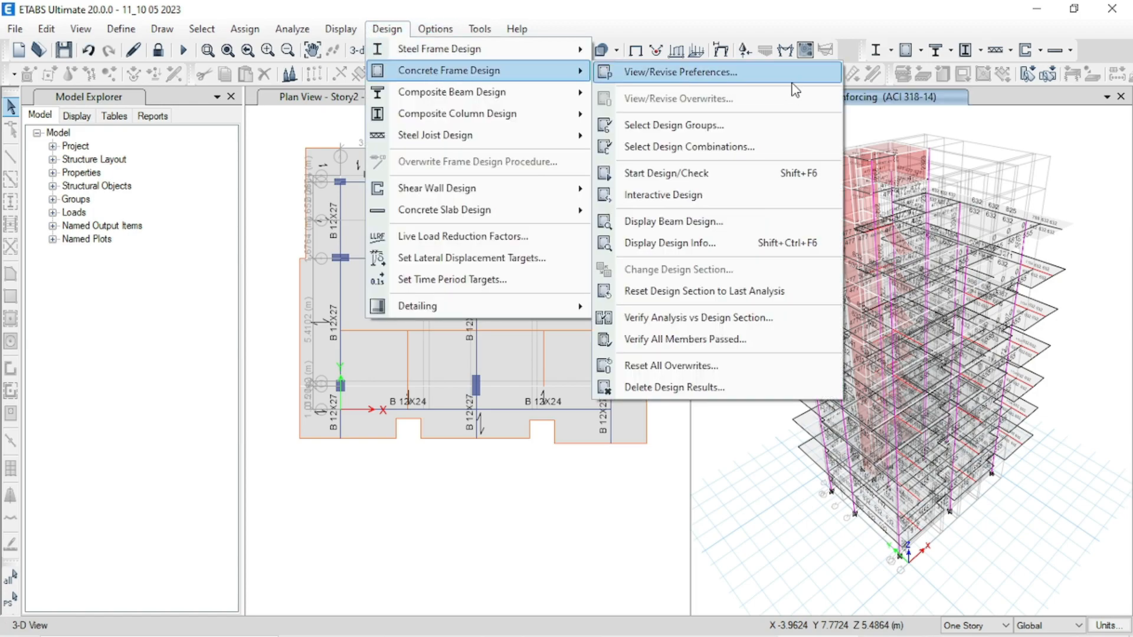
left_click(738, 338)
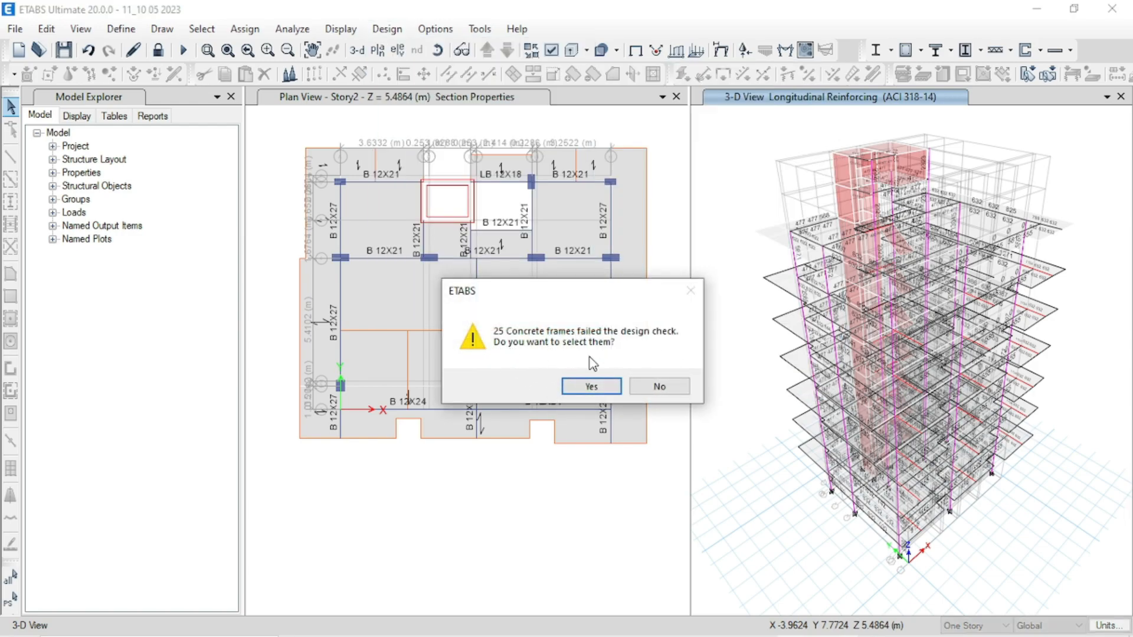
left_click(657, 386)
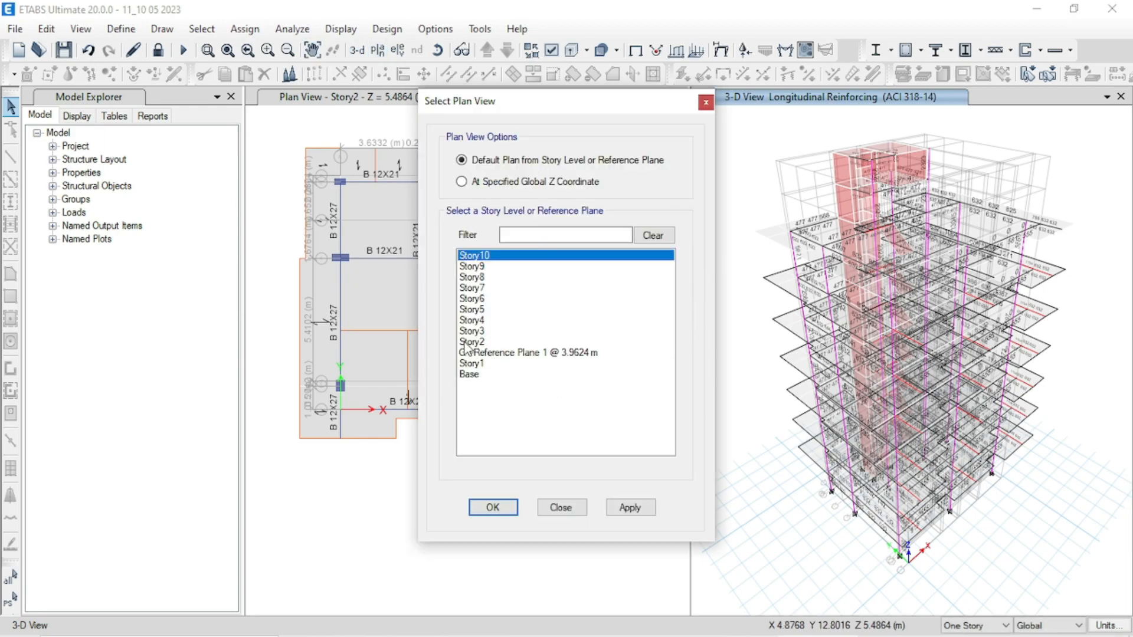
Show the Story2 plan in the longitudinal reinforcing view.
left_click(471, 342)
left_click(628, 507)
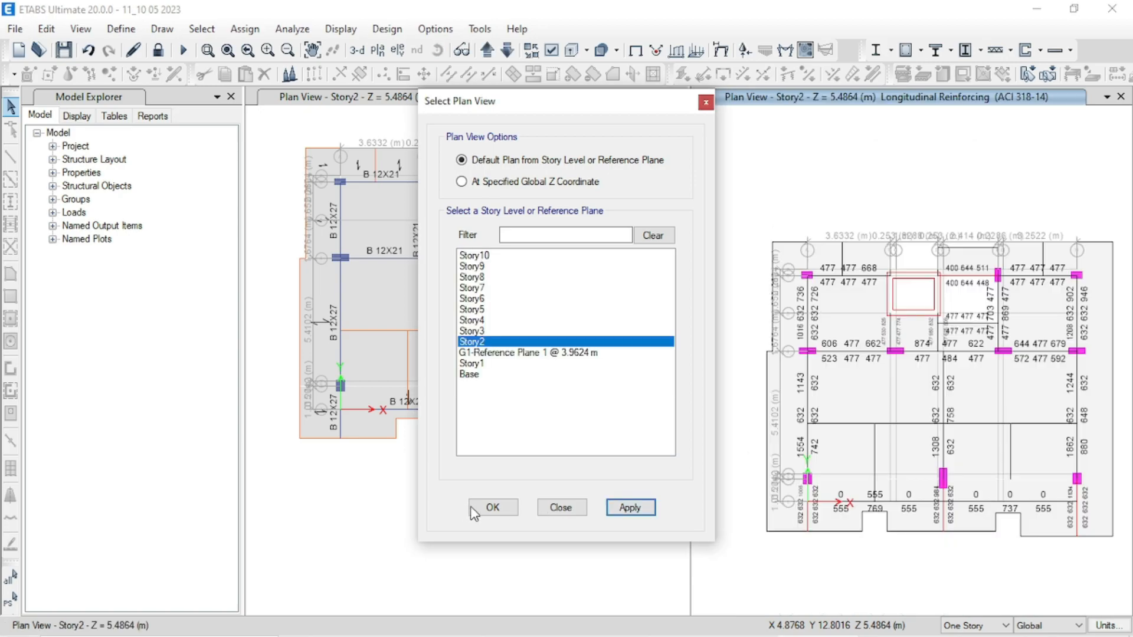
left_click(493, 509)
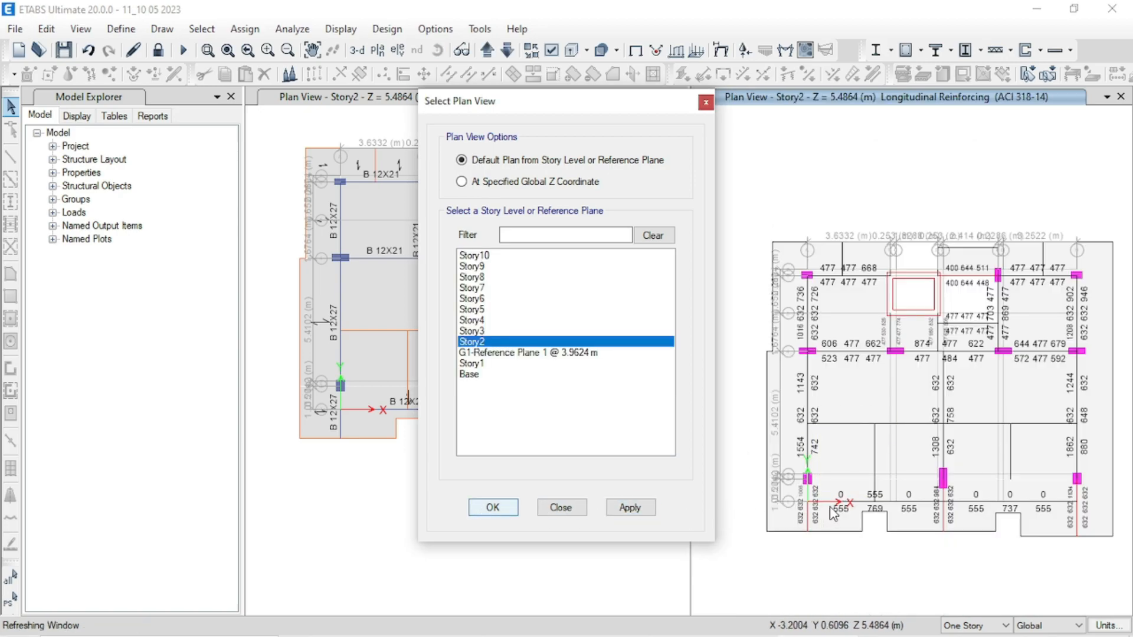
Try the Sway Intermediate framing type in the design overwrites of the left front overhang beam on Story2.
middle_click_drag(861, 512, 836, 407)
scroll(790, 405, "up", 3)
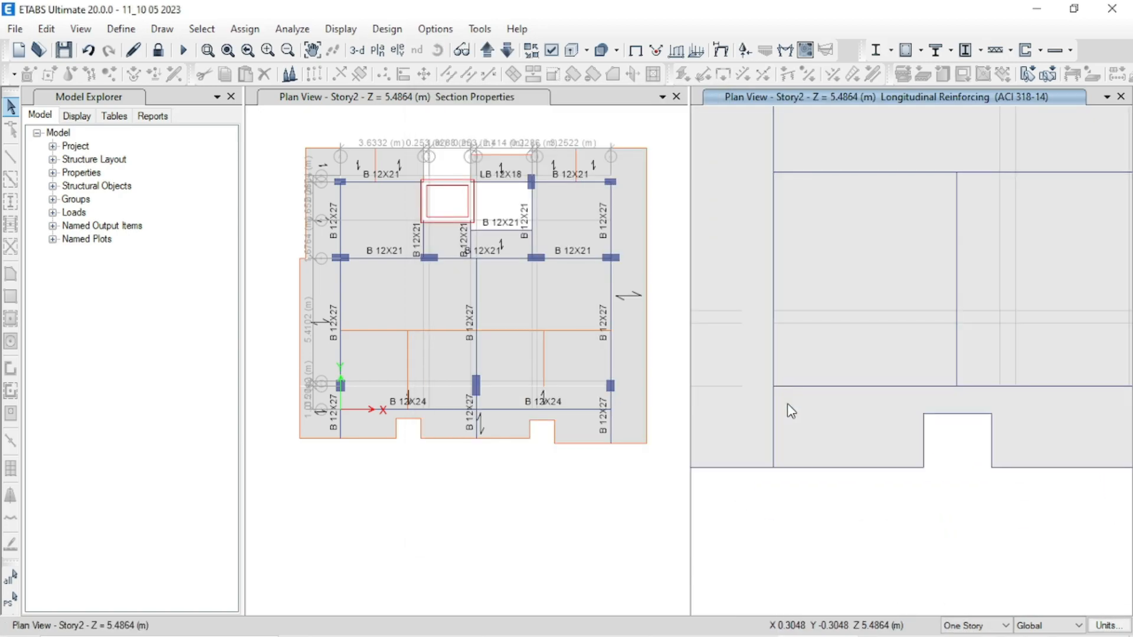
left_click(776, 416)
right_click(776, 418)
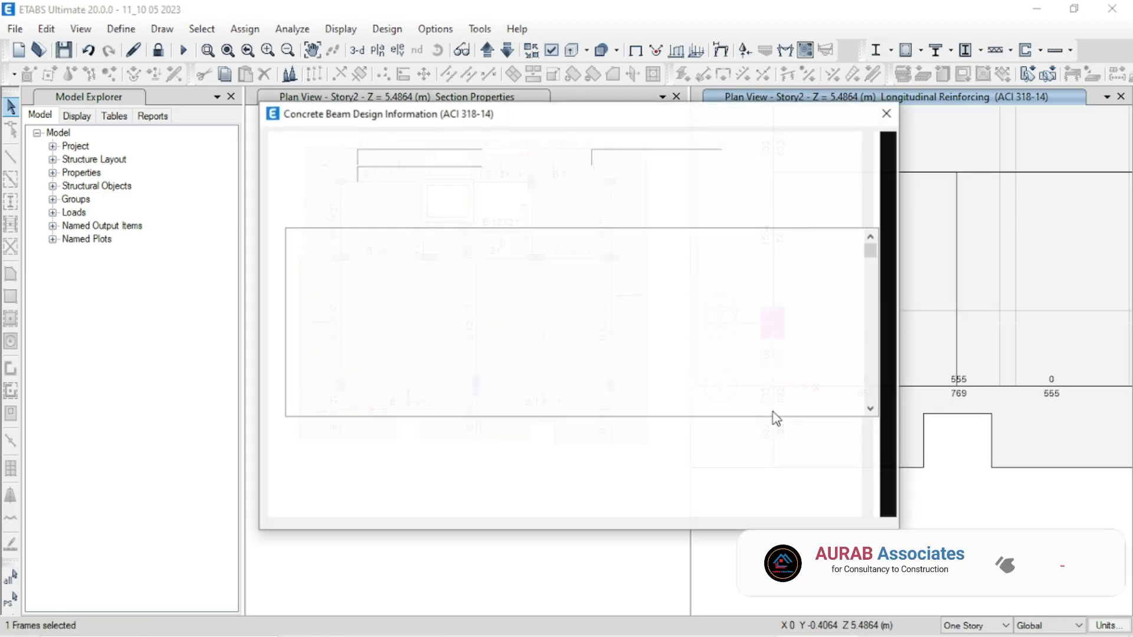
left_click(498, 460)
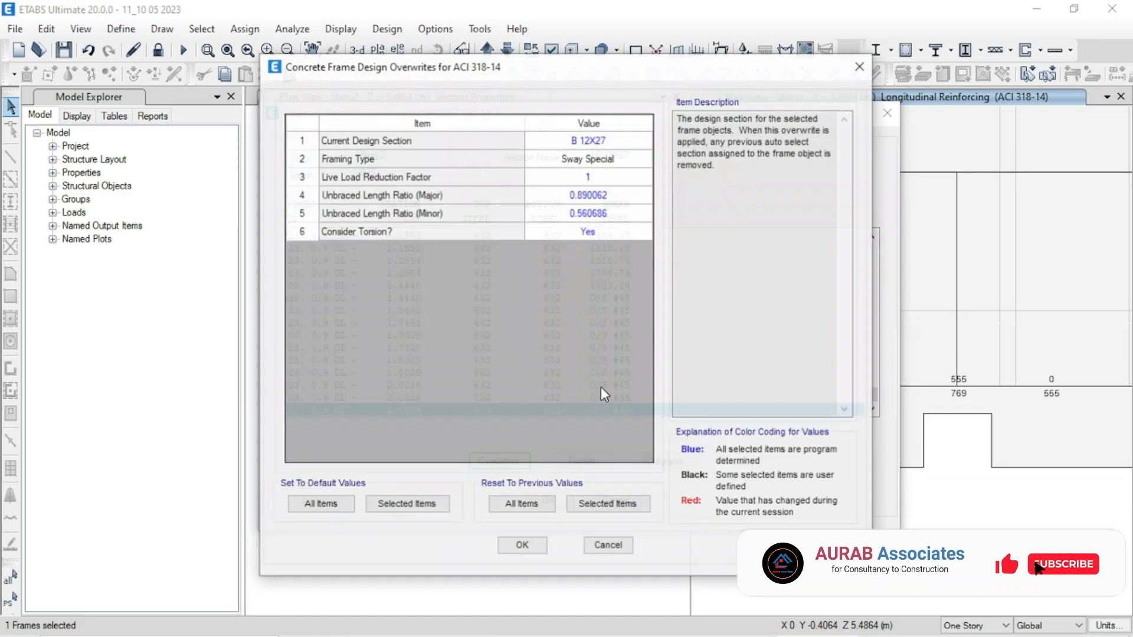
left_click(617, 159)
left_click(617, 162)
left_click(592, 184)
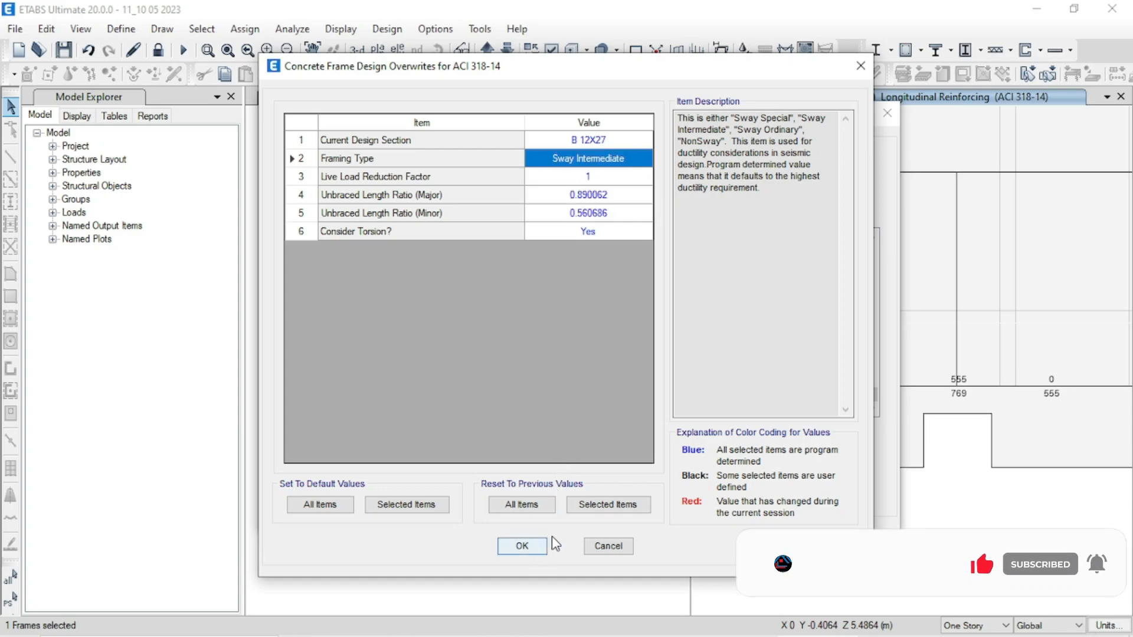
left_click(538, 548)
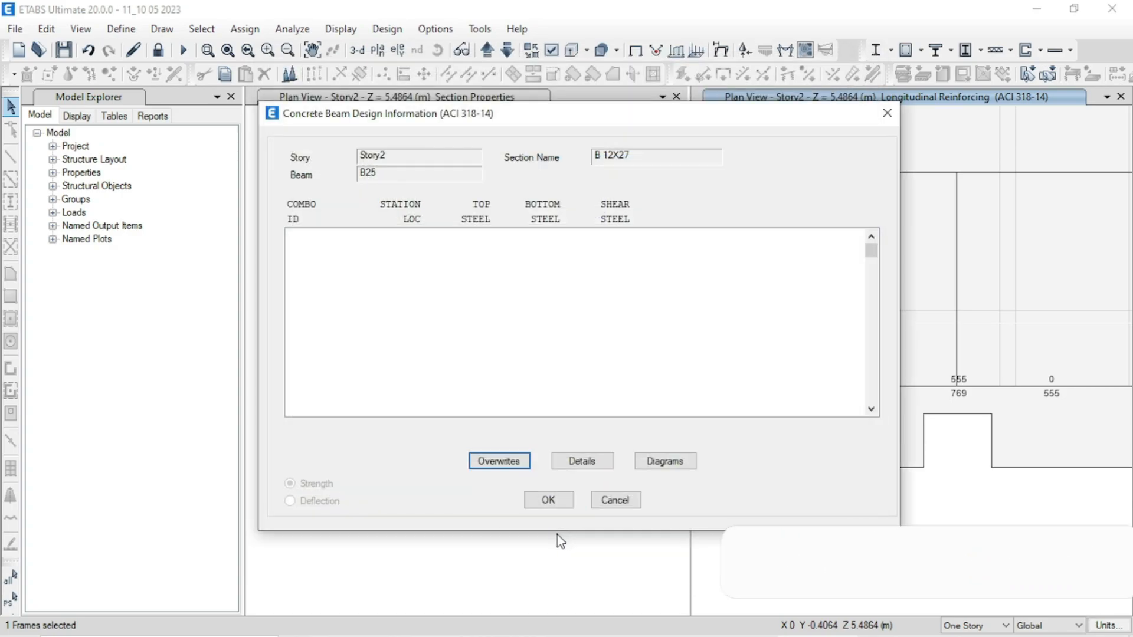
Return the left front overhang beam's framing type to Sway Special and close its beam design information.
left_click(519, 467)
left_click(608, 160)
left_click(610, 166)
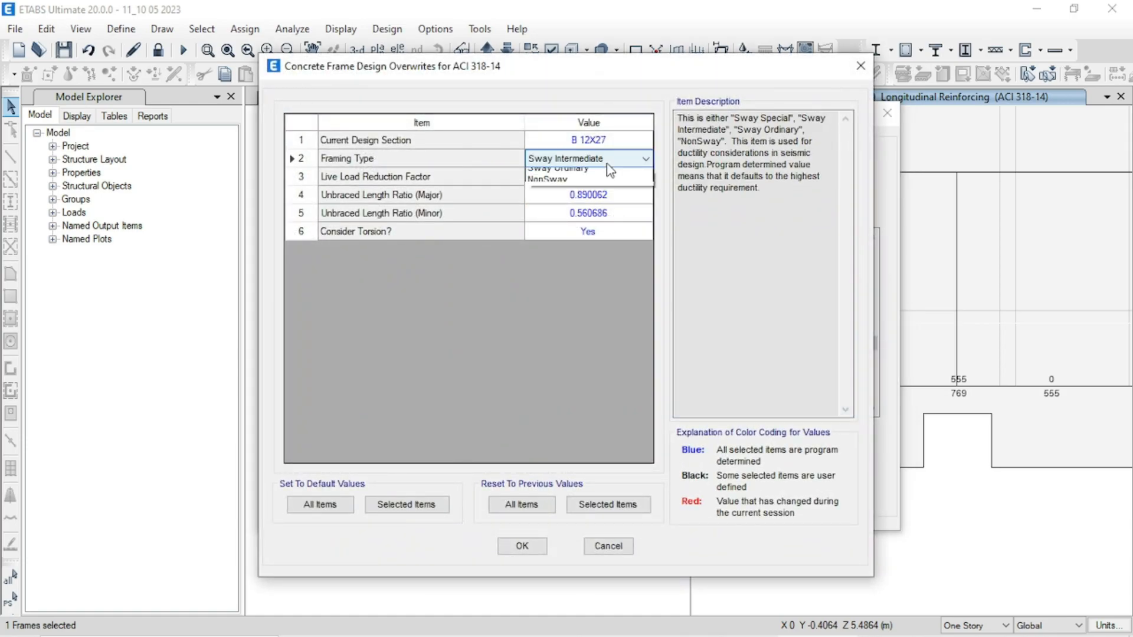
left_click(609, 175)
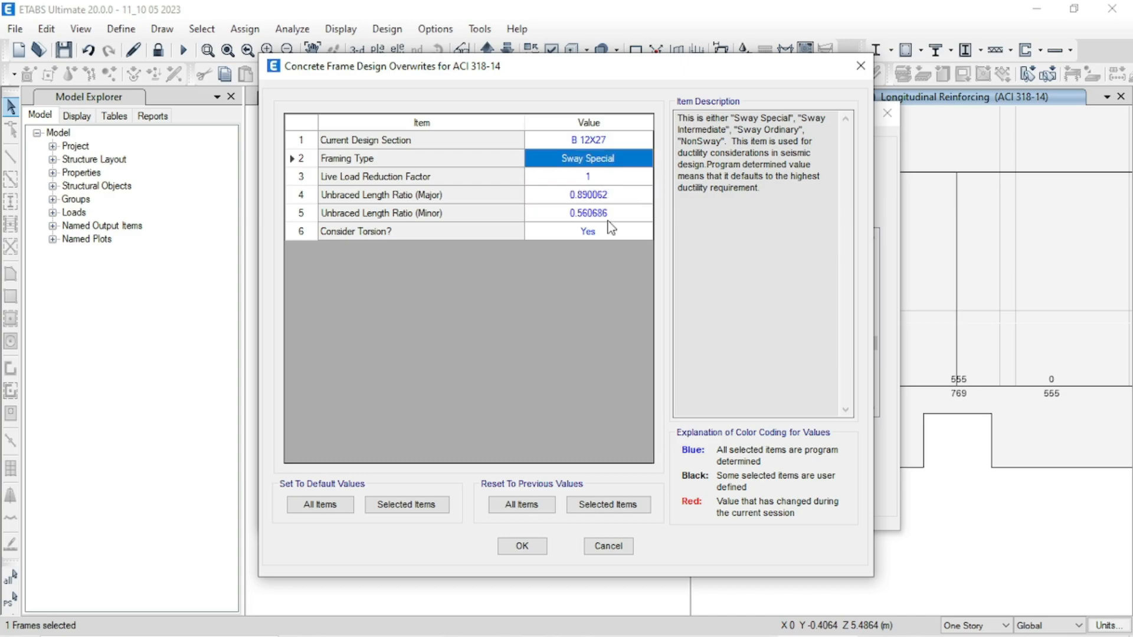
left_click(538, 549)
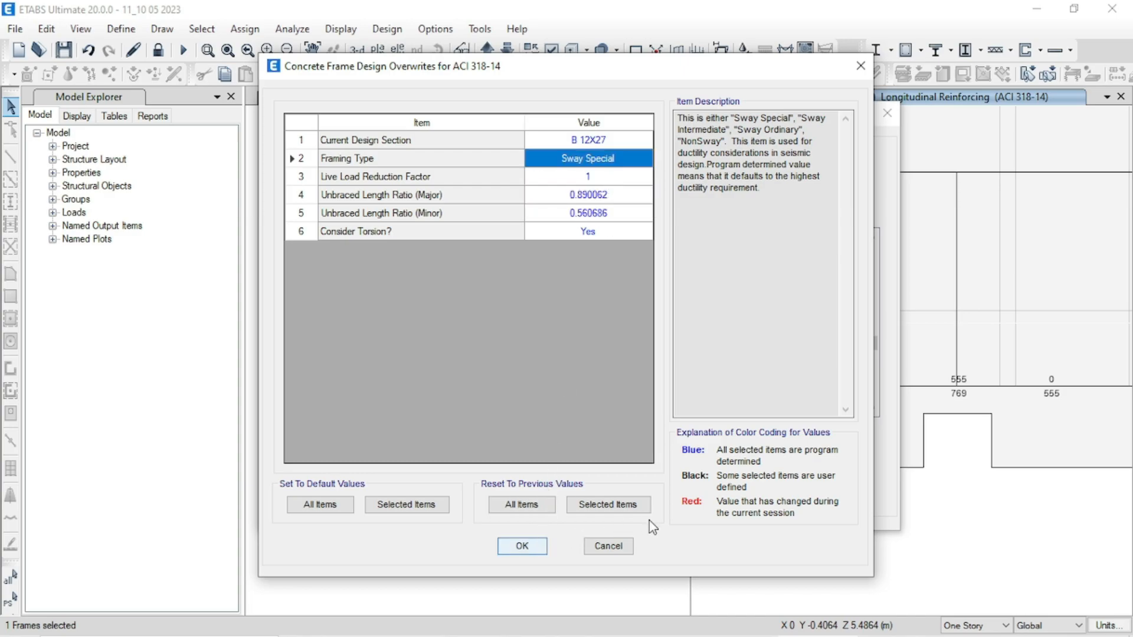
left_click(522, 546)
left_click(548, 499)
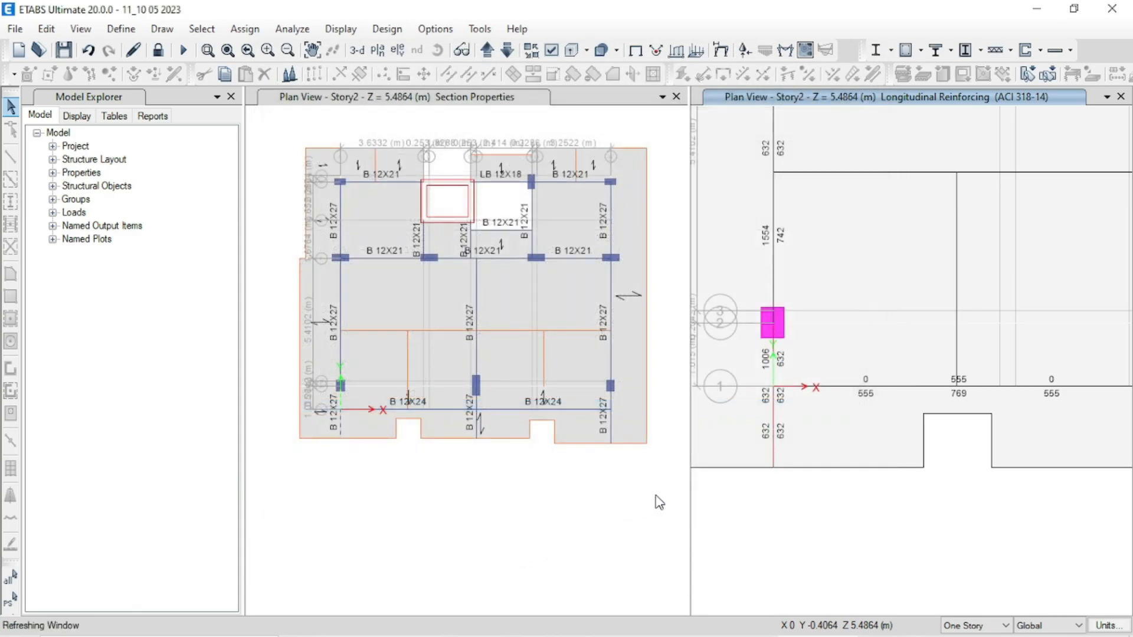
Try the Sway Intermediate framing type in the design overwrites of the middle beam segment at the front column on Story2.
scroll(722, 380, "down", 5)
middle_click_drag(951, 412, 907, 428)
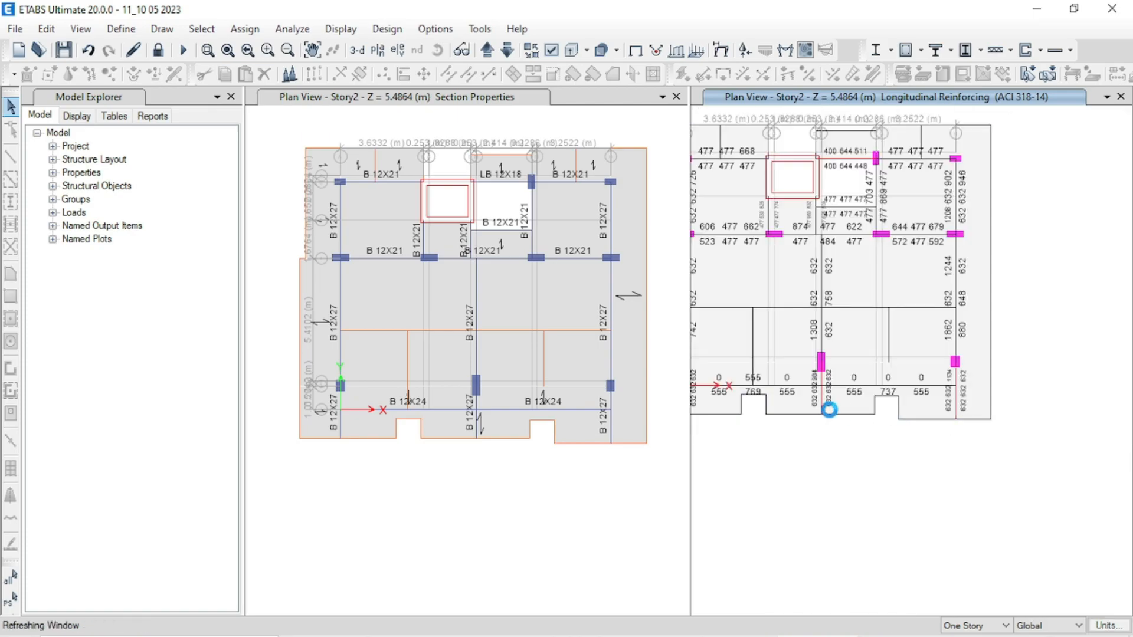
scroll(826, 407, "up", 5)
right_click(809, 292)
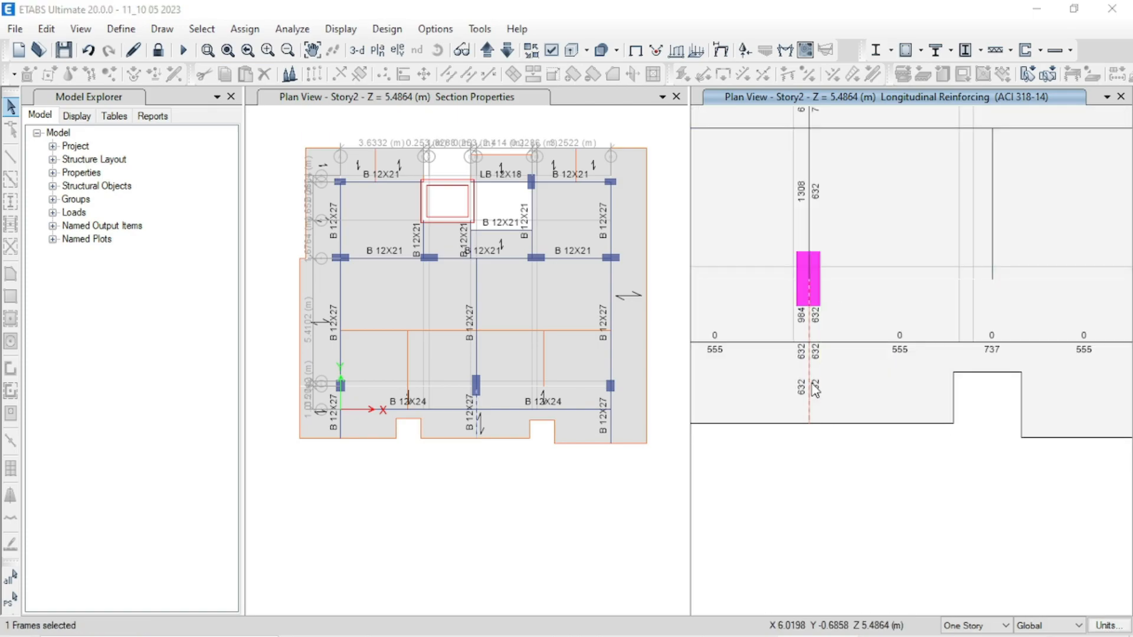
left_click(498, 461)
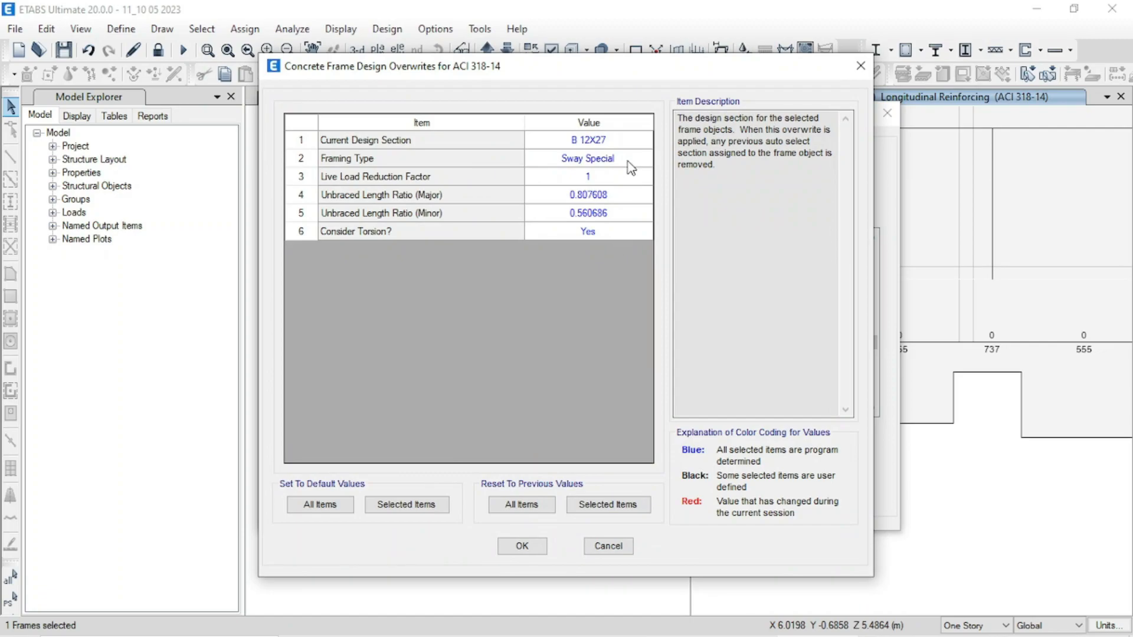
left_click(628, 160)
left_click(567, 186)
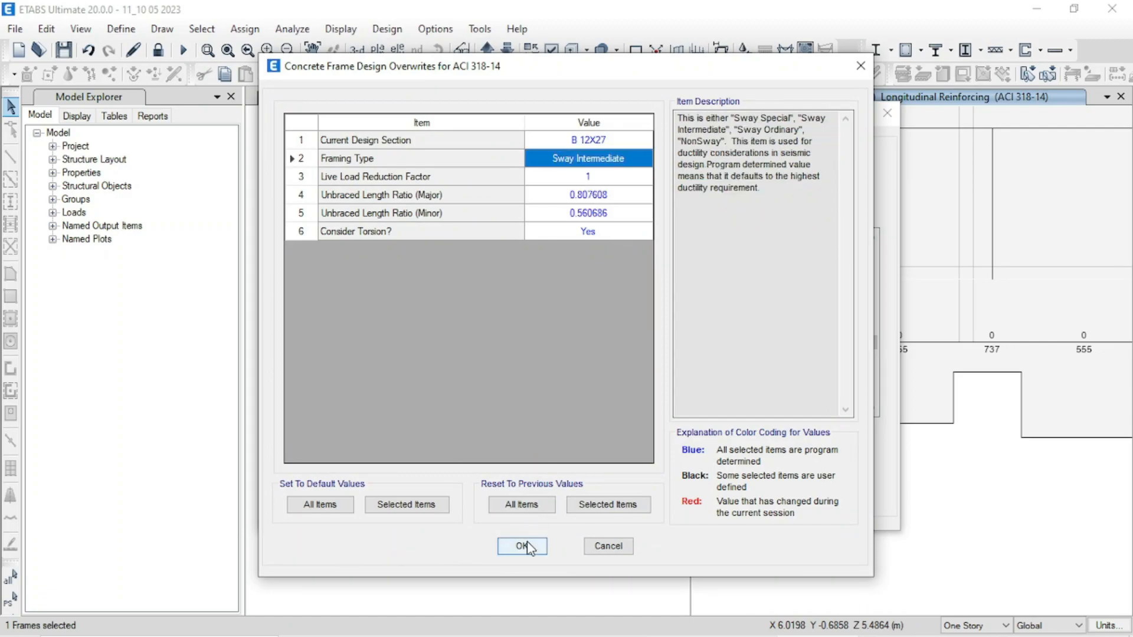
left_click(521, 545)
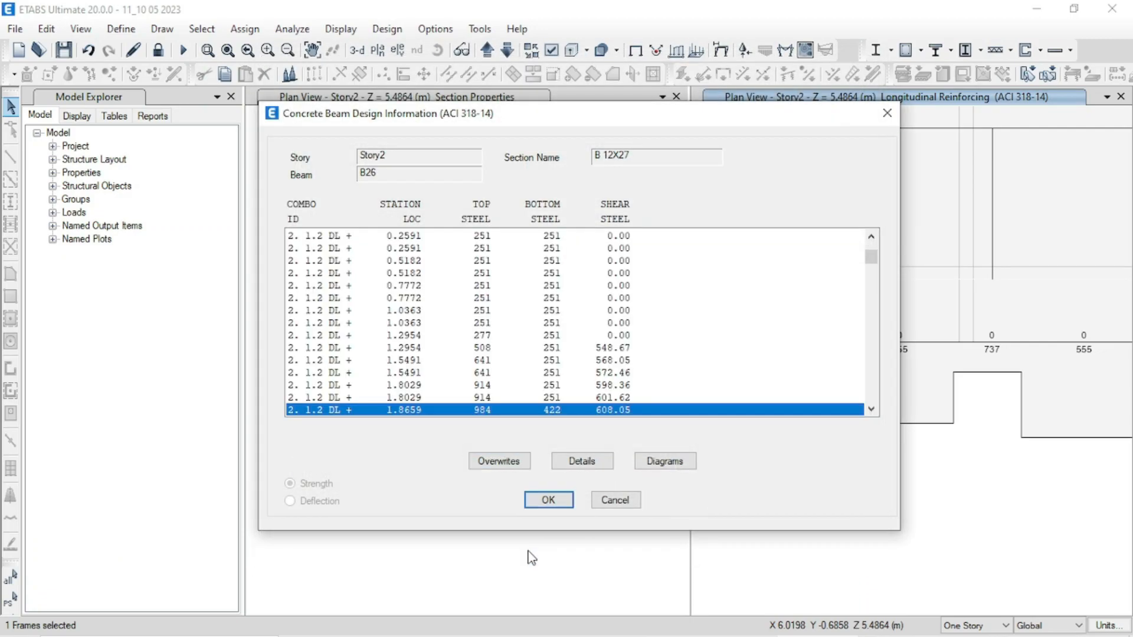
Return the middle front beam segment's framing type to Sway Special and close its beam design information.
left_click(515, 465)
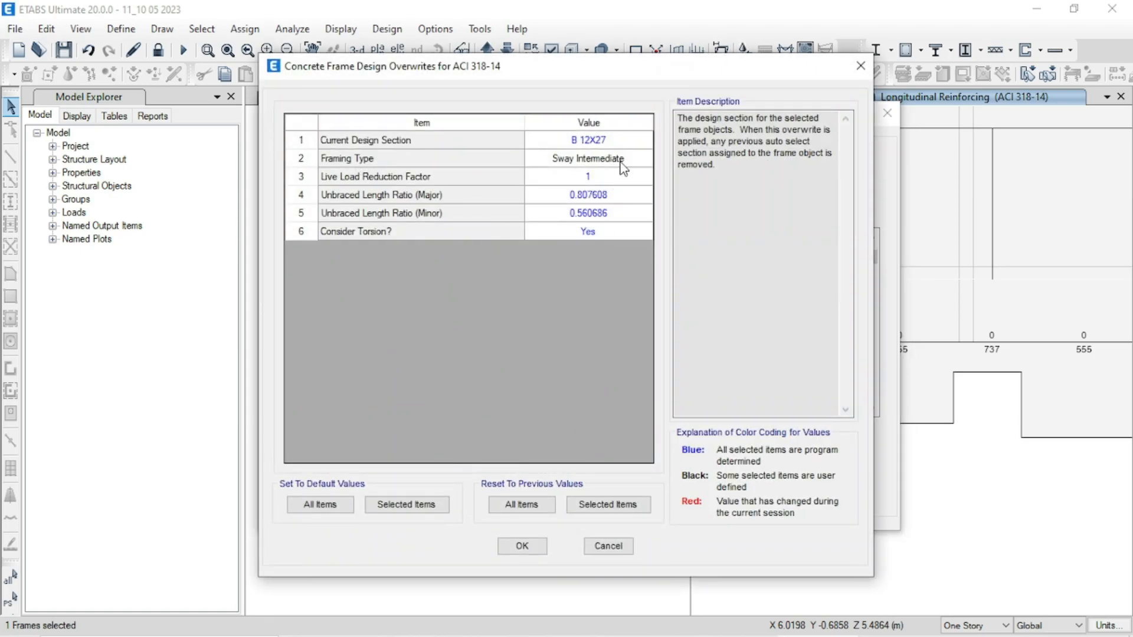
left_click(620, 164)
left_click(608, 161)
left_click(587, 176)
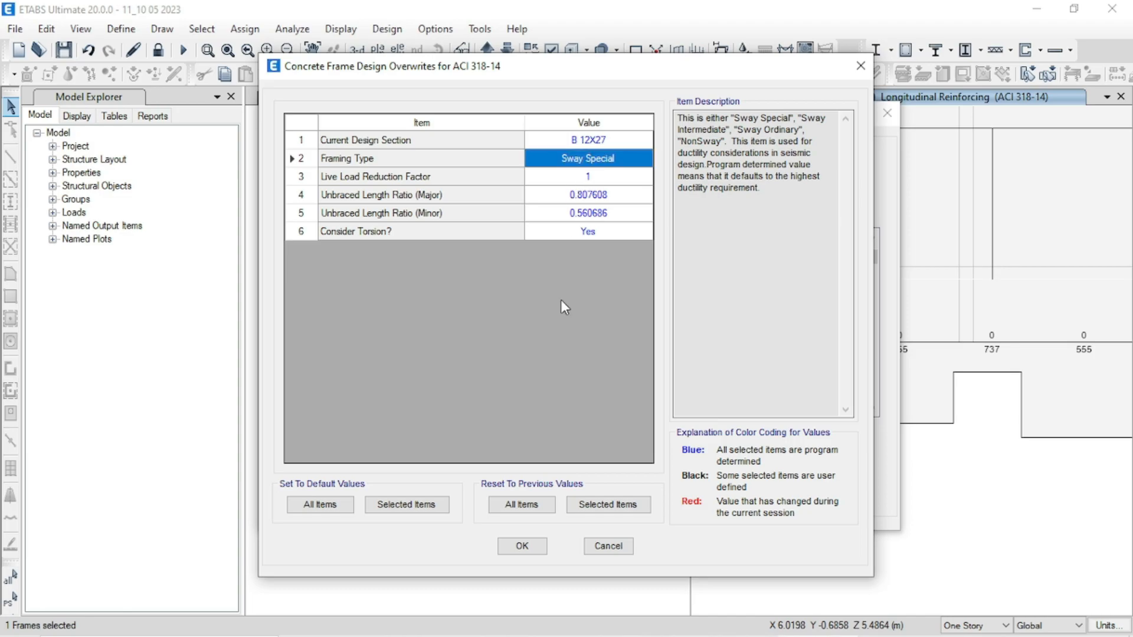
left_click(522, 546)
left_click(546, 501)
mouse_move(813, 351)
scroll(813, 351, "down", 3)
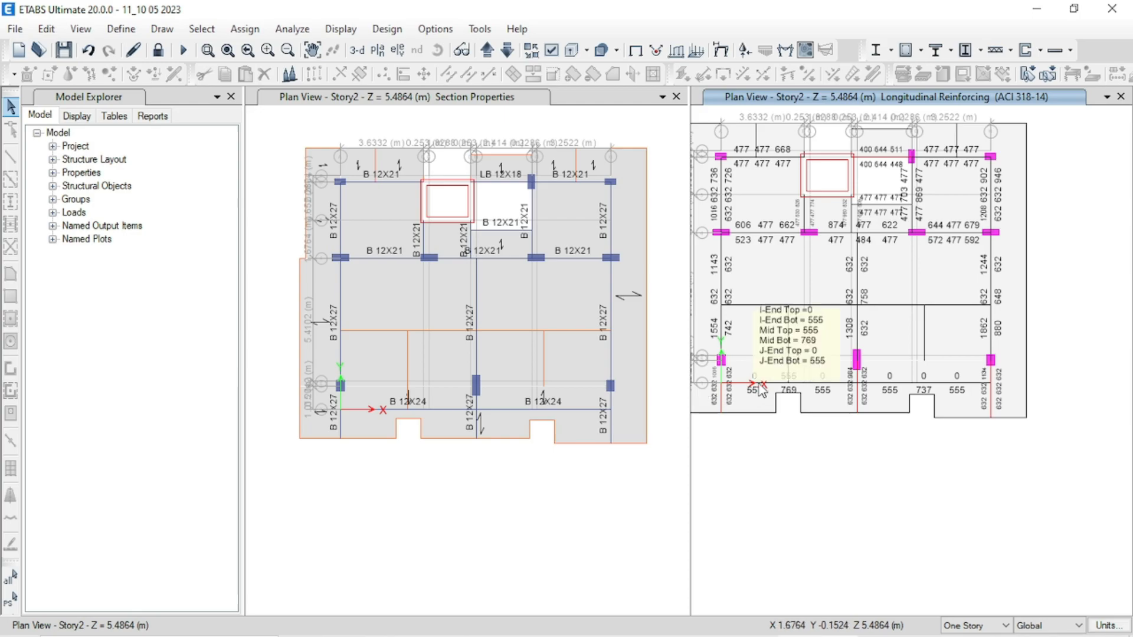
Unlock the analysed model so its frame sections can be edited.
mouse_move(920, 629)
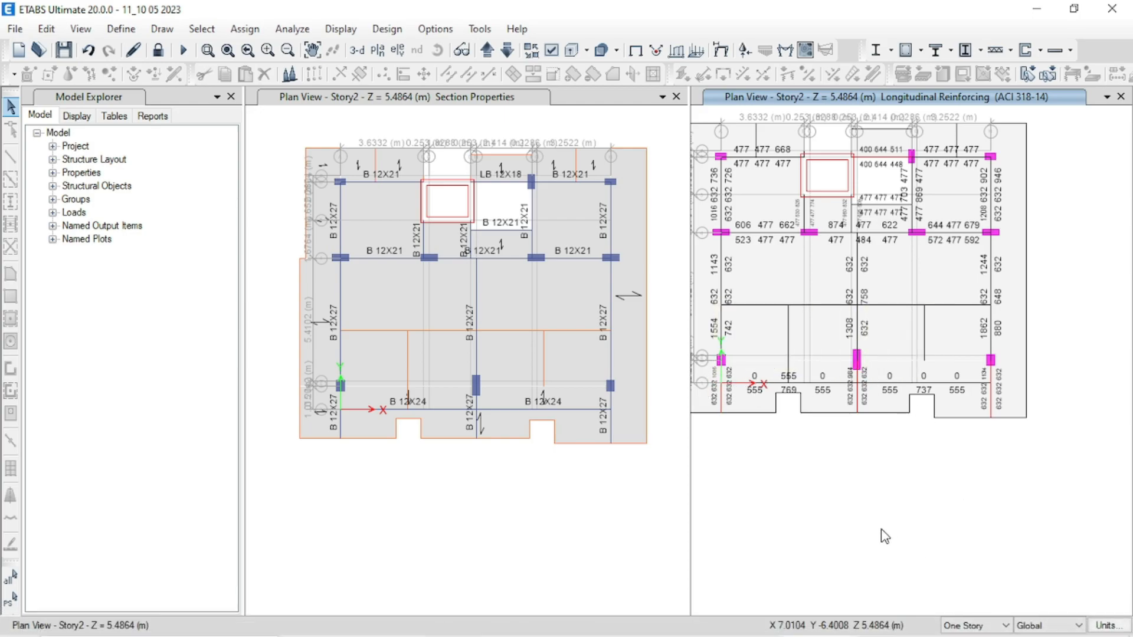
left_click(986, 627)
left_click(905, 602)
left_click(158, 52)
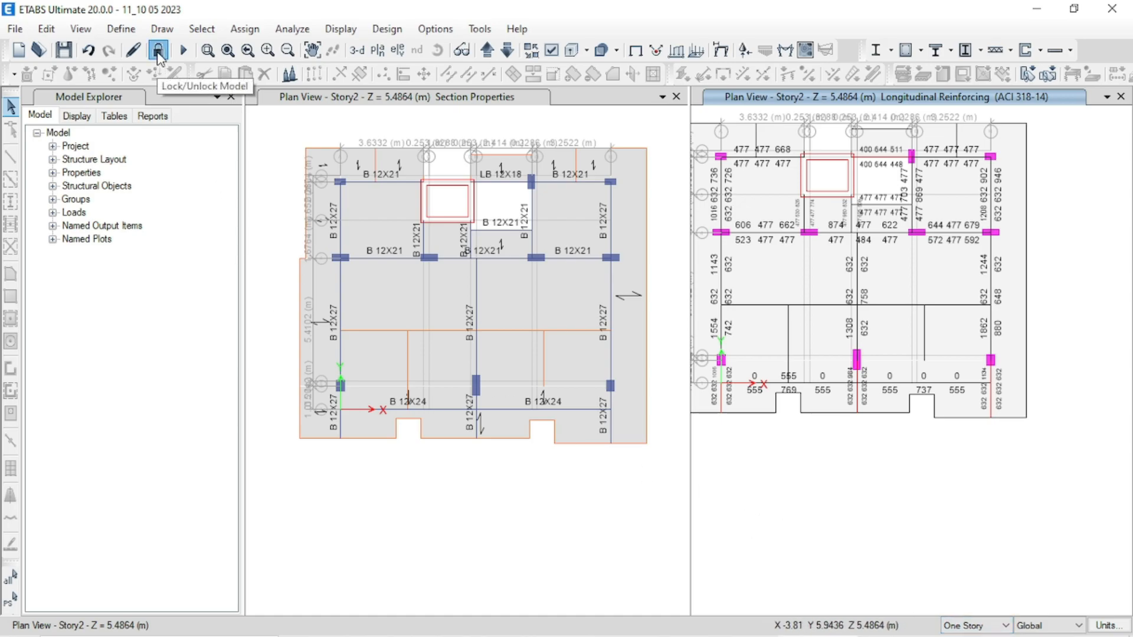
left_click(592, 388)
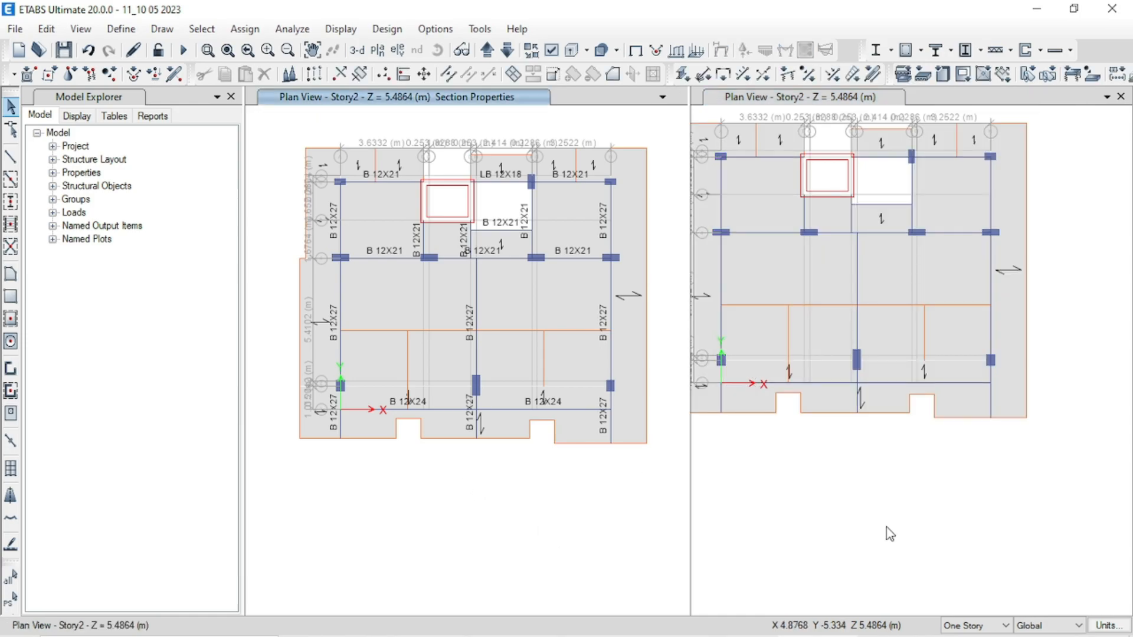
Switch the second view to the 3-D model and apply selection to All Stories.
left_click(357, 51)
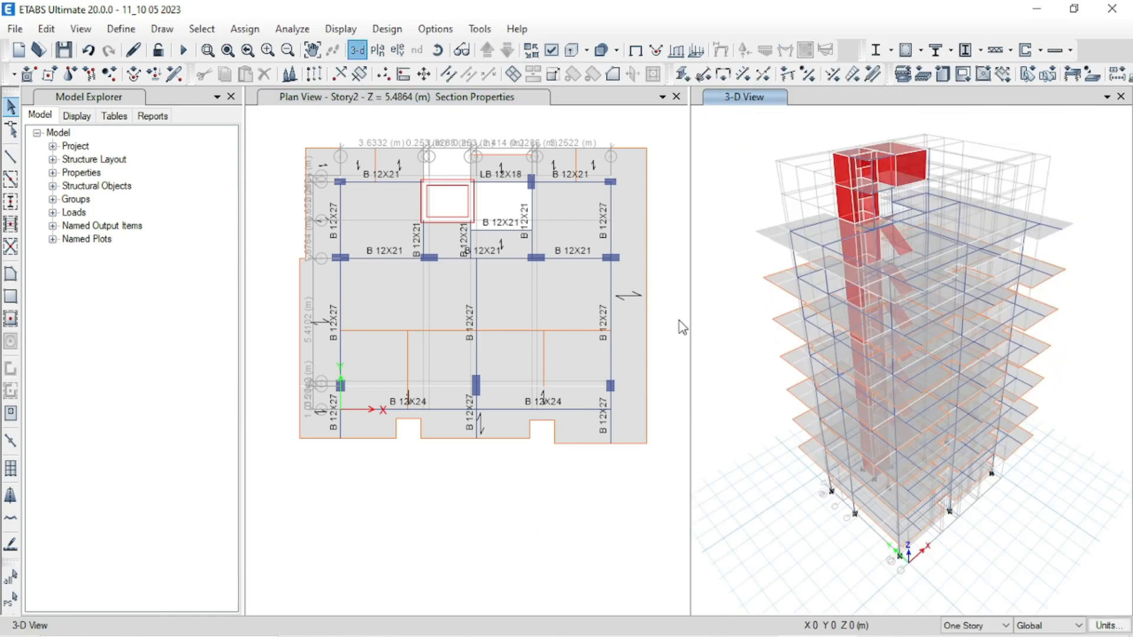
left_click(956, 624)
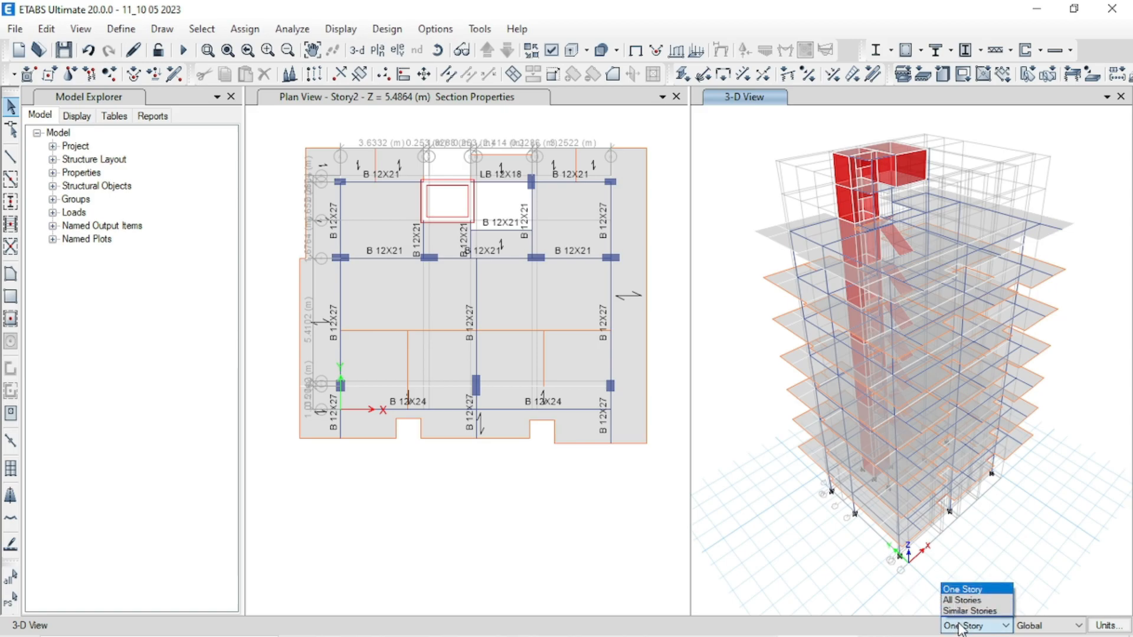
left_click(962, 597)
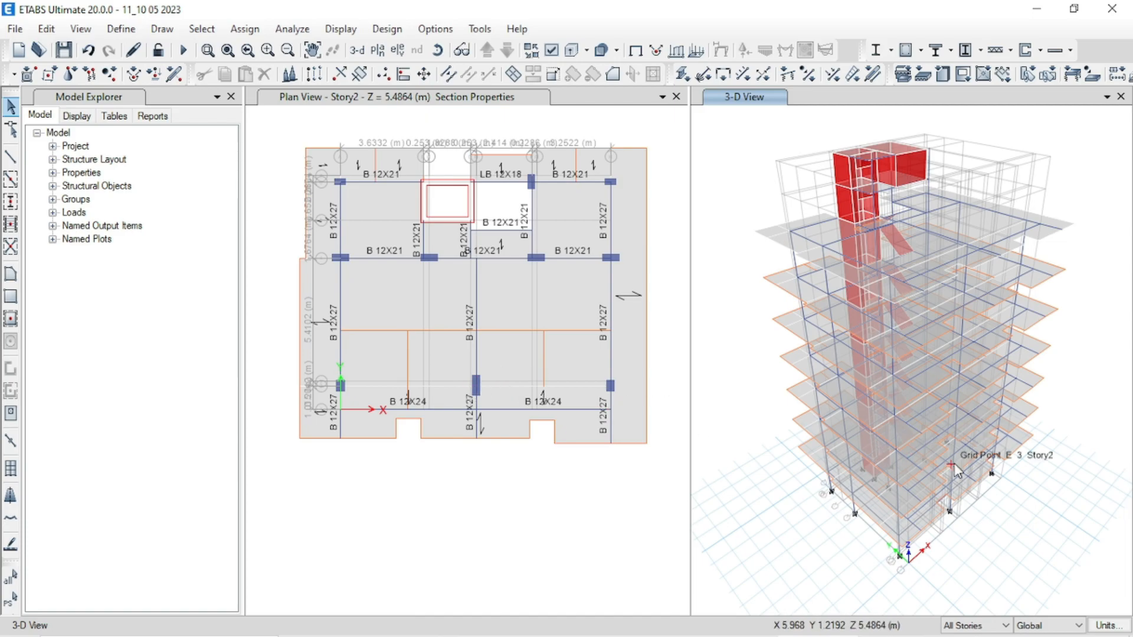
Inspect the load, assignment and geometry information of the Story2 line object L26 near the front middle column.
scroll(959, 513, "up", 5)
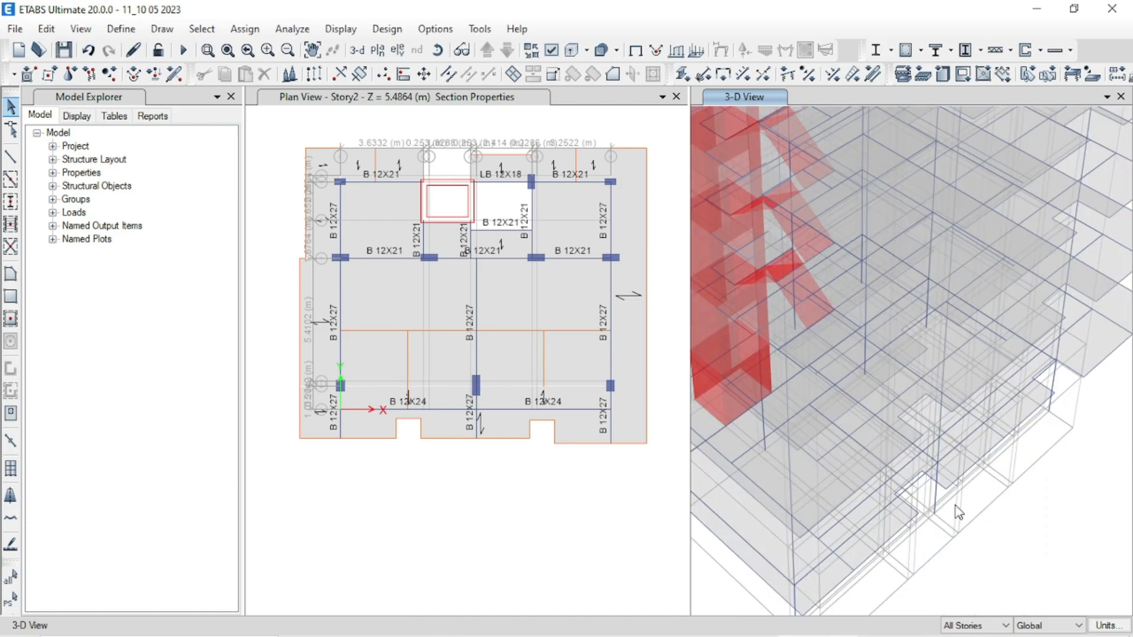
scroll(928, 520, "down", 5)
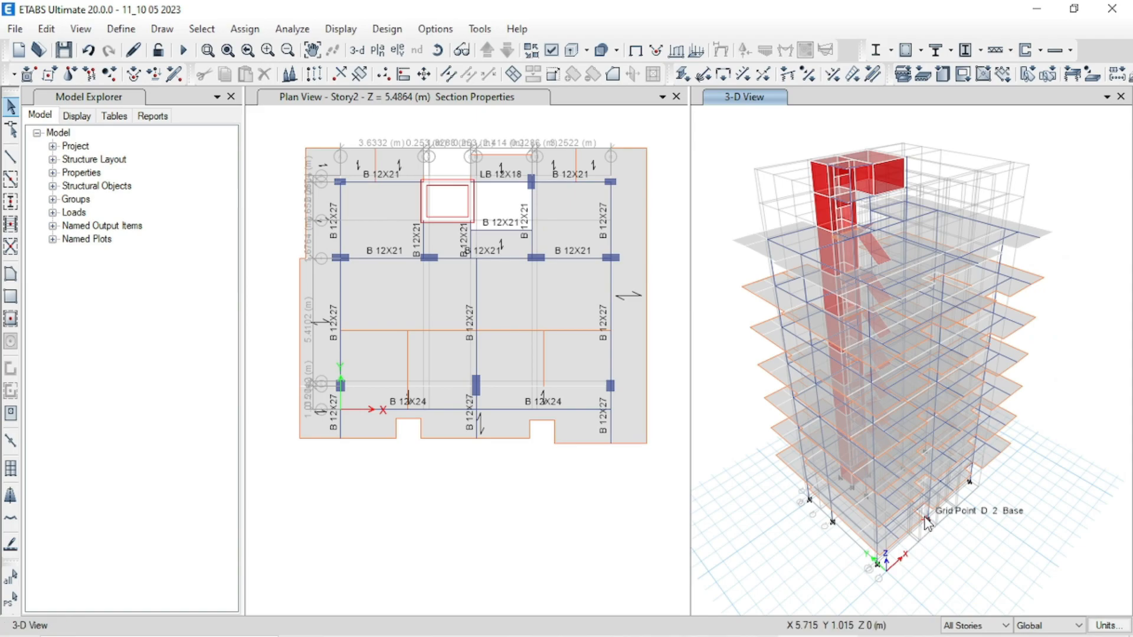
right_click(929, 515)
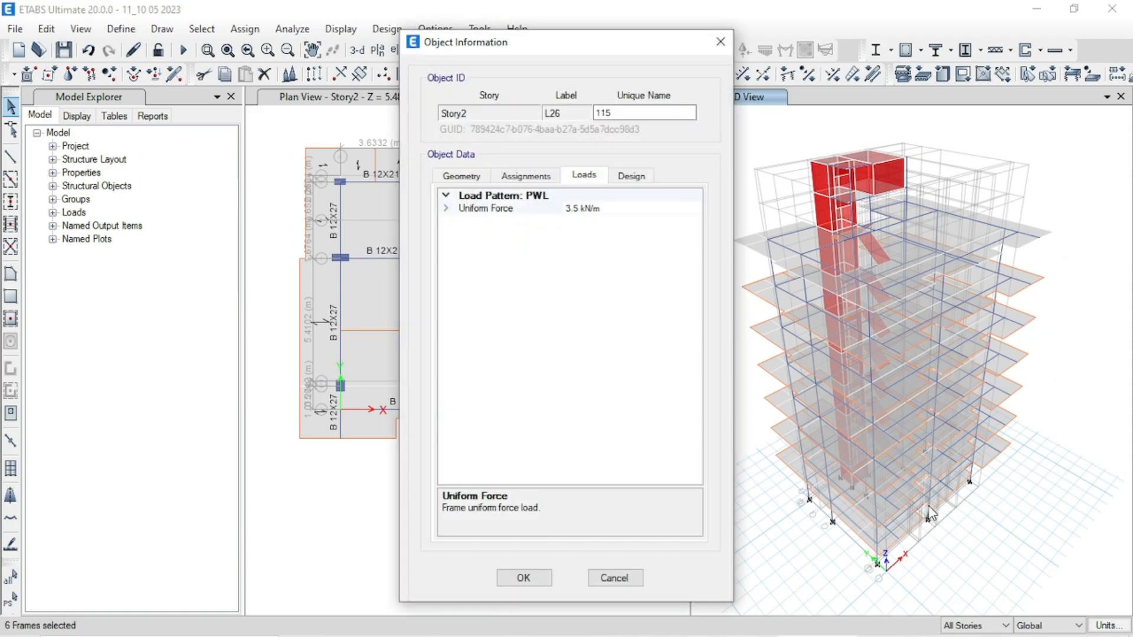
left_click(534, 177)
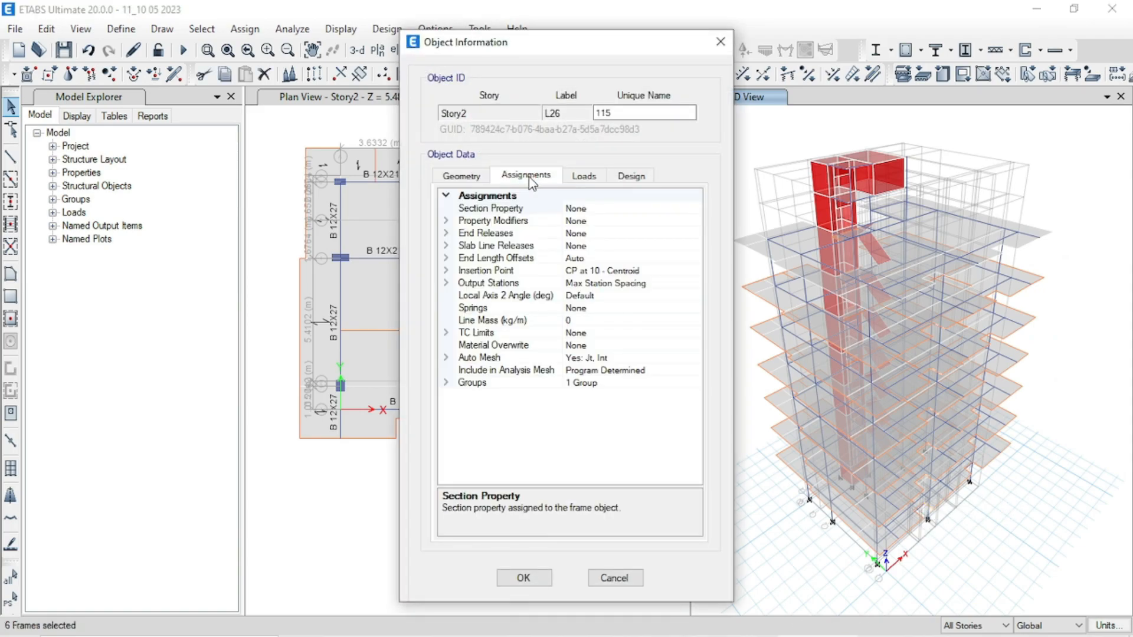
left_click(484, 179)
key("Escape")
Check the section property assigned to the Story1 column C4 in the front row.
left_click(897, 363)
scroll(968, 505, "up", 5)
right_click(1015, 567)
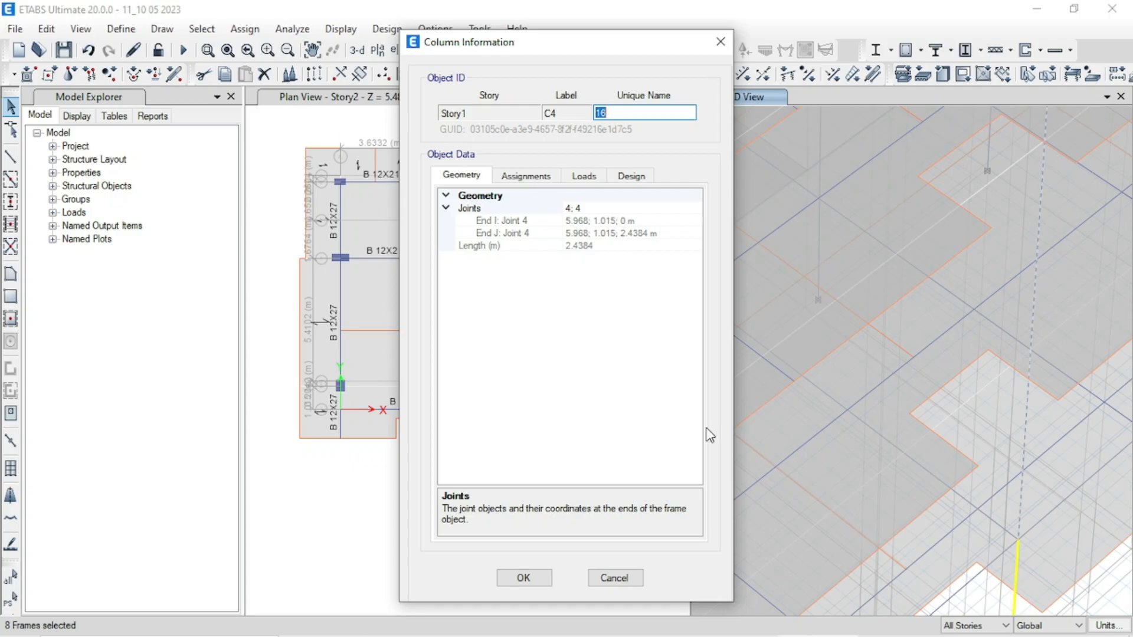
left_click(524, 176)
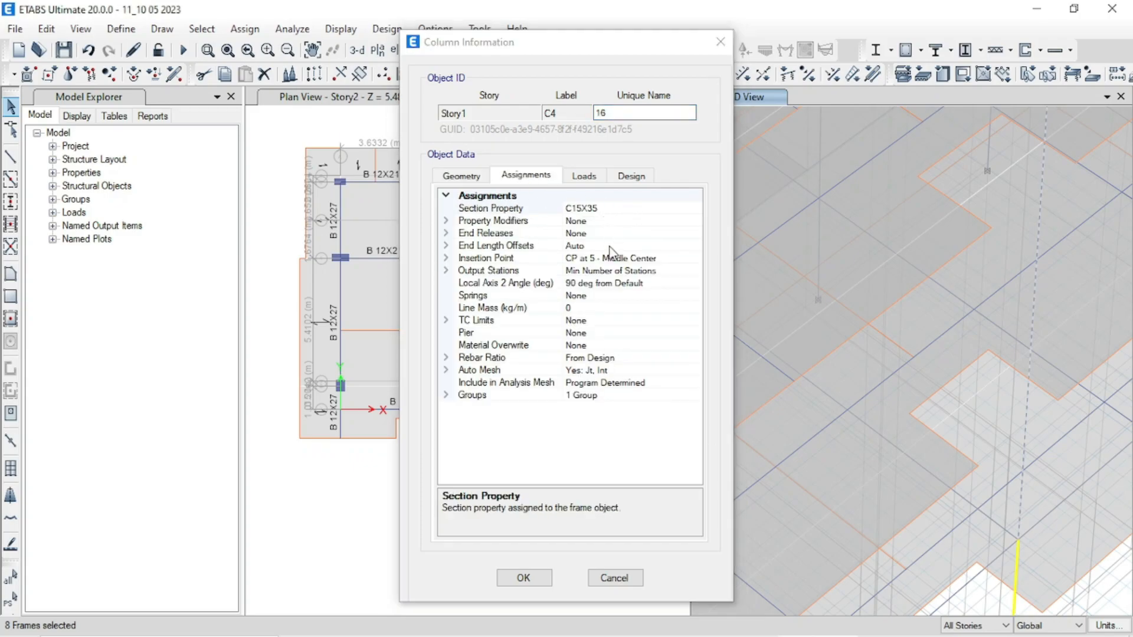
key("Escape")
Select the front-row left and right corner columns through all stories in the Story2 plan.
scroll(613, 339, "down", 5)
scroll(615, 343, "up", 2)
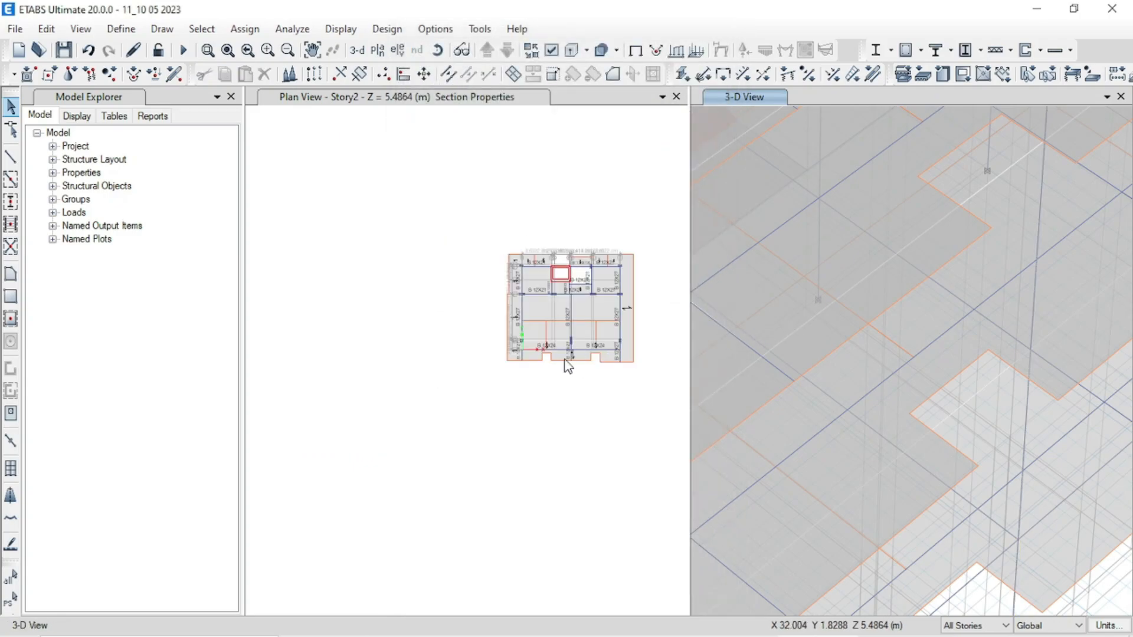
scroll(861, 310, "down", 4)
scroll(872, 330, "down", 3)
scroll(845, 476, "up", 2)
scroll(563, 389, "up", 4)
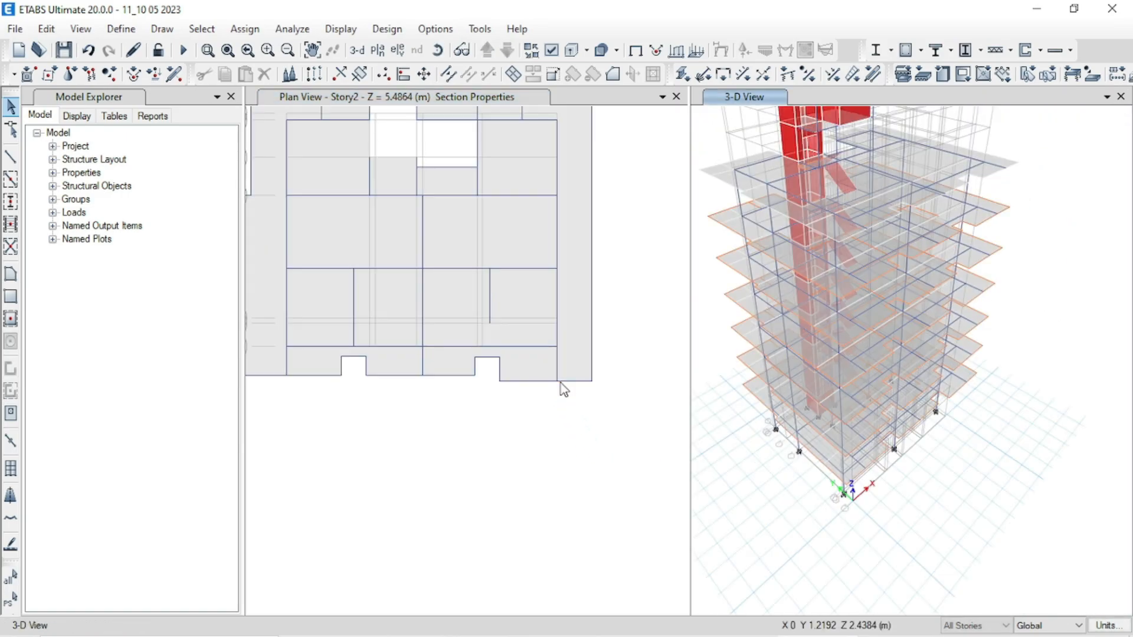
left_click_drag(577, 345, 580, 341)
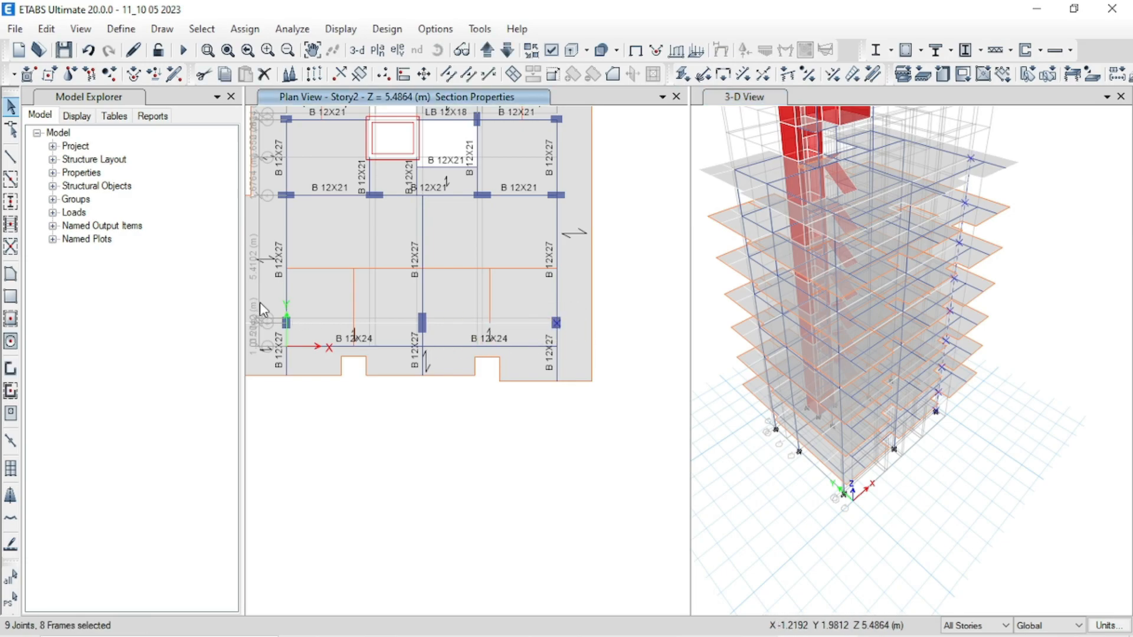
left_click_drag(264, 305, 315, 356)
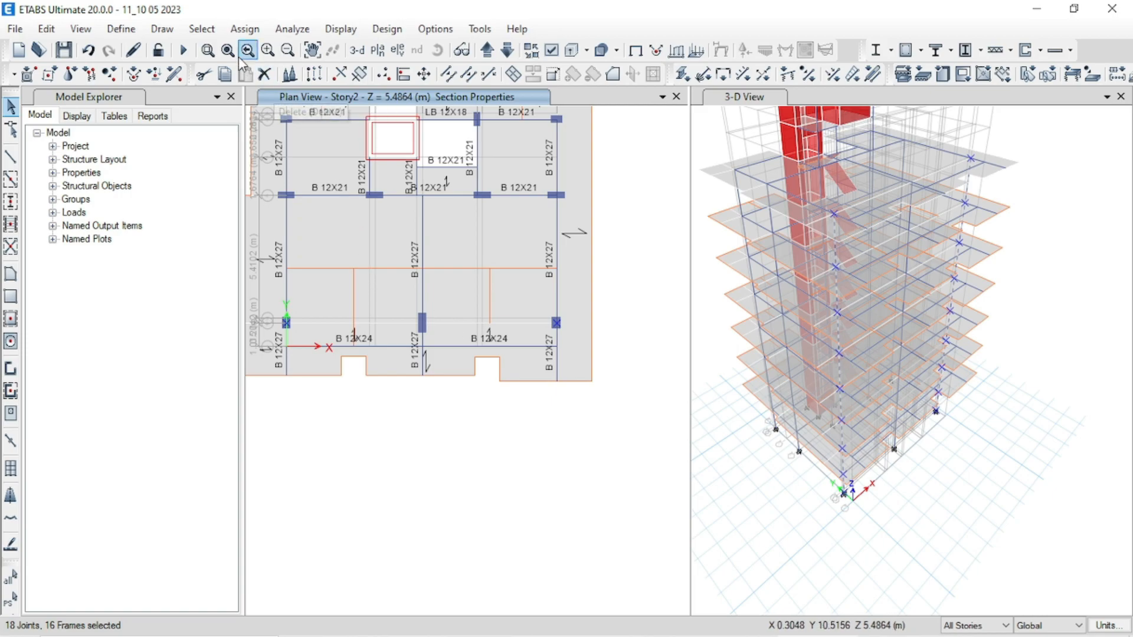
Assign the C15X35 frame section to the selected front-row corner columns through all stories.
left_click(251, 31)
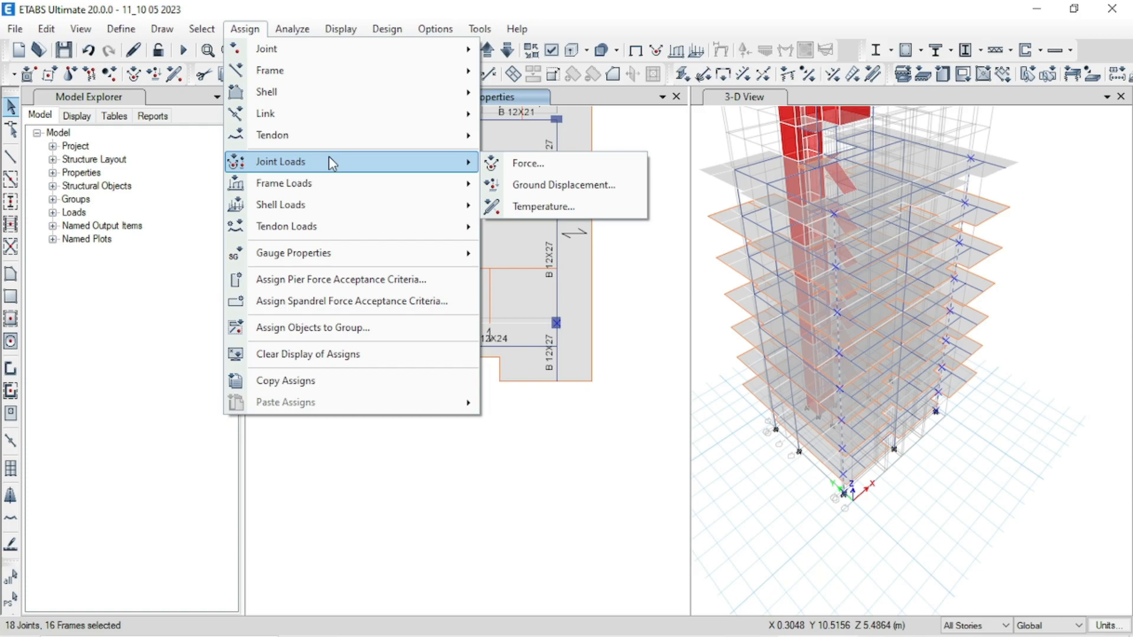
mouse_move(355, 73)
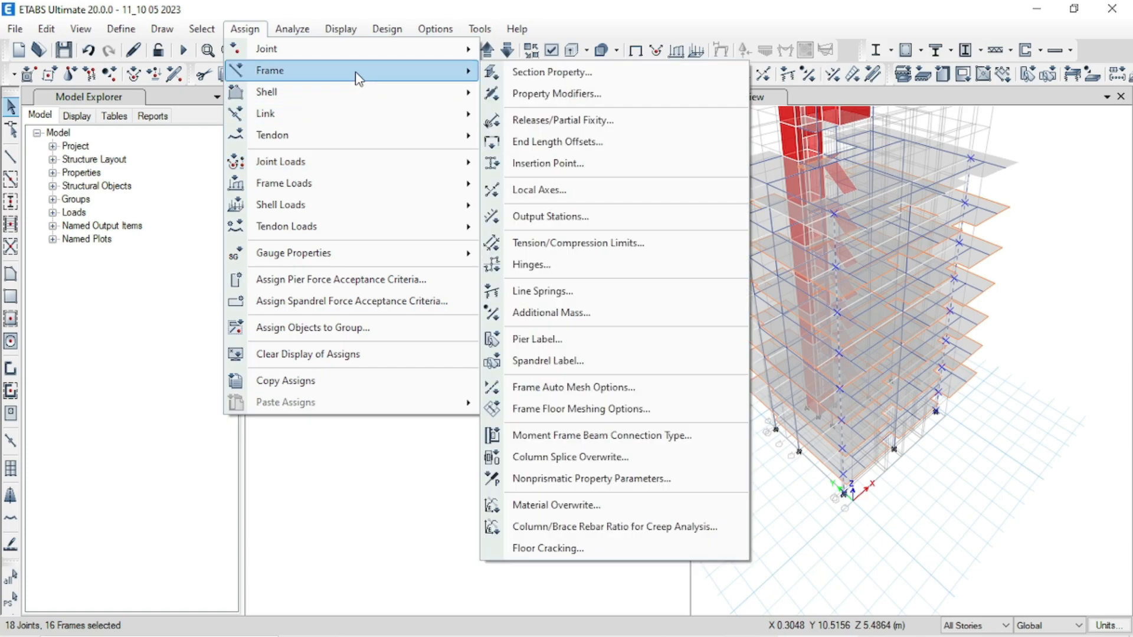
left_click(599, 79)
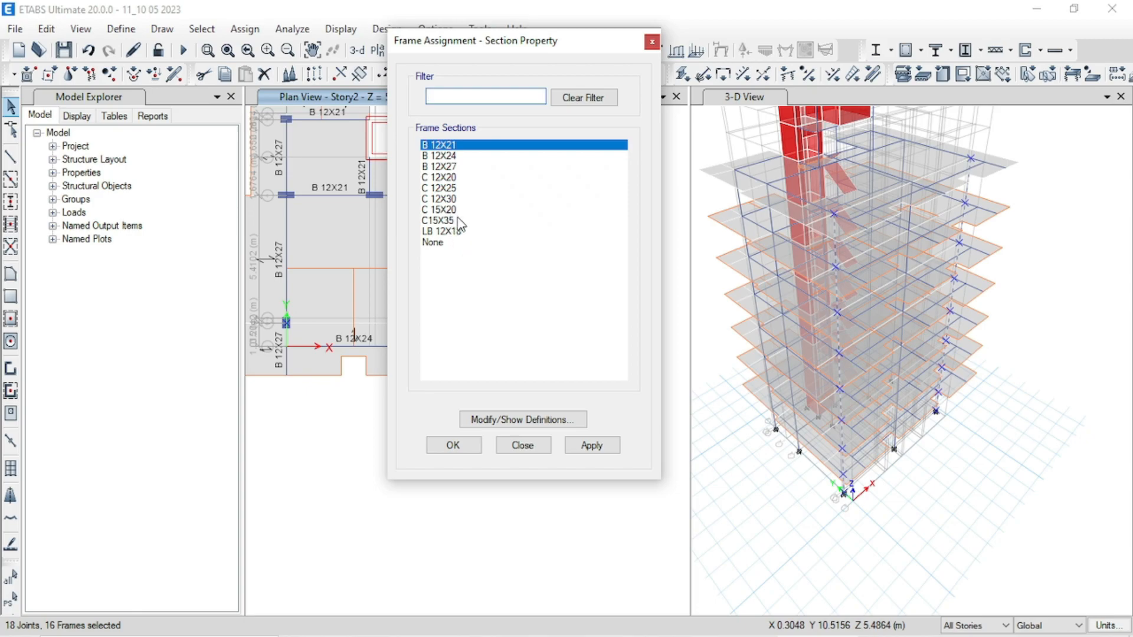
left_click(448, 220)
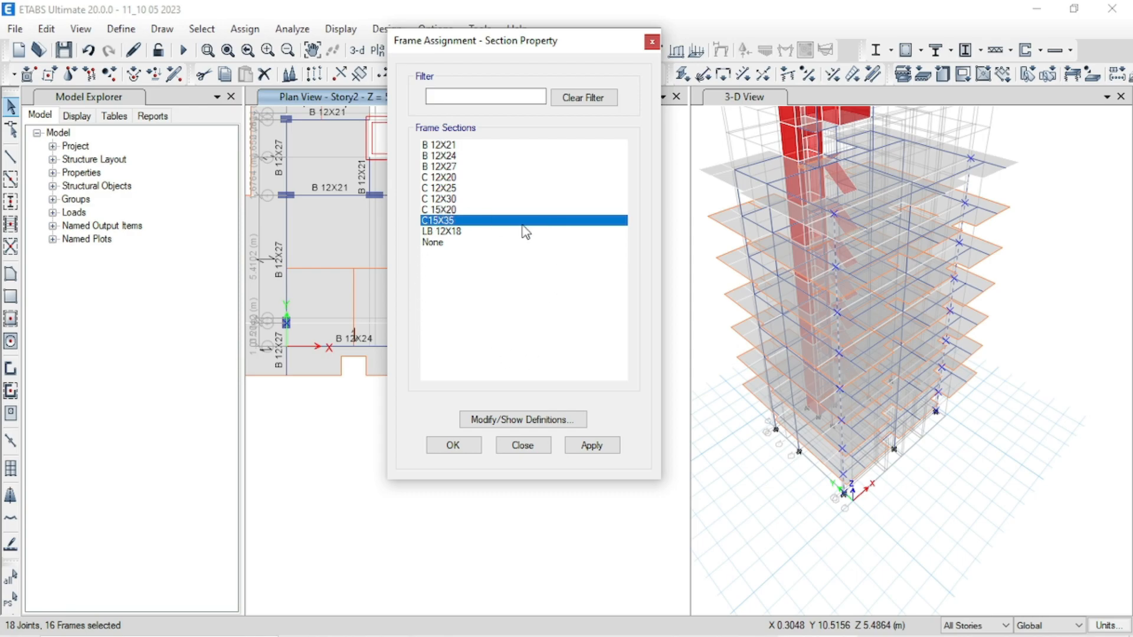
left_click(595, 453)
left_click(453, 445)
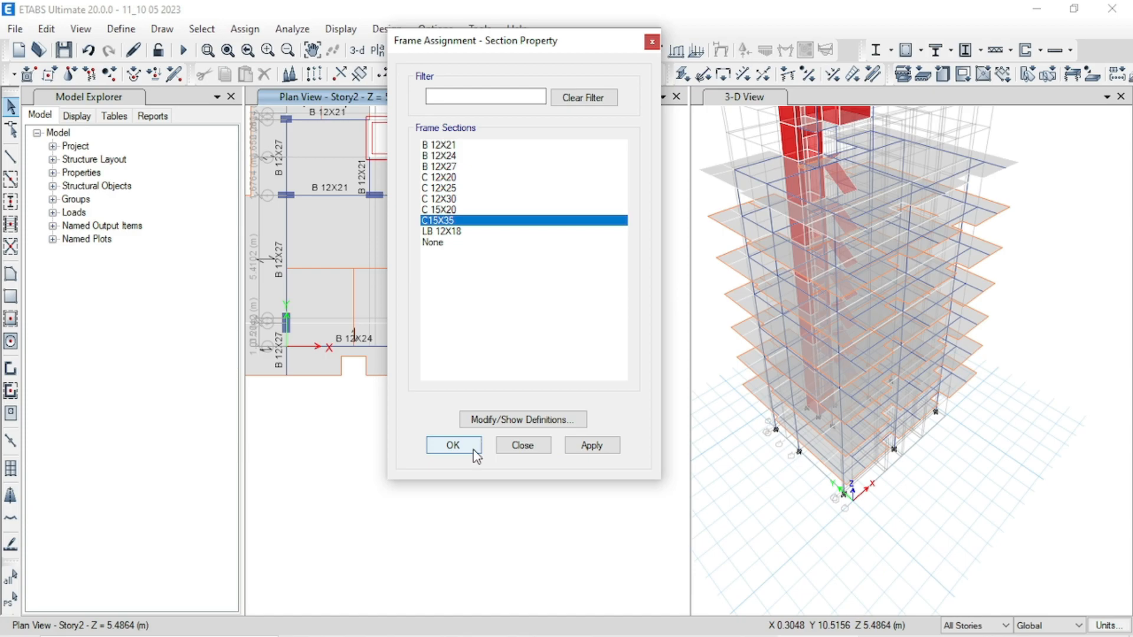
Rerun the structural analysis and start the concrete frame design check for the revised model.
middle_click_drag(807, 443, 838, 507)
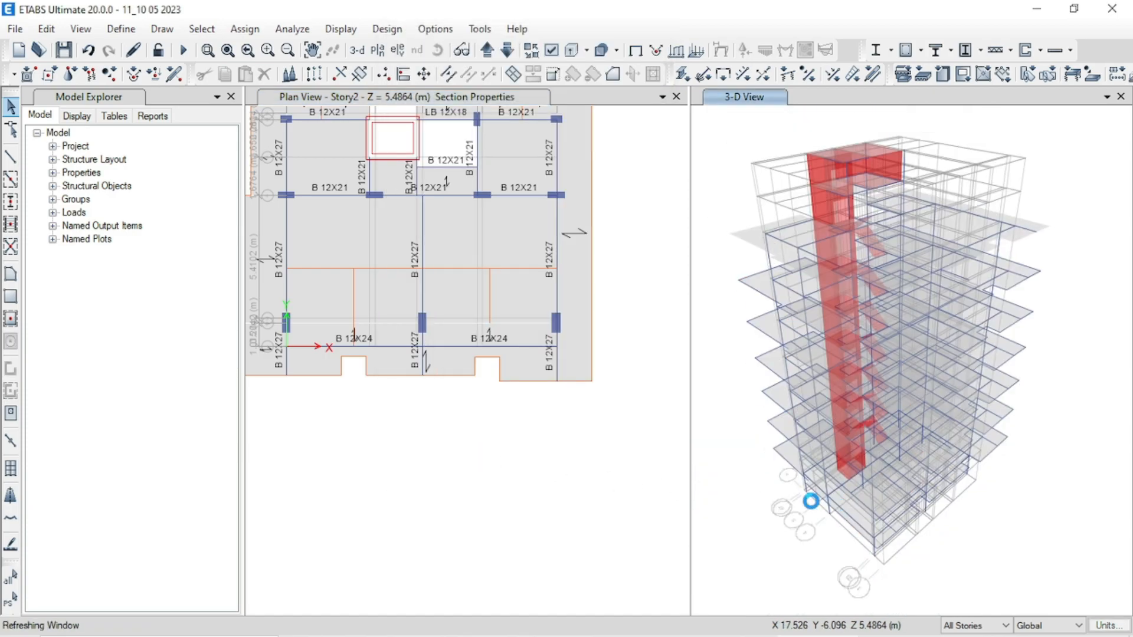
middle_click_drag(434, 454, 479, 543)
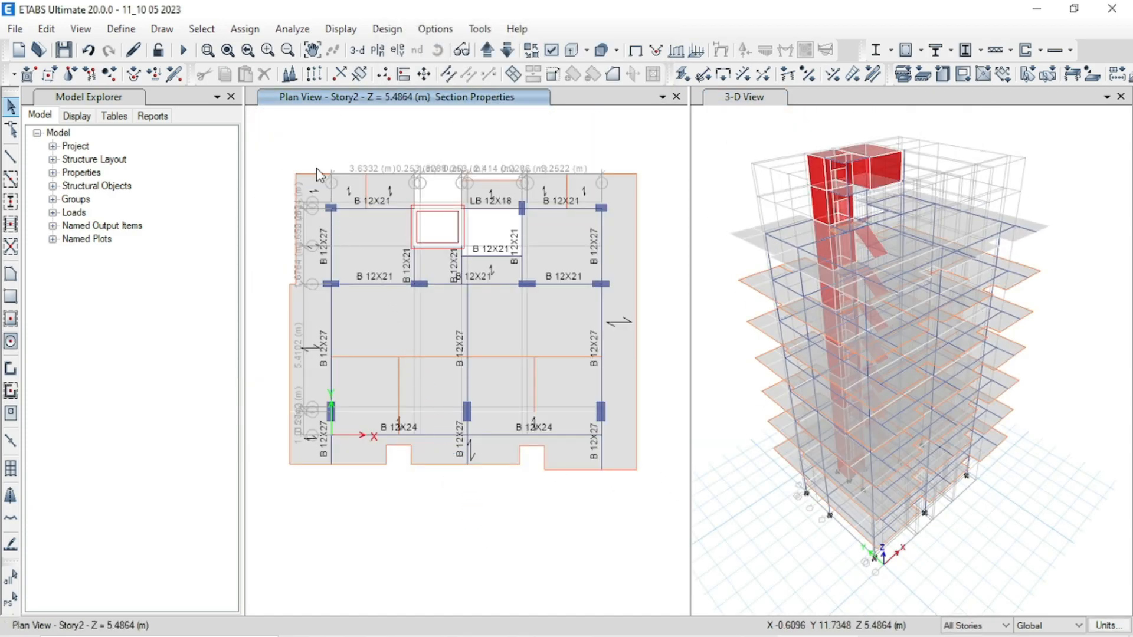
left_click(184, 50)
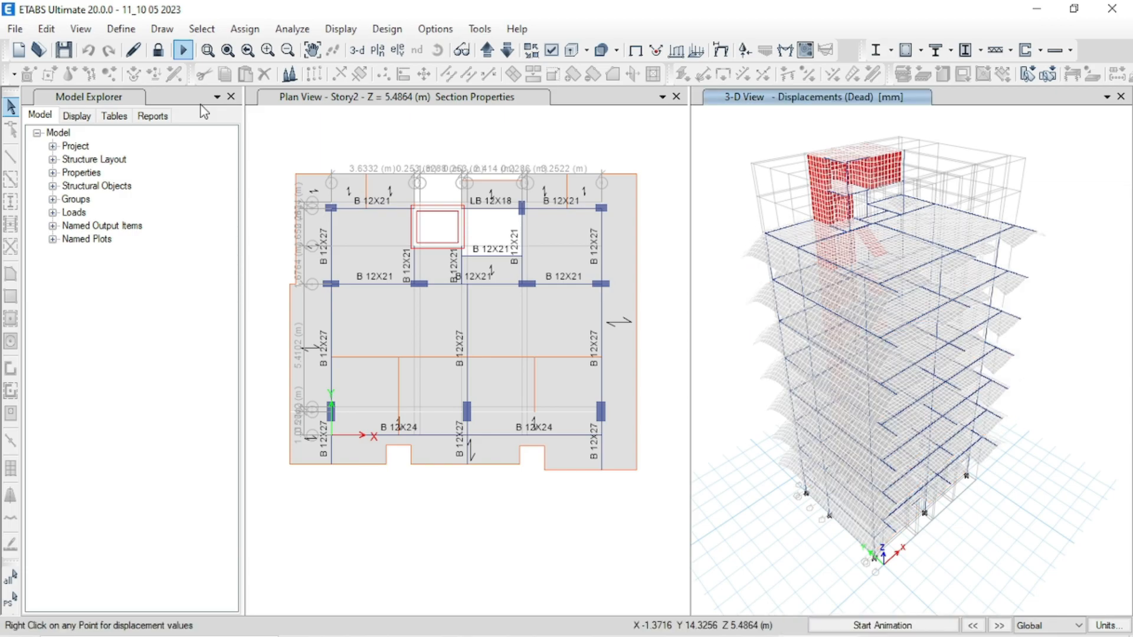
left_click(387, 28)
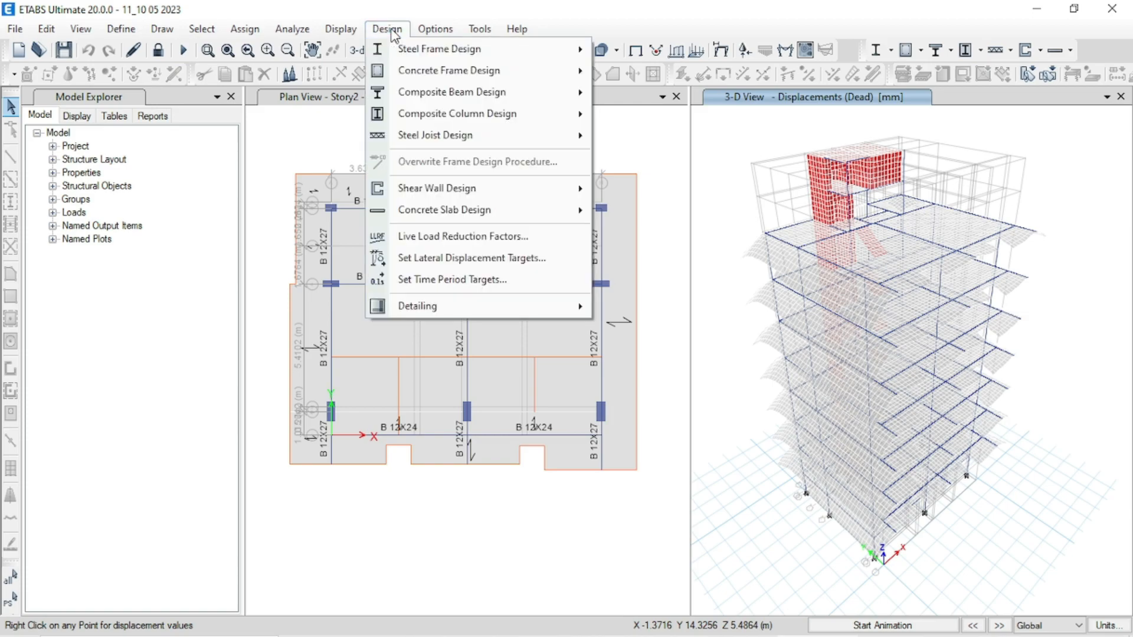
mouse_move(448, 70)
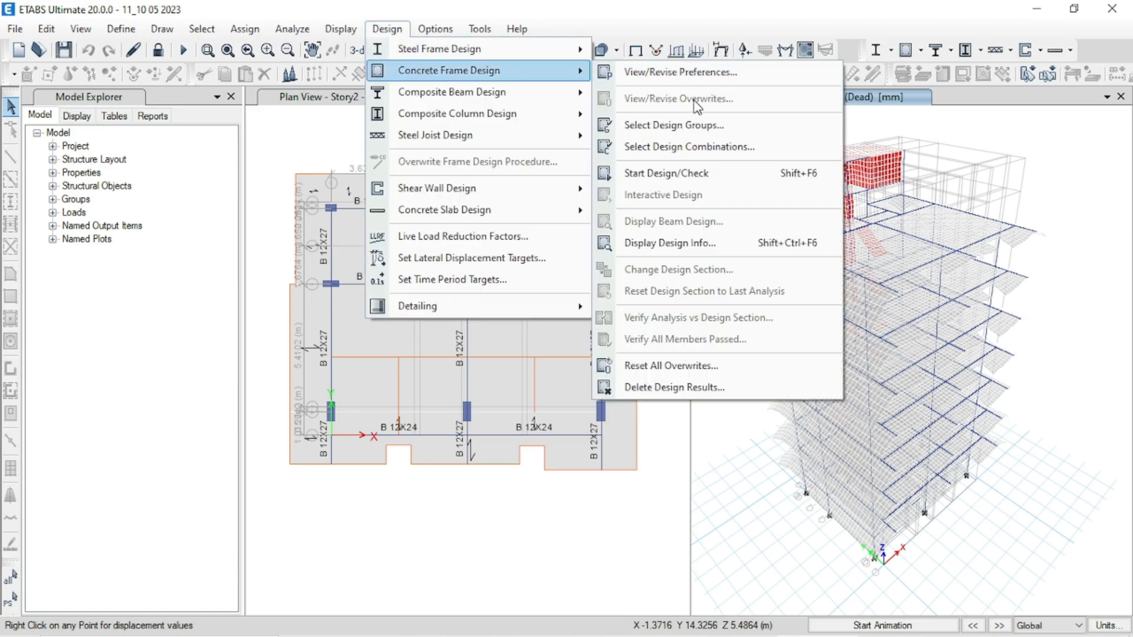
left_click(714, 175)
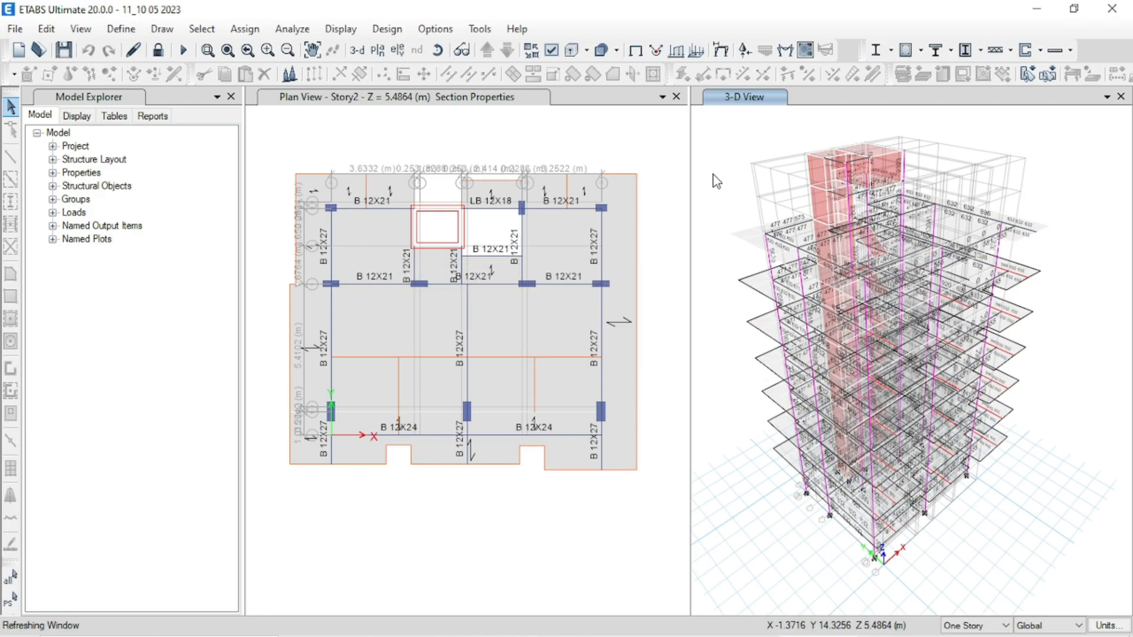
Verify whether all concrete members passed the design check, without selecting the failed frames.
left_click(387, 29)
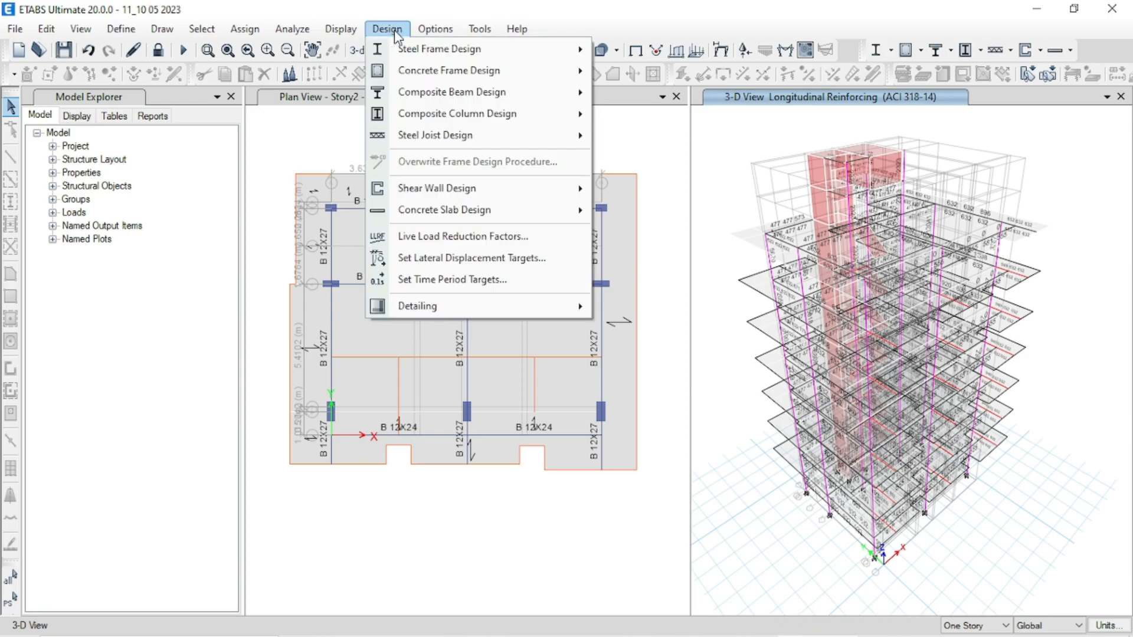
mouse_move(472, 71)
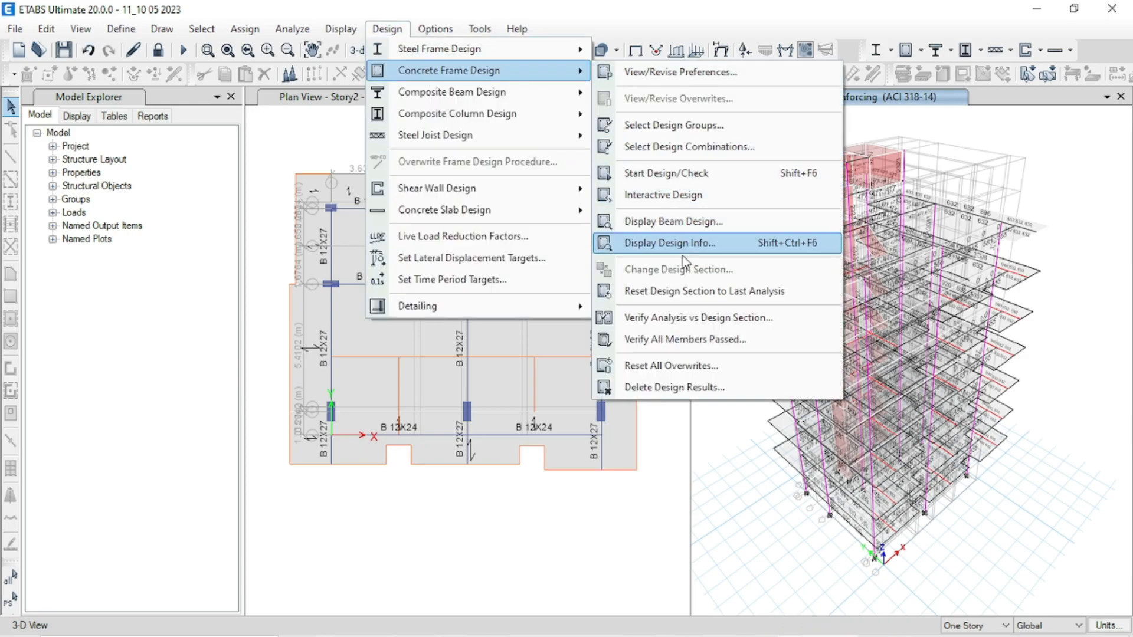
left_click(702, 347)
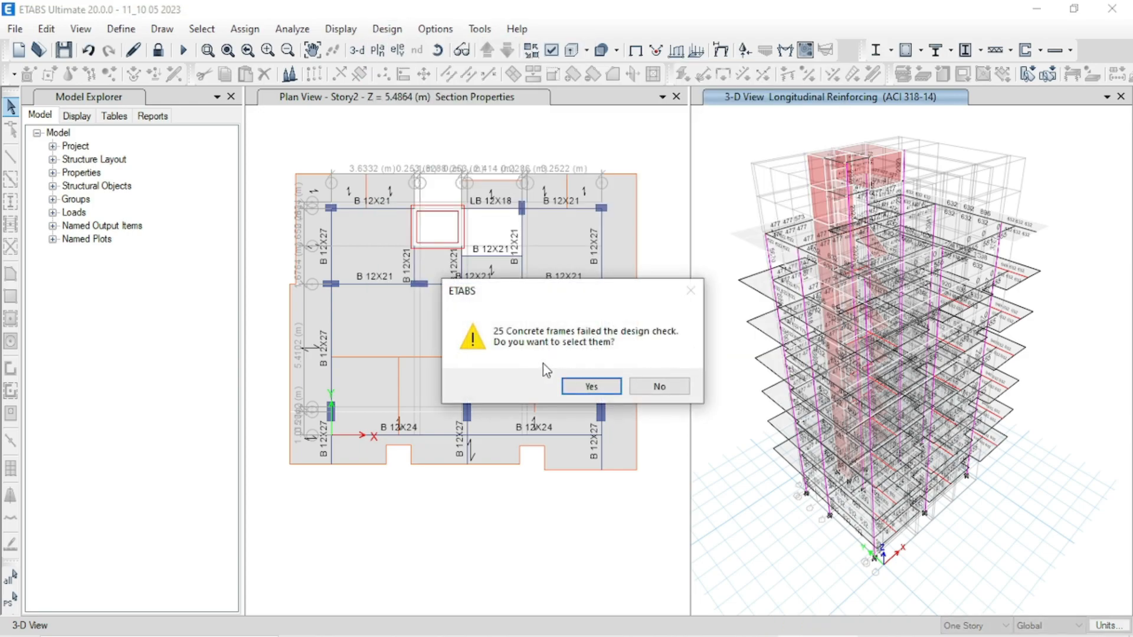
left_click(664, 390)
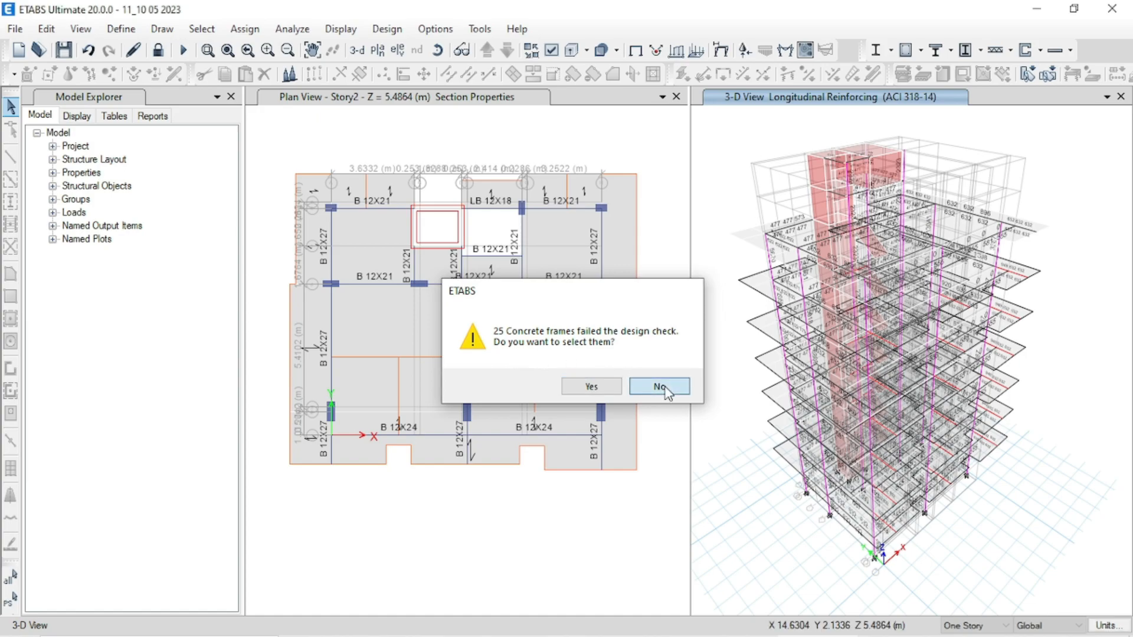
Show the Story2 plan with the longitudinal reinforcing results in the second view.
left_click(376, 50)
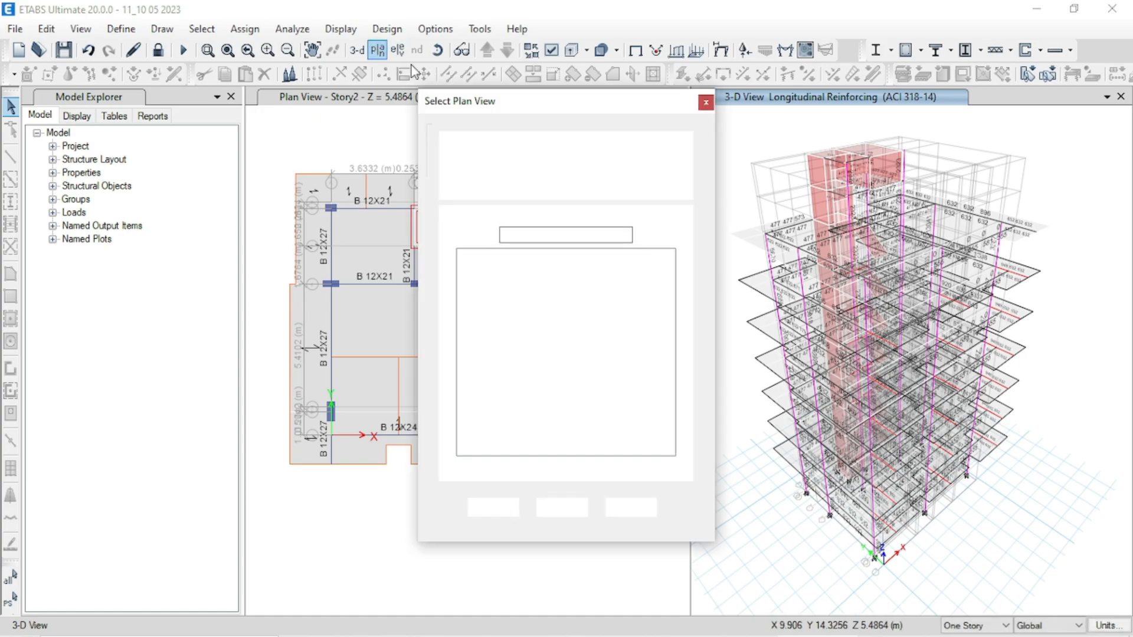
left_click(480, 344)
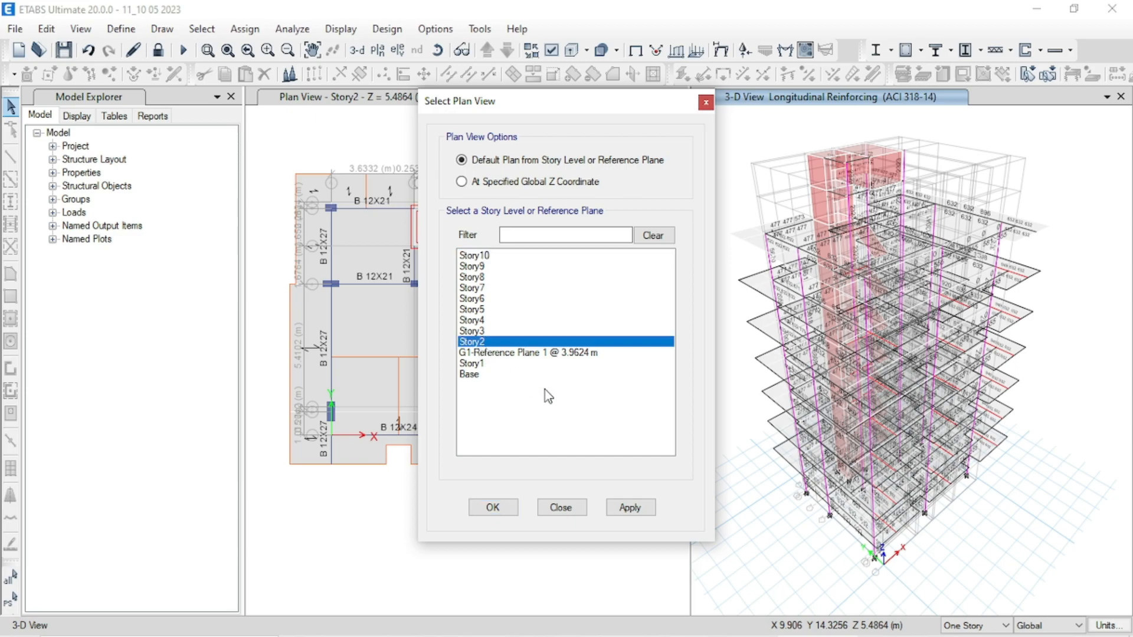
left_click(561, 507)
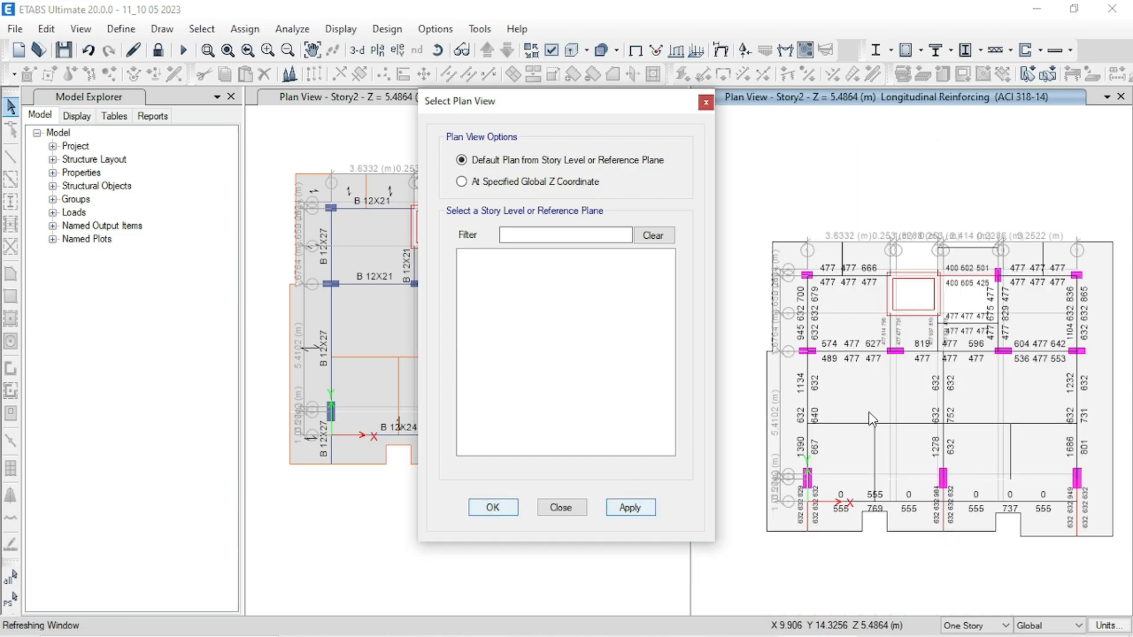
Try the Sway Intermediate framing type on Story2 cantilever beam B25, review its design results and close them without accepting.
scroll(766, 394, "up", 3)
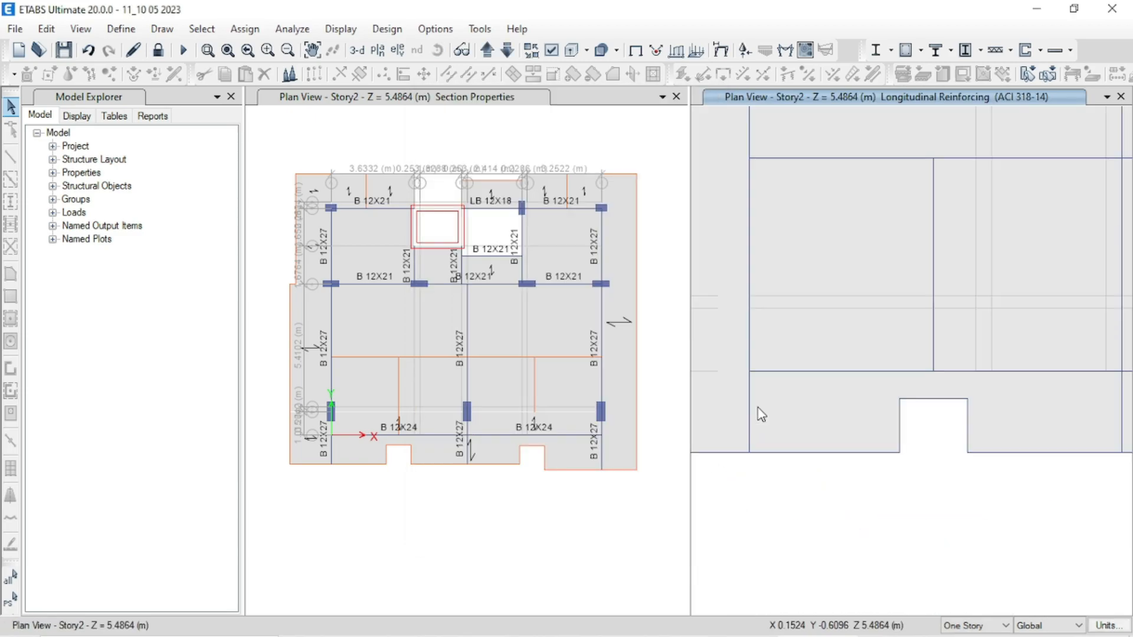
left_click(756, 415)
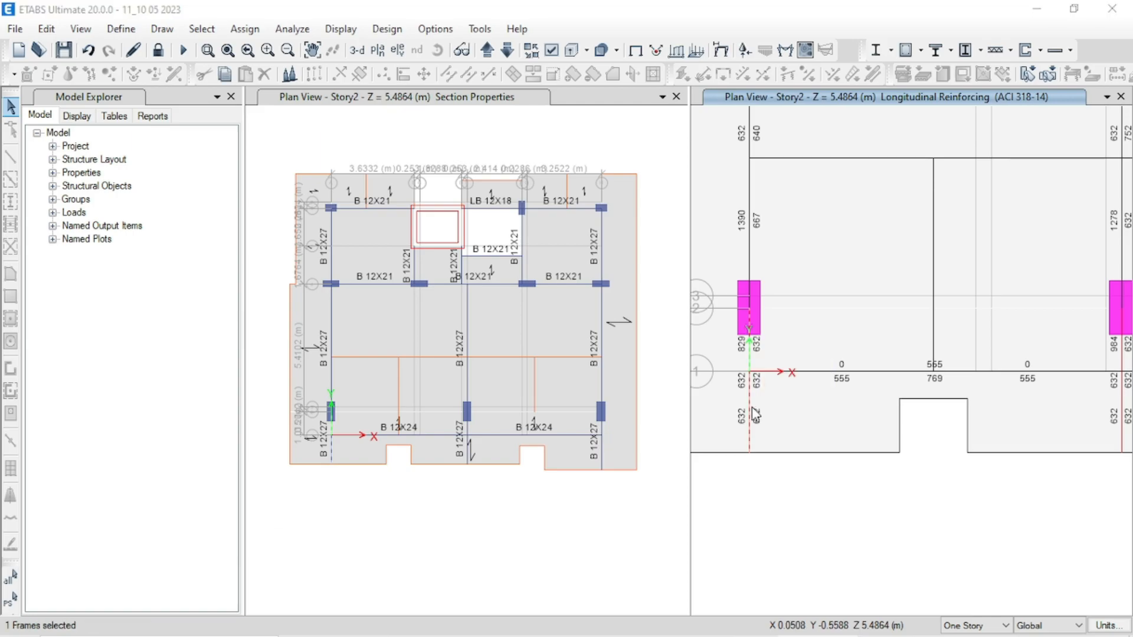
right_click(755, 415)
left_click(499, 461)
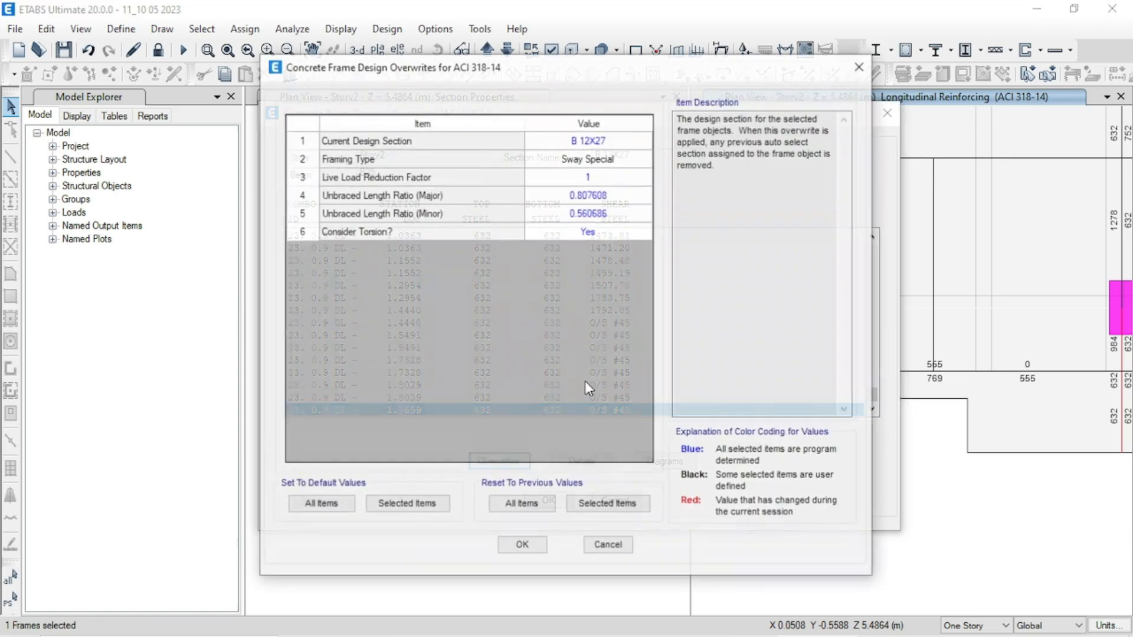
left_click(640, 159)
left_click(640, 159)
left_click(611, 179)
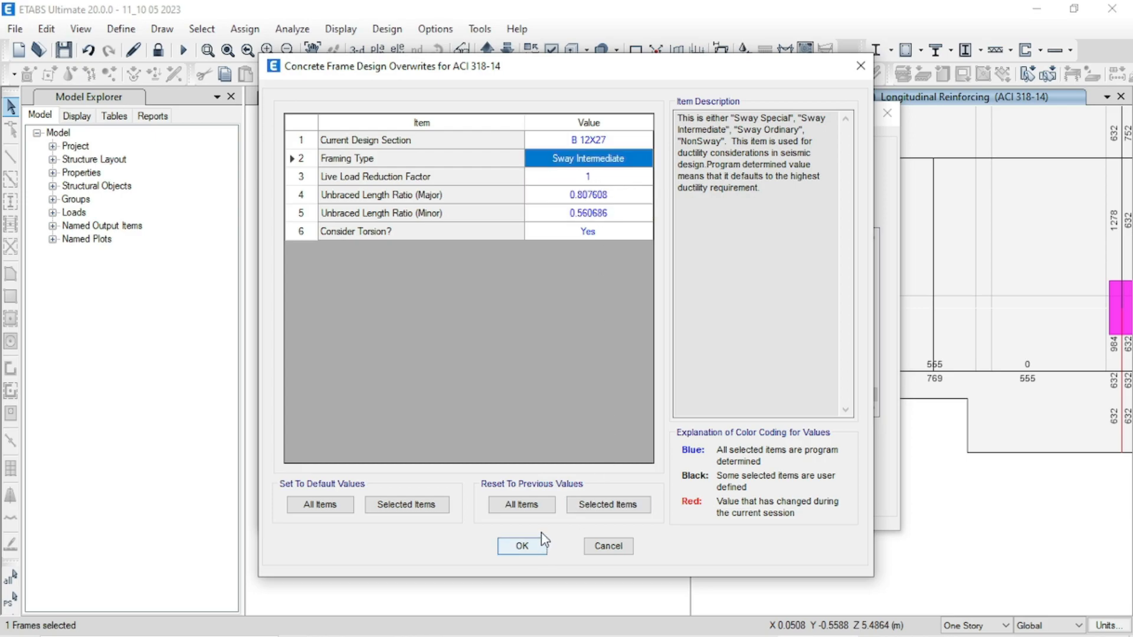
left_click(525, 545)
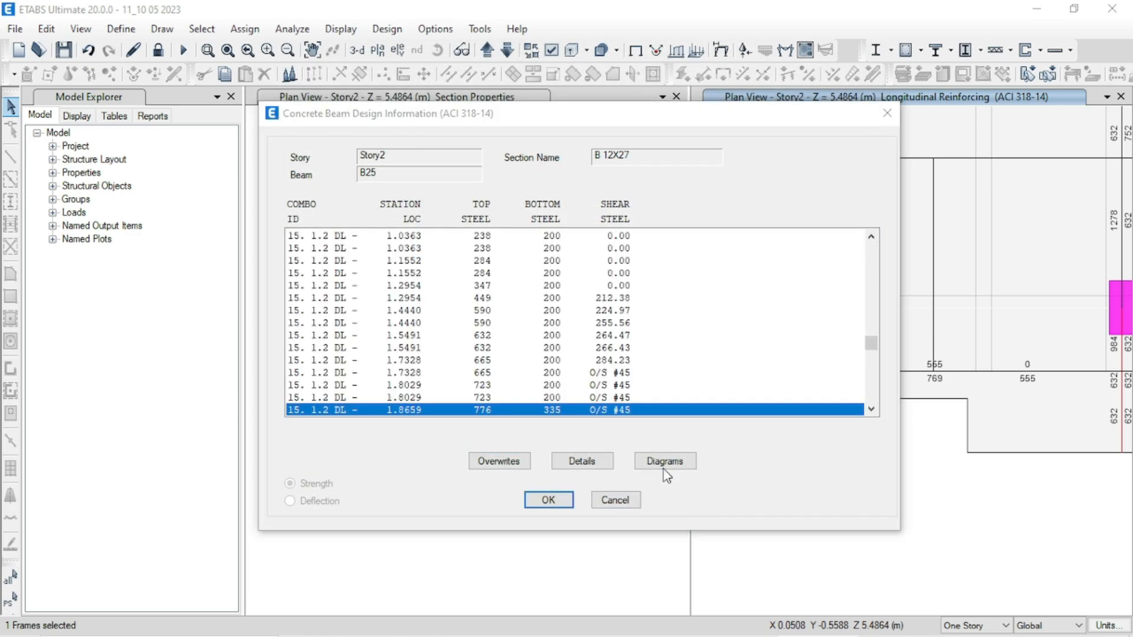
left_click_drag(693, 116, 565, 120)
left_click(759, 112)
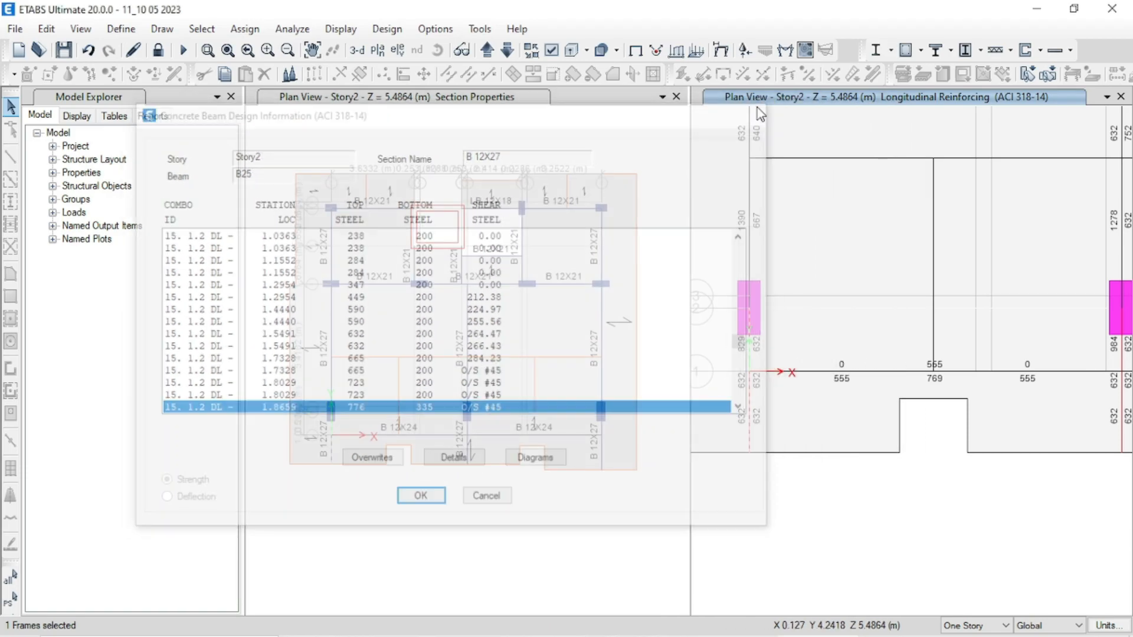
Overwrite the framing type of Story2 cantilever beam B27 at the front-right corner with Sway Intermediate and accept the design.
scroll(809, 340, "down", 3)
scroll(1061, 378, "up", 3)
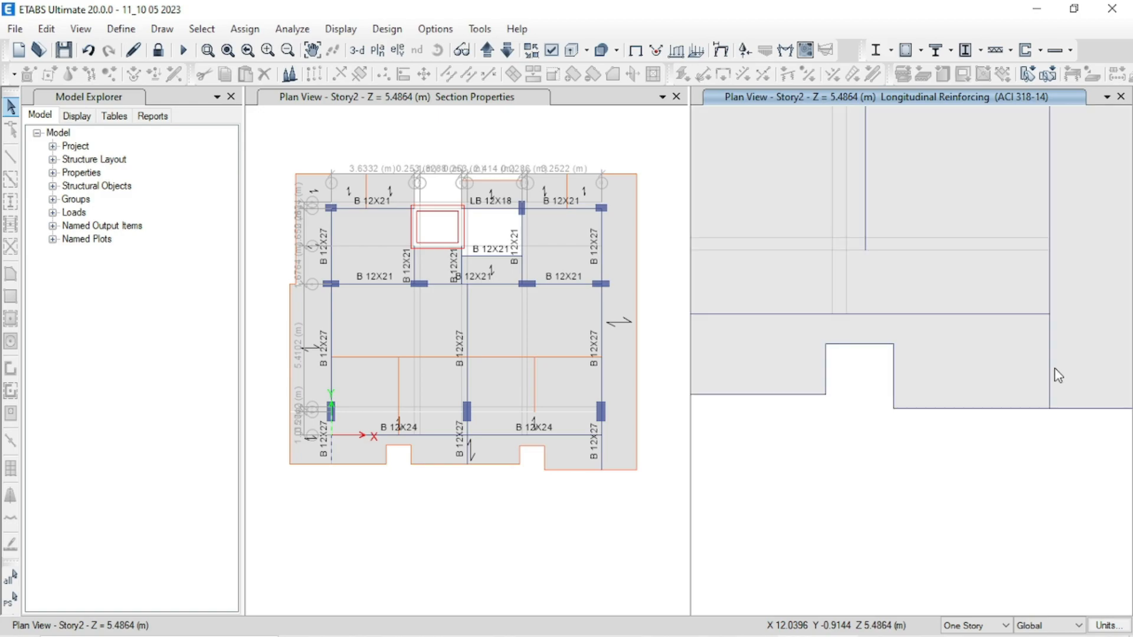
right_click(1055, 370)
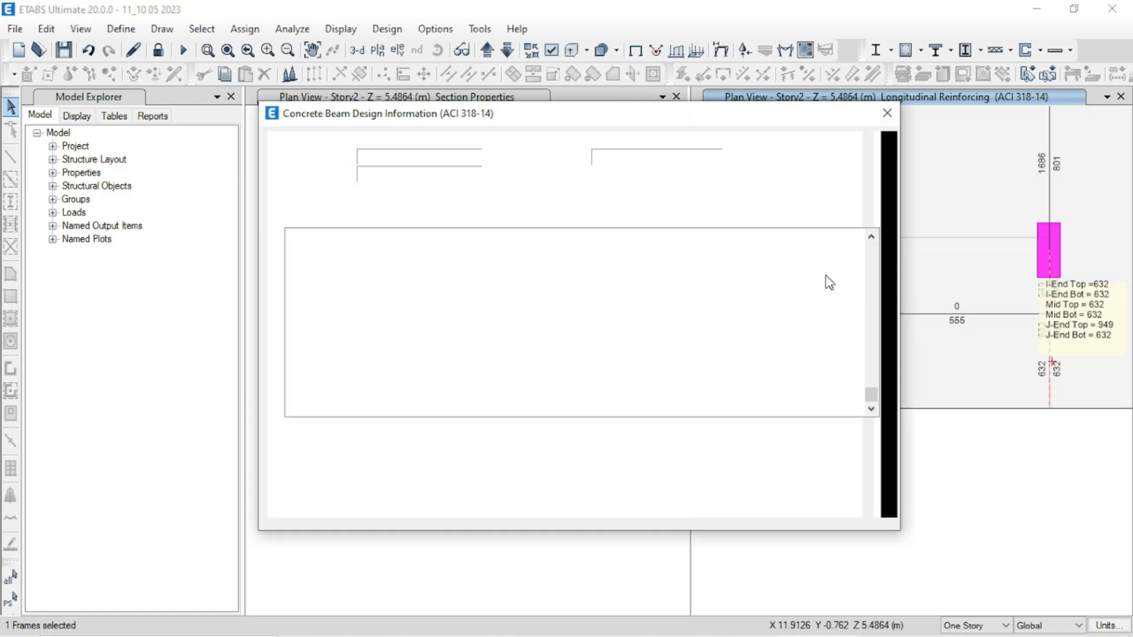
left_click(499, 461)
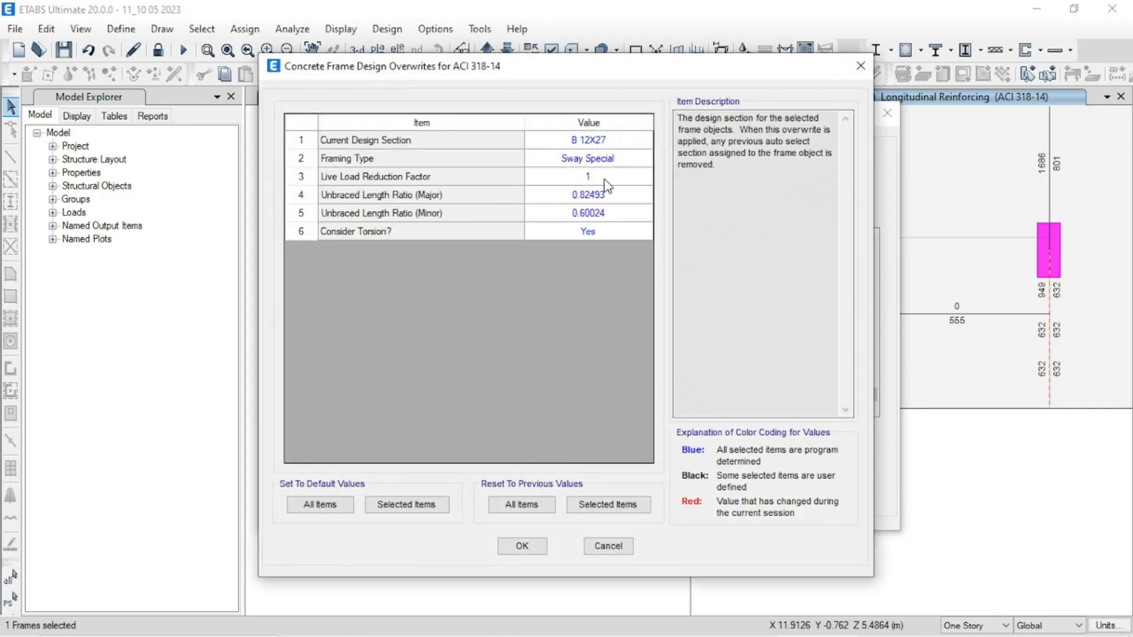
left_click(633, 161)
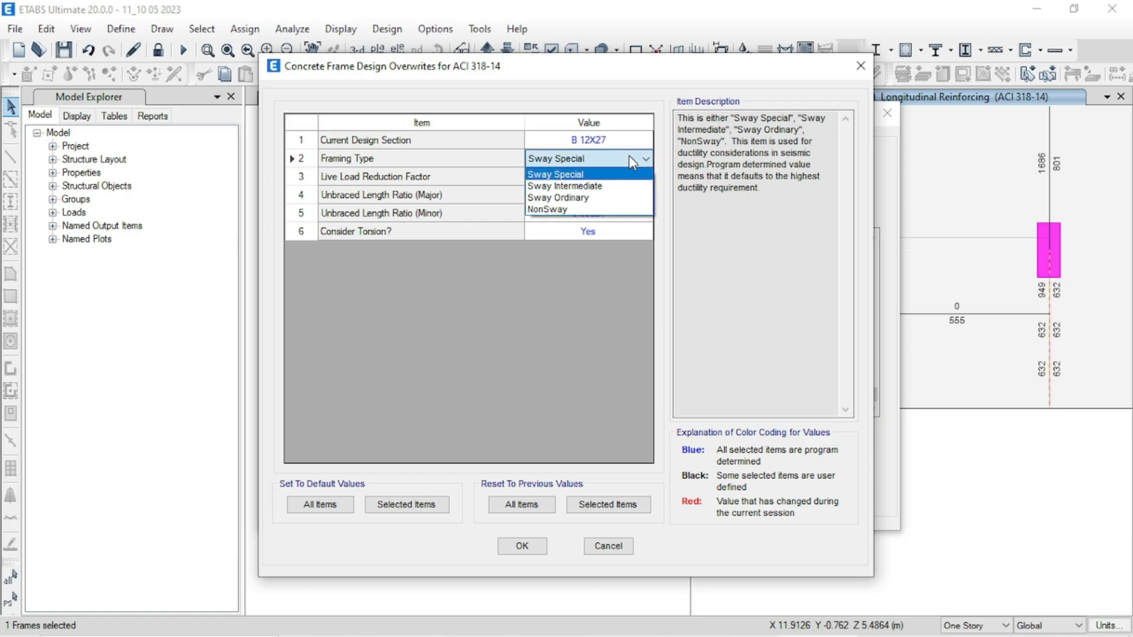
left_click(589, 188)
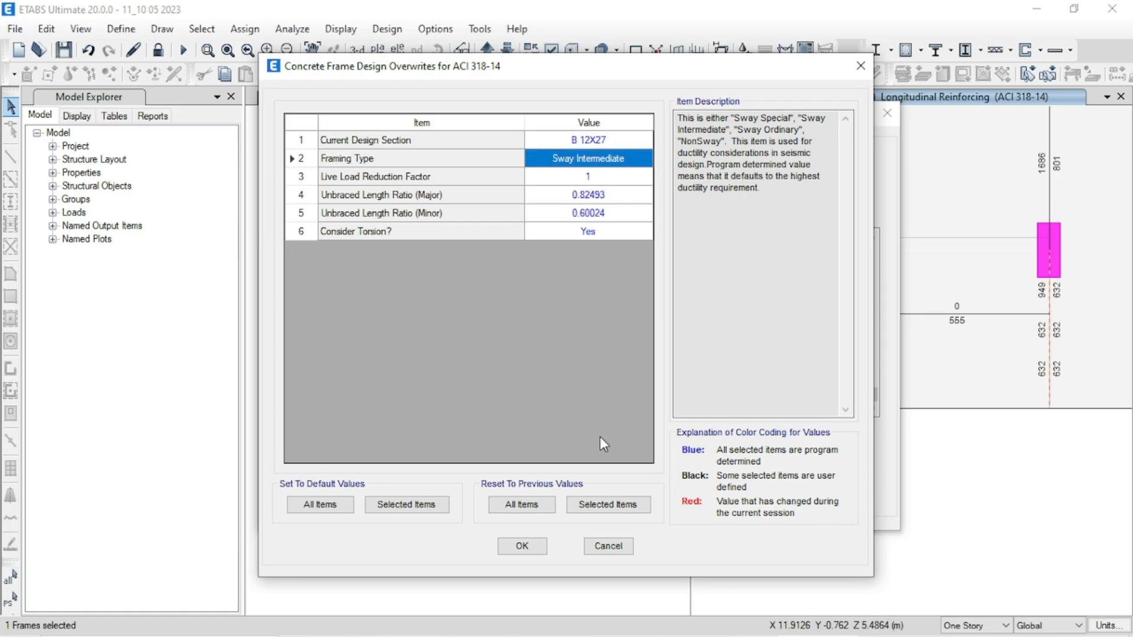
left_click(523, 550)
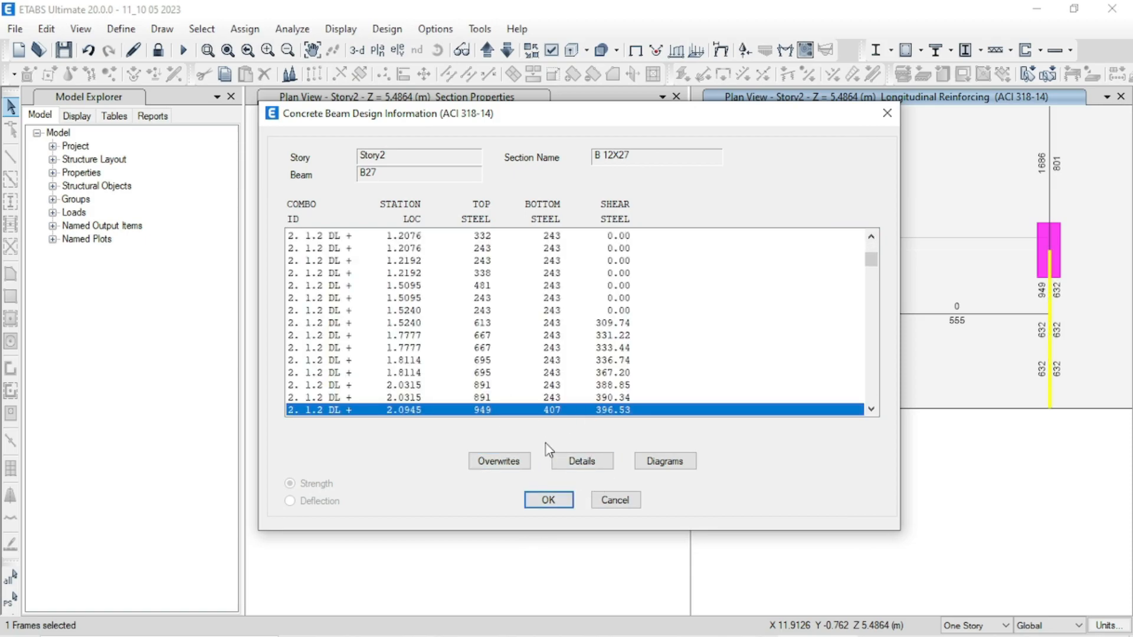
left_click(552, 499)
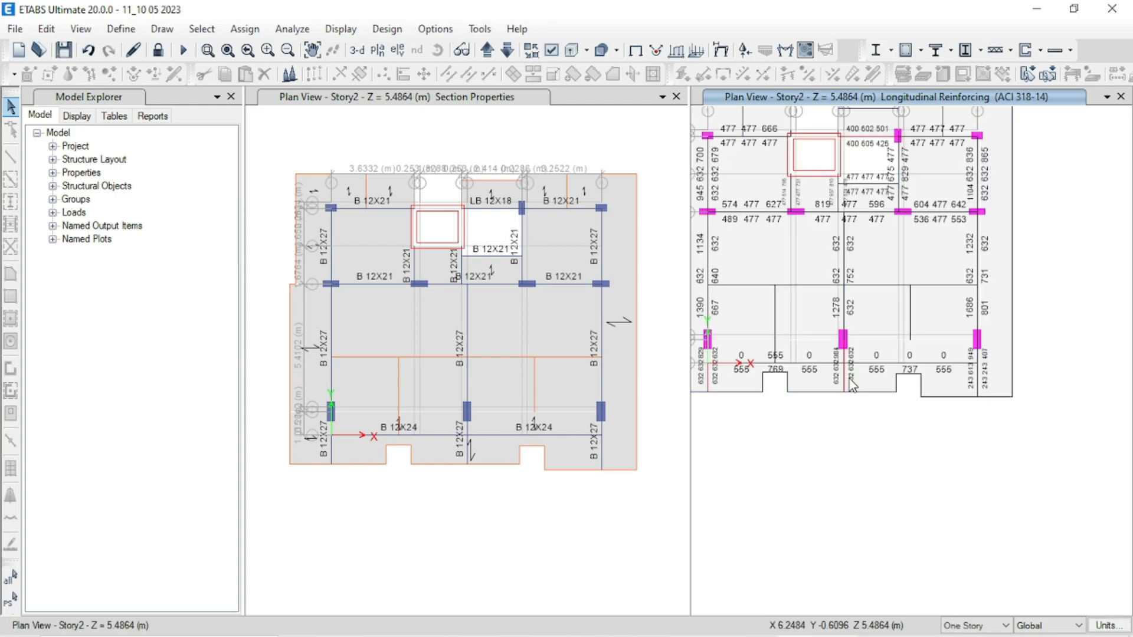
Overwrite the framing type of Story2 cantilever beam B26 at the middle of the front edge with Sway Intermediate and accept the design.
right_click(847, 377)
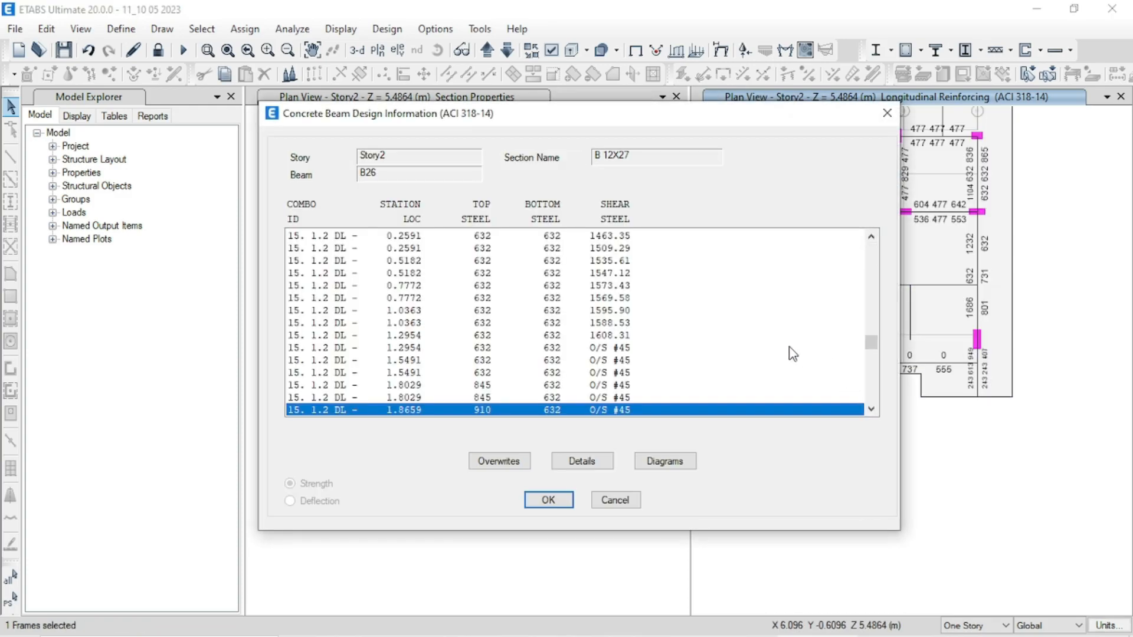
left_click(499, 461)
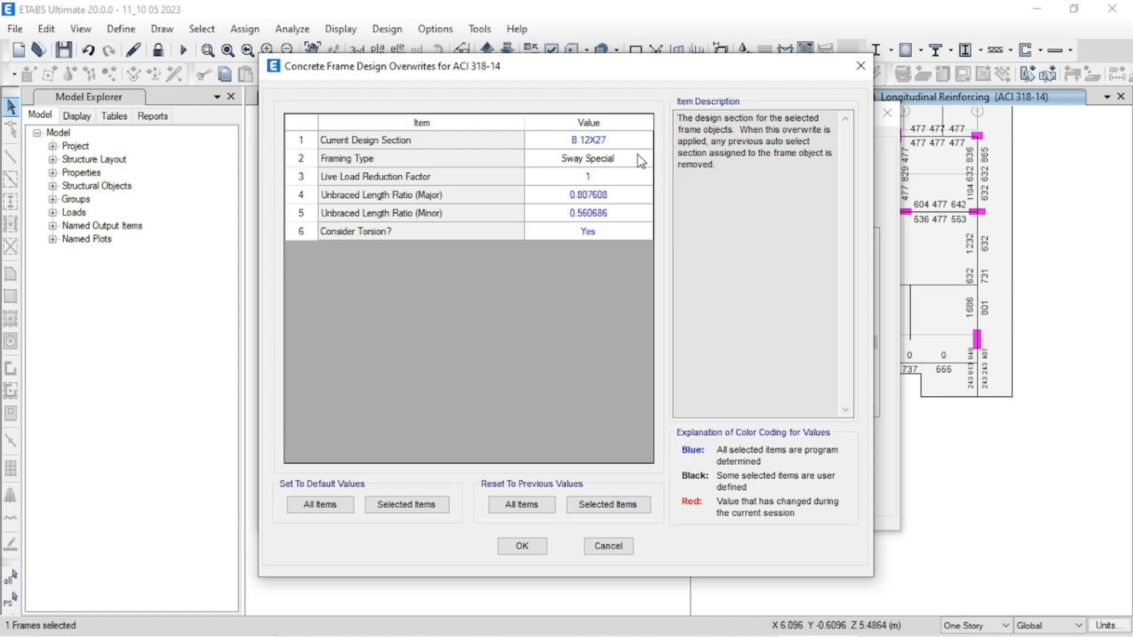
left_click(636, 163)
left_click(576, 185)
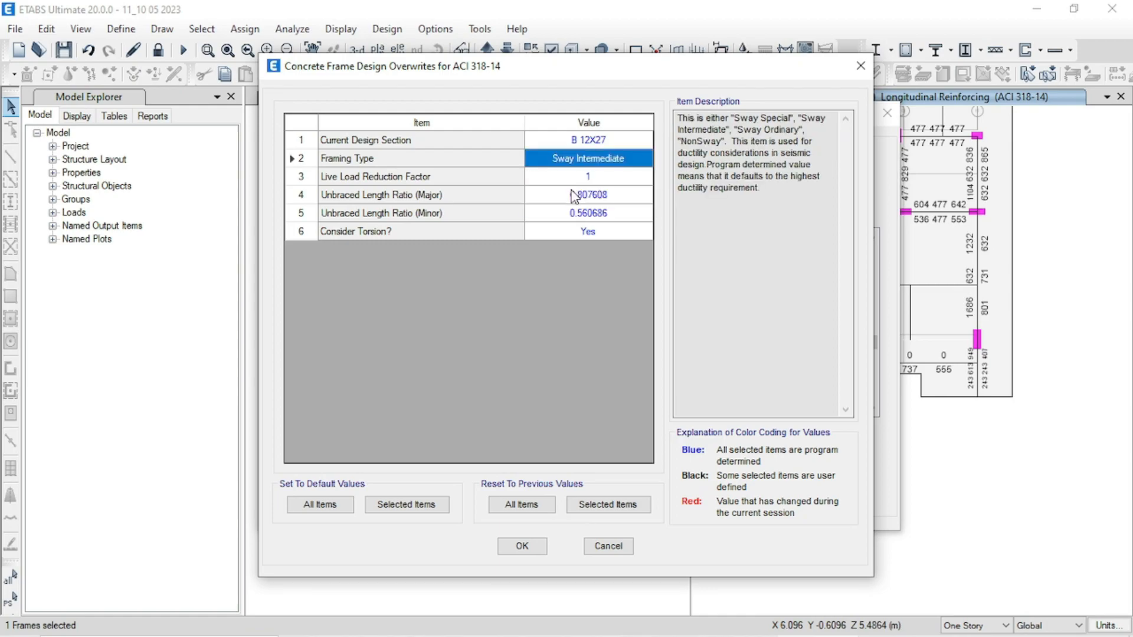
left_click(531, 549)
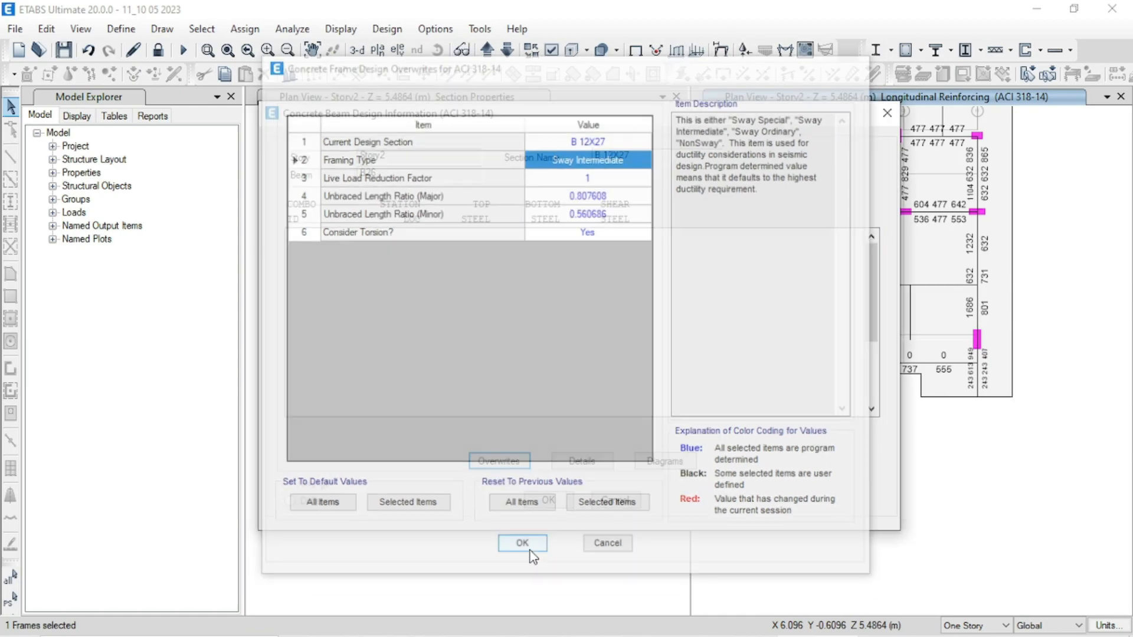
left_click(546, 500)
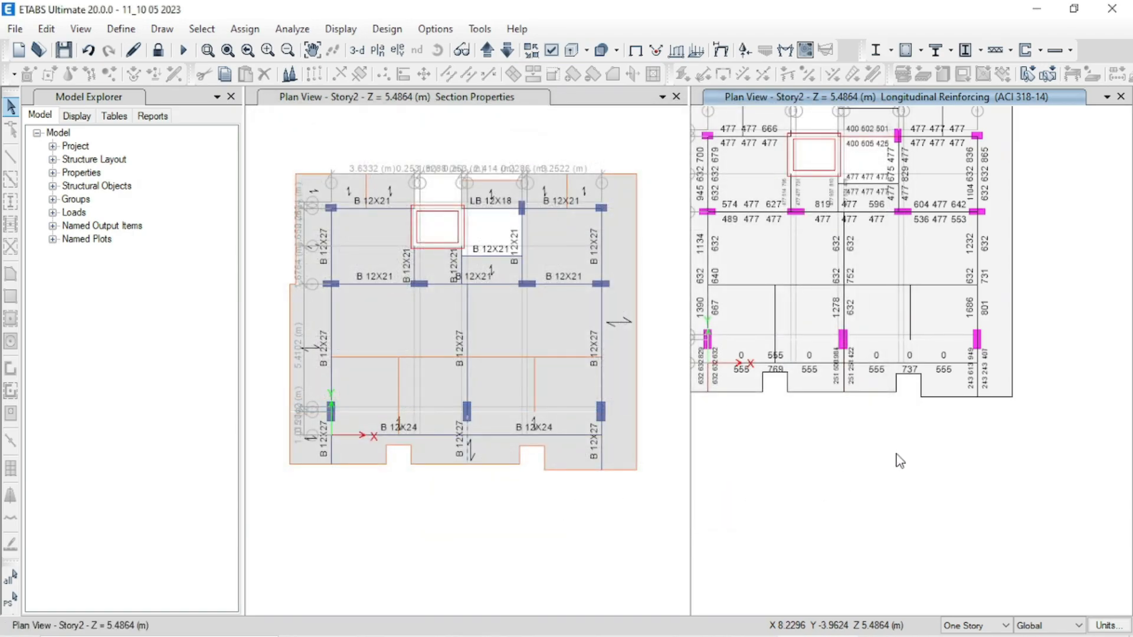
Move the reinforcing plan up to Story3, overwrite front-left cantilever beam B25's framing type with Sway Intermediate and accept the design.
mouse_move(714, 384)
middle_click_drag(762, 430, 781, 450)
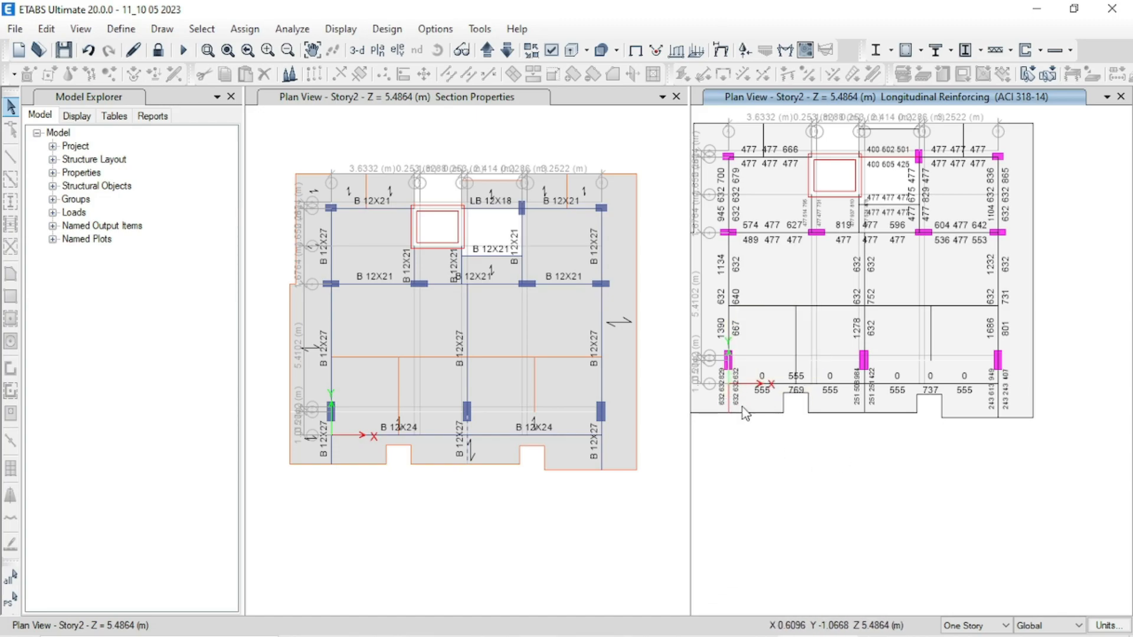
left_click(487, 50)
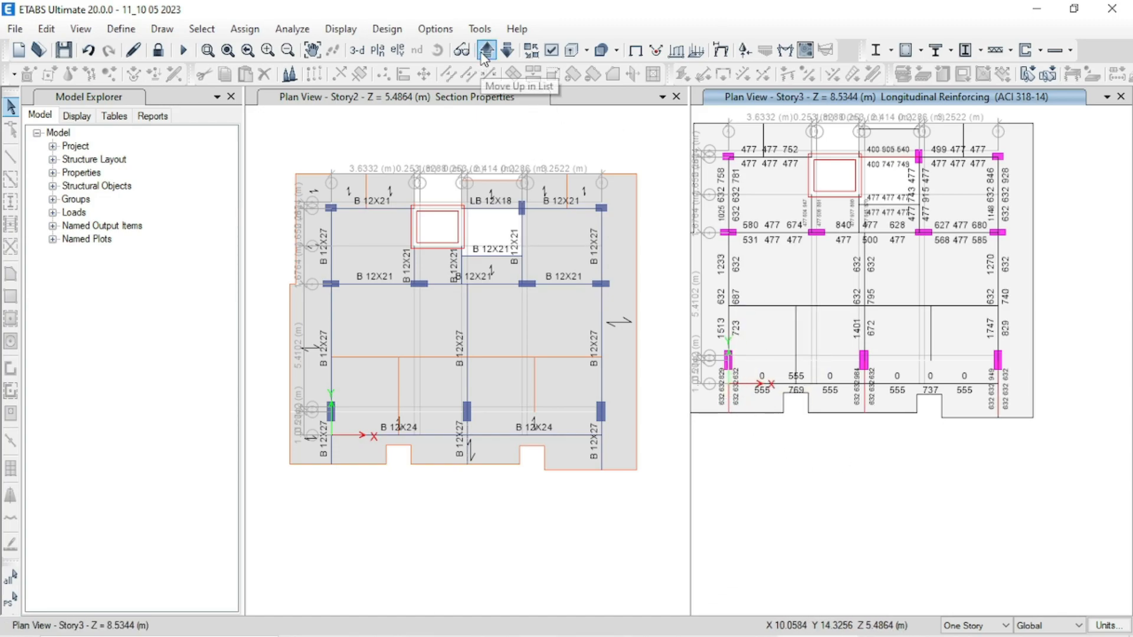
right_click(729, 397)
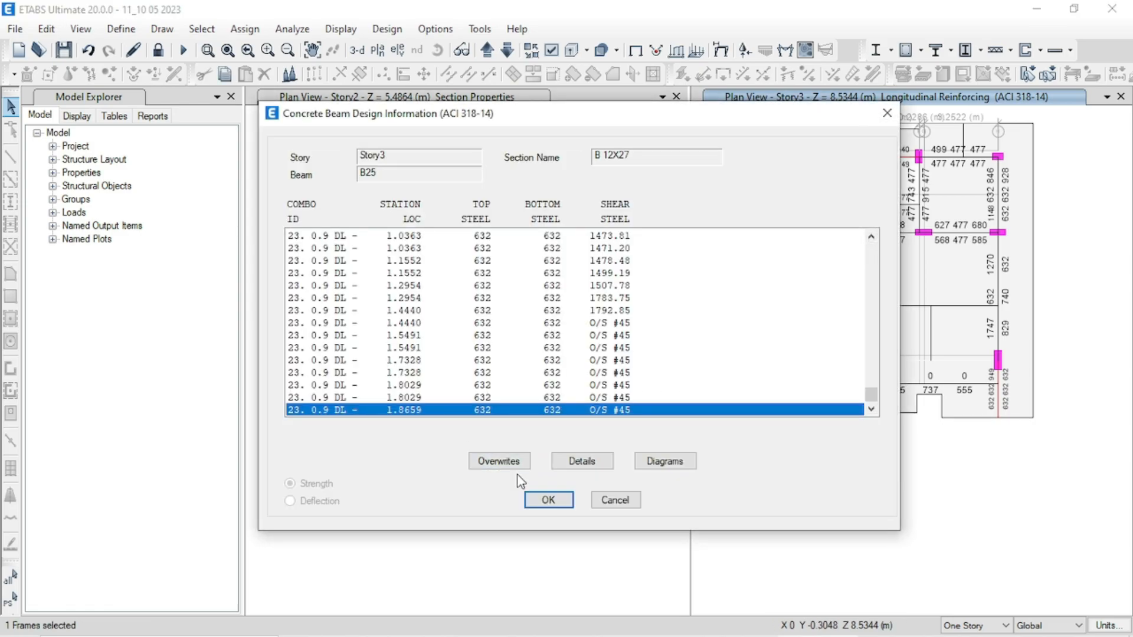
left_click(499, 460)
left_click(632, 158)
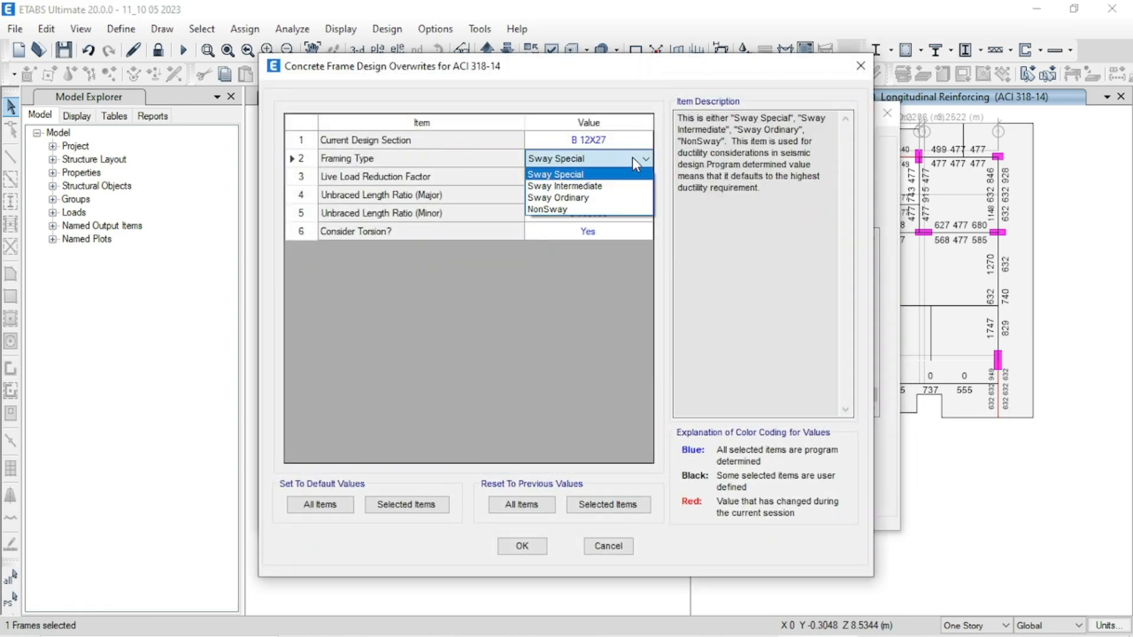
left_click(565, 182)
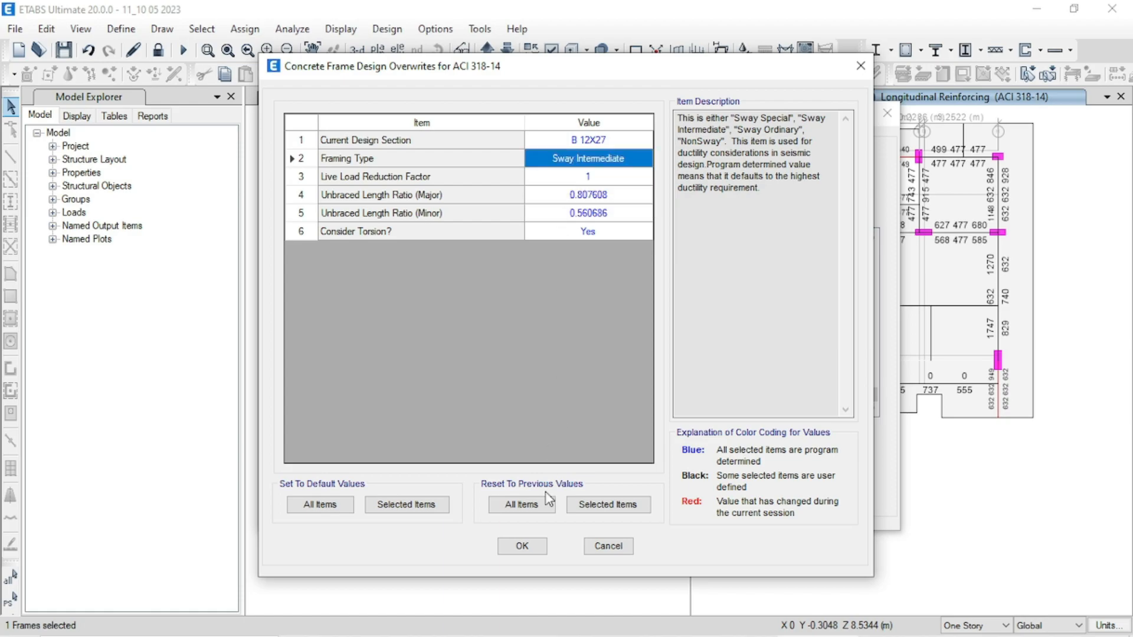
left_click(536, 546)
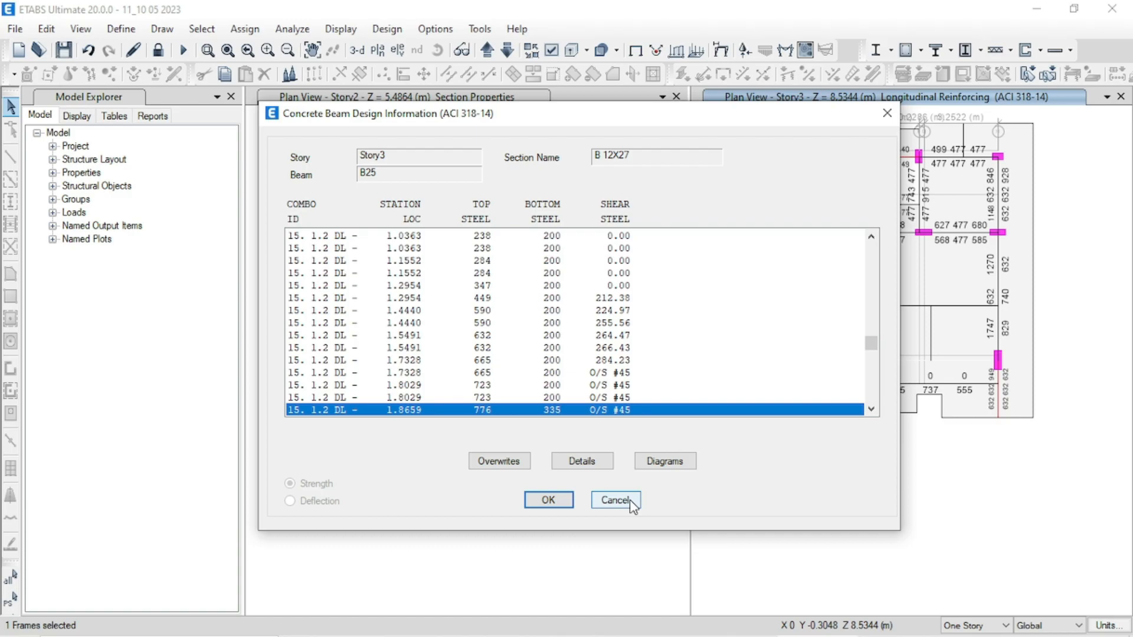
left_click(546, 500)
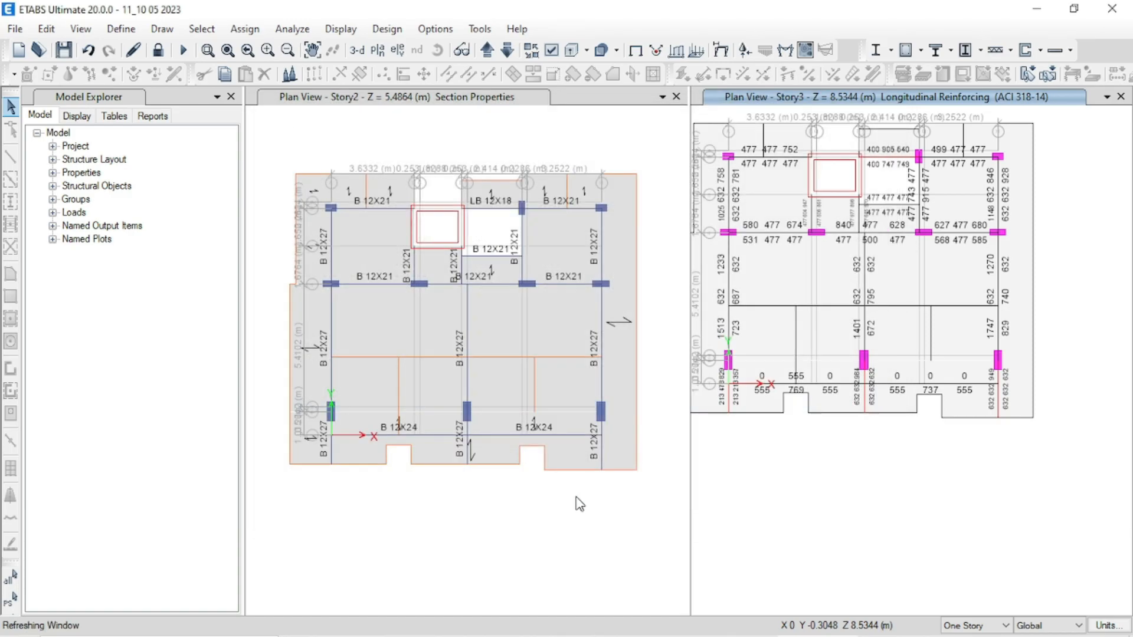
Overwrite the framing type of Story3's middle front cantilever beam B26 with Sway Intermediate and accept the design.
right_click(865, 400)
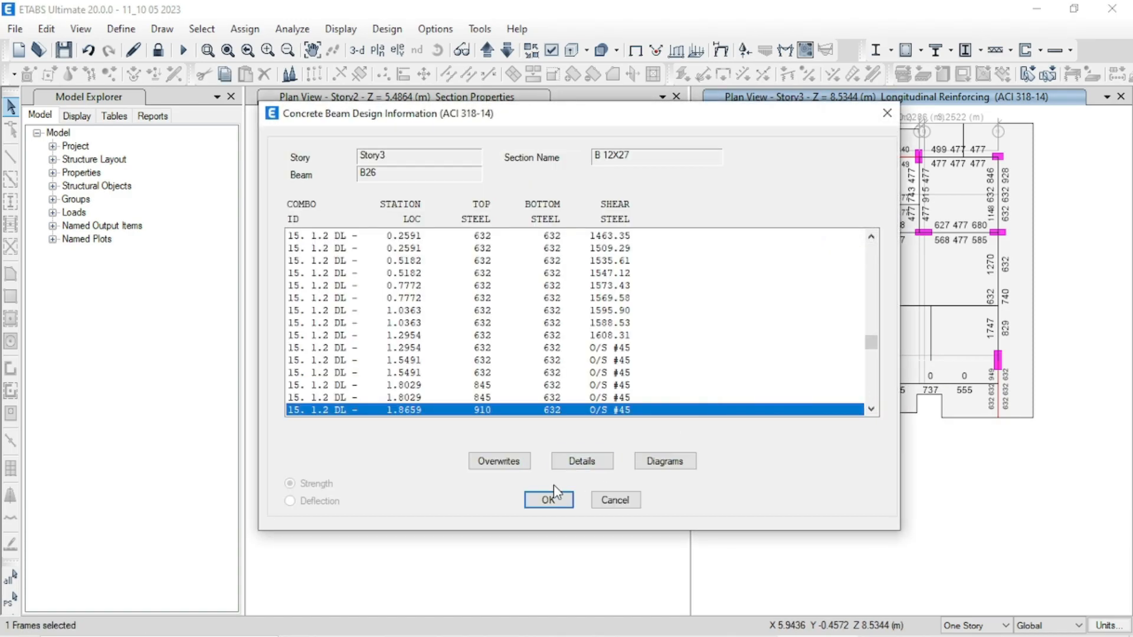
left_click(497, 461)
left_click(614, 165)
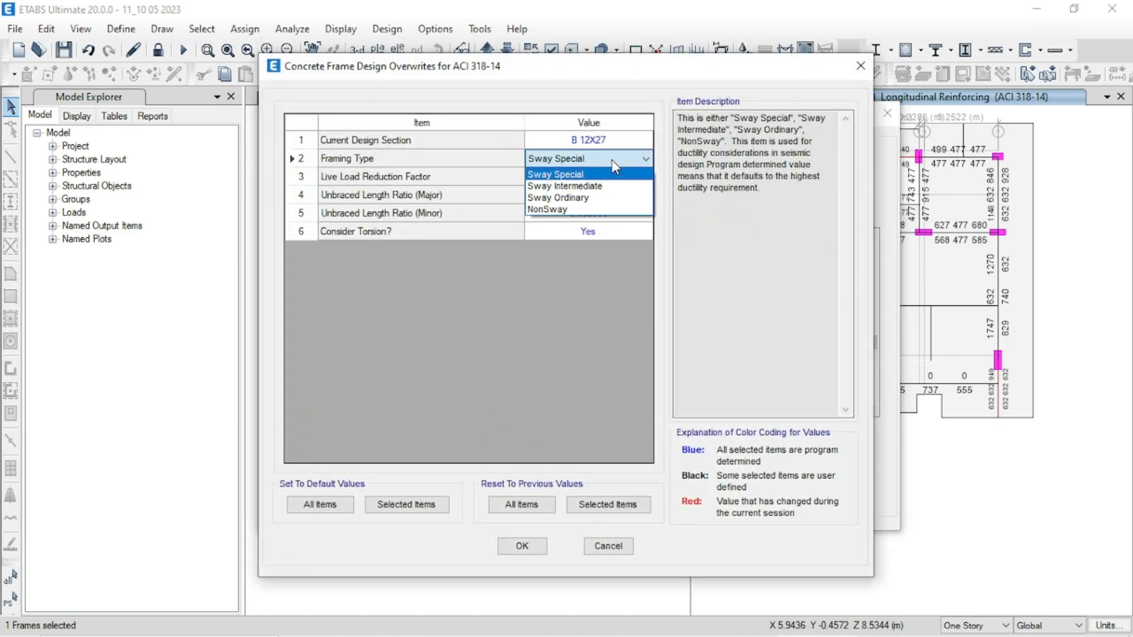
left_click(577, 185)
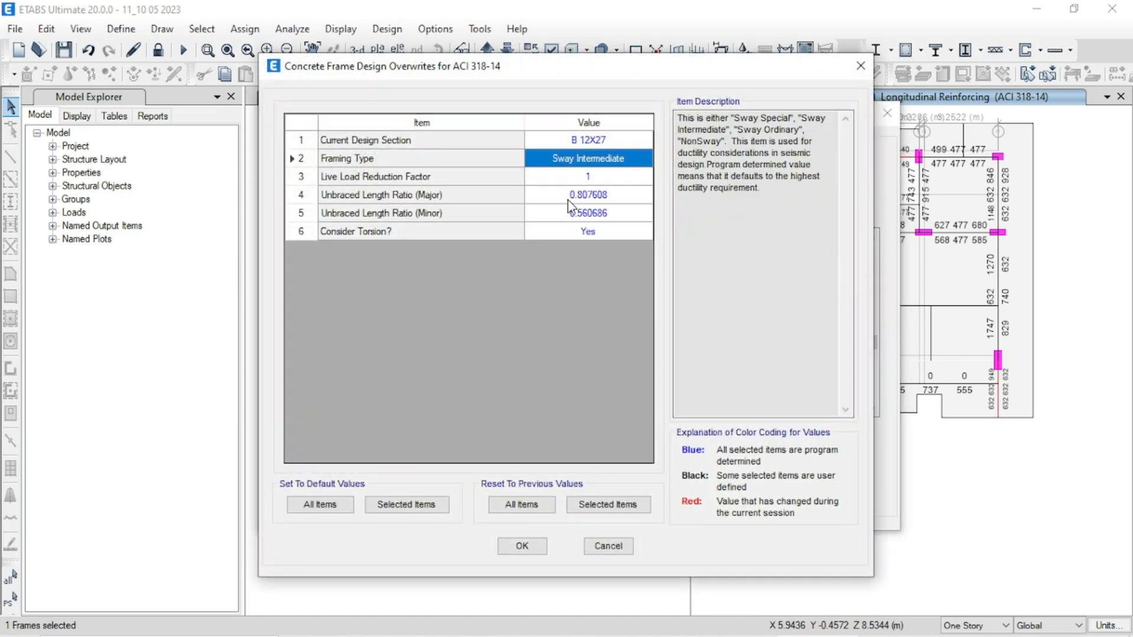
left_click(527, 554)
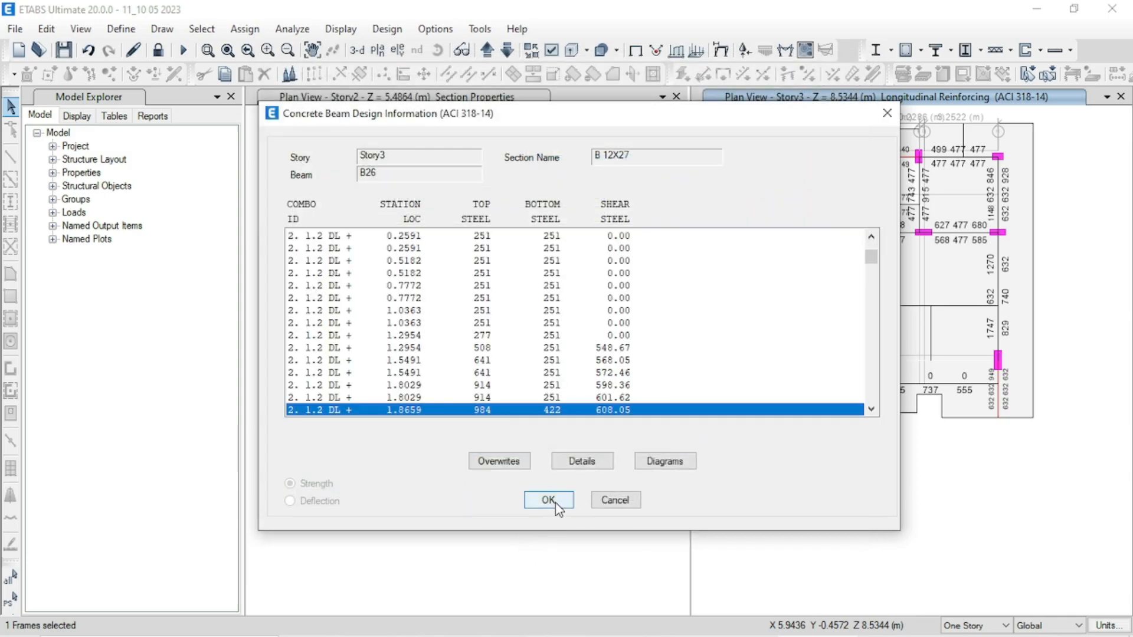
left_click(548, 500)
Overwrite the framing type of Story3 cantilever beam B27 at the front-right corner with Sway Intermediate and accept the design.
mouse_move(1001, 424)
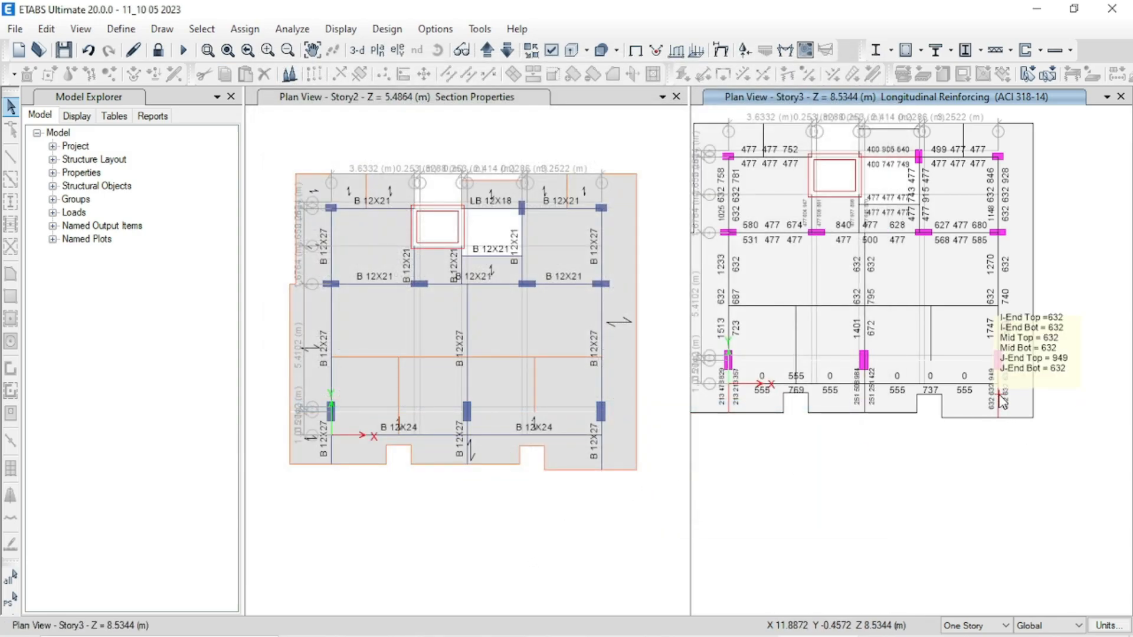
right_click(999, 402)
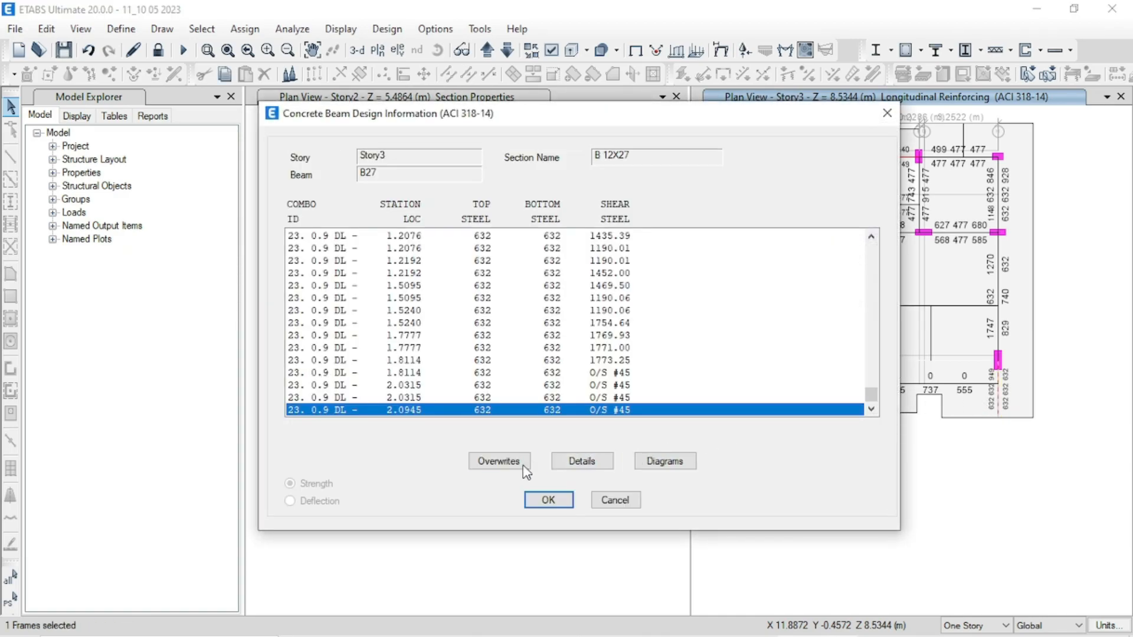
left_click(500, 462)
left_click(621, 161)
left_click(621, 160)
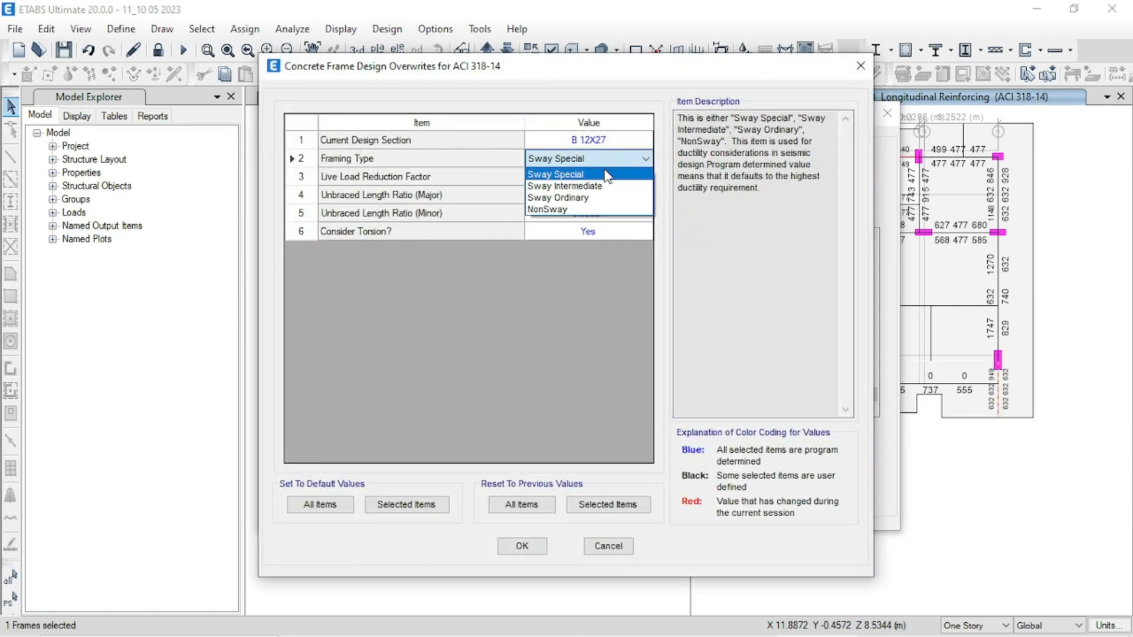
left_click(608, 186)
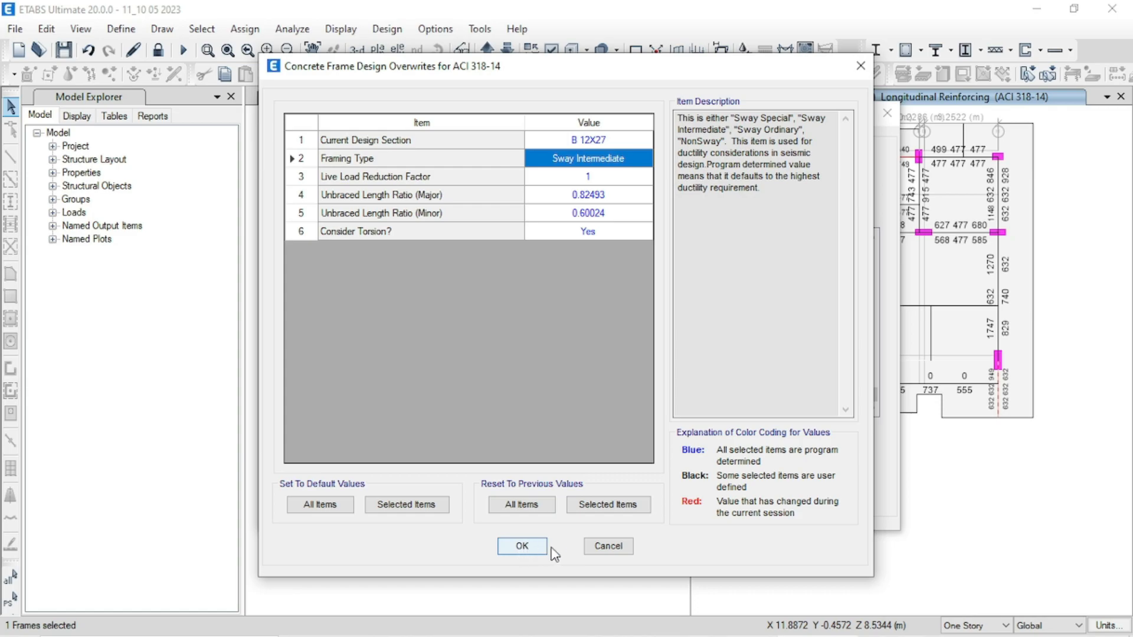
left_click(520, 547)
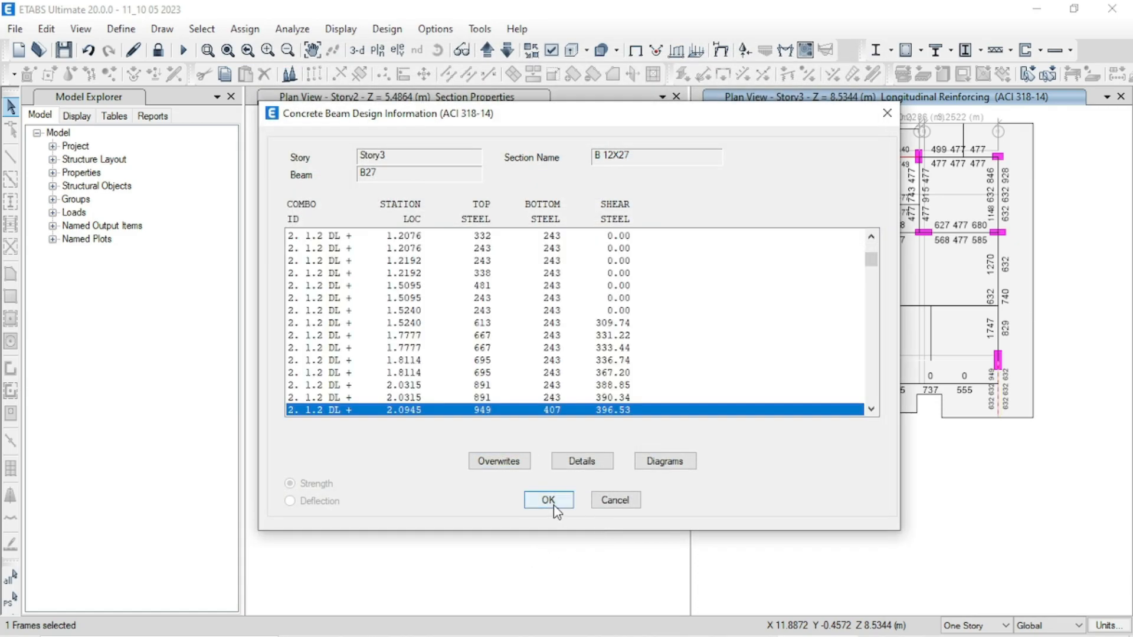
left_click(548, 500)
Move the reinforcing plan up to Story4, overwrite middle front cantilever beam B26's framing type with Sway Intermediate and accept the design.
left_click(485, 51)
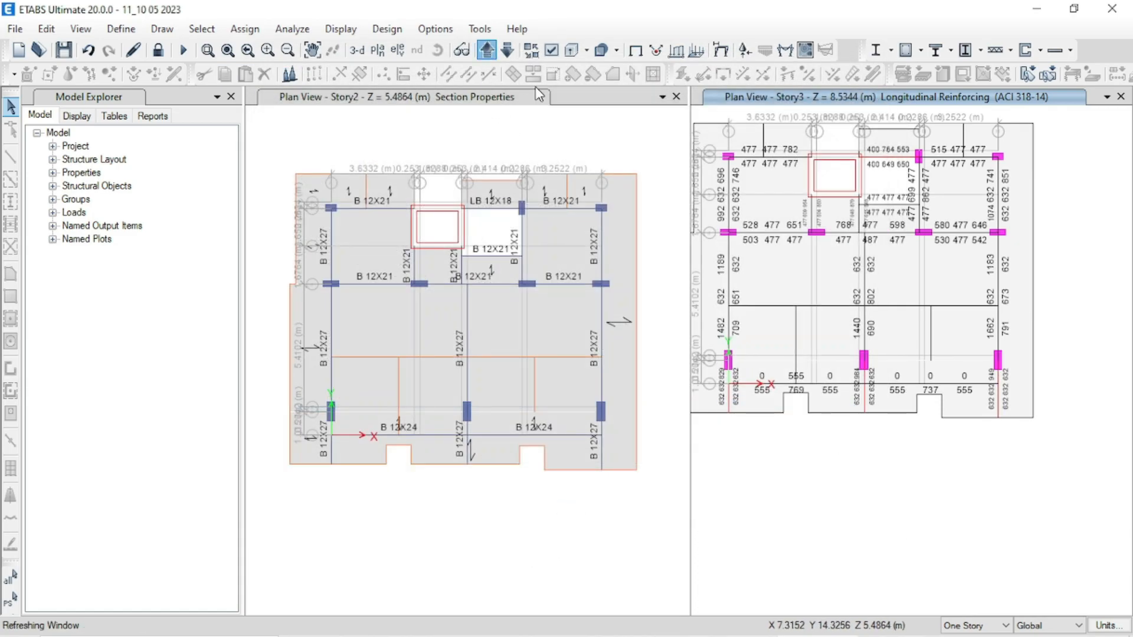
left_click(865, 400)
right_click(865, 400)
left_click(499, 462)
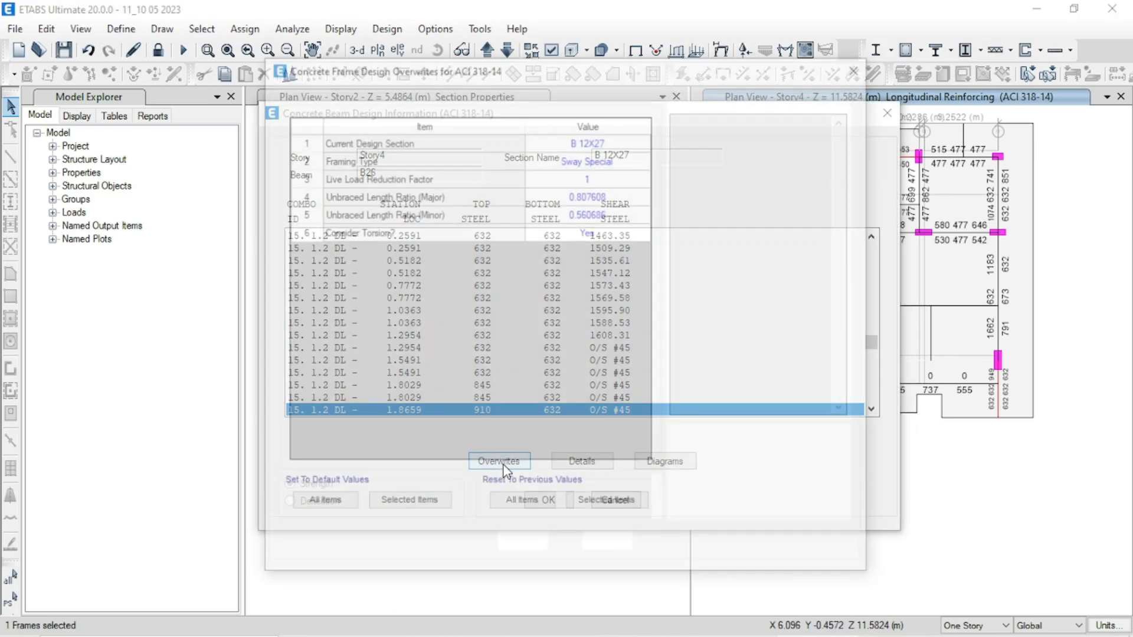
left_click(610, 161)
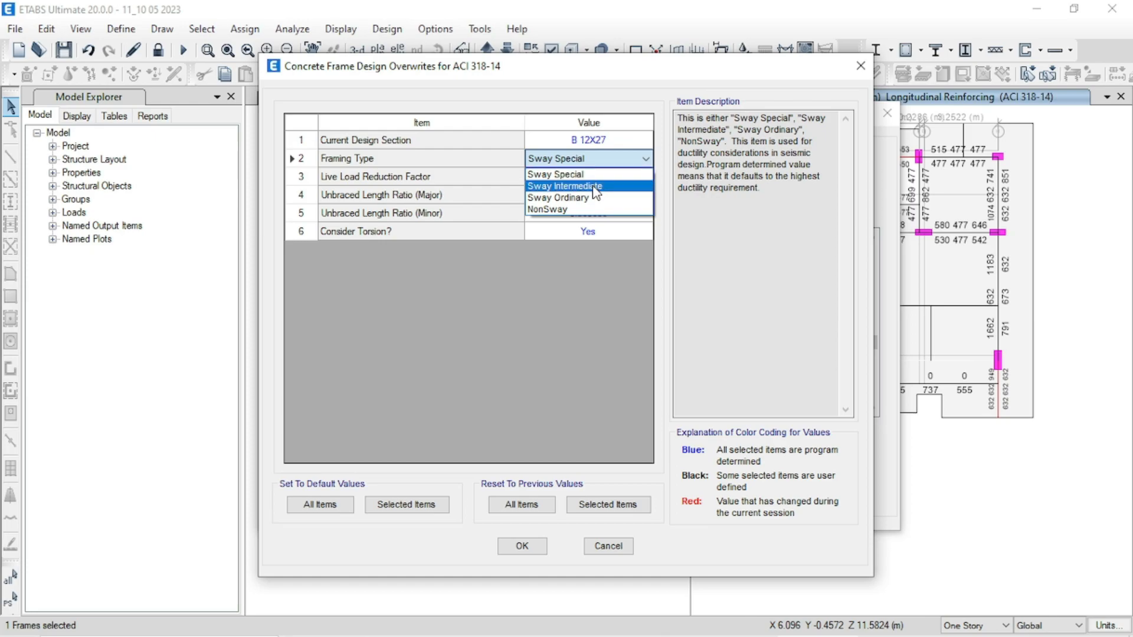
left_click(593, 186)
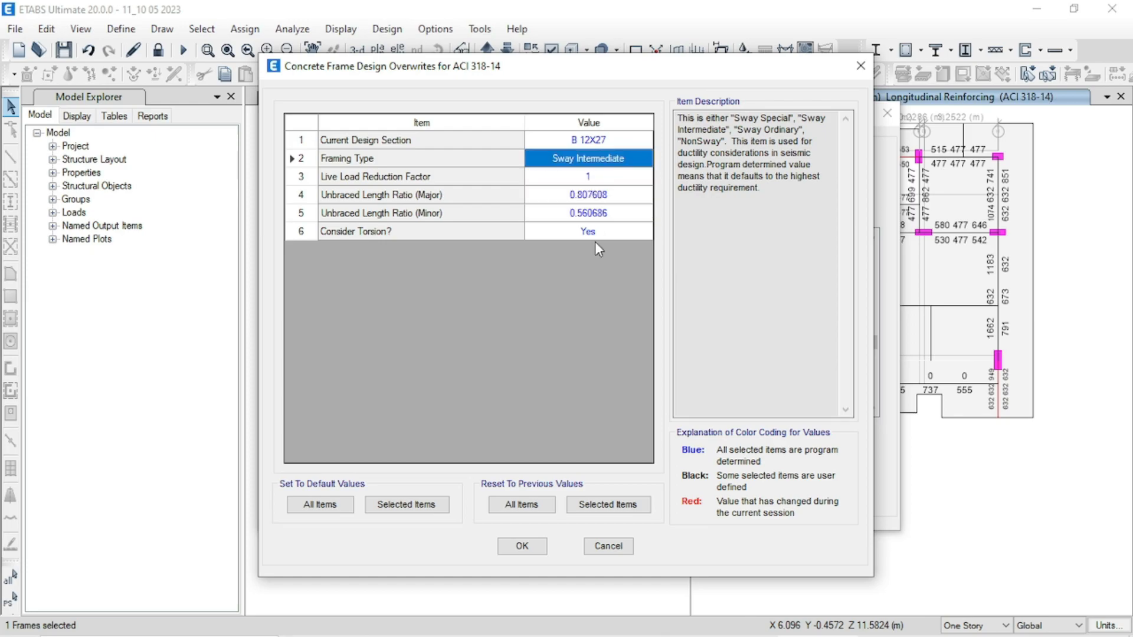
left_click(522, 546)
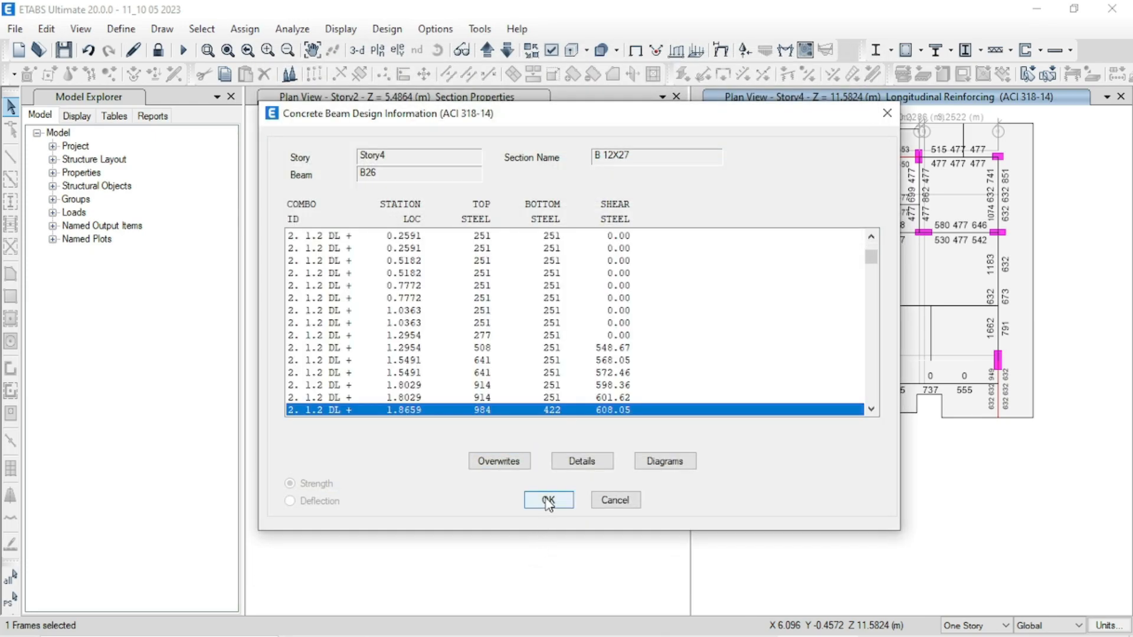
left_click(543, 499)
Overwrite the framing type of Story4 cantilever beam B27 at the front-right corner with Sway Intermediate and accept the design.
right_click(1004, 408)
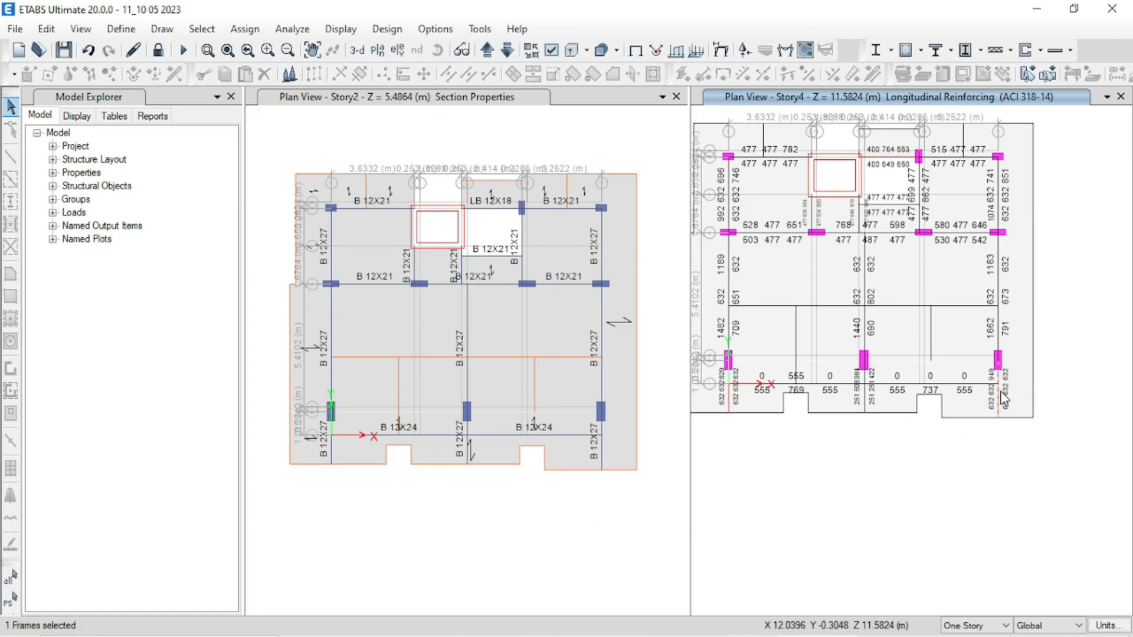
left_click(498, 460)
left_click(589, 158)
left_click(589, 158)
left_click(584, 186)
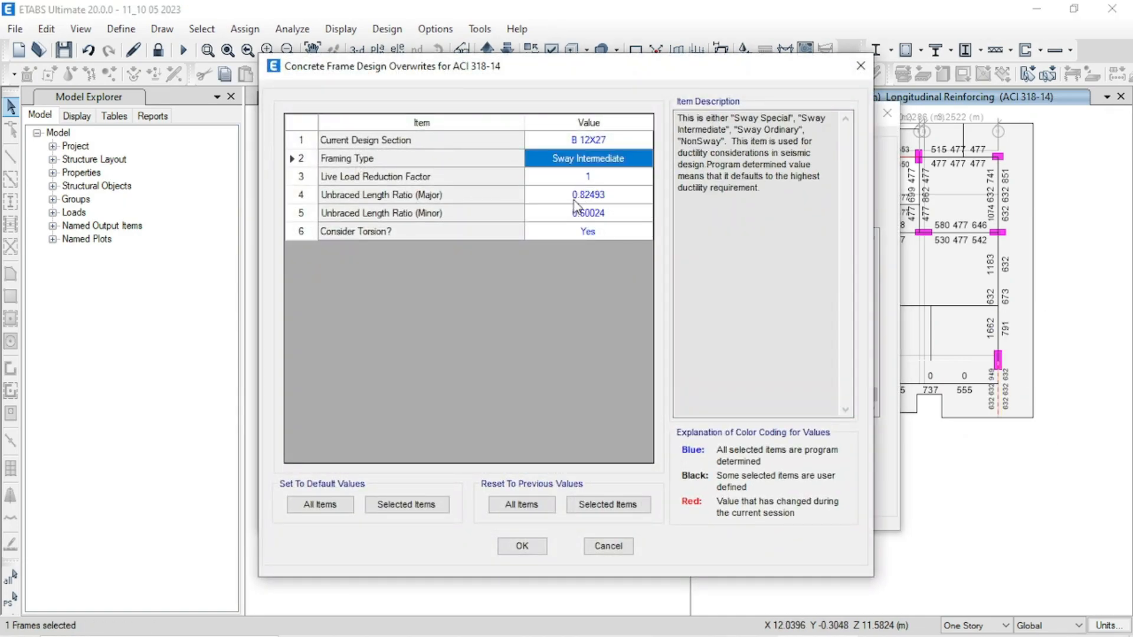
left_click(535, 548)
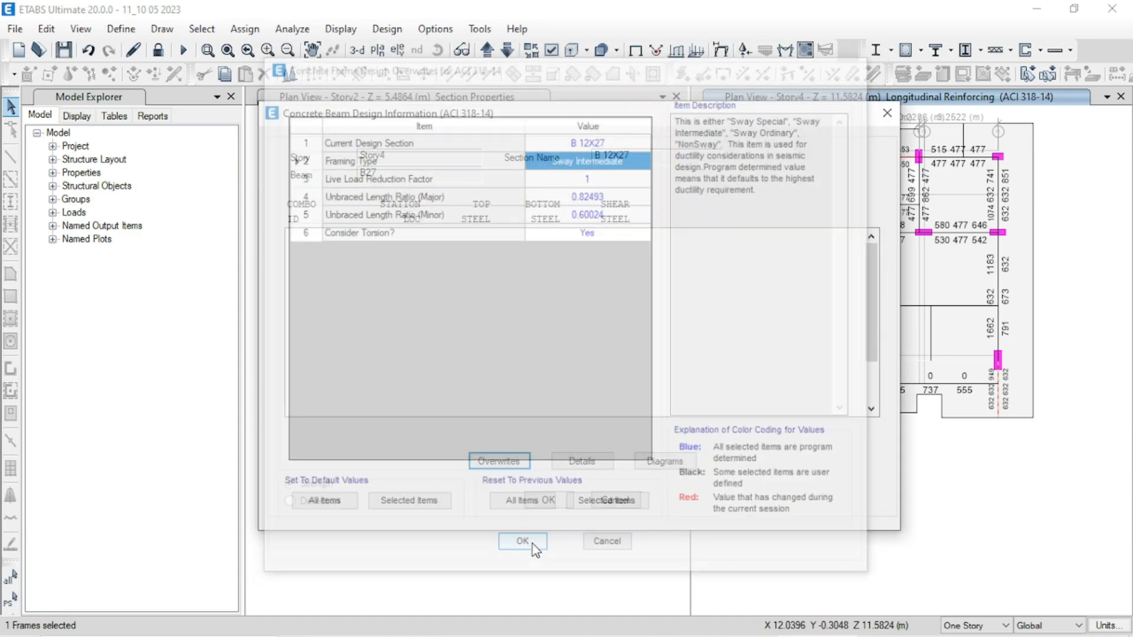
left_click(545, 503)
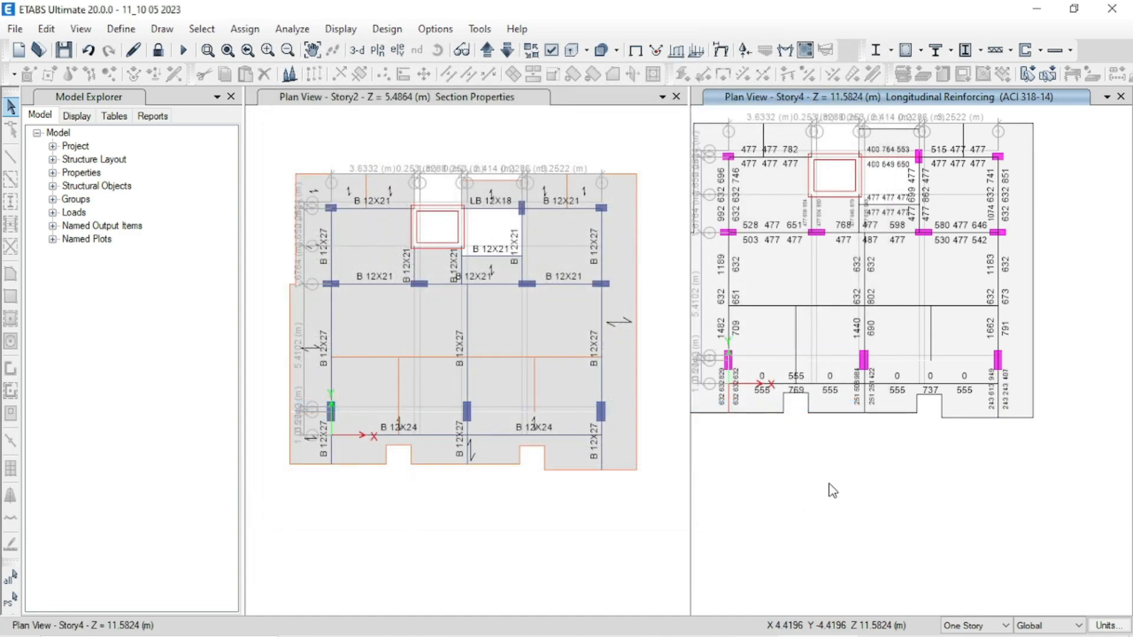
Move the reinforcing plan up to Story5, overwrite middle front cantilever beam B26's framing type with Sway Intermediate and accept the design.
left_click(487, 51)
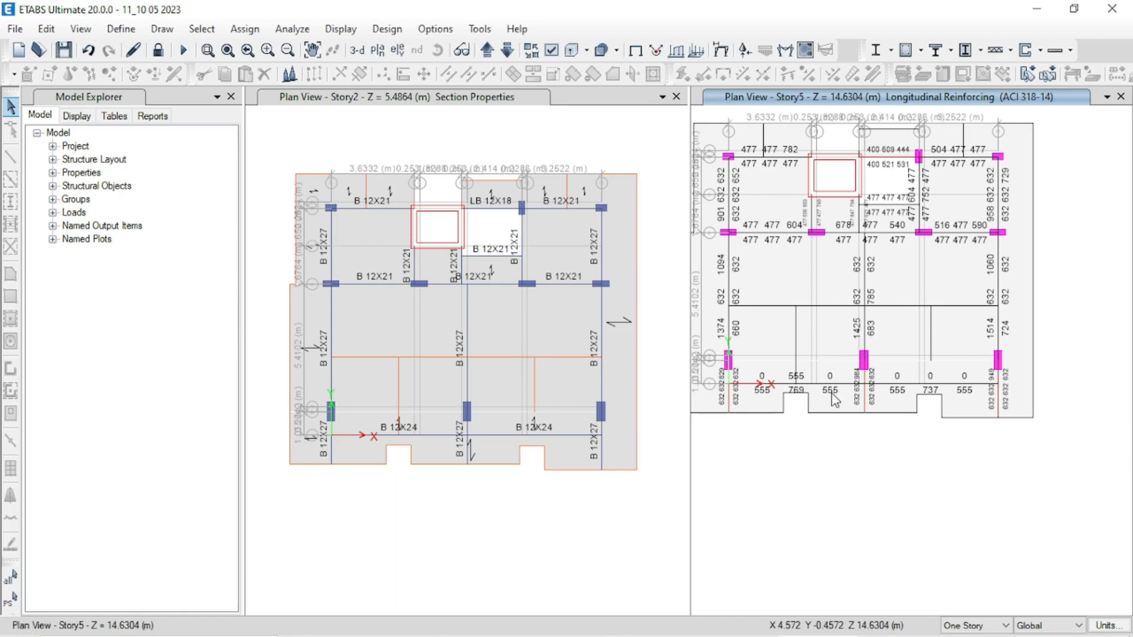
right_click(866, 395)
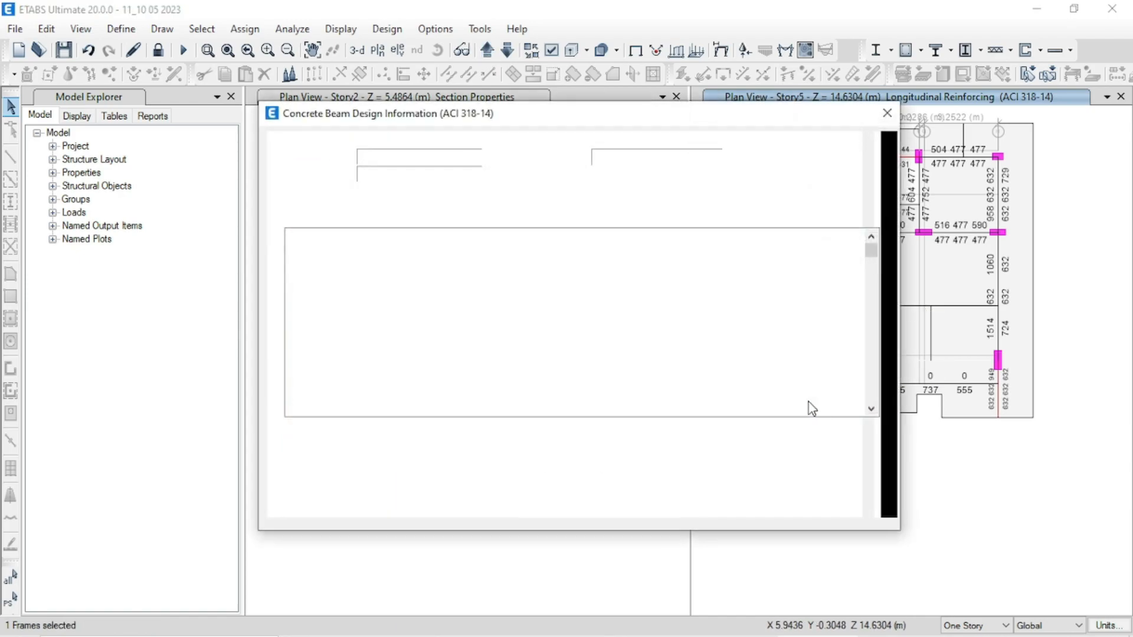
left_click(498, 460)
left_click(611, 159)
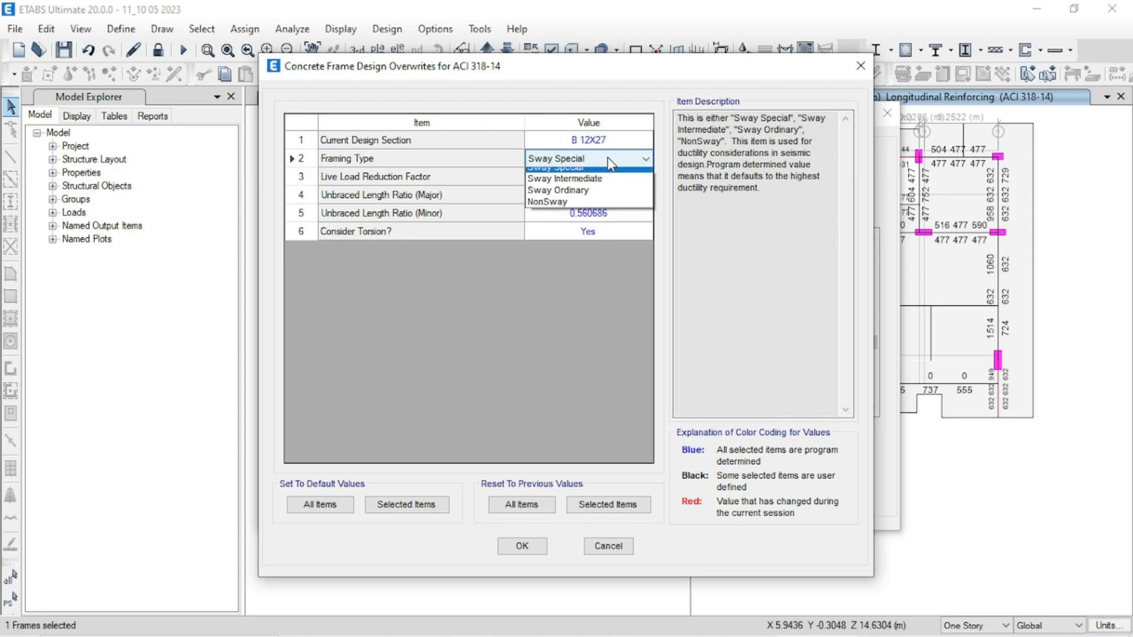
left_click(584, 190)
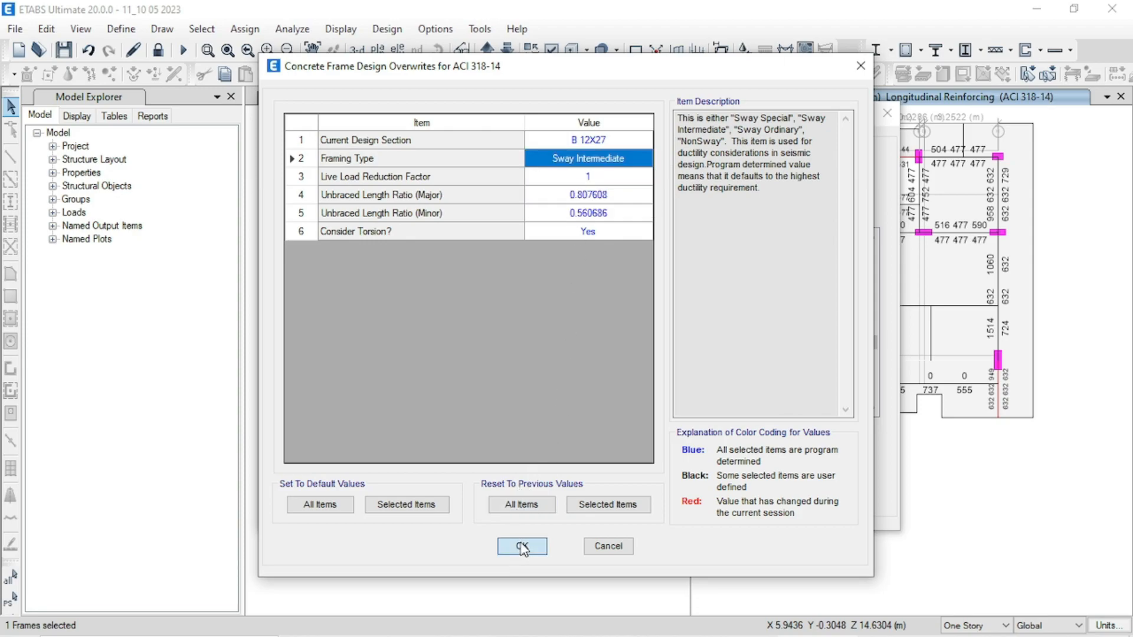
key("Return")
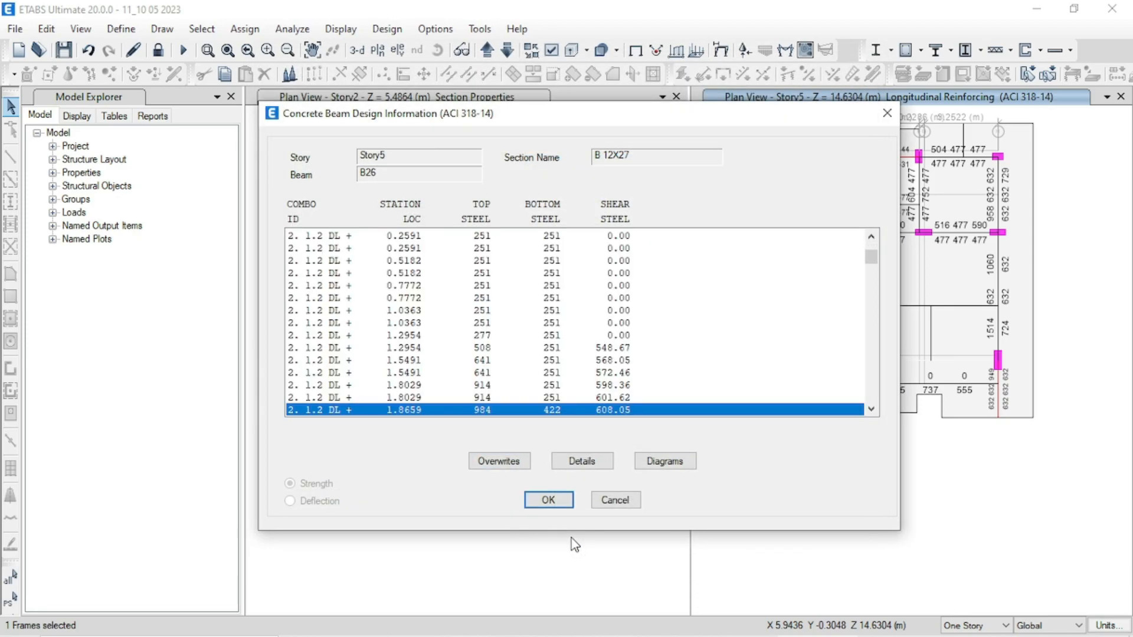
left_click(547, 500)
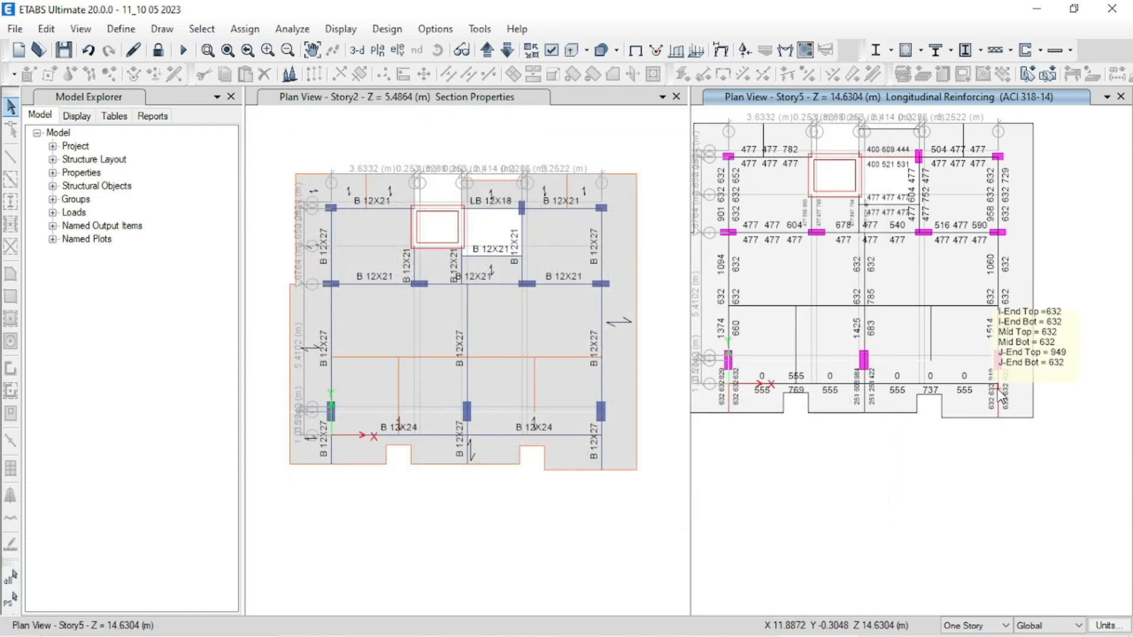
Overwrite the framing type of Story5 cantilever beam B27 at the front-right corner with Sway Intermediate and accept the design.
right_click(723, 394)
left_click(523, 464)
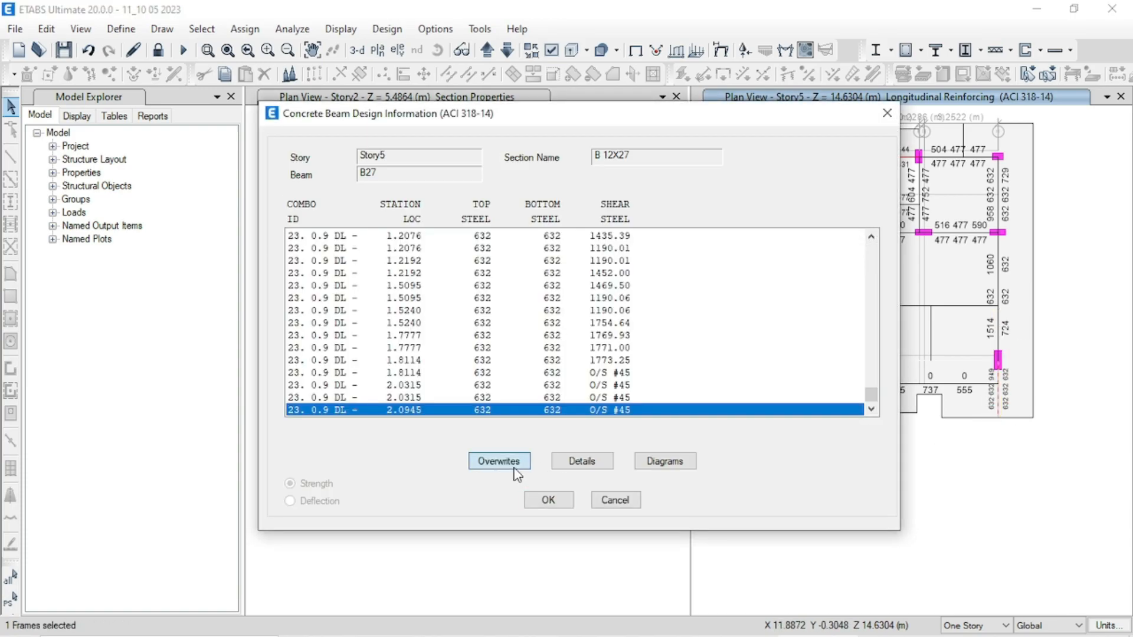
left_click(630, 160)
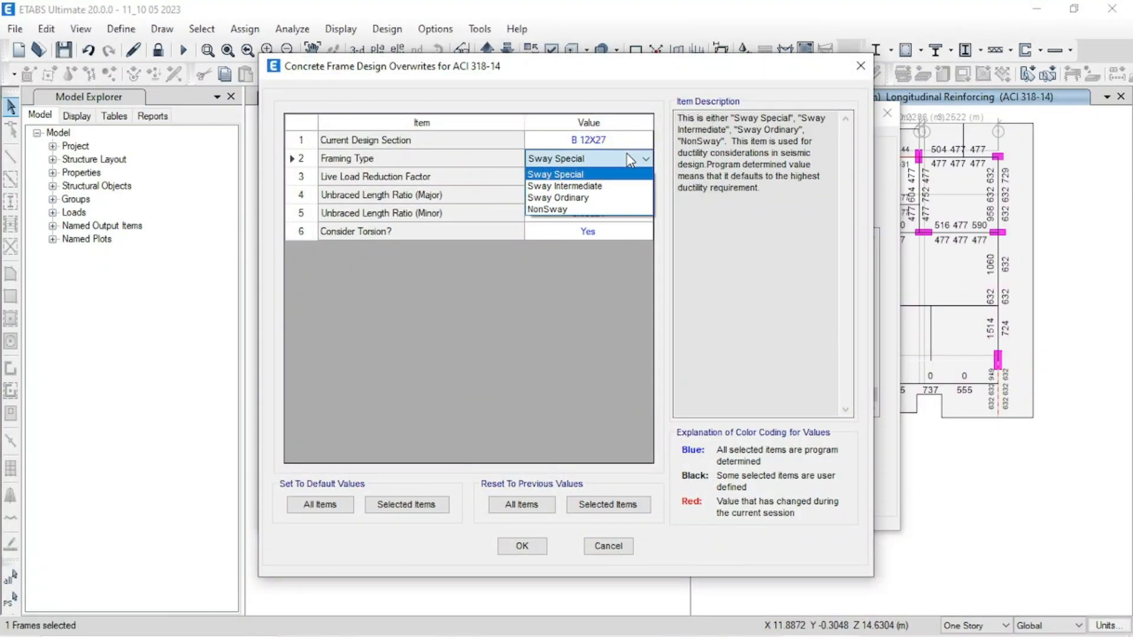
left_click(584, 180)
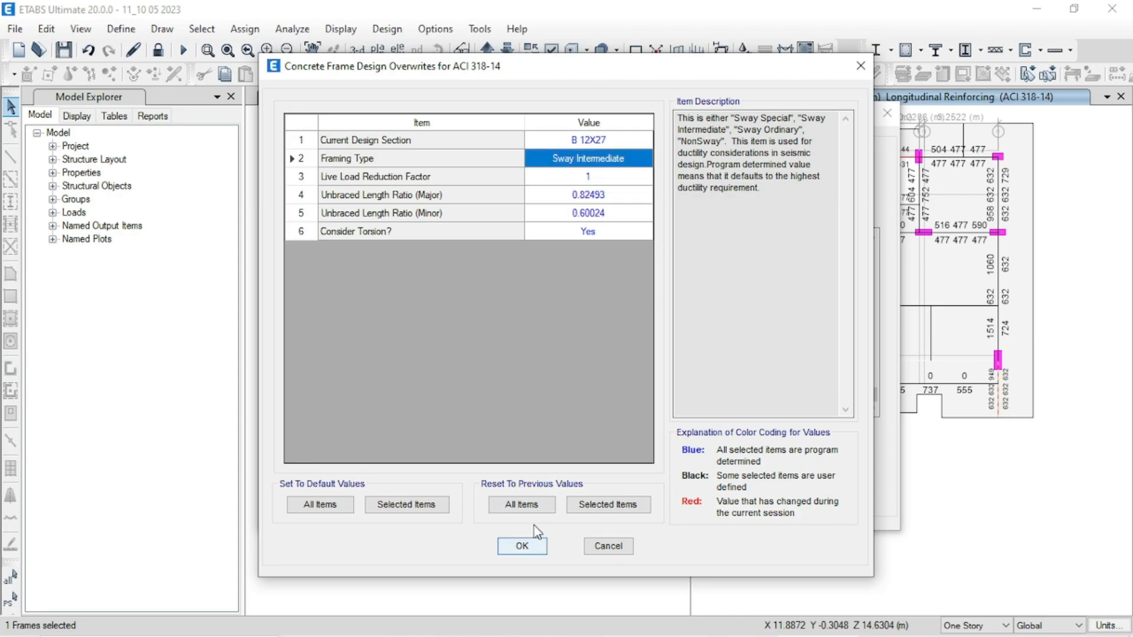
left_click(531, 544)
left_click(541, 501)
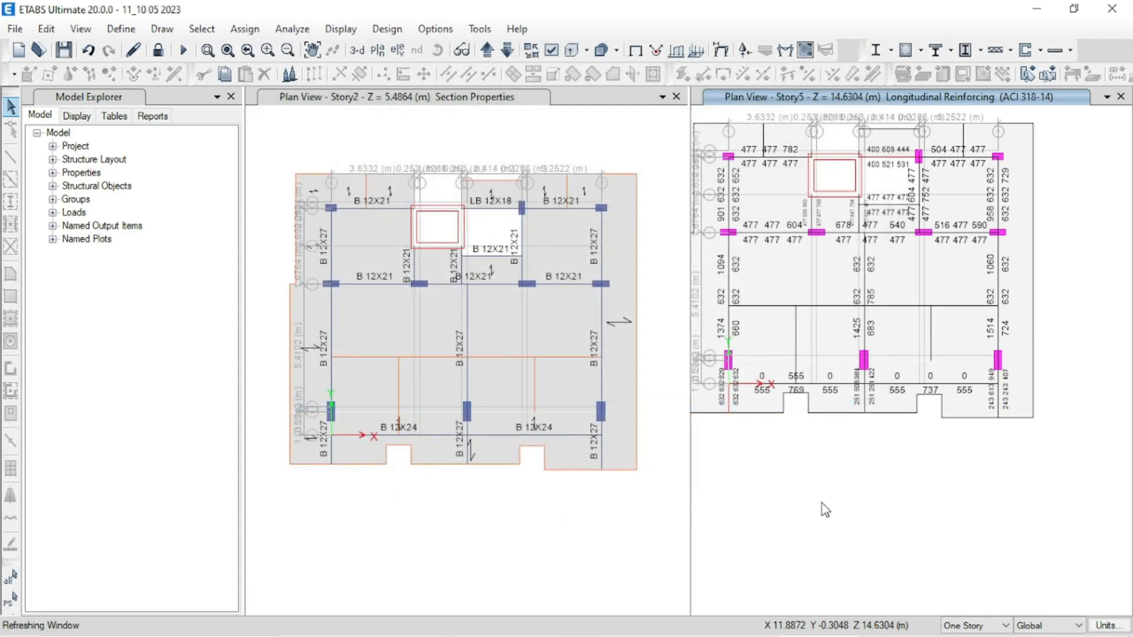
Move the reinforcing plan up to Story6, overwrite front-right cantilever beam B27's framing type with Sway Intermediate and accept the design.
left_click(487, 52)
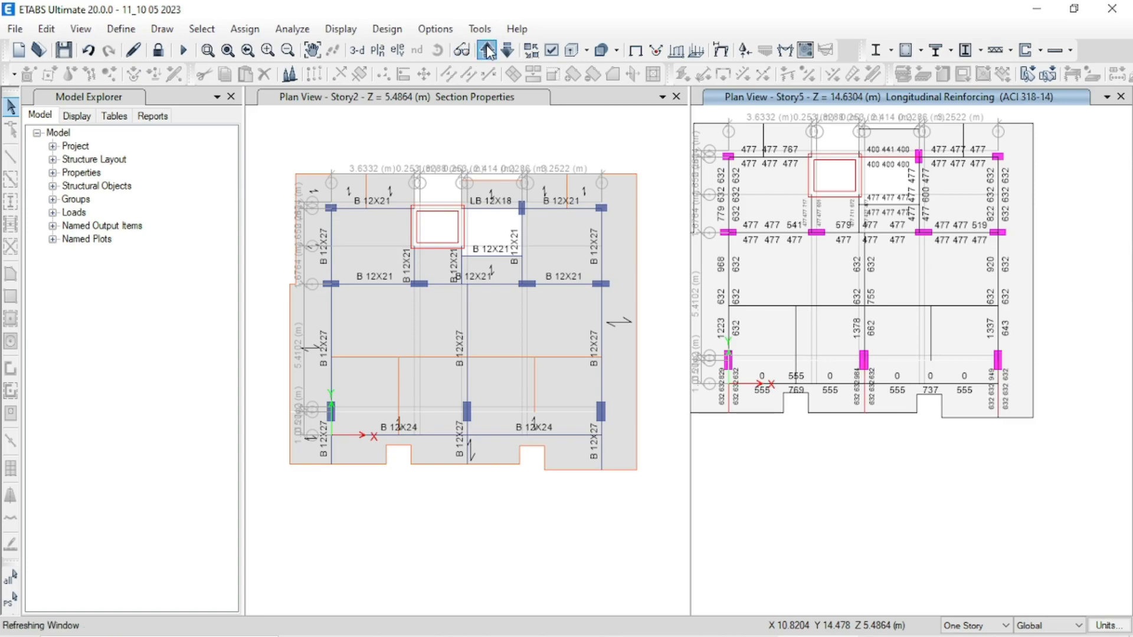
right_click(998, 403)
left_click(499, 461)
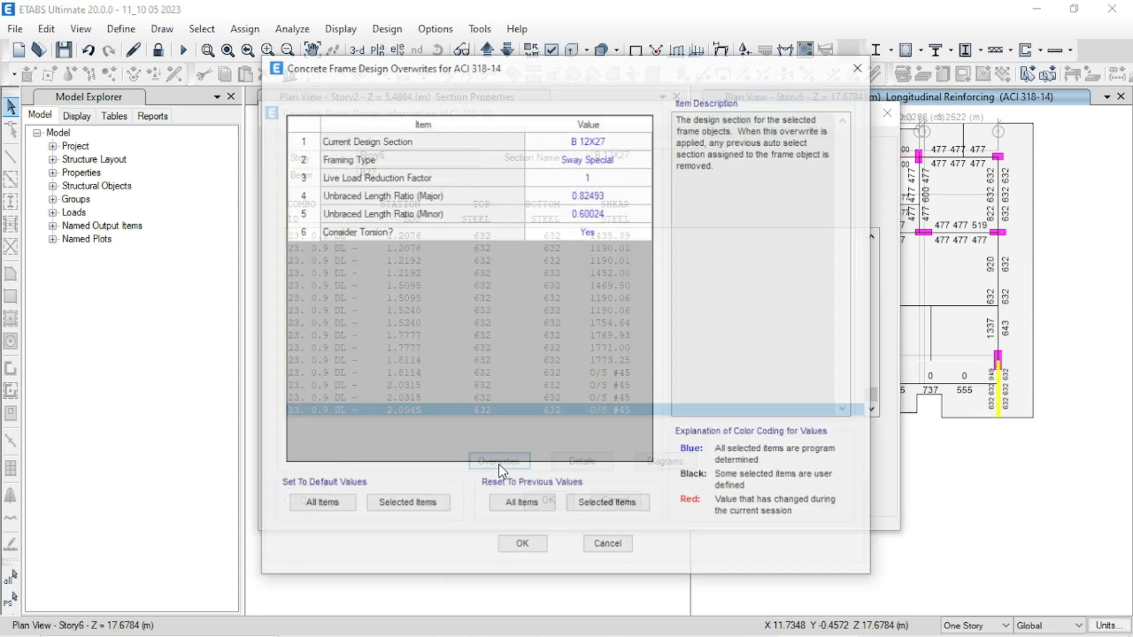
left_click(589, 159)
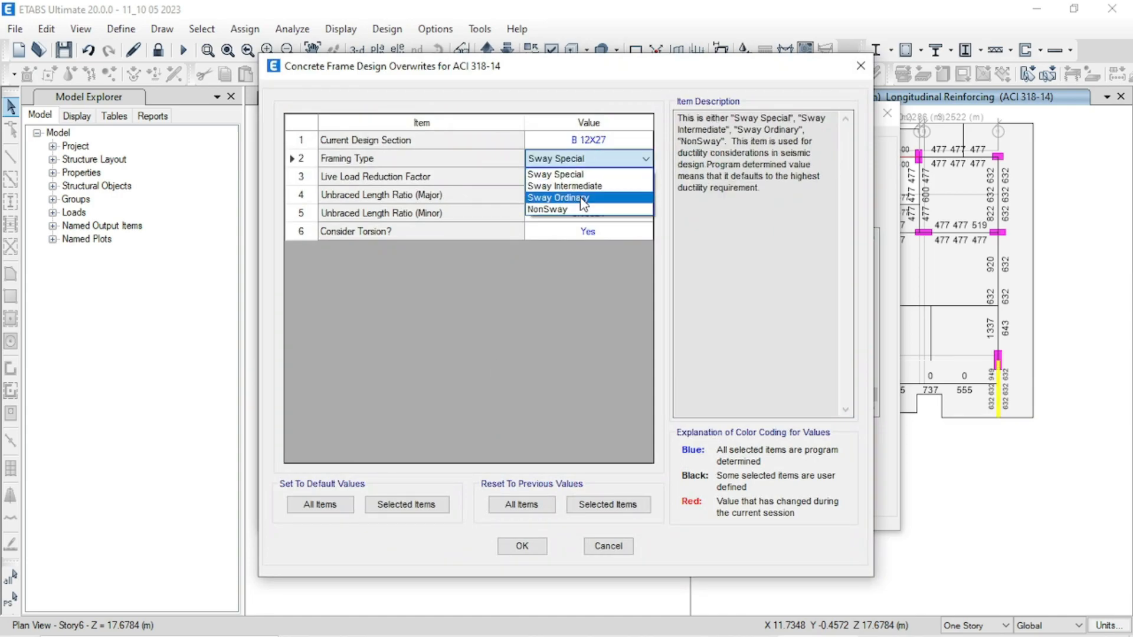
left_click(589, 181)
left_click(537, 550)
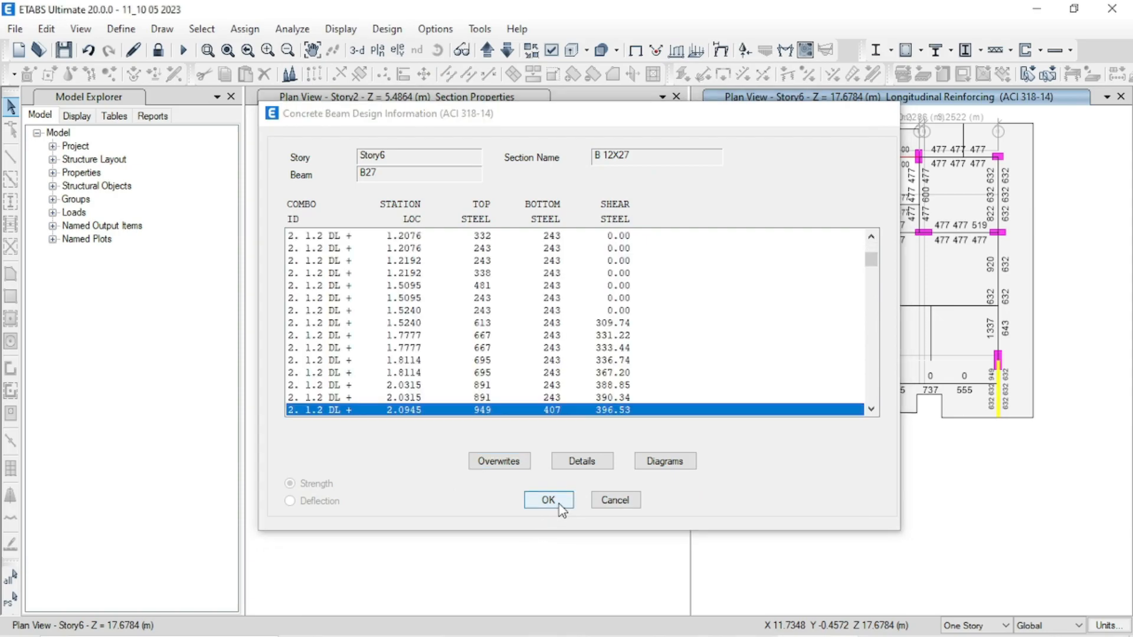
left_click(547, 499)
Overwrite the framing type of Story6's middle front cantilever beam B26 with Sway Intermediate and accept the design.
right_click(865, 387)
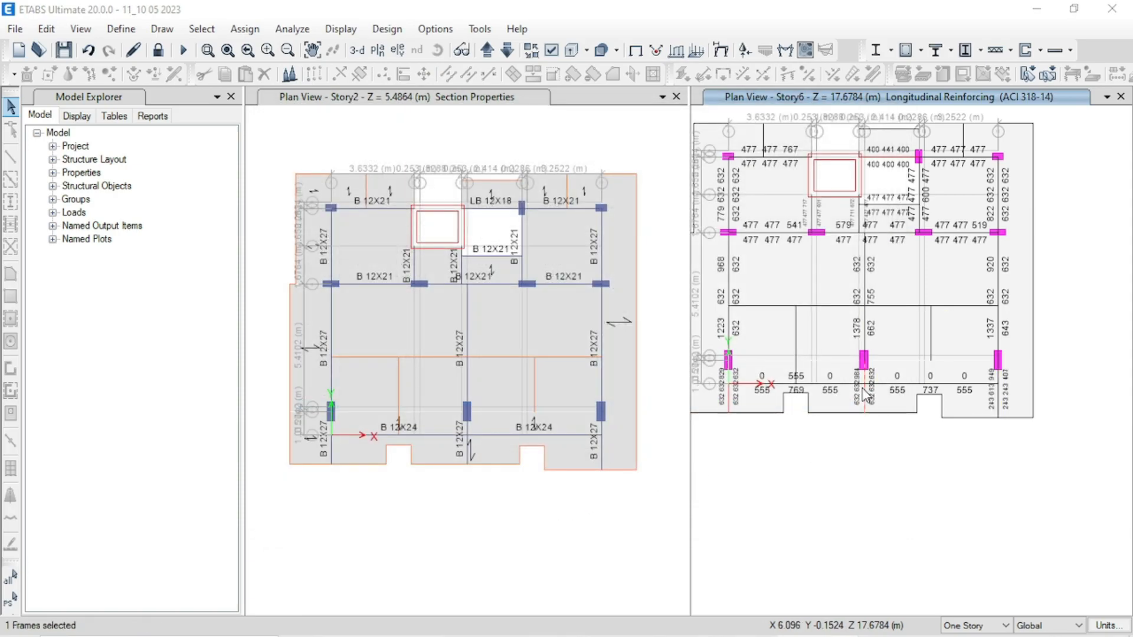
left_click(498, 460)
left_click(596, 158)
left_click(596, 159)
left_click(576, 182)
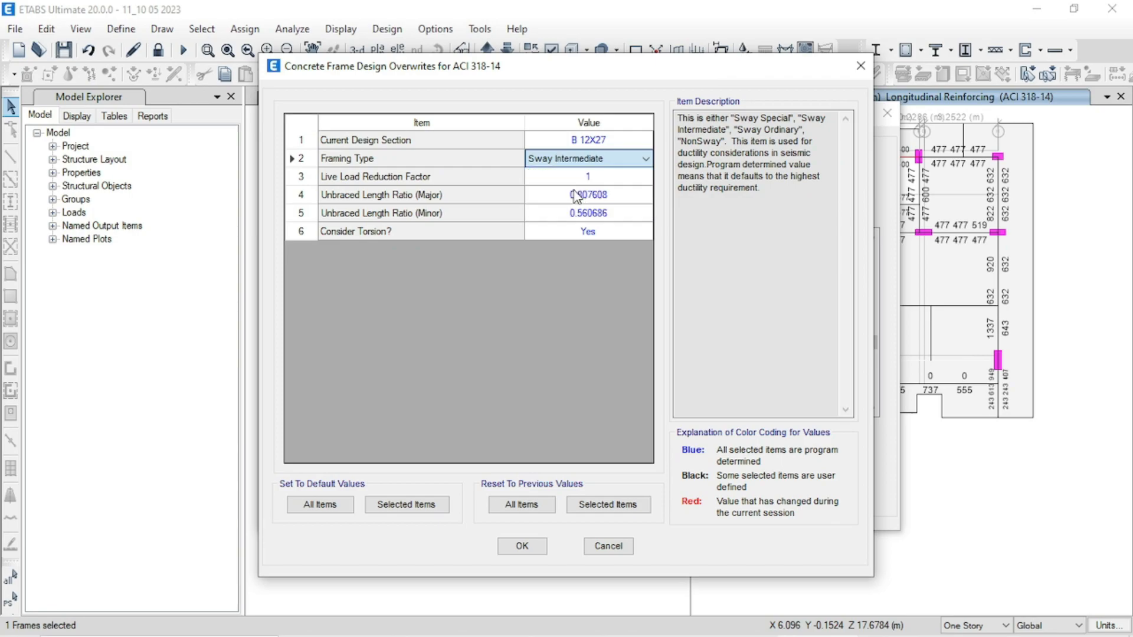
left_click(523, 547)
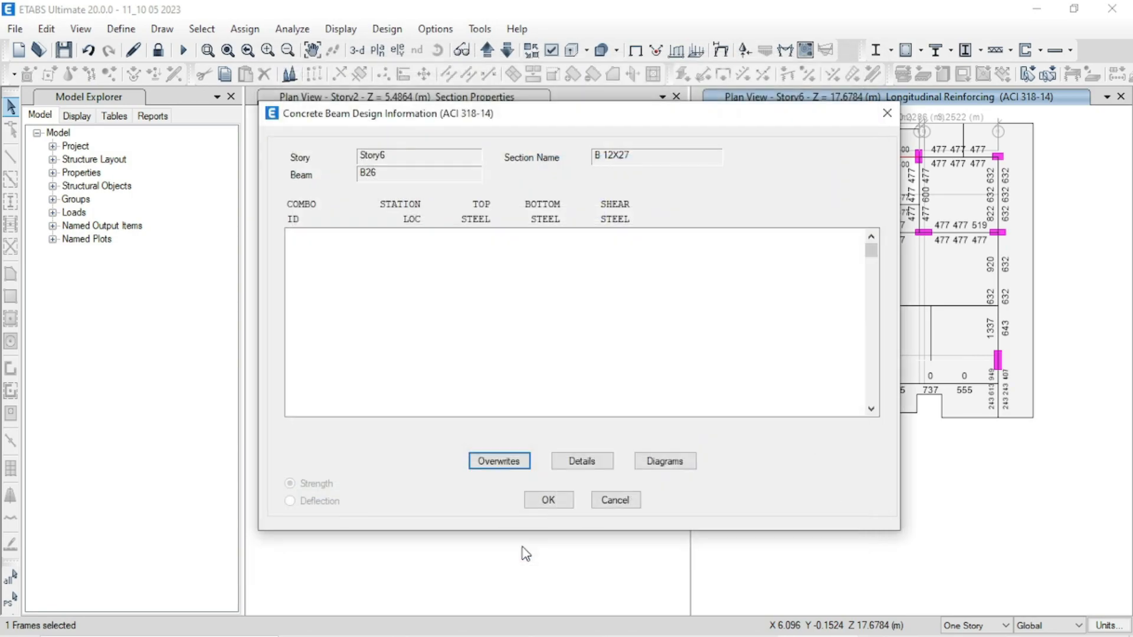
left_click(545, 501)
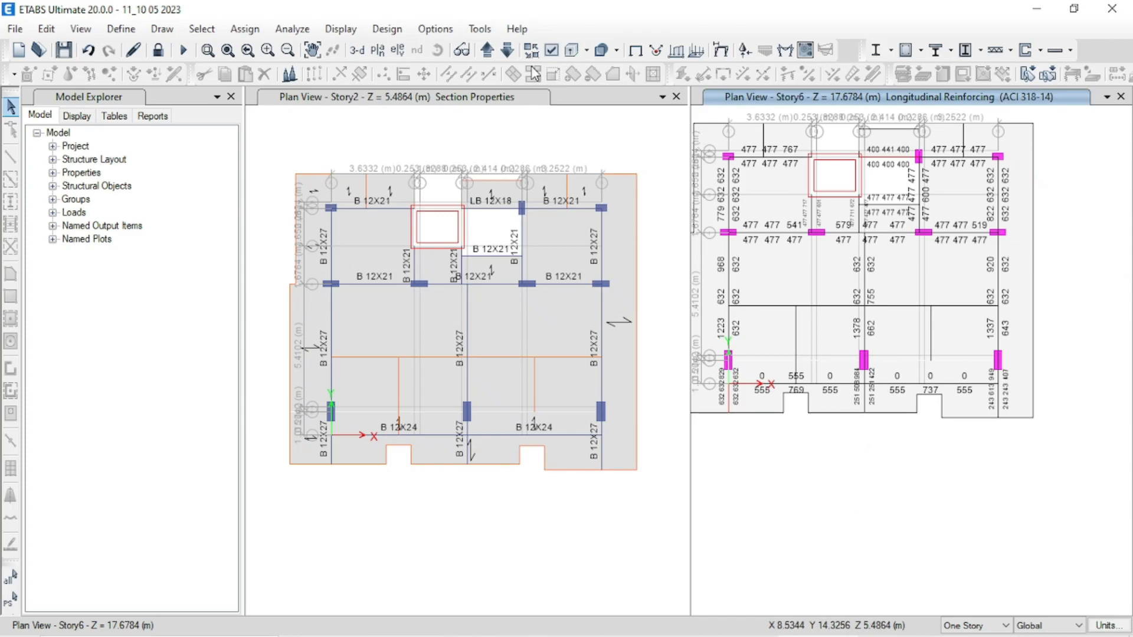
Move the reinforcing plan up to Story7, overwrite middle front cantilever beam B26's framing type with Sway Intermediate and accept the design.
left_click(488, 51)
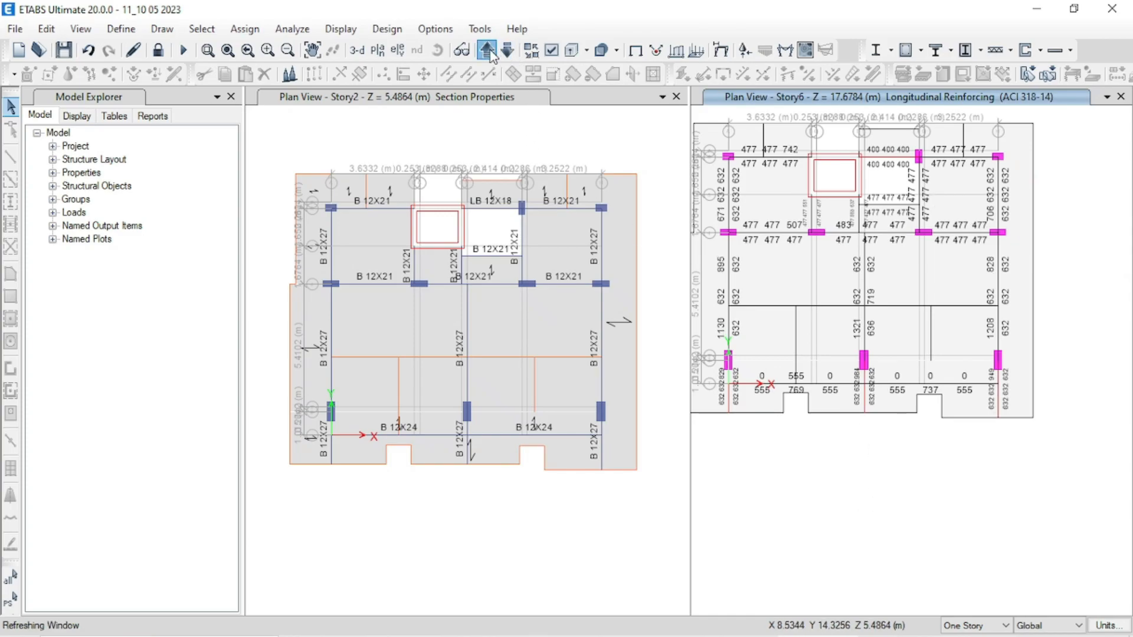
left_click(871, 400)
right_click(871, 400)
left_click(499, 461)
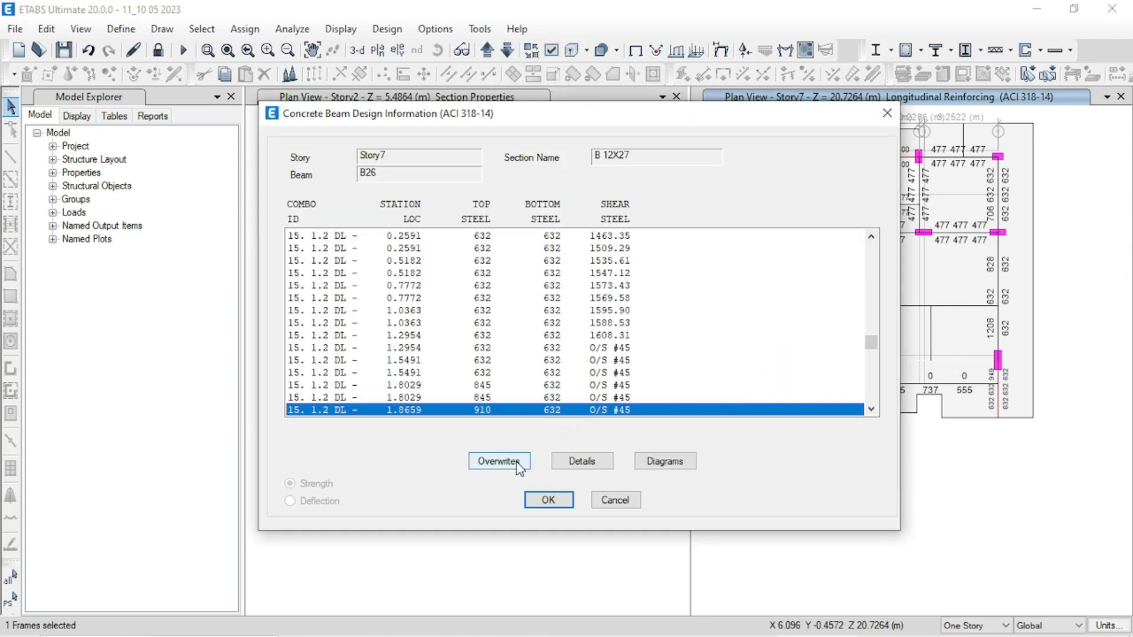
left_click(625, 158)
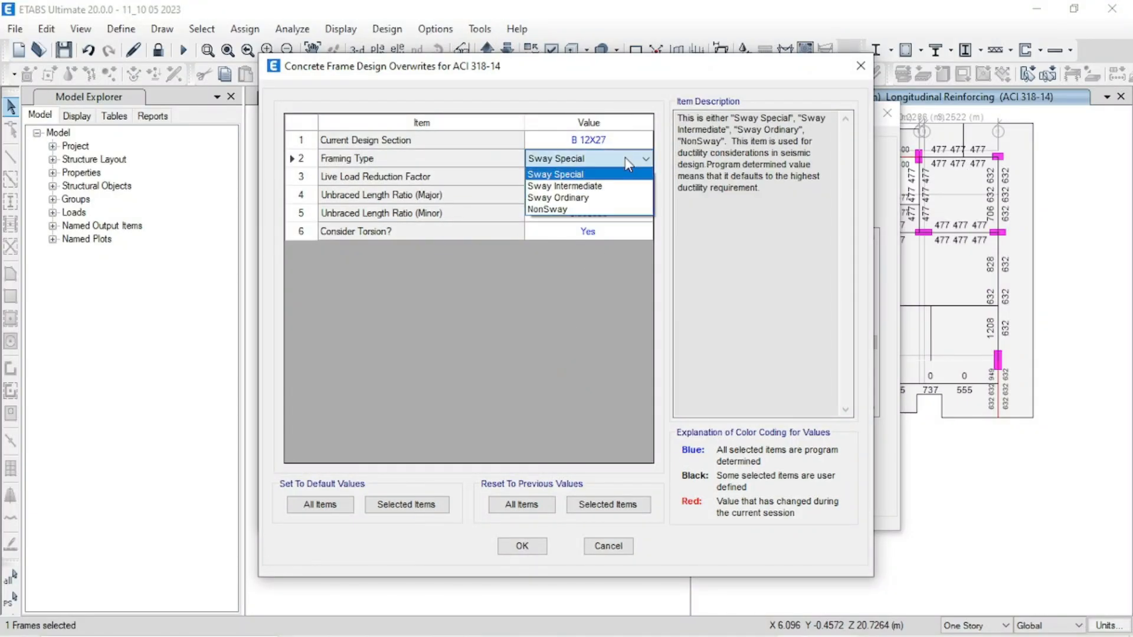
left_click(593, 182)
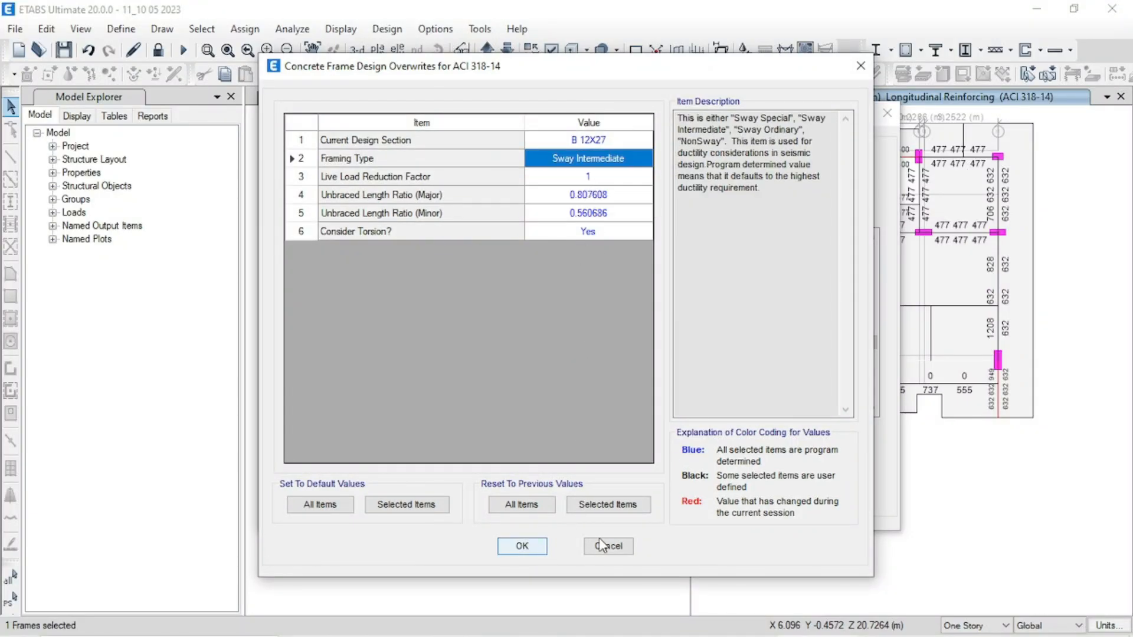
left_click(522, 546)
left_click(548, 499)
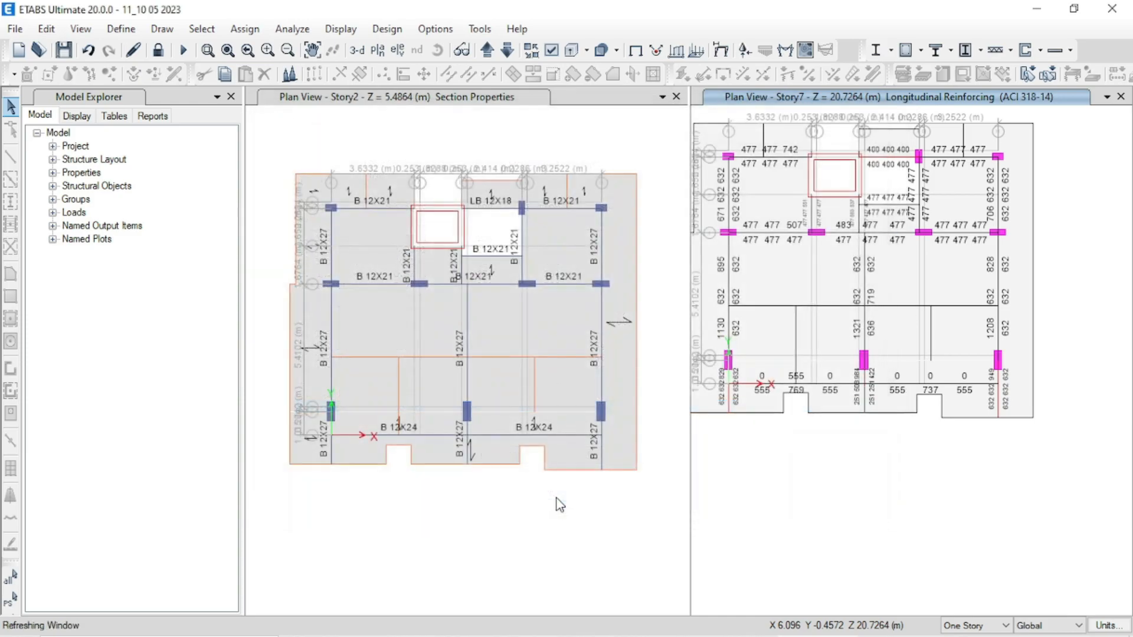
Overwrite the framing type of Story7 cantilever beam B27 at the front-right corner with Sway Intermediate and accept the design.
left_click(1001, 397)
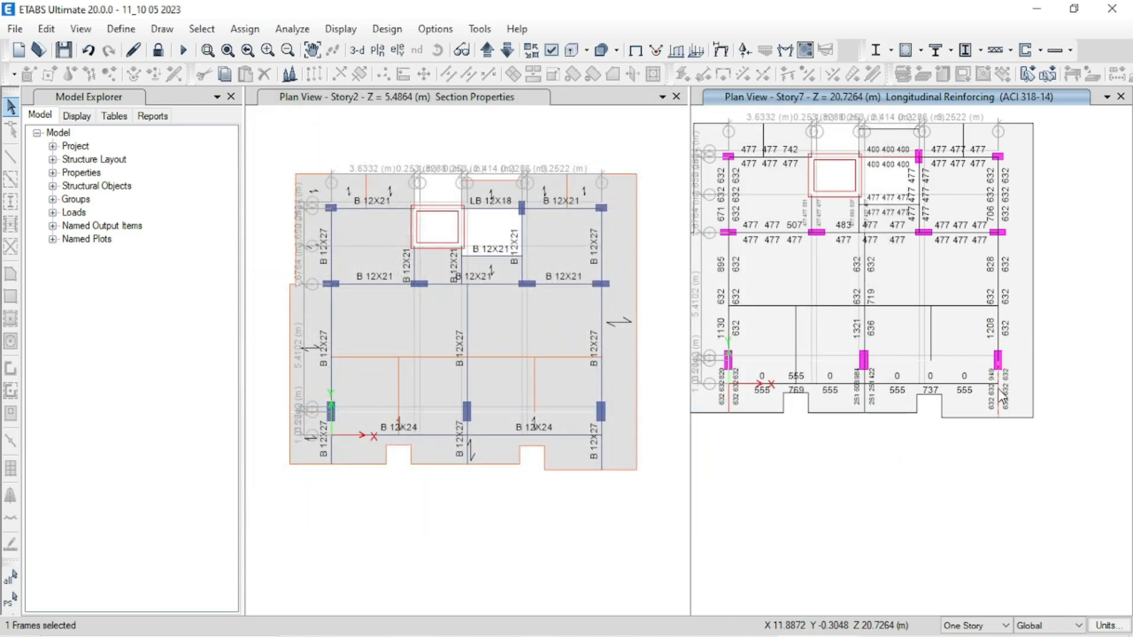
right_click(1001, 397)
left_click(499, 460)
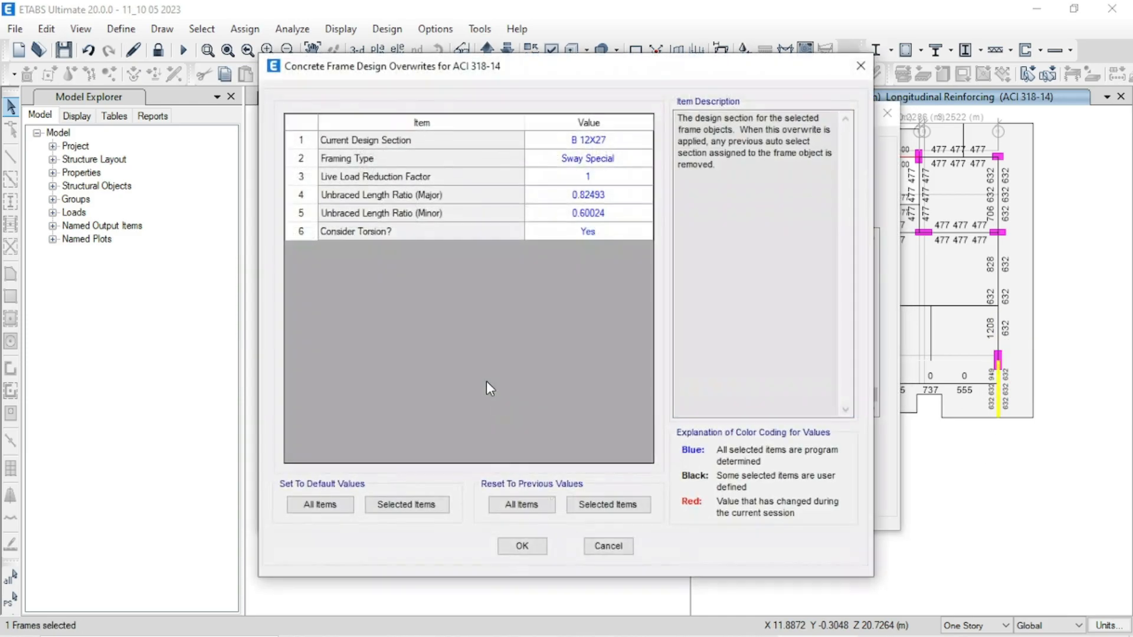
left_click(592, 160)
left_click(580, 184)
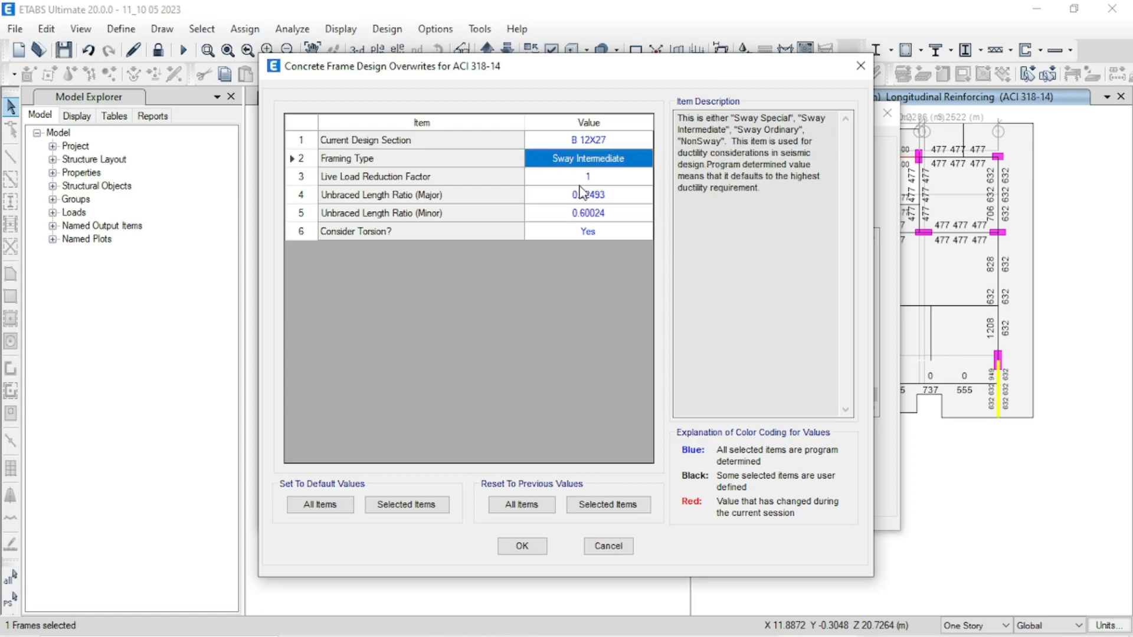
left_click(522, 546)
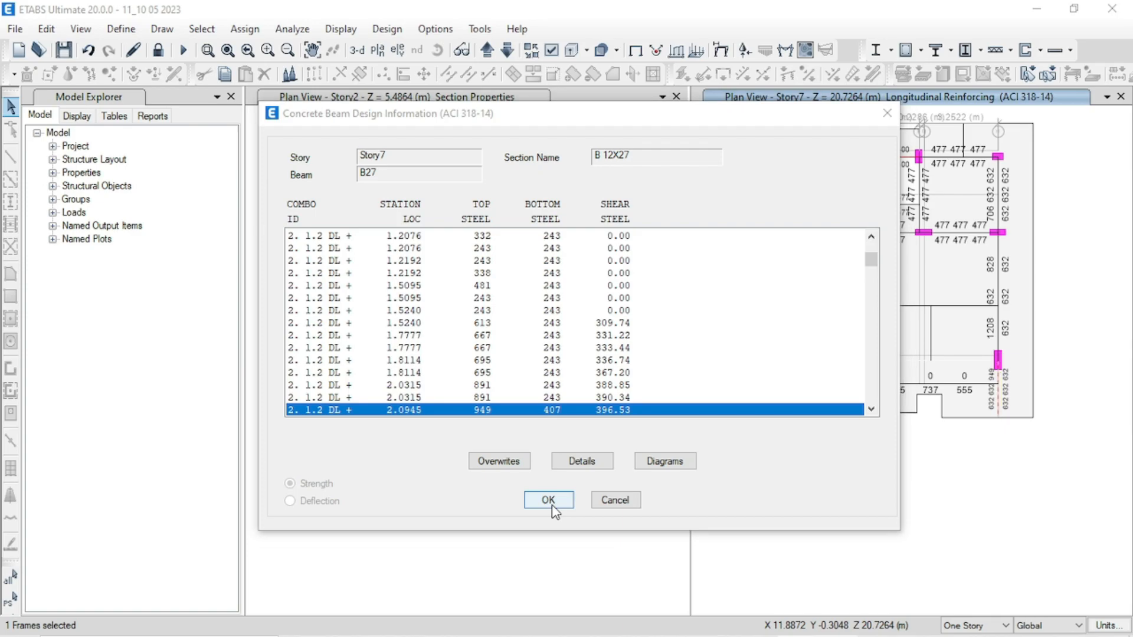
left_click(548, 500)
Examine the reinforcing plans of Story8 and Story9 for failing beams and return to the Story6 plan.
left_click(487, 50)
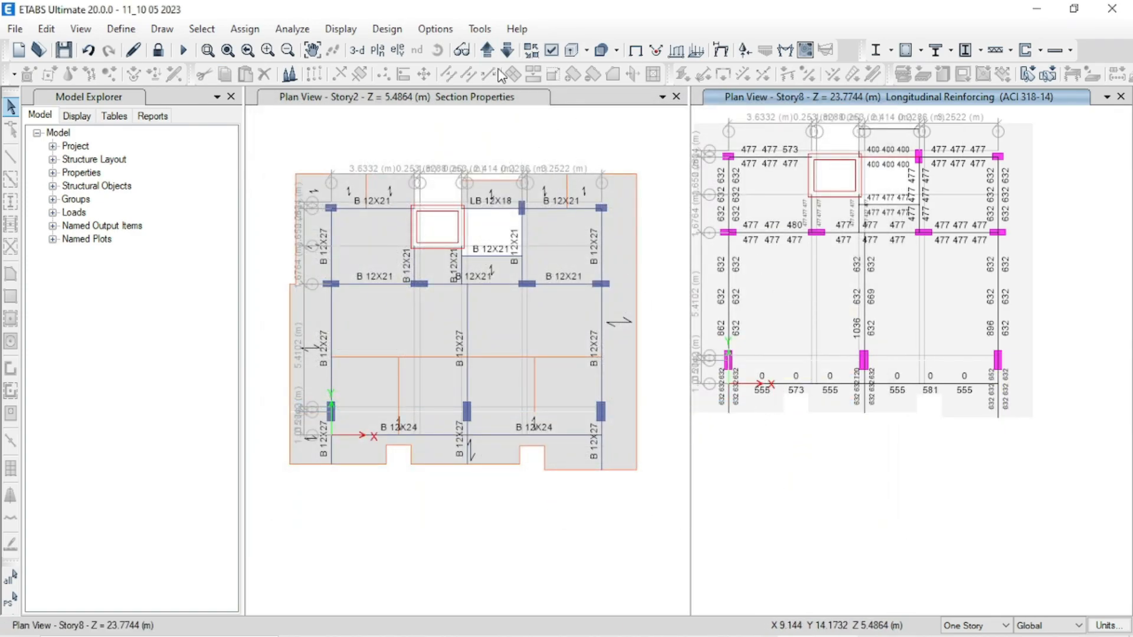
left_click(487, 51)
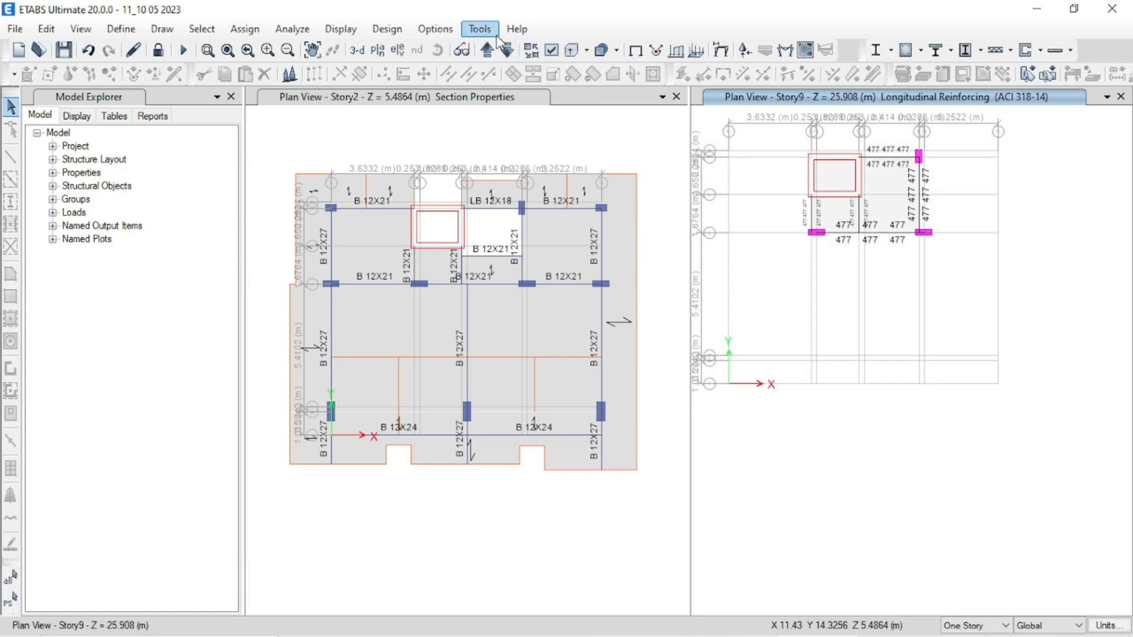
left_click(507, 51)
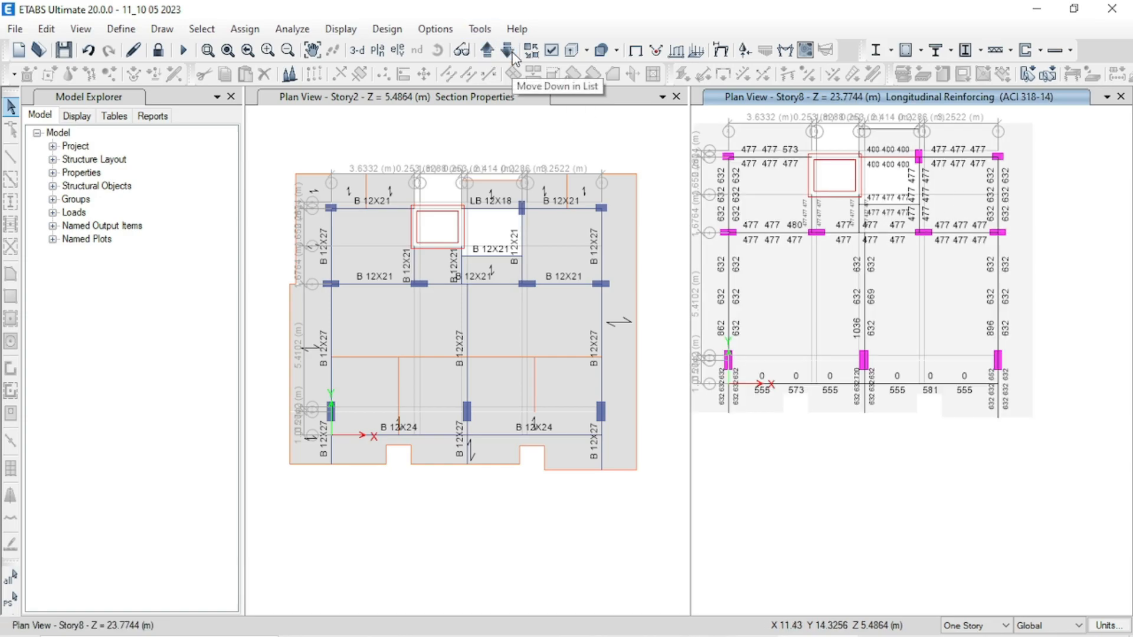
left_click(508, 52)
left_click(508, 52)
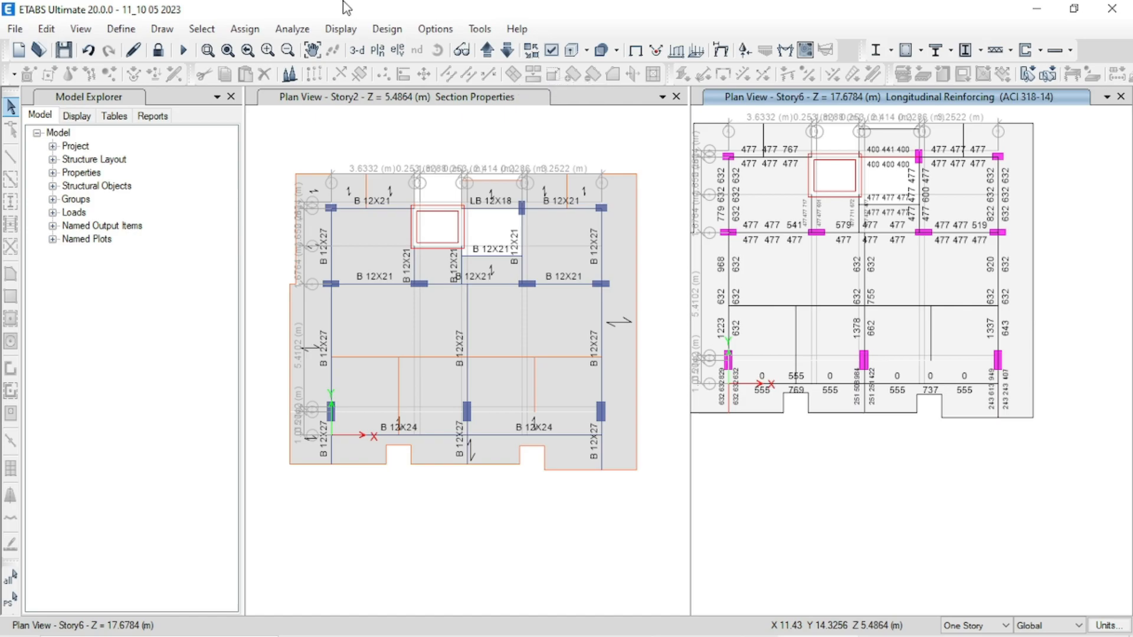
Verify whether all concrete frame members pass the design check, without selecting the failed frames.
left_click(387, 29)
mouse_move(416, 72)
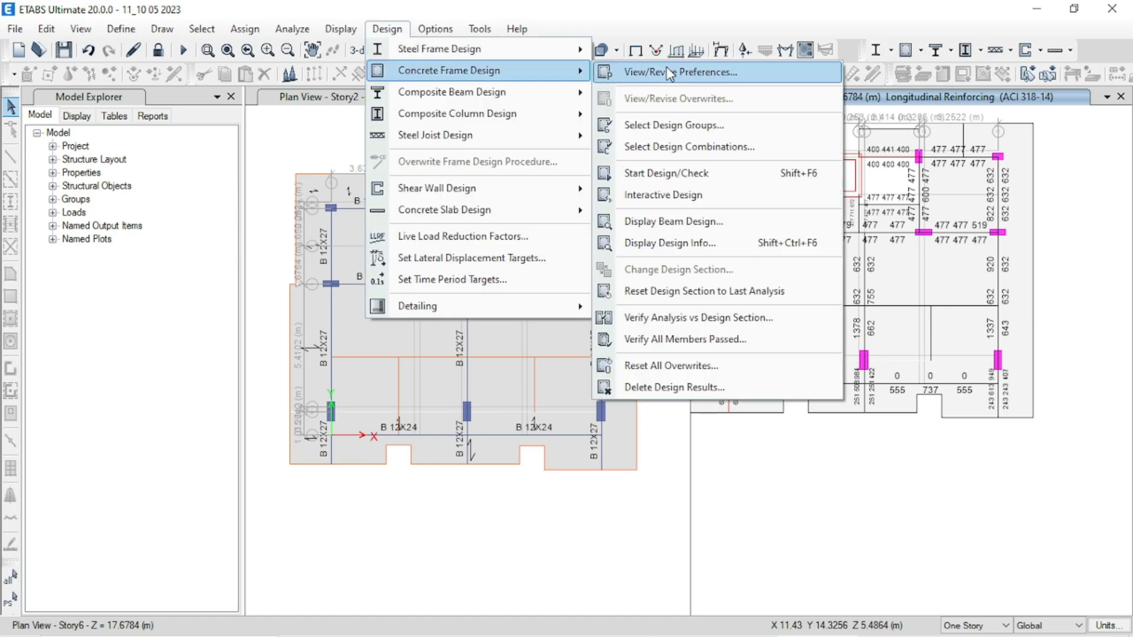
left_click(701, 339)
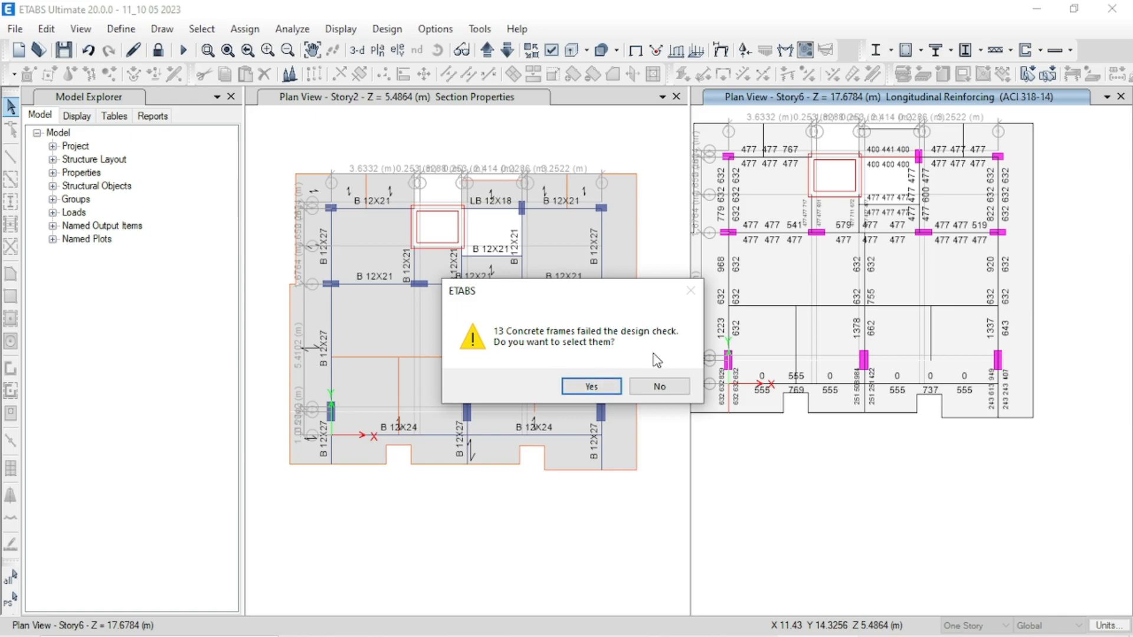
left_click(659, 384)
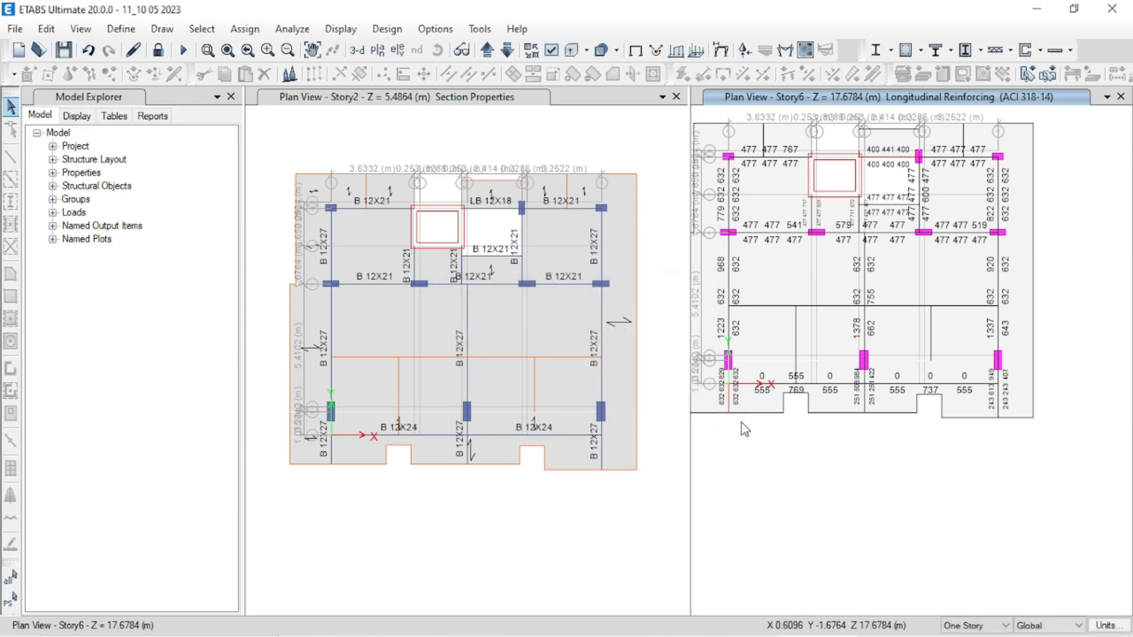
Unlock the model for editing and confirm the unlocking.
left_click(159, 50)
left_click(599, 389)
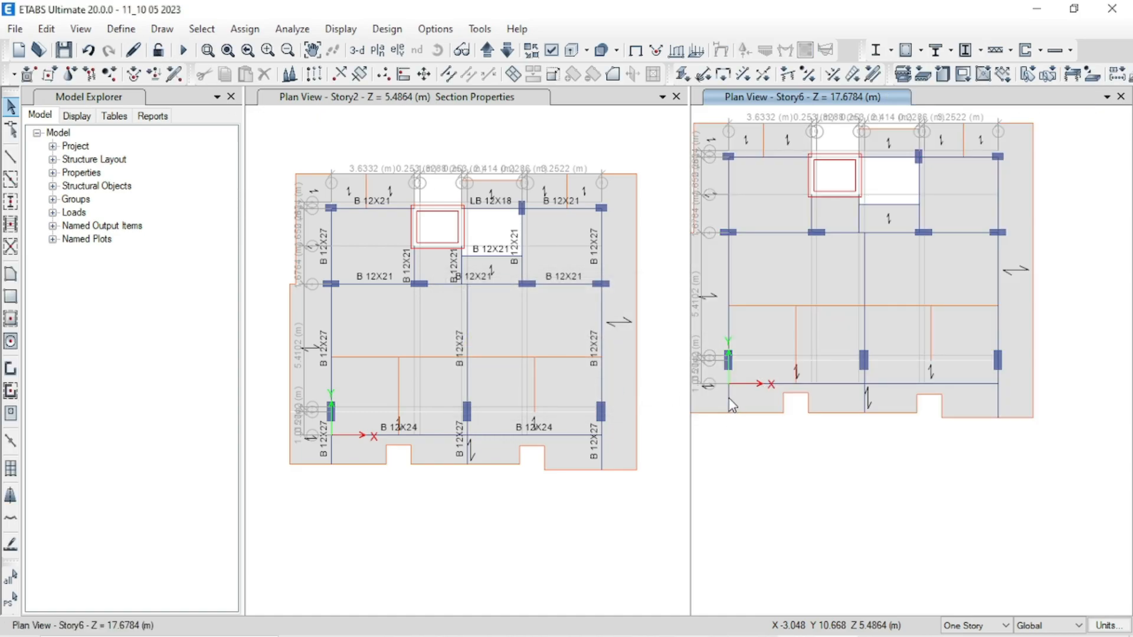
Check the assignments and loads of the Story6 cantilever beam B25 at the front-left corner without changing it.
left_click(730, 401)
right_click(731, 405)
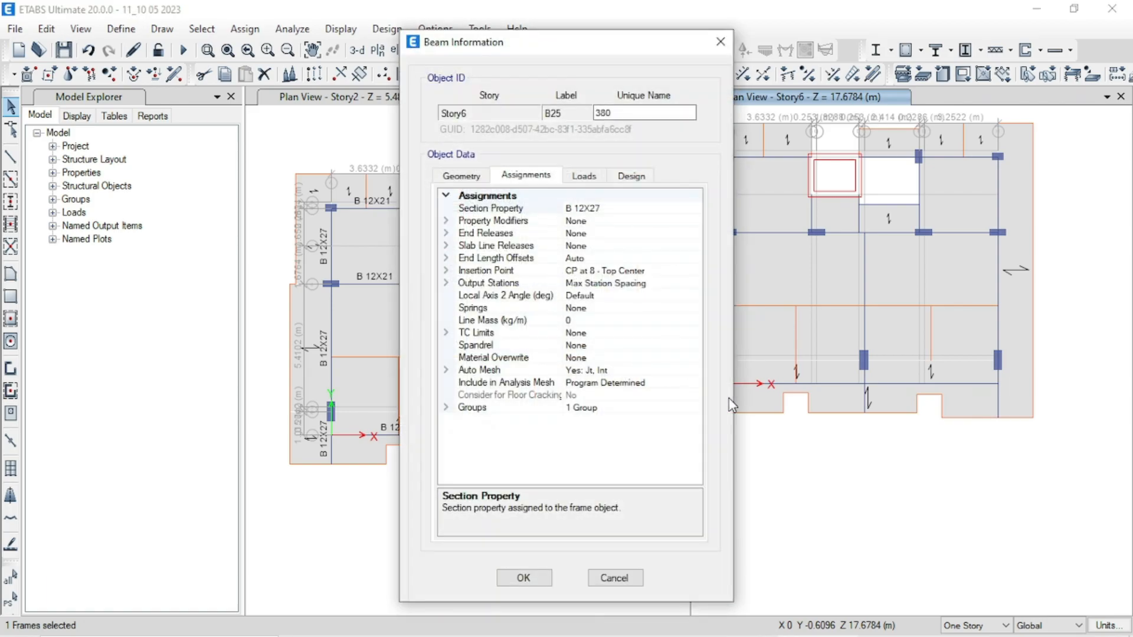
left_click(582, 177)
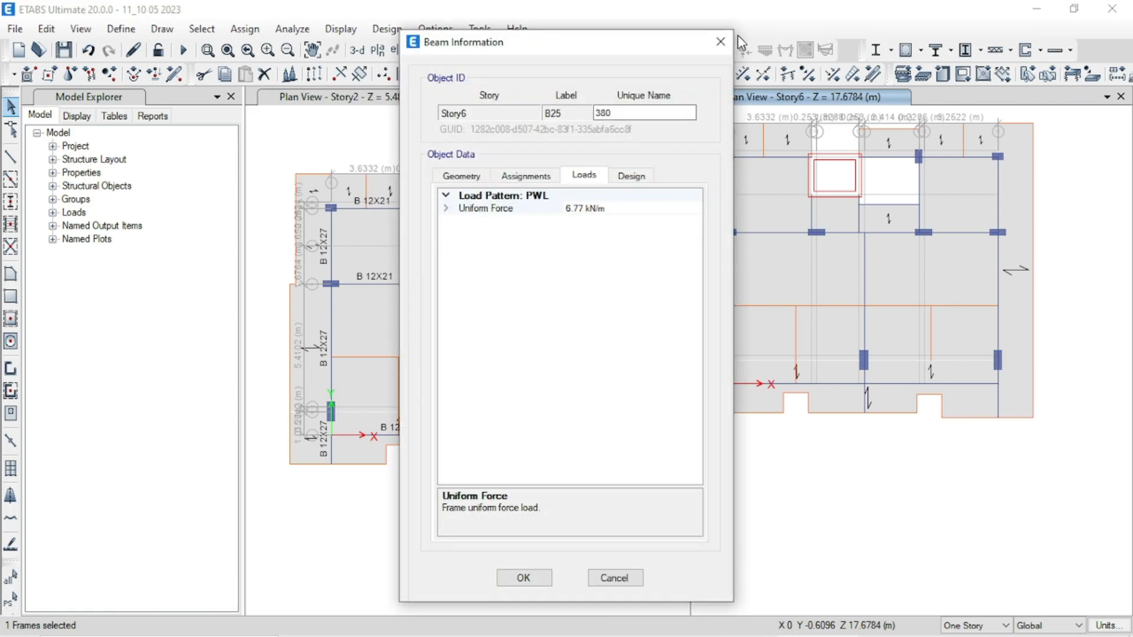
left_click(720, 43)
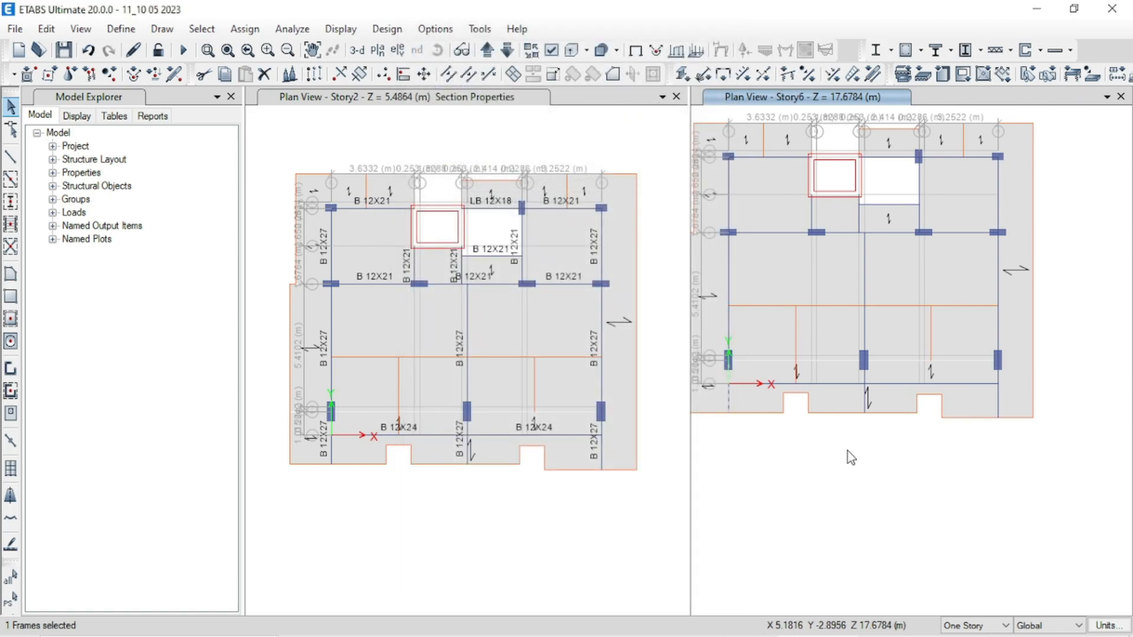
middle_click_drag(847, 450, 862, 462)
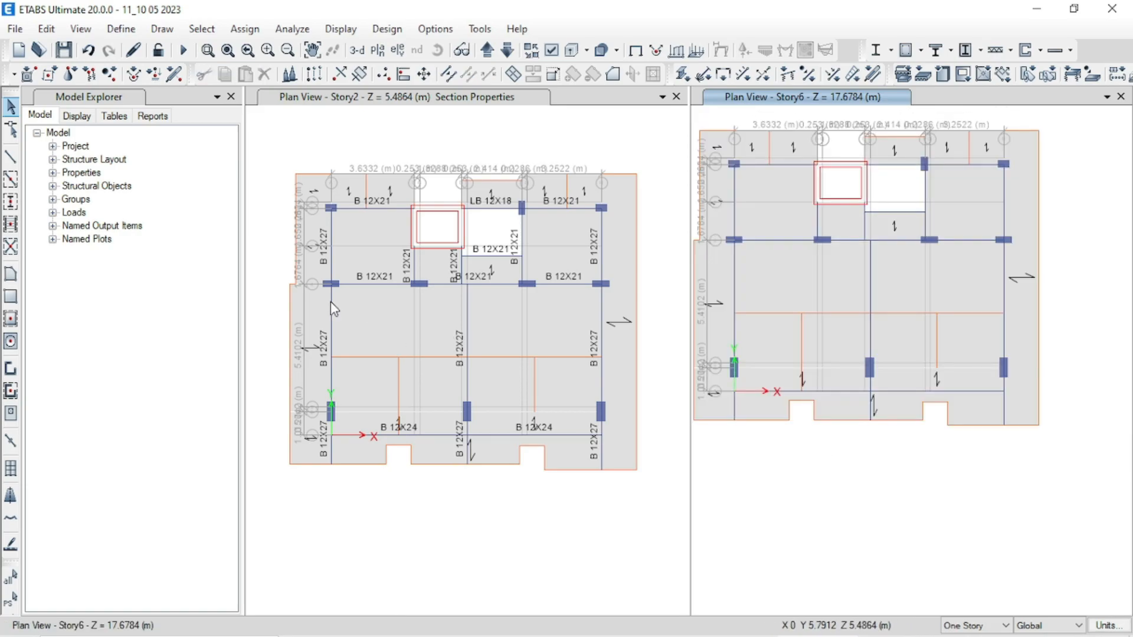
Start a copy of frame section B 12X27 and name it B 15X27.
left_click(121, 29)
mouse_move(140, 77)
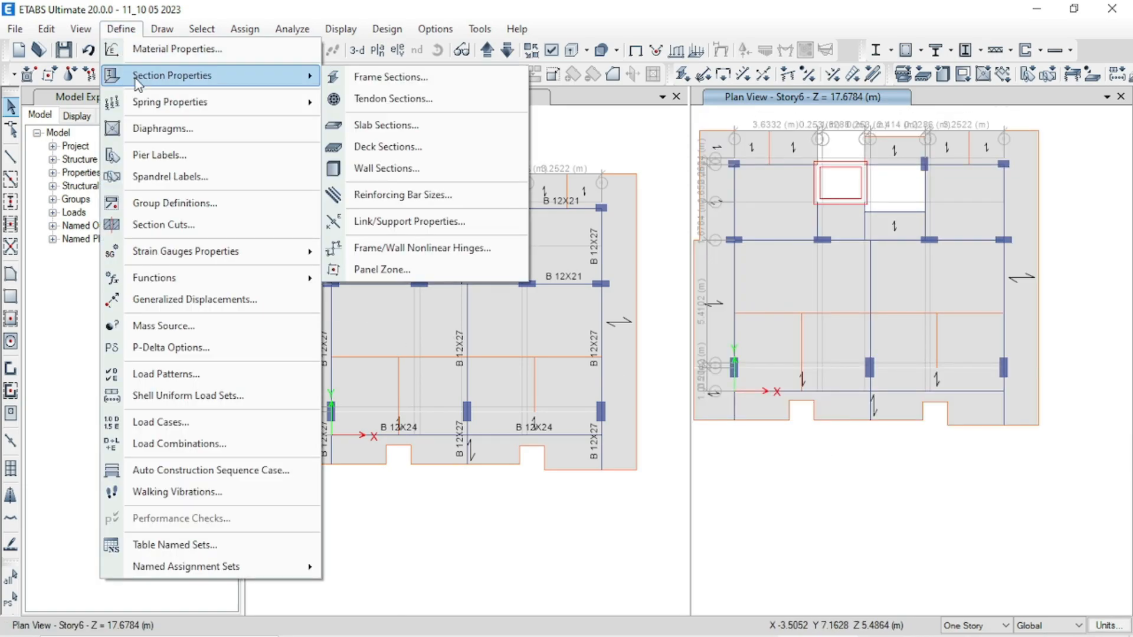
left_click(368, 78)
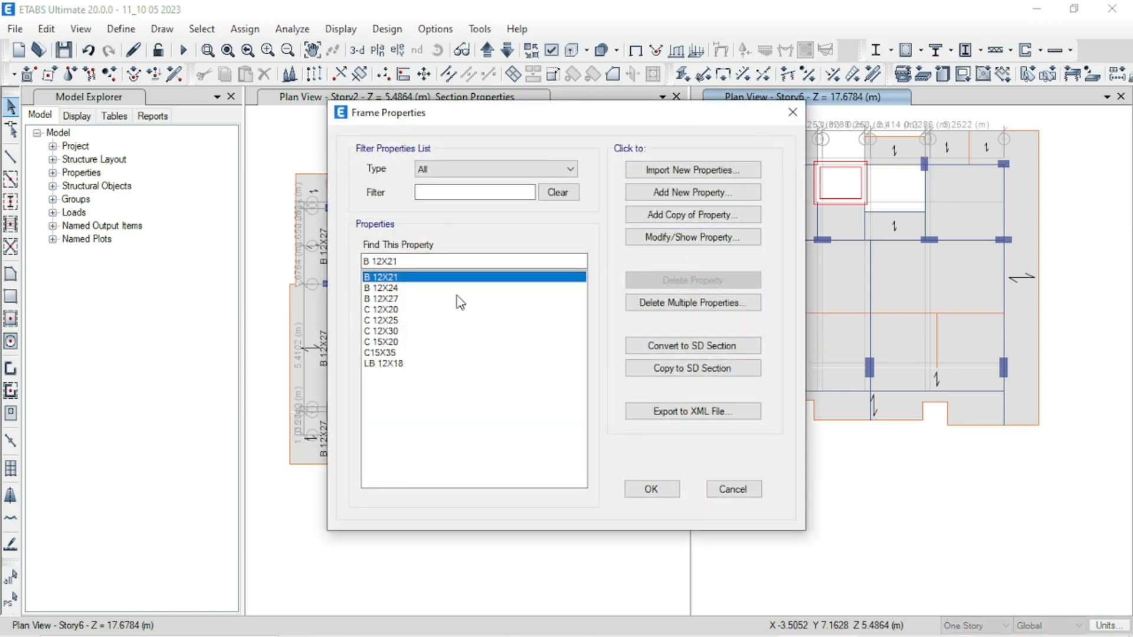
left_click(498, 299)
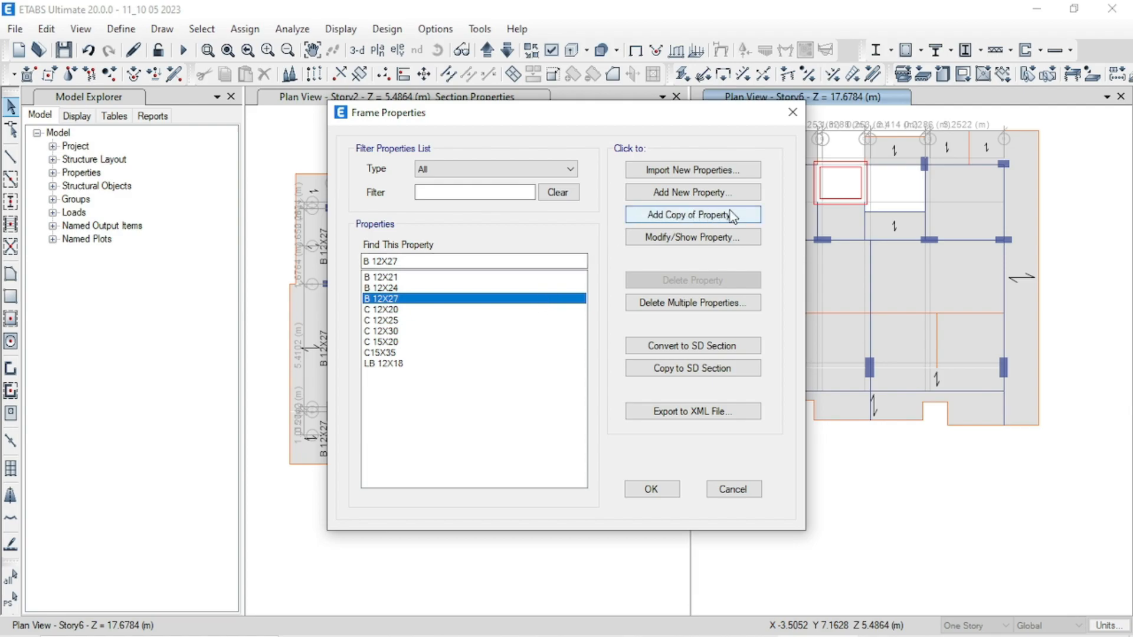
left_click(694, 206)
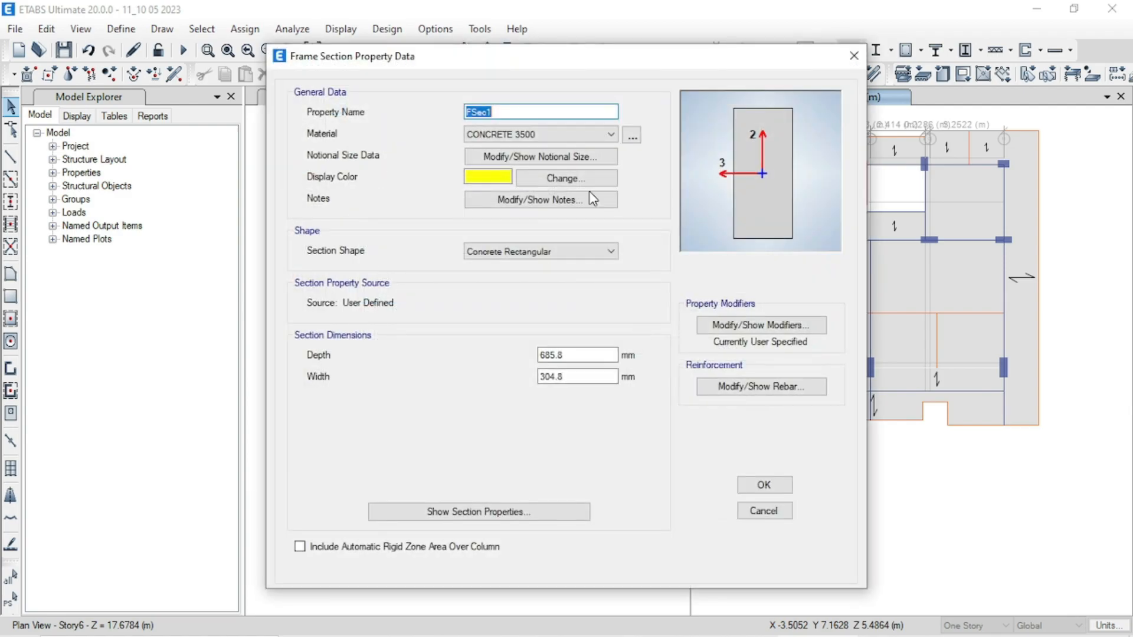
key("BackSpace")
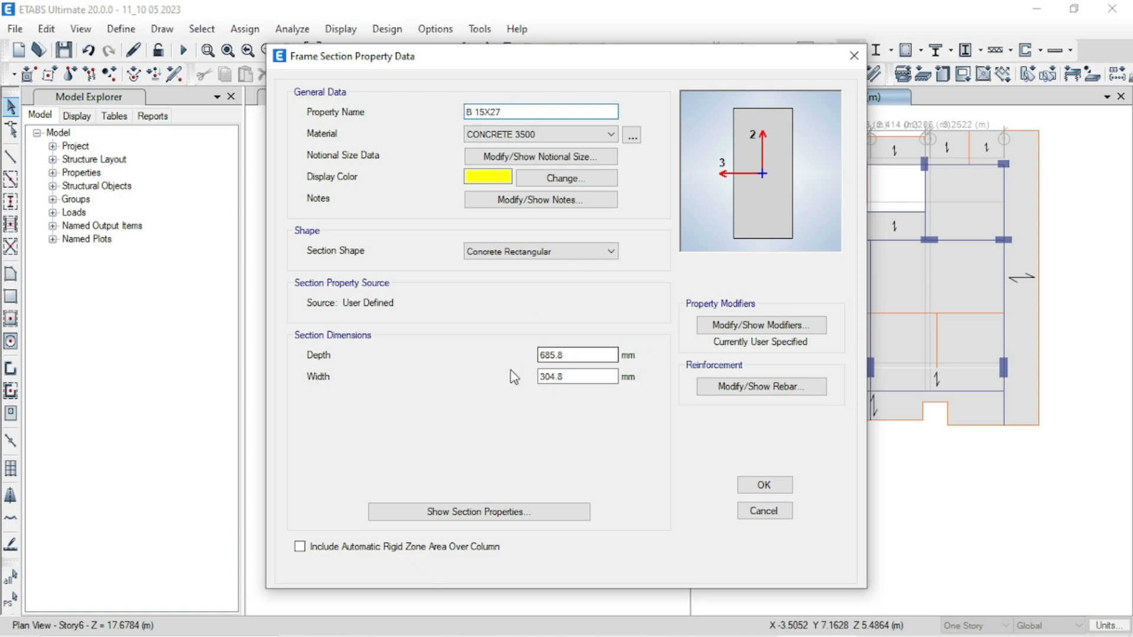
Give section B 15X27 a width of 15 inches and a depth of 27 inches, and save the frame properties.
left_click_drag(575, 378, 413, 354)
type("15")
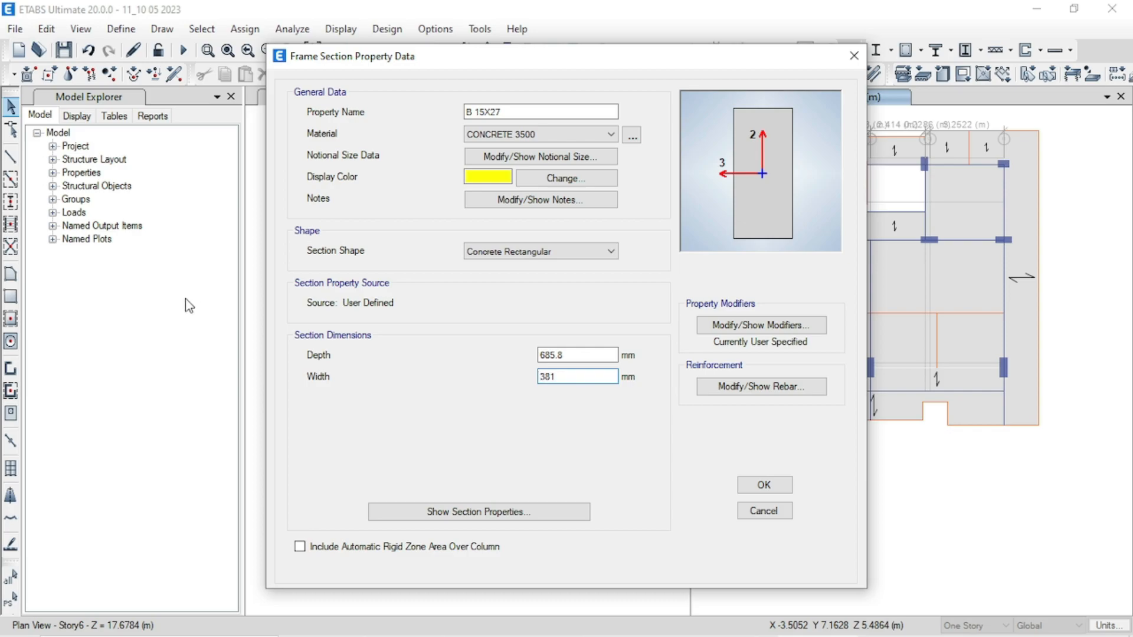
left_click_drag(597, 355, 328, 336)
type("27\"")
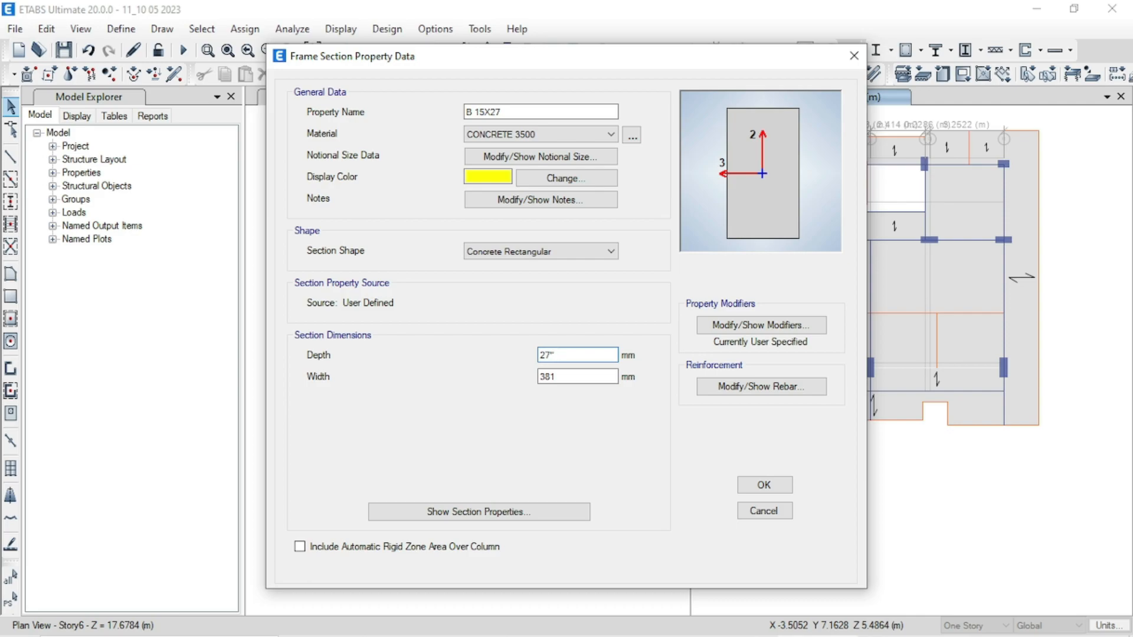
left_click(763, 485)
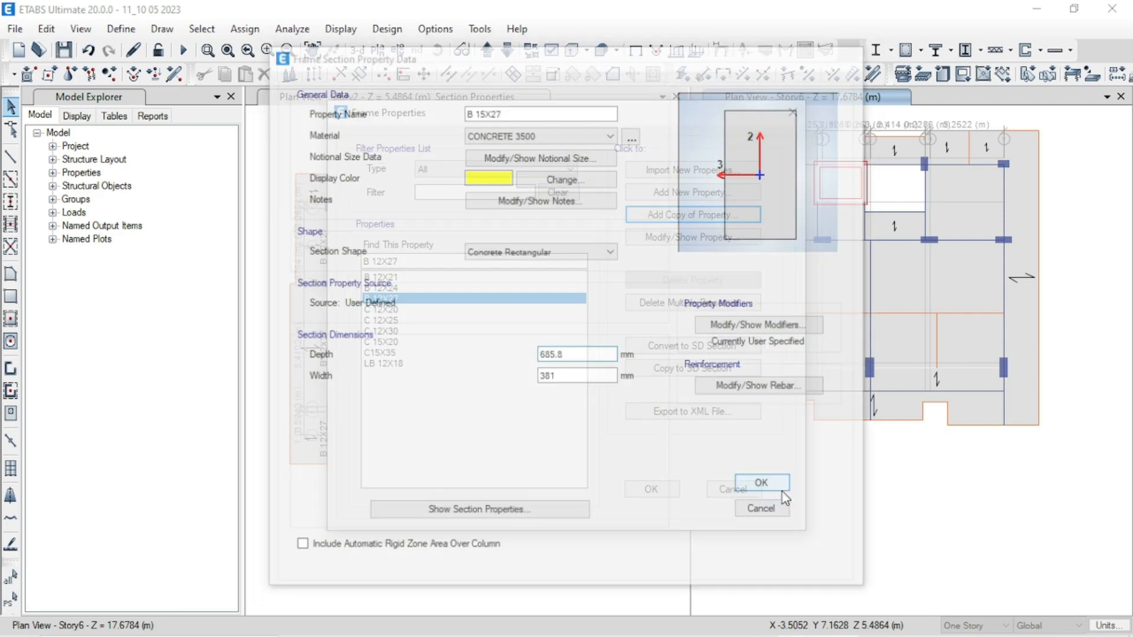
left_click(655, 487)
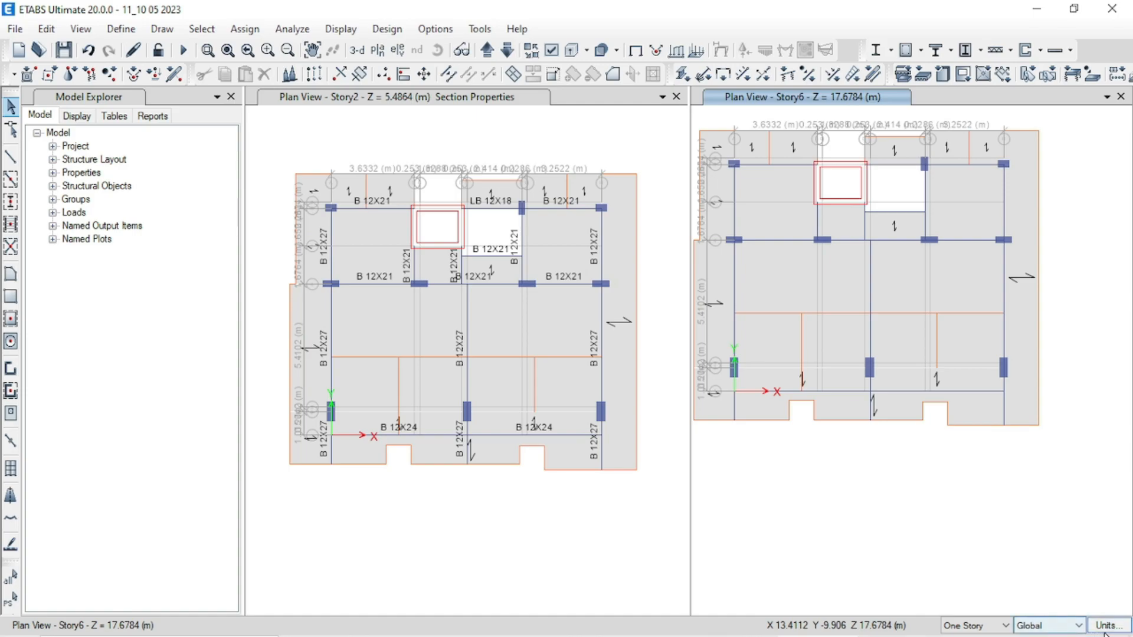
Switch the model's units to feet and inches and check the dimensions of section B 15X27.
left_click(1106, 627)
left_click(1043, 557)
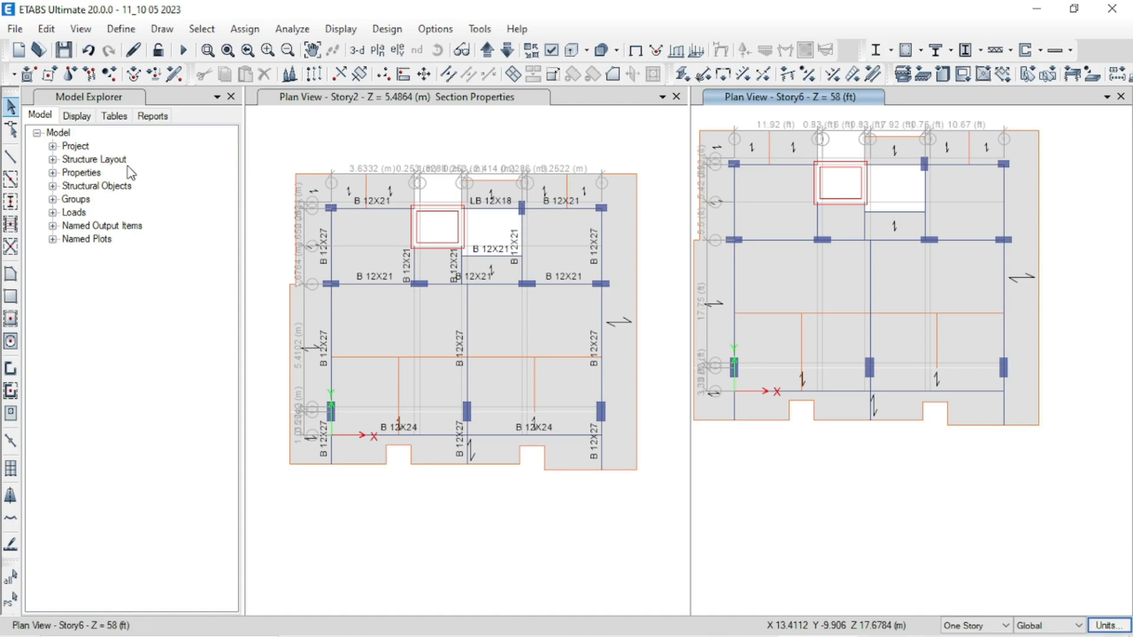
left_click(121, 29)
mouse_move(228, 82)
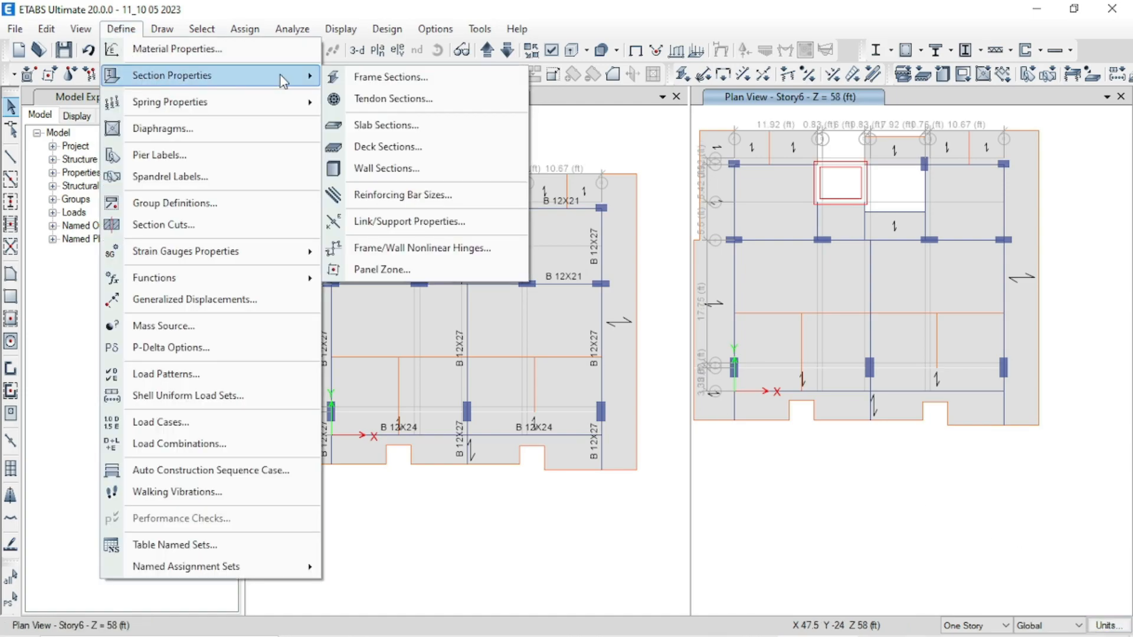
left_click(377, 74)
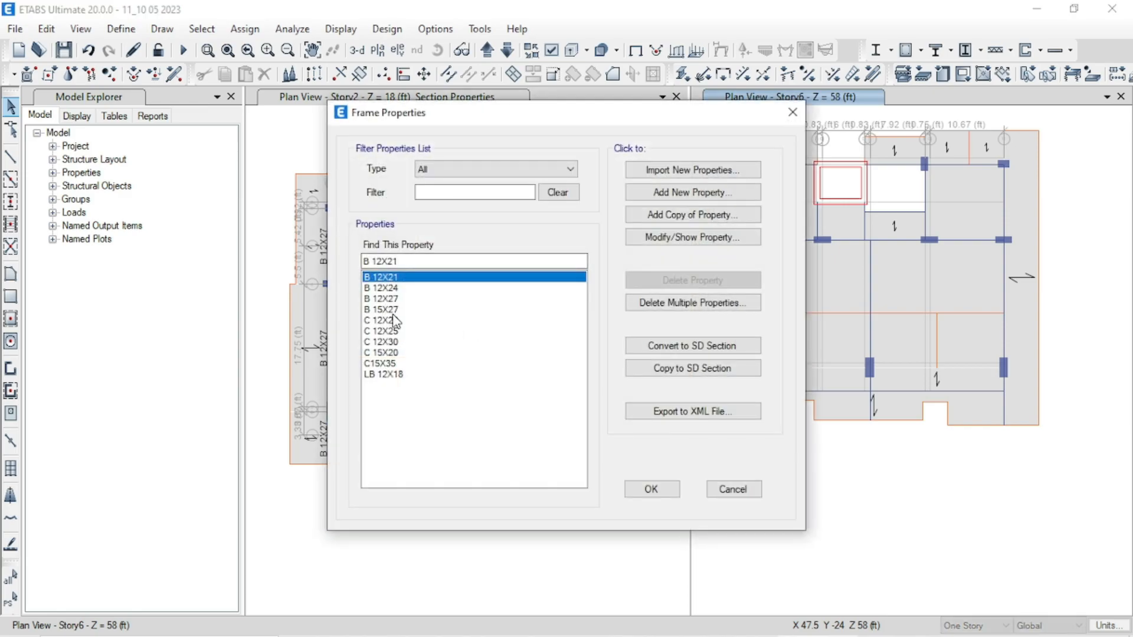
left_click(390, 310)
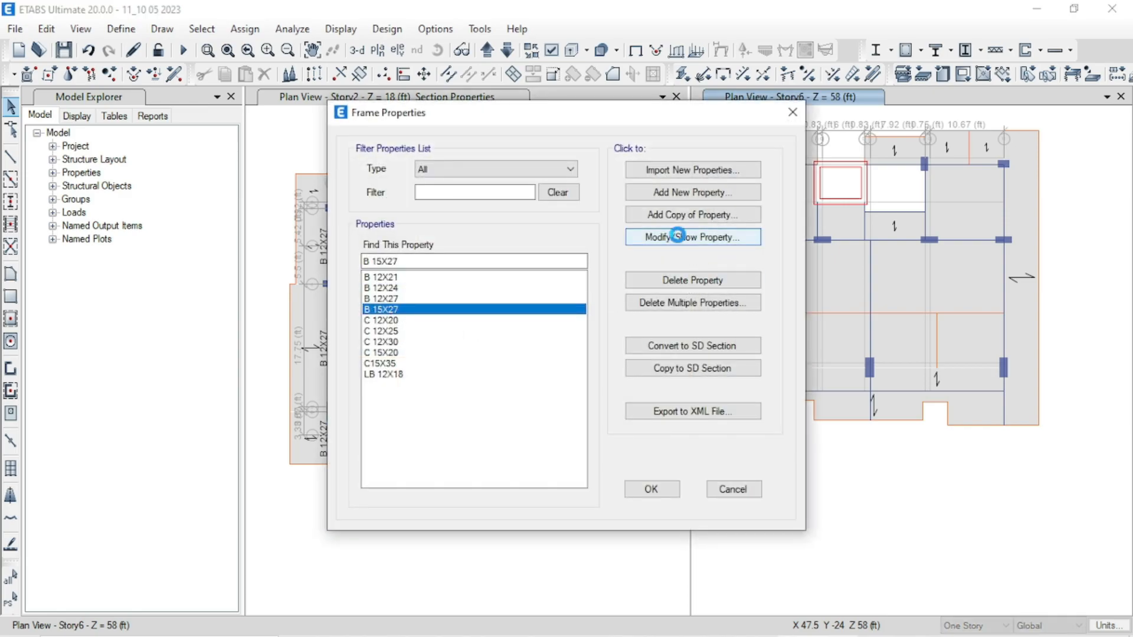
left_click(657, 240)
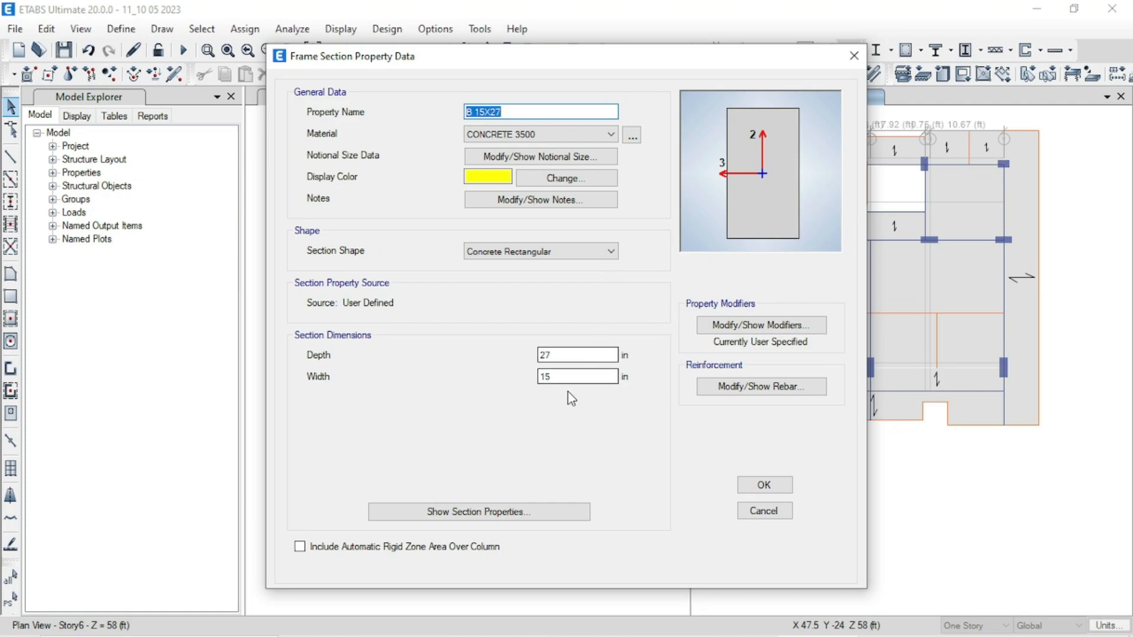
left_click(763, 485)
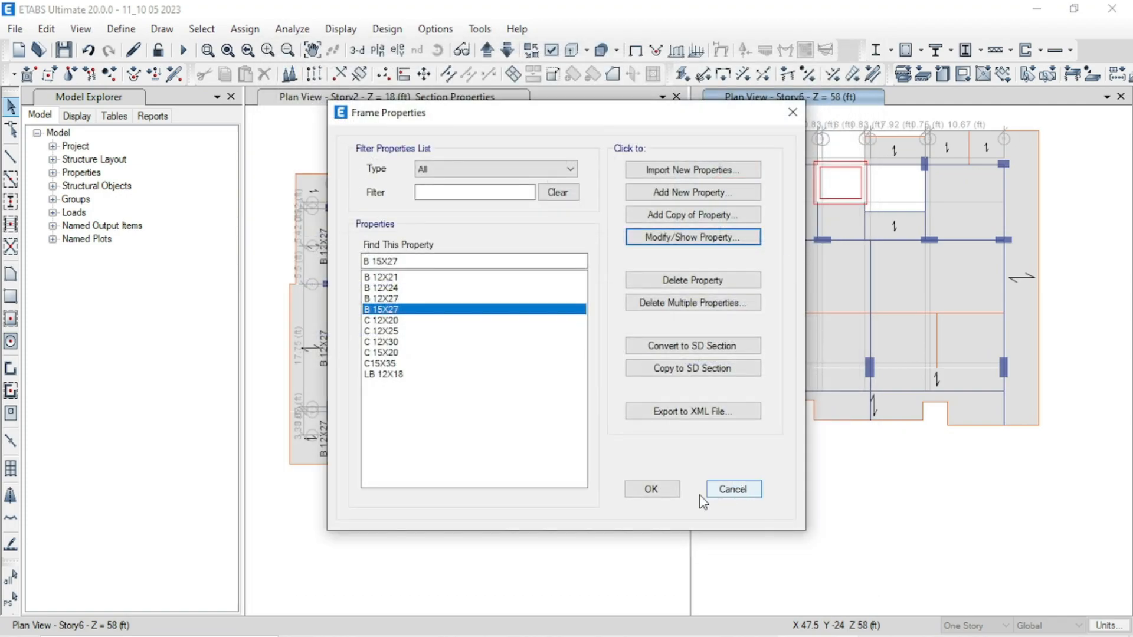
left_click(649, 487)
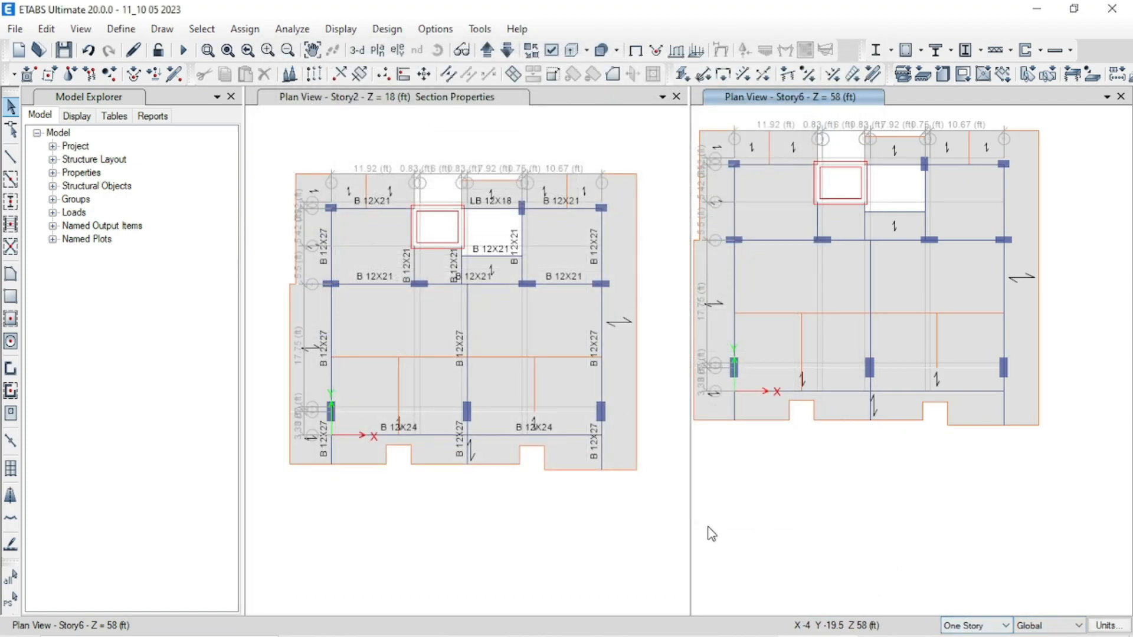
Show the 3-D view in place of the Story2 plan and set the Story6 plan to act on All Stories.
left_click(676, 497)
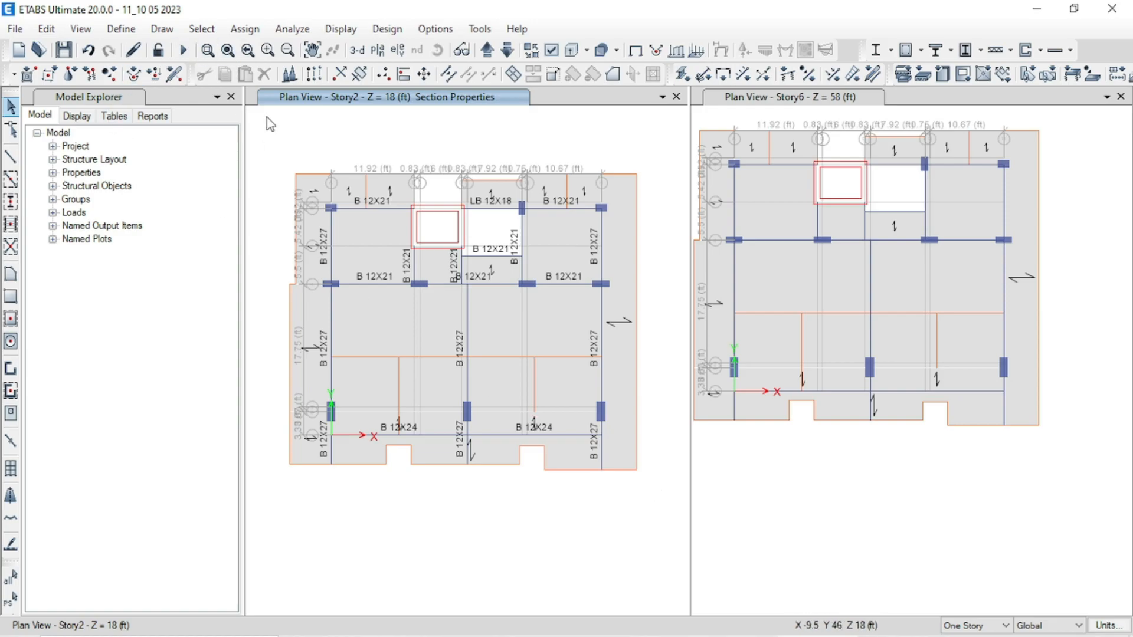
left_click(357, 50)
left_click(872, 513)
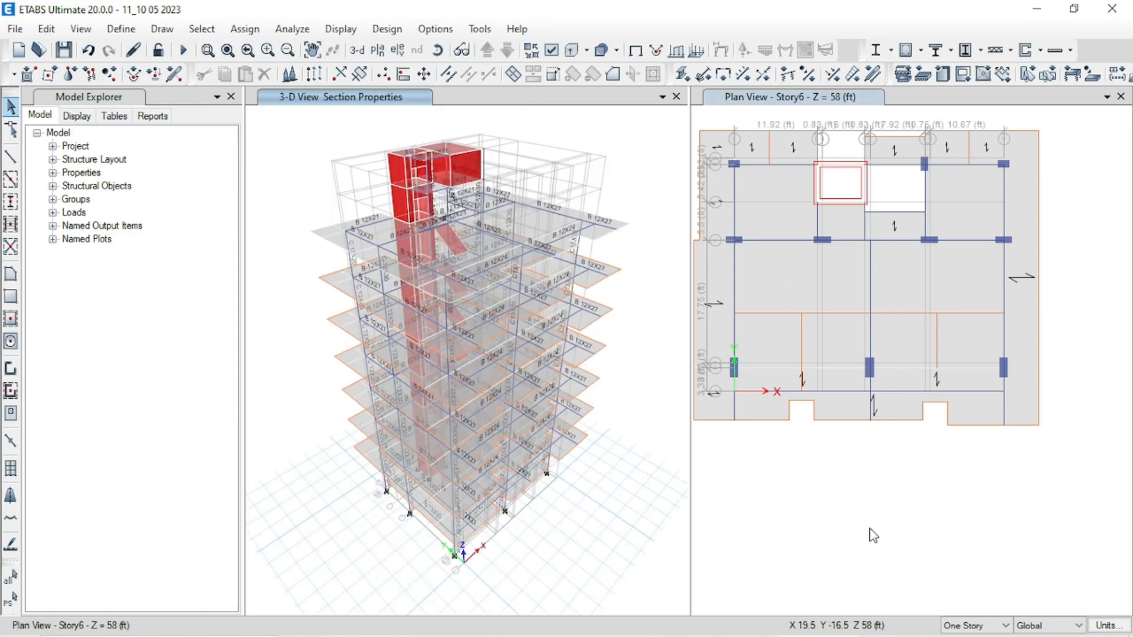
left_click(1005, 625)
left_click(965, 600)
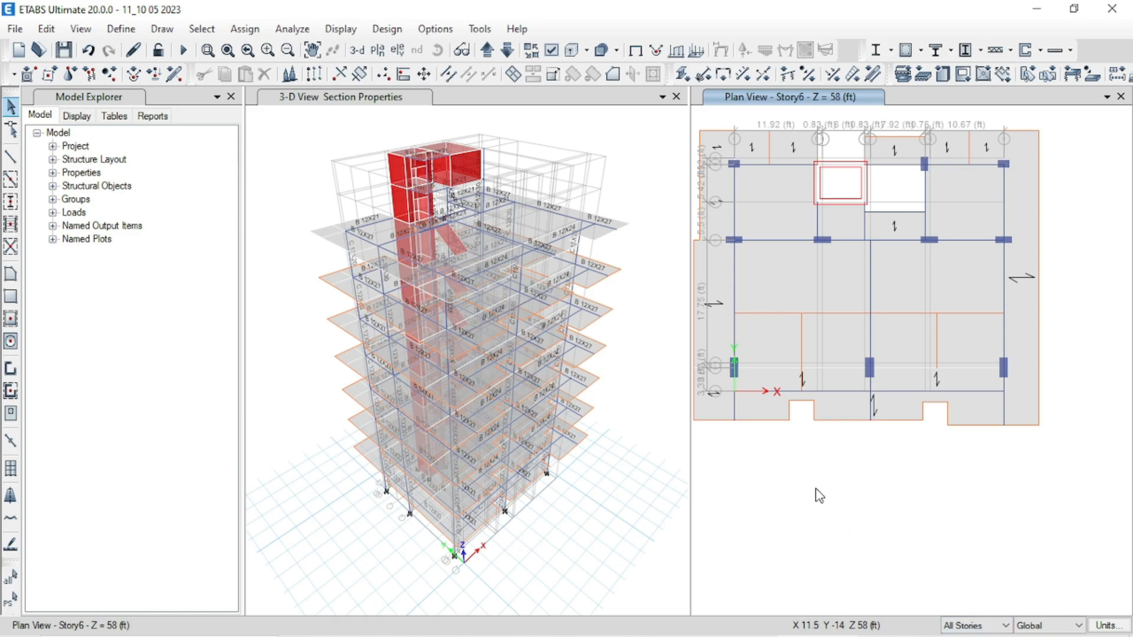
Assign section B 15X27 to the three beam lines along the plan's left edge on all stories.
left_click(761, 436)
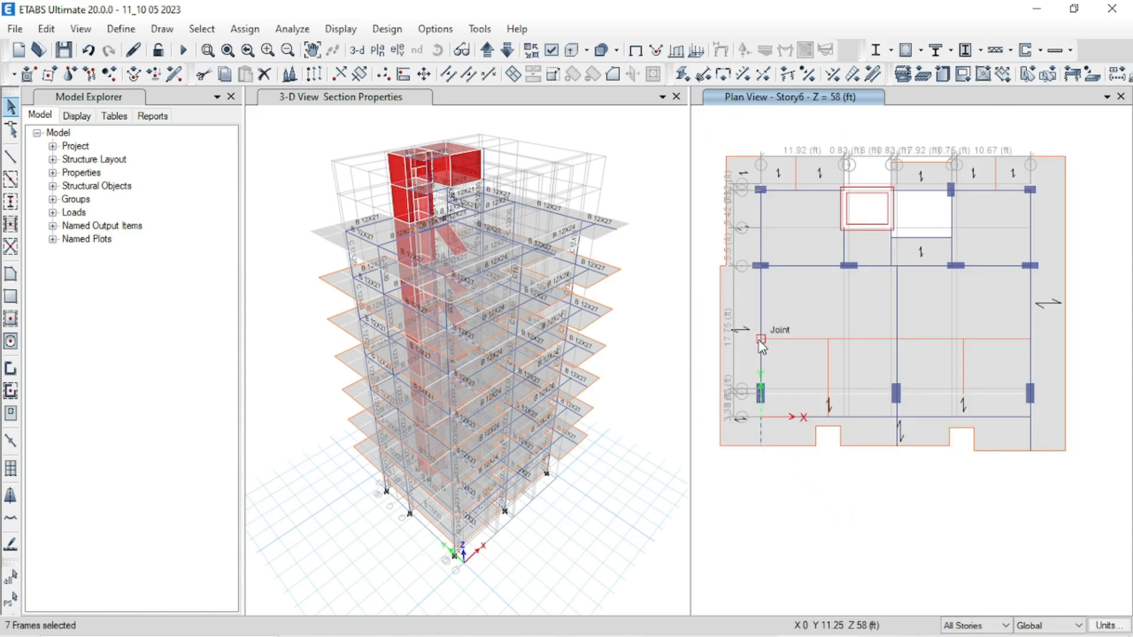
left_click(761, 333)
left_click(760, 213)
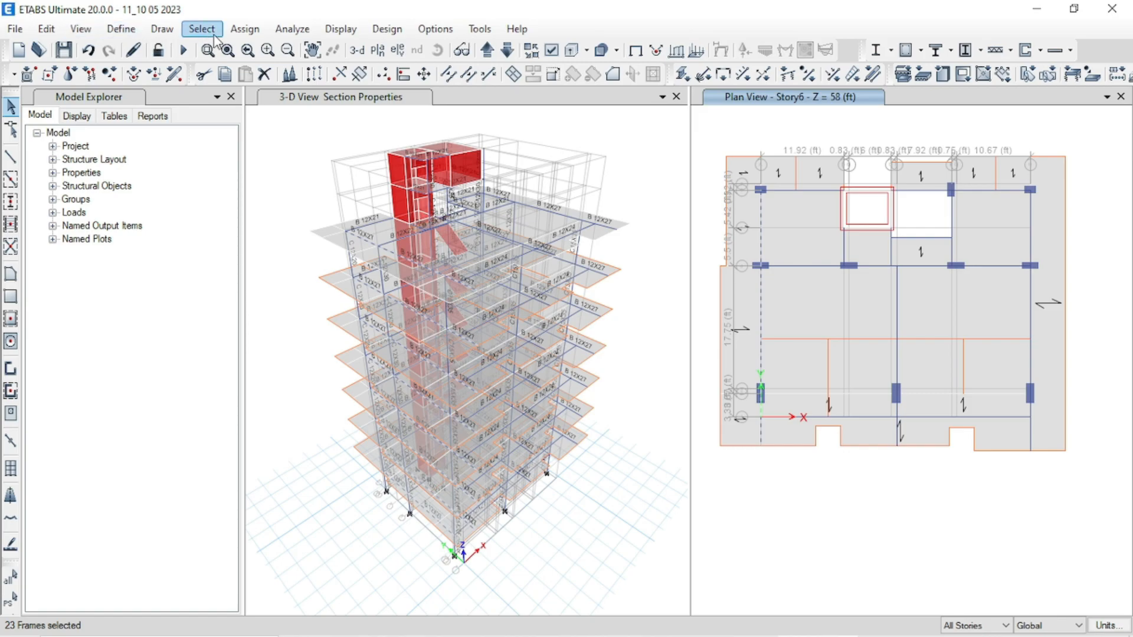
left_click(244, 29)
mouse_move(292, 72)
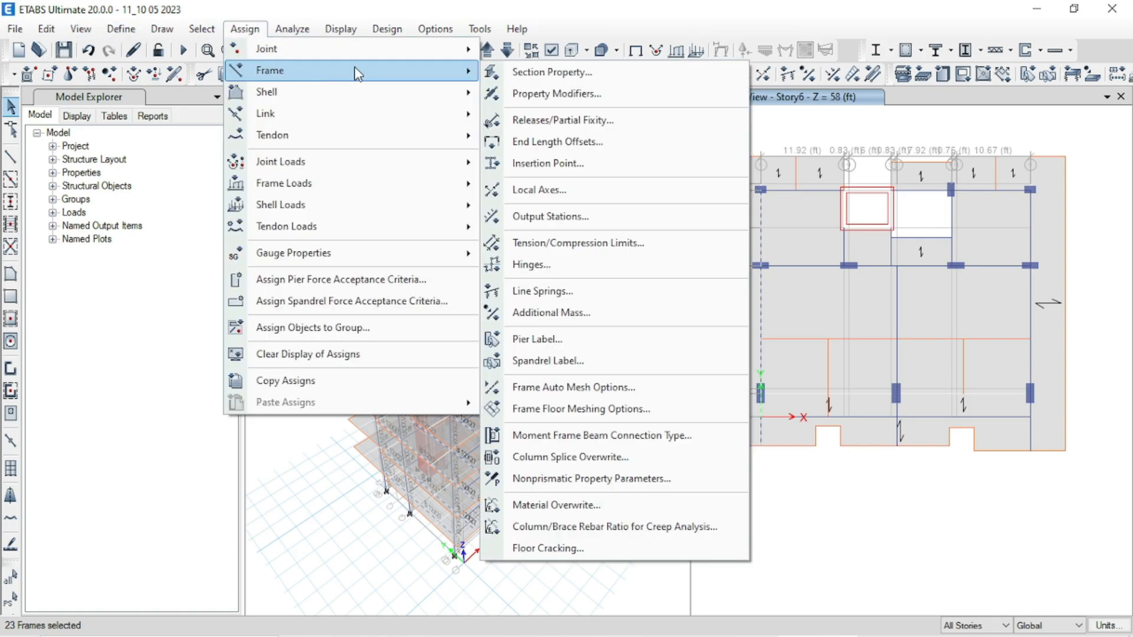
left_click(547, 73)
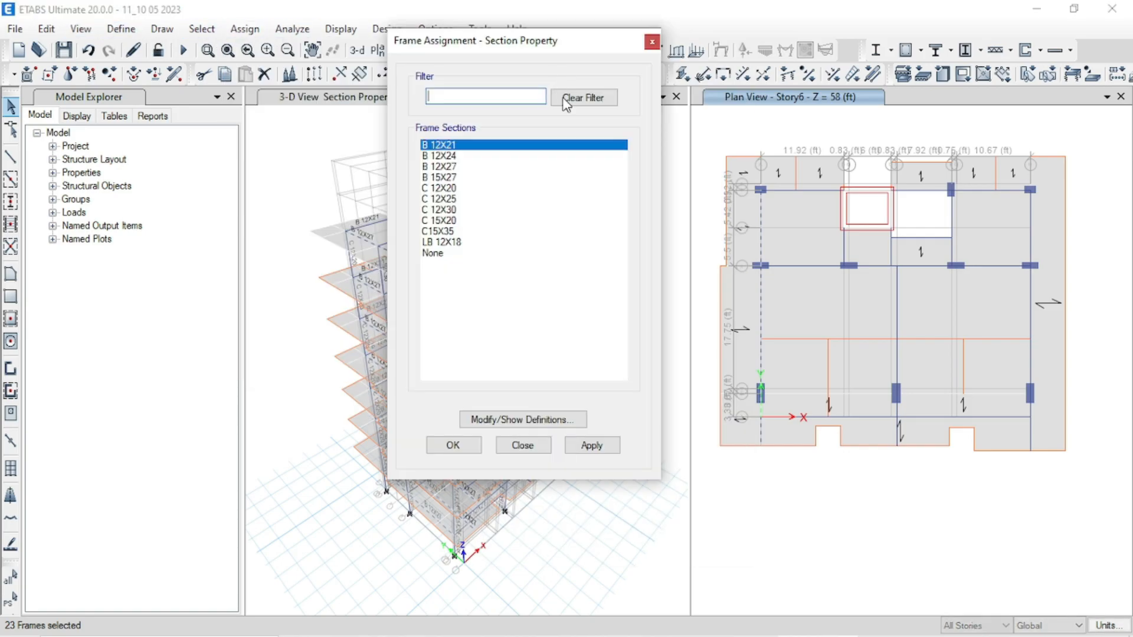
left_click(449, 178)
left_click(590, 447)
left_click(453, 446)
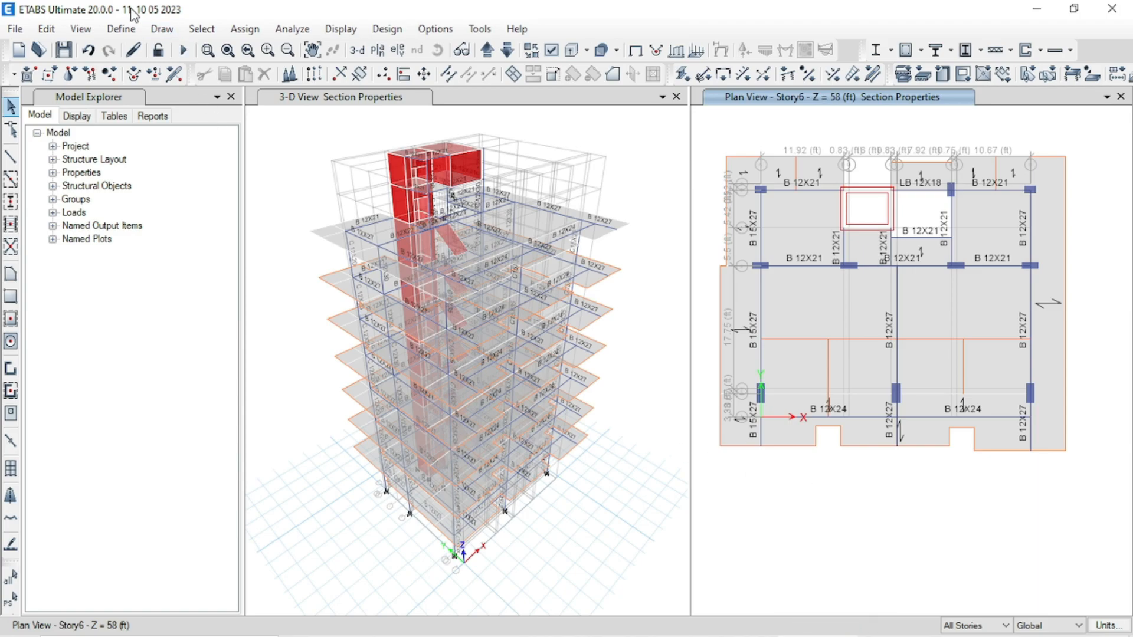
Rename frame section LB 12X18 to LB 12X21, set its depth to match the new name, and run the analysis.
left_click(121, 28)
mouse_move(144, 80)
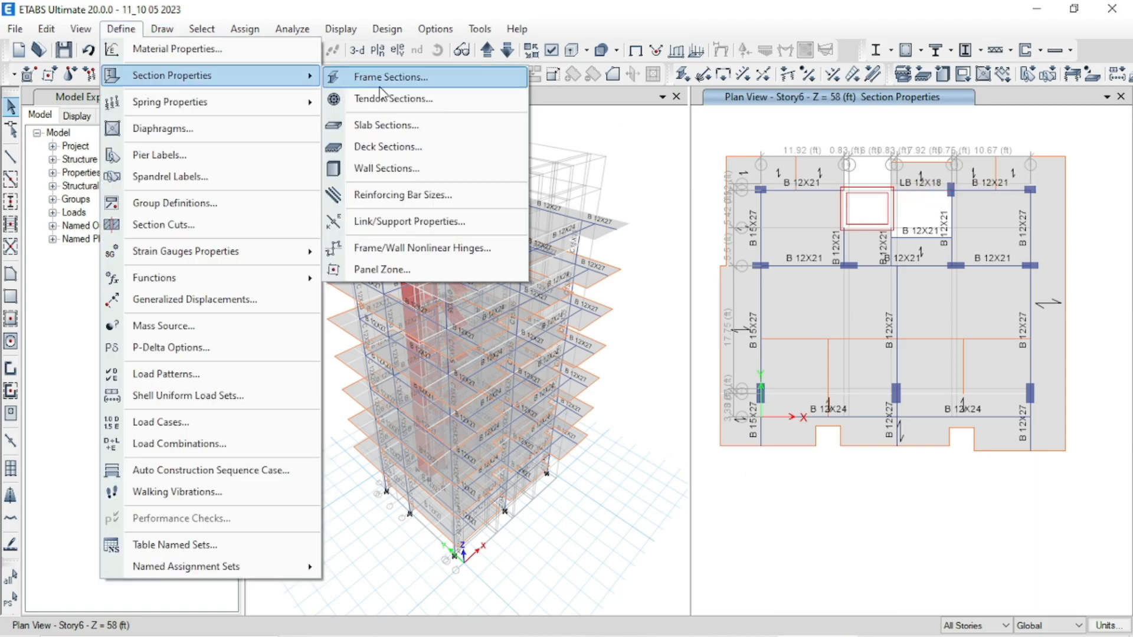
left_click(392, 75)
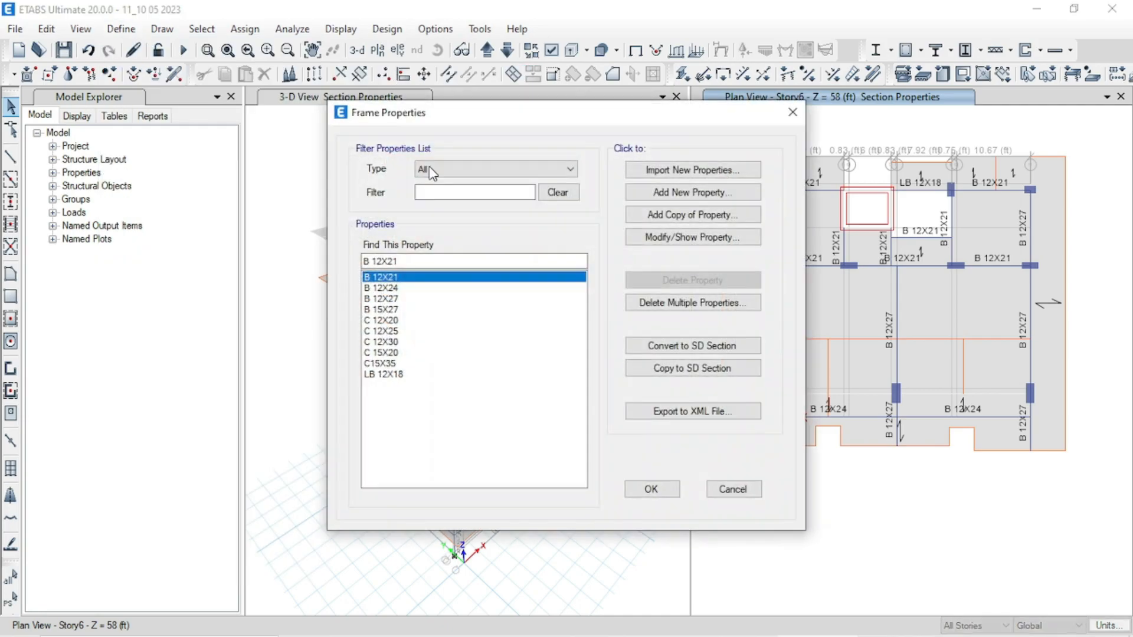
left_click(389, 376)
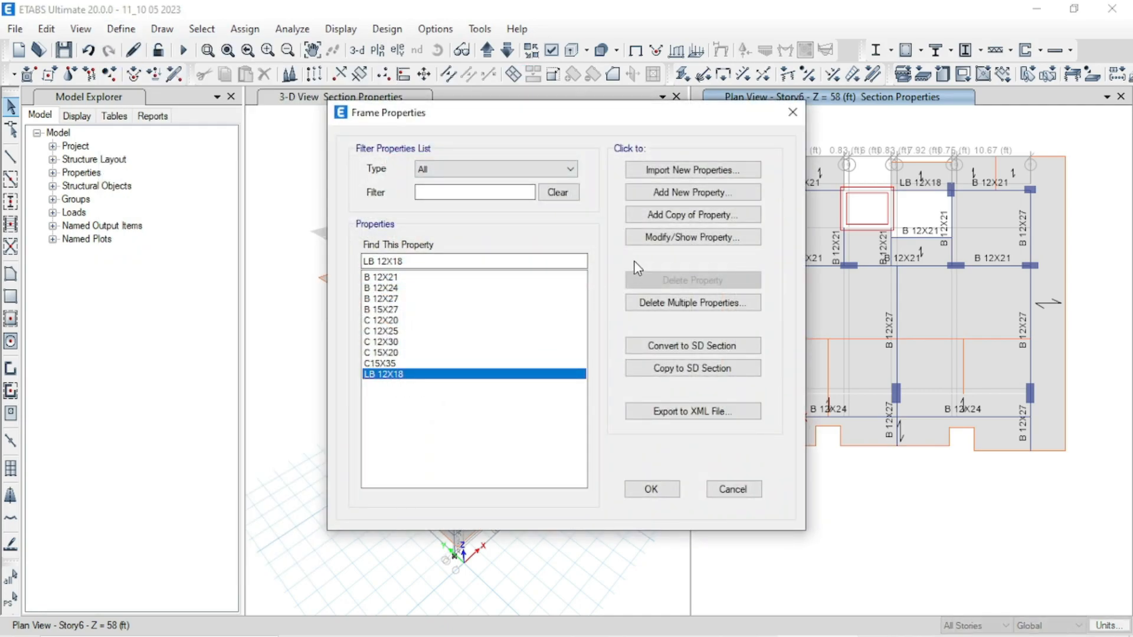
left_click(655, 237)
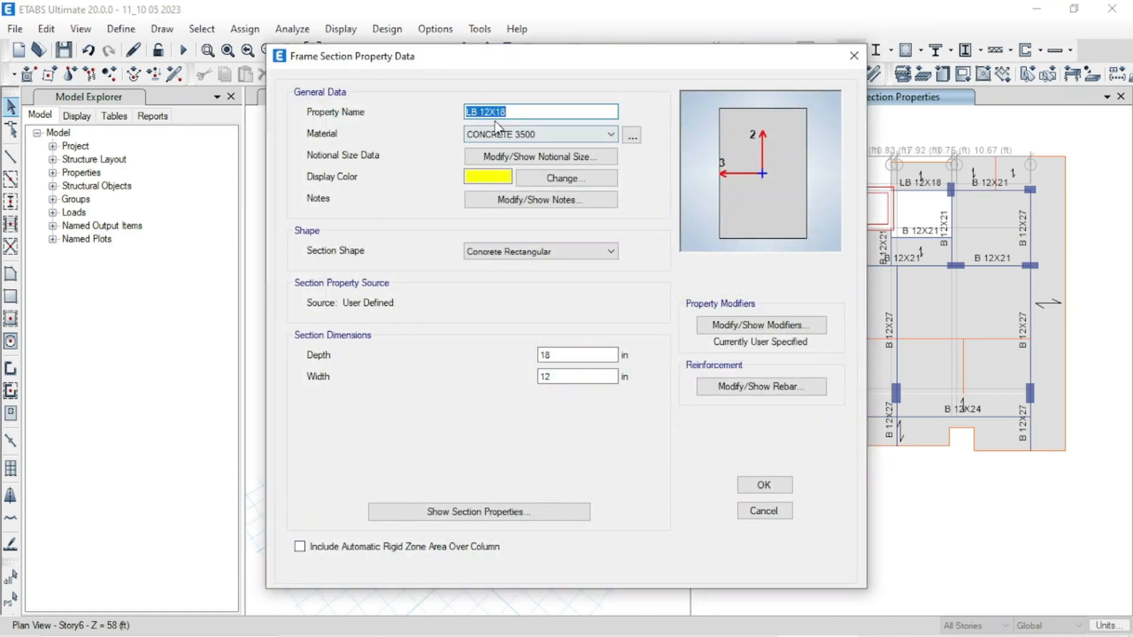
left_click(490, 112)
double_click(584, 354)
type("2")
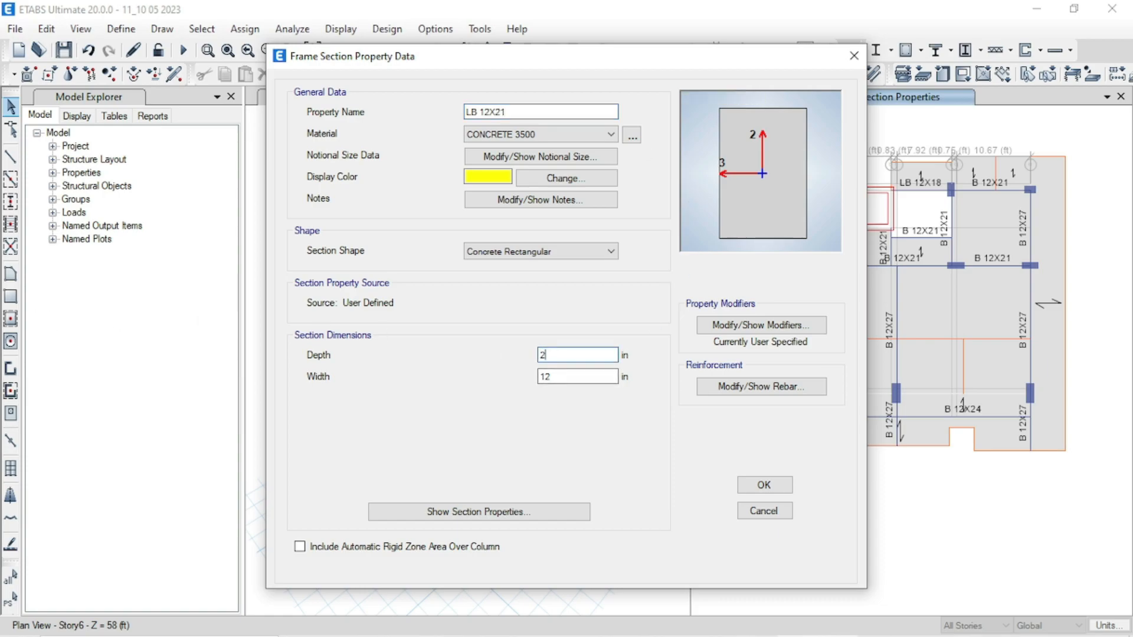
left_click(767, 484)
left_click(636, 487)
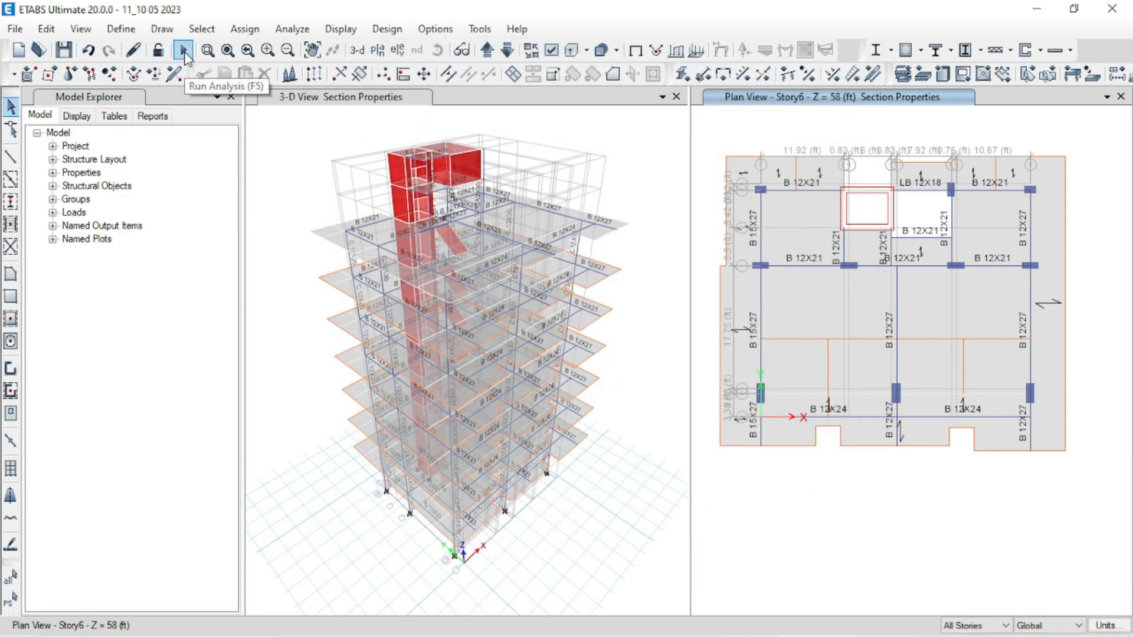
left_click(184, 52)
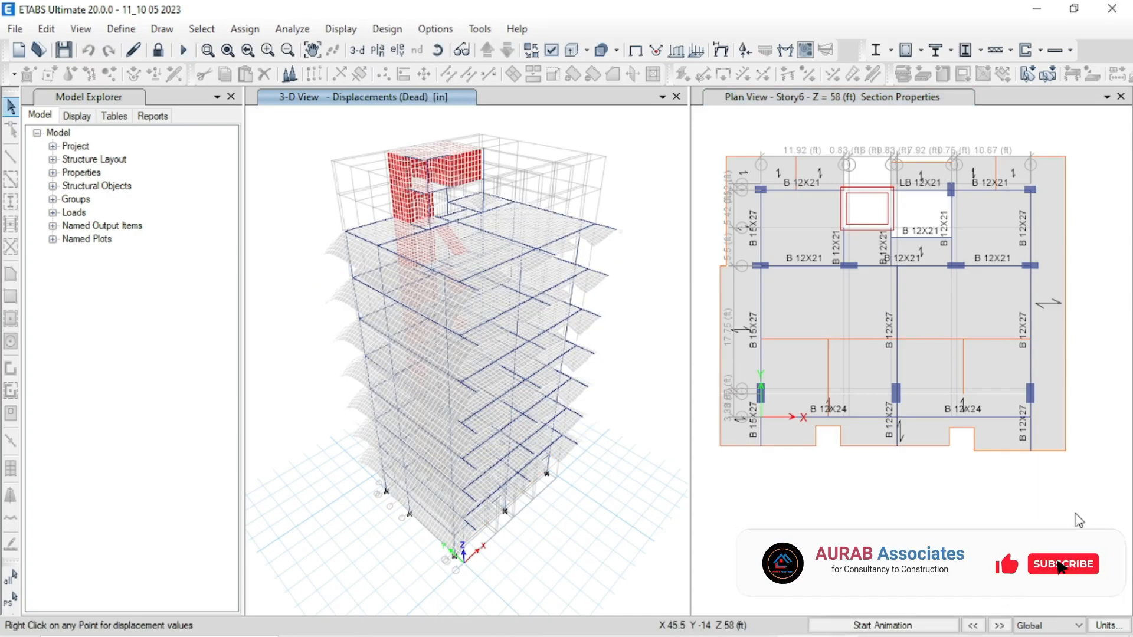
Run the concrete frame design check and verify whether all members passed, without selecting the failed frames.
left_click(387, 29)
mouse_move(417, 71)
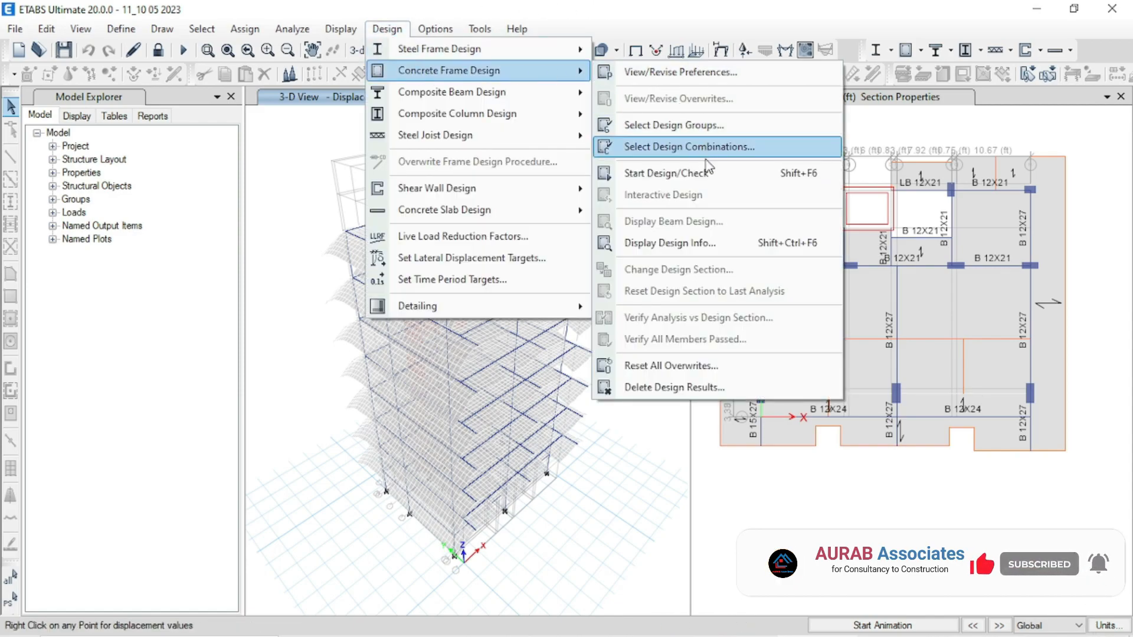
left_click(717, 175)
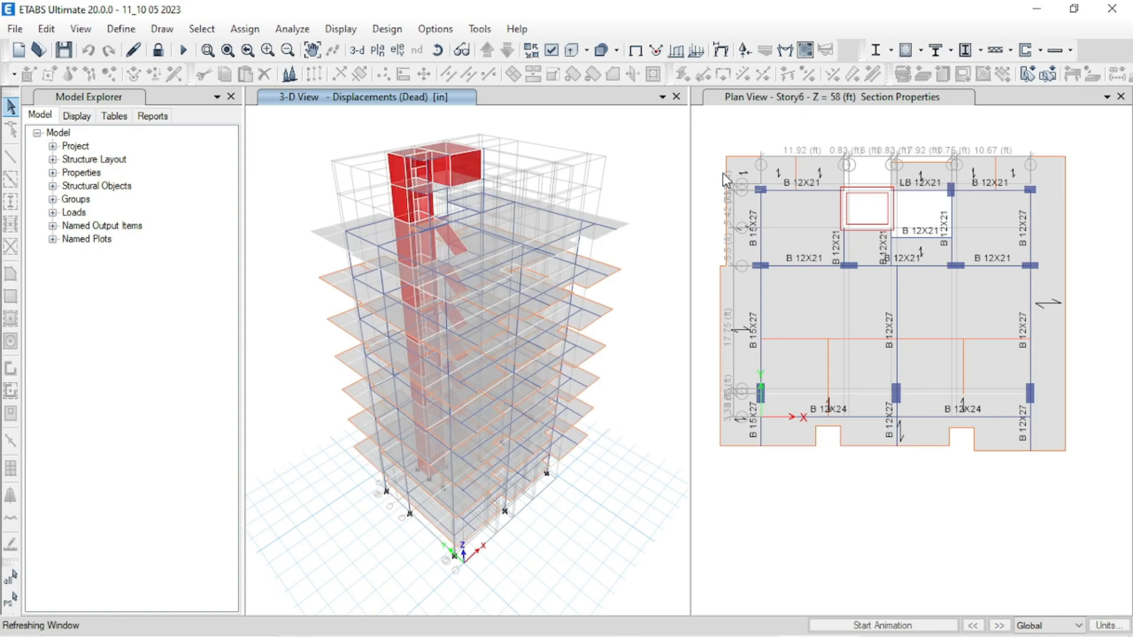
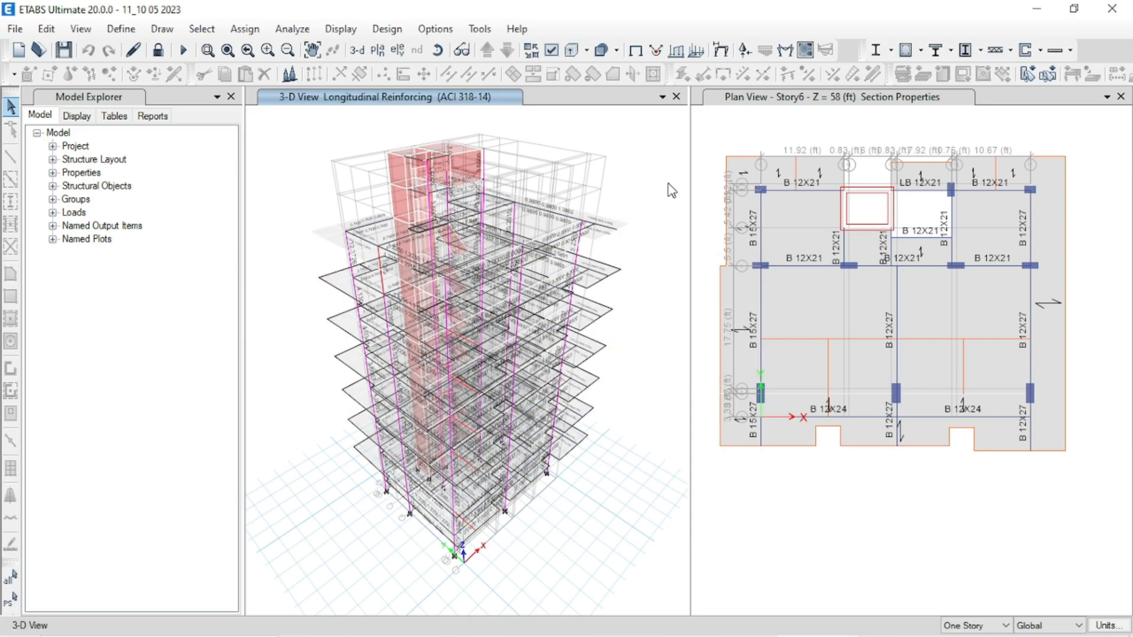
left_click(386, 29)
mouse_move(413, 71)
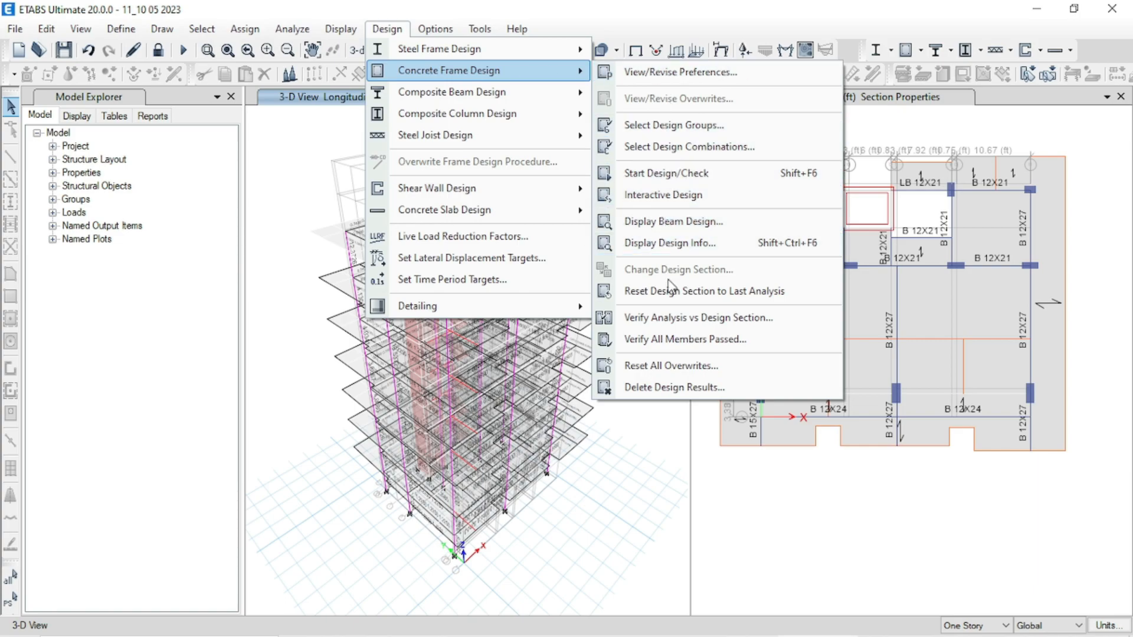
left_click(671, 339)
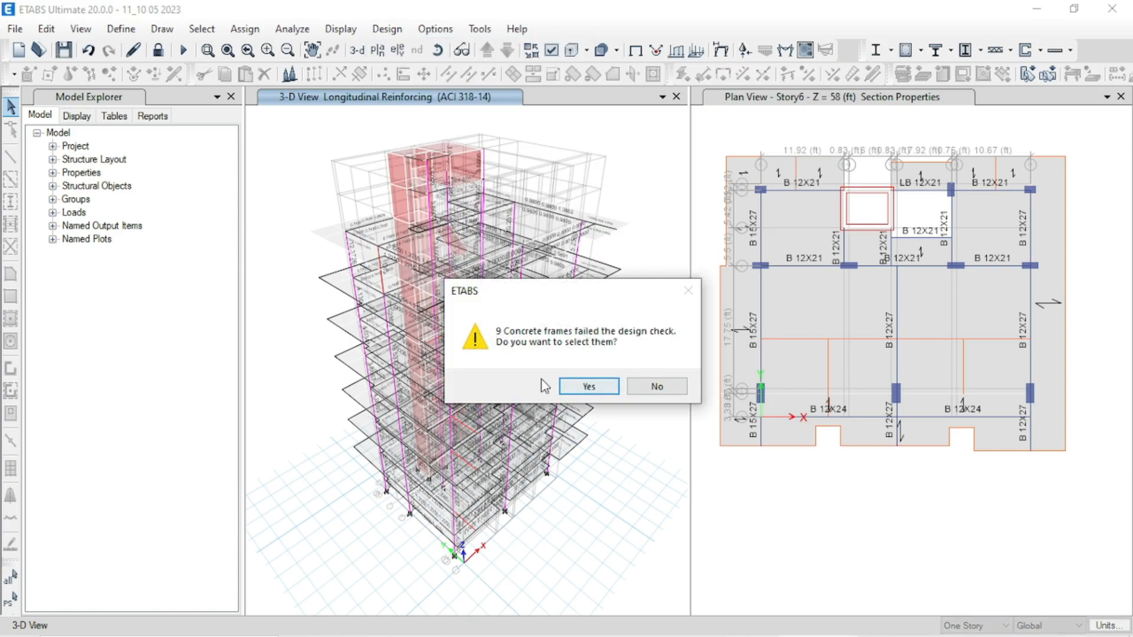
left_click(670, 391)
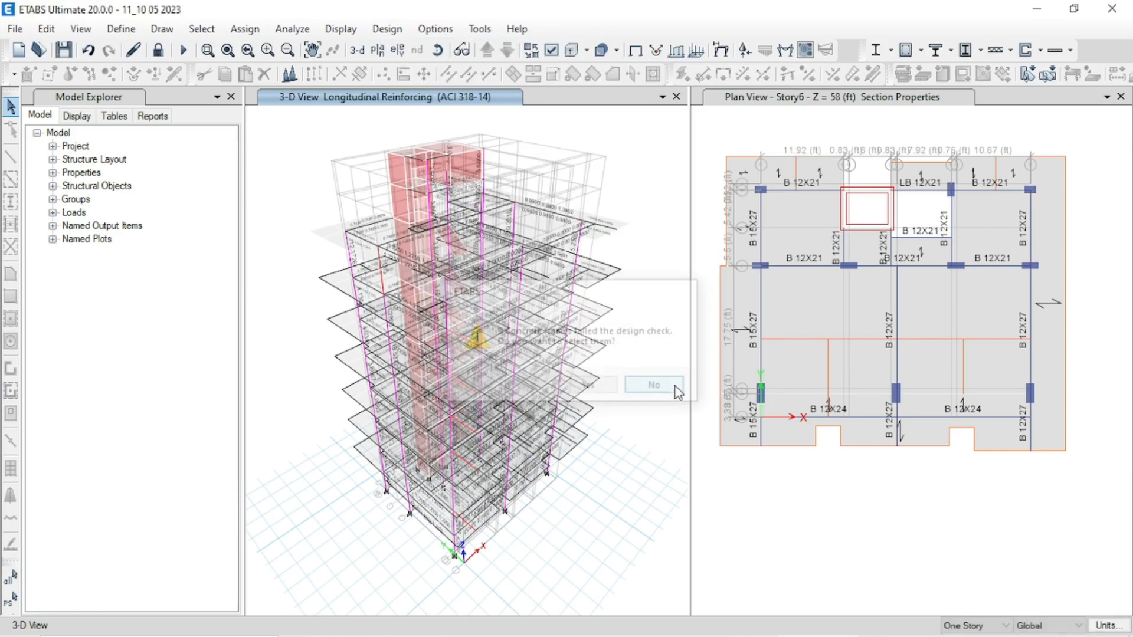
Show the Story2 plan in place of the 3-D view.
left_click(377, 52)
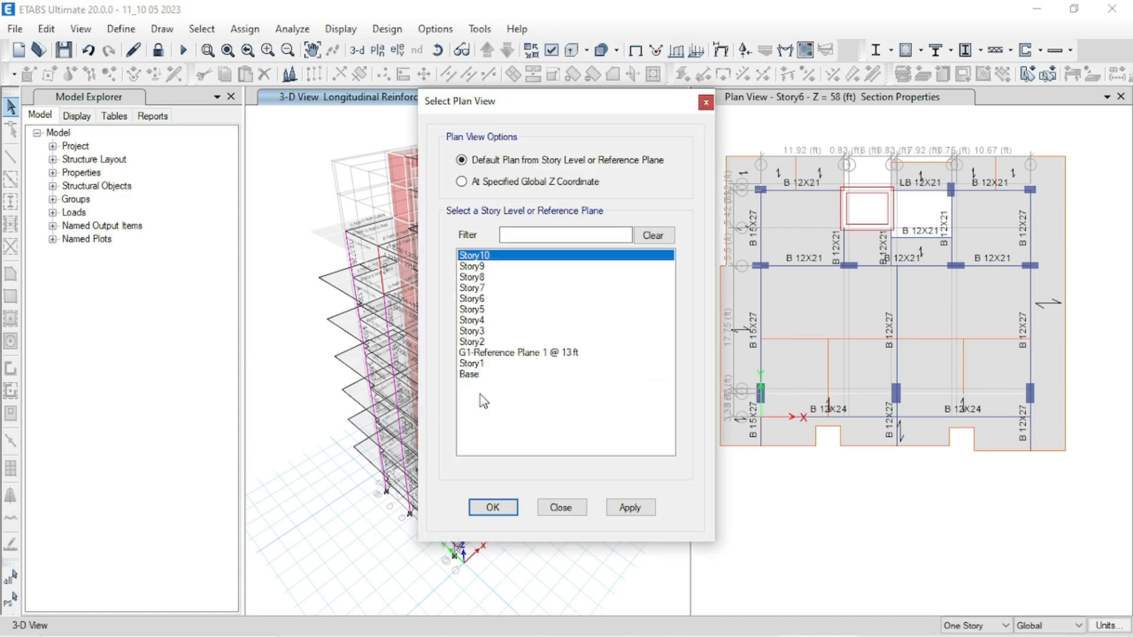
left_click(475, 342)
left_click(628, 508)
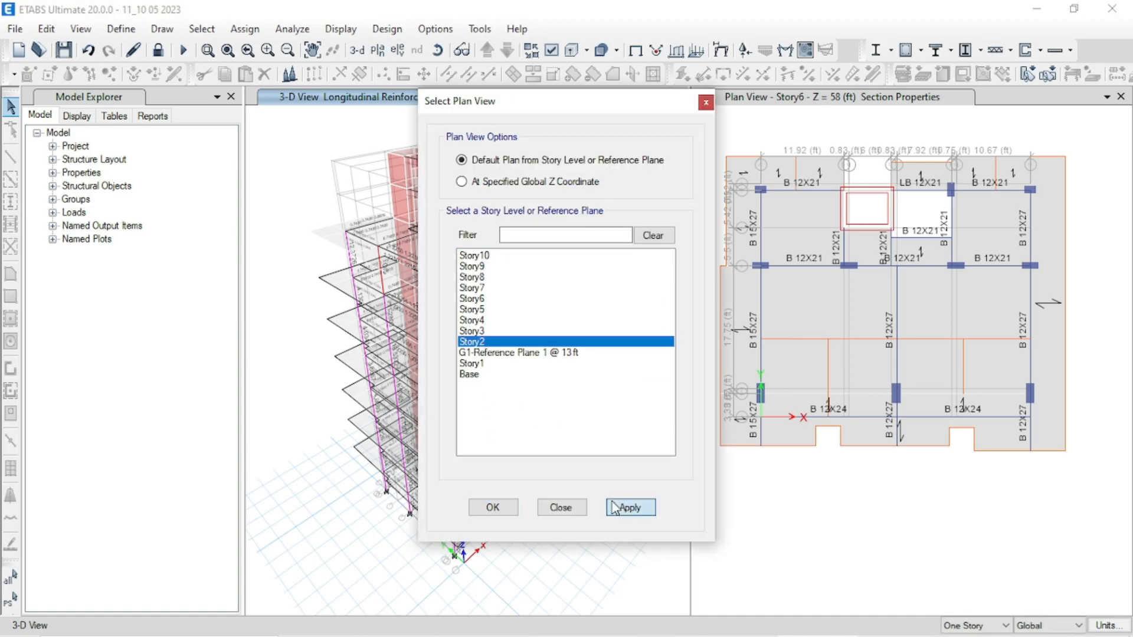
left_click(492, 507)
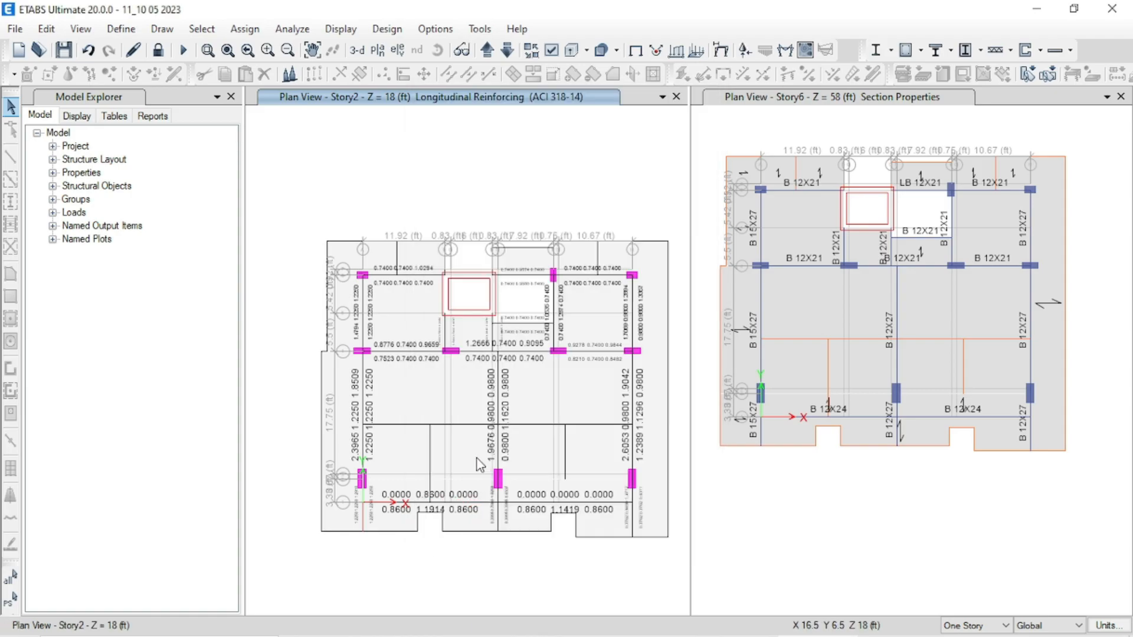
Overwrite the framing type of beam B25, at the plan's lower-left corner on Story2, as Sway Intermediate.
right_click(355, 448)
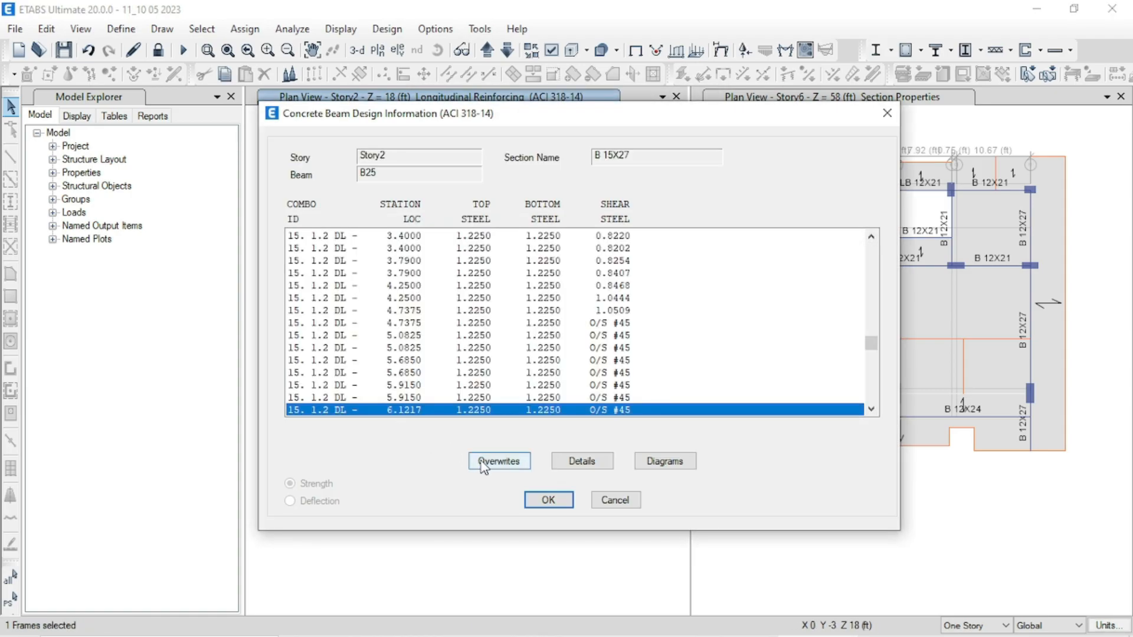
left_click(485, 465)
left_click(625, 158)
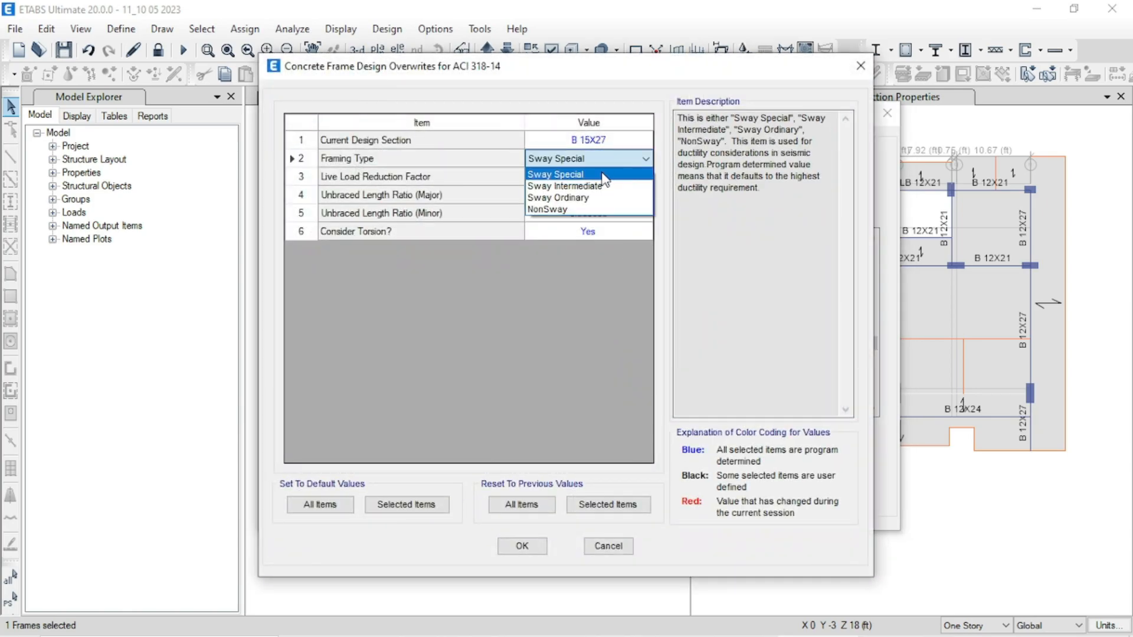
left_click(584, 185)
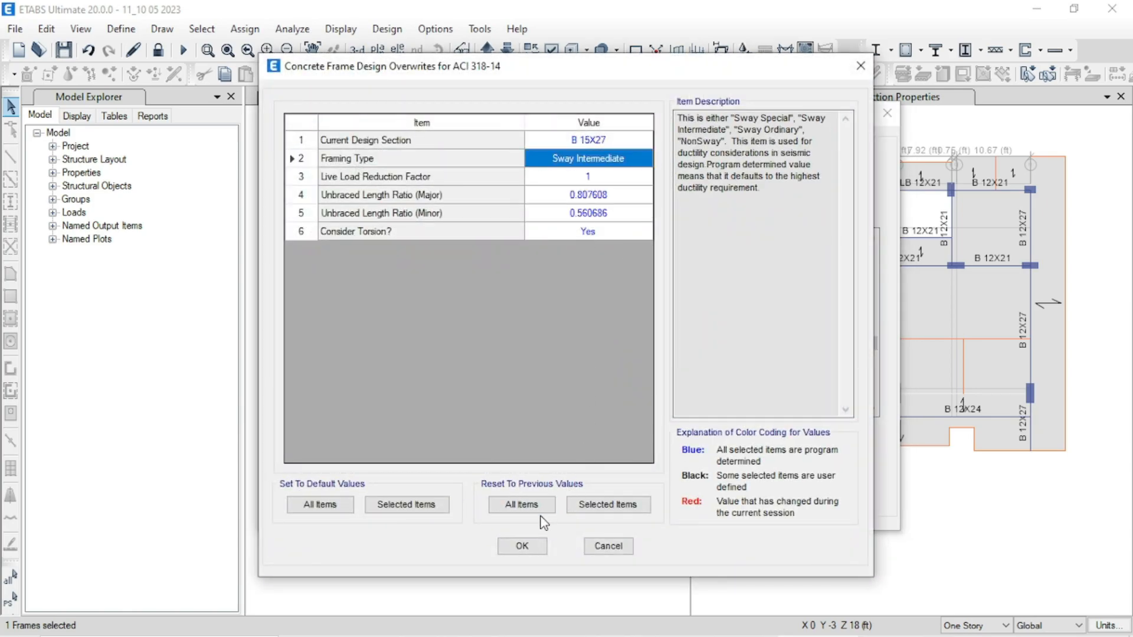
left_click(522, 547)
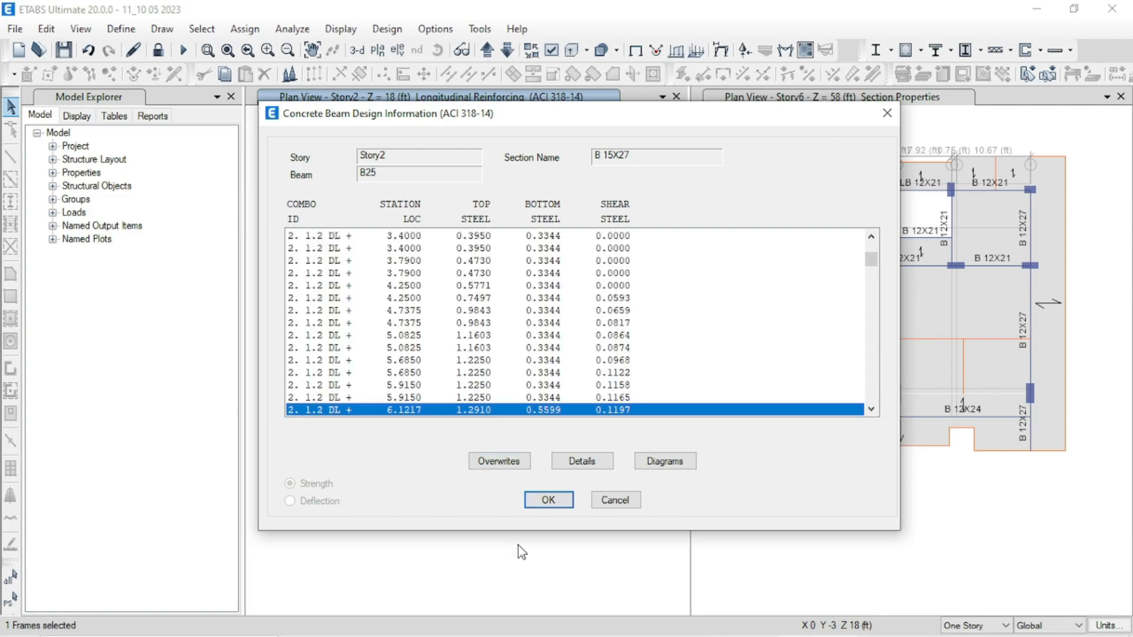
left_click(545, 501)
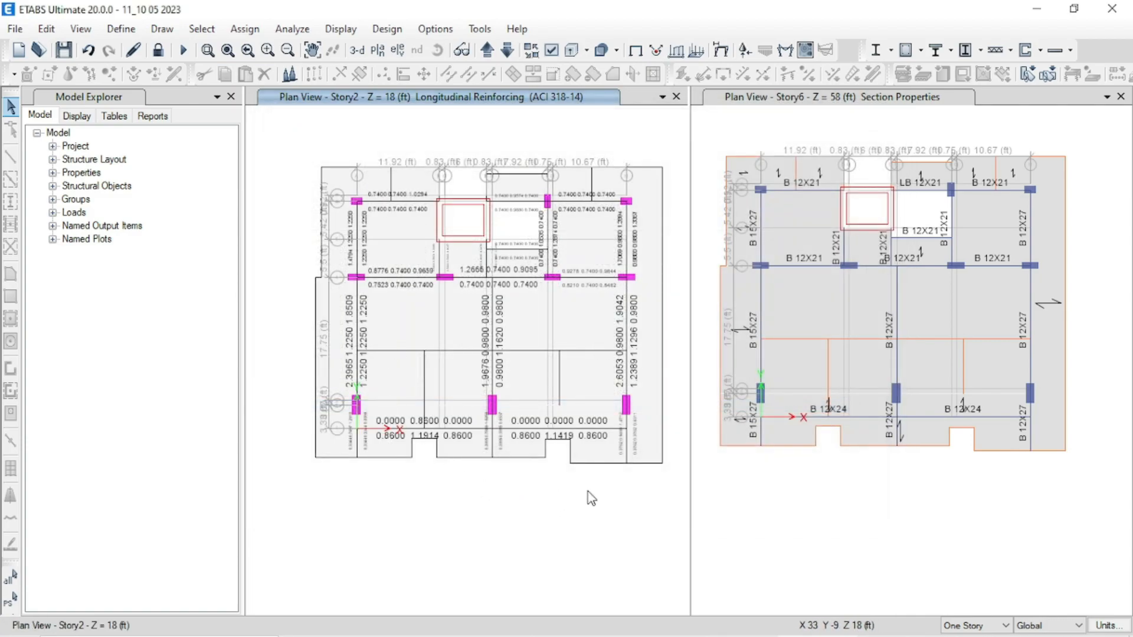
Move up to the Story3 plan and review the design results and overwrites of beam B25.
left_click(488, 52)
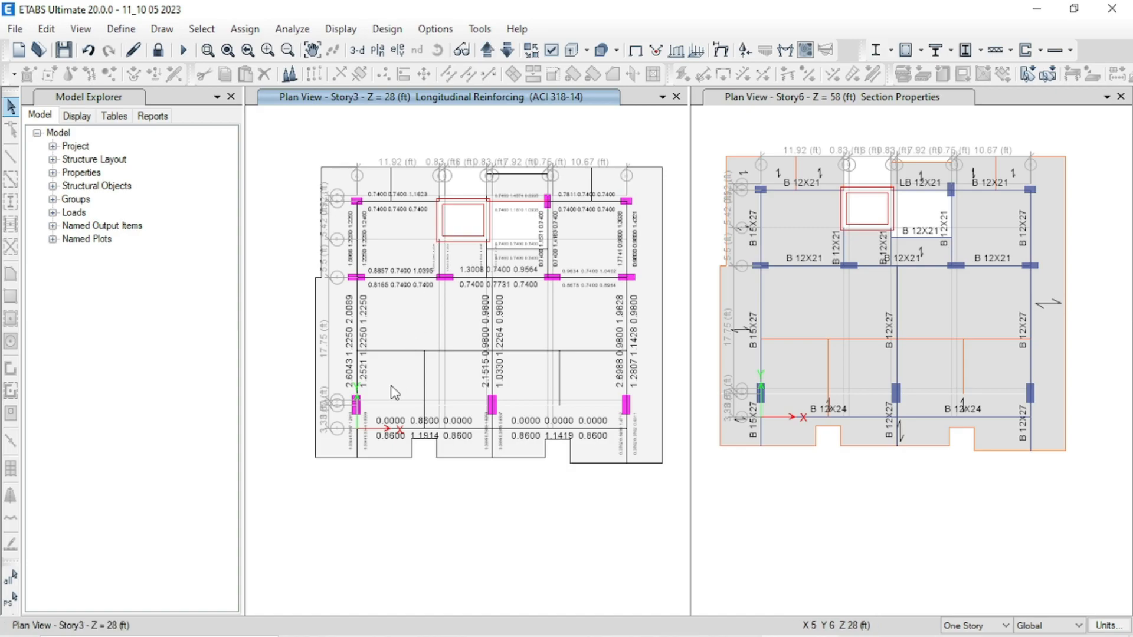
right_click(358, 436)
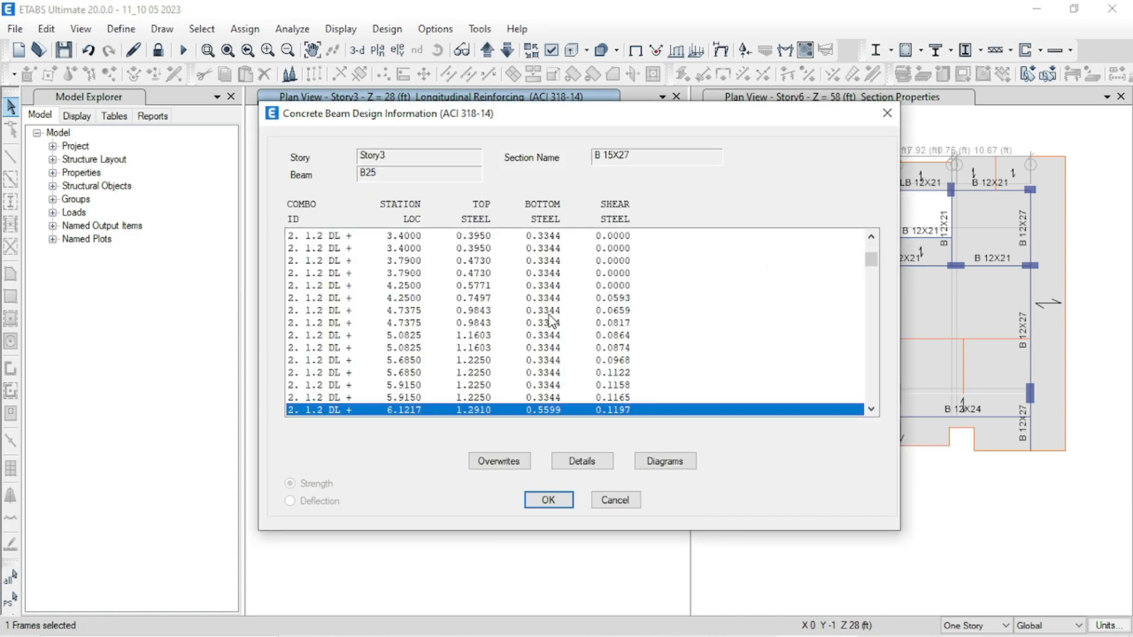
left_click(517, 460)
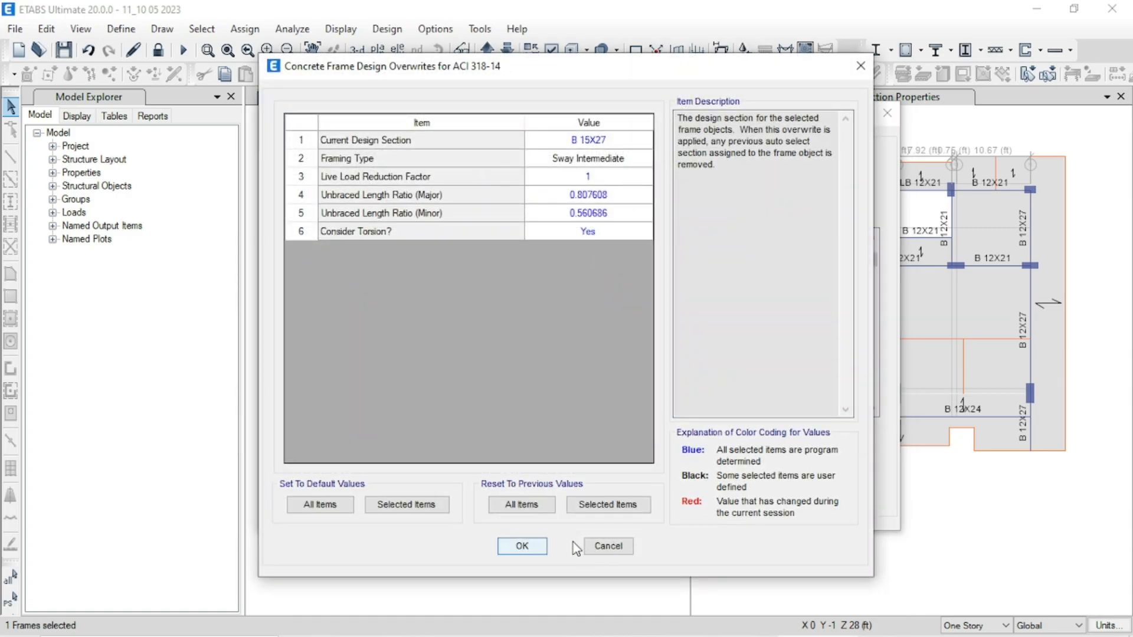
left_click(526, 552)
left_click(543, 498)
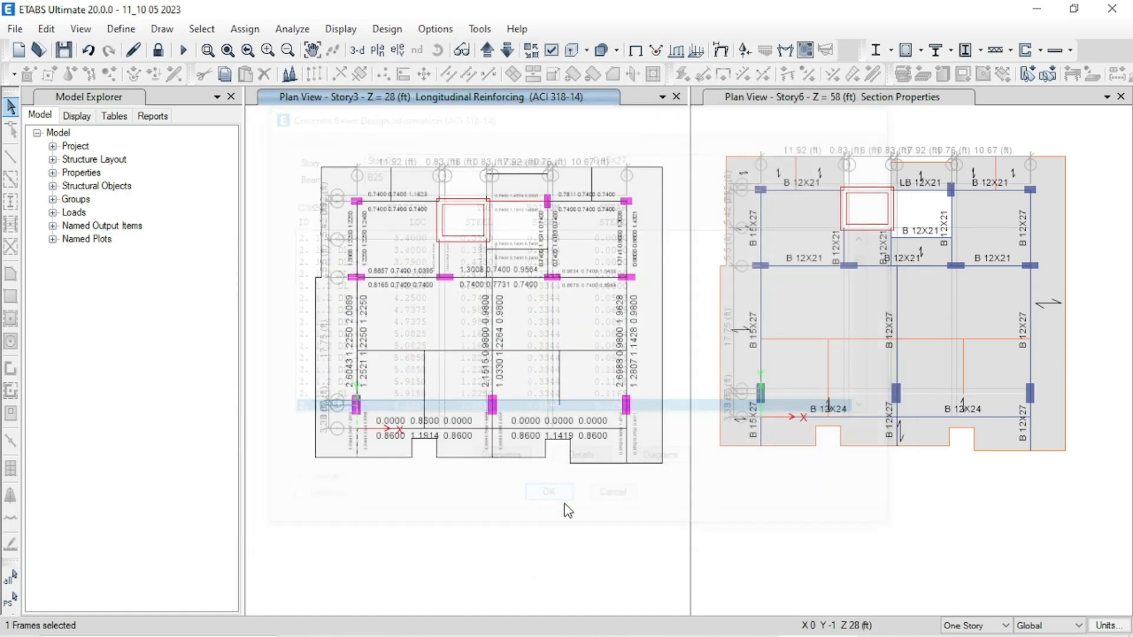
Try the Sway Intermediate framing type on Story3 beam B21, the LB 12X21 beam beside the shear-wall core.
left_click(516, 202)
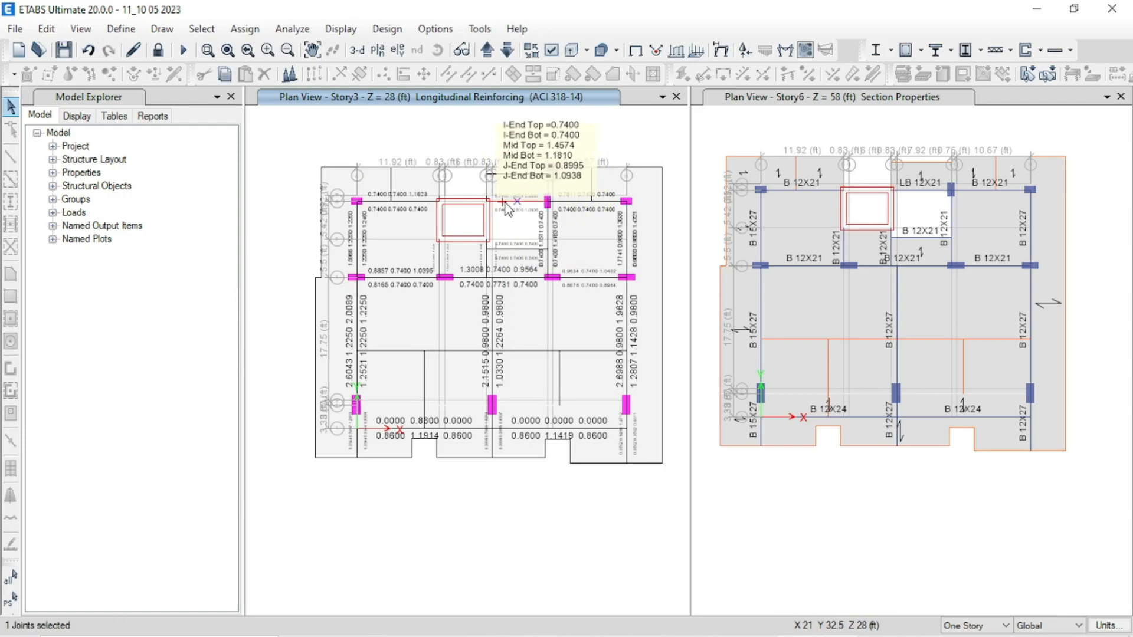
key("Escape")
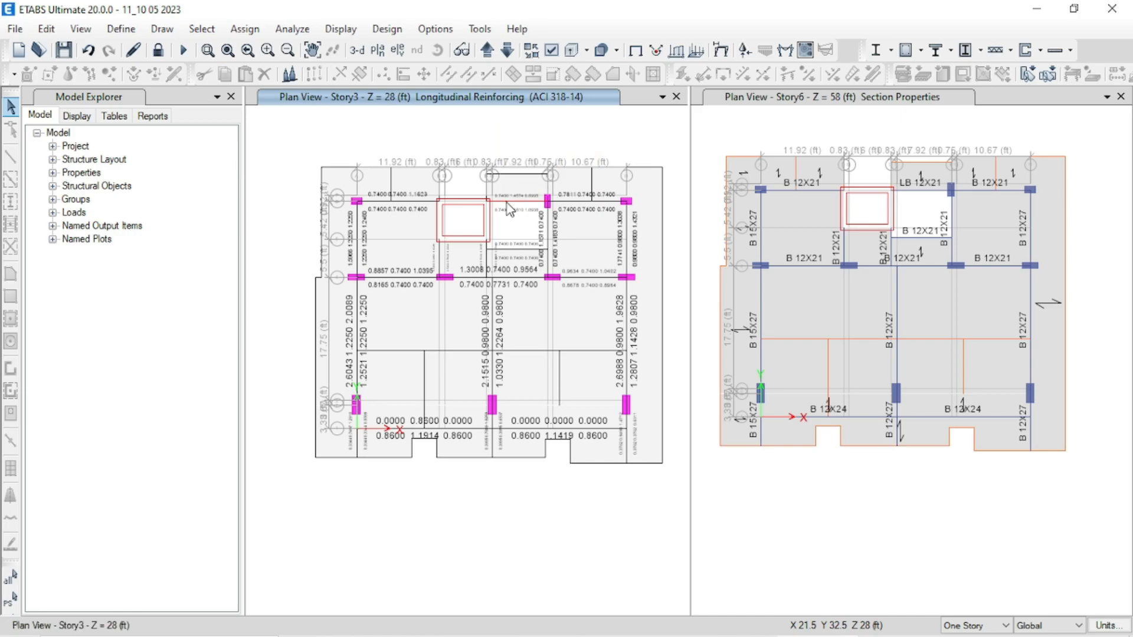
right_click(507, 206)
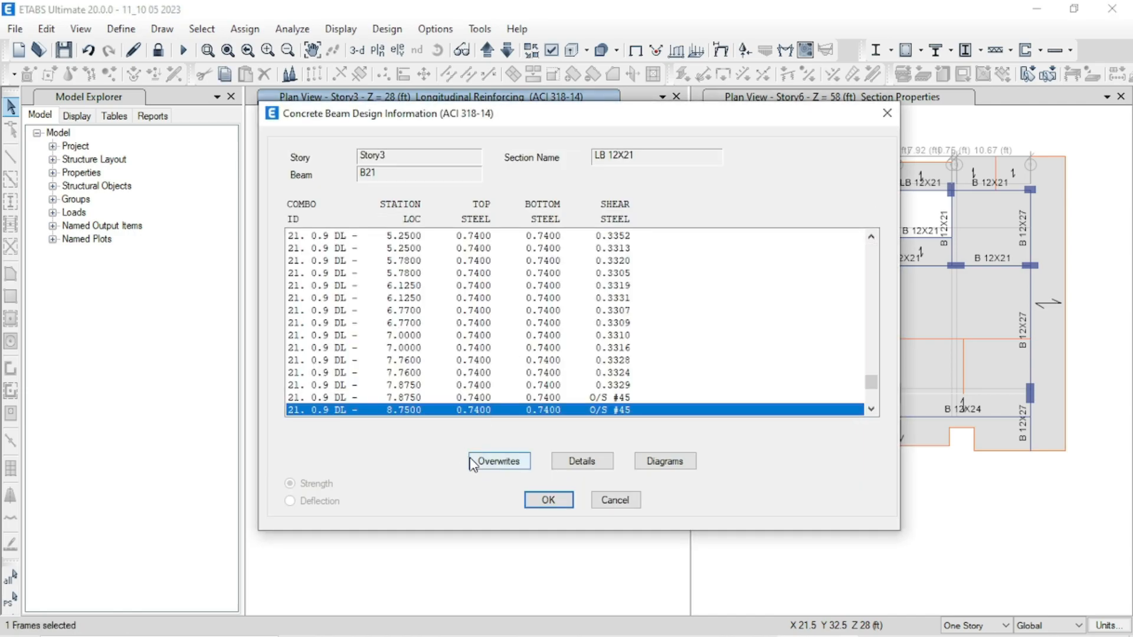
left_click(487, 463)
left_click(603, 161)
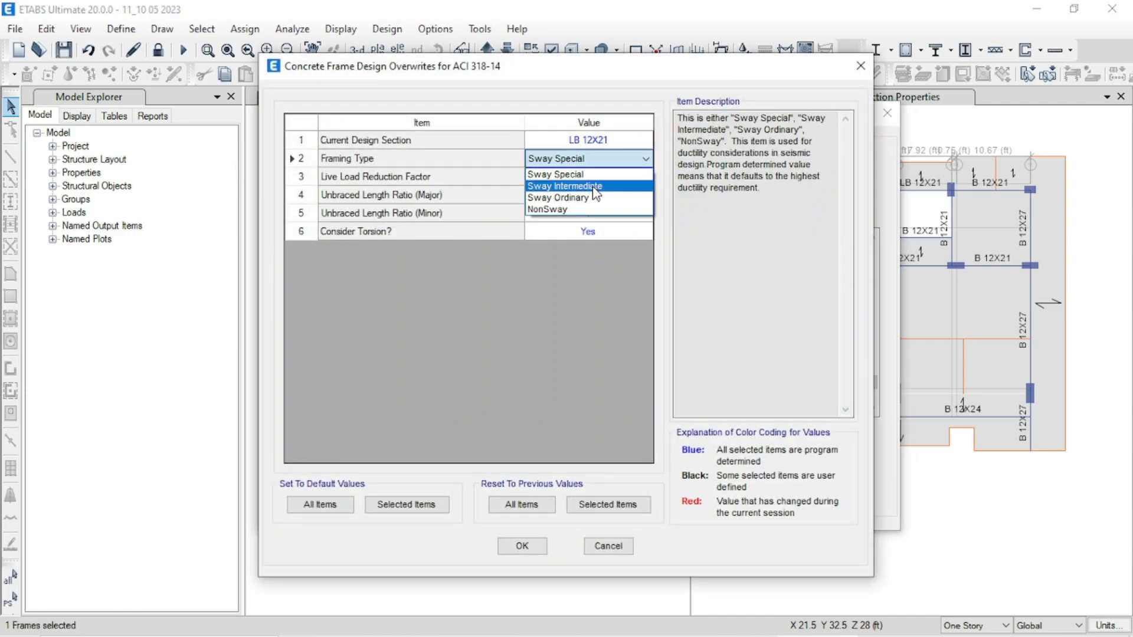
left_click(596, 188)
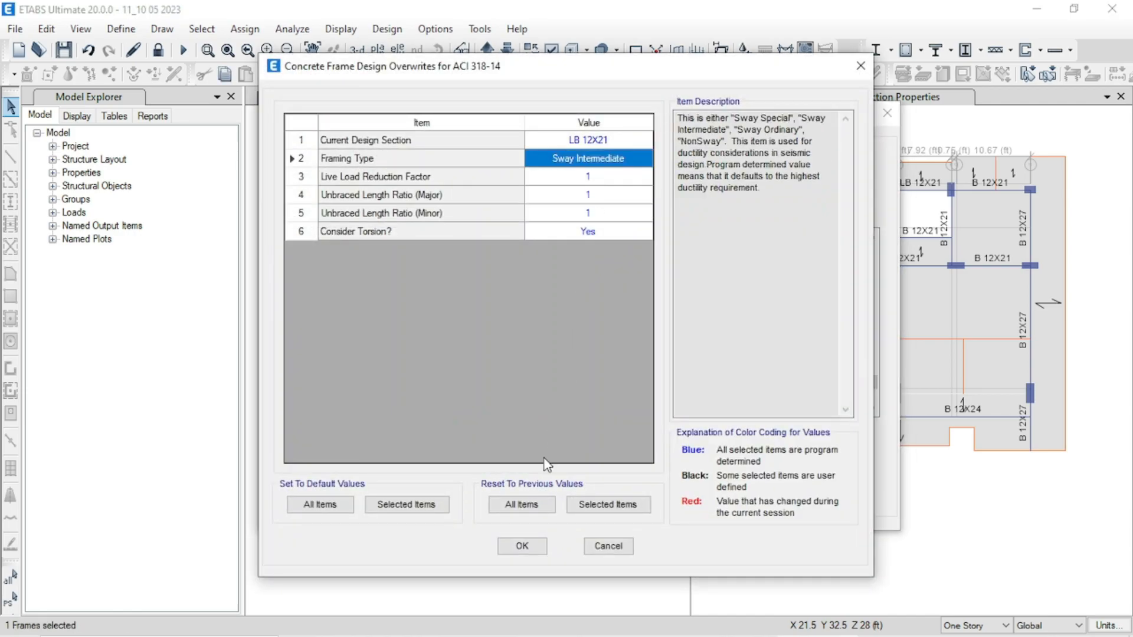
left_click(522, 546)
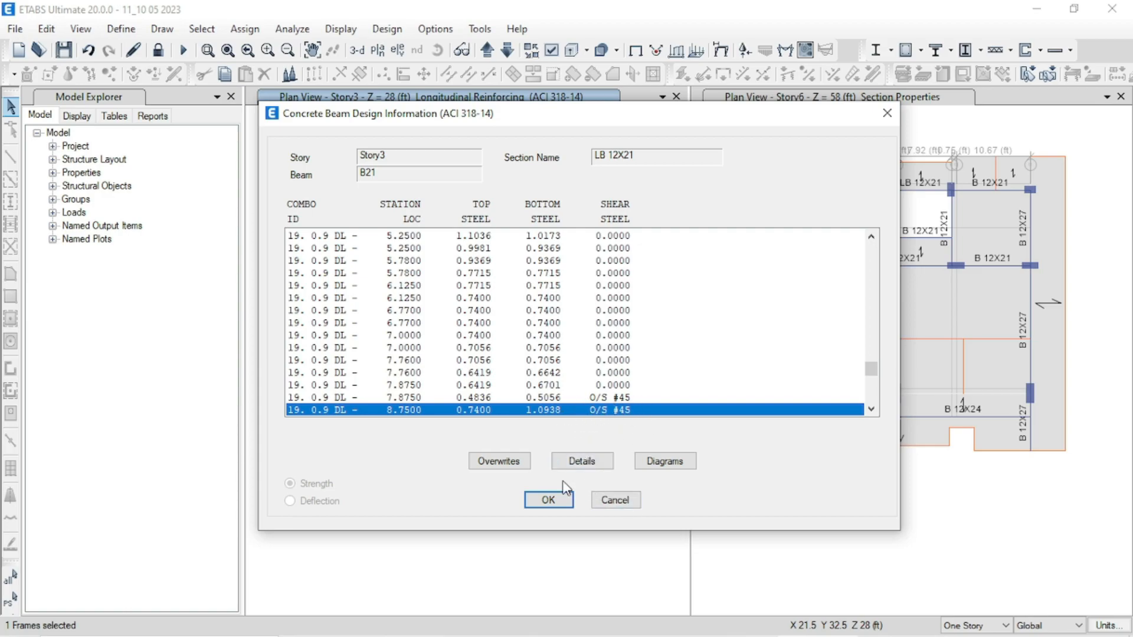
Set the framing type of beam B21 on Story3 back to Sway Special.
left_click(499, 461)
left_click(593, 159)
left_click(594, 158)
left_click(596, 175)
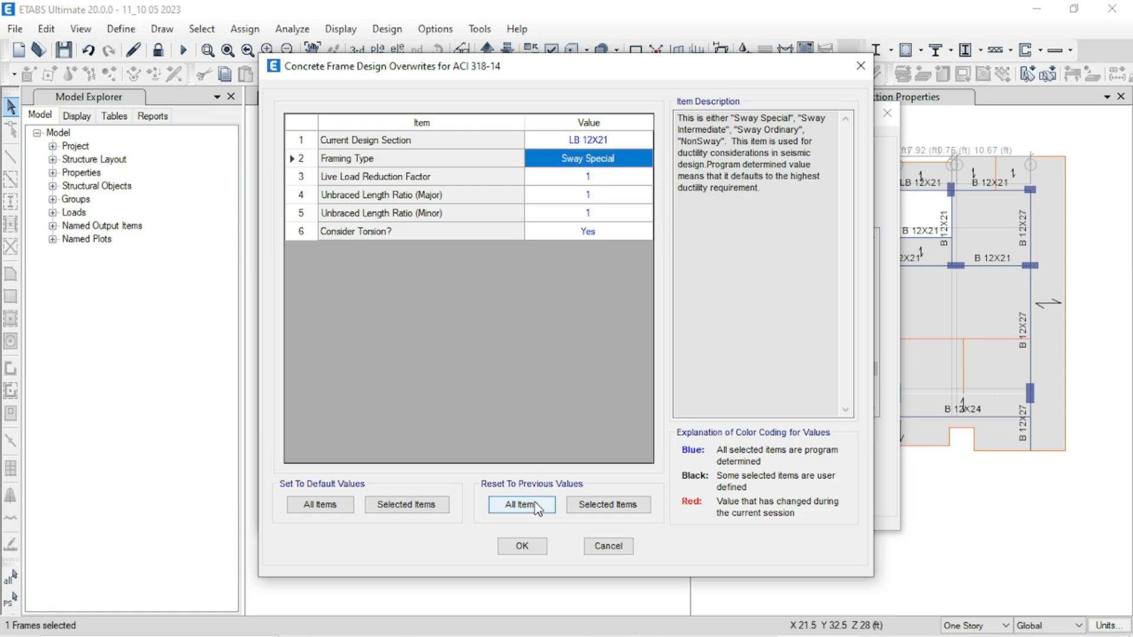
left_click(527, 547)
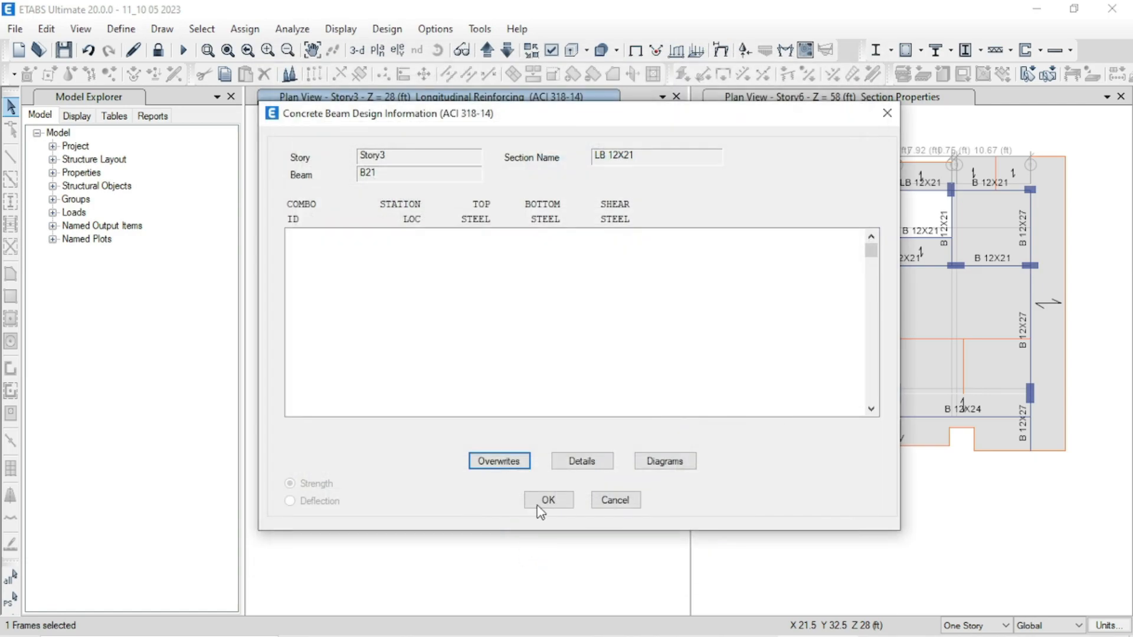
left_click(540, 500)
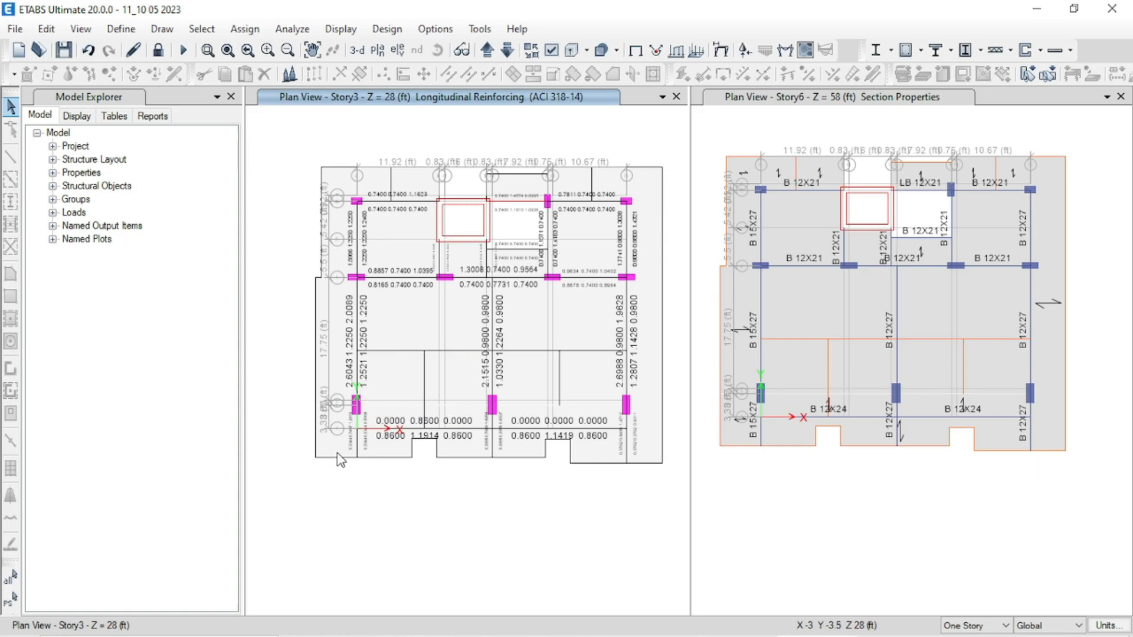
Move up to the Story4 plan and overwrite the framing type of beam B25 as Sway Intermediate.
left_click(486, 50)
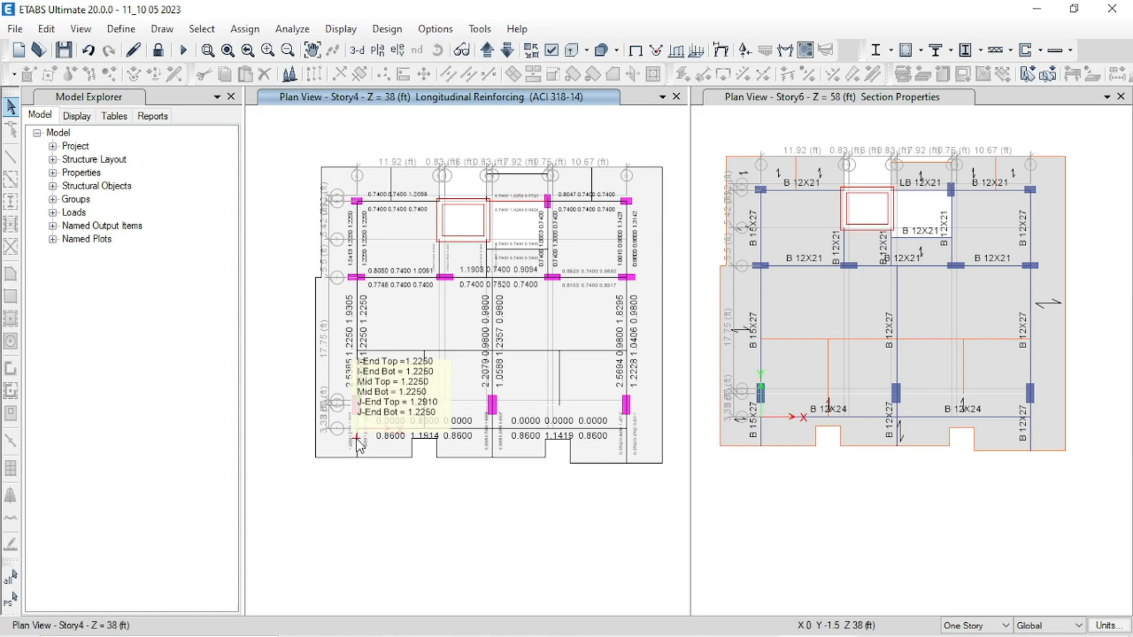
right_click(438, 384)
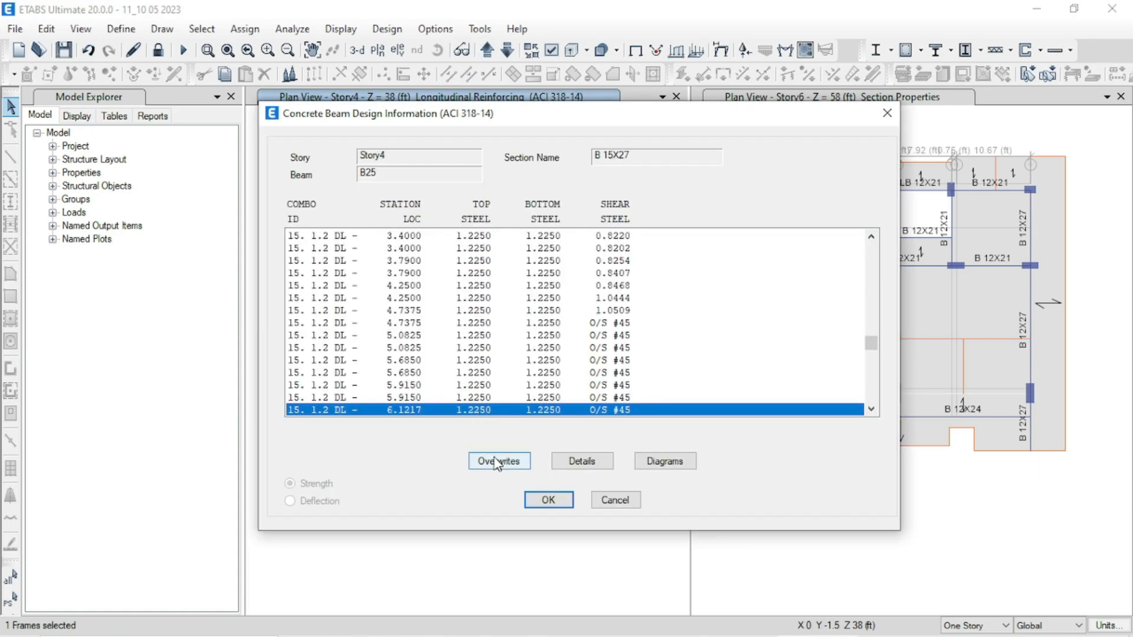
left_click(498, 460)
left_click(610, 161)
left_click(590, 185)
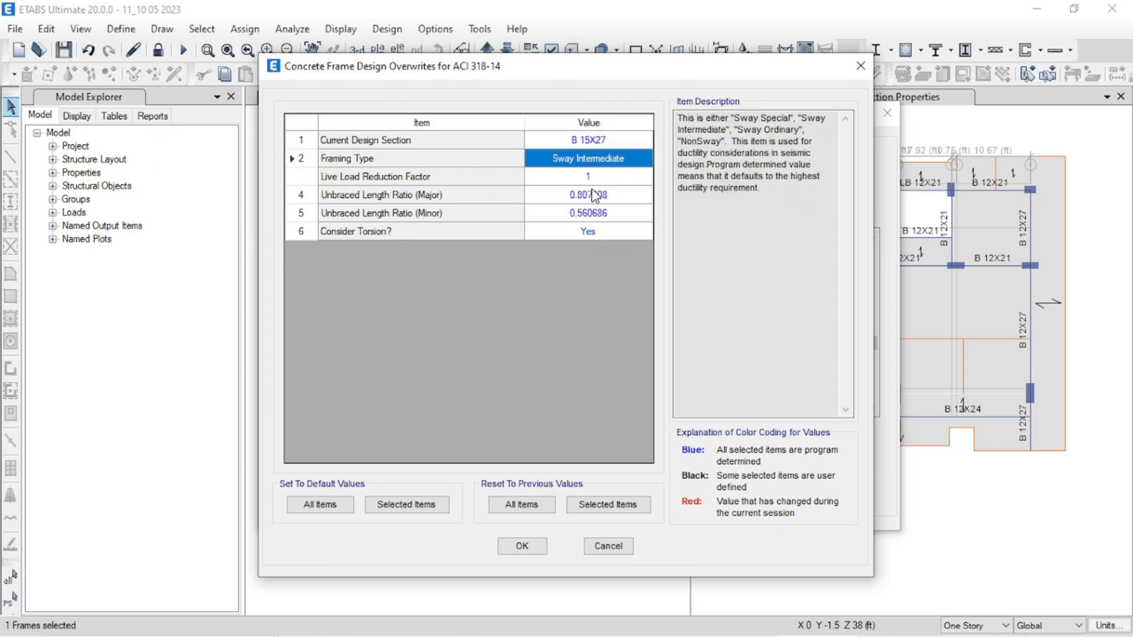
left_click(523, 547)
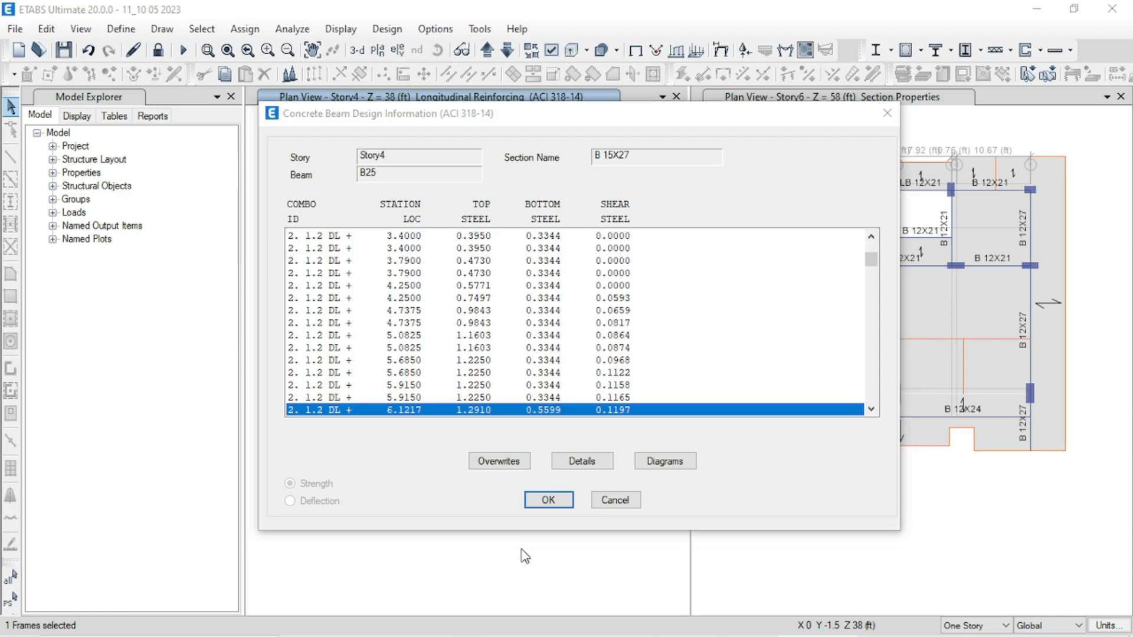
left_click(547, 500)
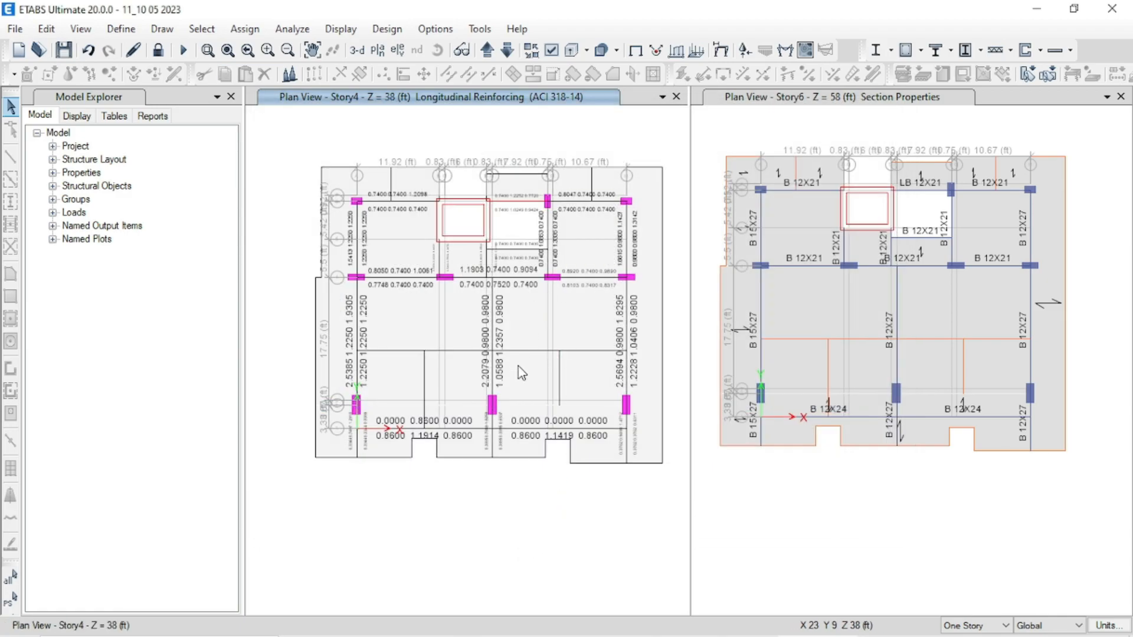
Move up to the Story5 plan and overwrite the framing type of beam B25 as Sway Intermediate.
left_click(488, 53)
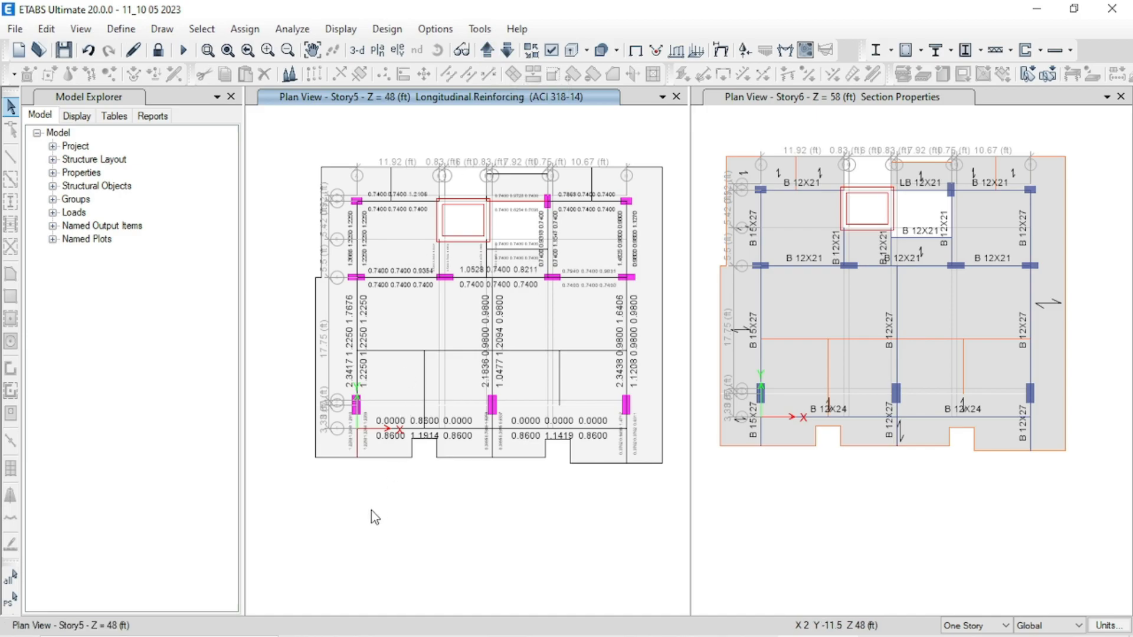
right_click(358, 446)
left_click(499, 461)
left_click(588, 164)
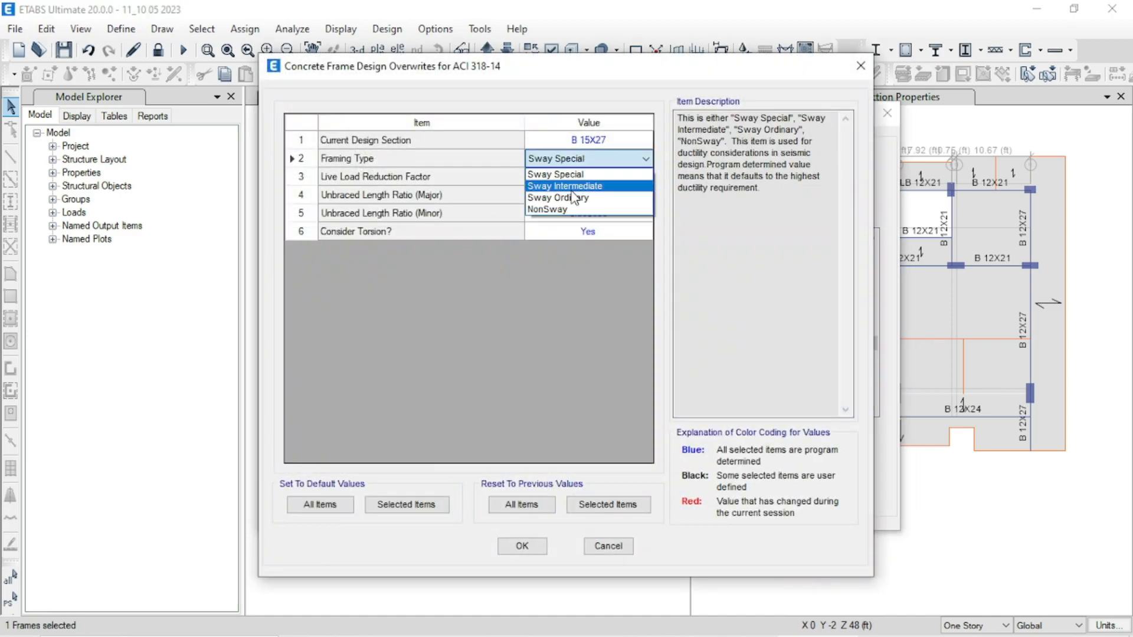
left_click(575, 180)
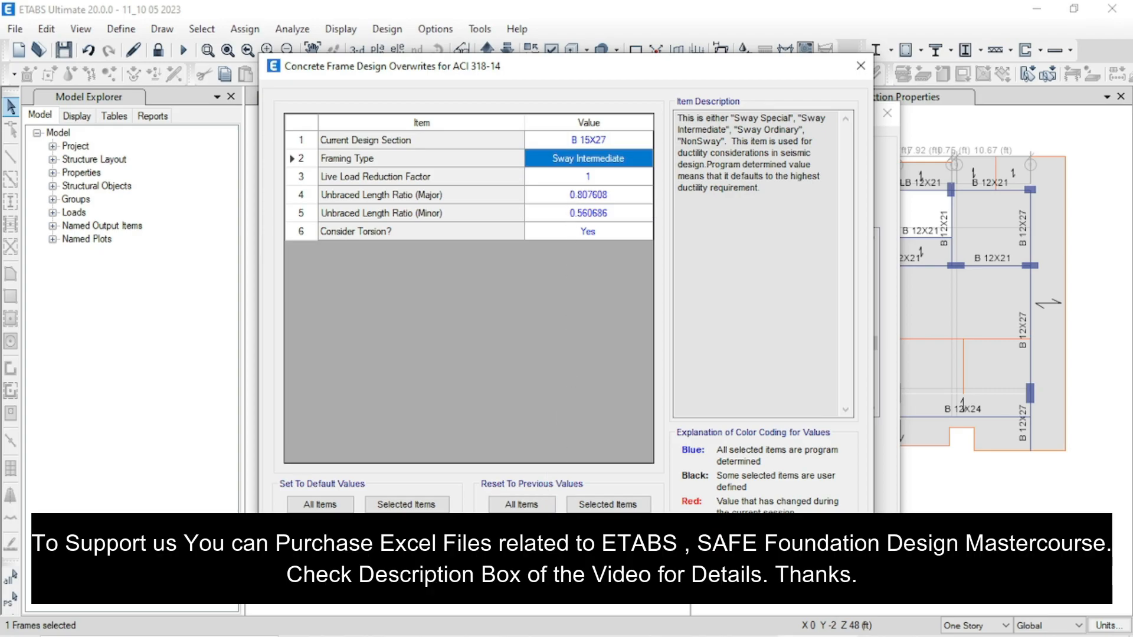
left_click(533, 536)
left_click(537, 504)
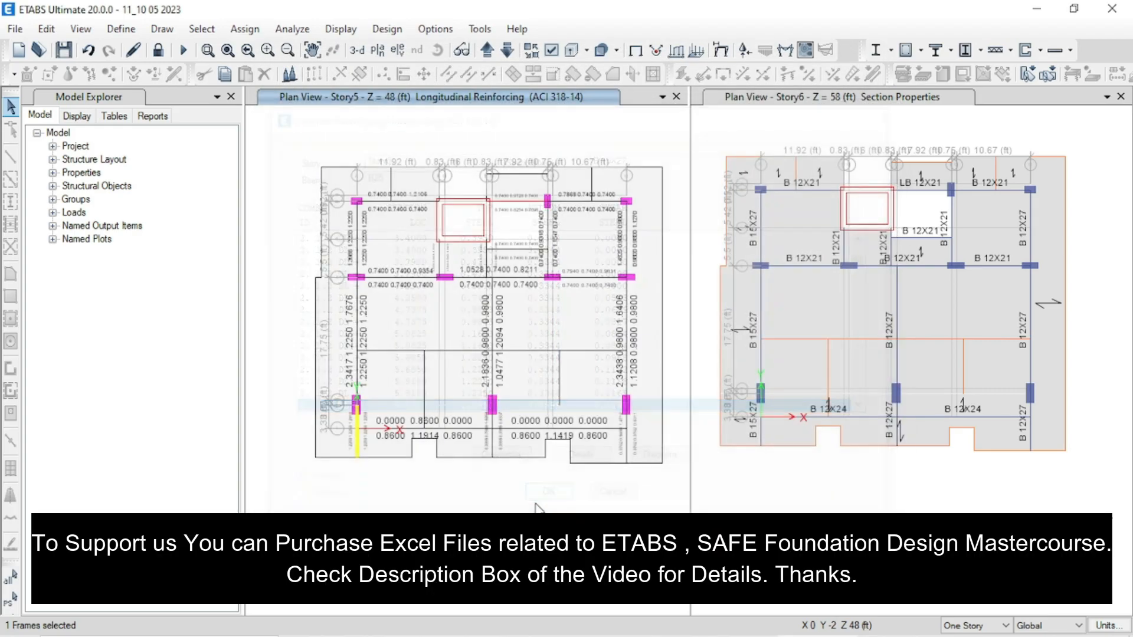
Move up to the Story6 plan and overwrite the framing type of beam B25 as Sway Intermediate.
left_click(487, 50)
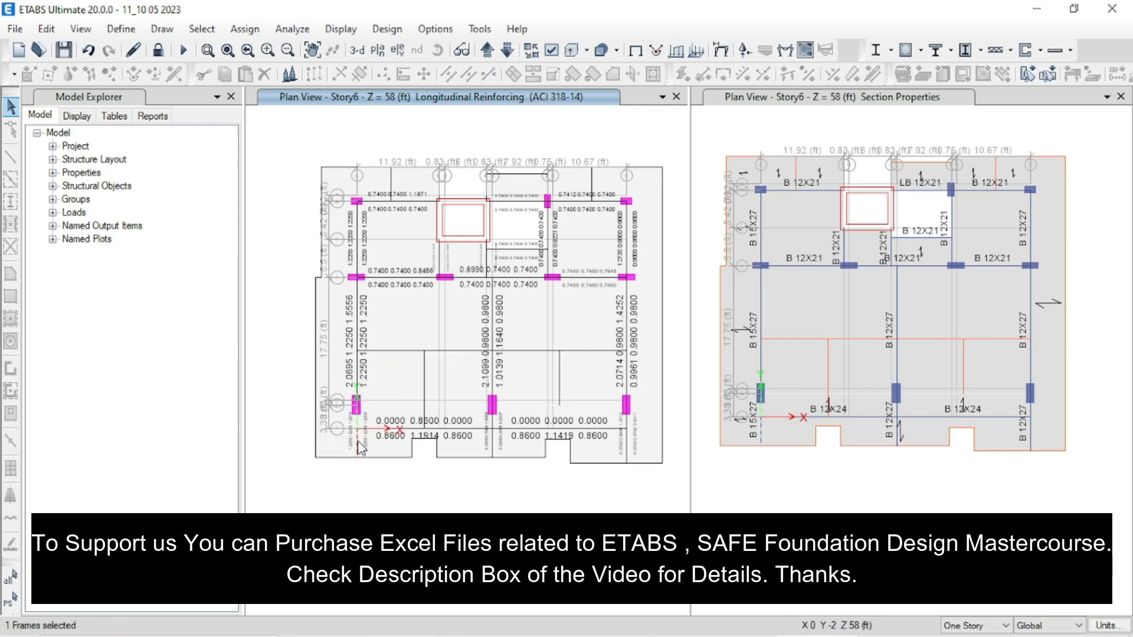
right_click(358, 443)
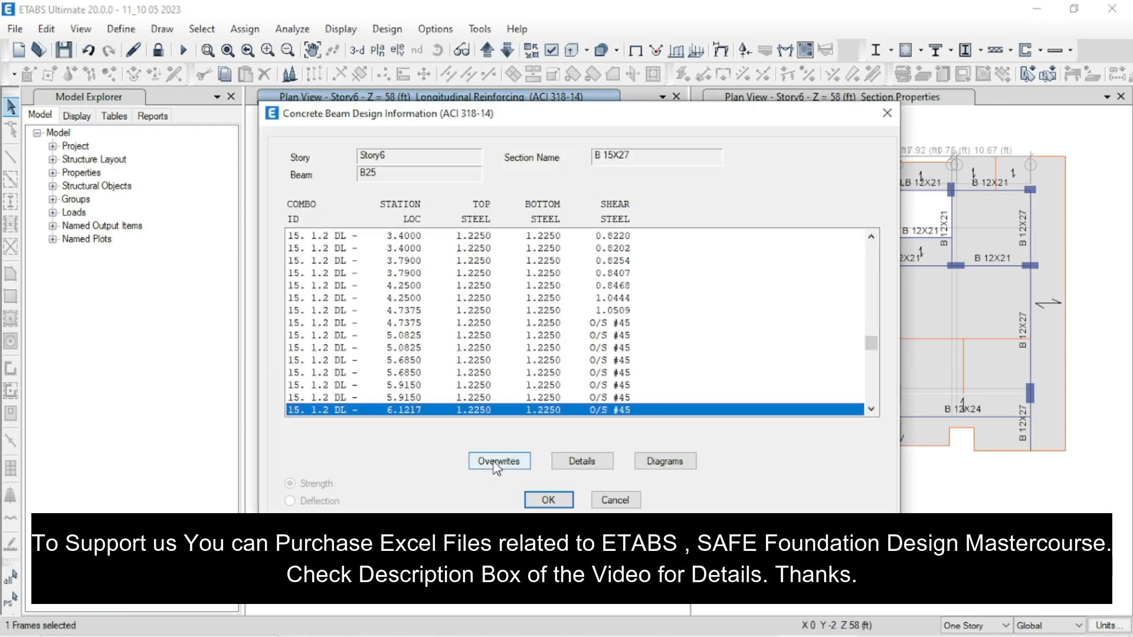
left_click(496, 464)
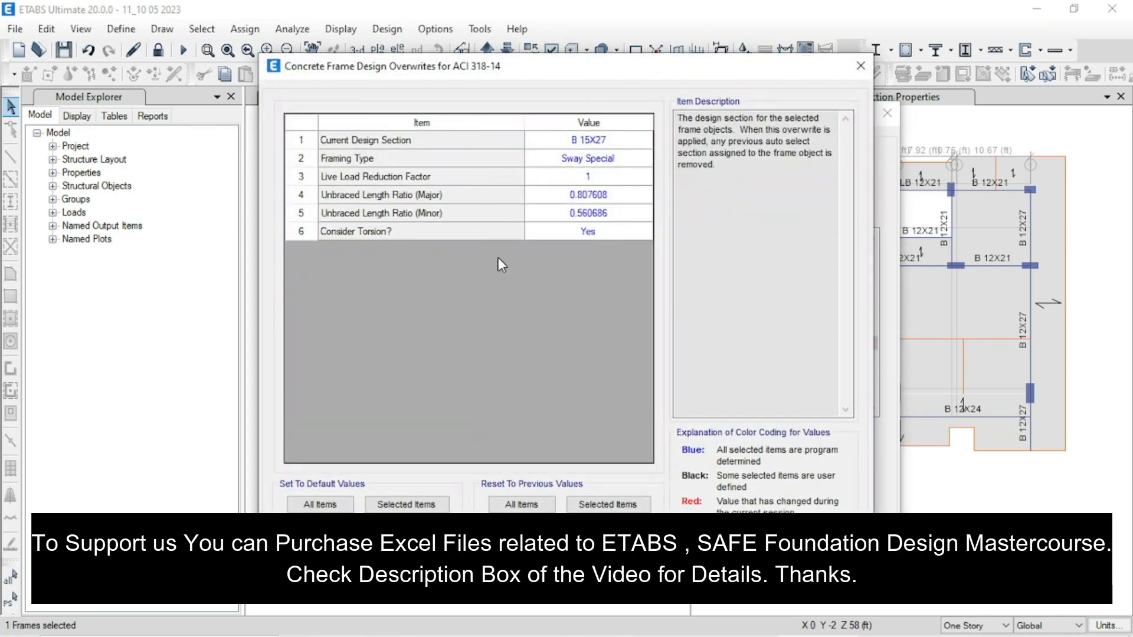
left_click(576, 162)
left_click(576, 187)
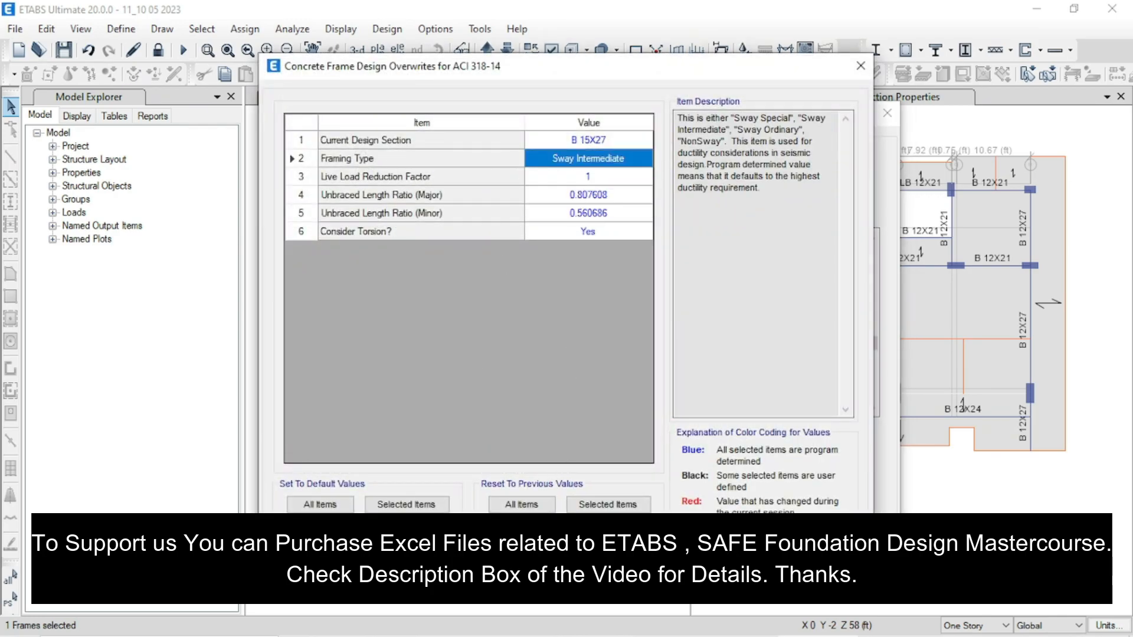
left_click(530, 543)
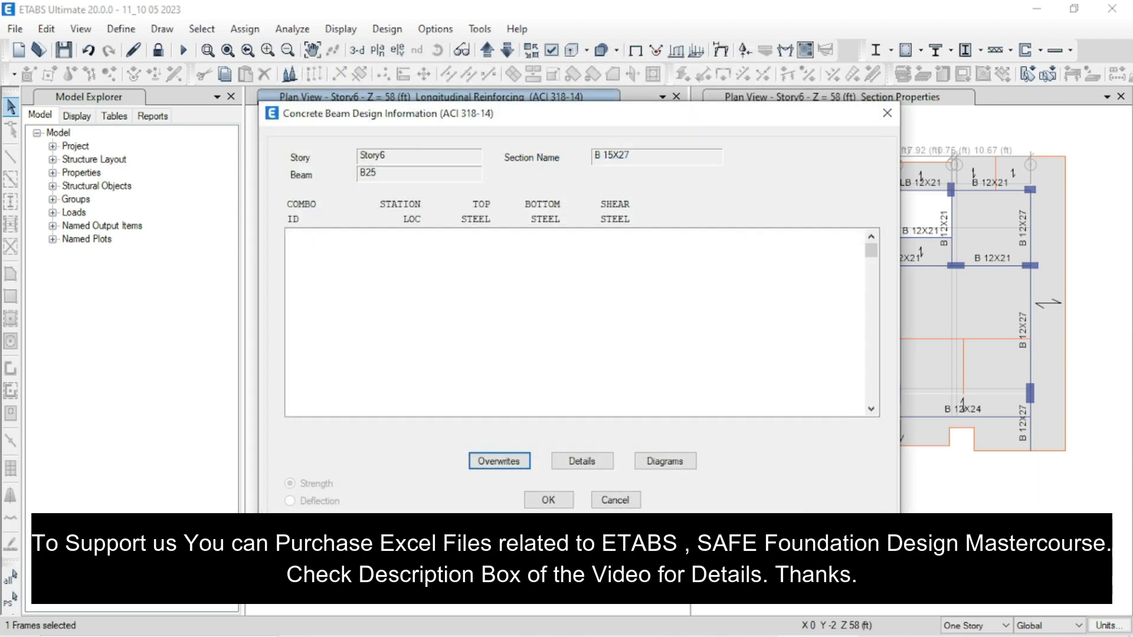
left_click(545, 500)
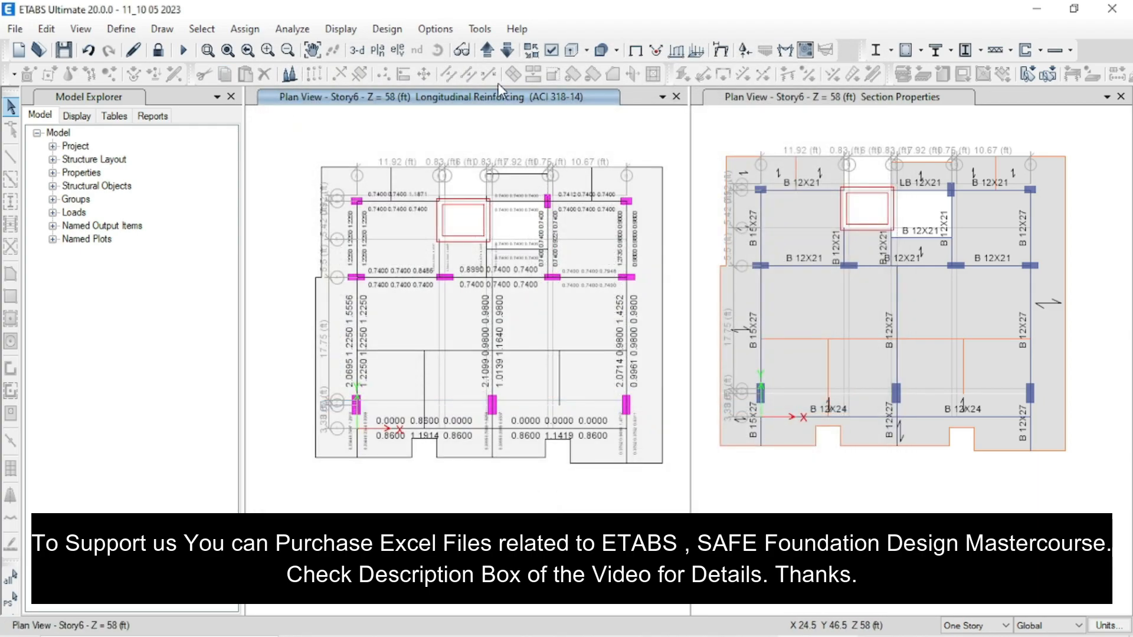
Move up to the Story7 plan and overwrite the framing type of beam B25 as Sway Intermediate.
left_click(487, 49)
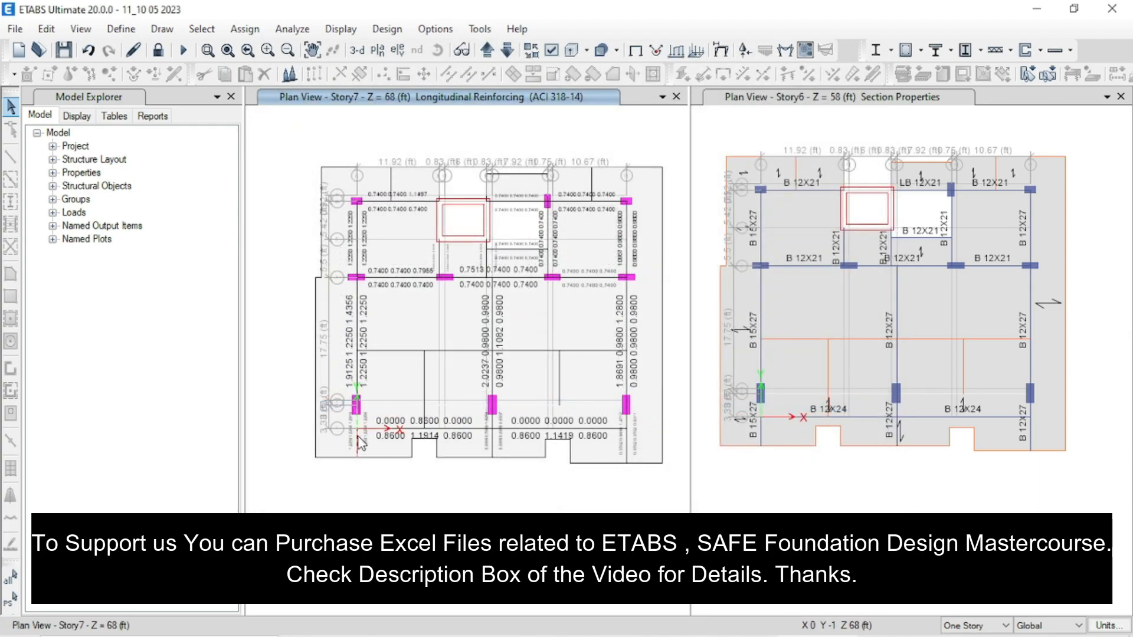
right_click(452, 344)
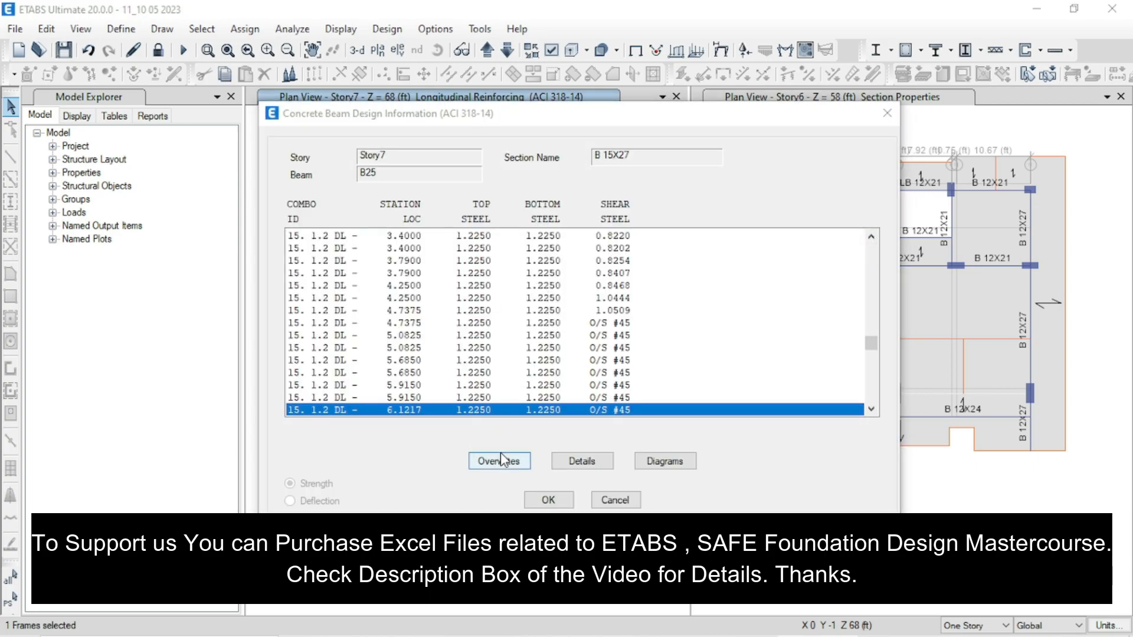
left_click(498, 460)
left_click(587, 158)
left_click(572, 187)
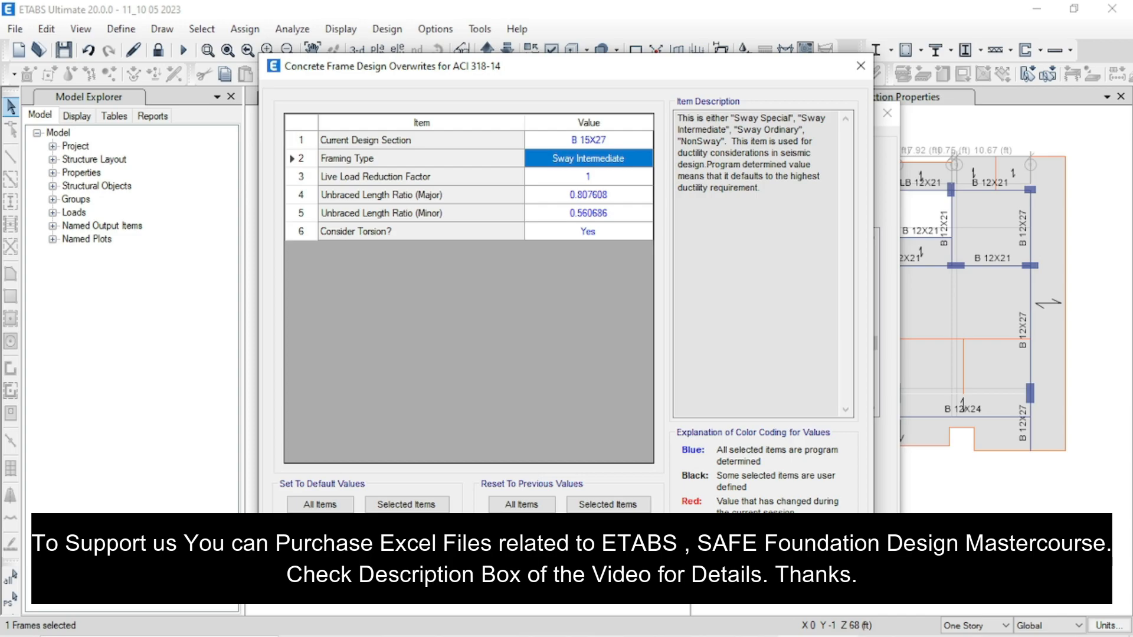
left_click(531, 541)
left_click(548, 501)
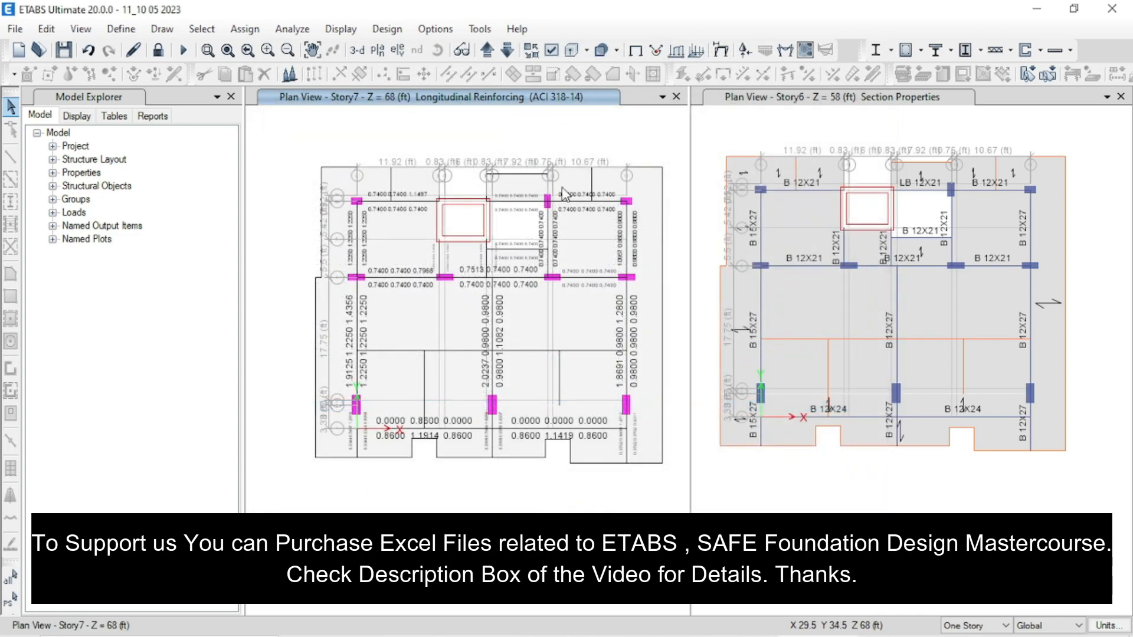
Move up to the Story8 plan and check its beam reinforcement and columns for failing members.
left_click(487, 50)
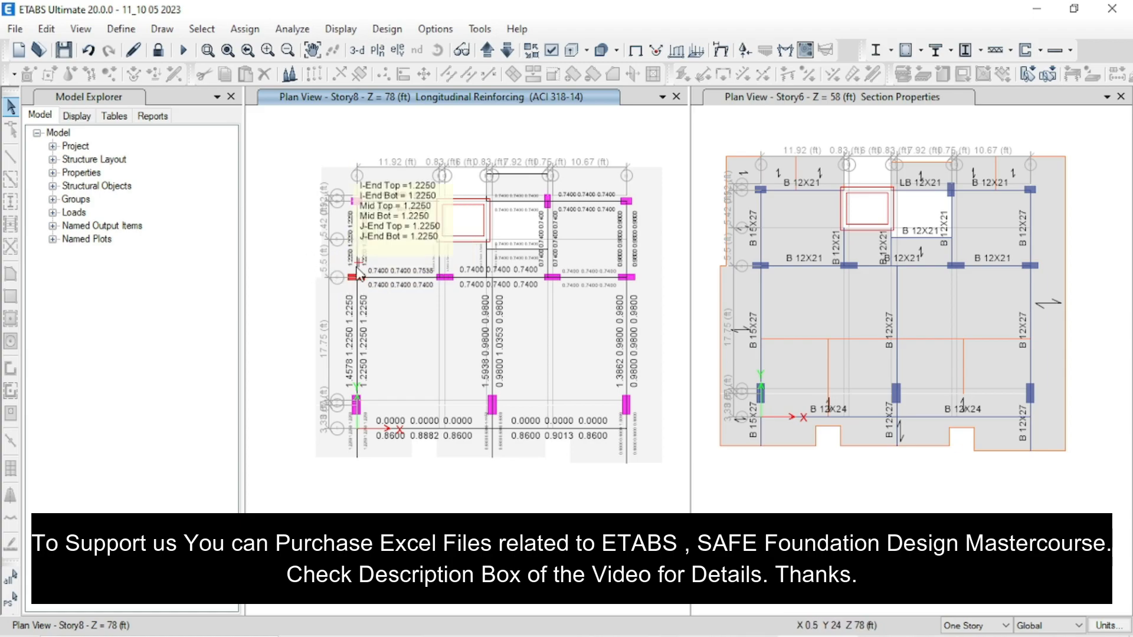
left_click(488, 54)
left_click(508, 53)
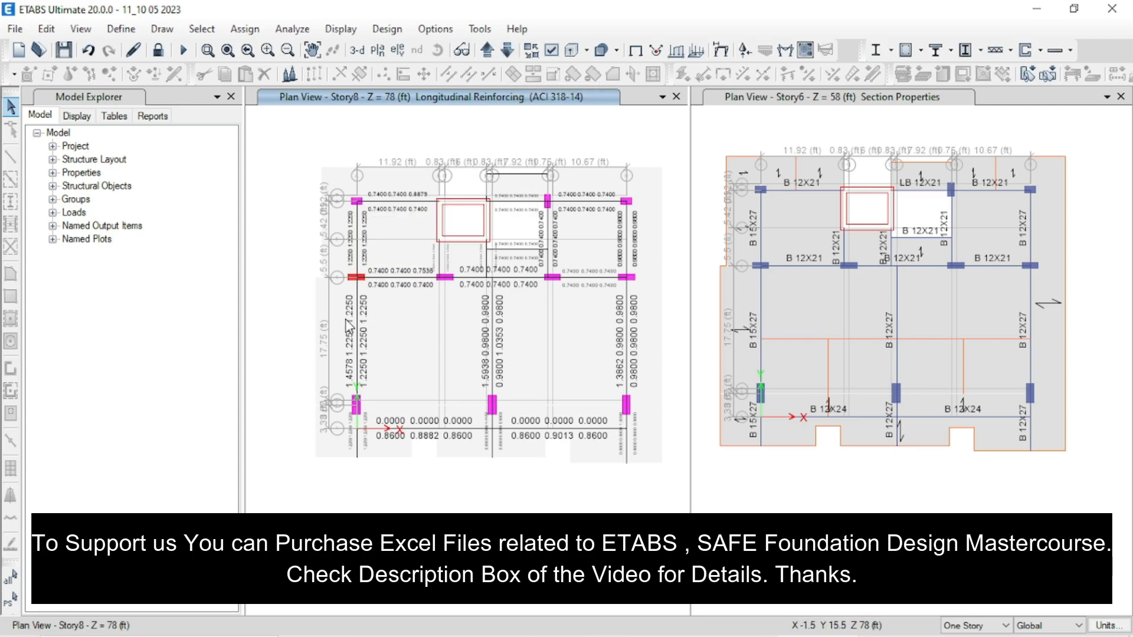
Unlock the model, select the outer column at X = 0 on grid line 4 across all stories, and show the 3-D view.
left_click(157, 53)
left_click(587, 389)
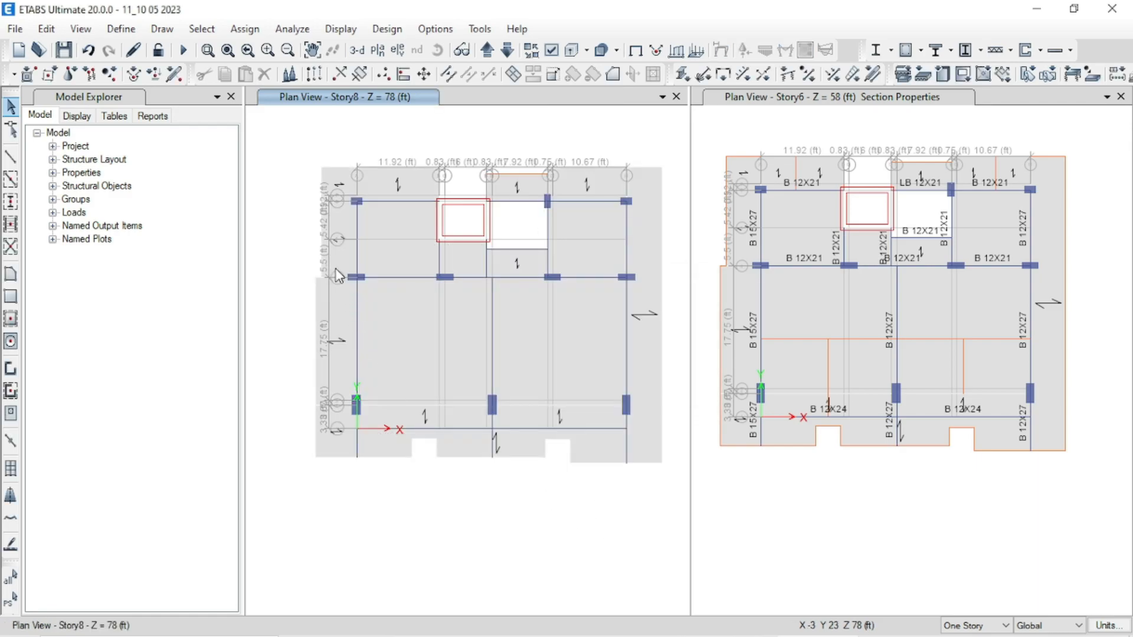
left_click(973, 625)
left_click(959, 599)
left_click_drag(339, 257, 373, 299)
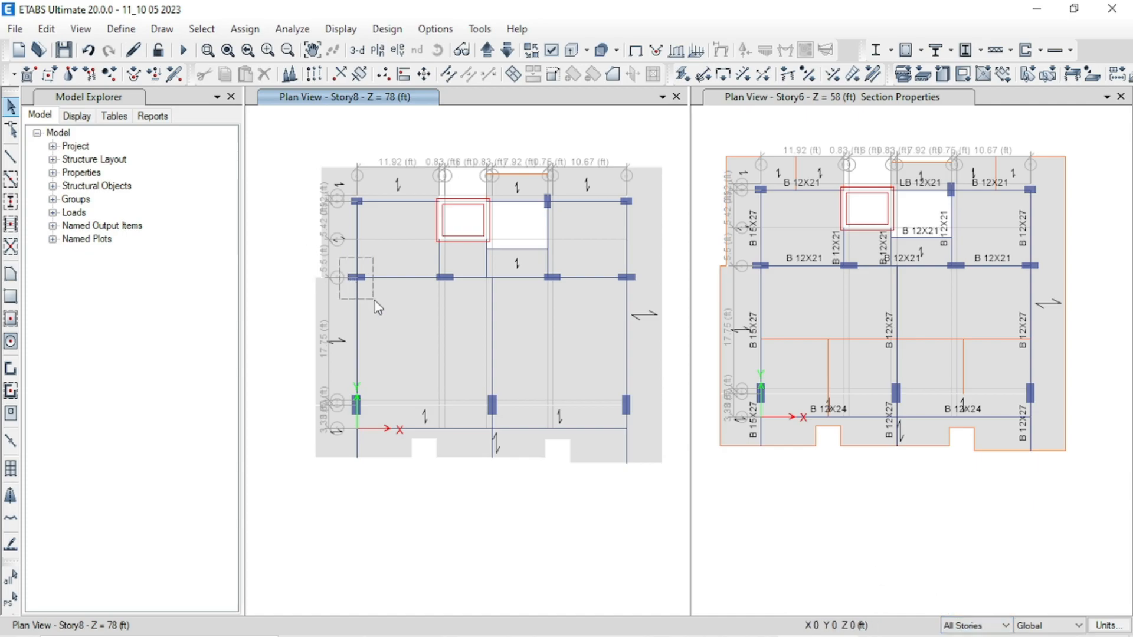
left_click(706, 131)
left_click(356, 50)
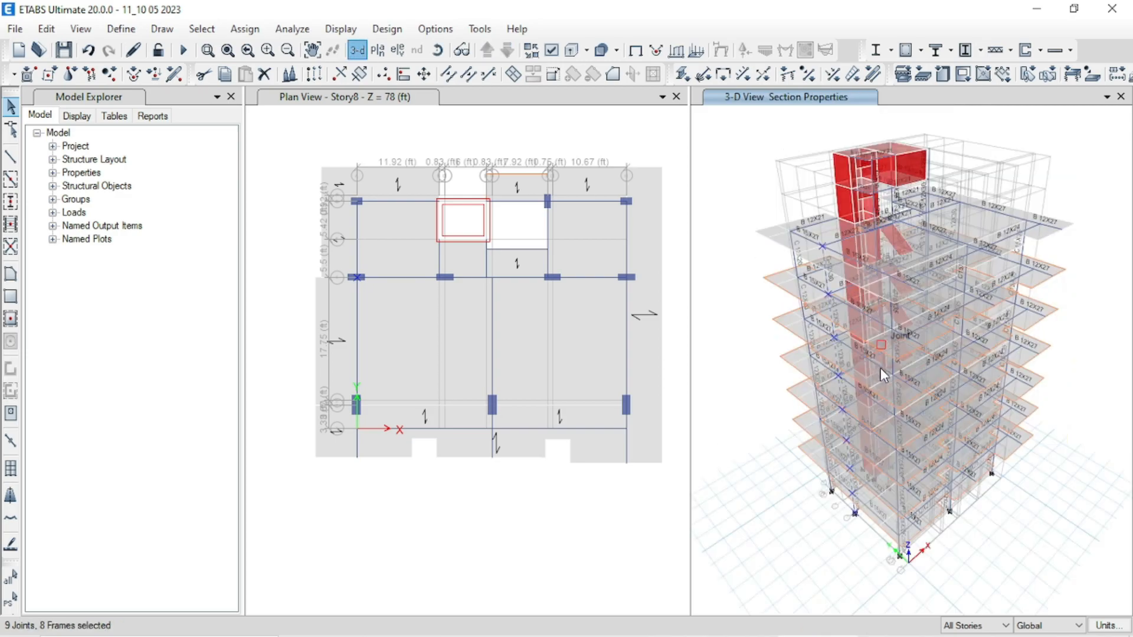
Assign the C15X35 section to the selected grid line 4 column on all stories and inspect it in the plan.
left_click(244, 29)
mouse_move(276, 76)
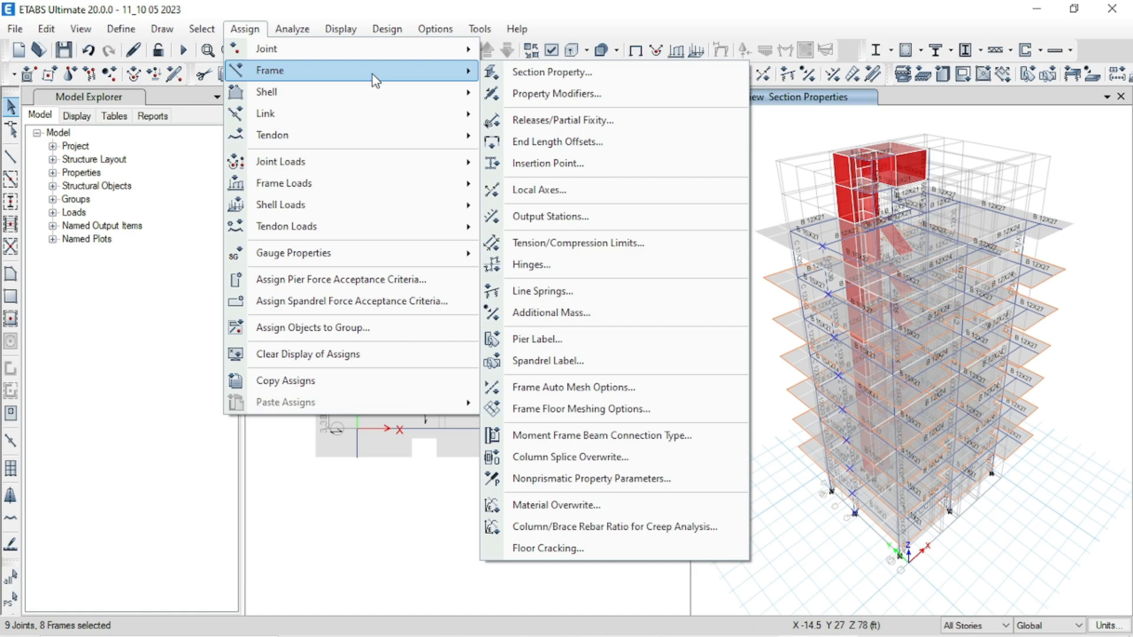
left_click(555, 72)
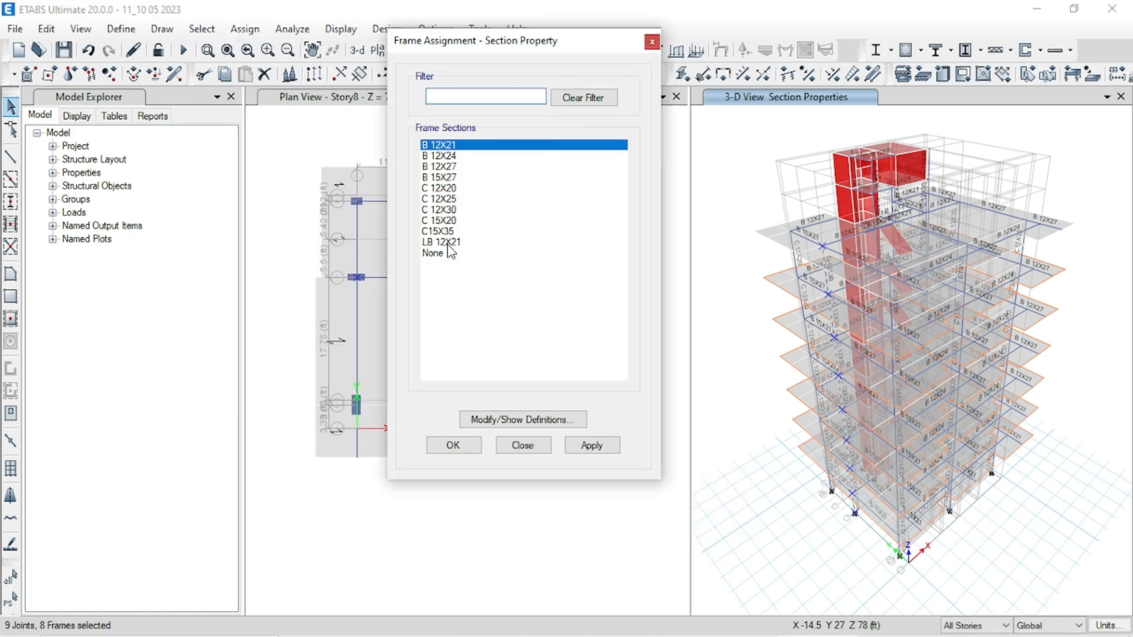
left_click(451, 232)
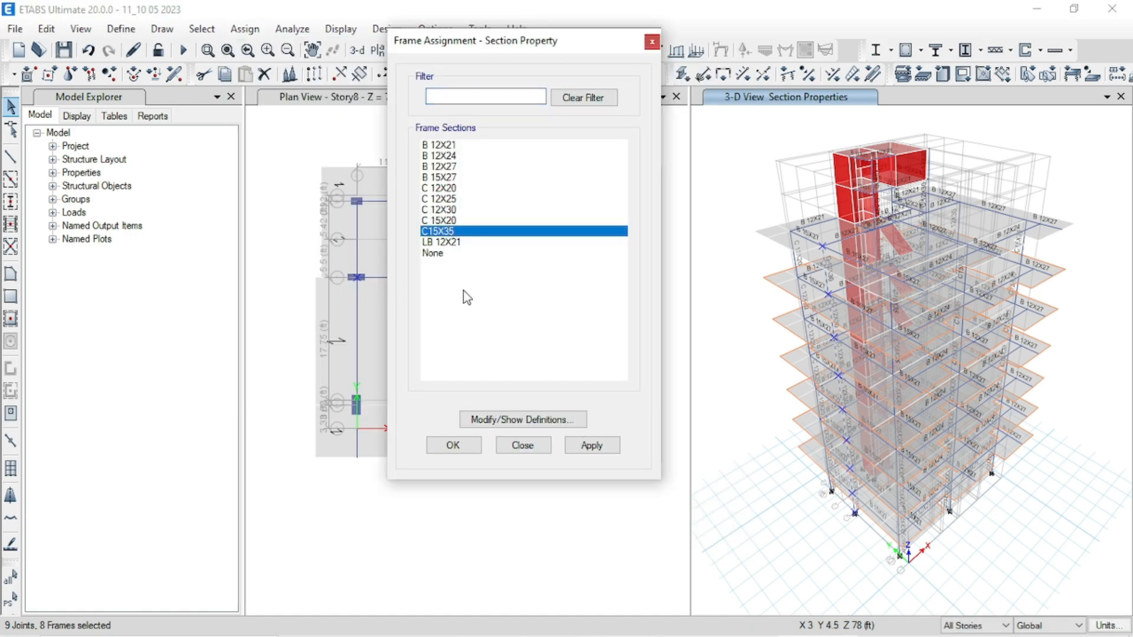
left_click(574, 448)
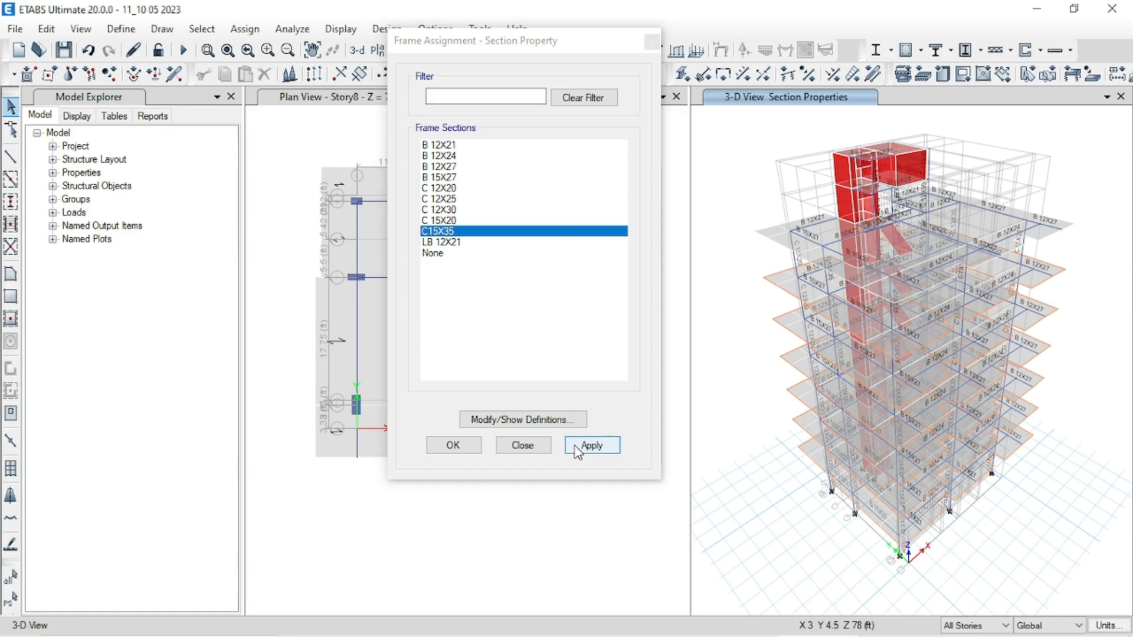
left_click(453, 446)
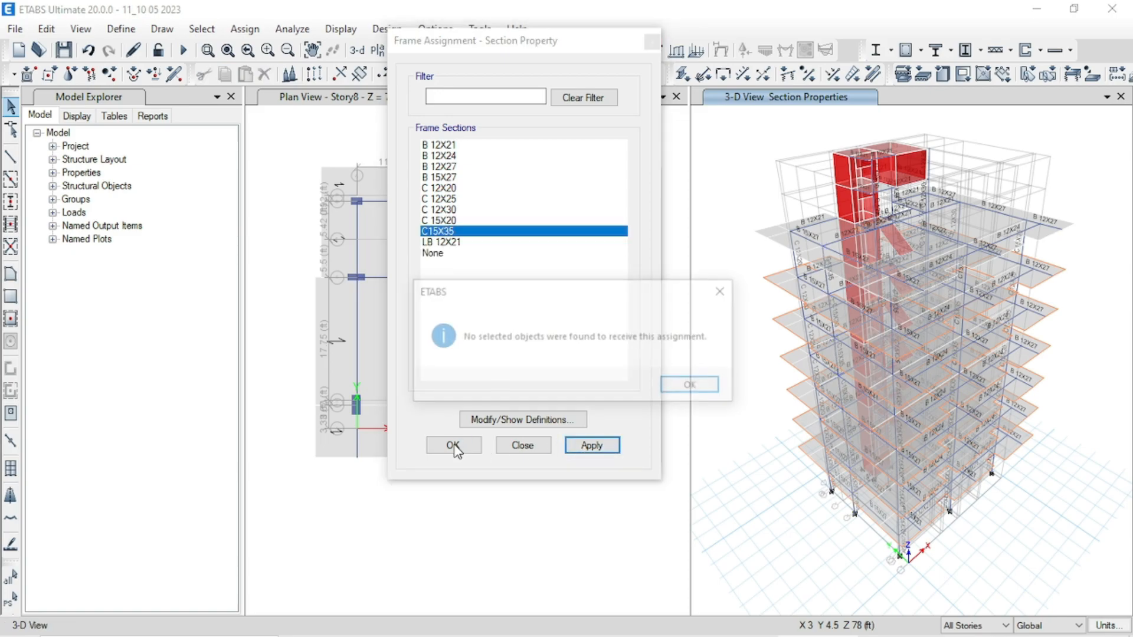
left_click(686, 387)
left_click(446, 446)
scroll(354, 296, "up", 3)
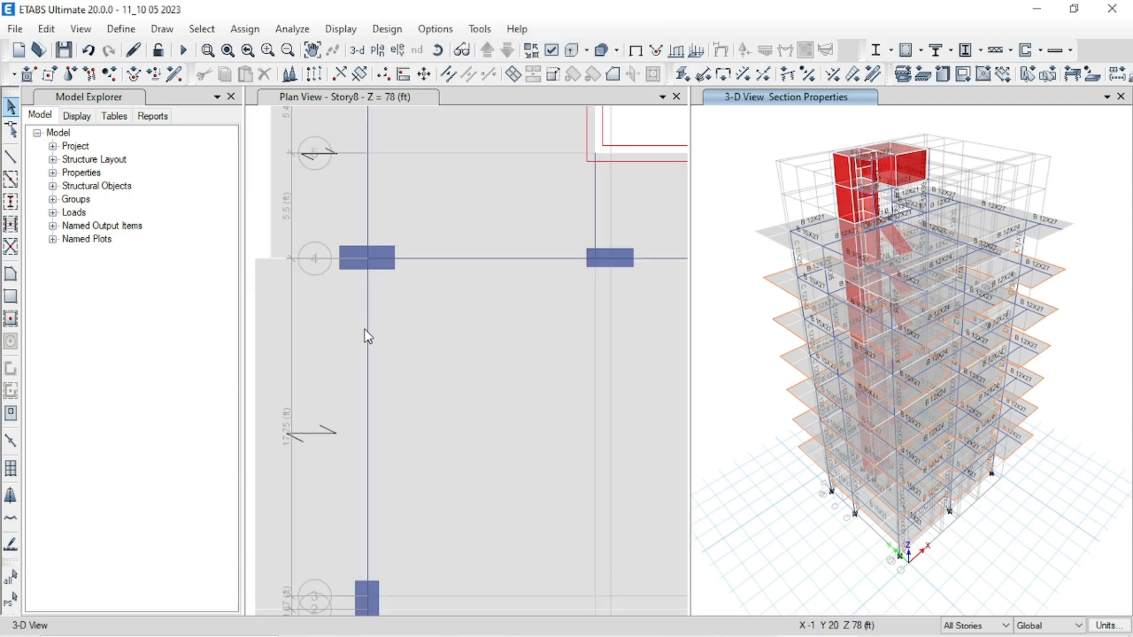
scroll(370, 335, "down", 3)
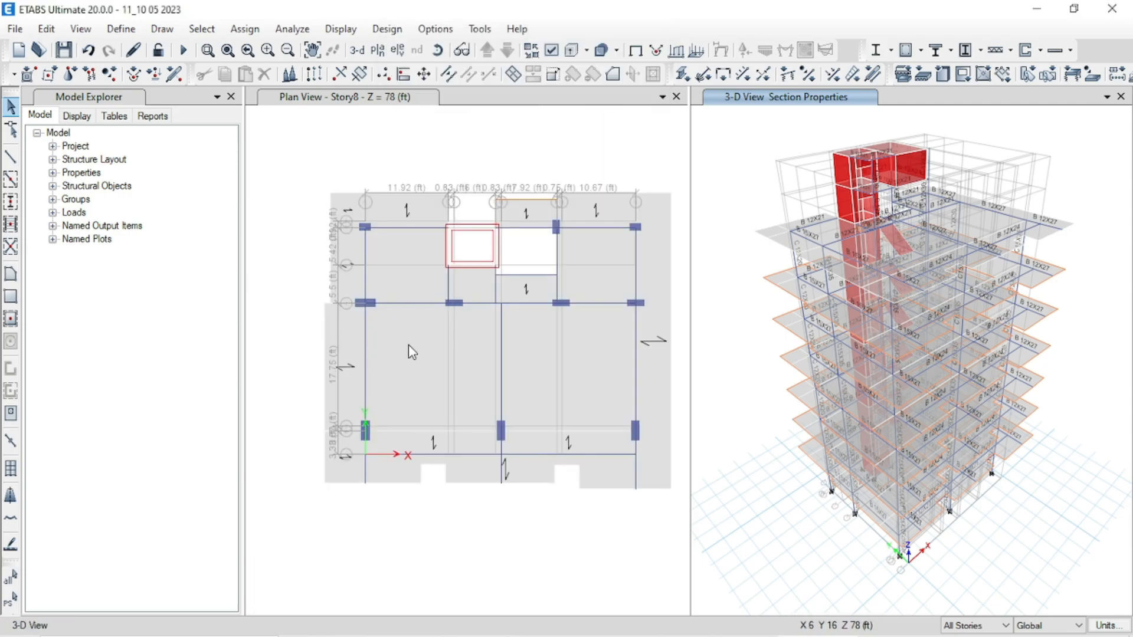
Open the definition of frame section LB 12X21, edit its width, and accept the frame properties.
left_click(588, 517)
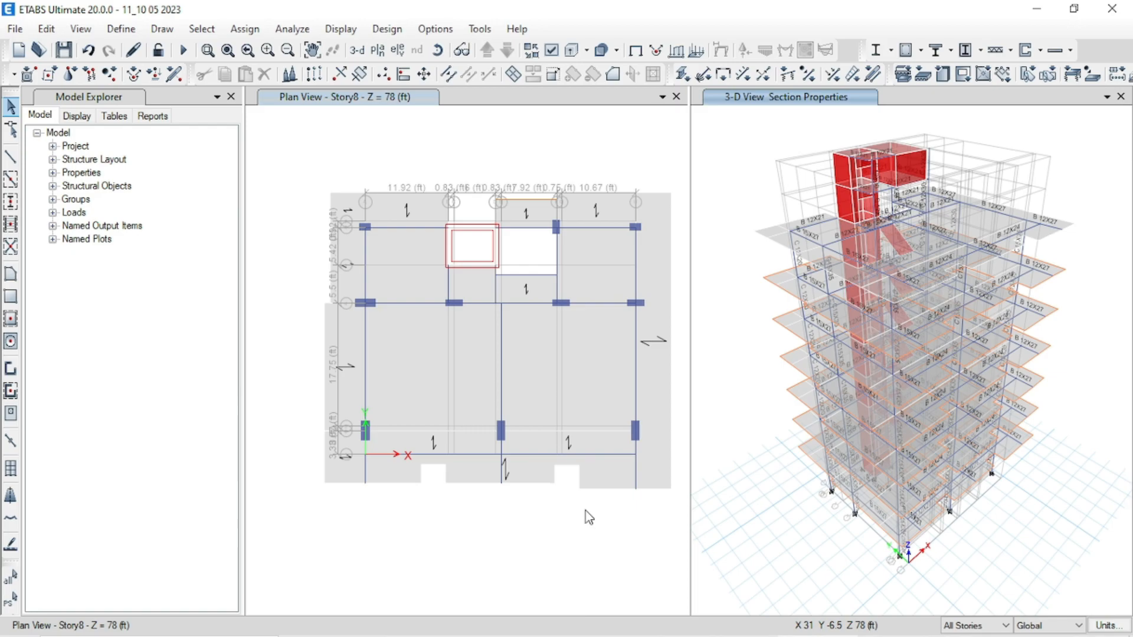
left_click(121, 28)
mouse_move(152, 77)
left_click(392, 76)
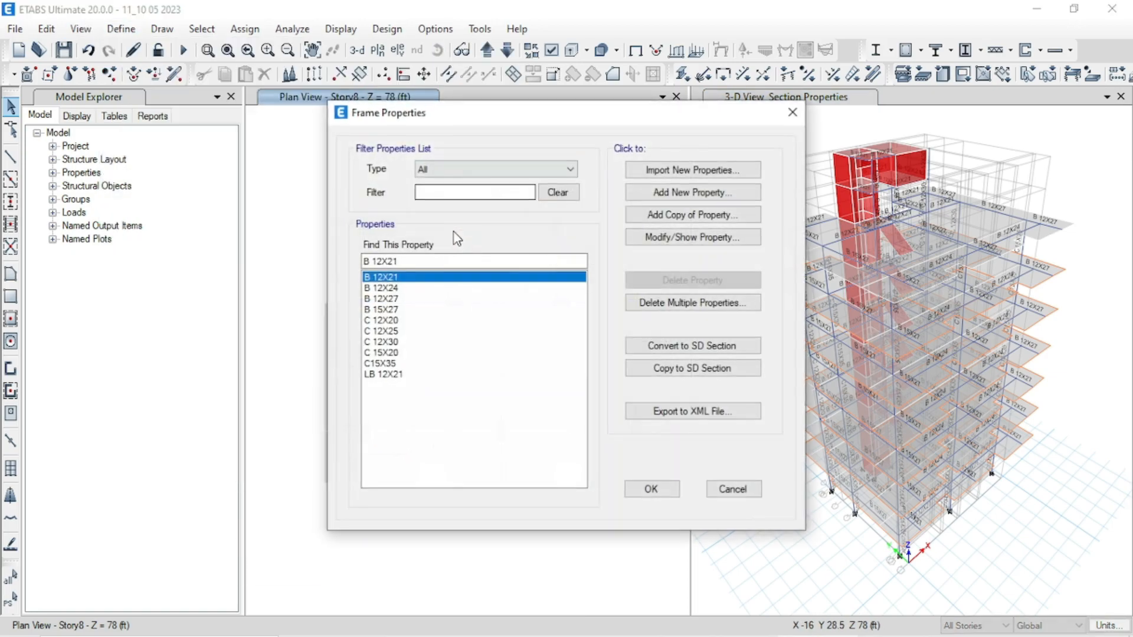
left_click(392, 375)
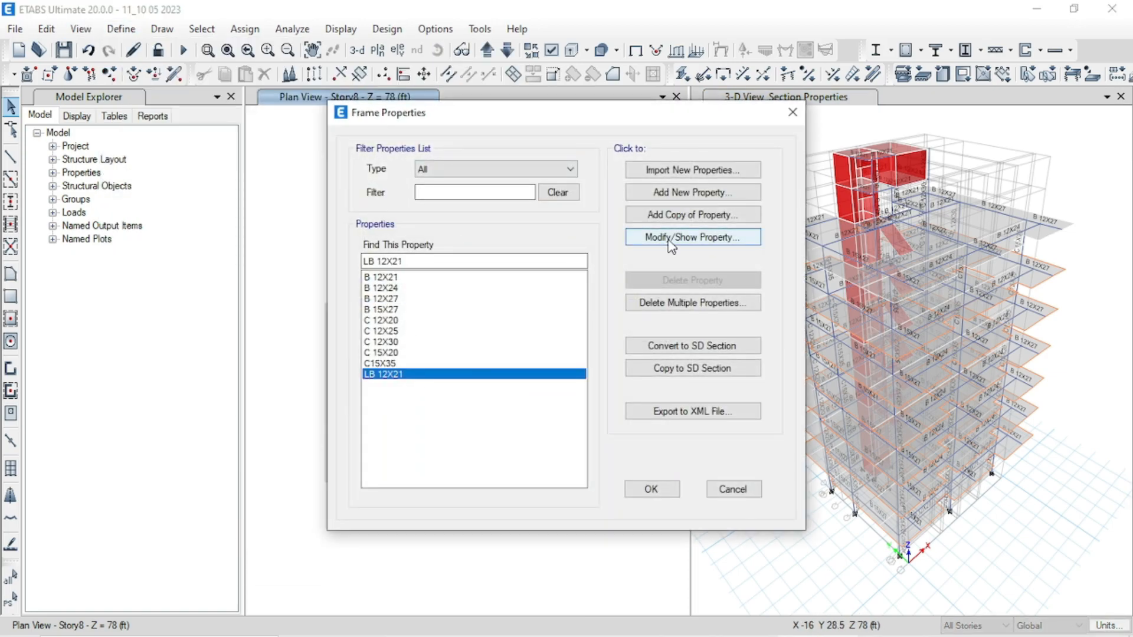
left_click(643, 239)
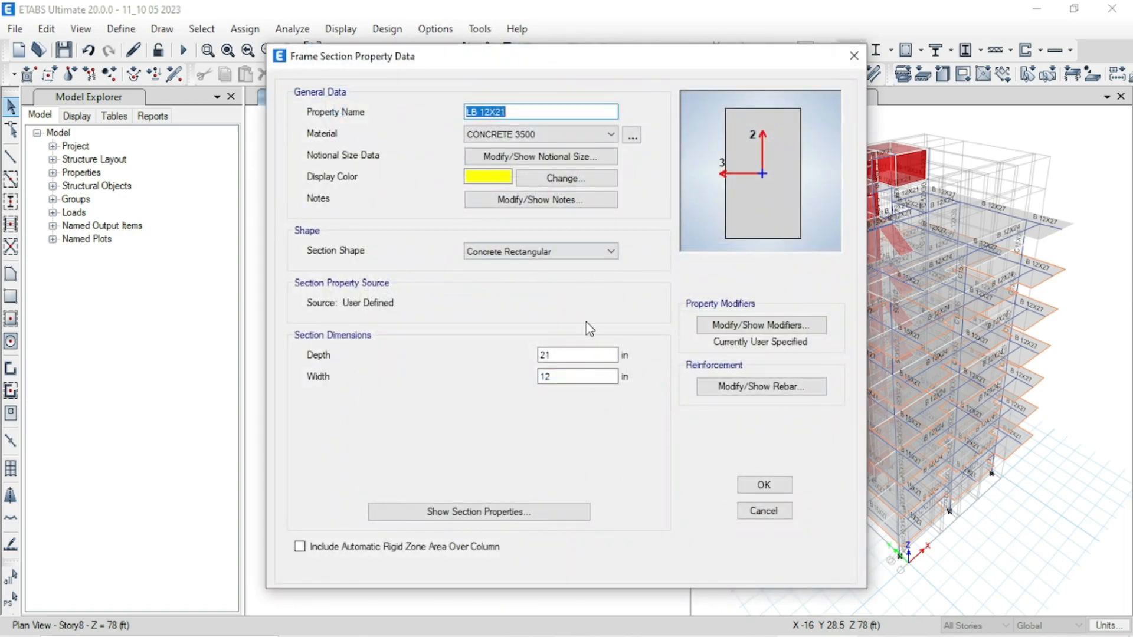
double_click(568, 373)
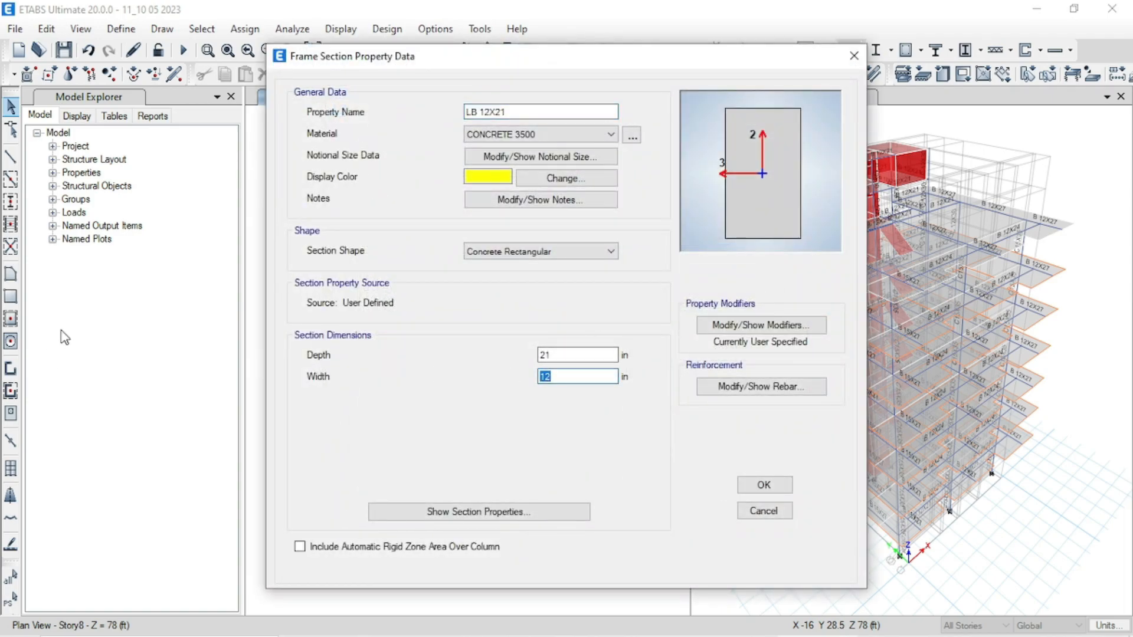
left_click(762, 487)
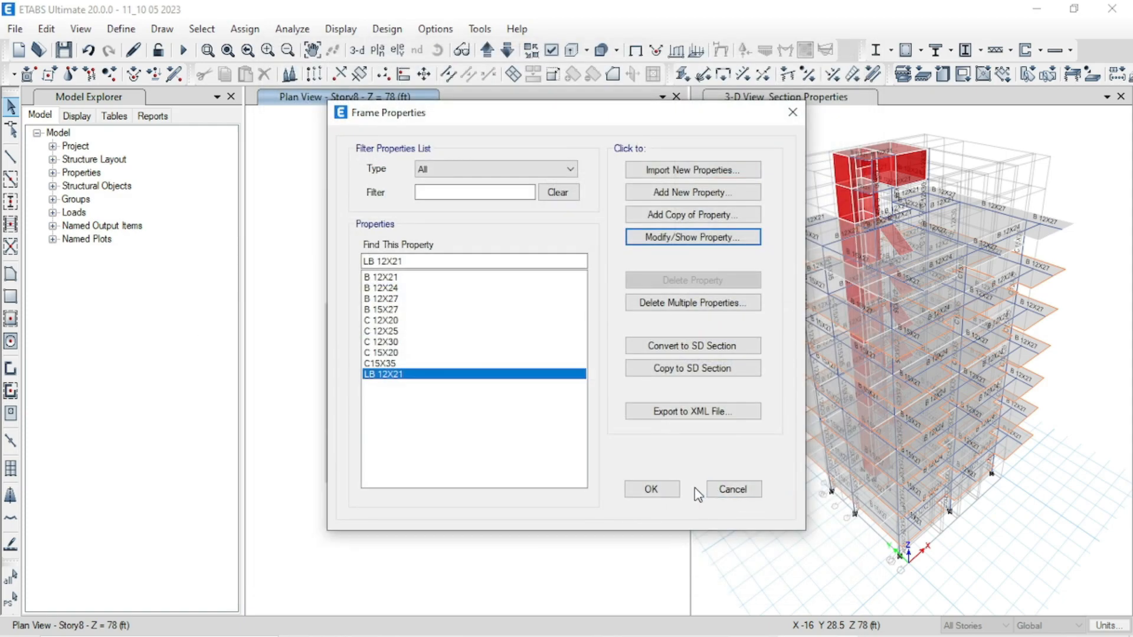
left_click(652, 490)
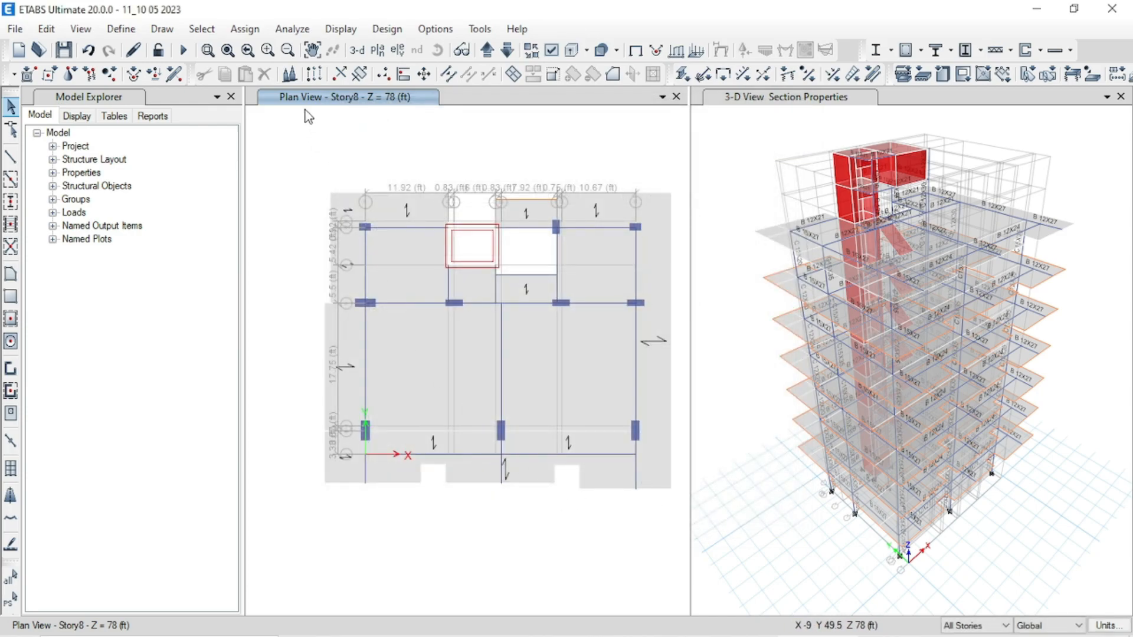
Run the analysis on the revised model and start the concrete frame design check.
left_click(185, 50)
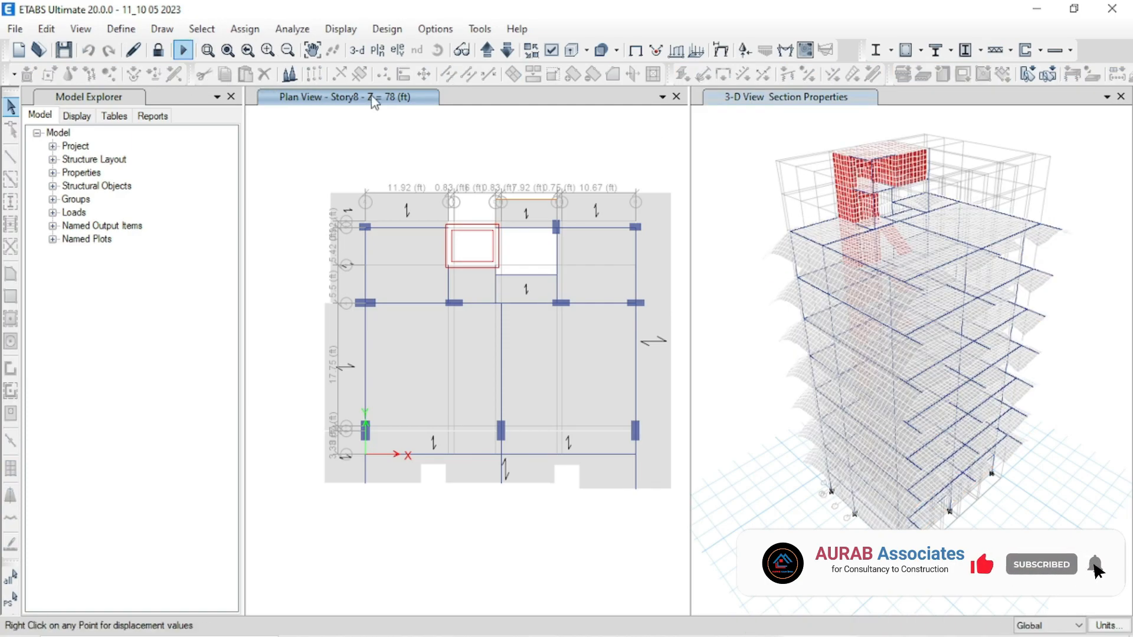
left_click(386, 29)
mouse_move(426, 74)
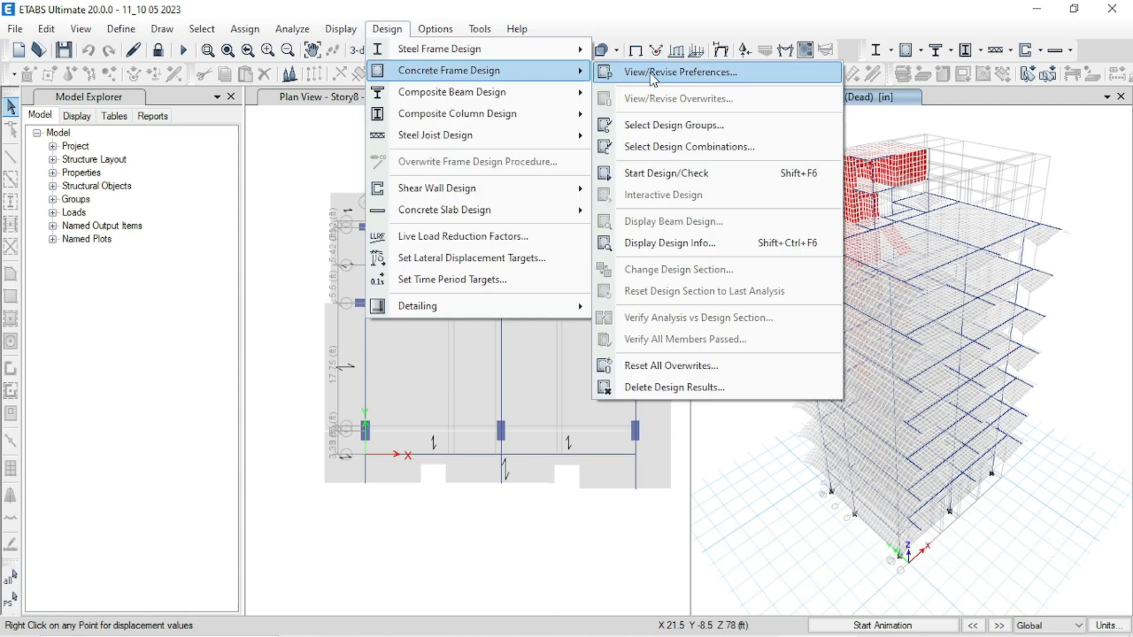
left_click(695, 174)
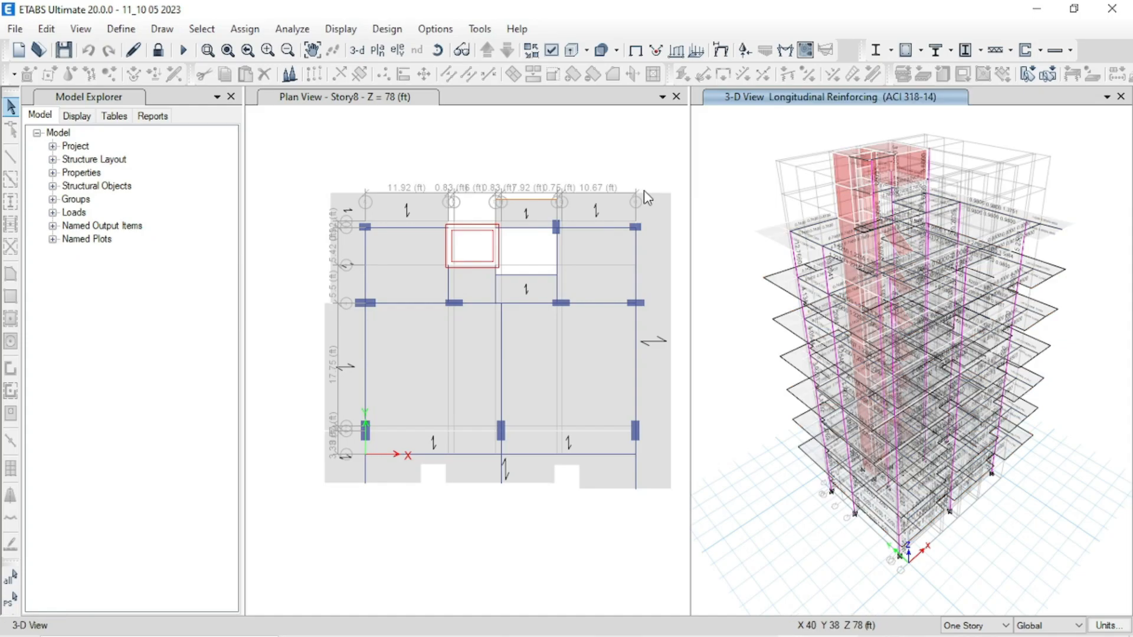
Verify whether all concrete frame members pass the design check and dismiss the message.
left_click(387, 29)
mouse_move(413, 71)
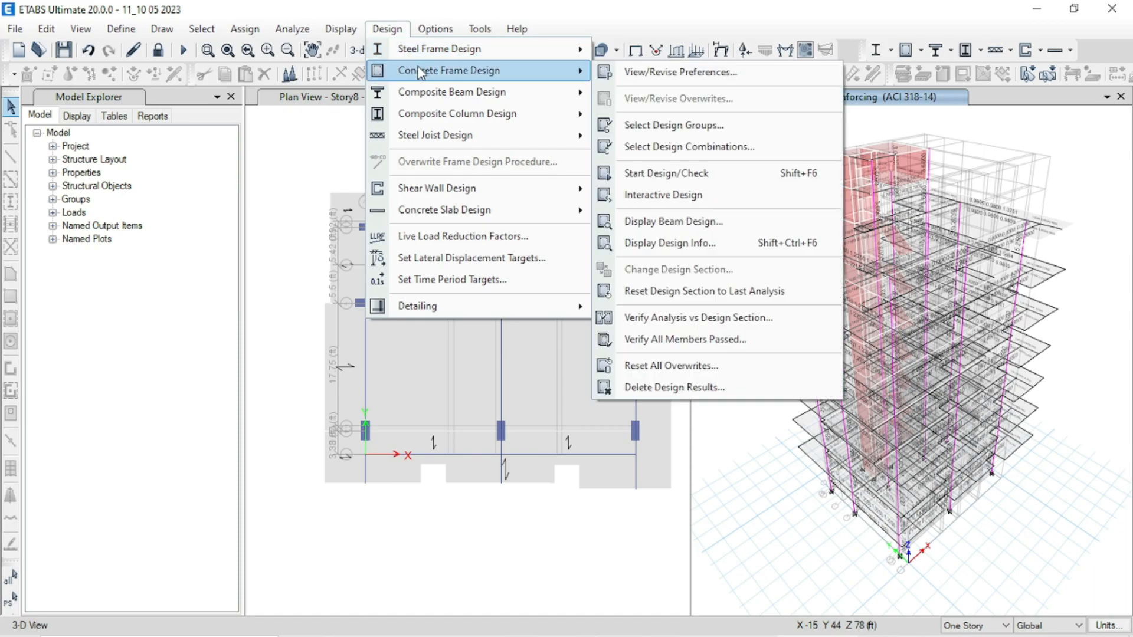
left_click(683, 349)
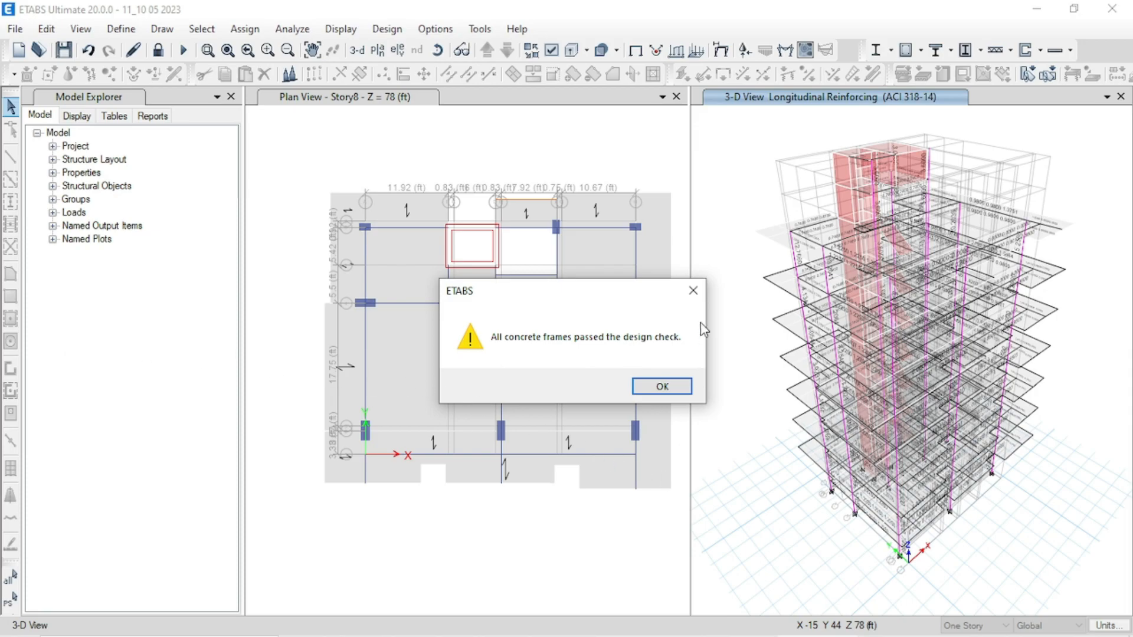
left_click(694, 292)
middle_click_drag(581, 394, 529, 374)
Switch to the 7 storied tutorial drawing in AutoCAD and clear the selection on the 1st to 6th floor plan.
mouse_move(570, 629)
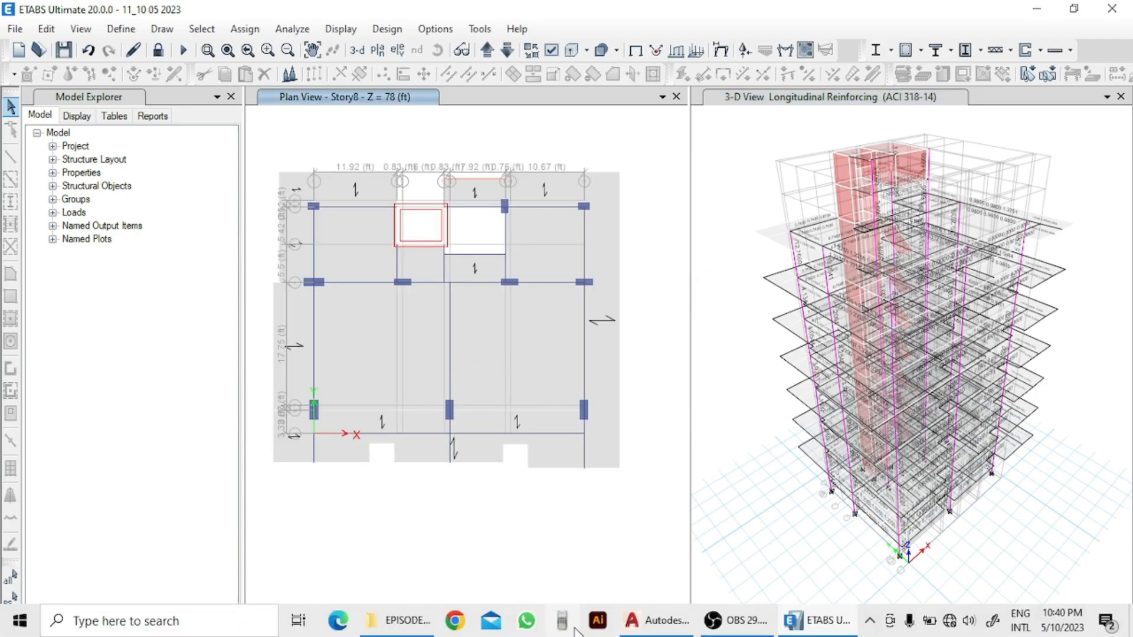
left_click(630, 624)
scroll(479, 590, "down", 4)
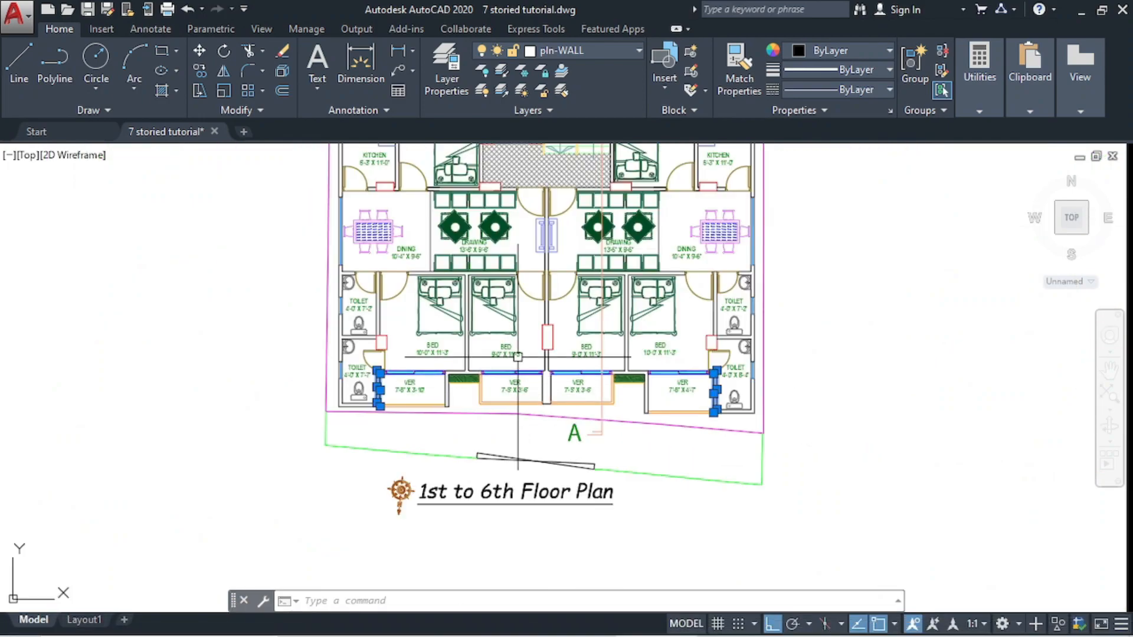
middle_click_drag(504, 428, 489, 449)
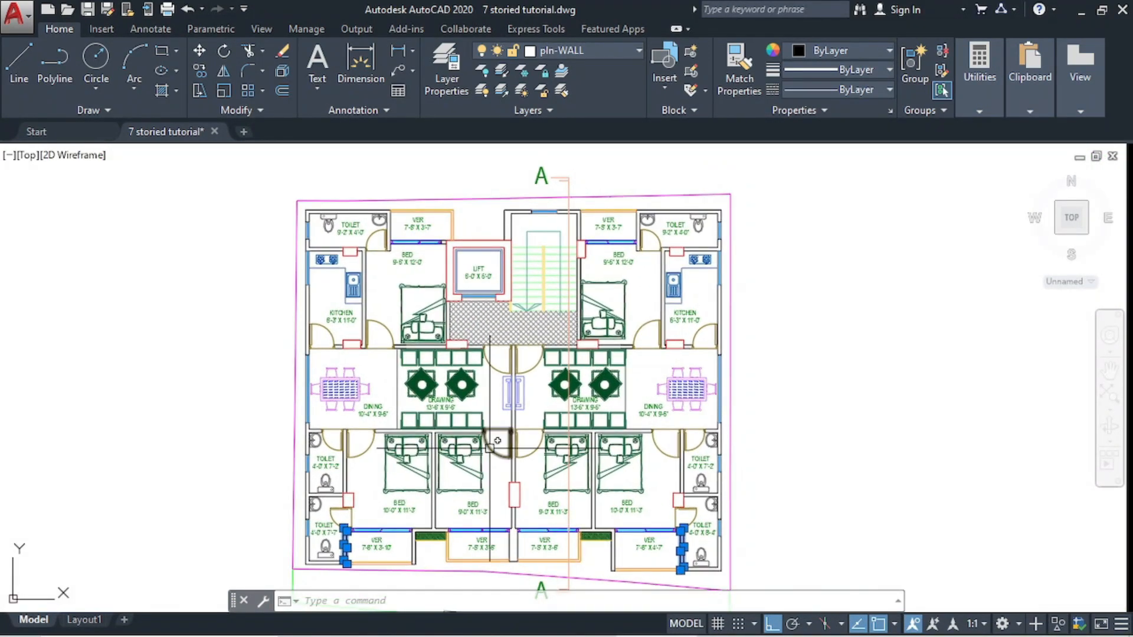
key("Escape")
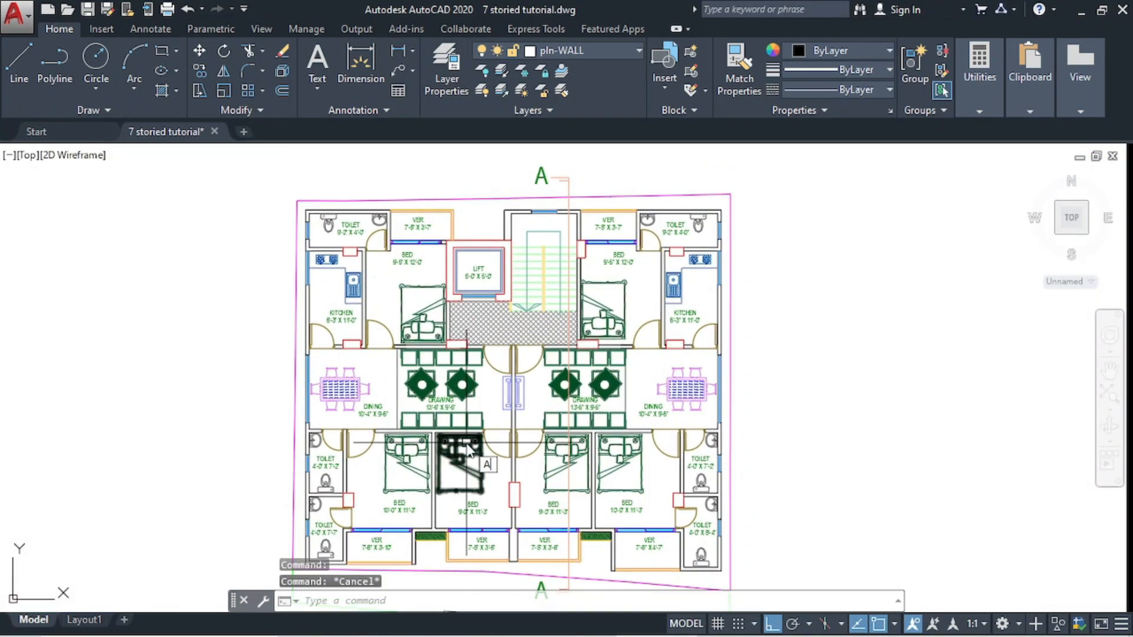
Measure the floor plan's area with AREA through the four outer wall corners, and return to ETABS.
type("AREA")
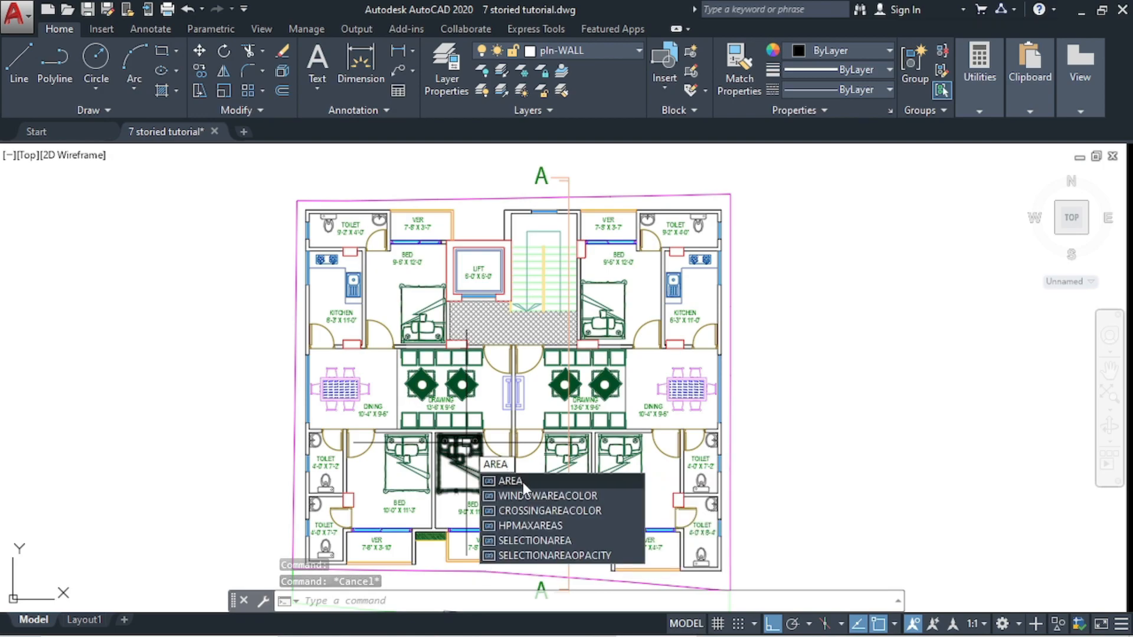
key("Return")
scroll(329, 272, "up", 2)
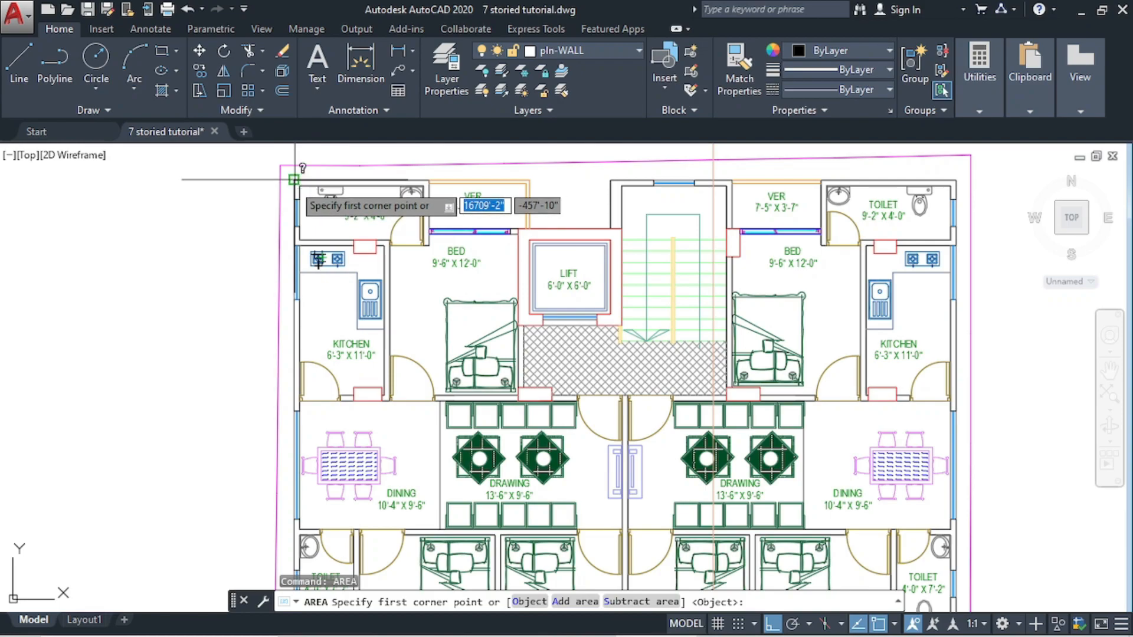
left_click(294, 179)
left_click(944, 178)
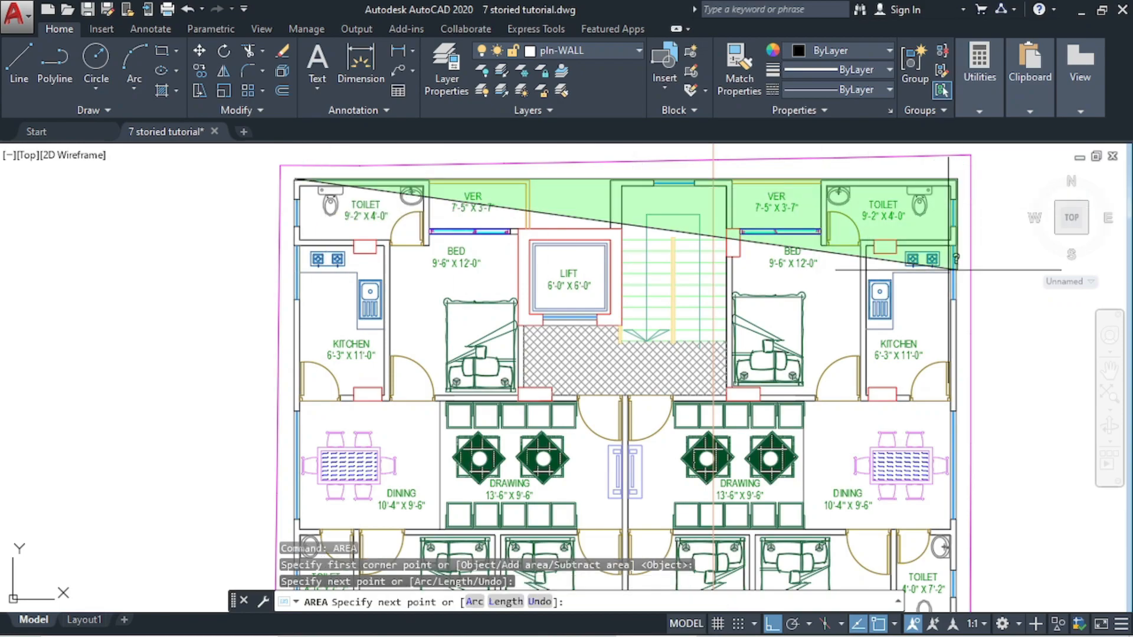
scroll(890, 372, "down", 4)
scroll(820, 375, "up", 3)
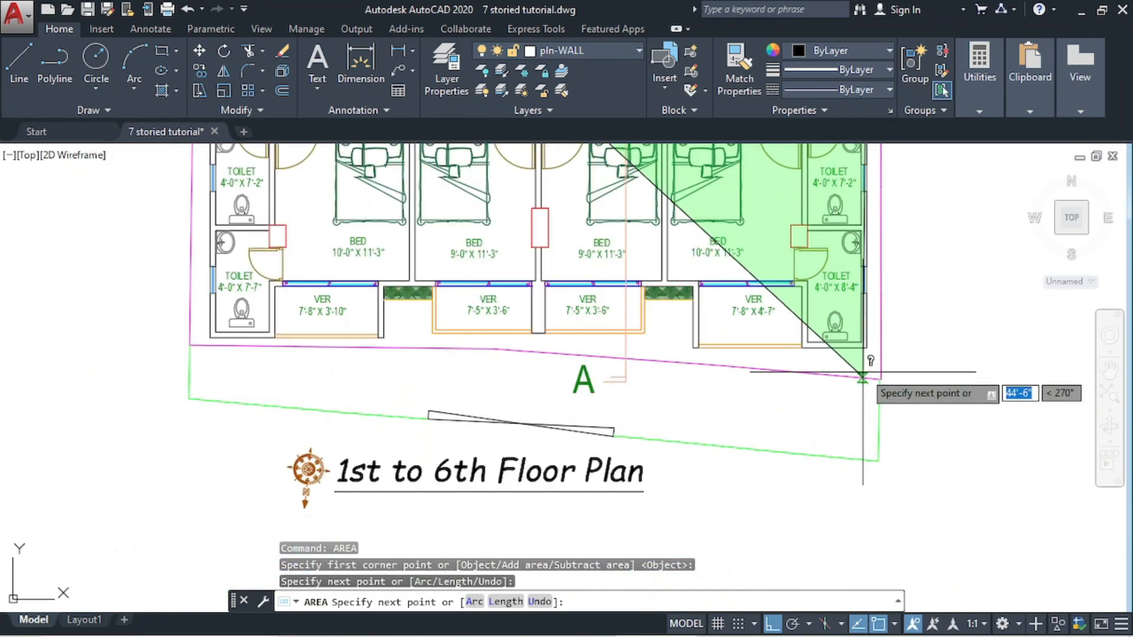
left_click(840, 365)
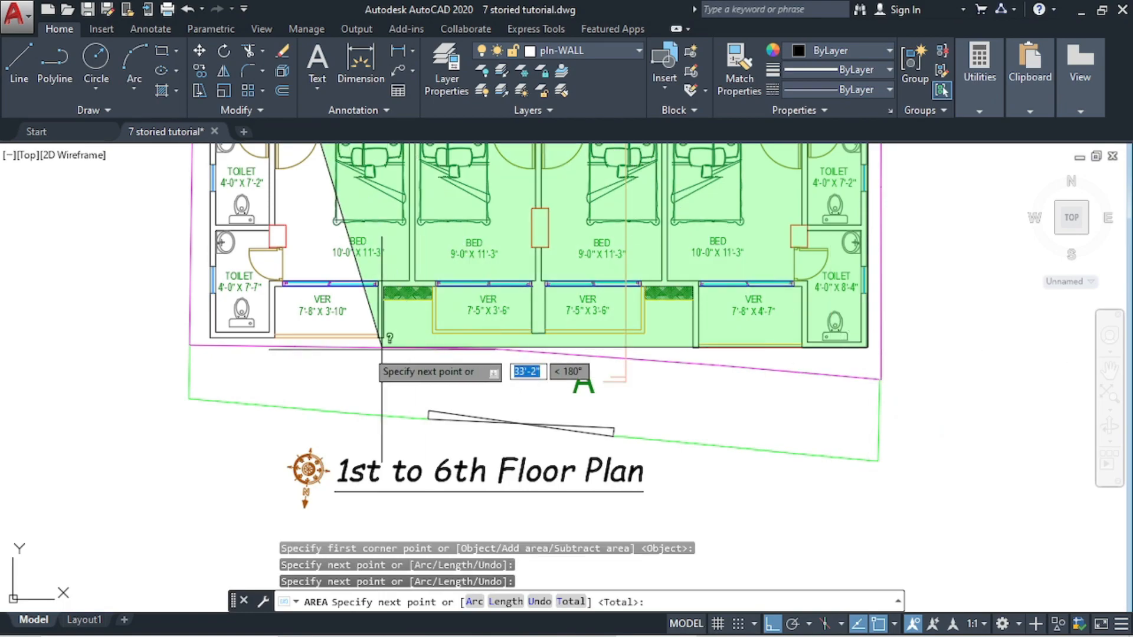
left_click(210, 337)
key("Return")
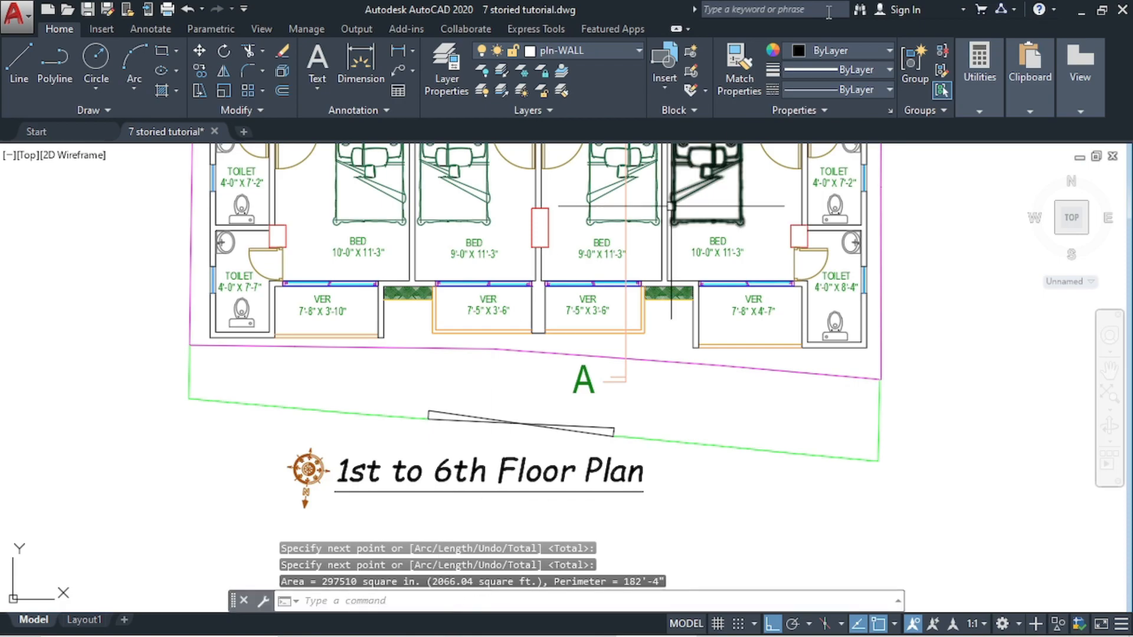
left_click(1081, 11)
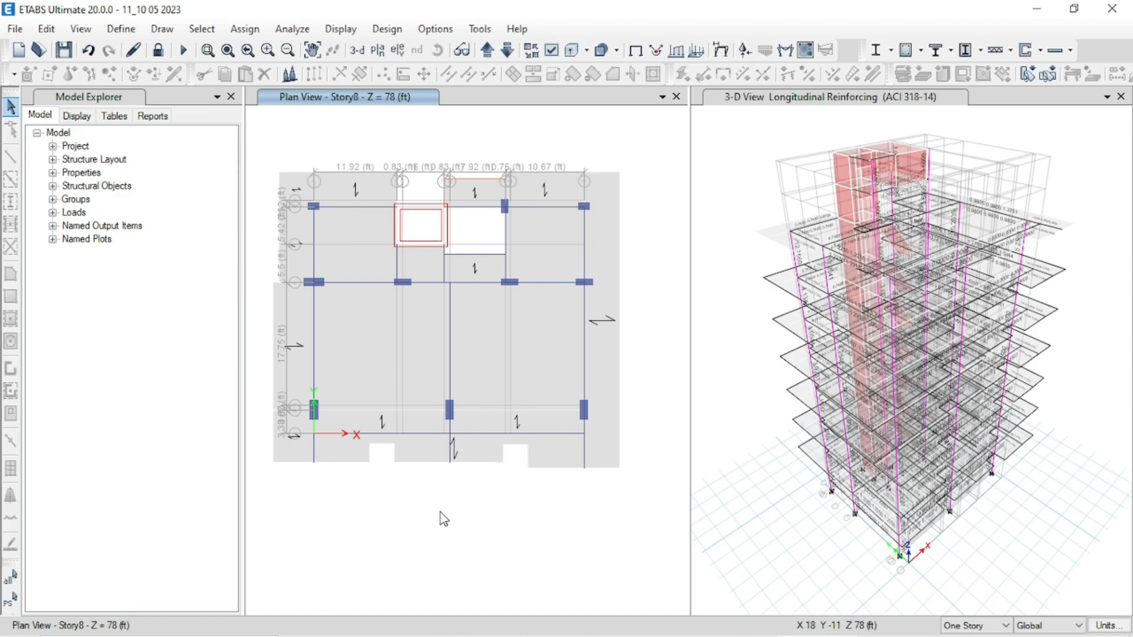
Unlock the model and accept the deletion of the analysis results.
middle_click_drag(444, 522, 470, 516)
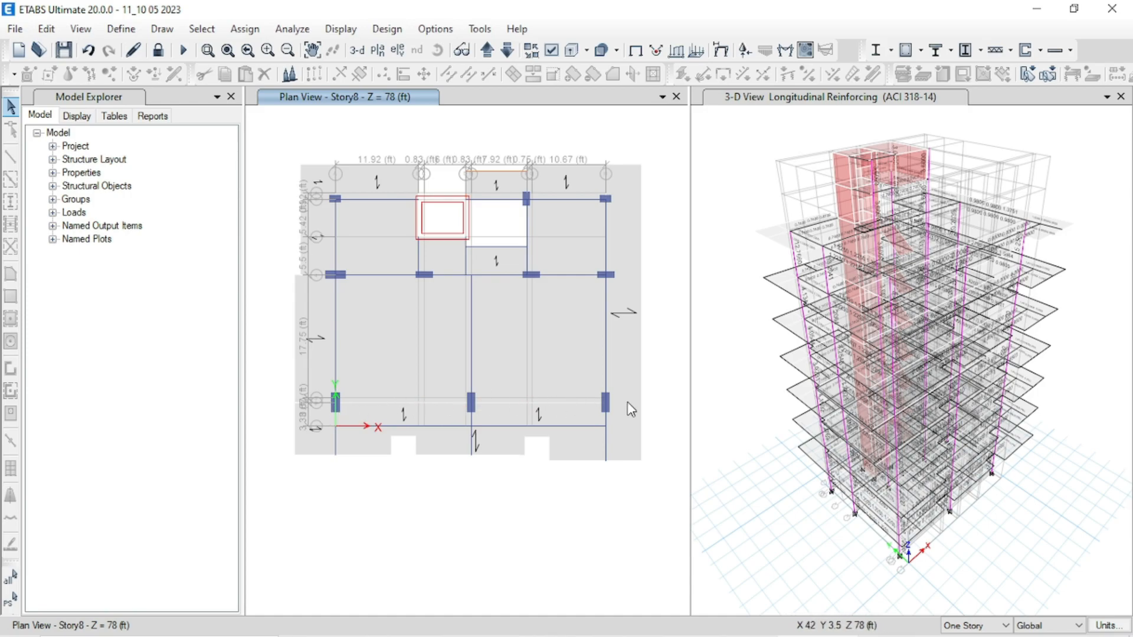
left_click(157, 52)
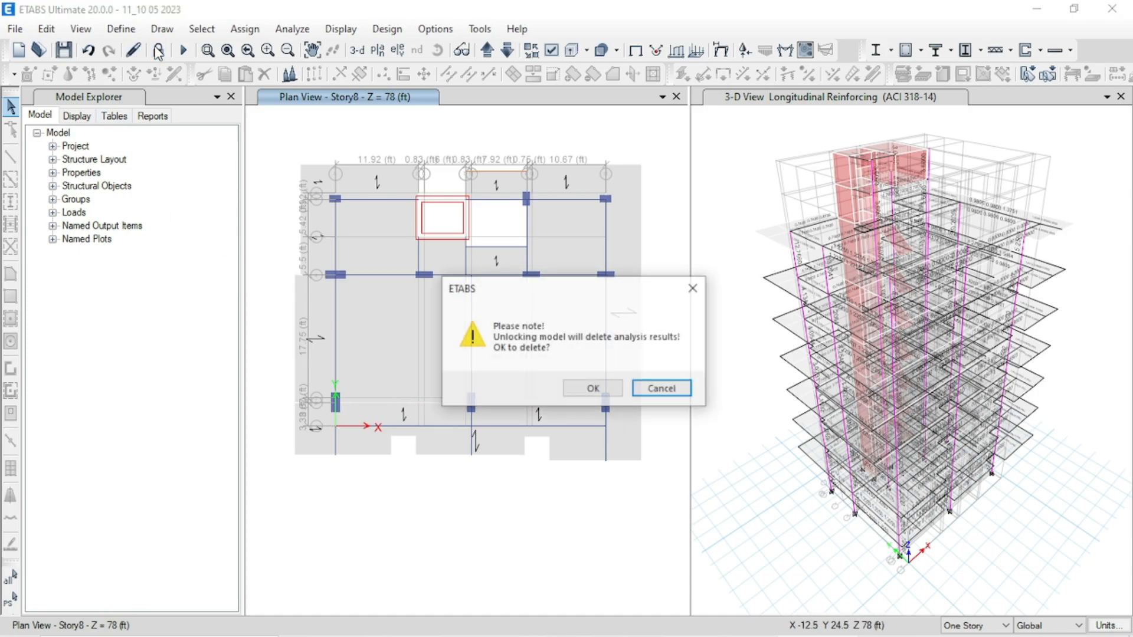
left_click(603, 388)
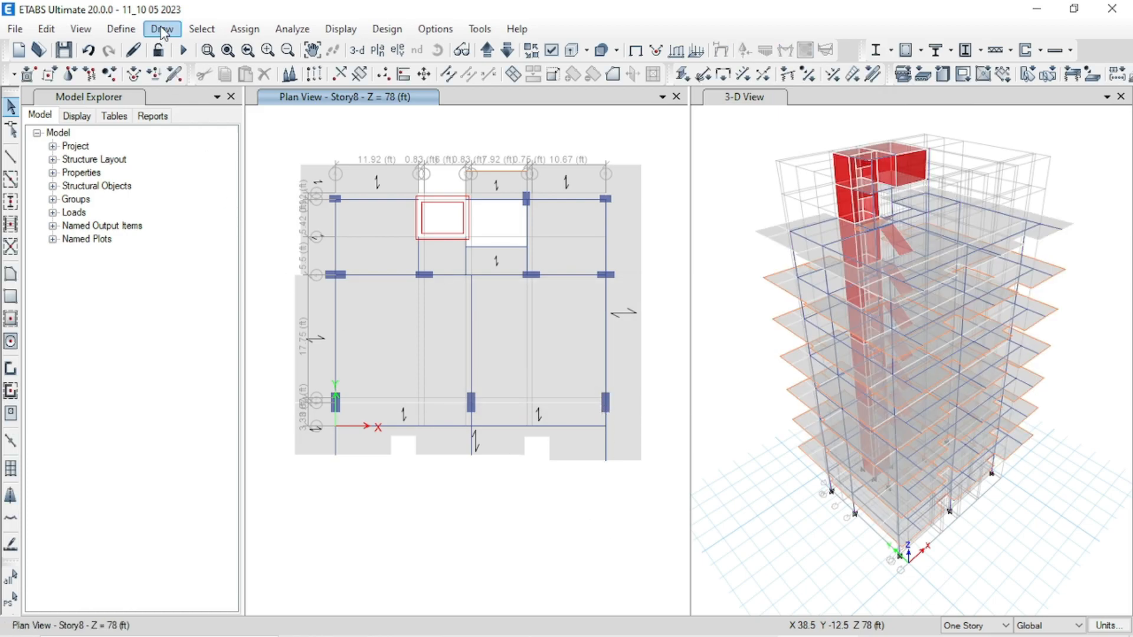
Open the frame section definitions and add a copy of the C15X35 column section.
left_click(120, 29)
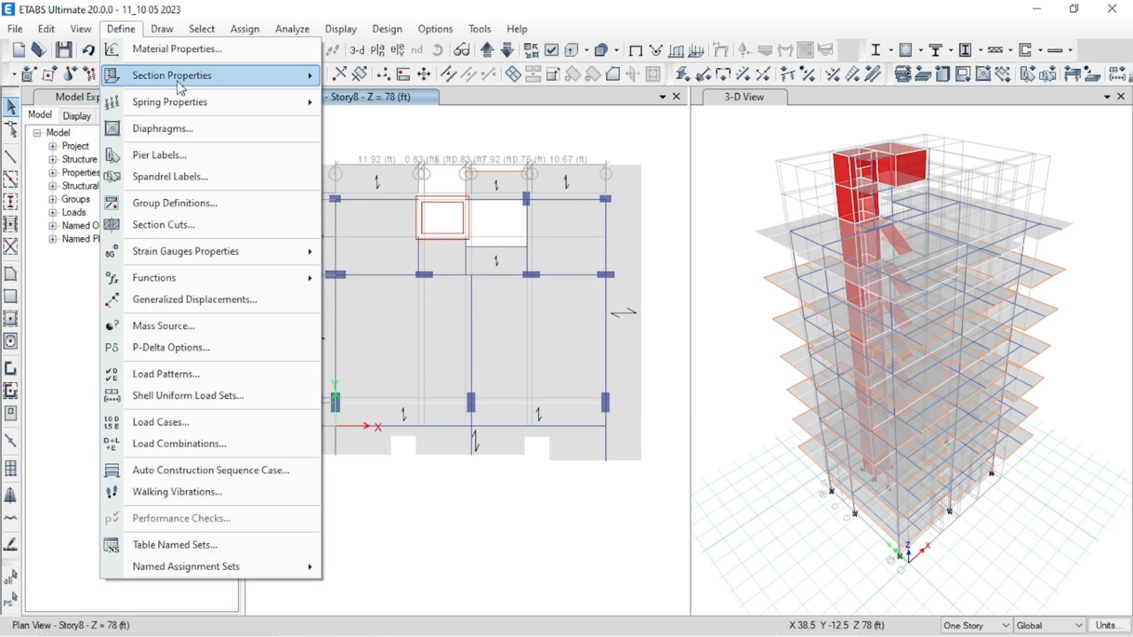
mouse_move(182, 76)
left_click(392, 77)
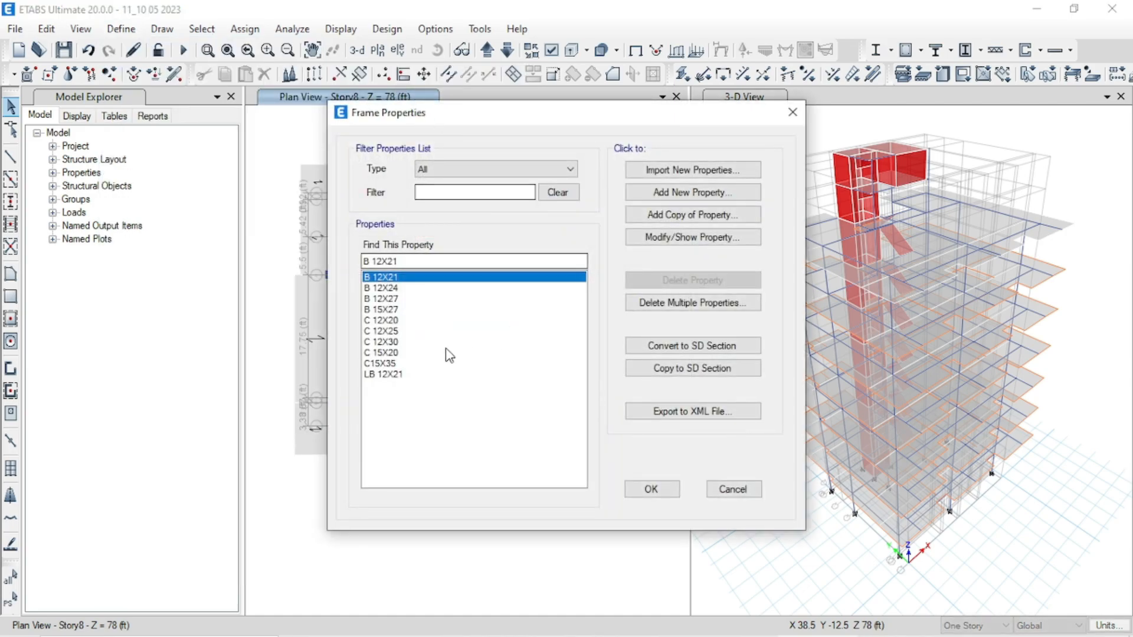
left_click_drag(426, 116, 477, 58)
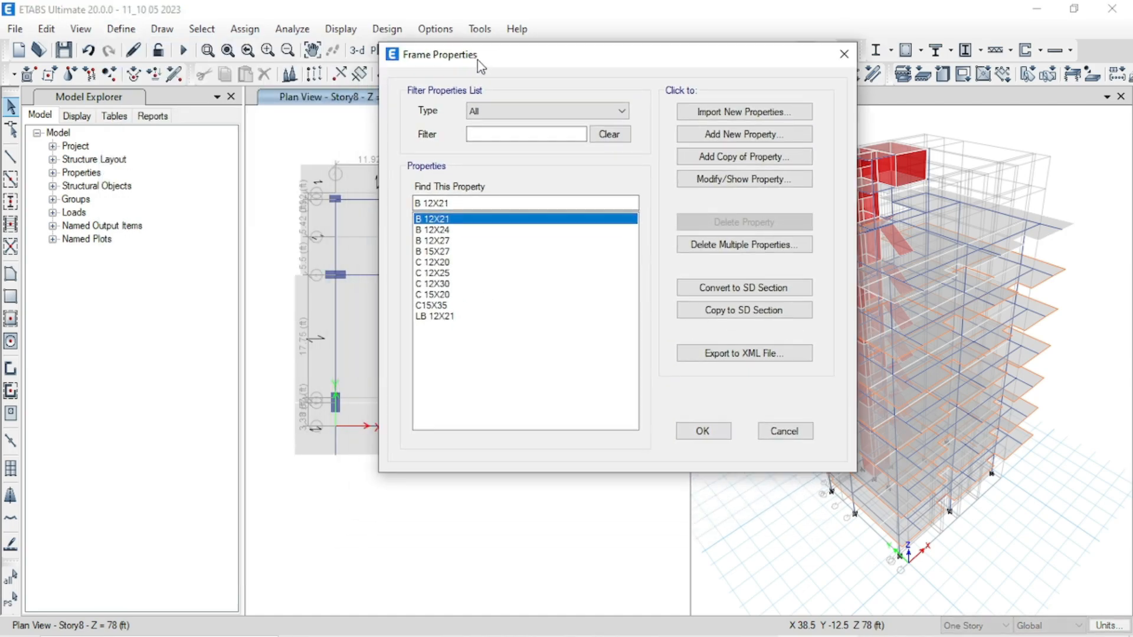
left_click(441, 305)
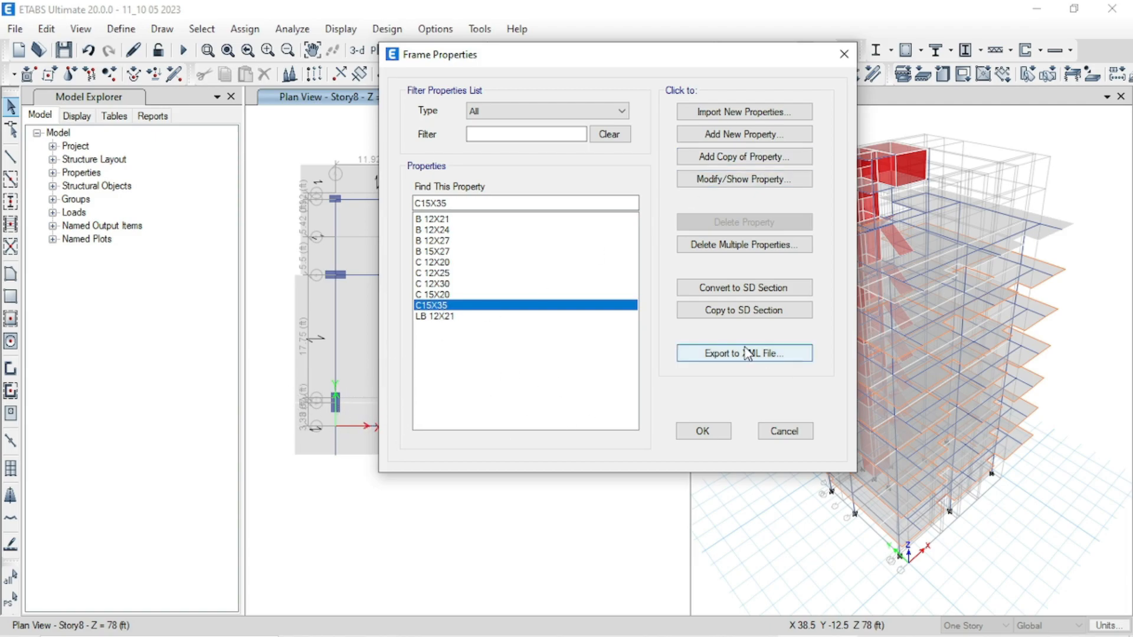
left_click(743, 160)
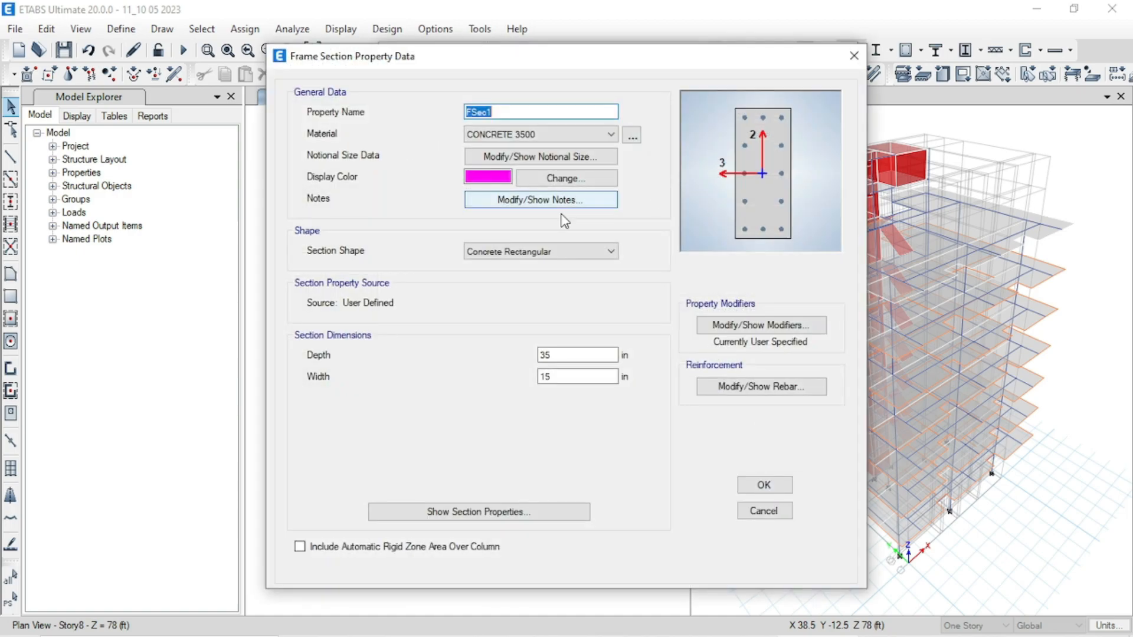
Set the copied section's depth to 40 in and name it C 15X40.
left_click(576, 353)
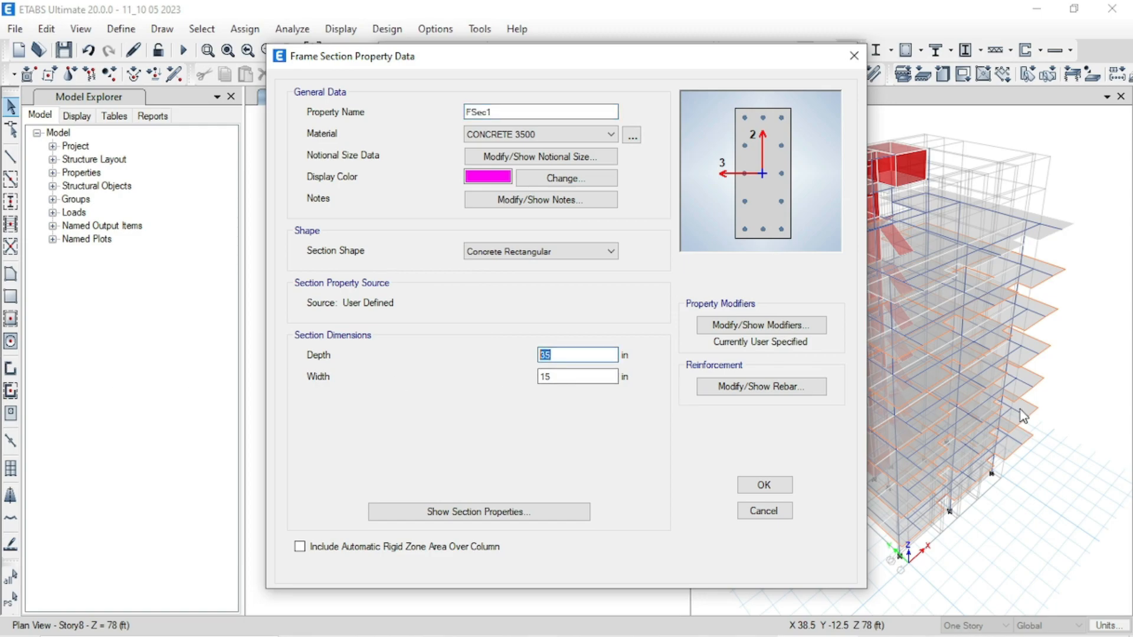
type("3")
left_click_drag(589, 352, 238, 354)
type("40")
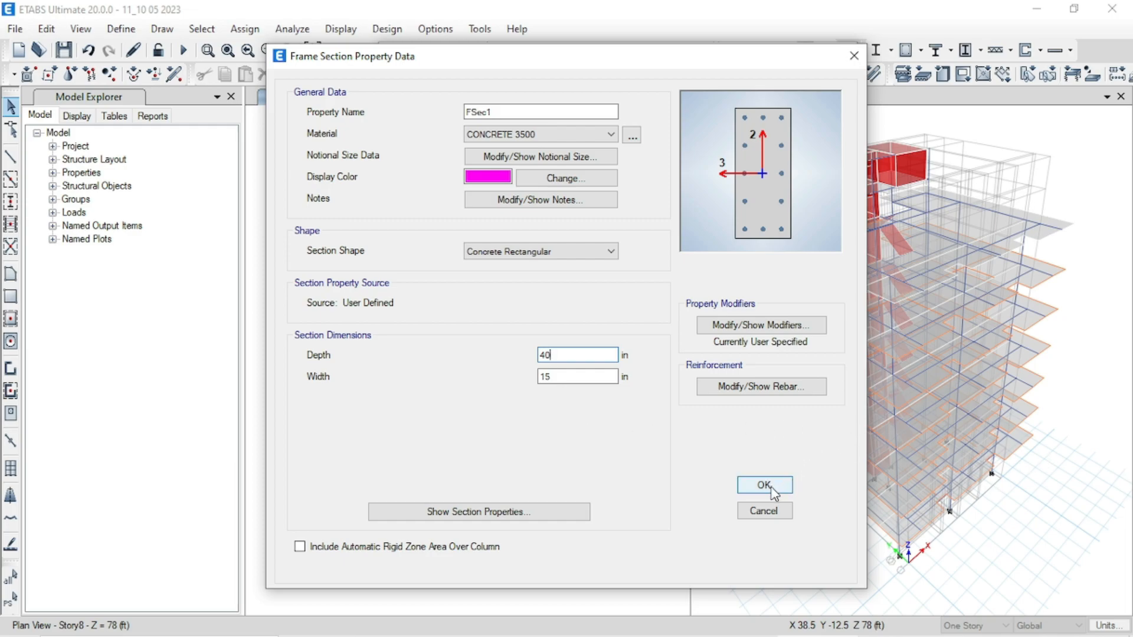
double_click(501, 112)
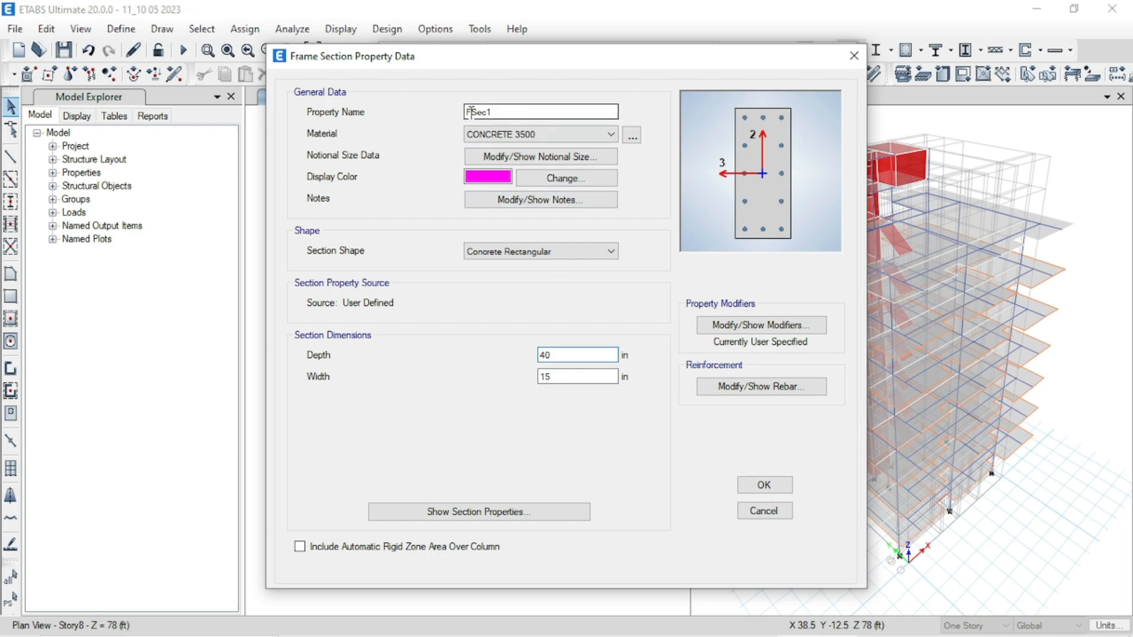
key("BackSpace")
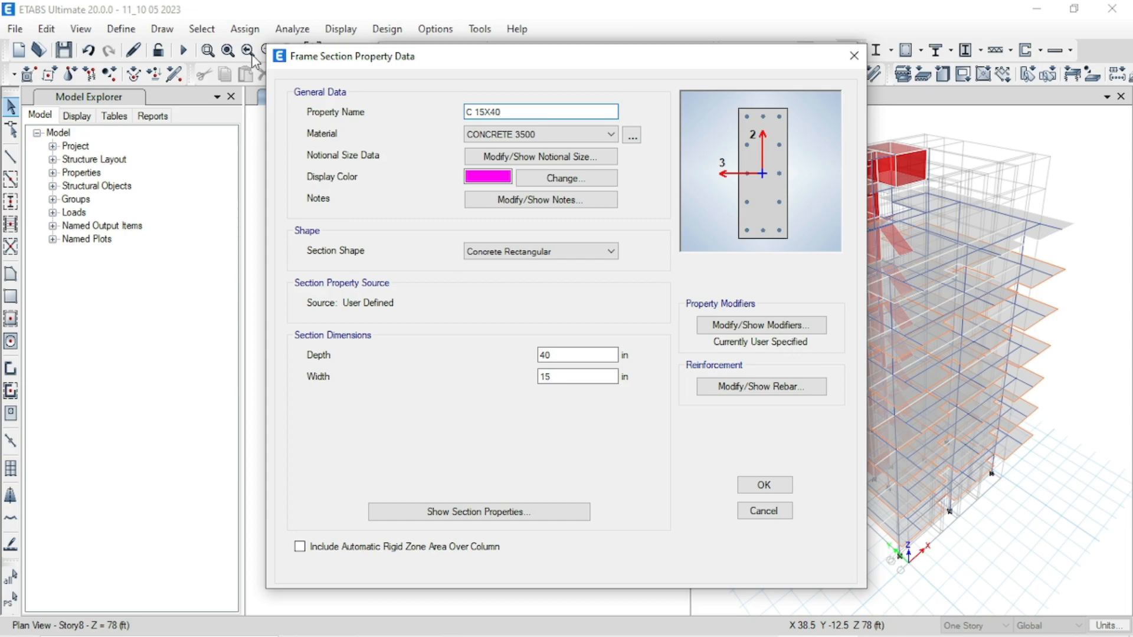
left_click_drag(531, 118, 134, 93)
Calculate the column's depth-to-width ratio, 40÷15, in the Casio calculator emulator and close it.
mouse_move(691, 636)
left_click(563, 621)
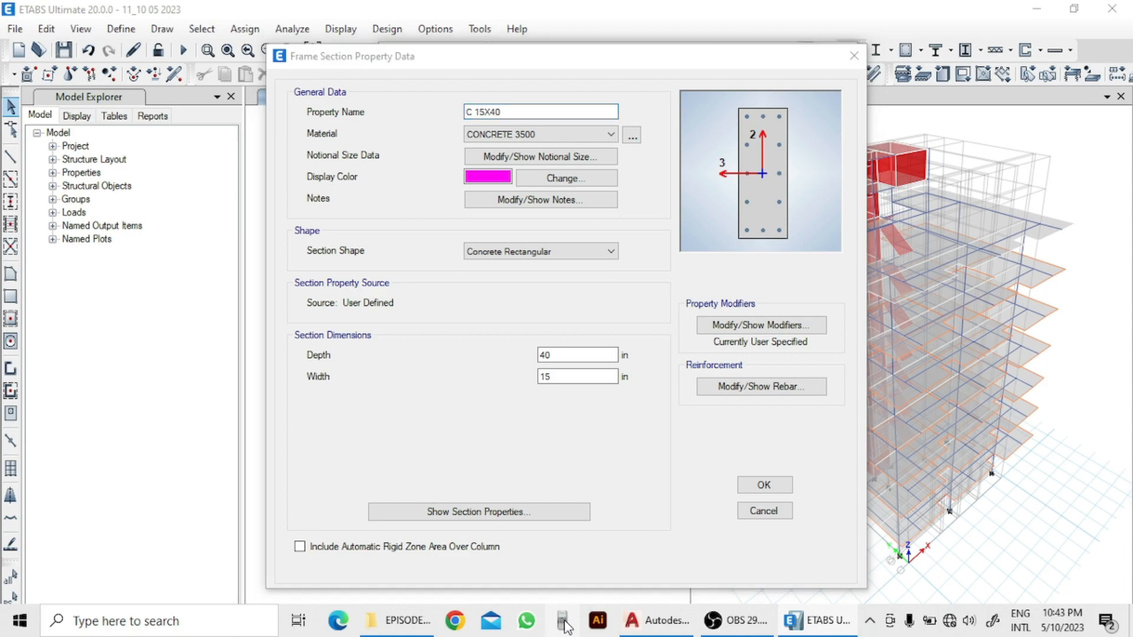
left_click(819, 488)
left_click(819, 557)
left_click(975, 488)
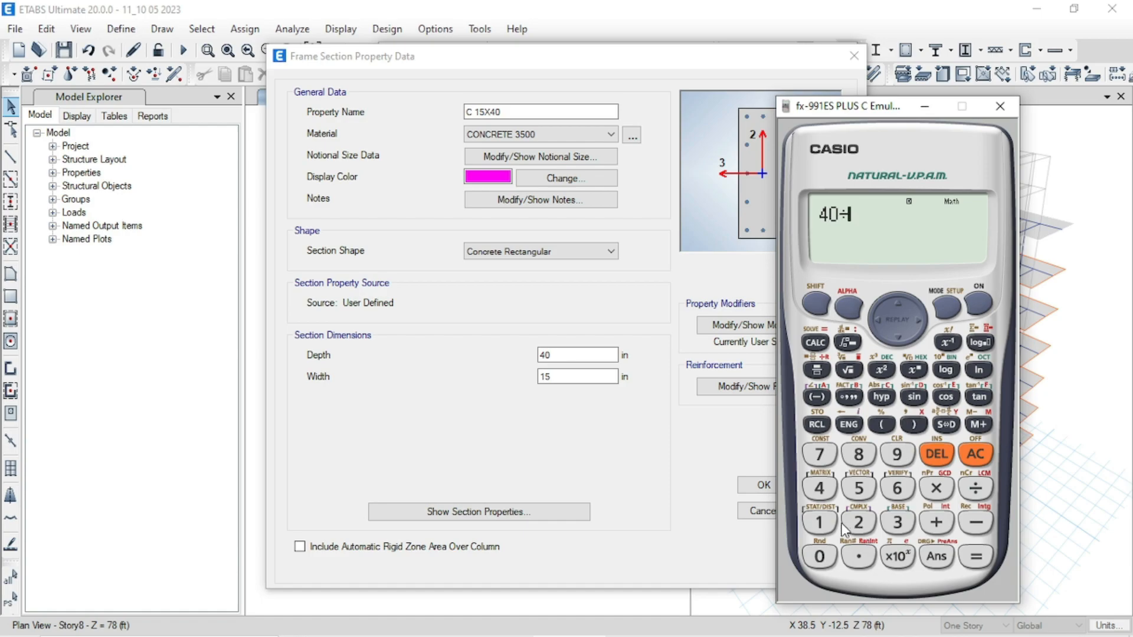
left_click(820, 522)
left_click(858, 488)
left_click(975, 556)
left_click(1007, 115)
Accept the C 15X40 section definition and move the Frame Properties dialog clear of the plan's columns.
mouse_move(441, 63)
left_mouse_down()
mouse_move(357, 5)
mouse_move(445, 56)
left_mouse_up()
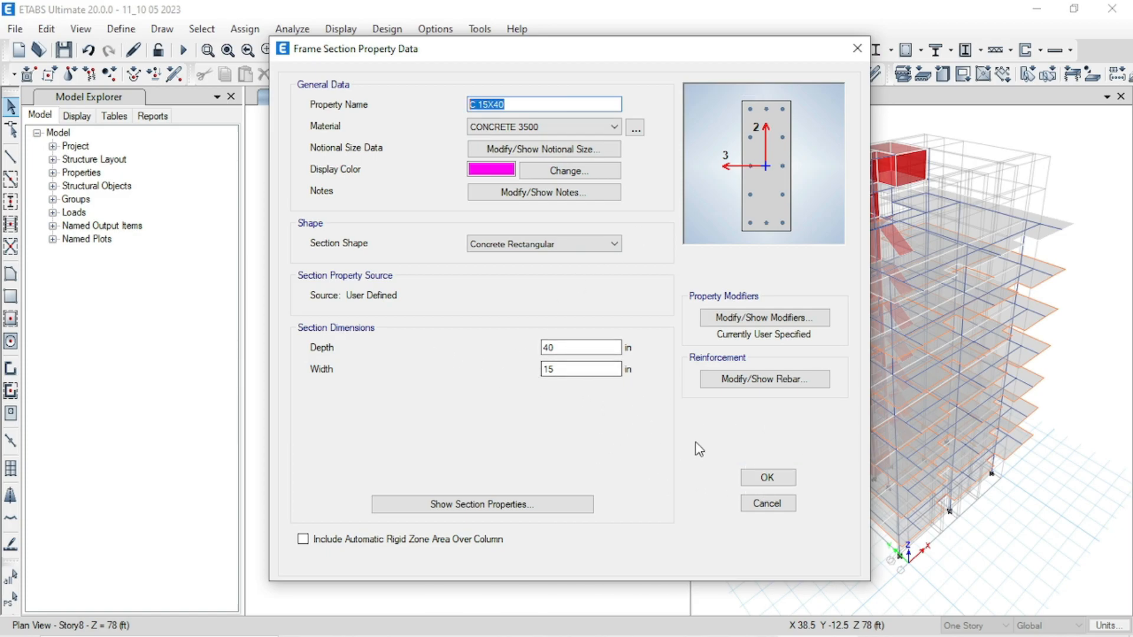
left_click(765, 478)
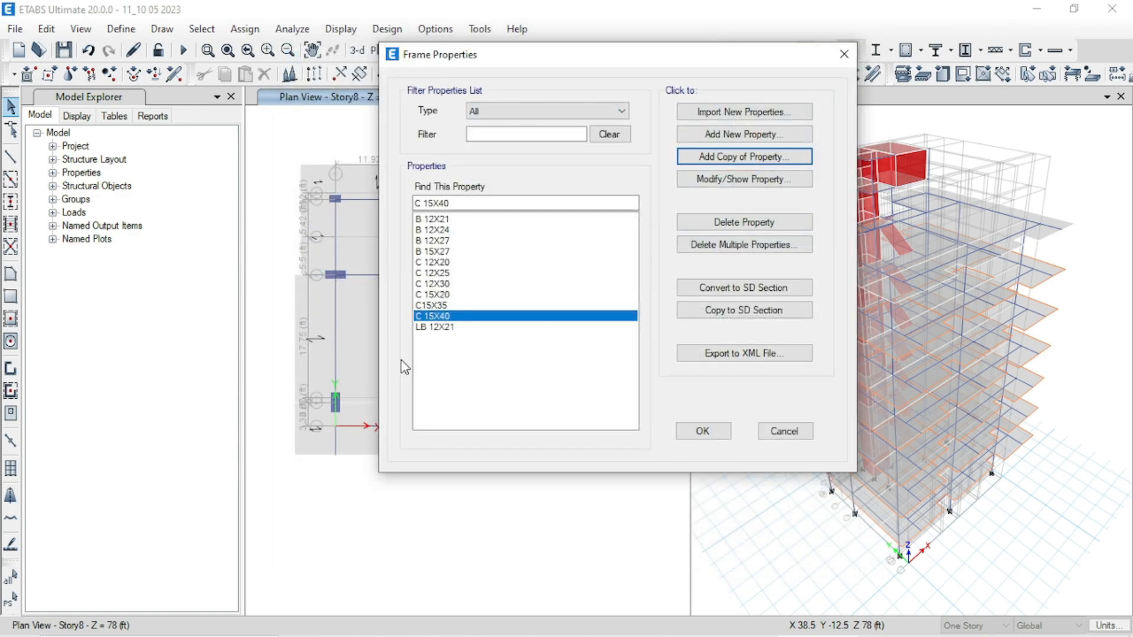
left_click_drag(481, 56, 631, 58)
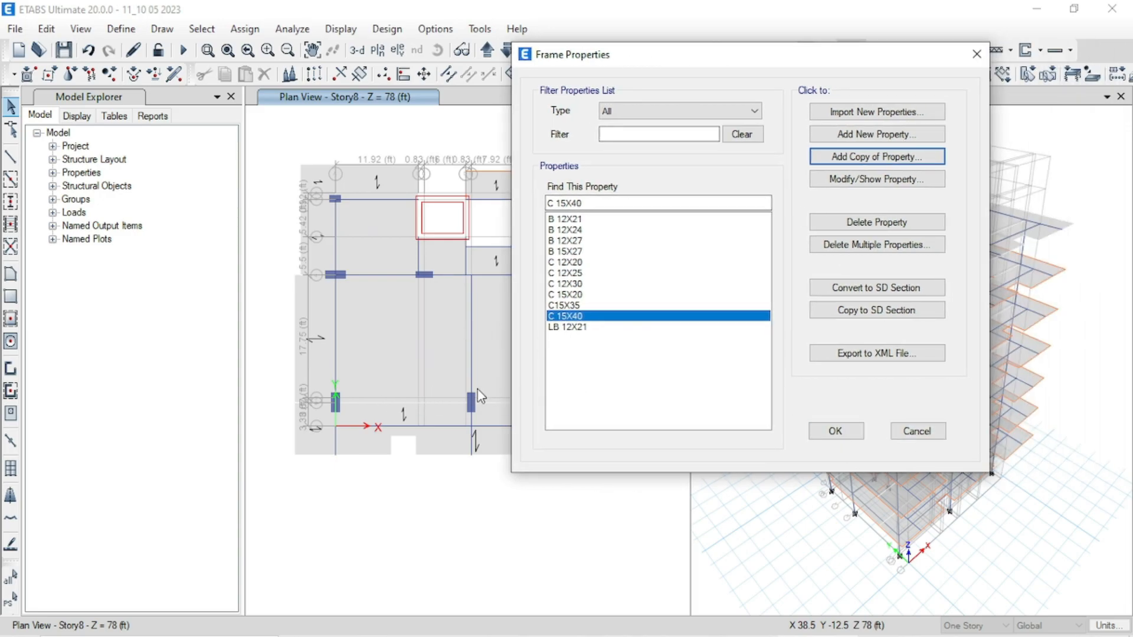
left_click_drag(615, 60, 781, 43)
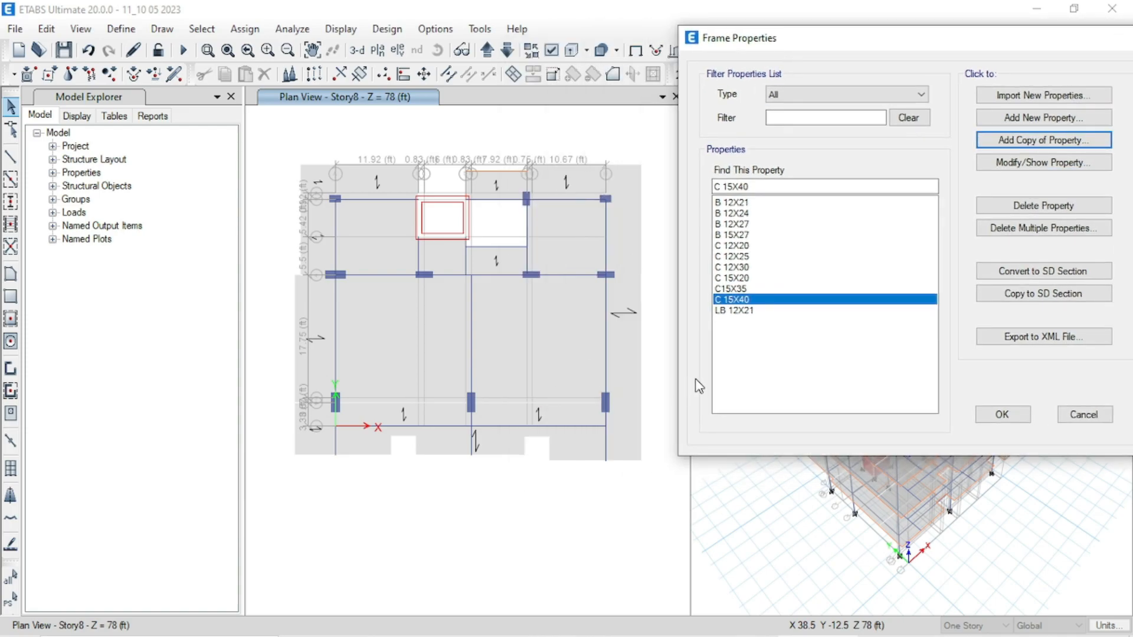
left_click_drag(770, 50, 719, 48)
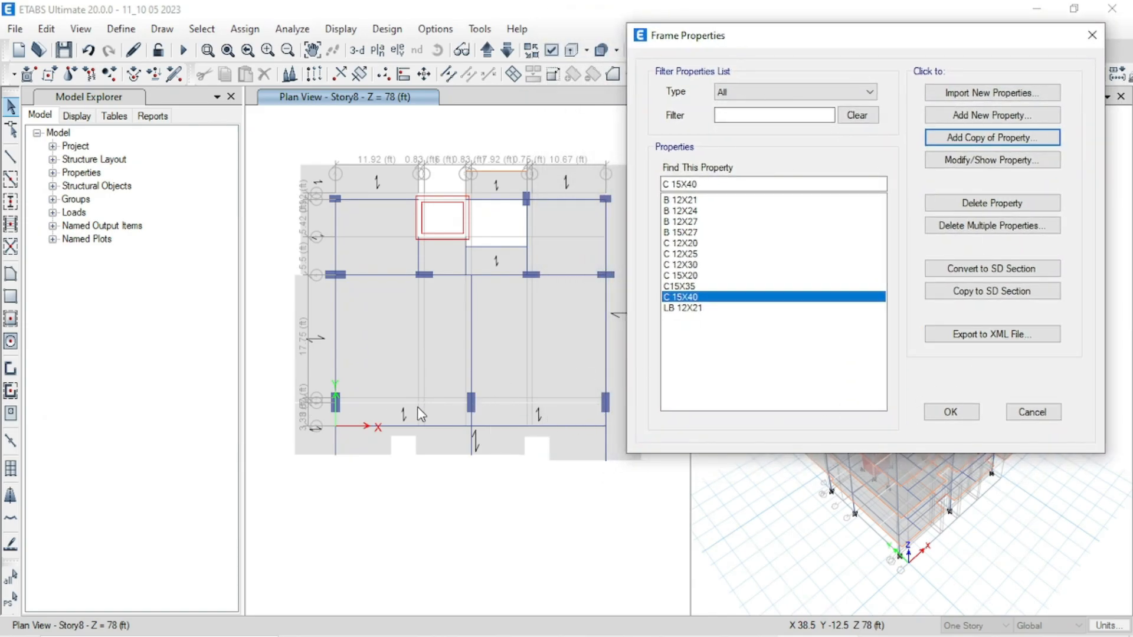
Accept the frame section definitions and select the three columns in the plan's lowest column row across all stories.
left_click(953, 413)
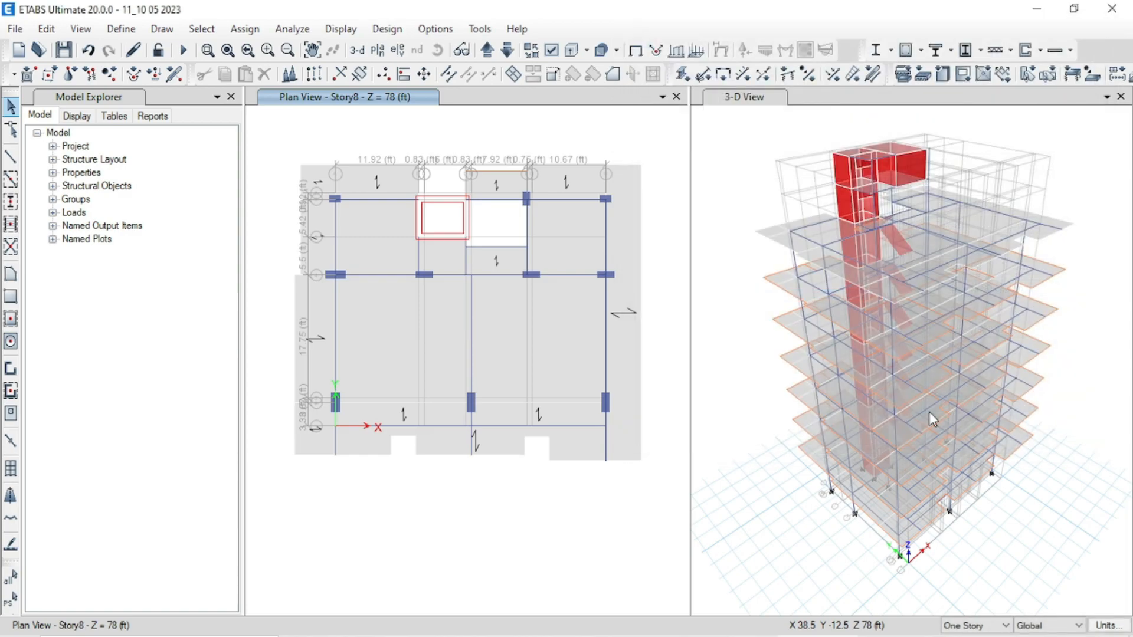
left_click(973, 627)
left_click(963, 594)
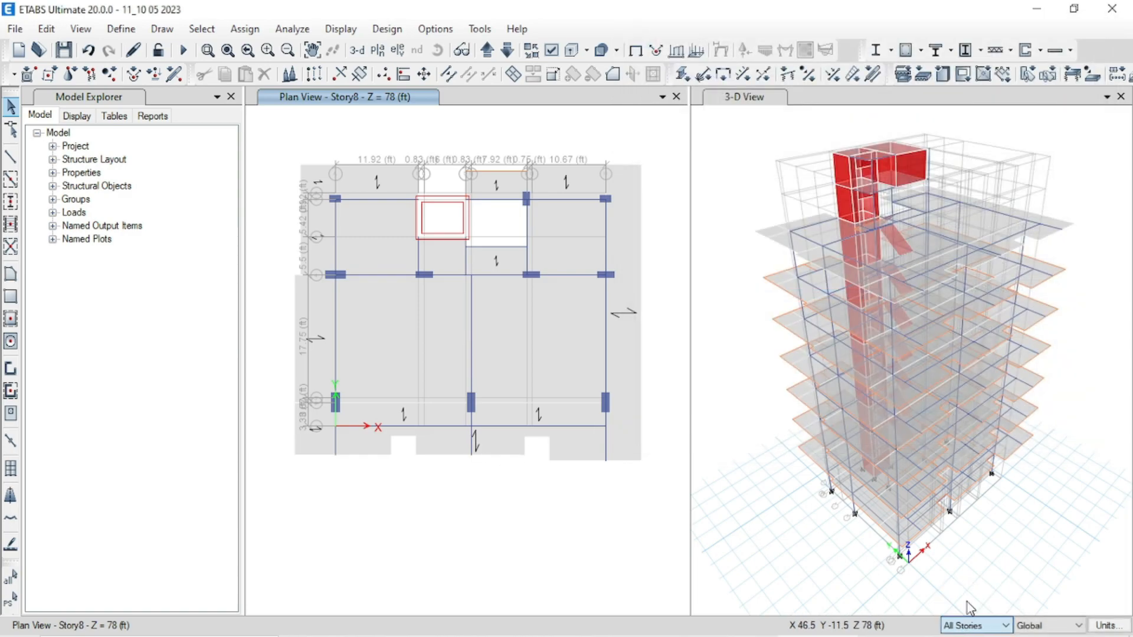
left_click_drag(320, 380, 360, 424)
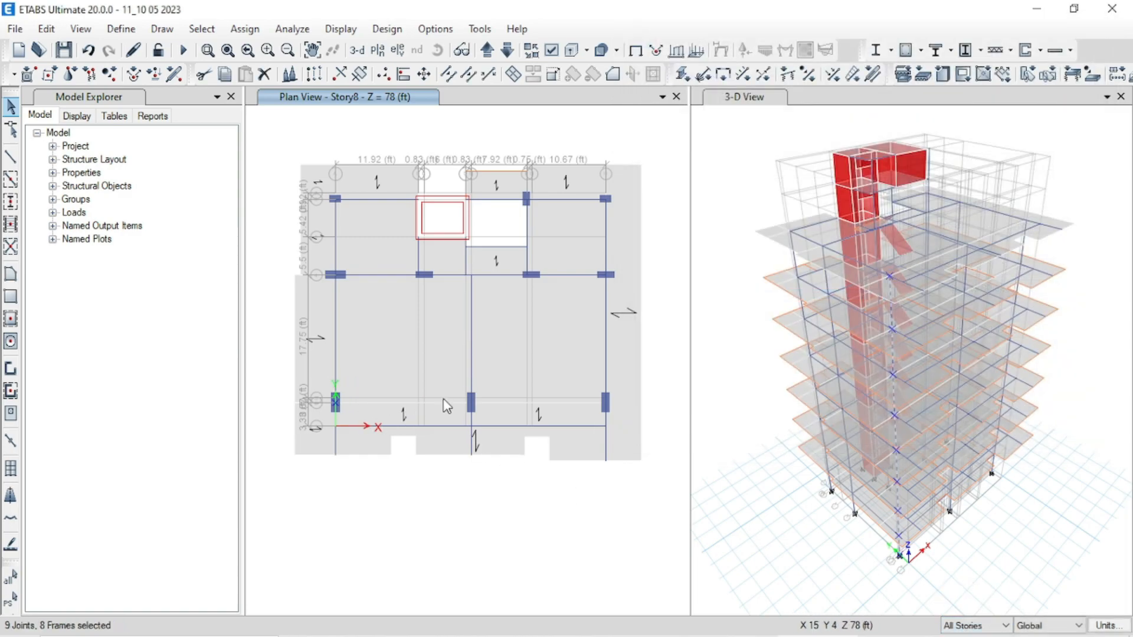
left_click_drag(458, 376, 488, 420)
left_click_drag(590, 381, 620, 422)
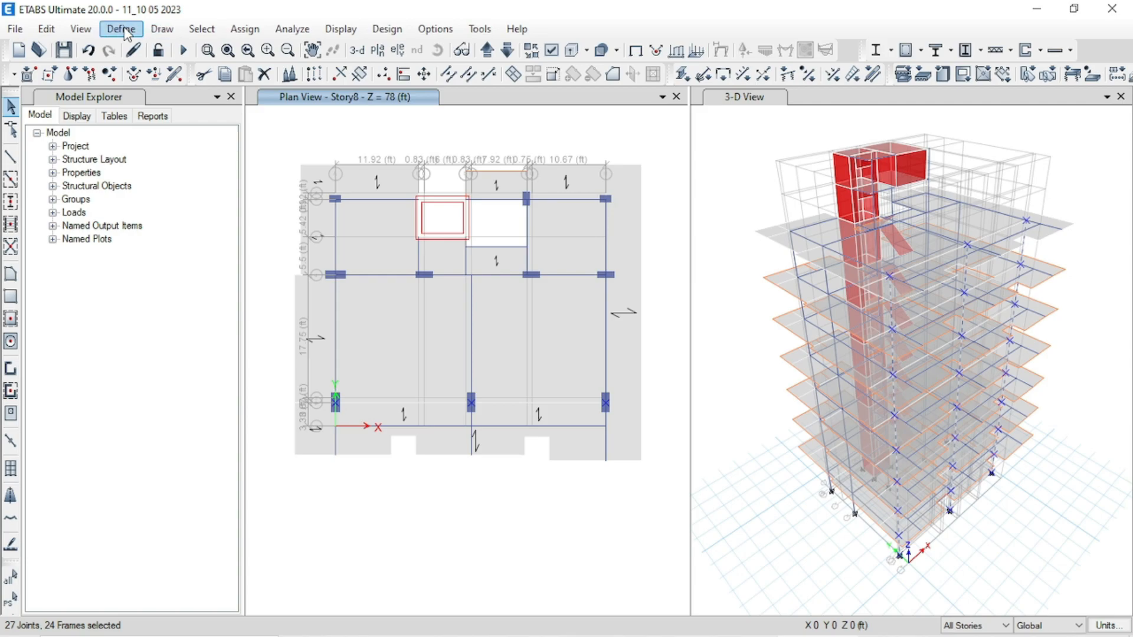
Choose C 15X40 as the frame section property for the selected columns, keeping the assignment dialog clear of the plan.
left_click(229, 31)
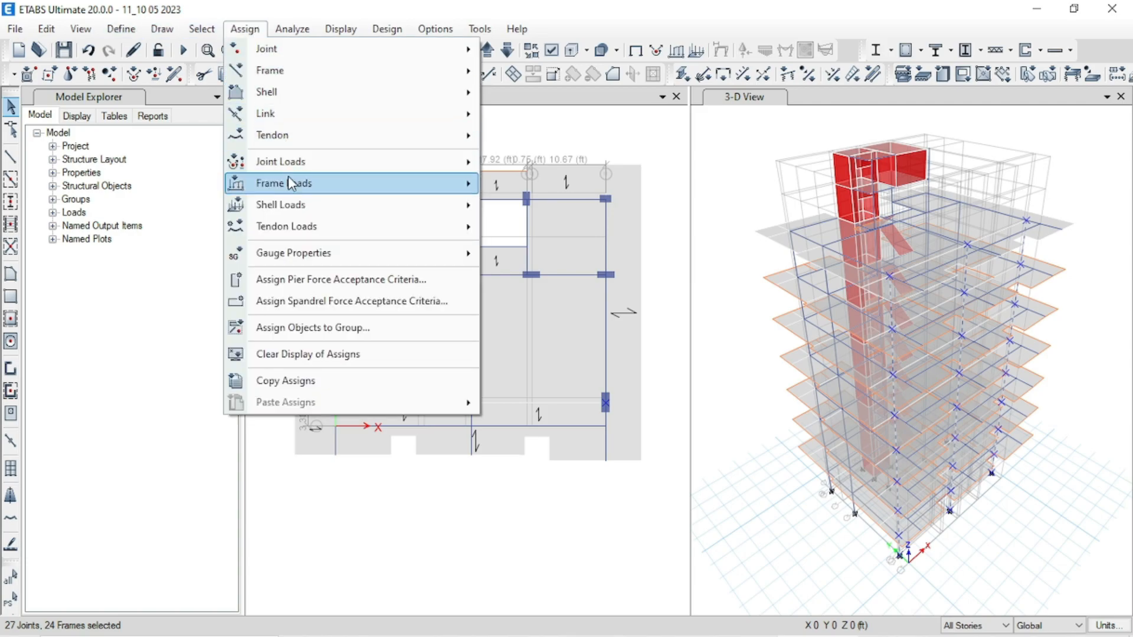
mouse_move(288, 186)
mouse_move(316, 68)
left_click(539, 71)
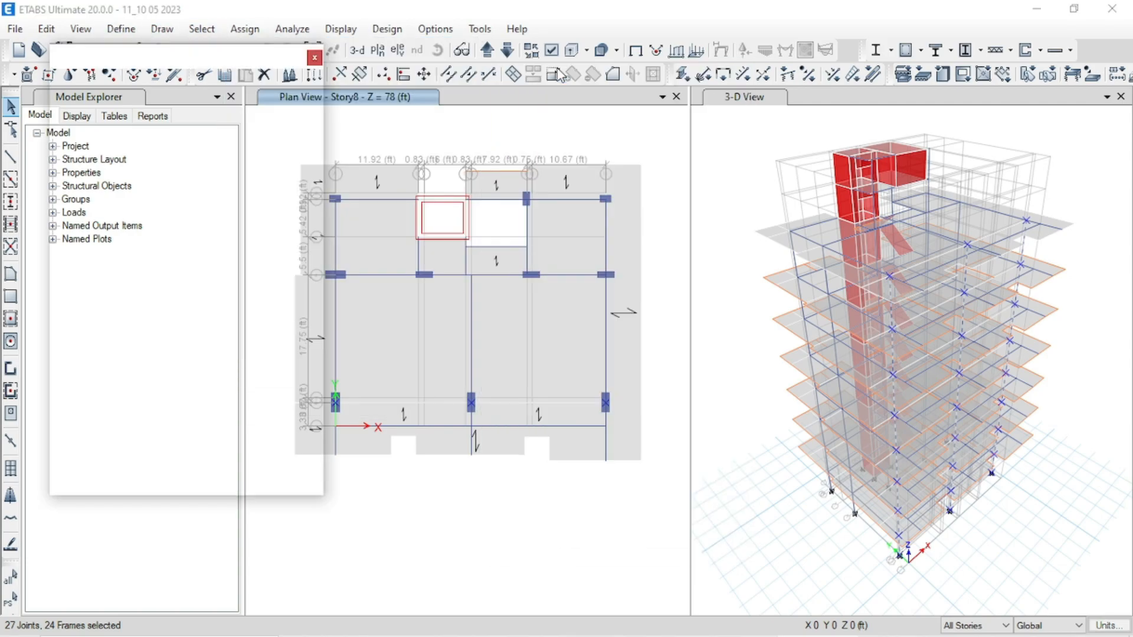
left_click(437, 243)
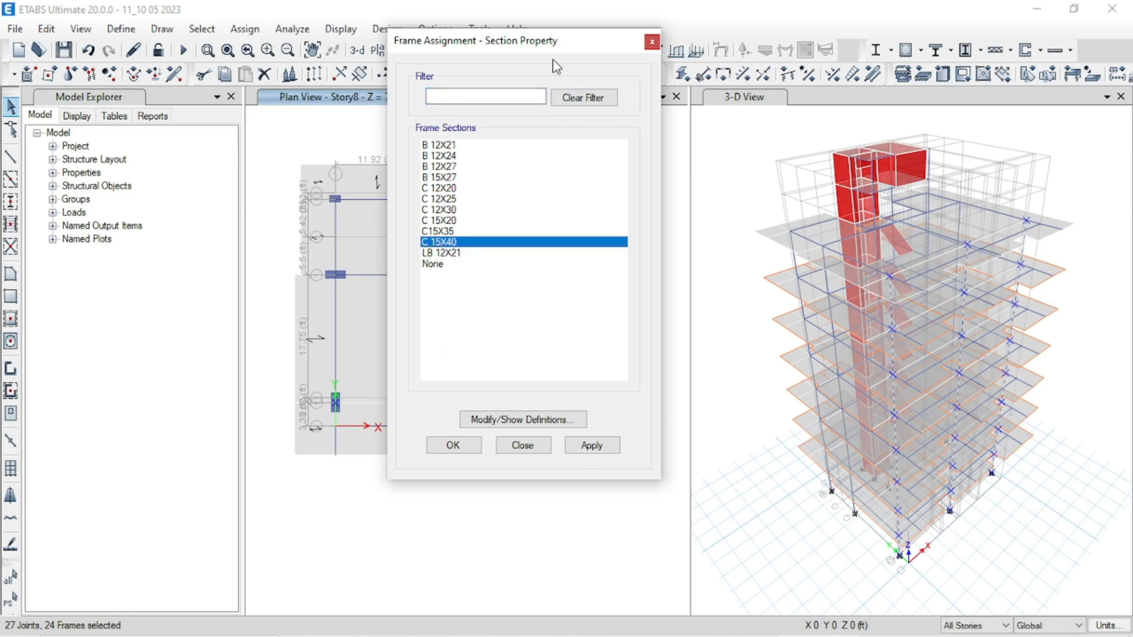
left_click_drag(538, 47, 831, 55)
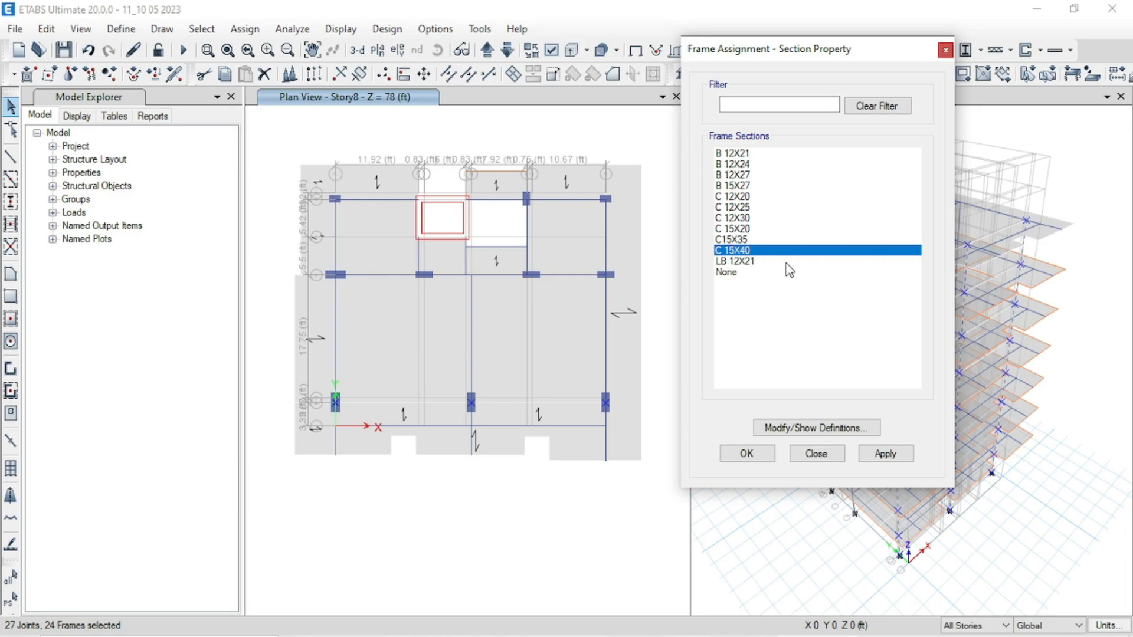
Switch to AutoCAD, examine the column positions around the bedrooms and toilets on the 1st to 6th Floor Plan, and return to ETABS.
left_click(658, 620)
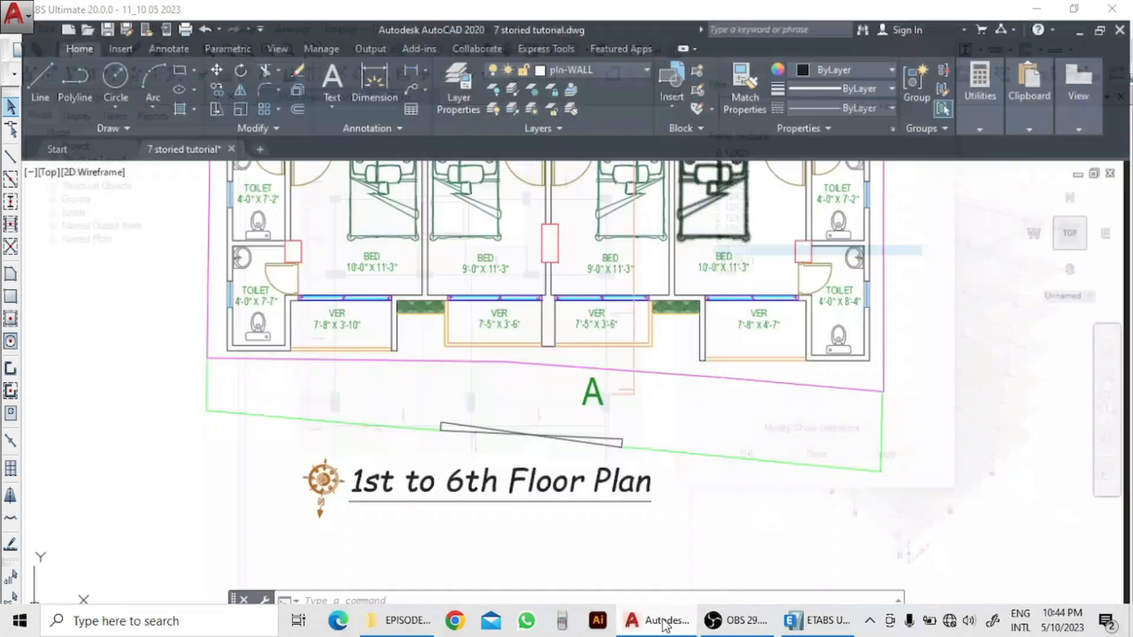
middle_click_drag(373, 364, 404, 436)
scroll(324, 292, "up", 2)
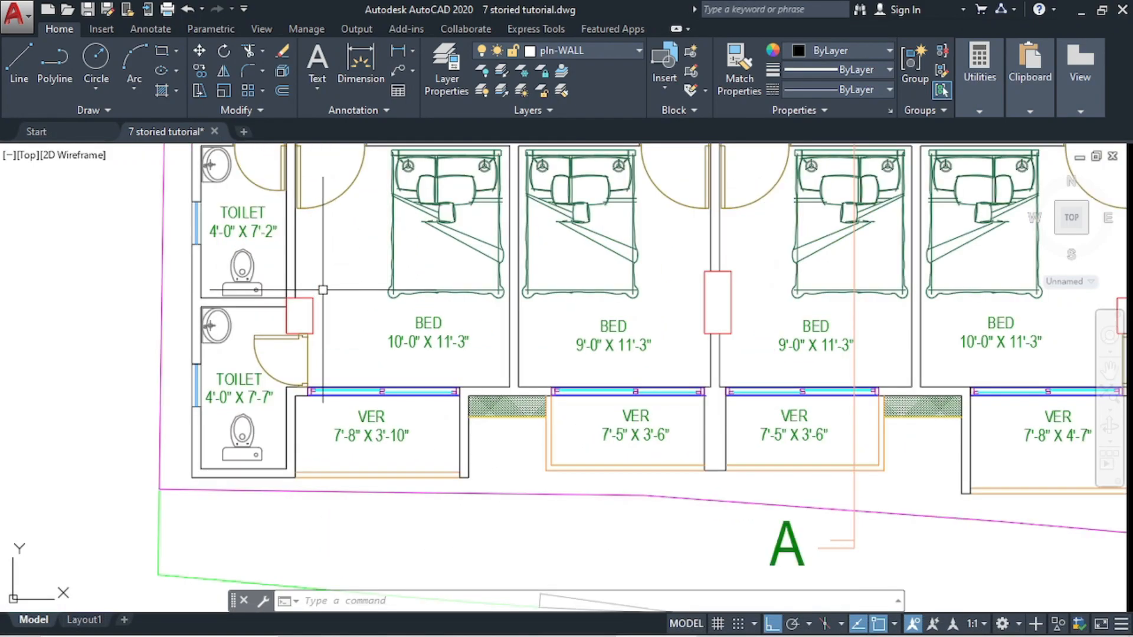
scroll(297, 331, "down", 2)
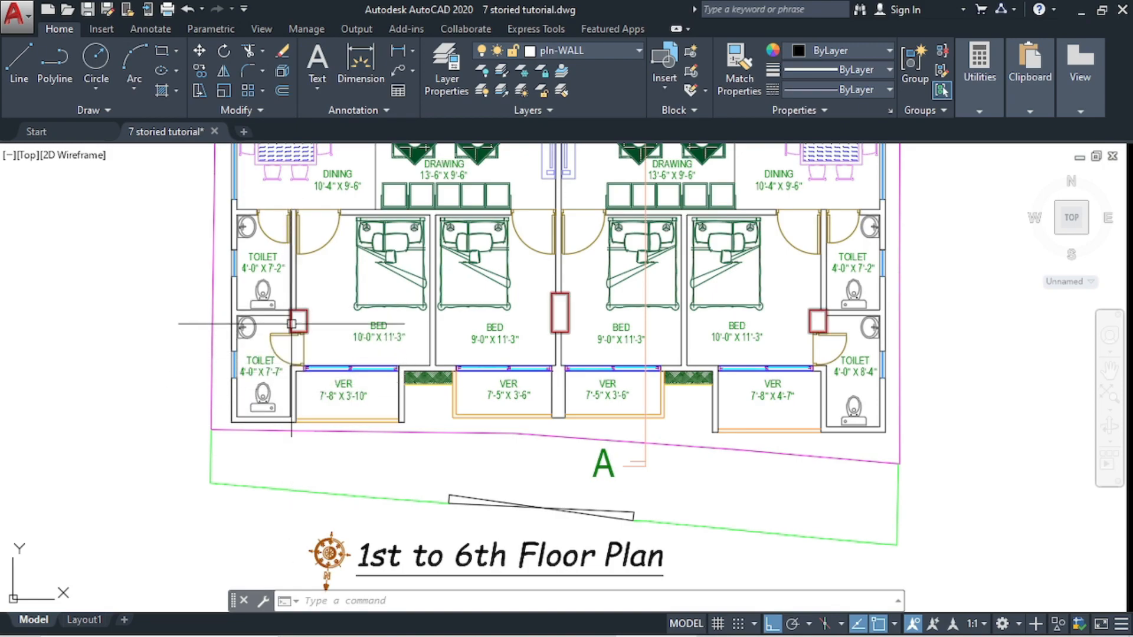
scroll(297, 321, "up", 2)
scroll(328, 330, "down", 1)
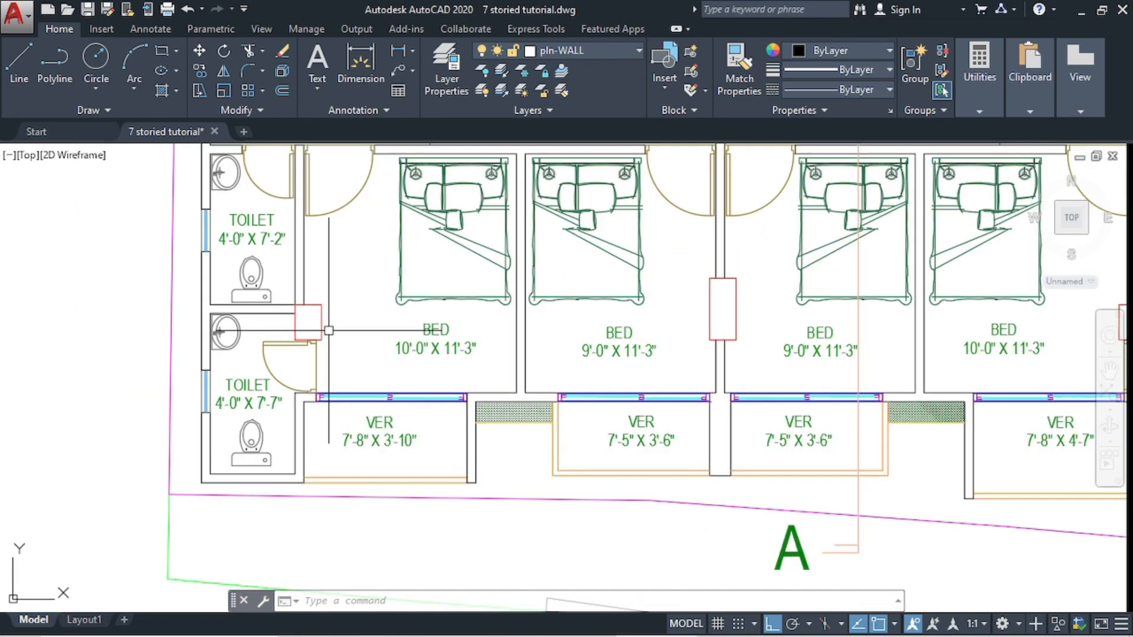
middle_click_drag(329, 323, 316, 419)
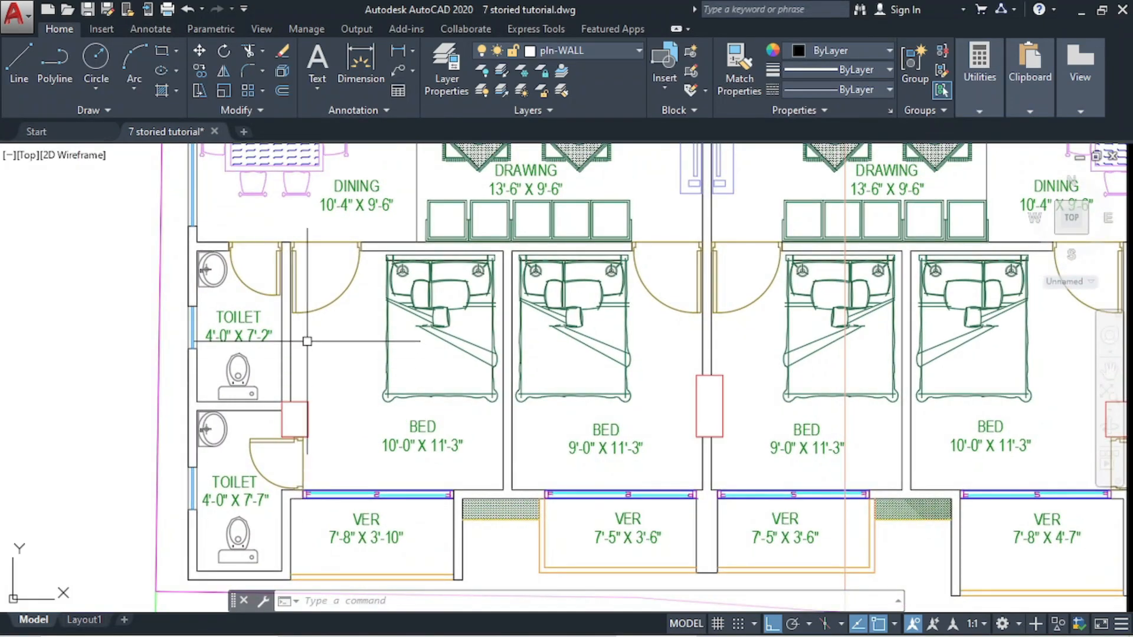
left_click(1081, 10)
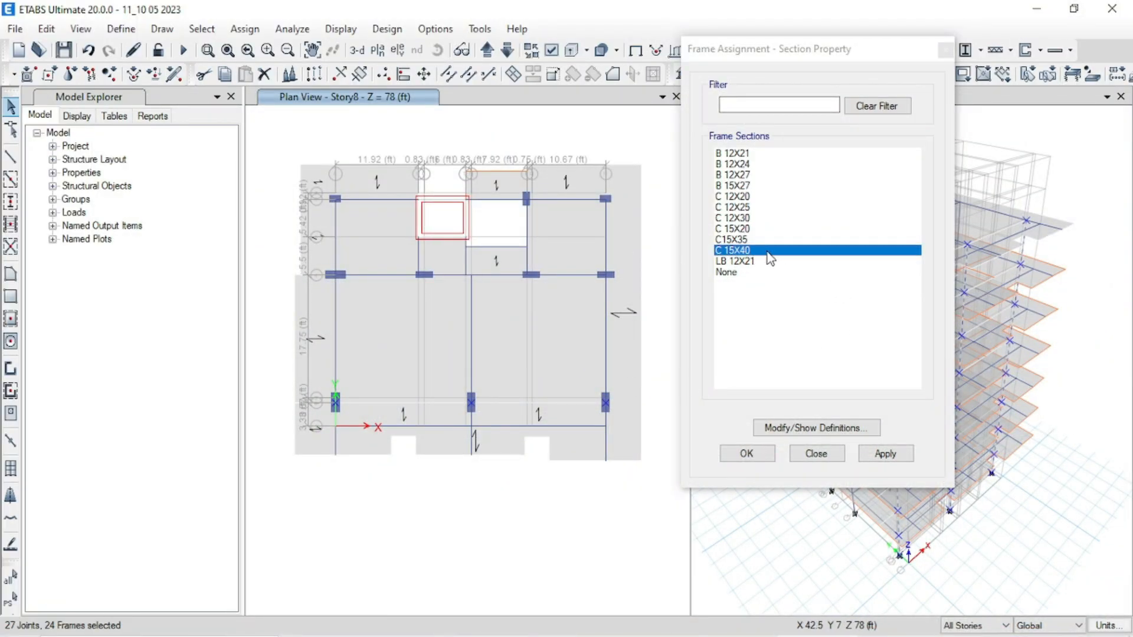
Apply the C 15X40 section to the selected columns and save the model.
left_click(876, 456)
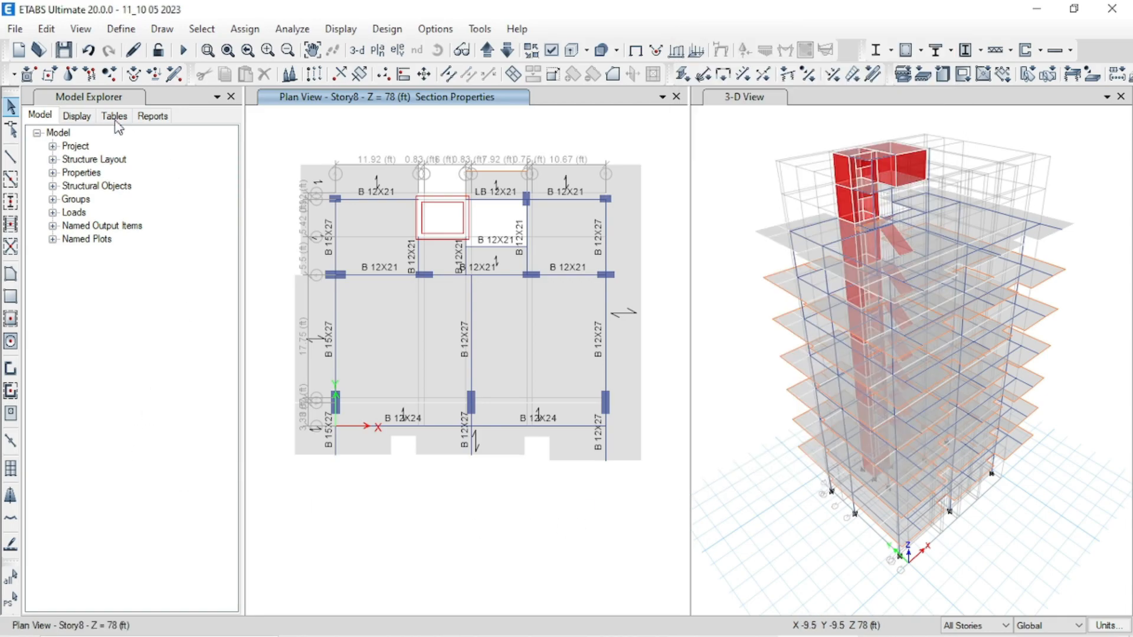
left_click(64, 50)
Show the Base level in the plan view and limit editing to One Story.
left_click(377, 49)
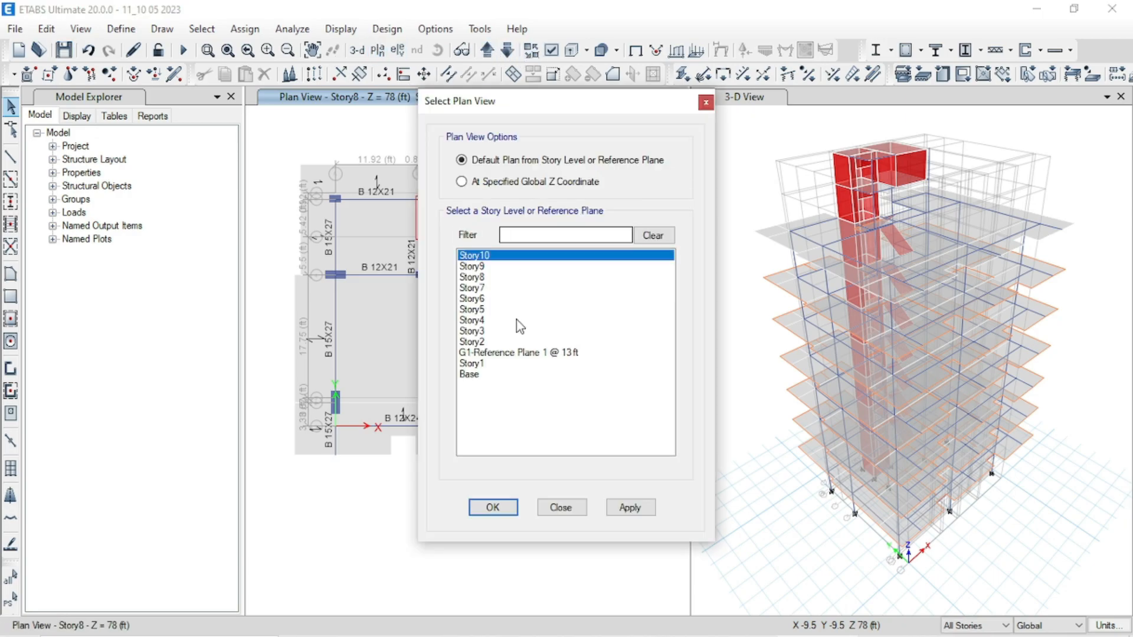
left_click(497, 375)
left_click(633, 509)
left_click(510, 508)
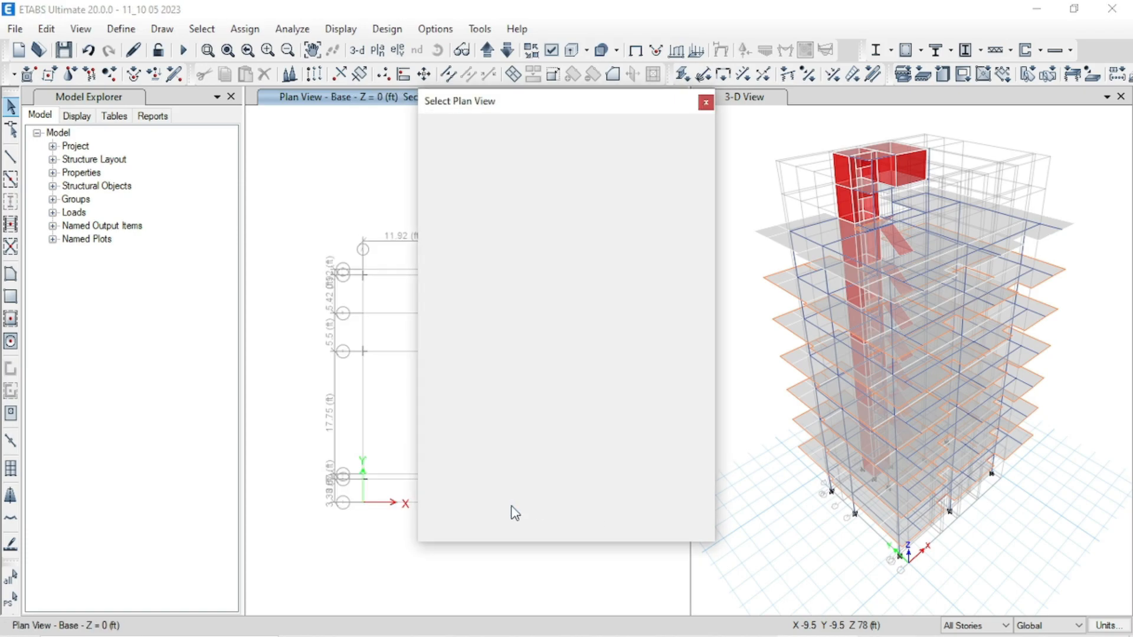
left_click(952, 625)
left_click(951, 590)
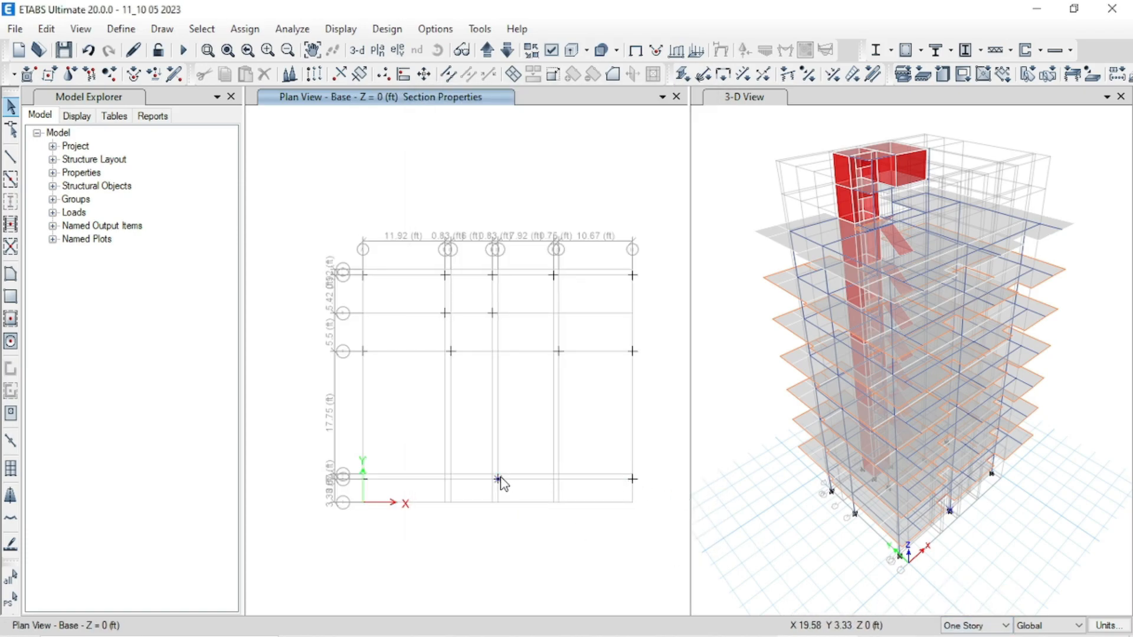
Inspect the information of the base joint under the middle column of the lowest row.
left_click(497, 479)
right_click(498, 479)
left_click(718, 38)
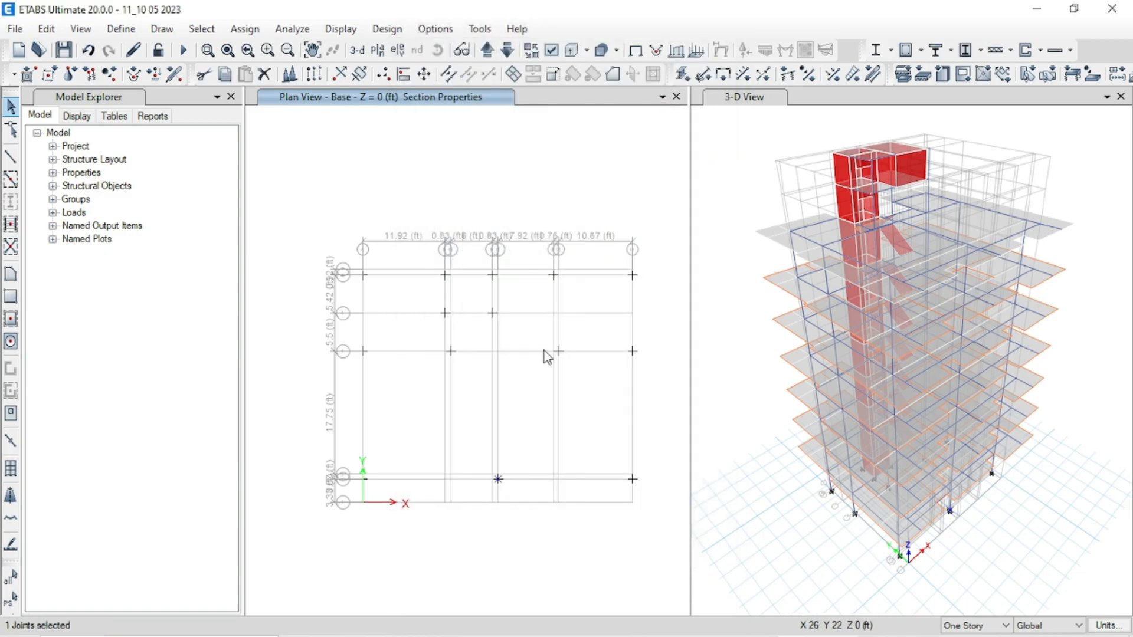
Select all base joints and assign restraints fixing translation and rotation about X, Y and Z.
left_click_drag(298, 167, 677, 553)
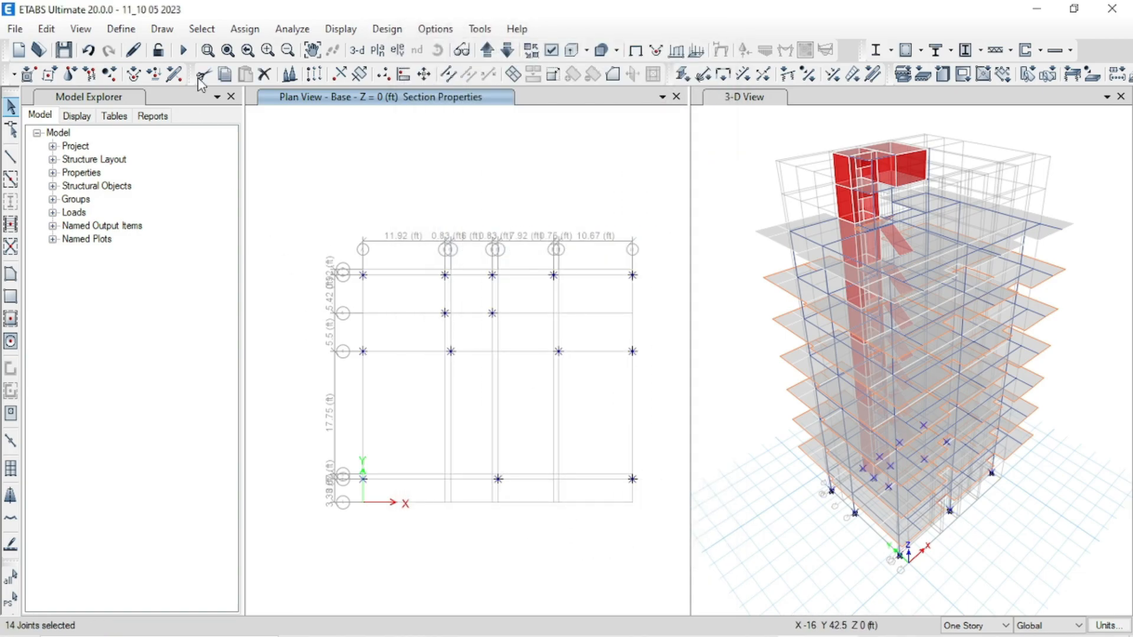
left_click(202, 28)
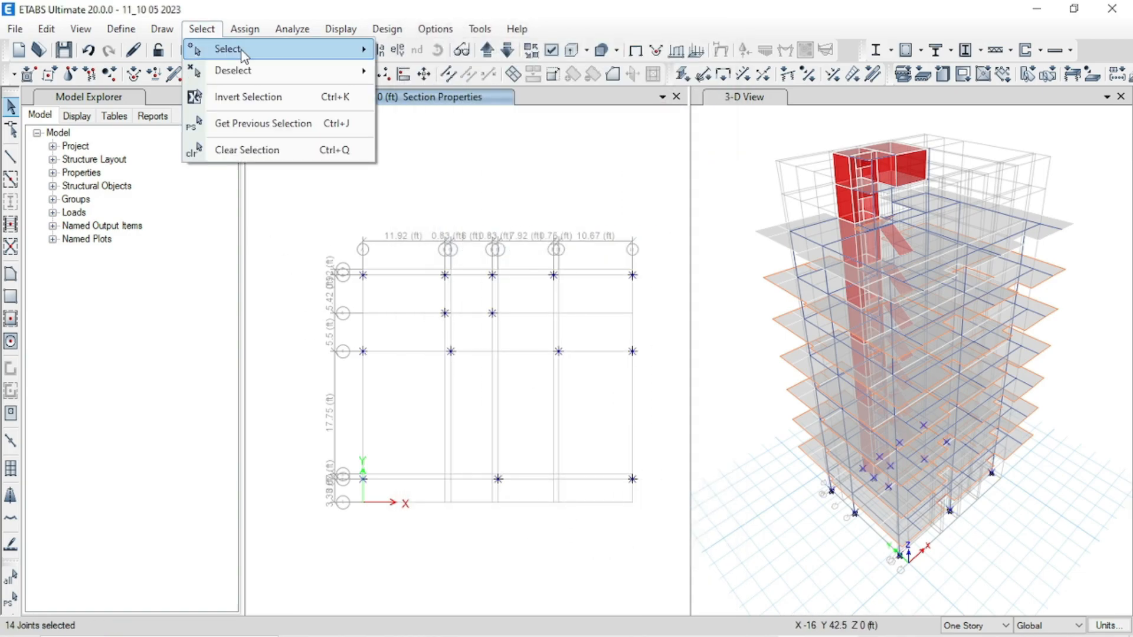
left_click(265, 28)
mouse_move(266, 48)
left_click(556, 53)
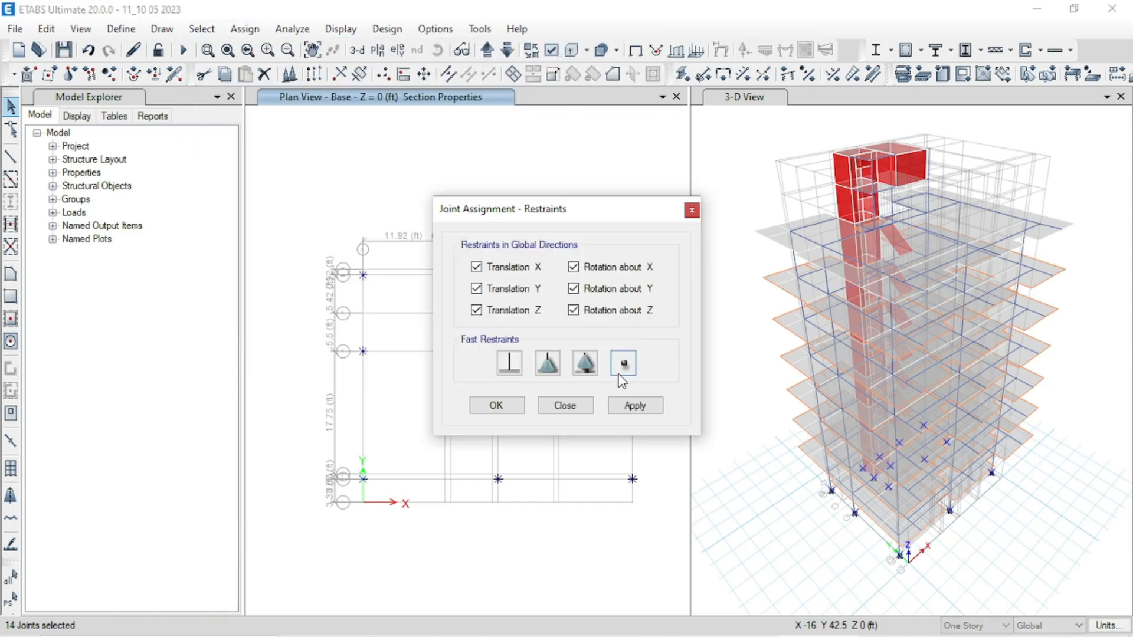
left_click(631, 405)
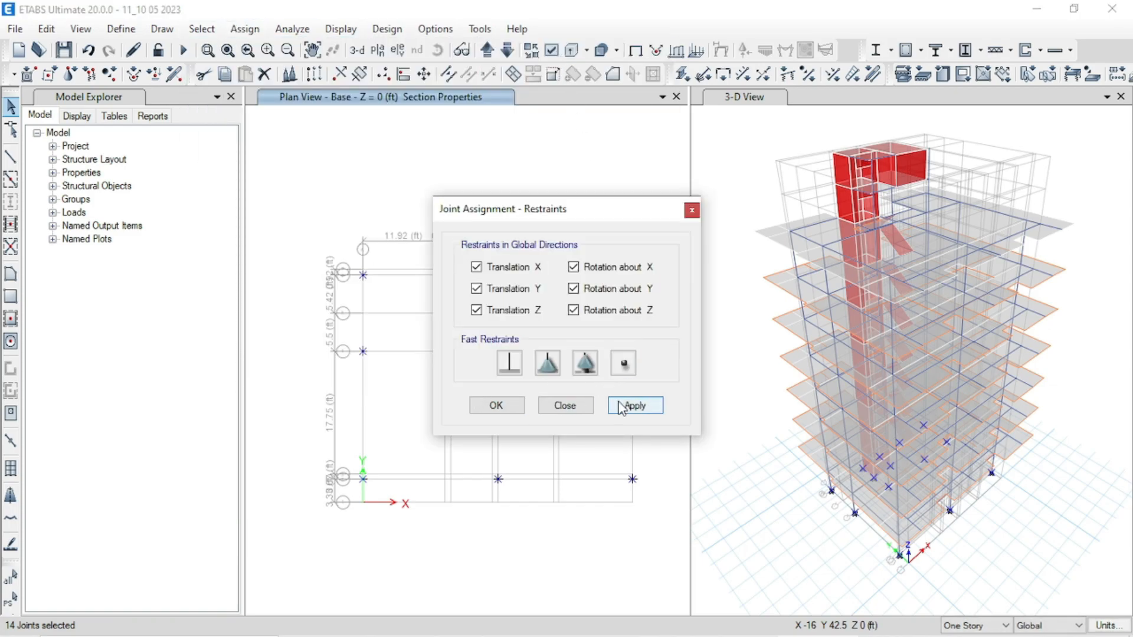
left_click(498, 406)
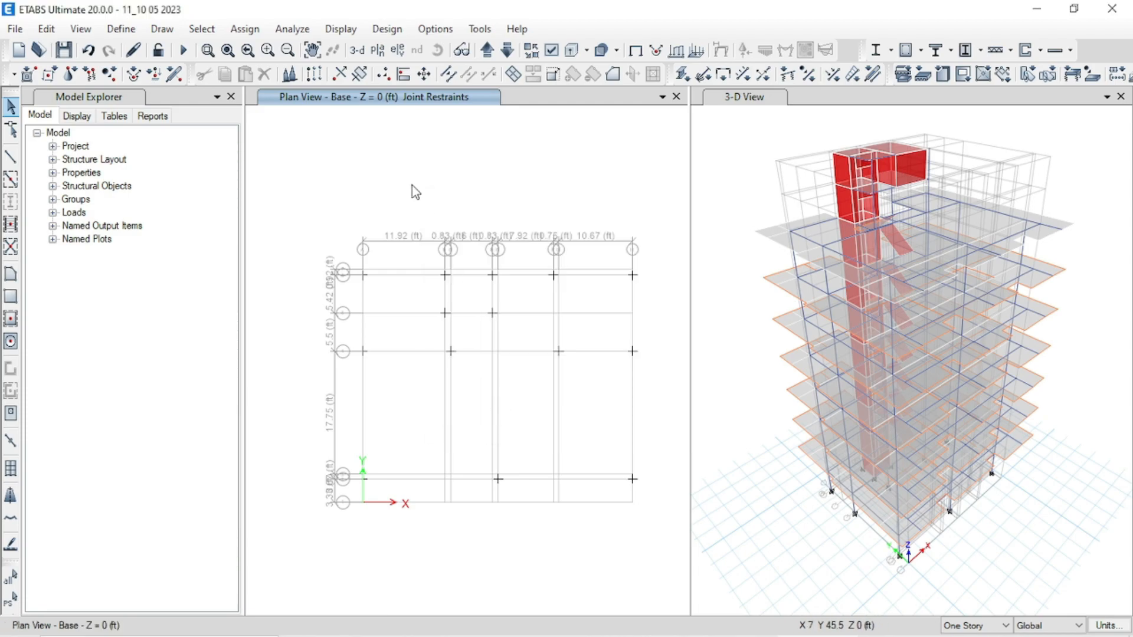
Bring the plan view up to Story2 and run the analysis.
left_click(488, 50)
left_click(487, 51)
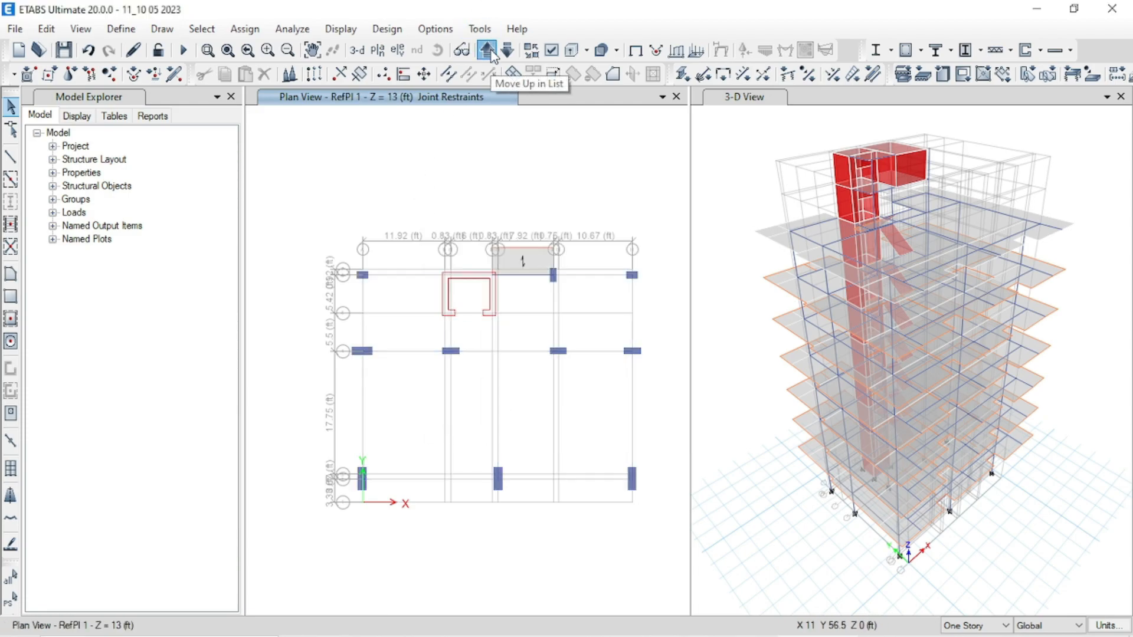
left_click(487, 50)
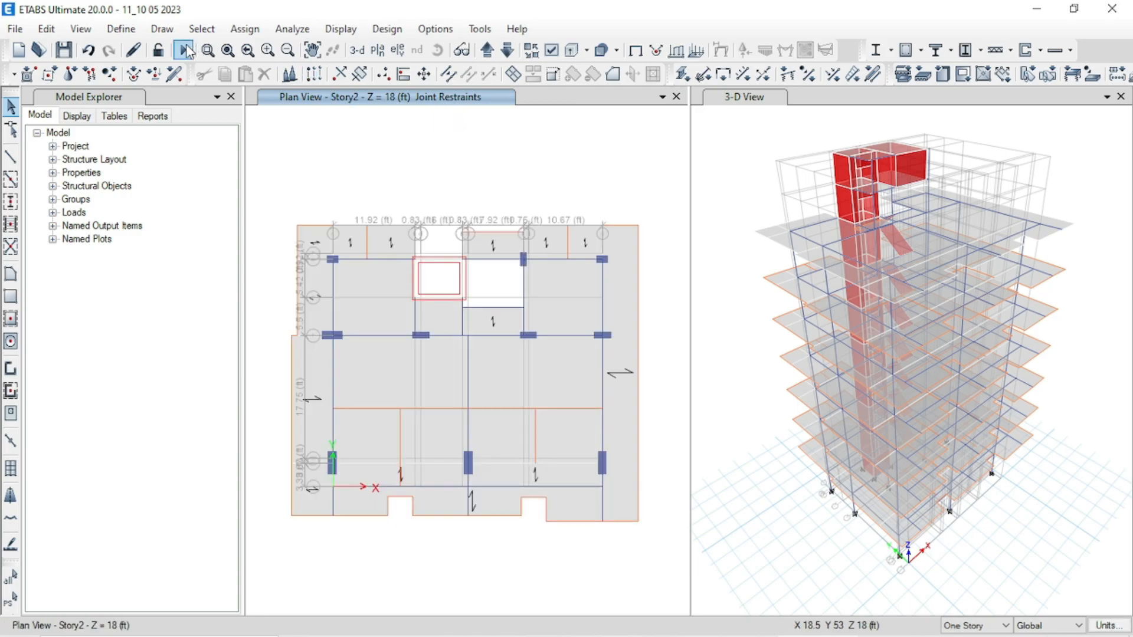
left_click(184, 51)
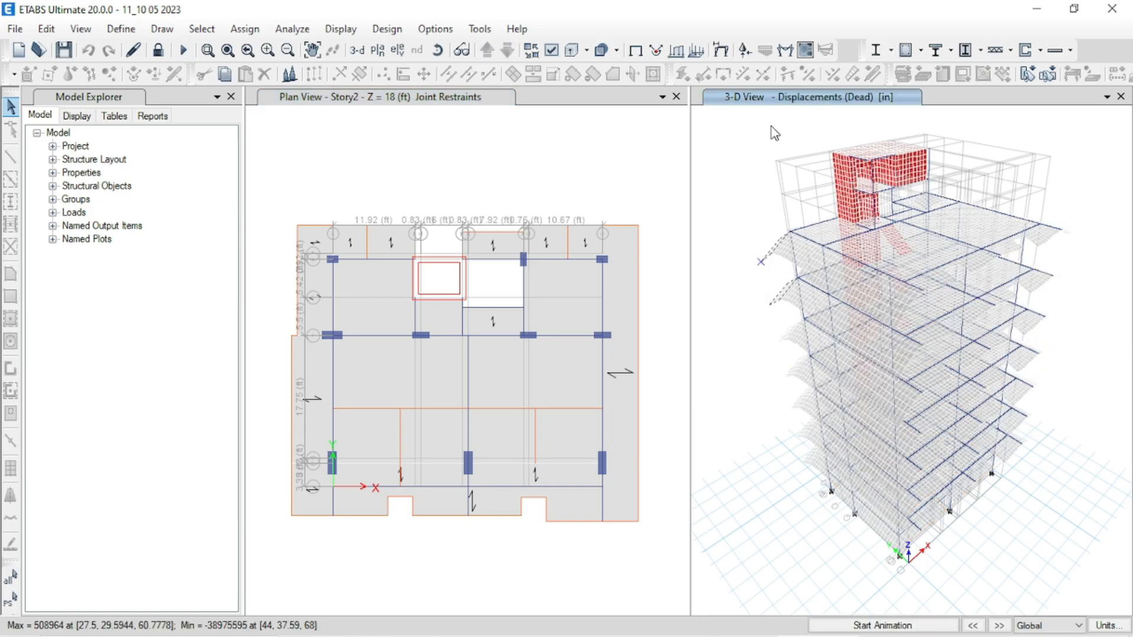
Run the concrete frame design check and verify whether all members passed.
left_click(387, 29)
mouse_move(426, 78)
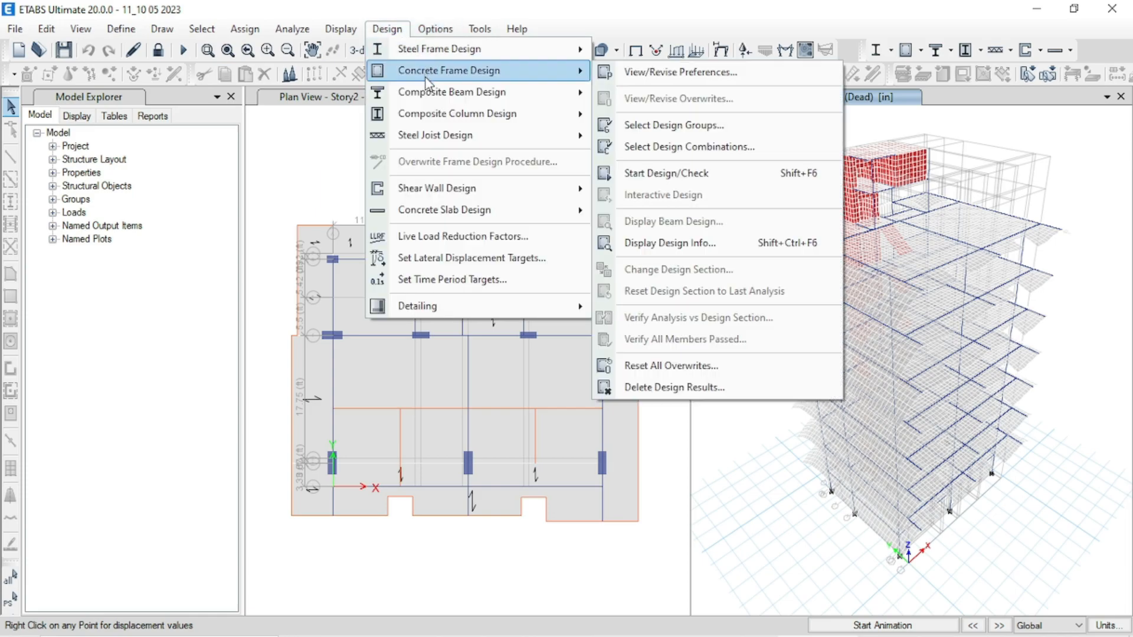
left_click(702, 175)
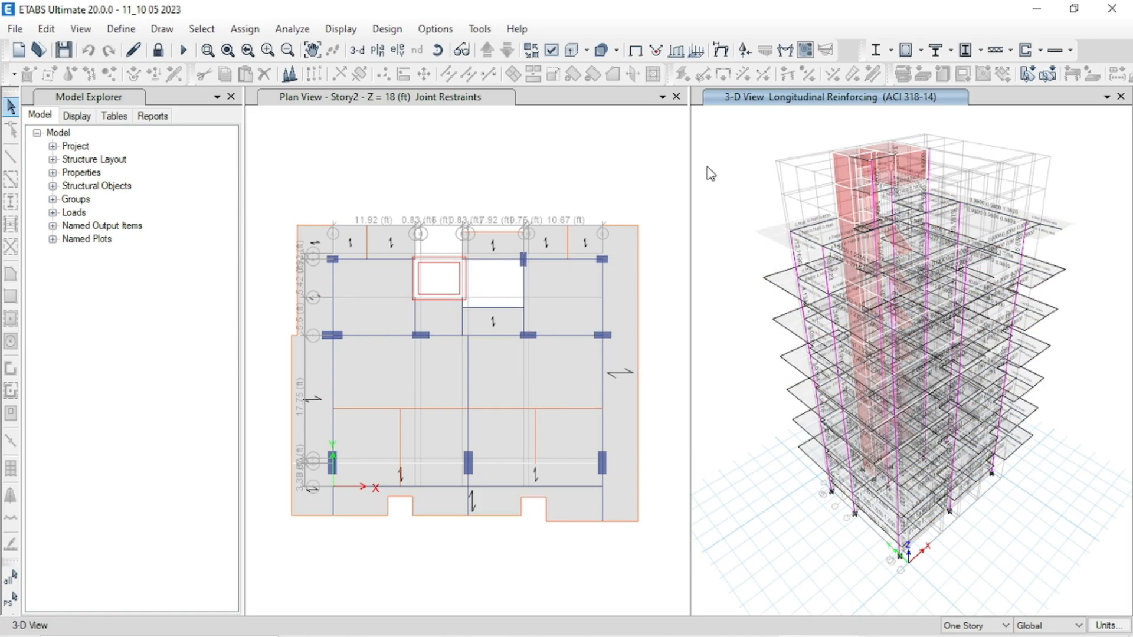
left_click(387, 28)
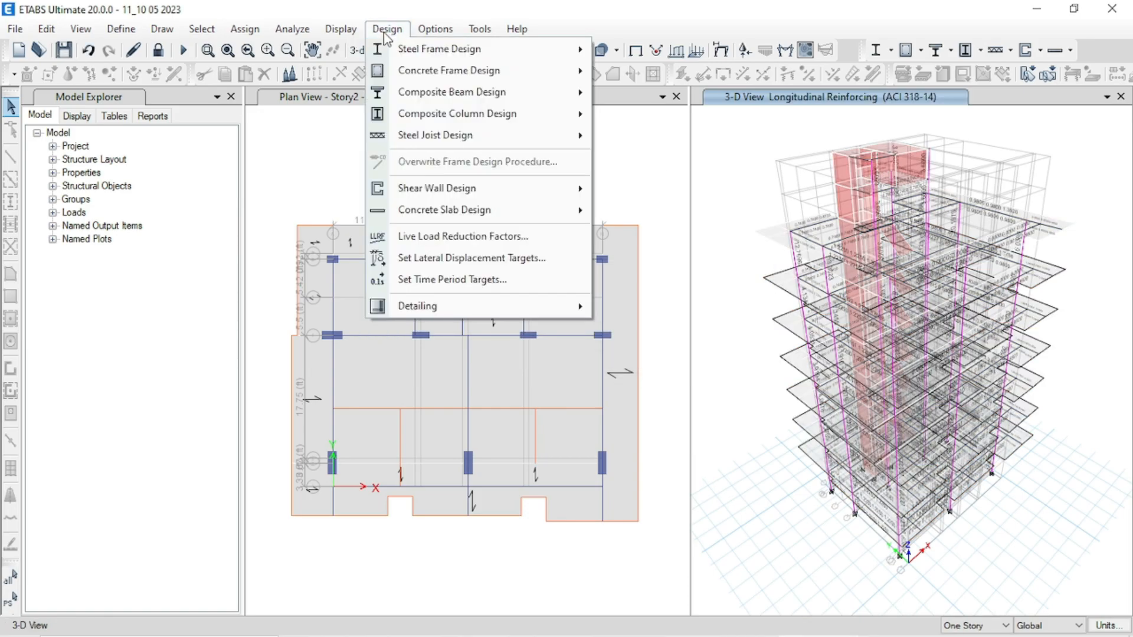
mouse_move(461, 71)
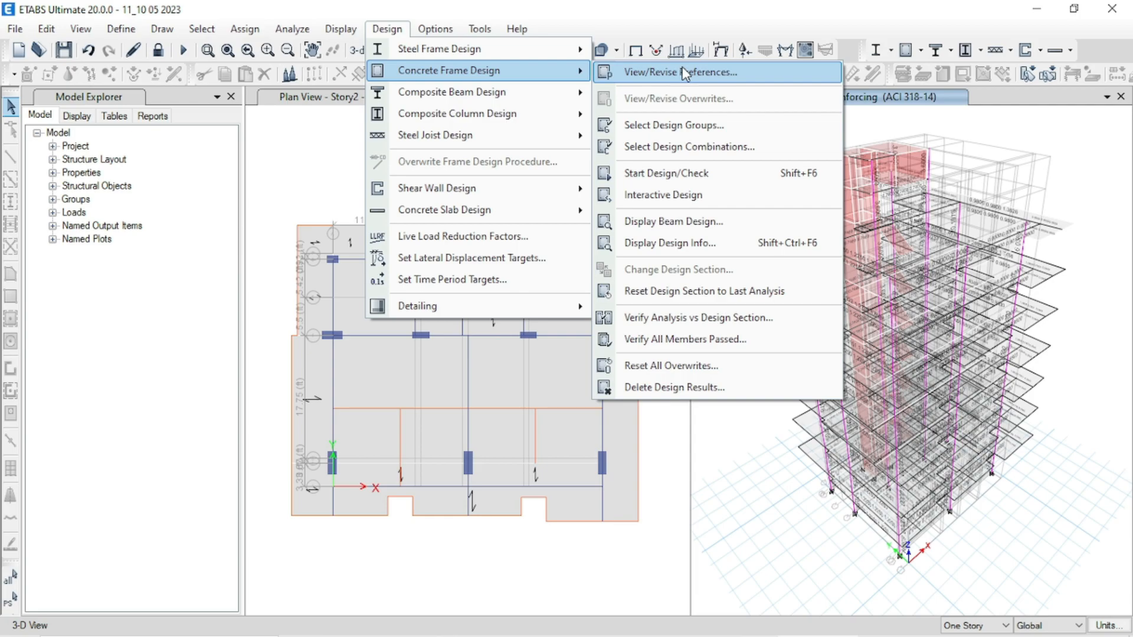
left_click(706, 341)
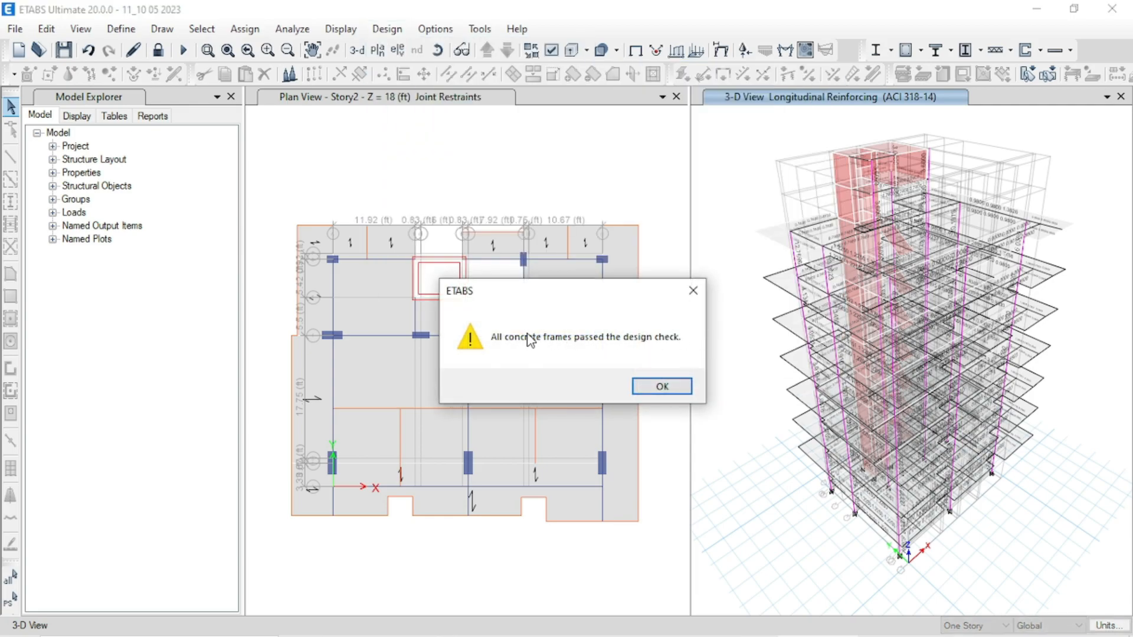